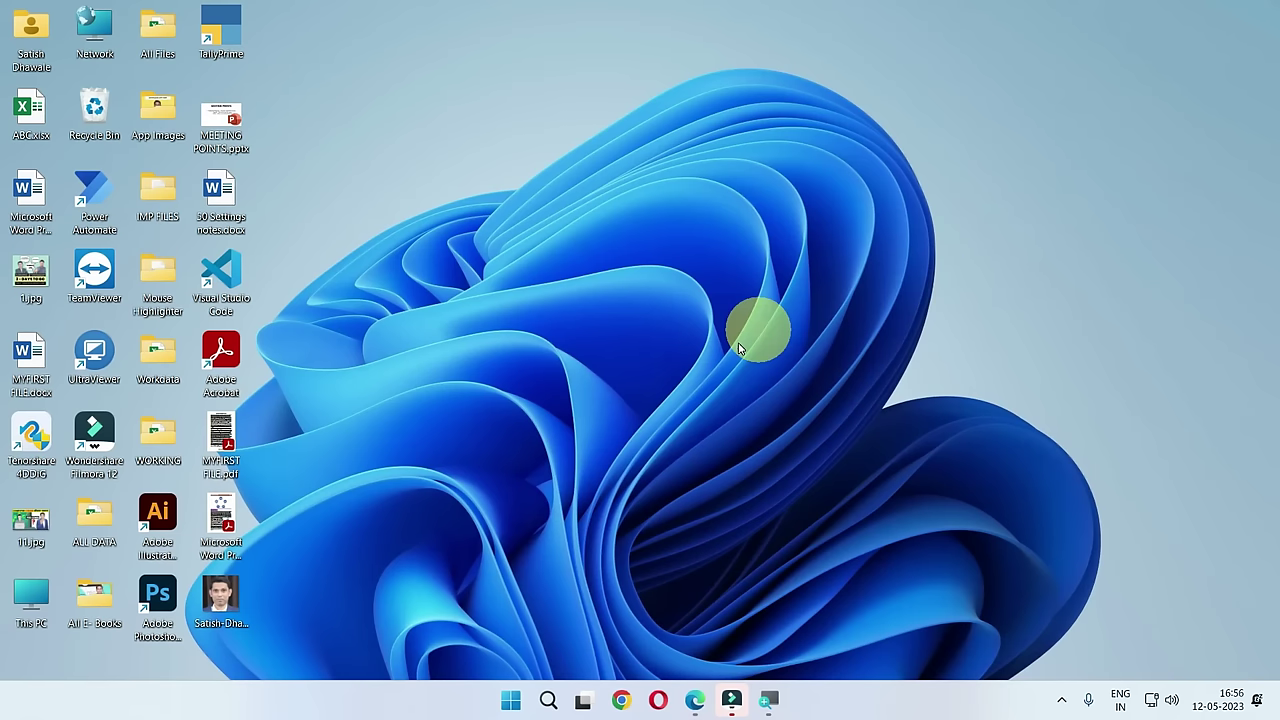
Step: Search the Windows 11 Start menu for 'powerpoint' and launch the PowerPoint app
{"action": "left_click", "coordinate": [511, 703]}
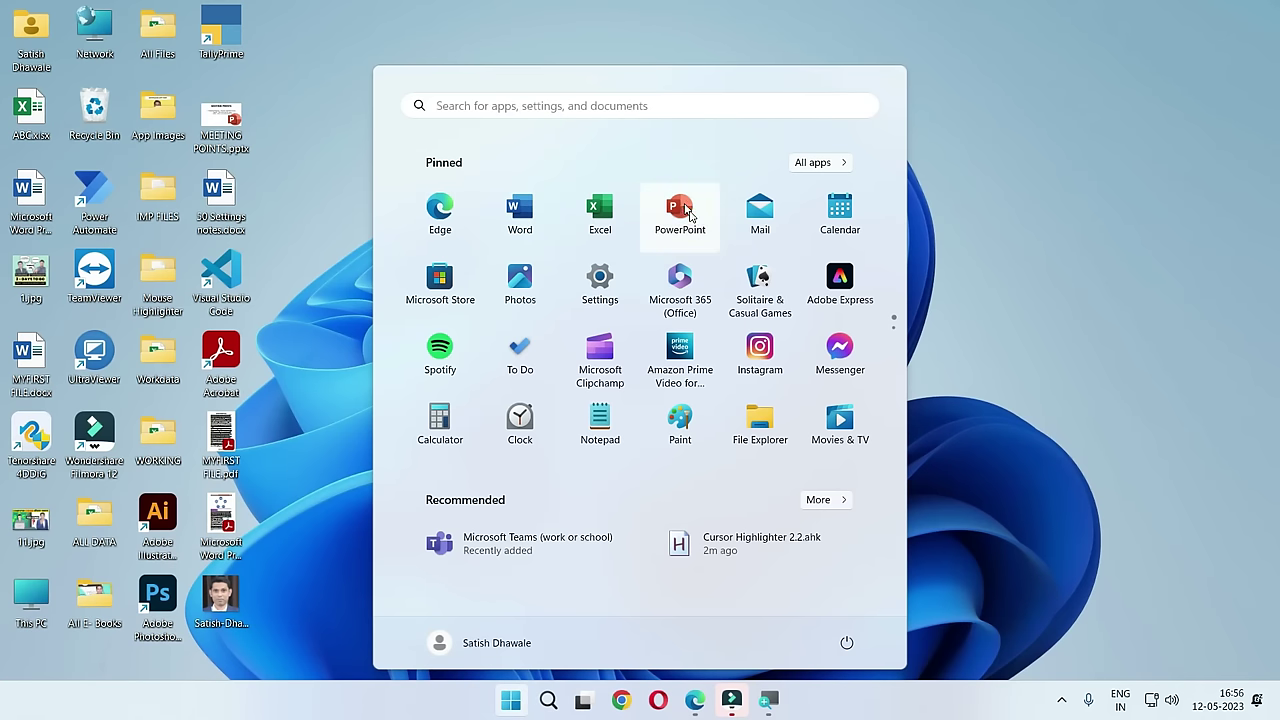
{"action": "left_click", "coordinate": [458, 108]}
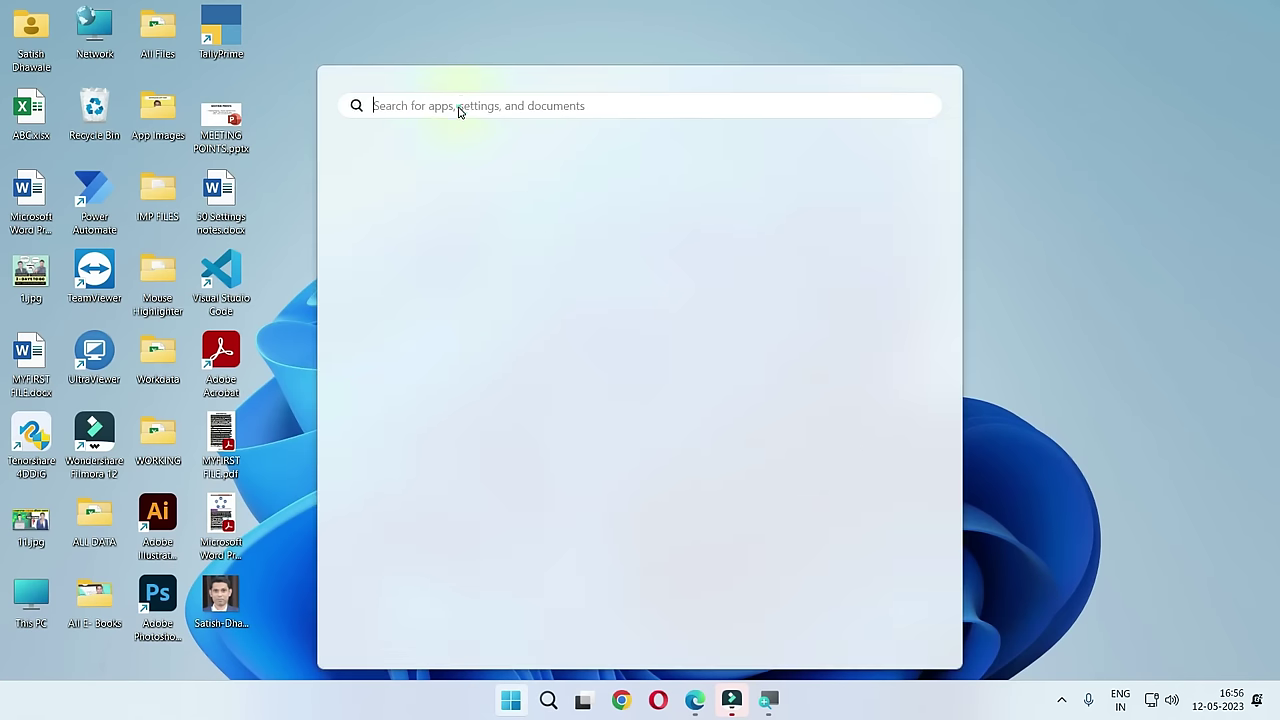
{"action": "type", "text": "power"}
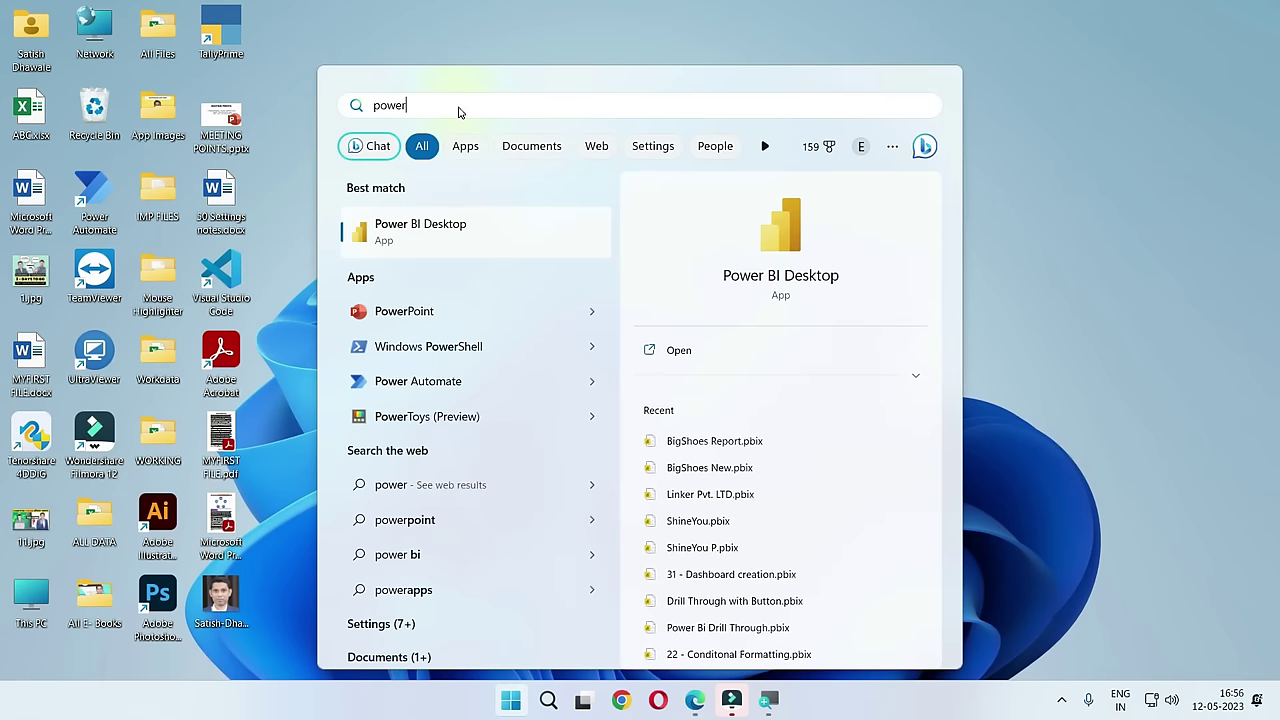
{"action": "type", "text": "po"}
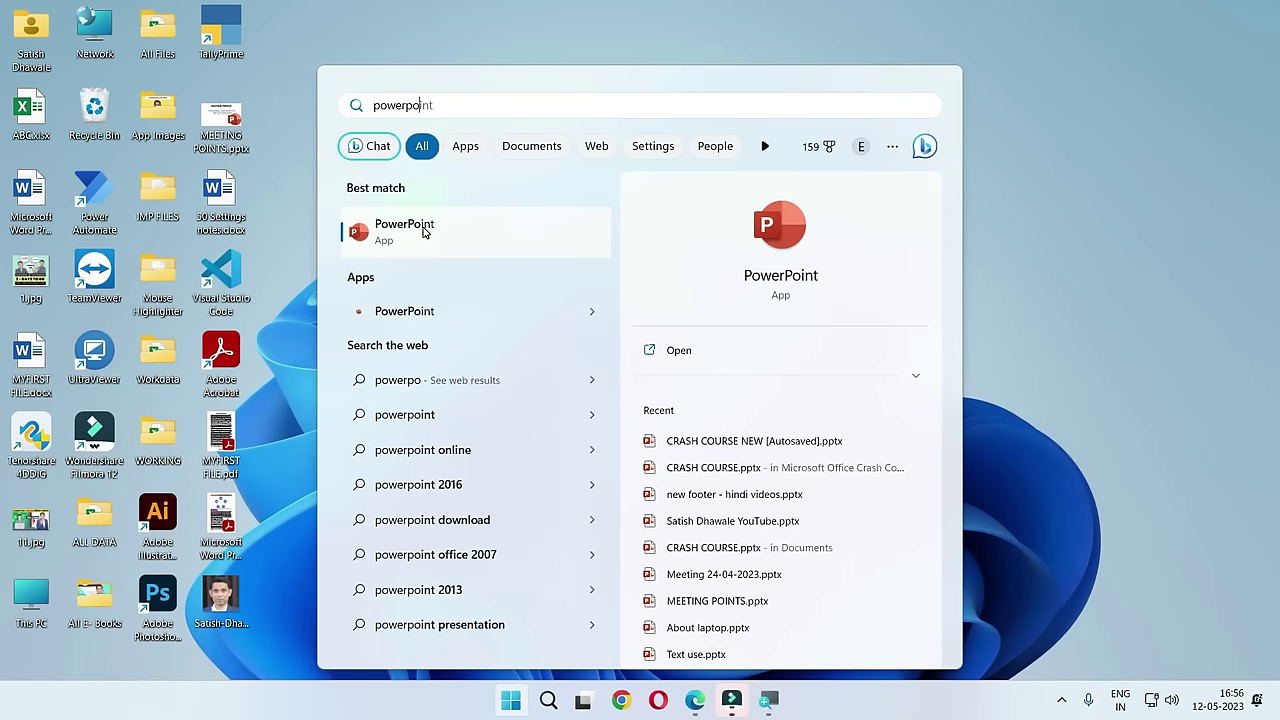
{"action": "left_click", "coordinate": [424, 230]}
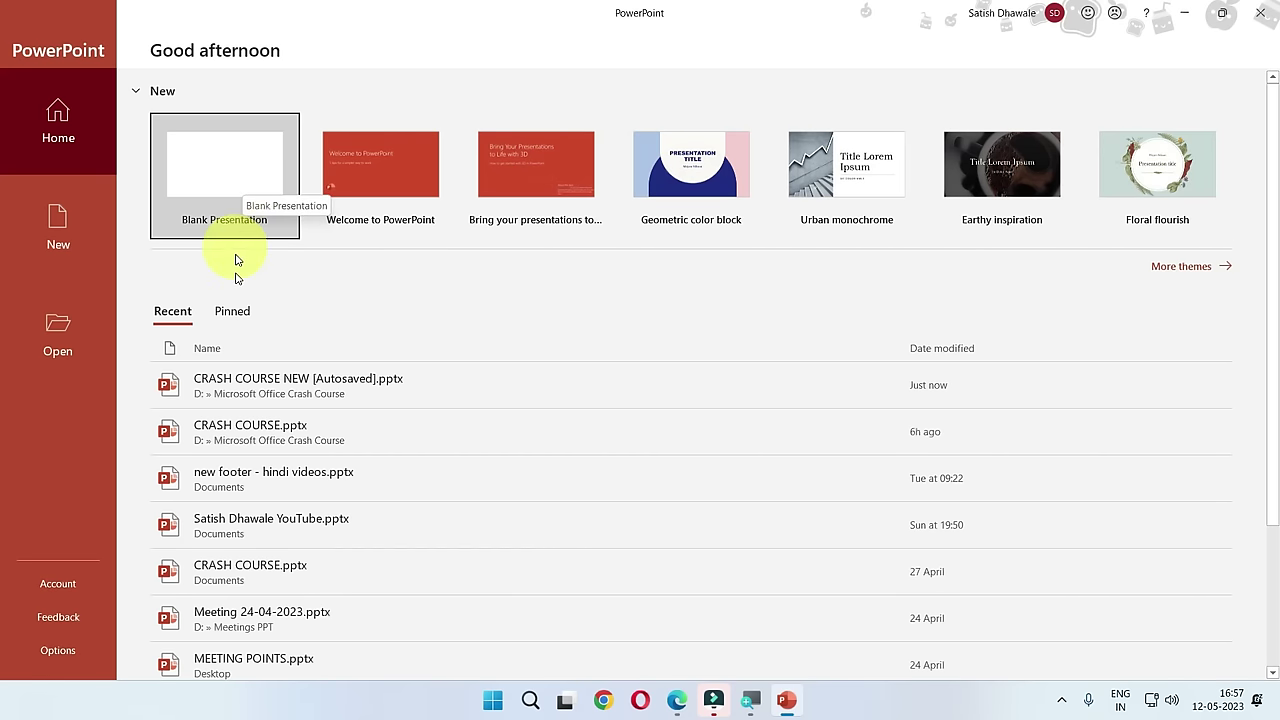
{"action": "mouse_move", "coordinate": [520, 431]}
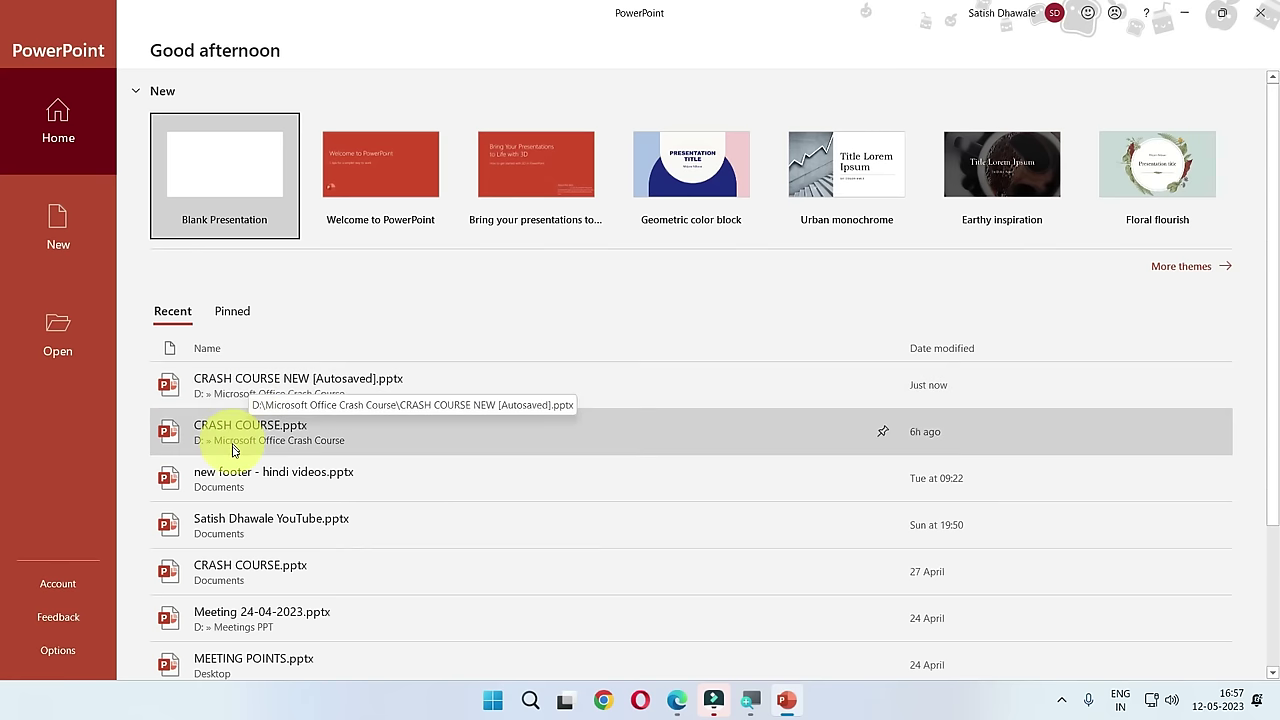
Step: Create Presentation1 from the Blank Presentation tile on the start screen
{"action": "scroll", "coordinate": [230, 462], "scroll_direction": "down", "scroll_amount": 1}
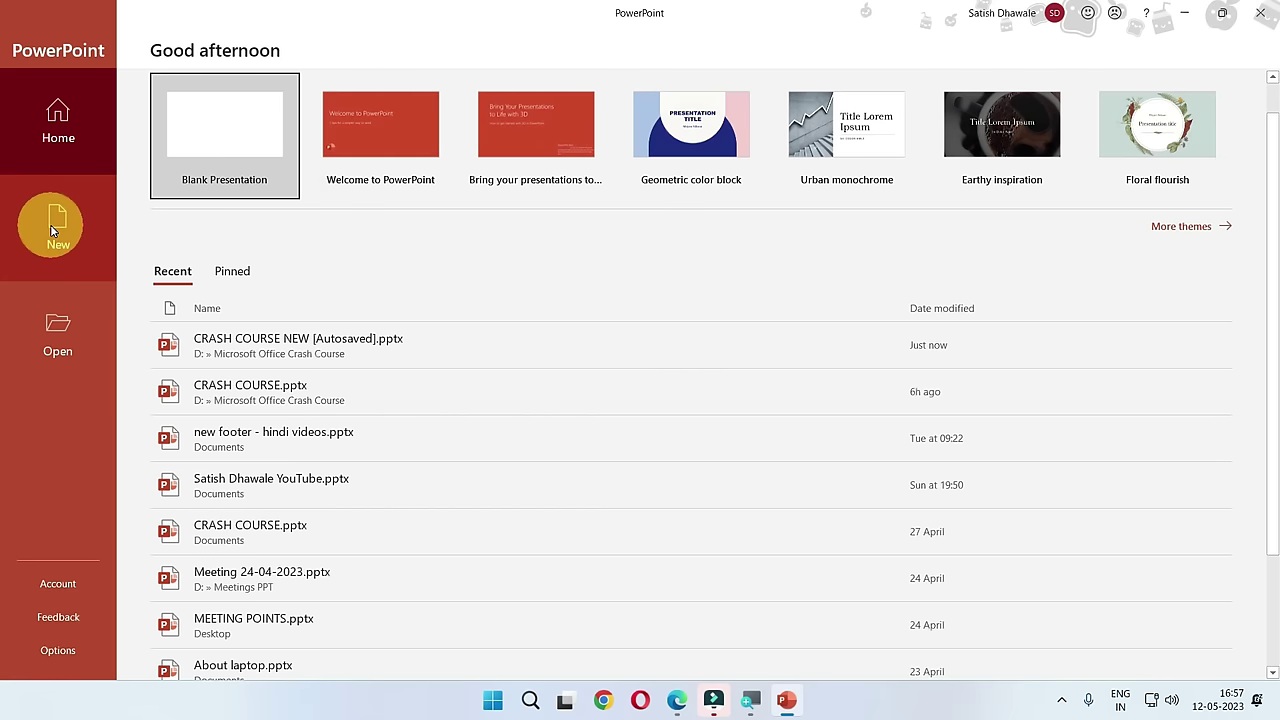
{"action": "left_click", "coordinate": [203, 135]}
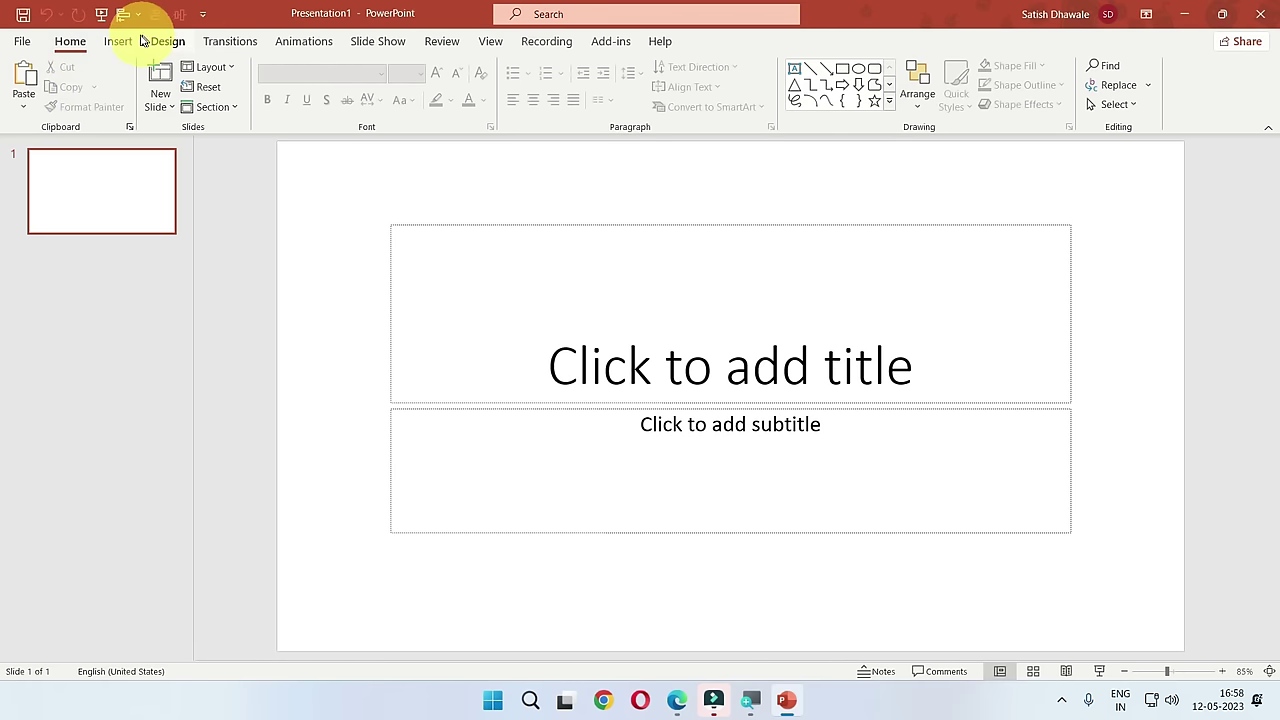
{"action": "left_click", "coordinate": [117, 42]}
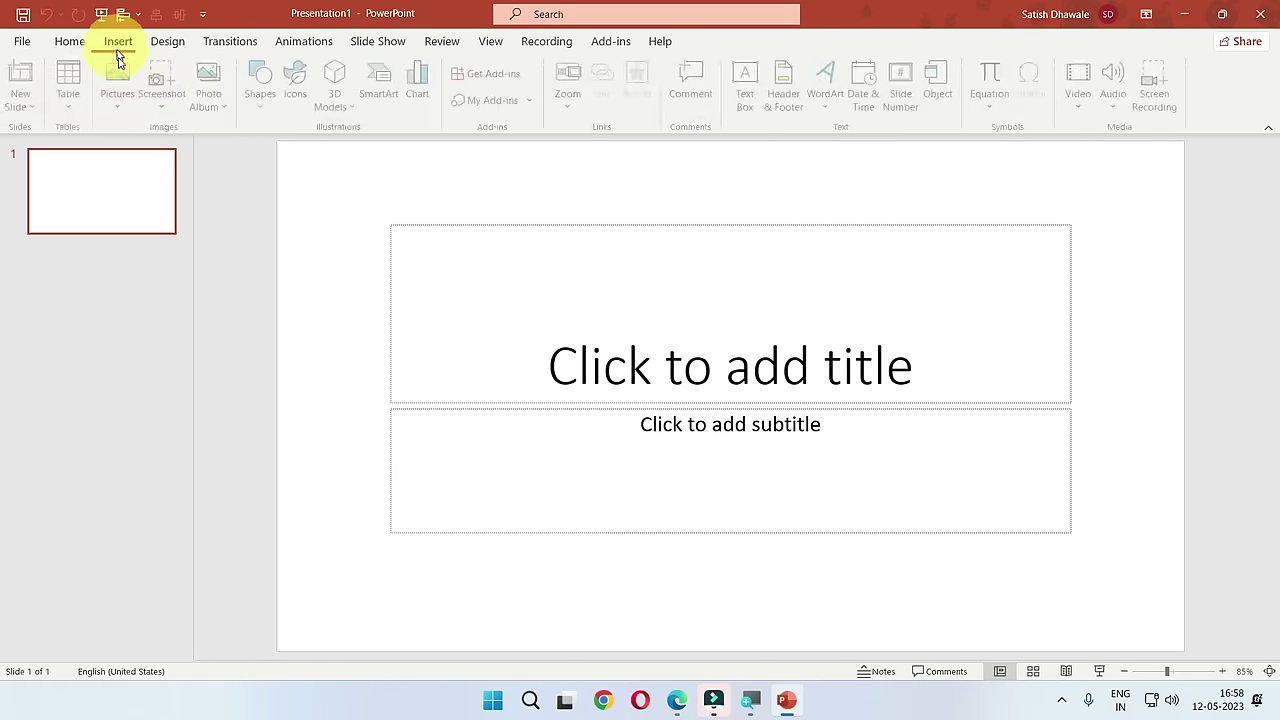
{"action": "left_click", "coordinate": [167, 41]}
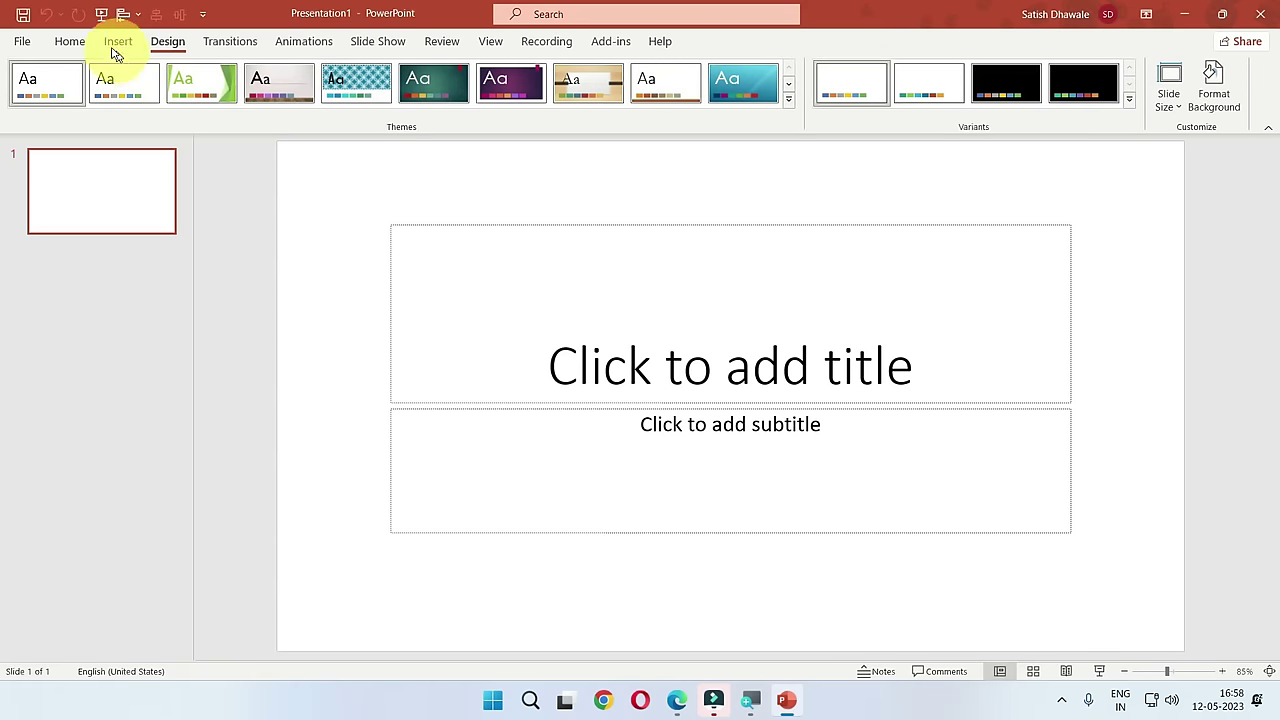
{"action": "left_click", "coordinate": [69, 42]}
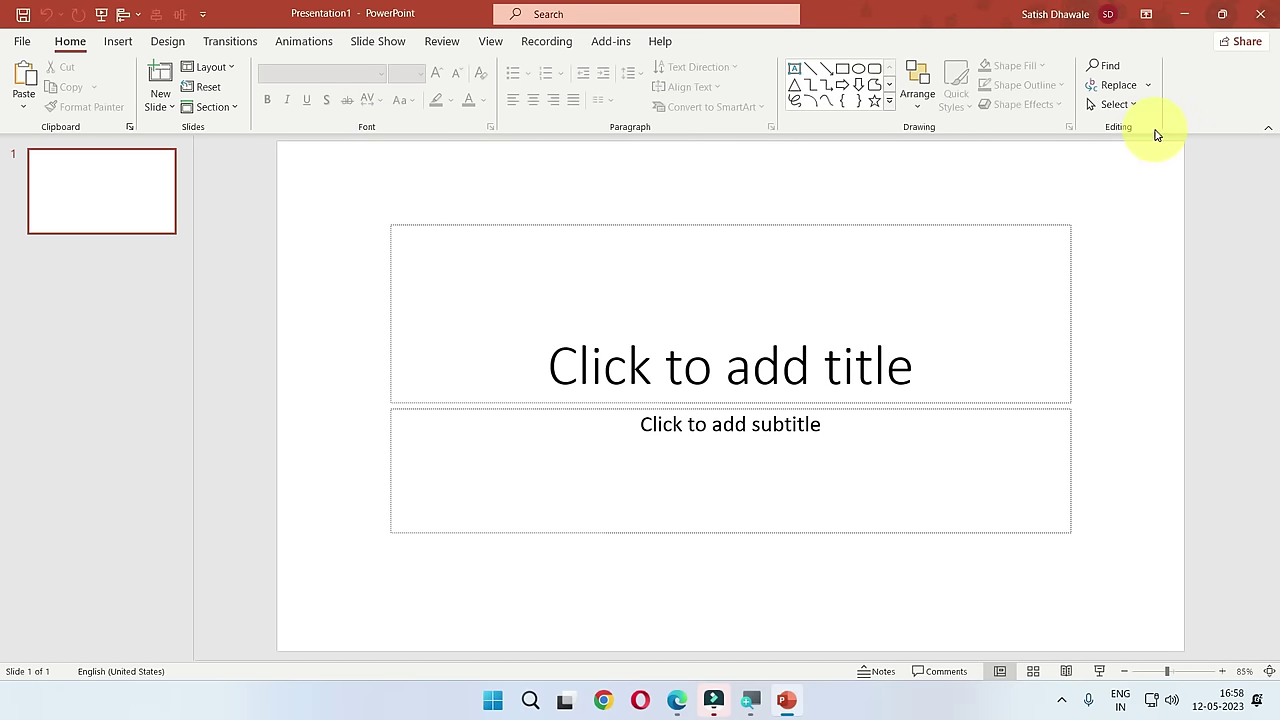
{"action": "left_click", "coordinate": [124, 46]}
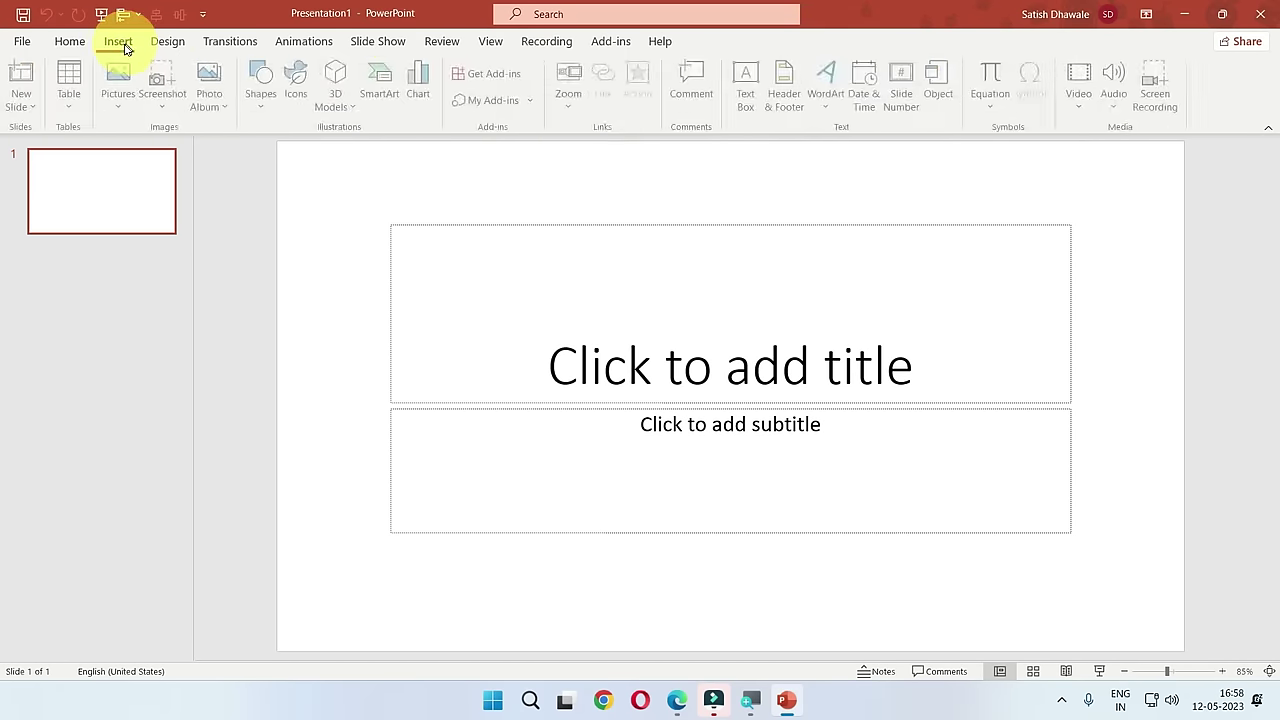
{"action": "left_click", "coordinate": [222, 44]}
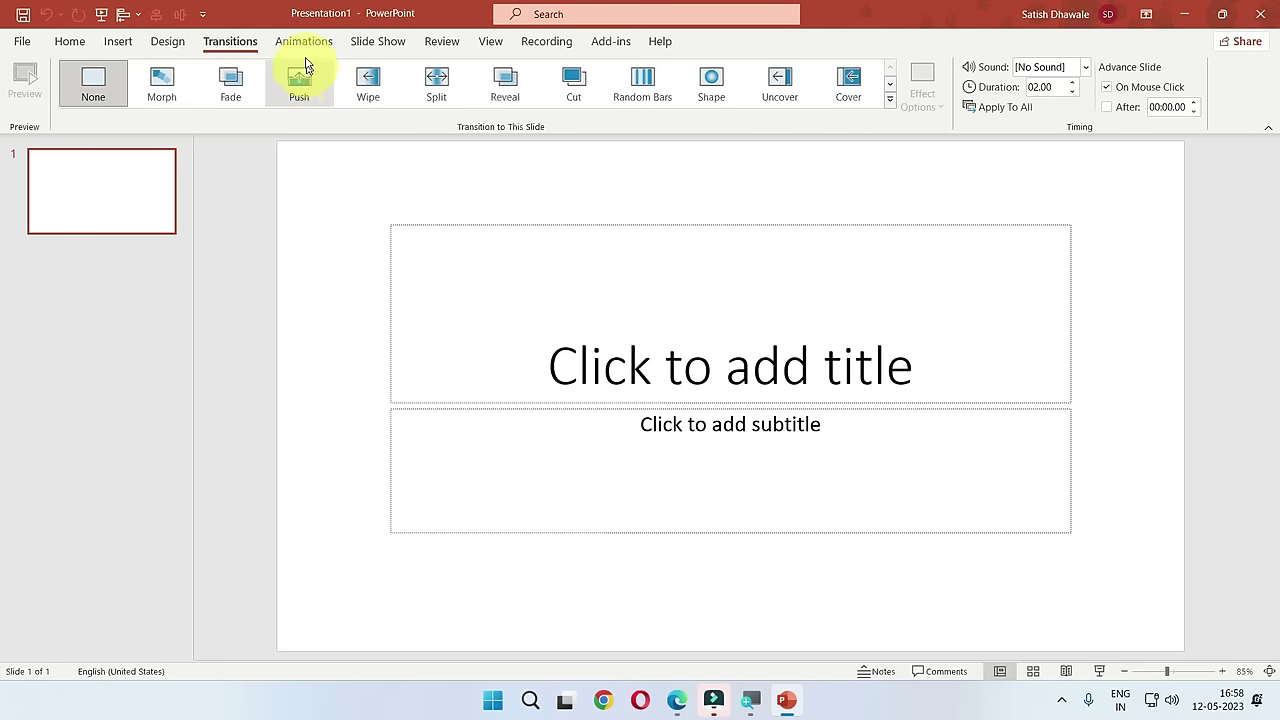
{"action": "left_click", "coordinate": [303, 41]}
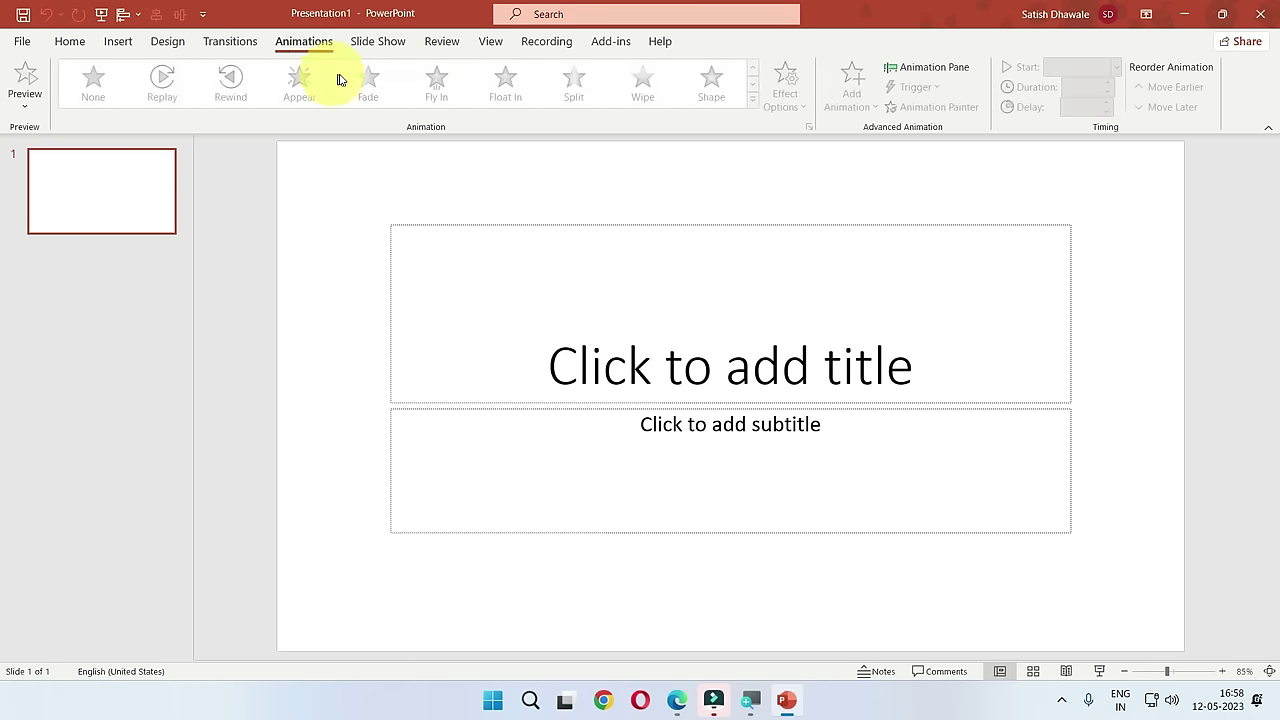
{"action": "left_click", "coordinate": [238, 44]}
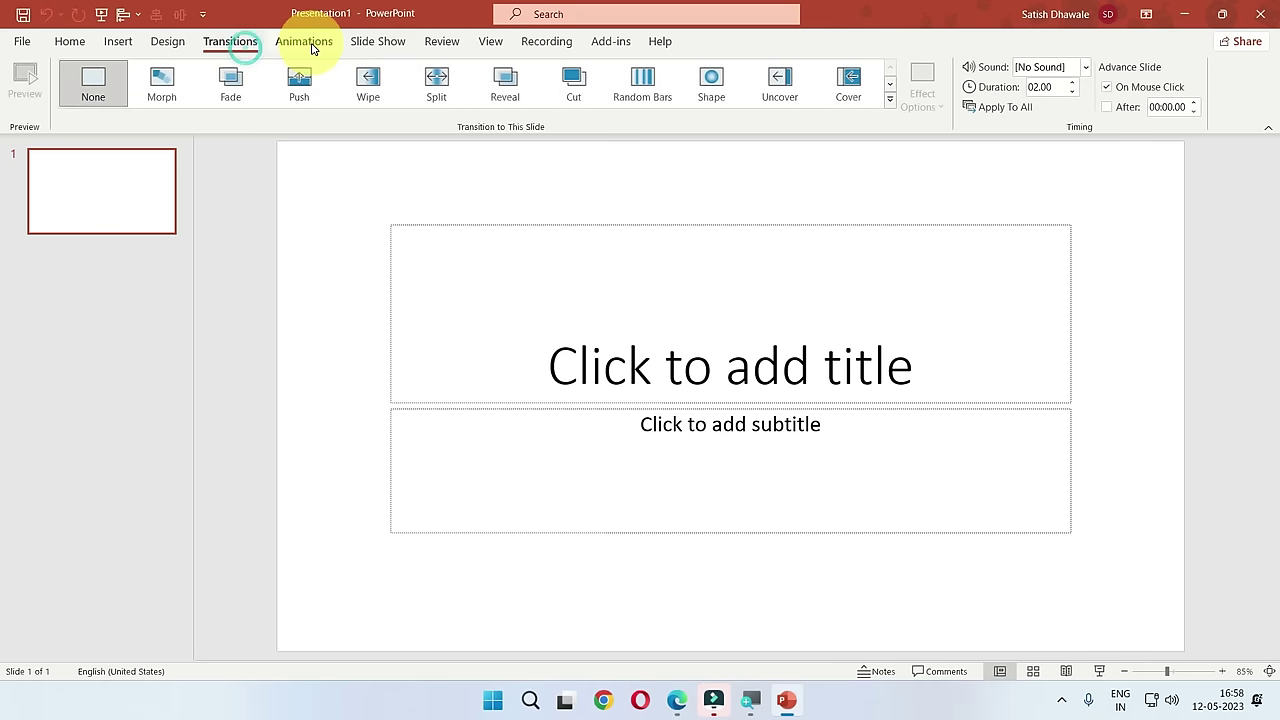
{"action": "left_click", "coordinate": [310, 44]}
{"action": "left_click", "coordinate": [75, 44]}
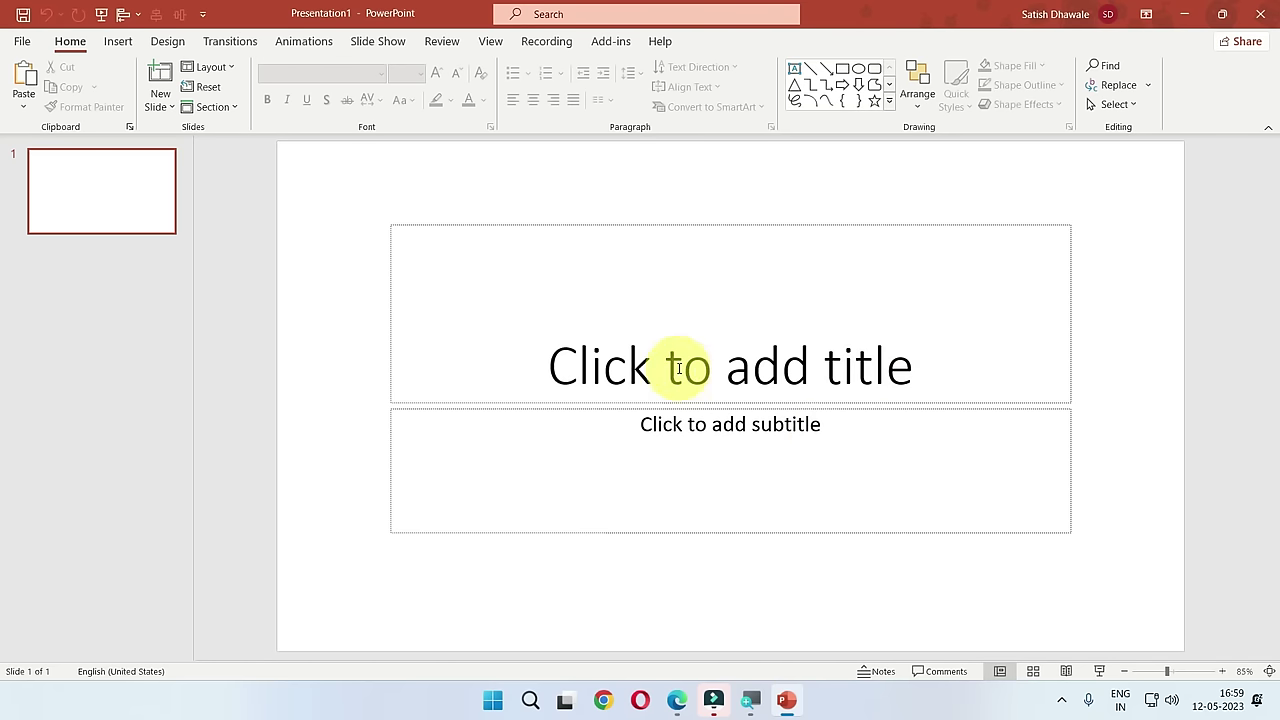
{"action": "left_click", "coordinate": [760, 353]}
{"action": "left_click", "coordinate": [748, 440]}
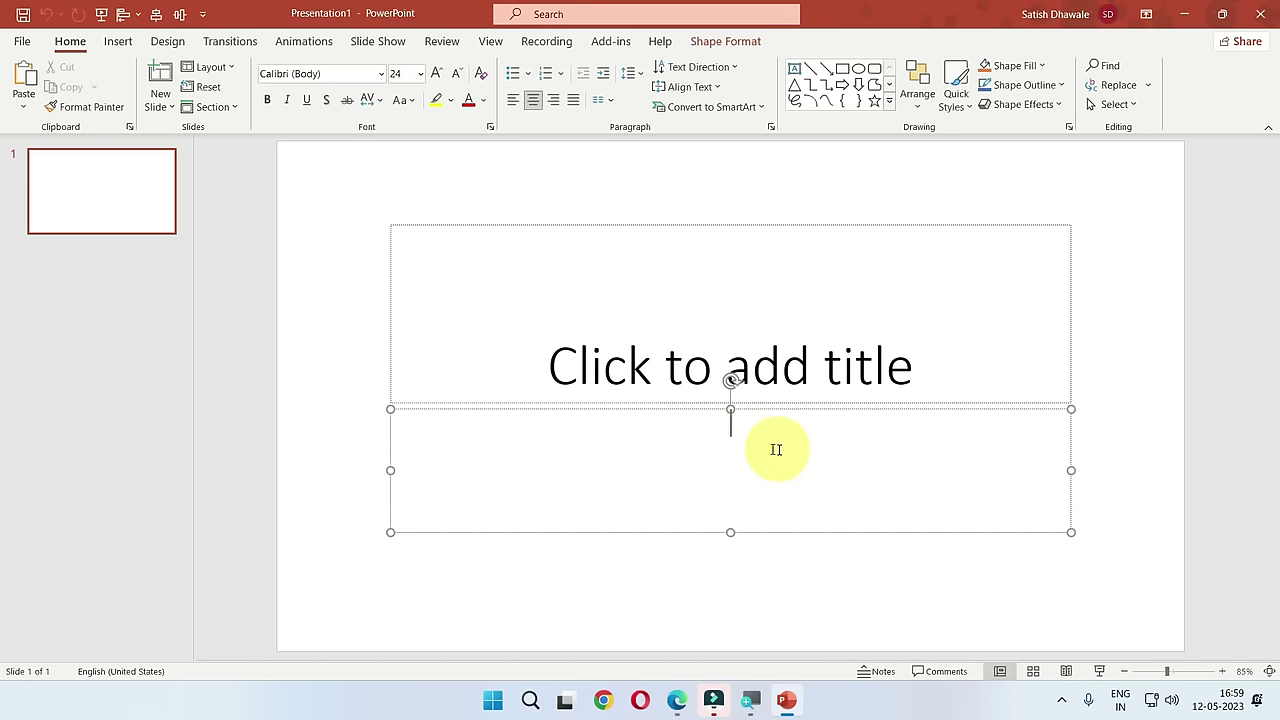
{"action": "left_click", "coordinate": [340, 320]}
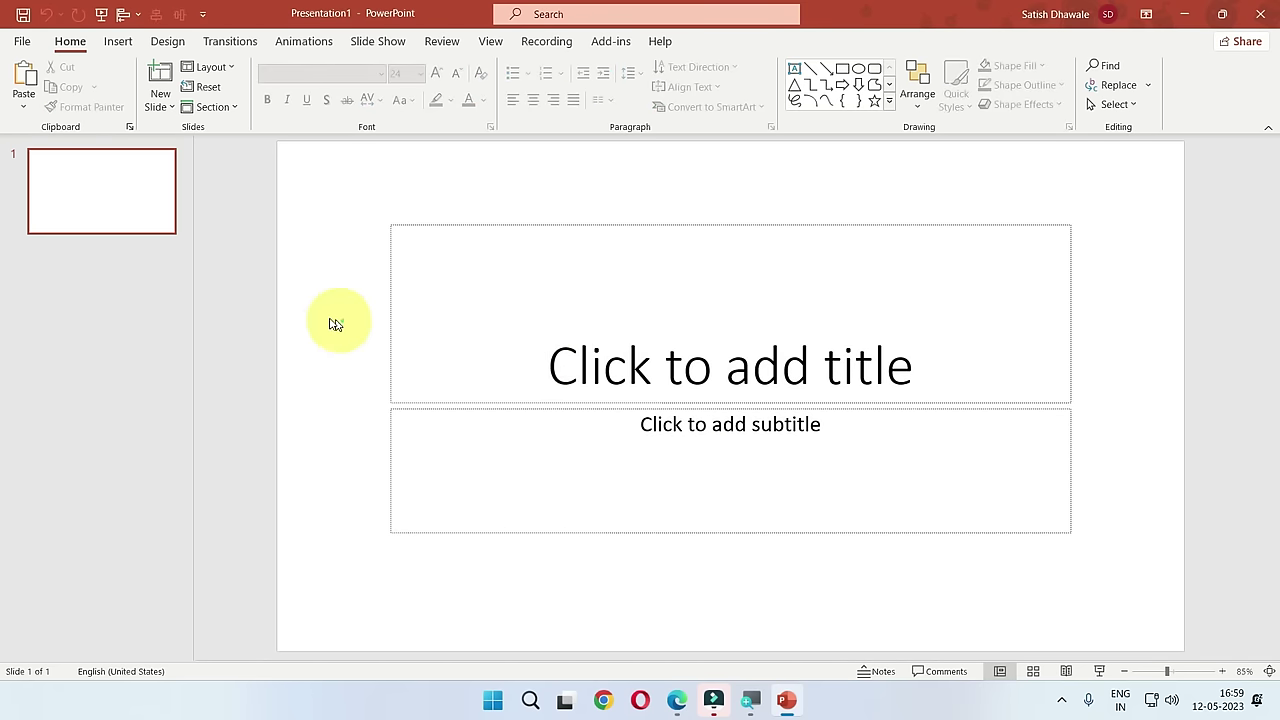
{"action": "left_click", "coordinate": [130, 198]}
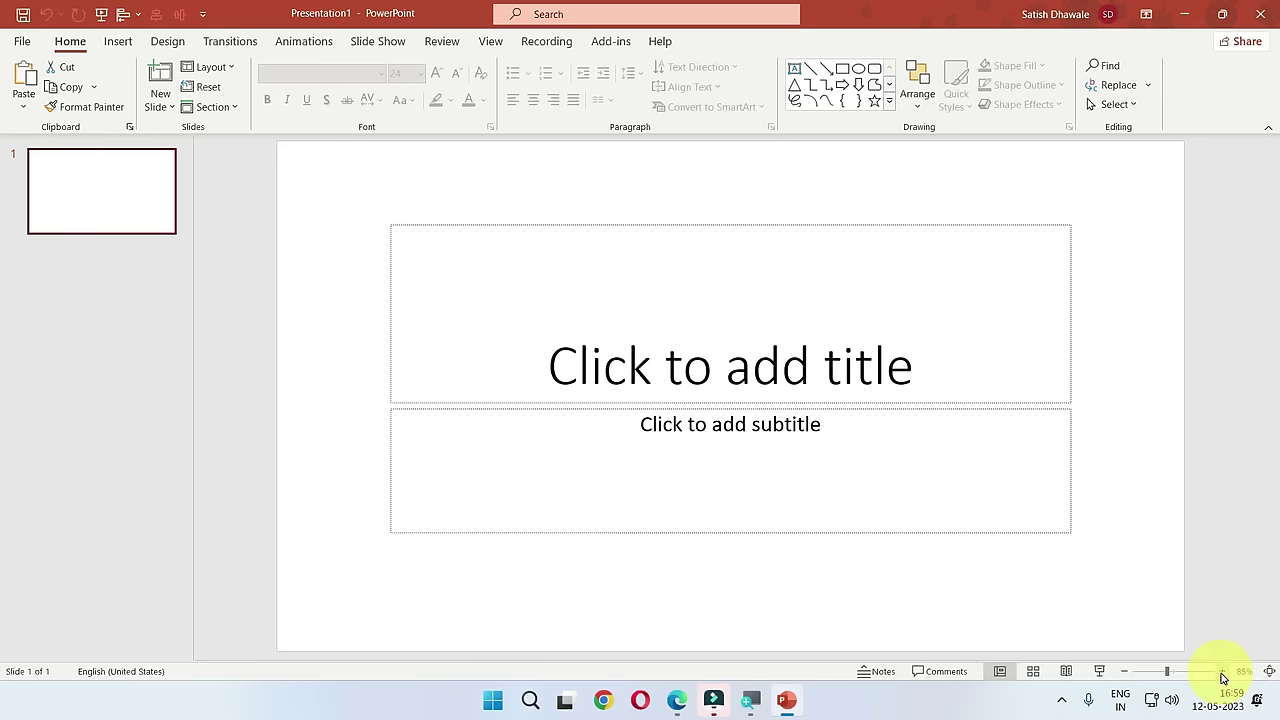
{"action": "left_click", "coordinate": [1175, 678]}
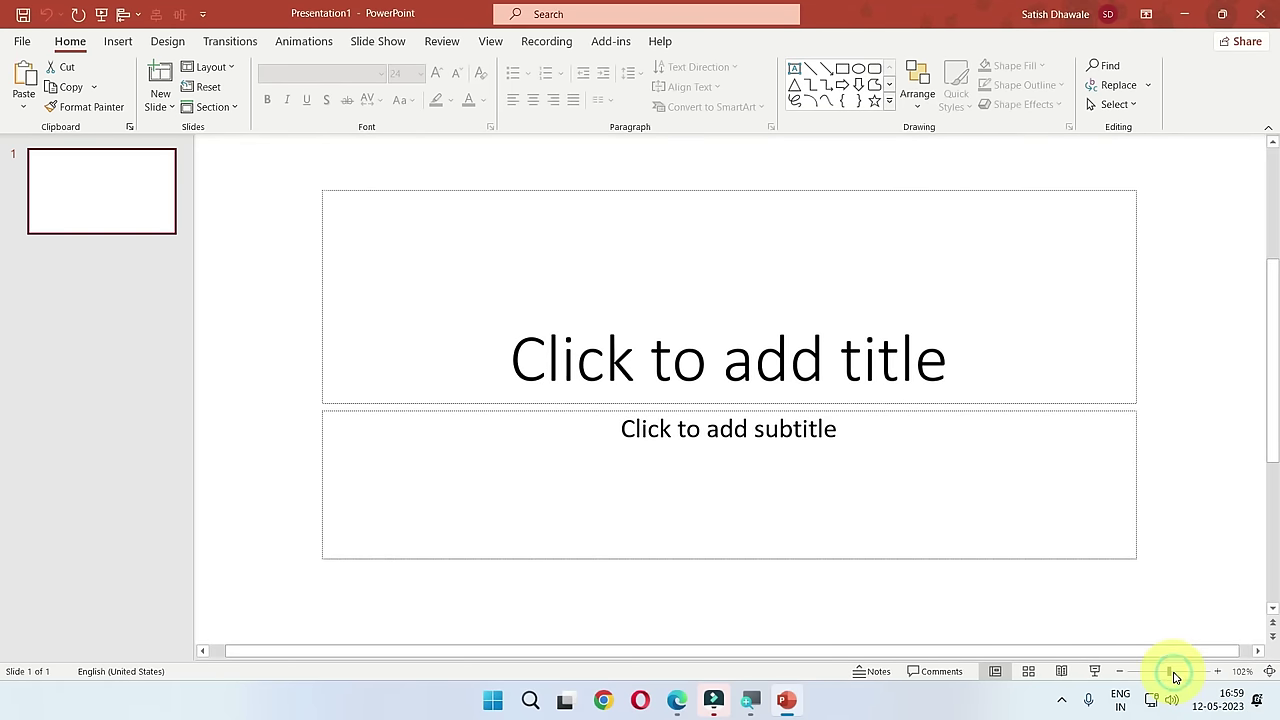
{"action": "left_click_drag", "start_coordinate": [1175, 678], "coordinate": [1181, 677]}
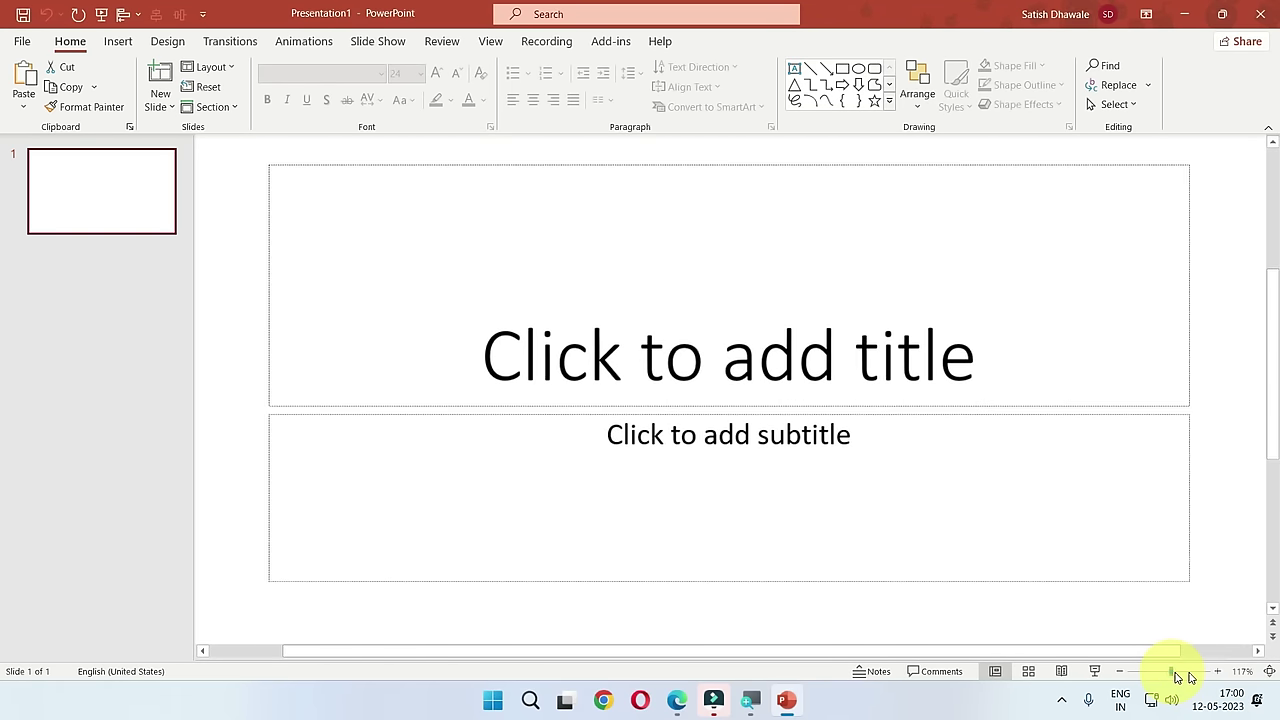
{"action": "left_click", "coordinate": [1220, 675]}
{"action": "left_click", "coordinate": [1220, 675]}
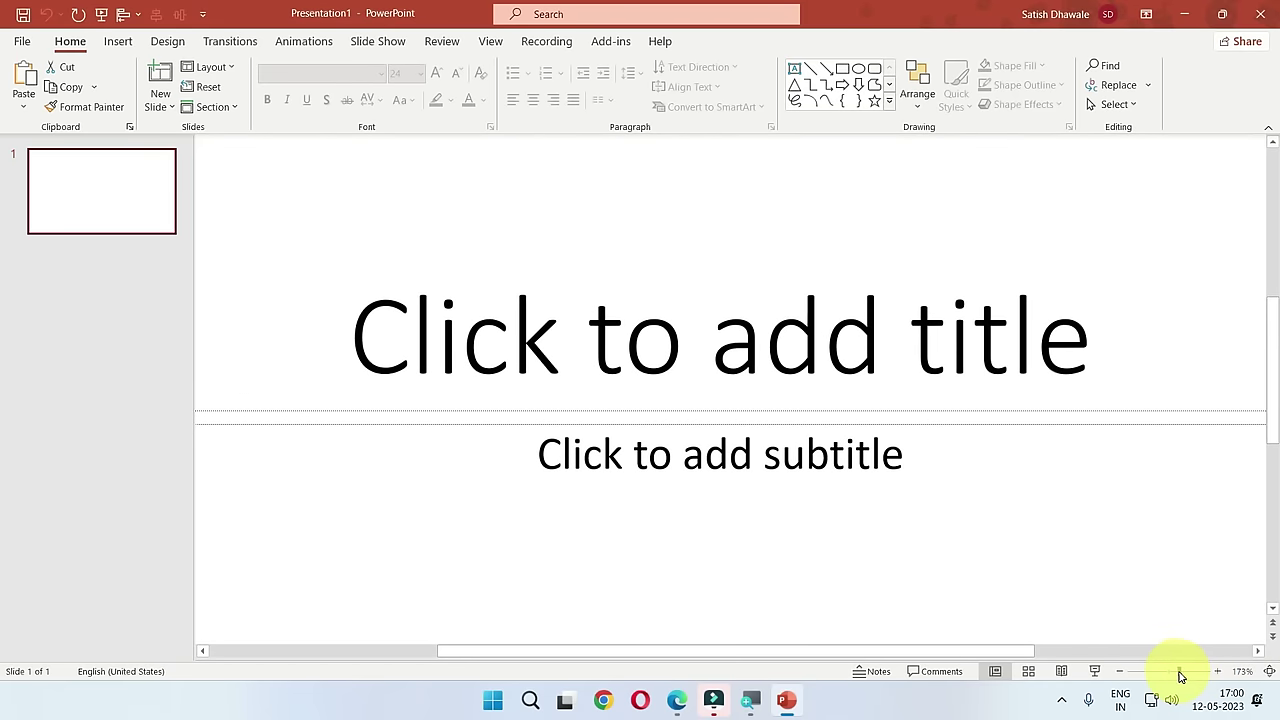
{"action": "left_click_drag", "start_coordinate": [1175, 673], "coordinate": [1219, 675]}
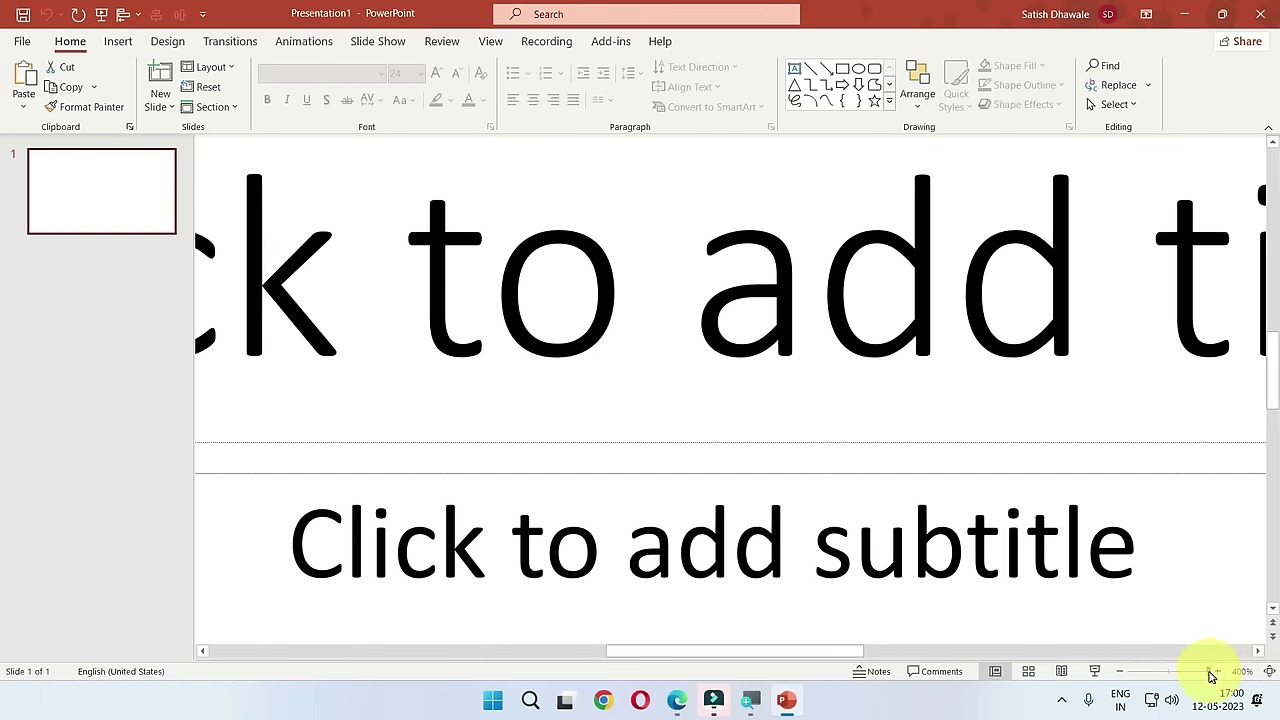
{"action": "mouse_move", "coordinate": [1210, 673]}
{"action": "left_mouse_down"}
{"action": "mouse_move", "coordinate": [1126, 680]}
{"action": "mouse_move", "coordinate": [1168, 680]}
{"action": "left_mouse_up"}
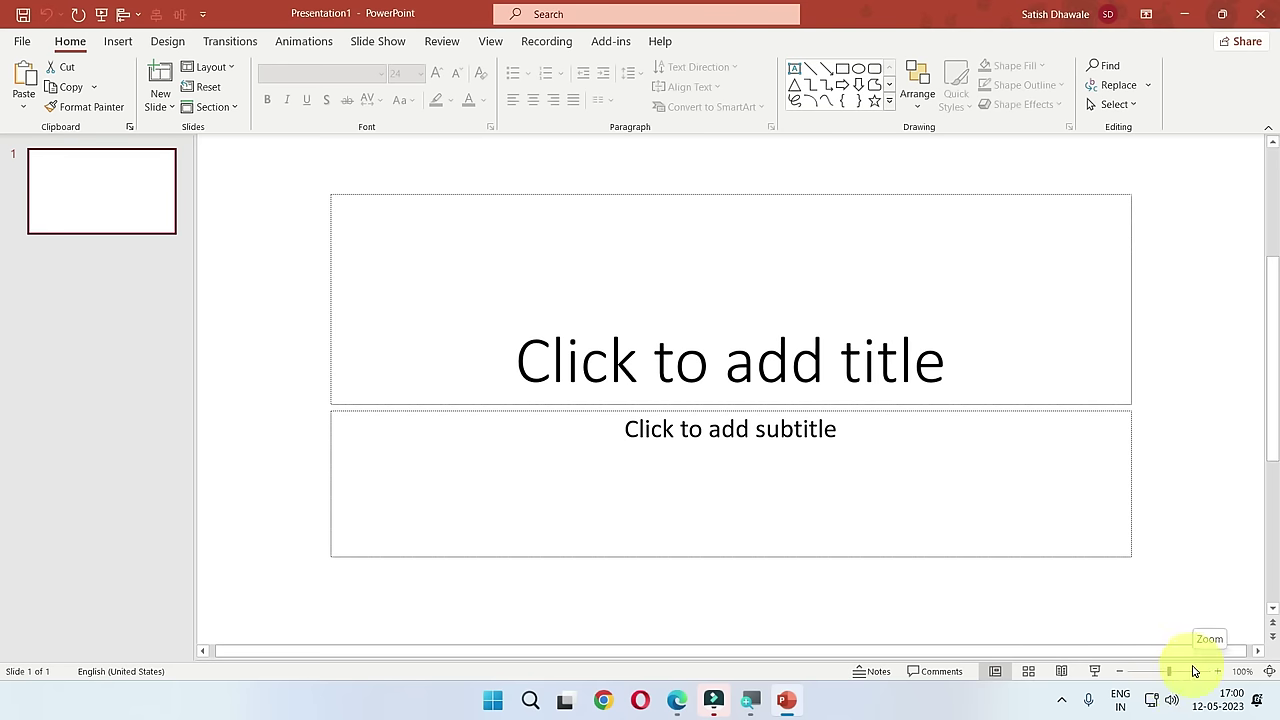
{"action": "left_click", "coordinate": [1028, 677]}
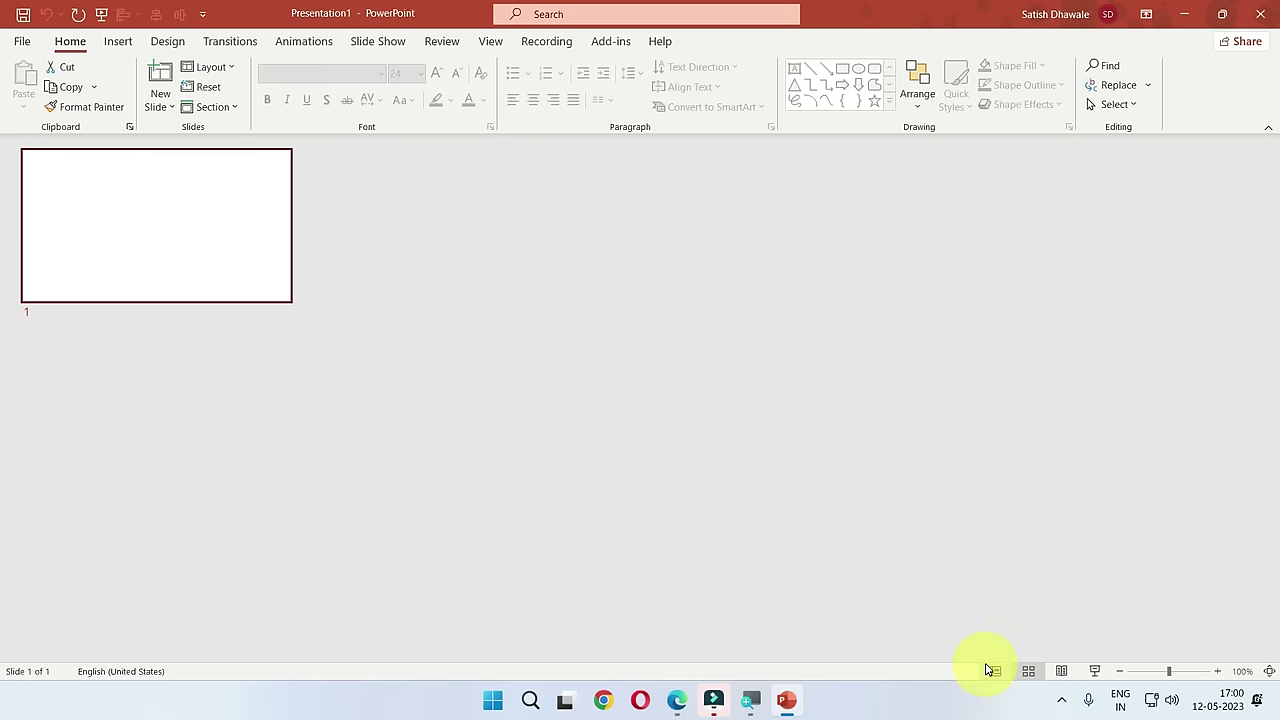
{"action": "left_click", "coordinate": [996, 671]}
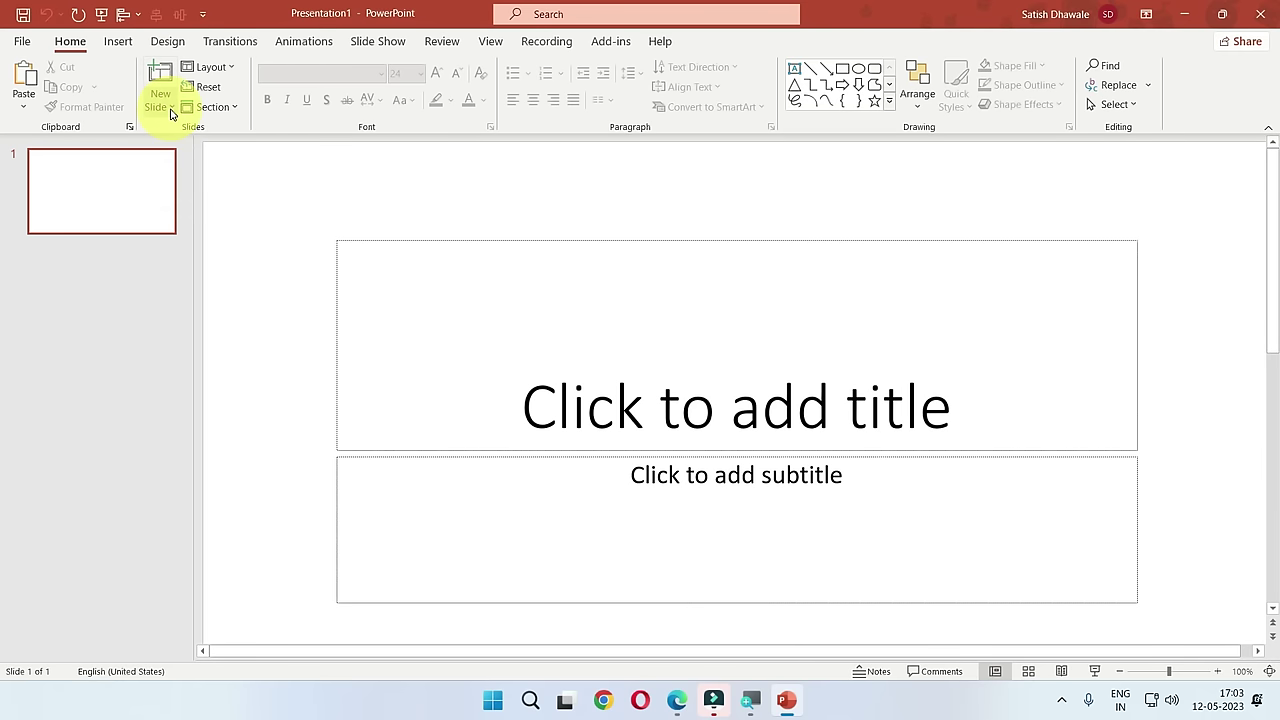
Step: Add a Title and Content slide 2 and try its title and body placeholders
{"action": "left_click", "coordinate": [170, 108]}
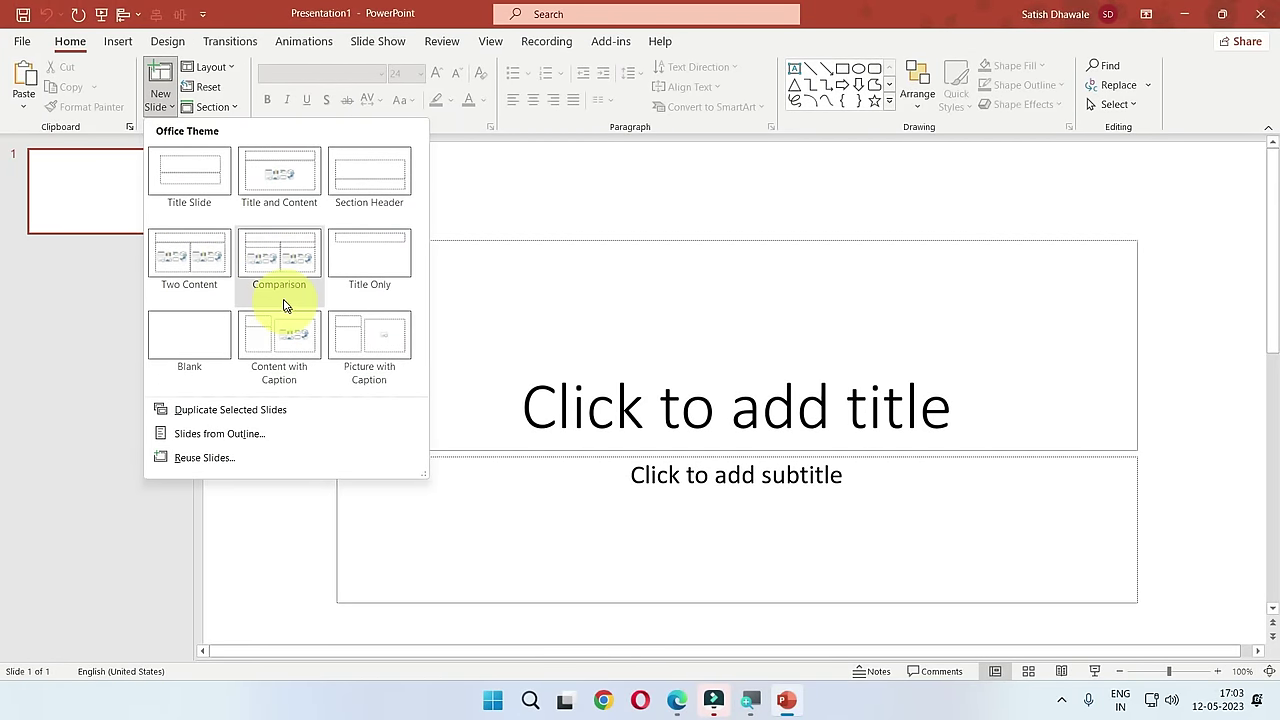
{"action": "left_click", "coordinate": [110, 178]}
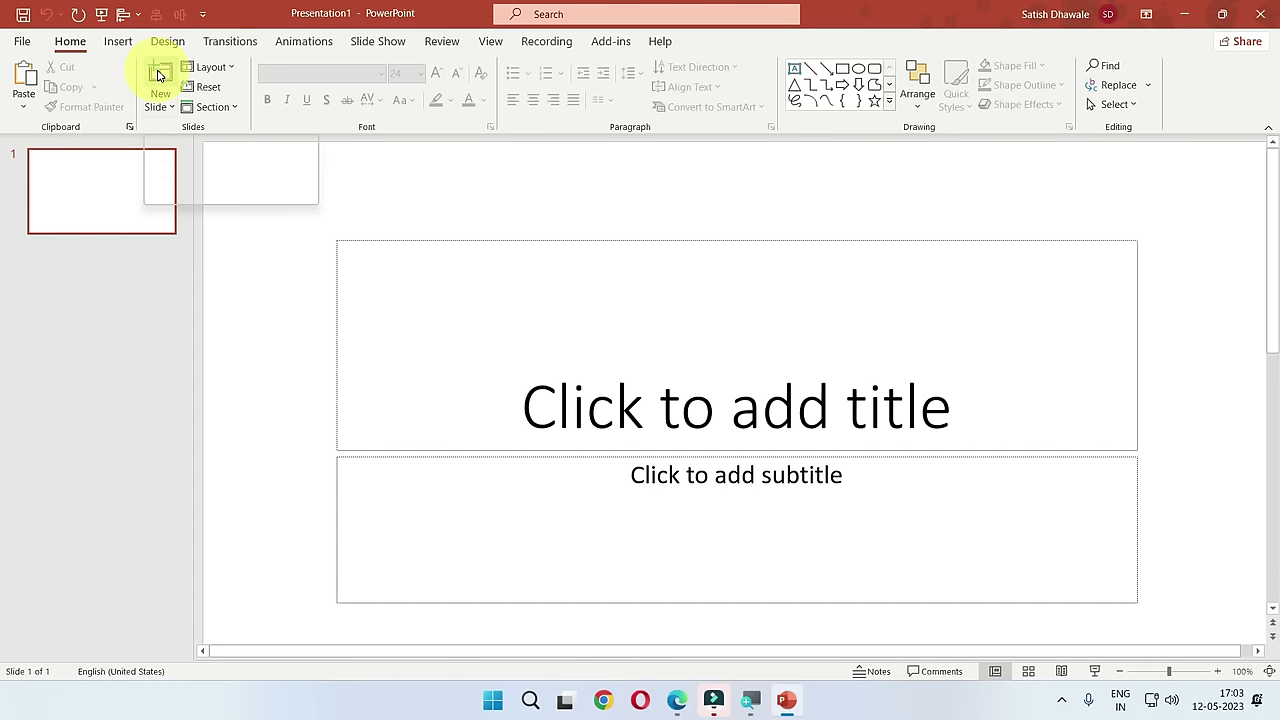
{"action": "left_click", "coordinate": [157, 75]}
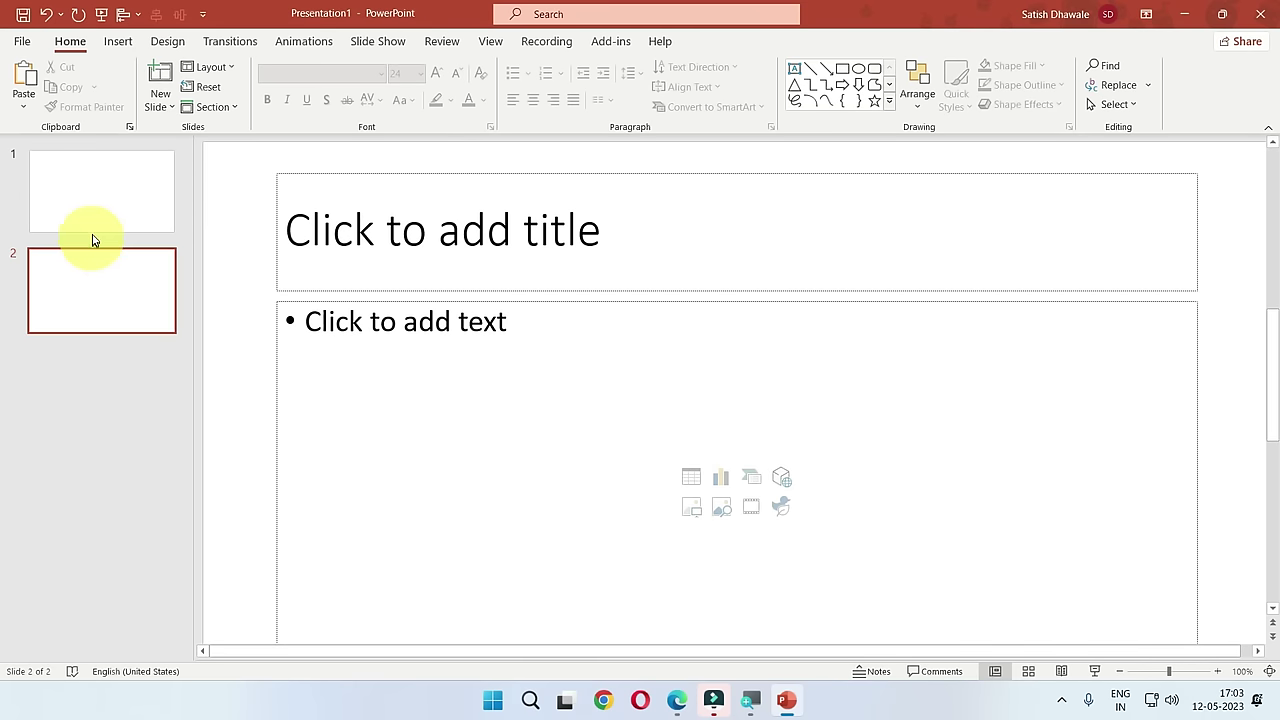
{"action": "left_click", "coordinate": [386, 233]}
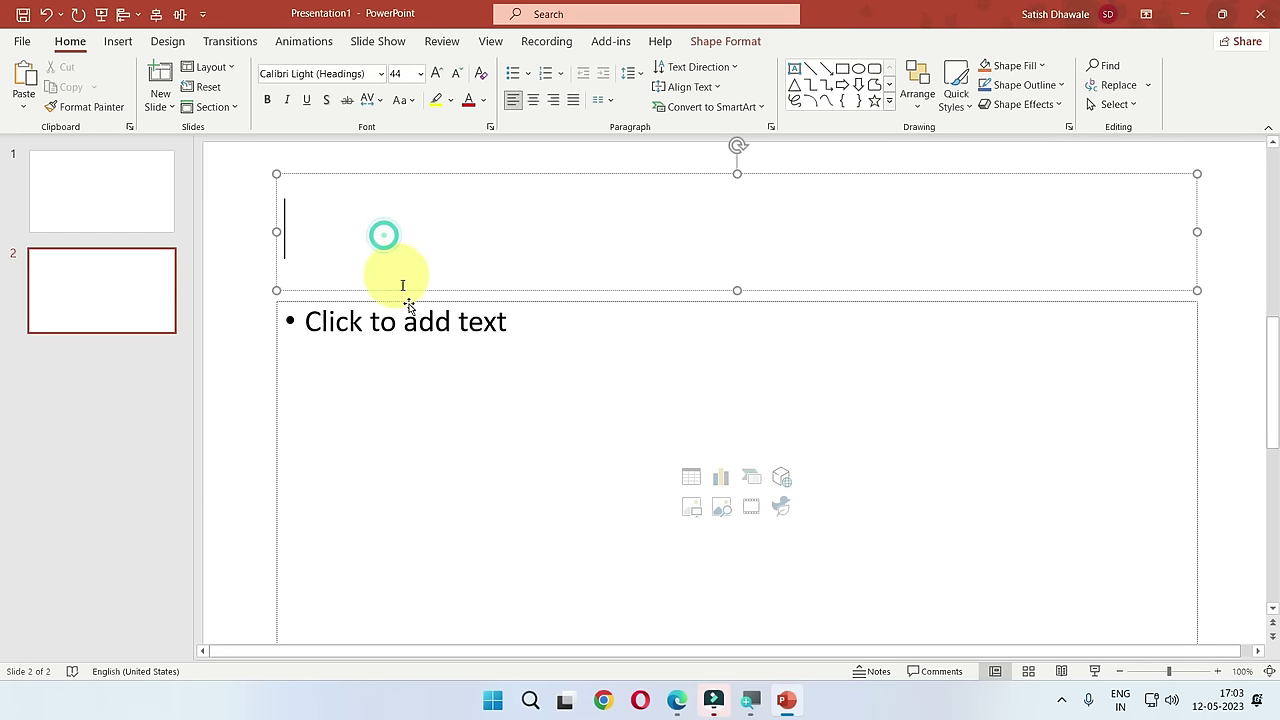
{"action": "left_click", "coordinate": [410, 337]}
{"action": "left_click", "coordinate": [388, 250]}
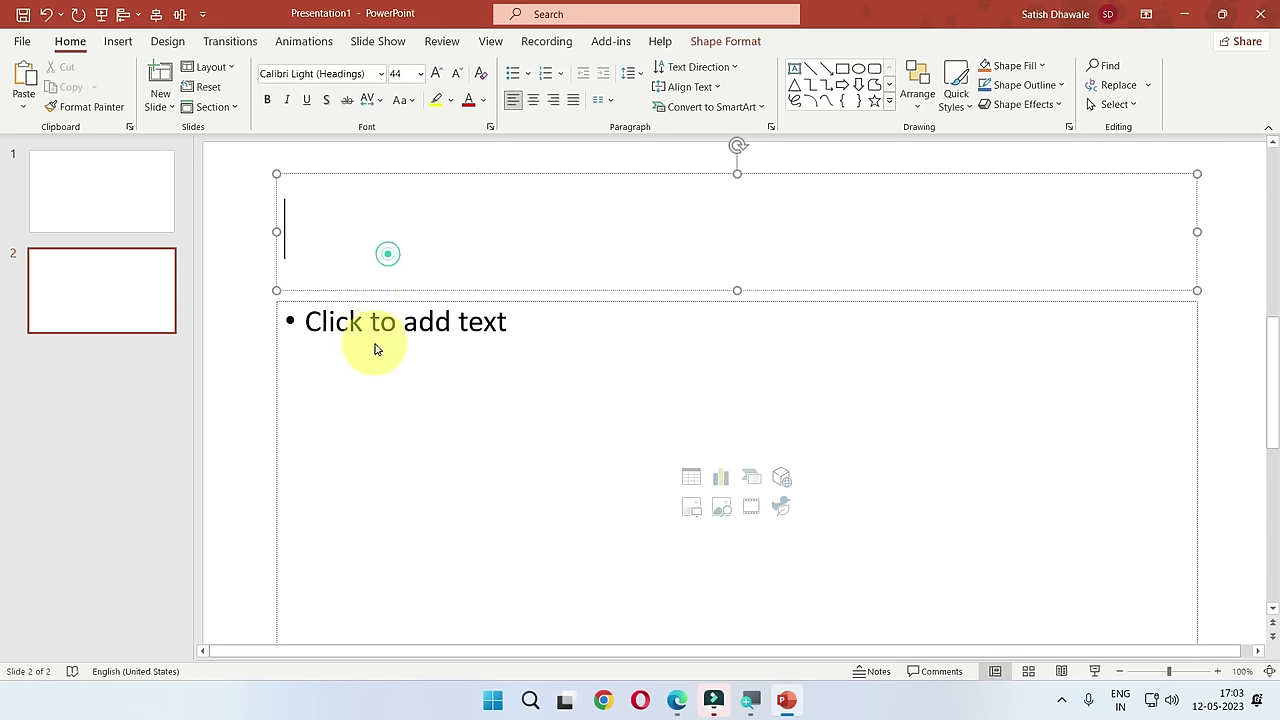
{"action": "left_click", "coordinate": [374, 338]}
{"action": "left_click", "coordinate": [234, 308]}
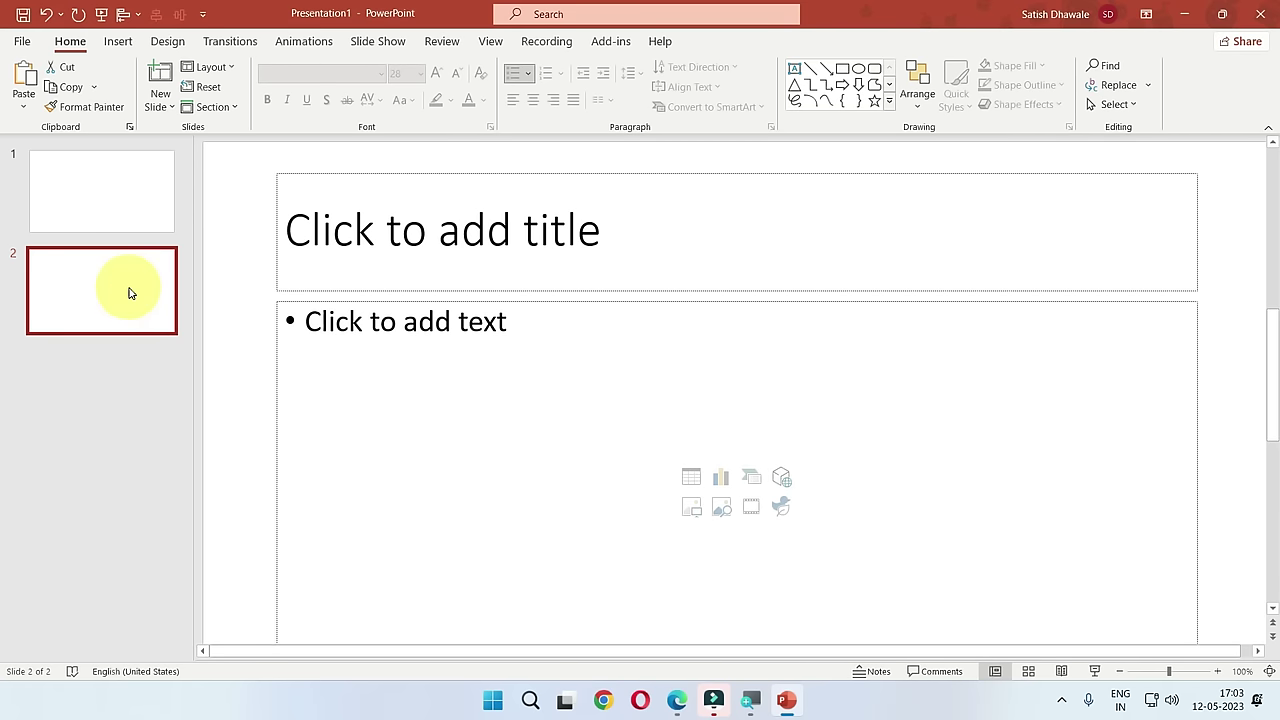
Step: Add two more slides, reposition slide 3, and browse slides 3 to 5
{"action": "key", "text": "Return"}
{"action": "key", "text": "Return"}
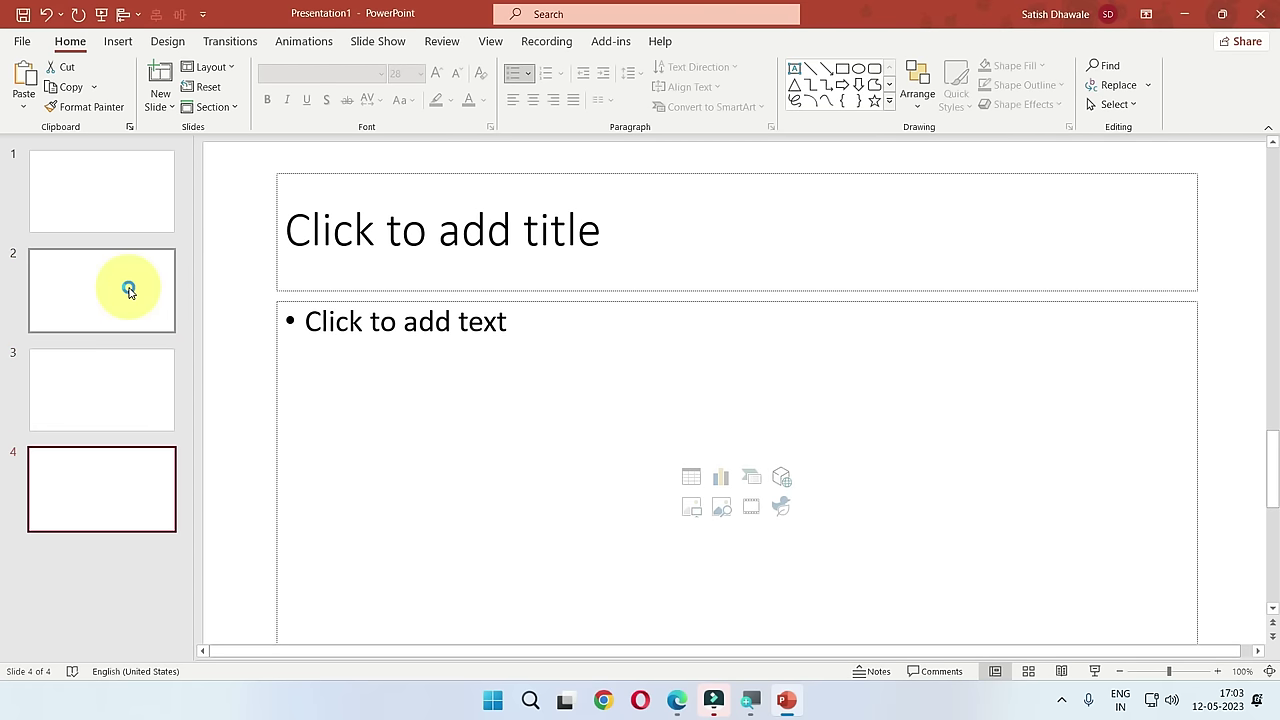
{"action": "key", "text": "Return"}
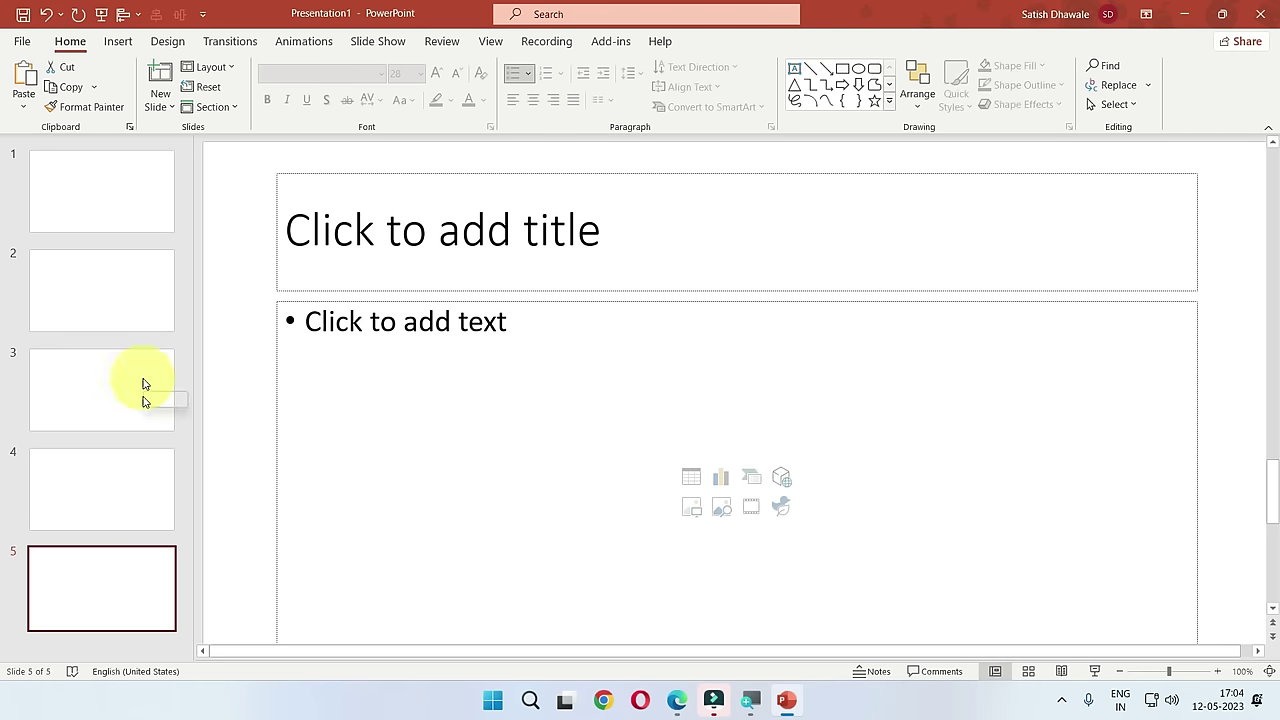
{"action": "left_click", "coordinate": [141, 495]}
{"action": "left_click", "coordinate": [139, 430]}
{"action": "mouse_move", "coordinate": [131, 346]}
{"action": "left_mouse_down"}
{"action": "mouse_move", "coordinate": [167, 321]}
{"action": "mouse_move", "coordinate": [151, 434]}
{"action": "left_mouse_up"}
{"action": "left_click", "coordinate": [149, 517]}
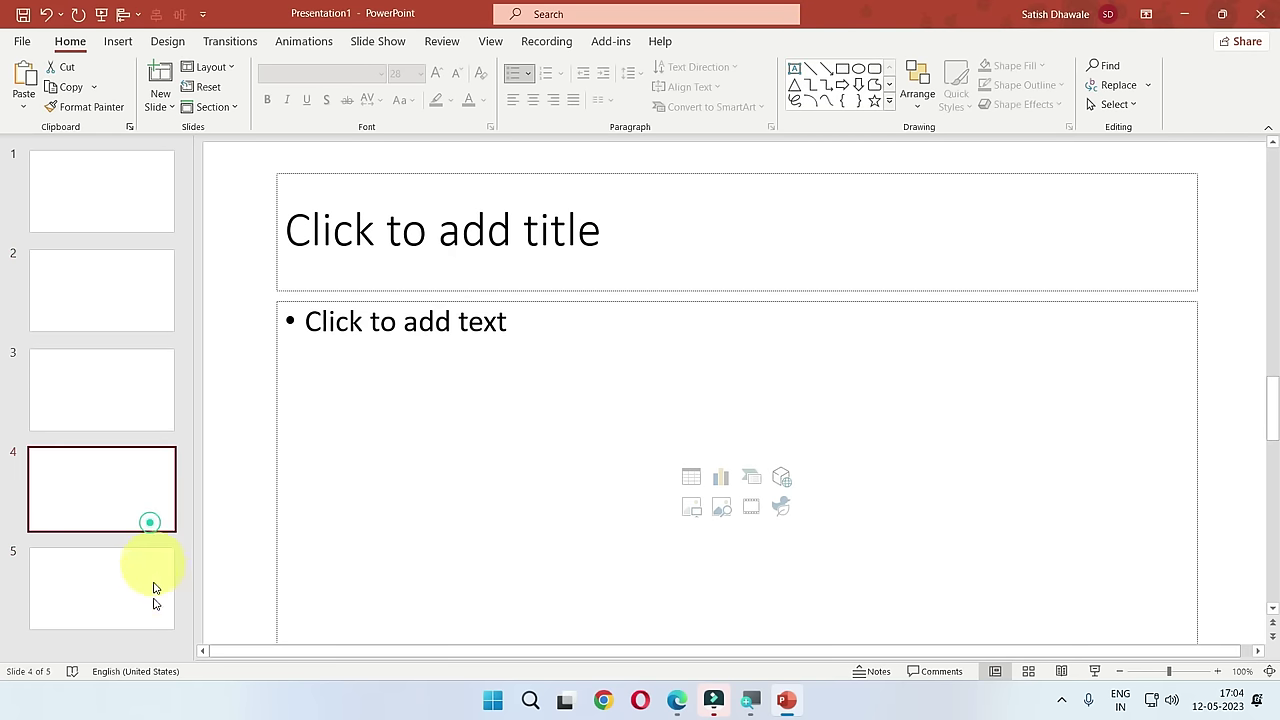
{"action": "left_click", "coordinate": [151, 606]}
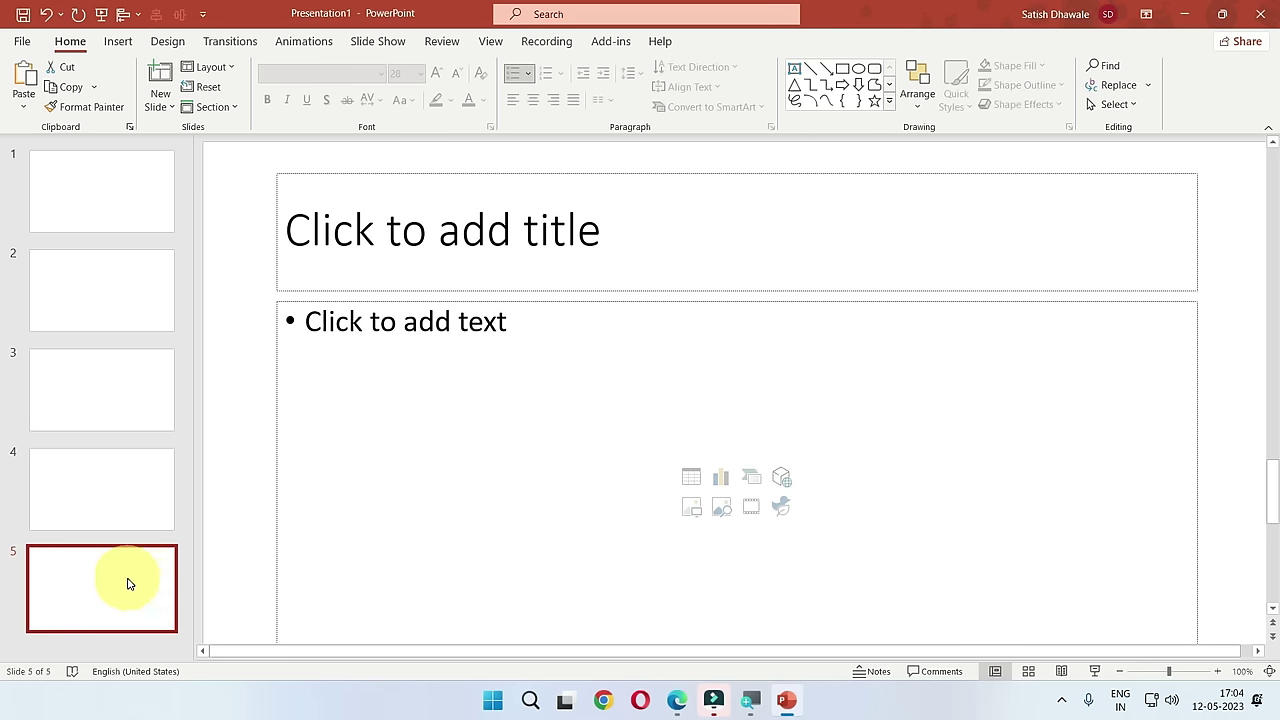
Step: Delete slides 5, 4, 3 and 2, leaving only the title slide
{"action": "key", "text": "Delete"}
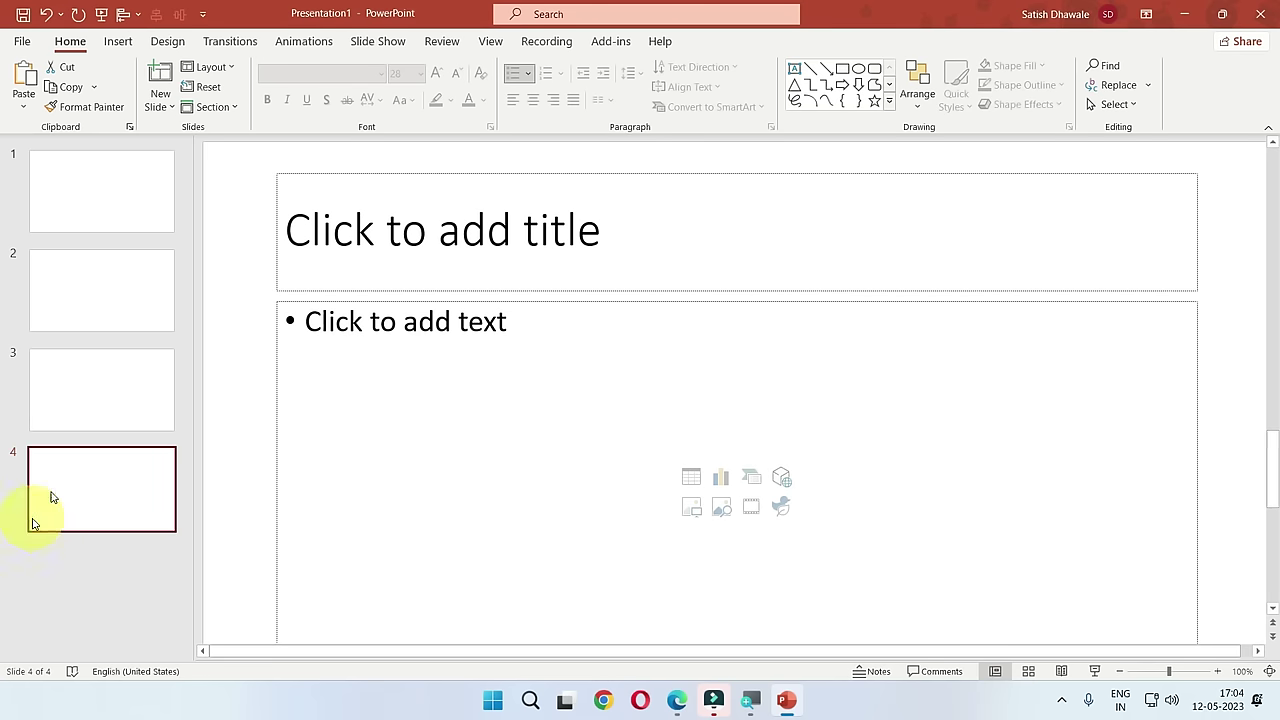
{"action": "key", "text": "Delete"}
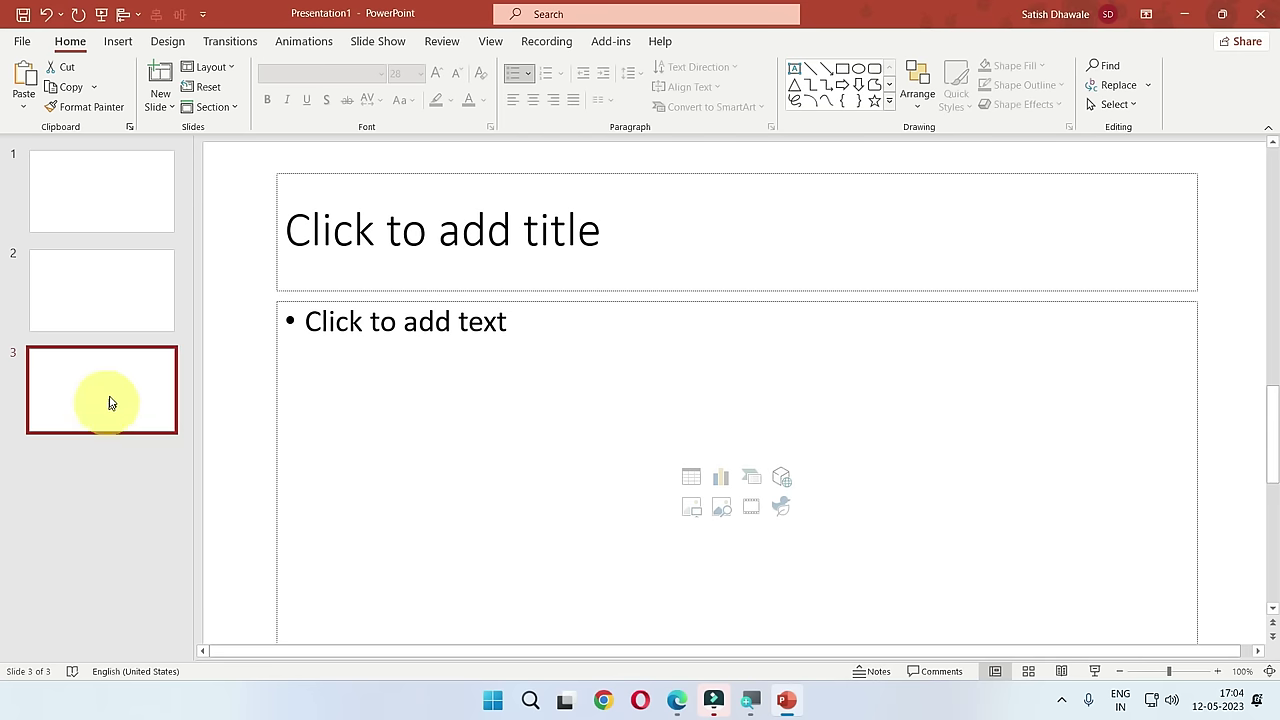
{"action": "key", "text": "Delete"}
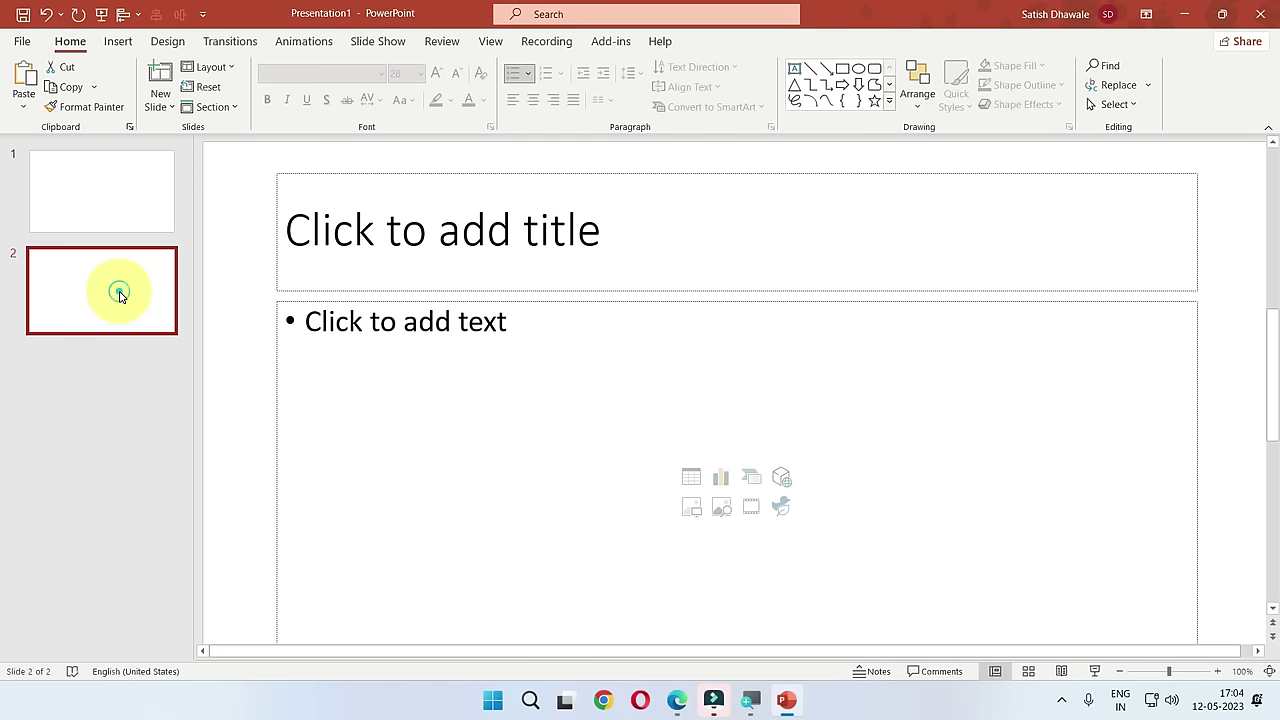
{"action": "key", "text": "Delete"}
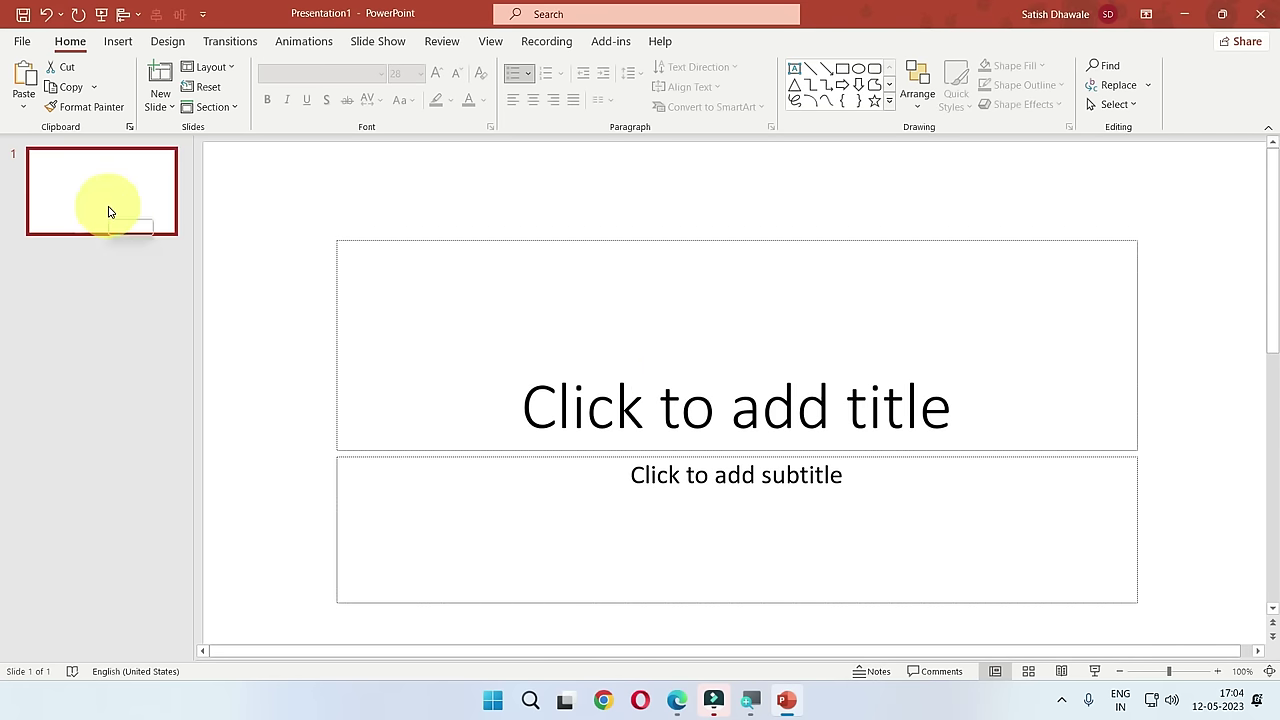
Step: Add a trial slide after the title slide, delete it, and show the New Slide layouts
{"action": "left_click", "coordinate": [106, 206]}
{"action": "left_click", "coordinate": [160, 73]}
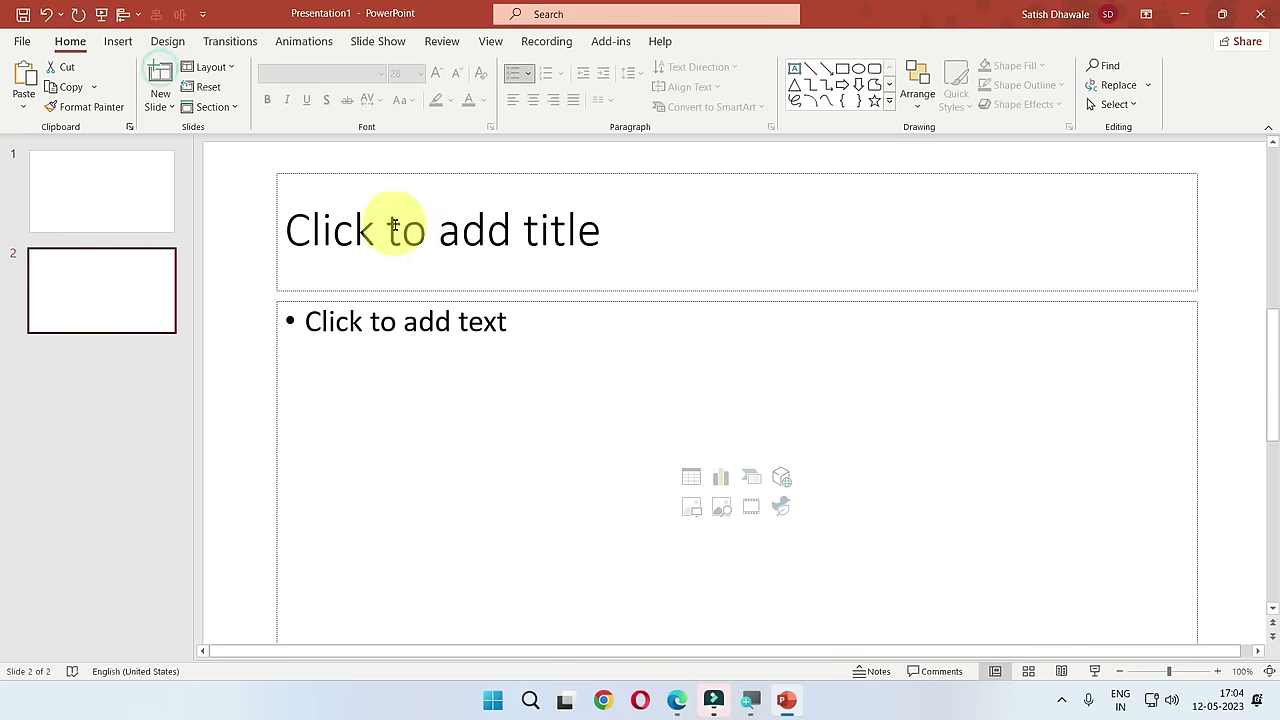
{"action": "key", "text": "Delete"}
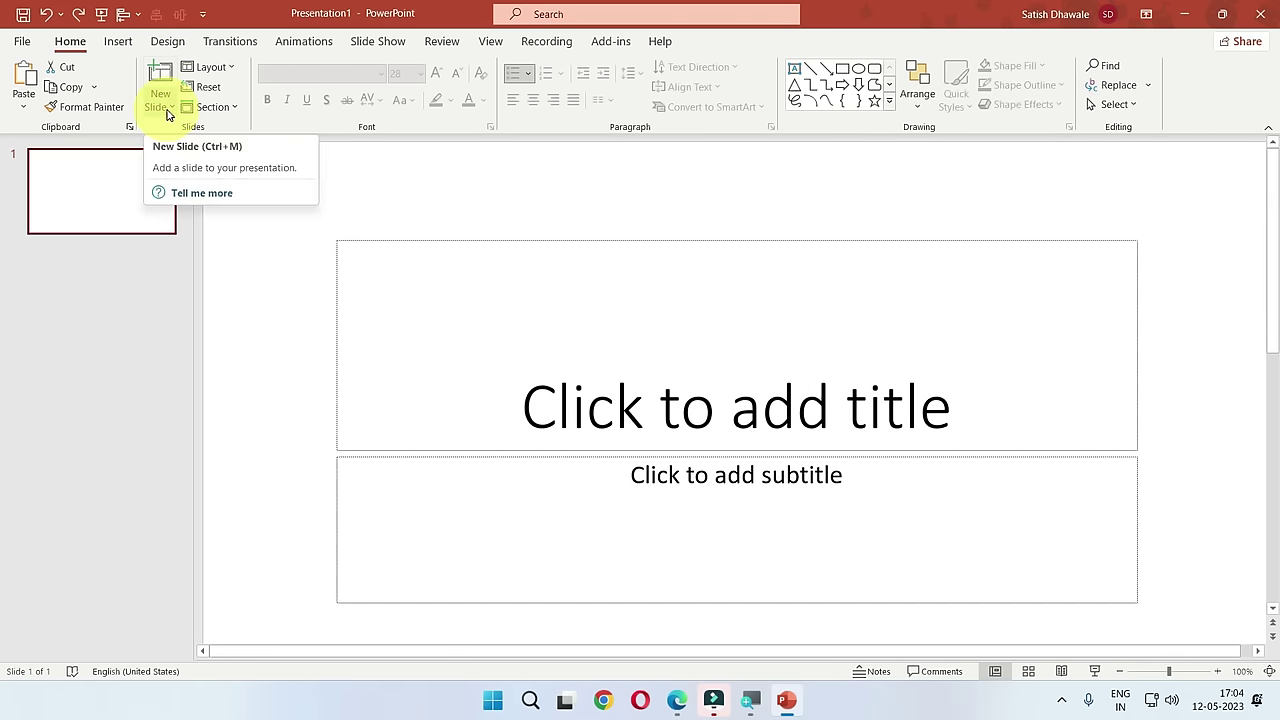
{"action": "left_click", "coordinate": [167, 110]}
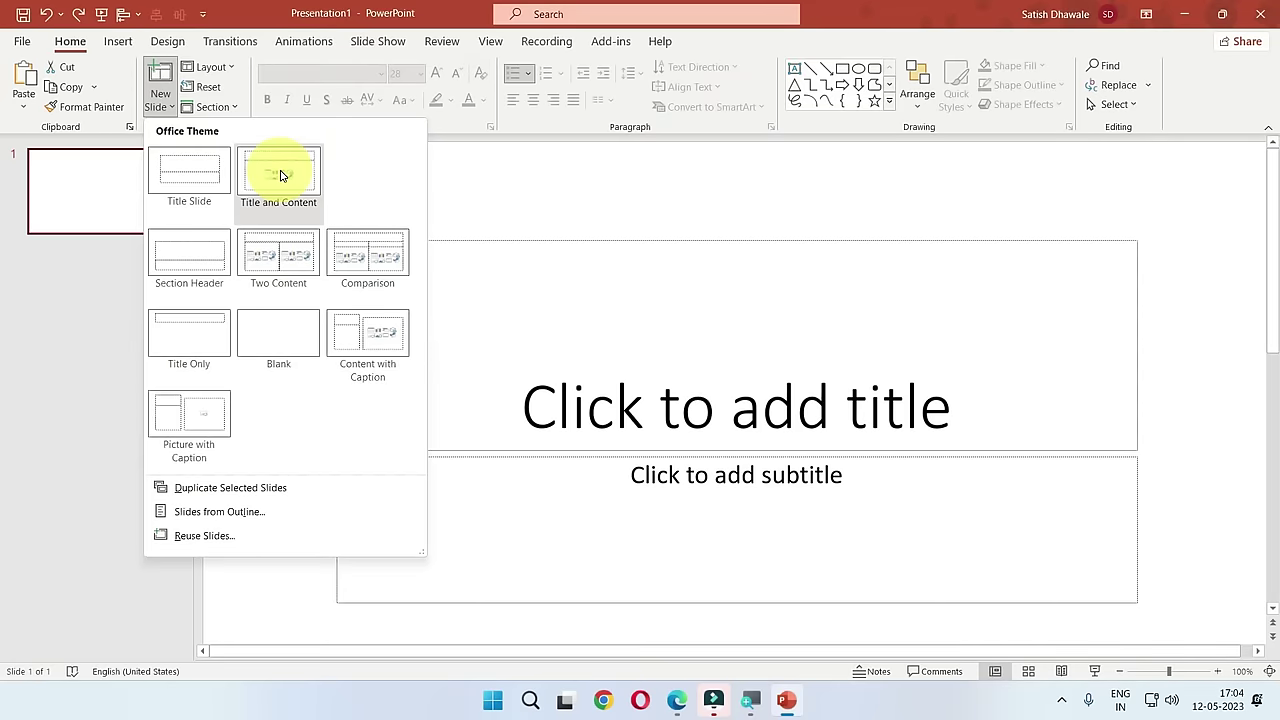
Step: Add a Comparison-layout slide 2 and duplicate it twice into slides 3 and 4
{"action": "left_click", "coordinate": [388, 270]}
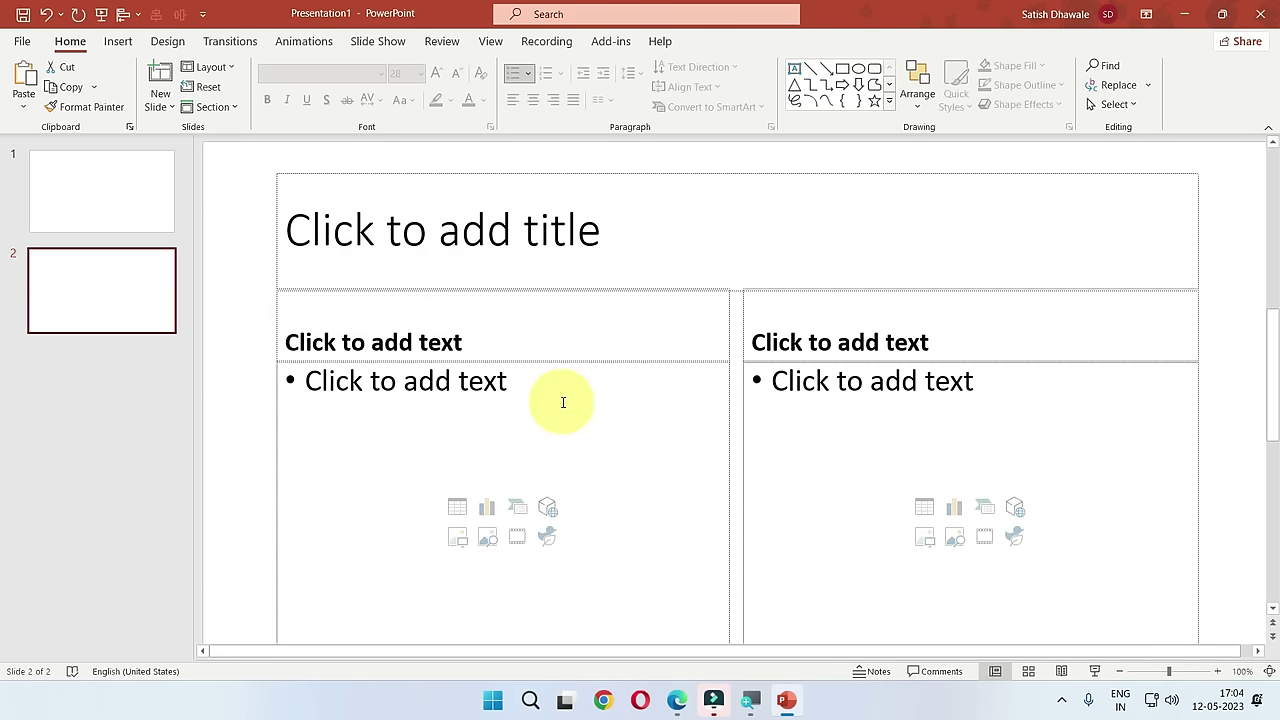
{"action": "left_click", "coordinate": [74, 332]}
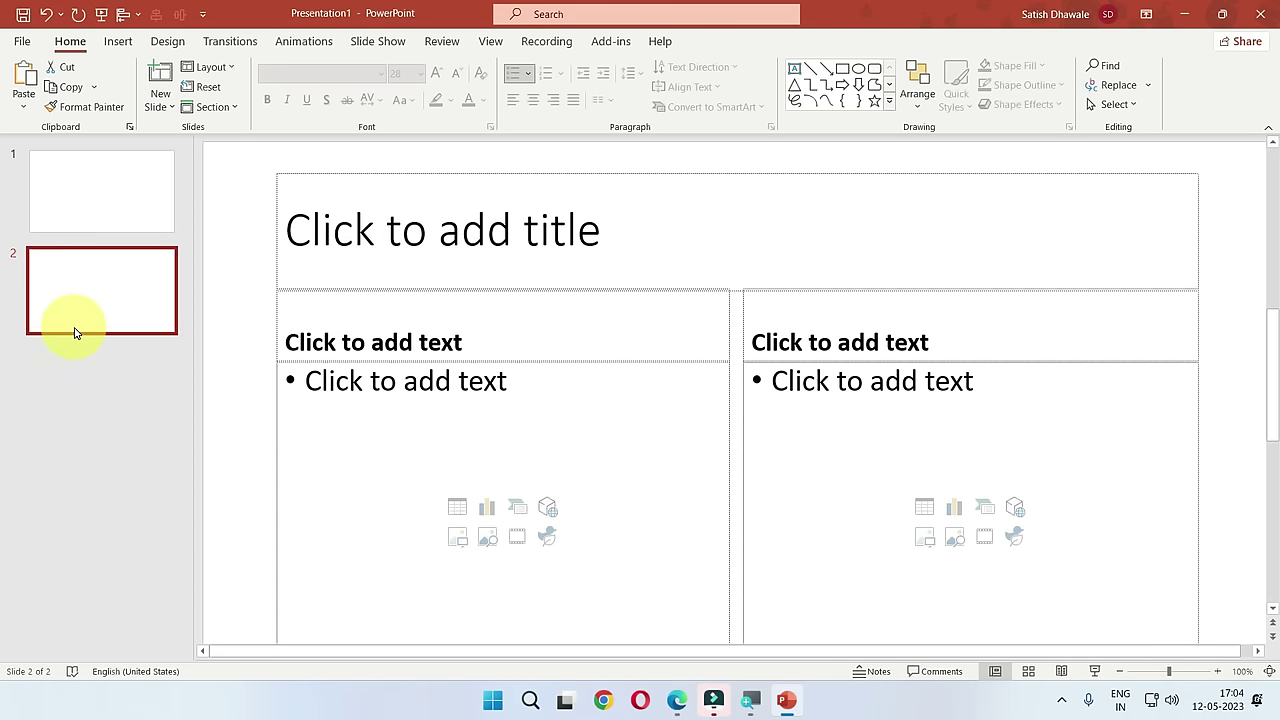
{"action": "key", "text": "Return"}
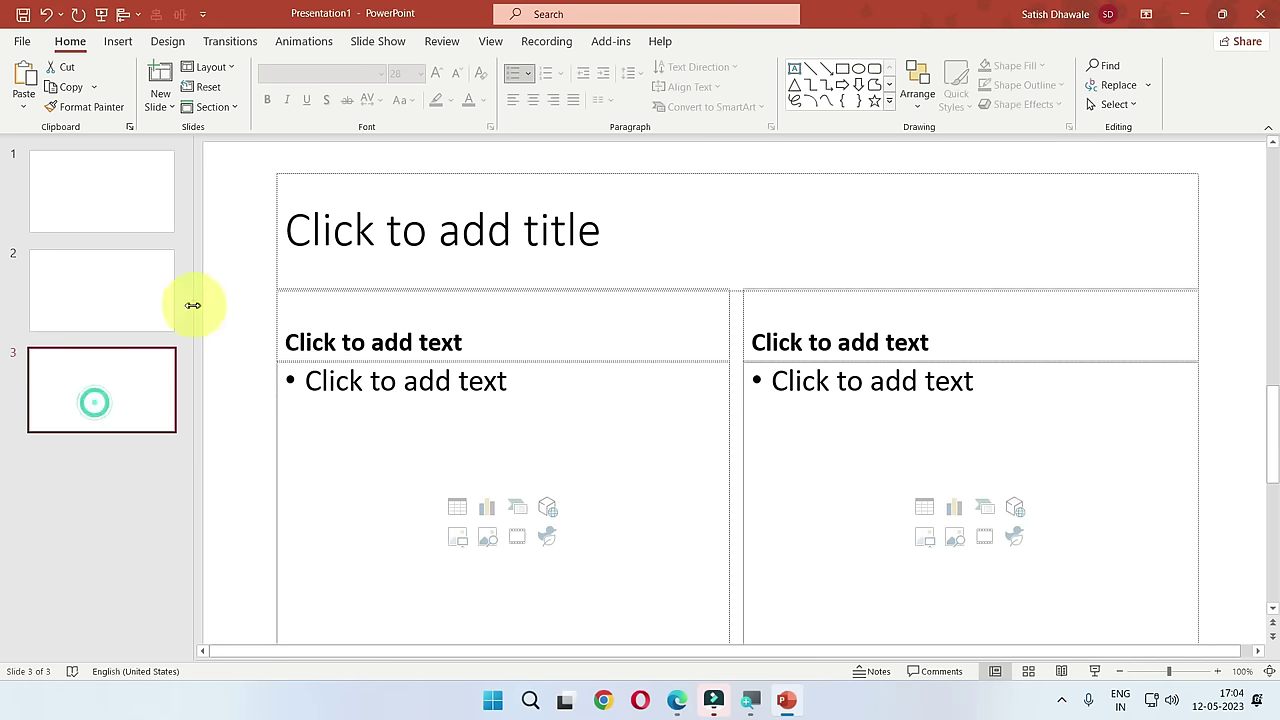
{"action": "left_click", "coordinate": [152, 295]}
{"action": "left_click", "coordinate": [126, 406]}
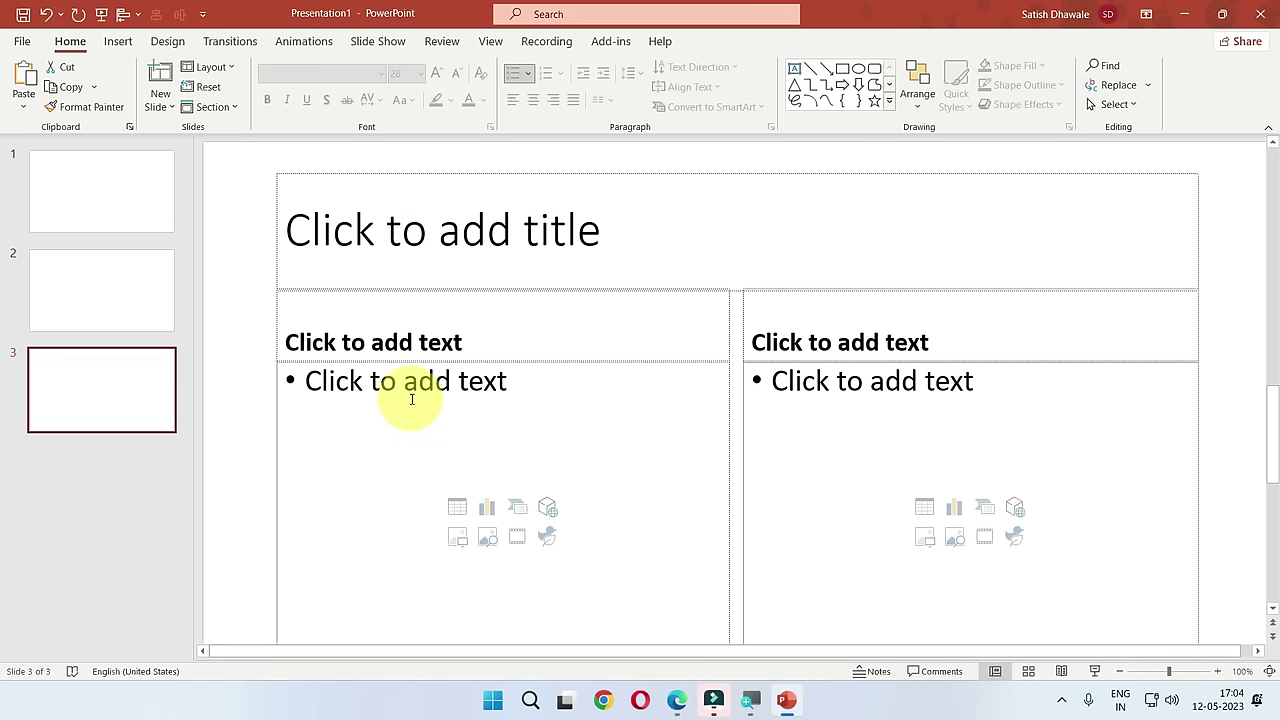
{"action": "key", "text": "Return"}
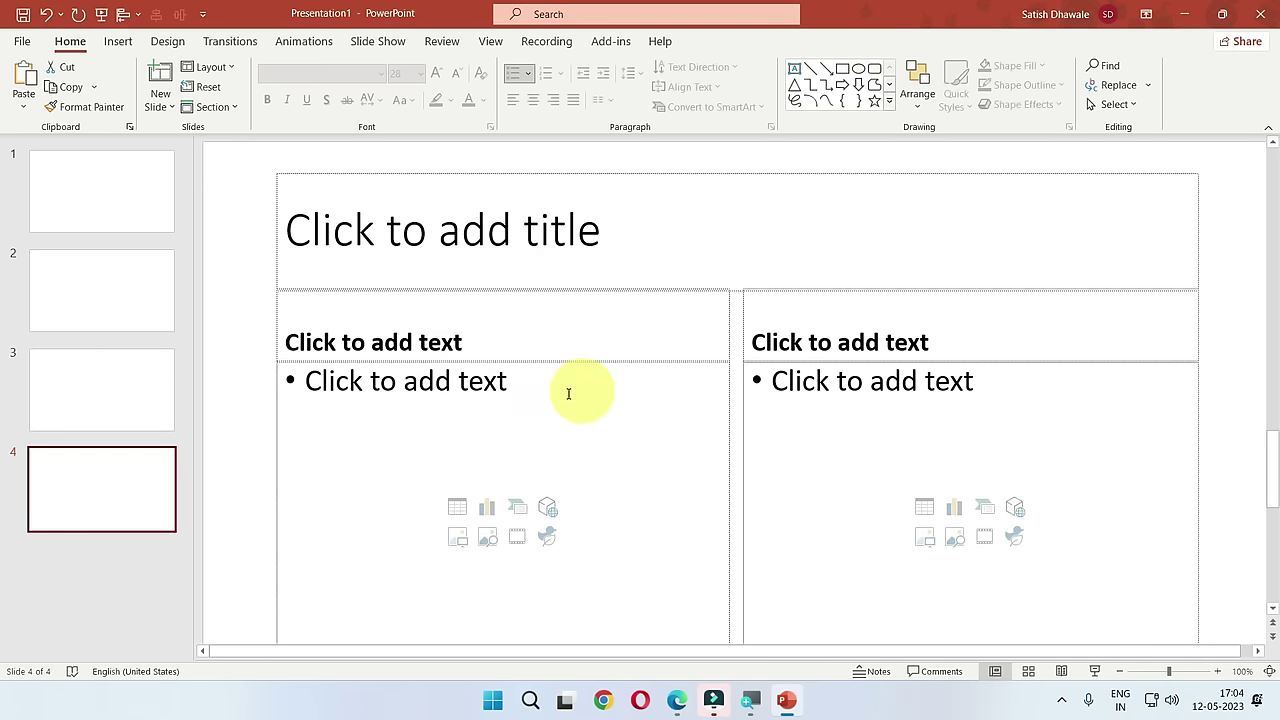
{"action": "left_click", "coordinate": [77, 395]}
{"action": "left_click", "coordinate": [116, 493]}
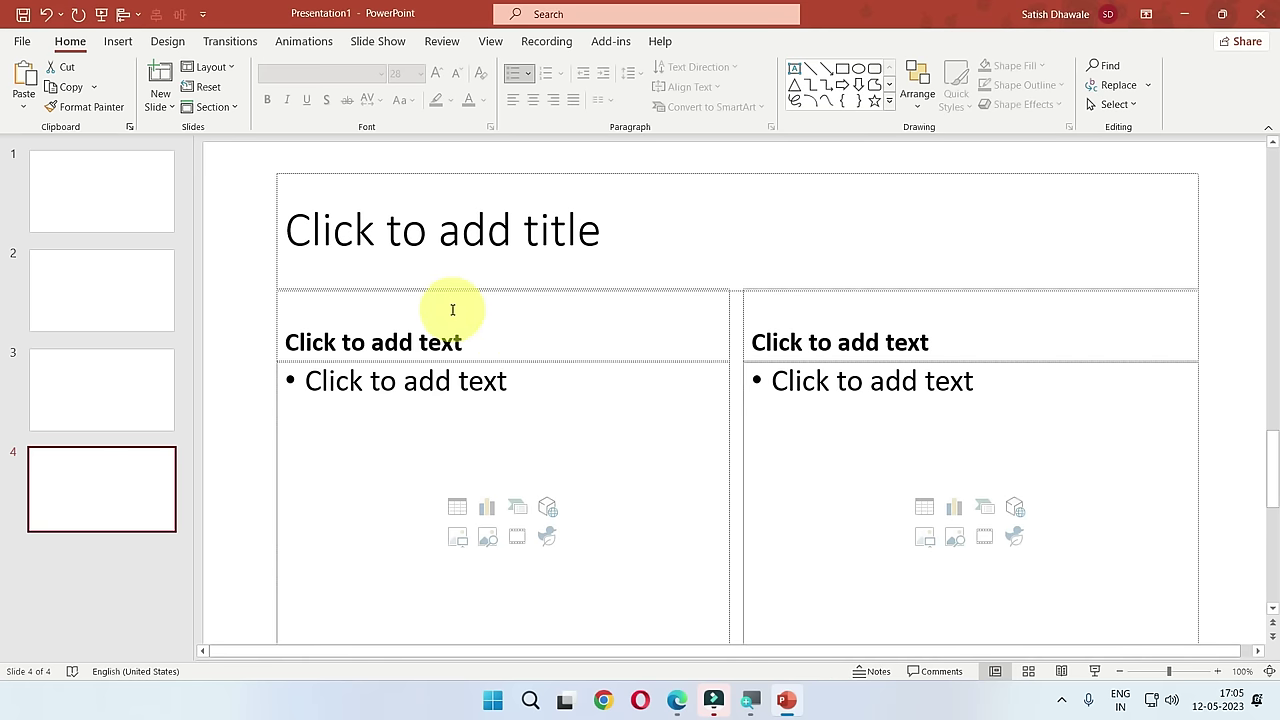
Step: Switch slide 4 through Two Content and Title Only to the Content with Caption layout
{"action": "left_click", "coordinate": [233, 68]}
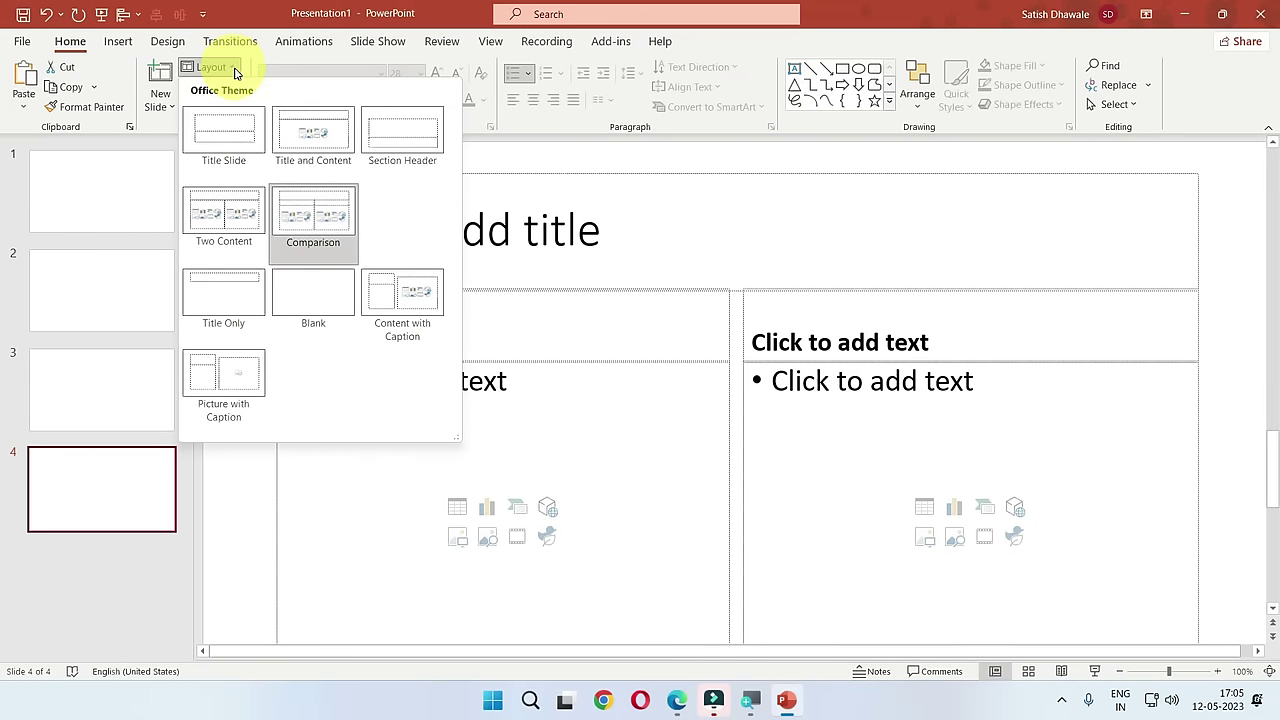
{"action": "left_click", "coordinate": [228, 204]}
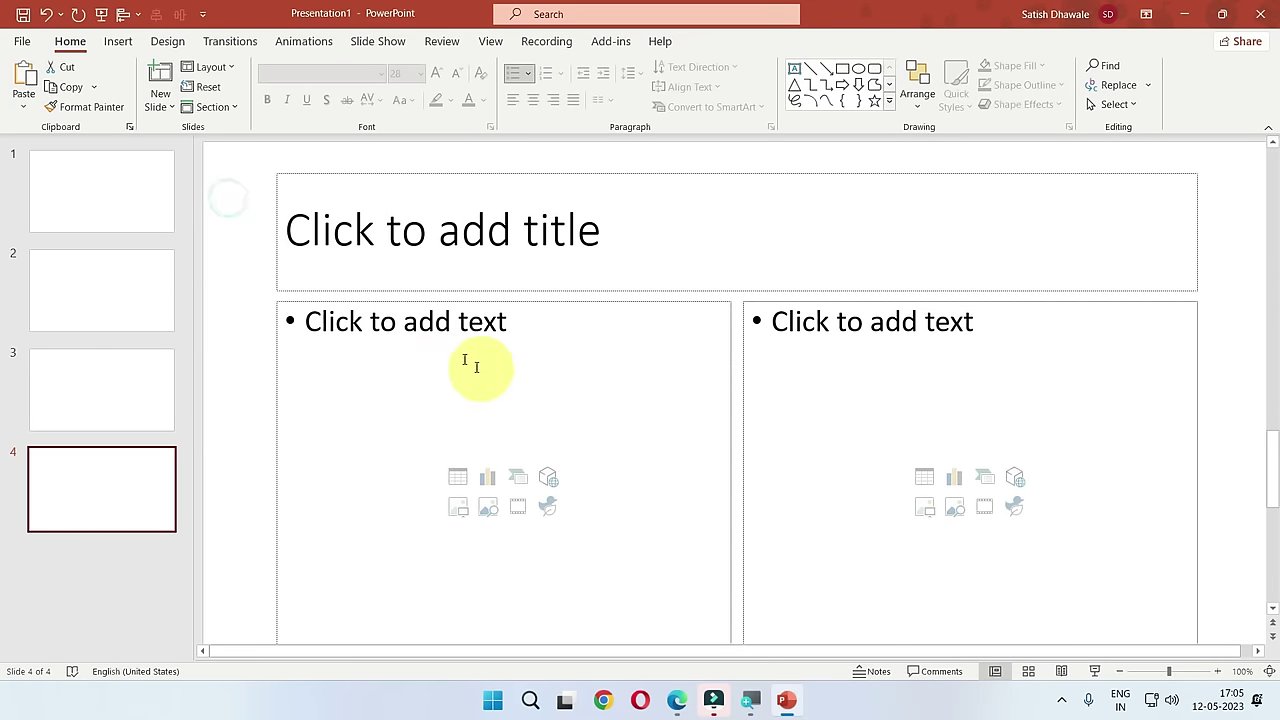
{"action": "left_click", "coordinate": [228, 74]}
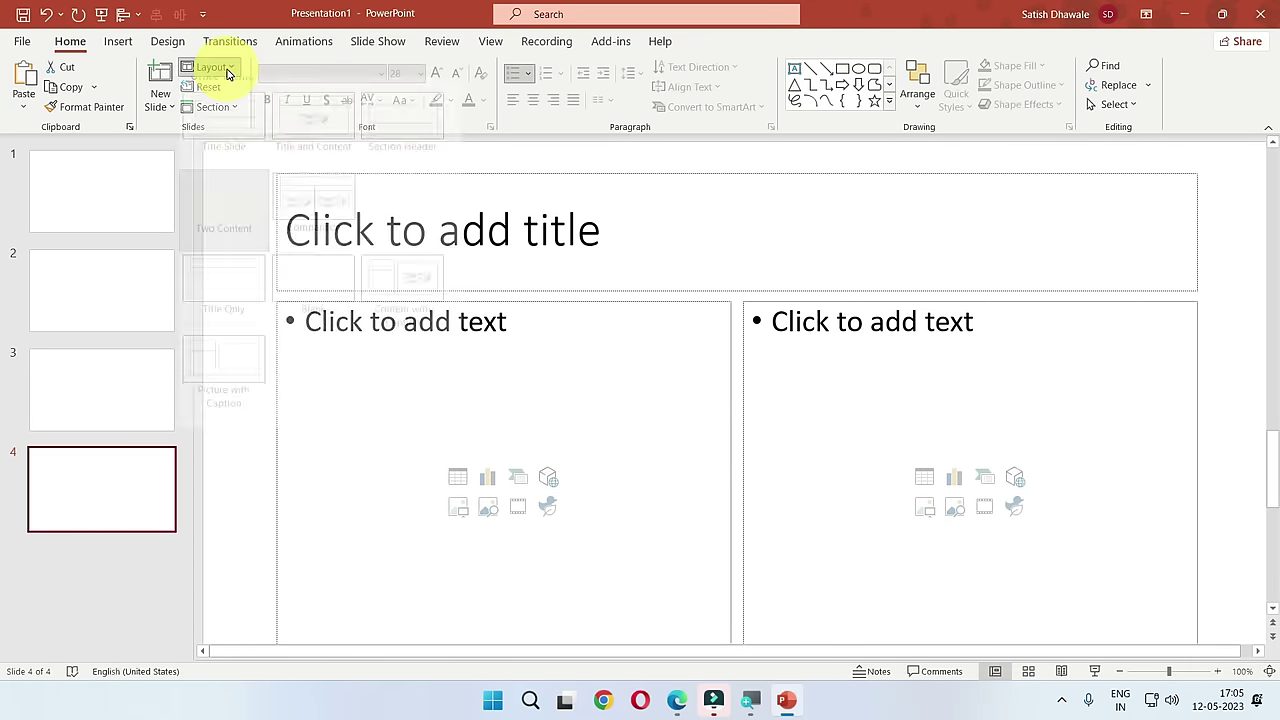
{"action": "left_click", "coordinate": [238, 310]}
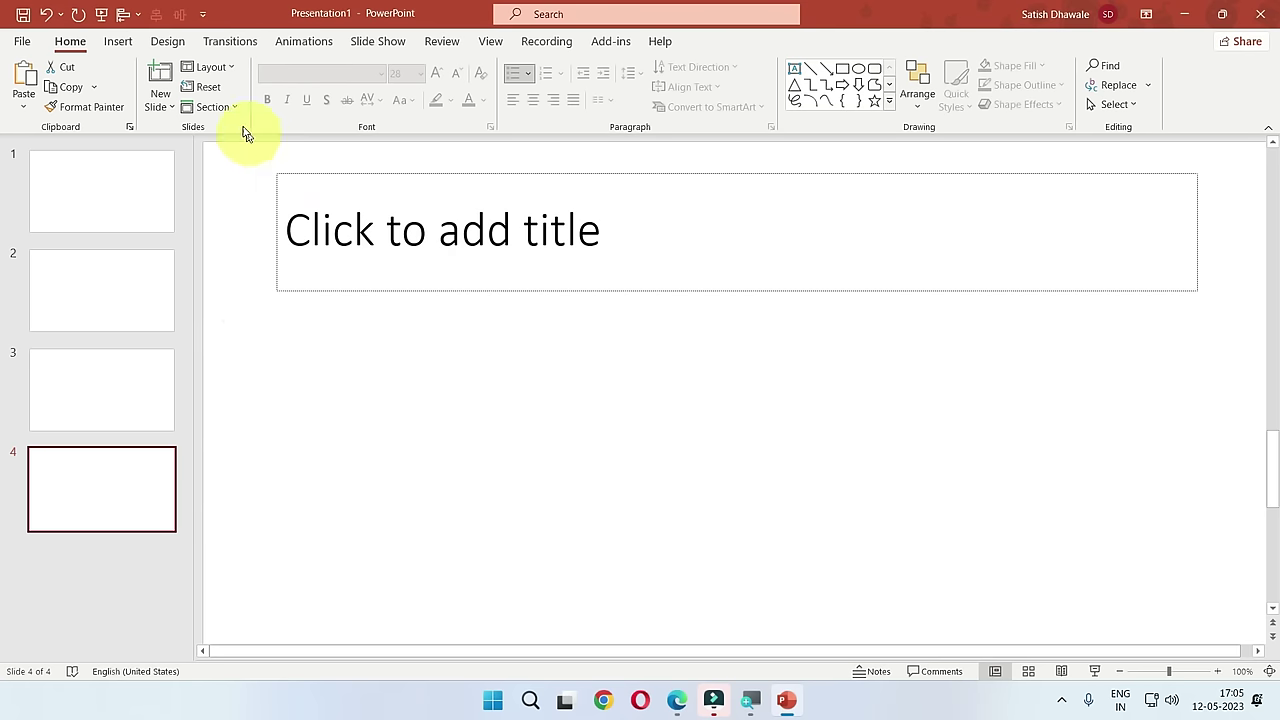
{"action": "left_click", "coordinate": [228, 68]}
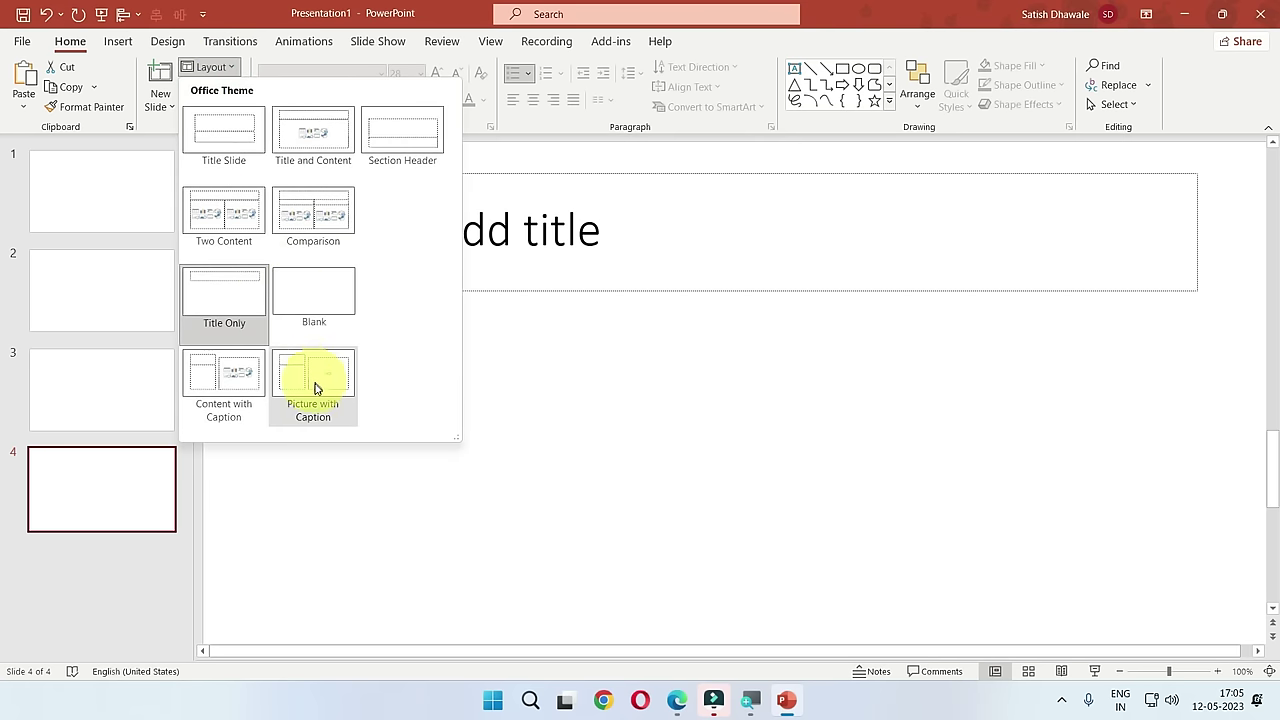
{"action": "left_click", "coordinate": [234, 388]}
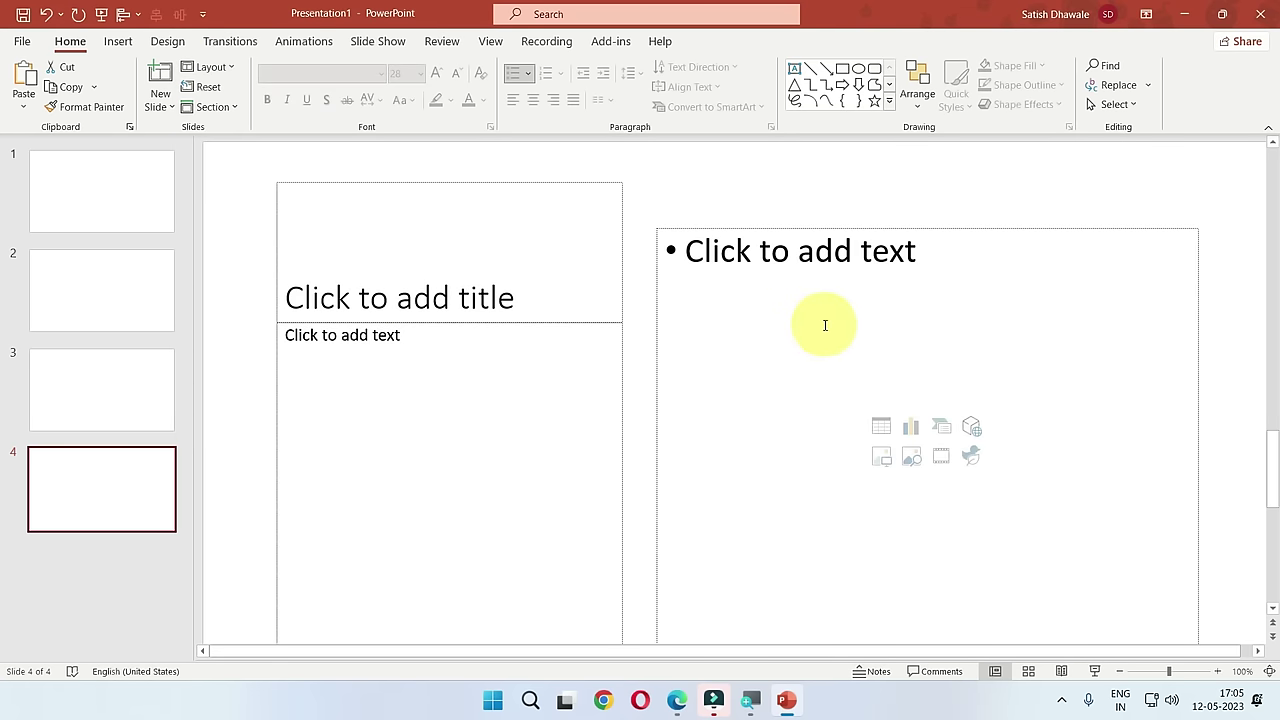
Step: Inspect slide 4's title, content and caption placeholders, then deselect everything
{"action": "left_click", "coordinate": [426, 253]}
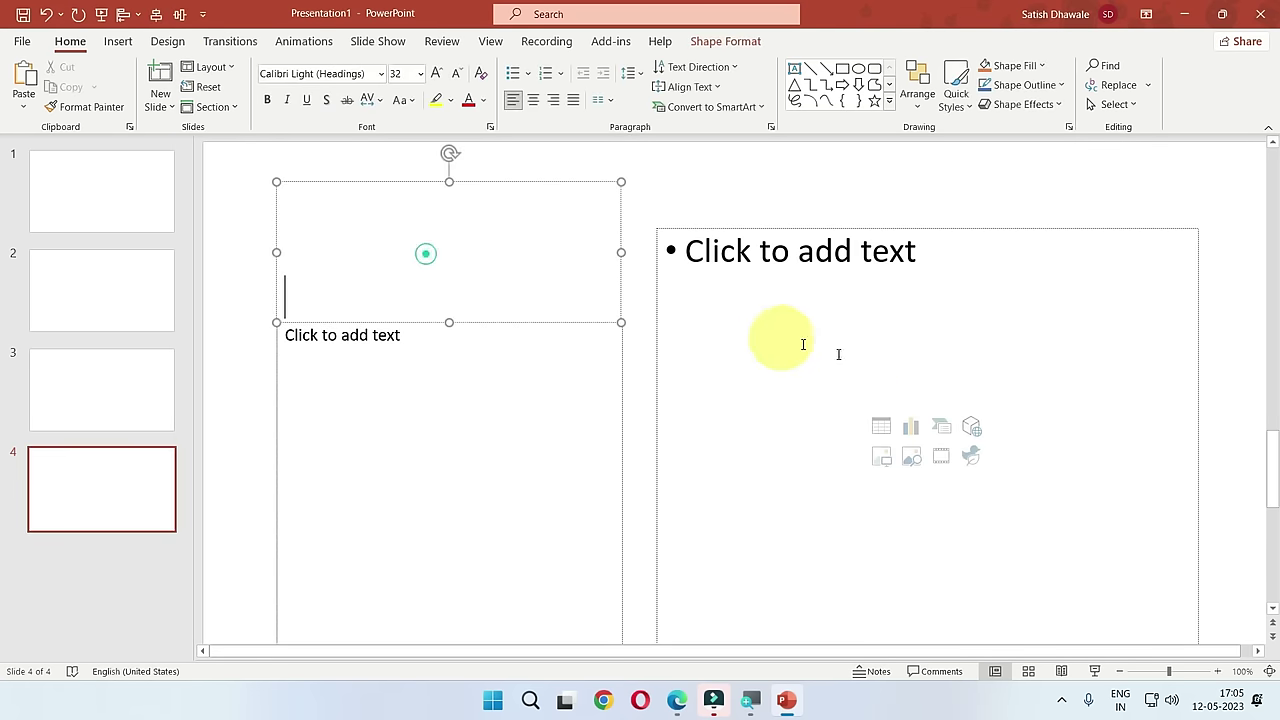
{"action": "left_click", "coordinate": [795, 293]}
{"action": "left_click", "coordinate": [726, 229]}
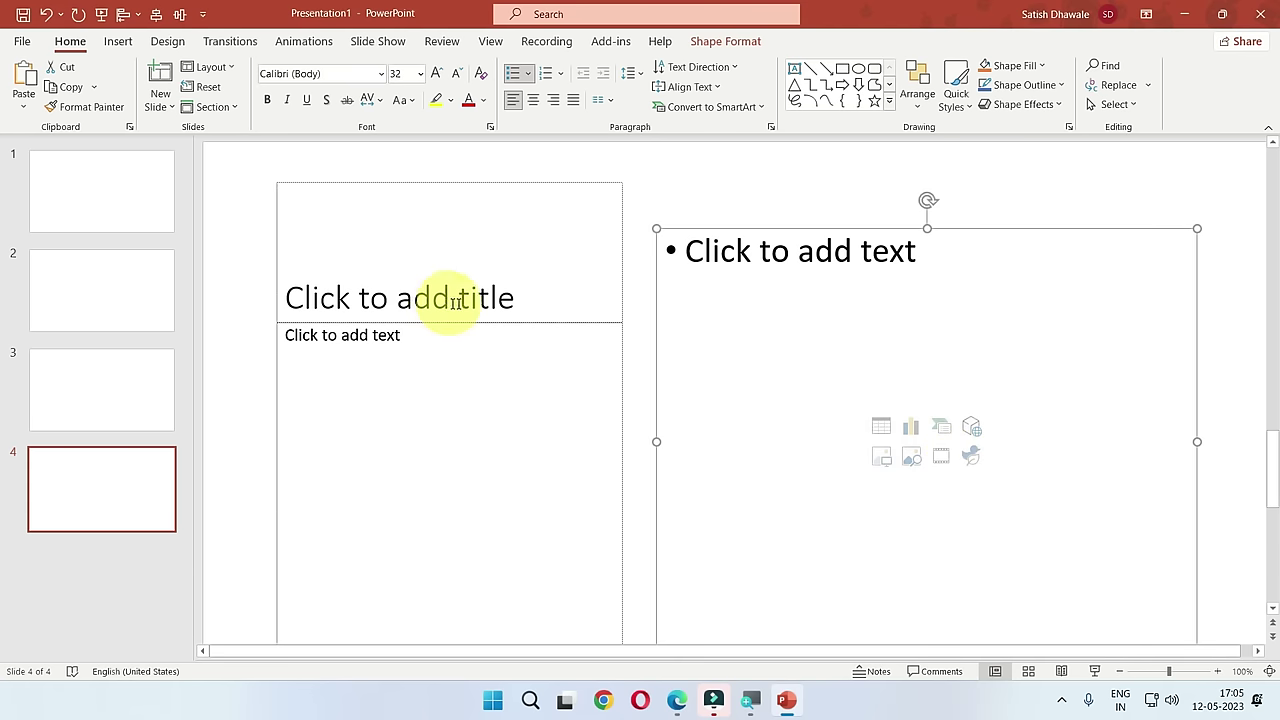
{"action": "left_click", "coordinate": [275, 392]}
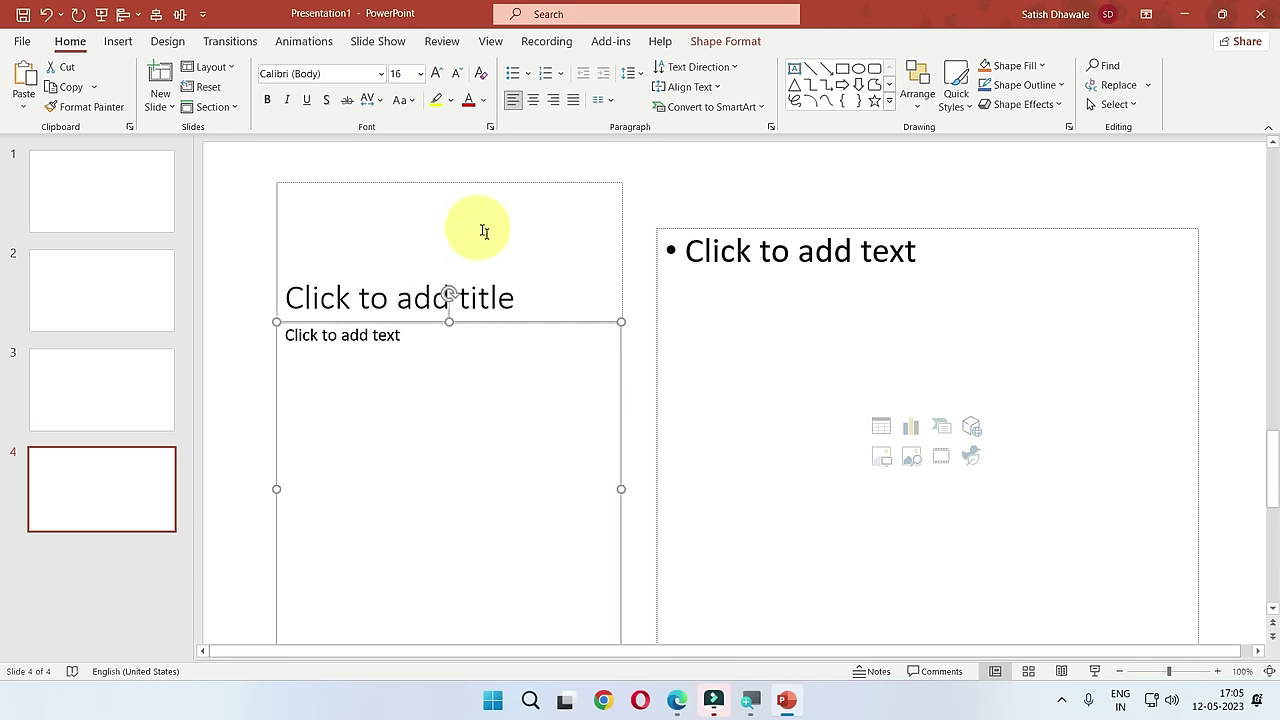
{"action": "left_click", "coordinate": [86, 489]}
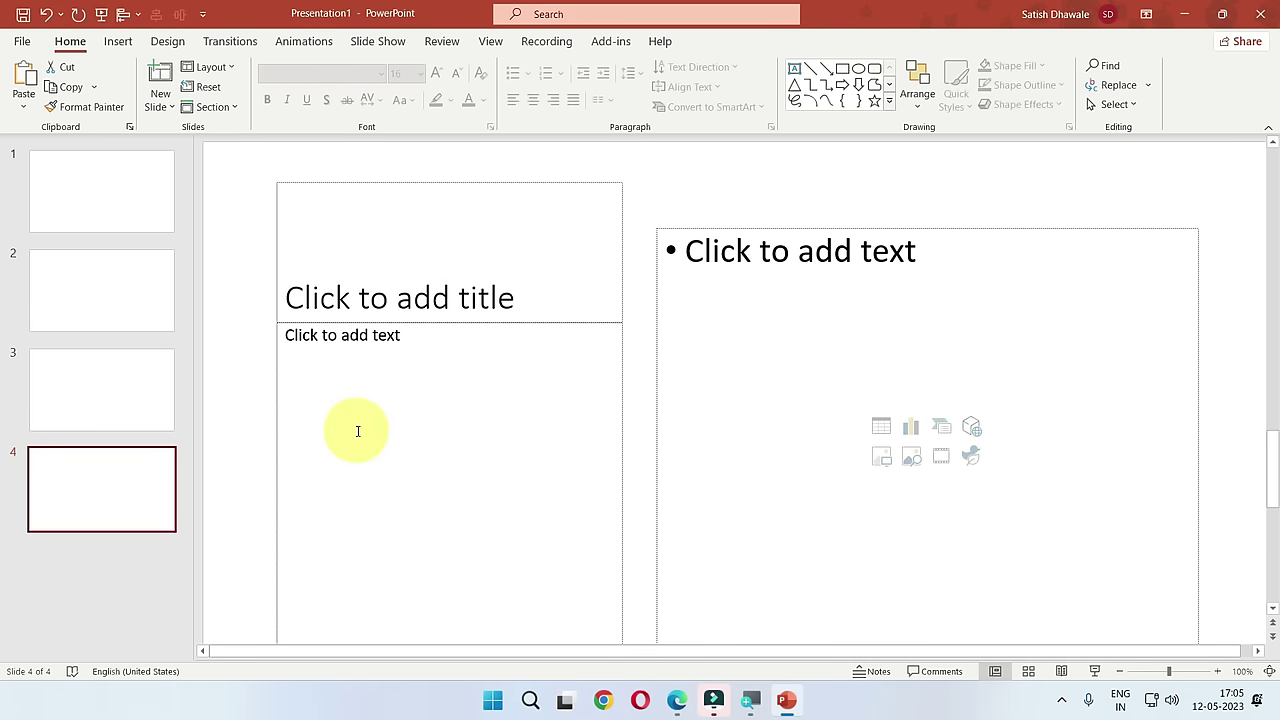
Step: Add a blank slide 5 and draw, move and resize a practice text box on it
{"action": "left_click", "coordinate": [165, 99]}
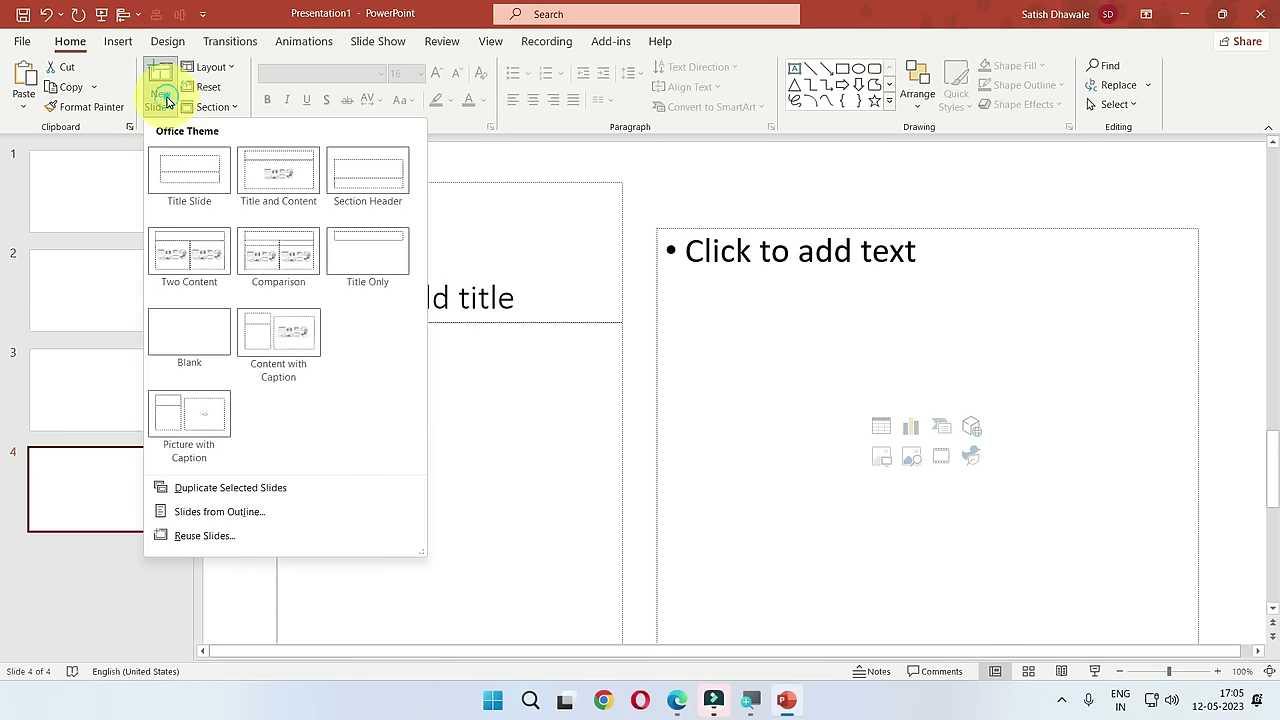
{"action": "left_click", "coordinate": [182, 328]}
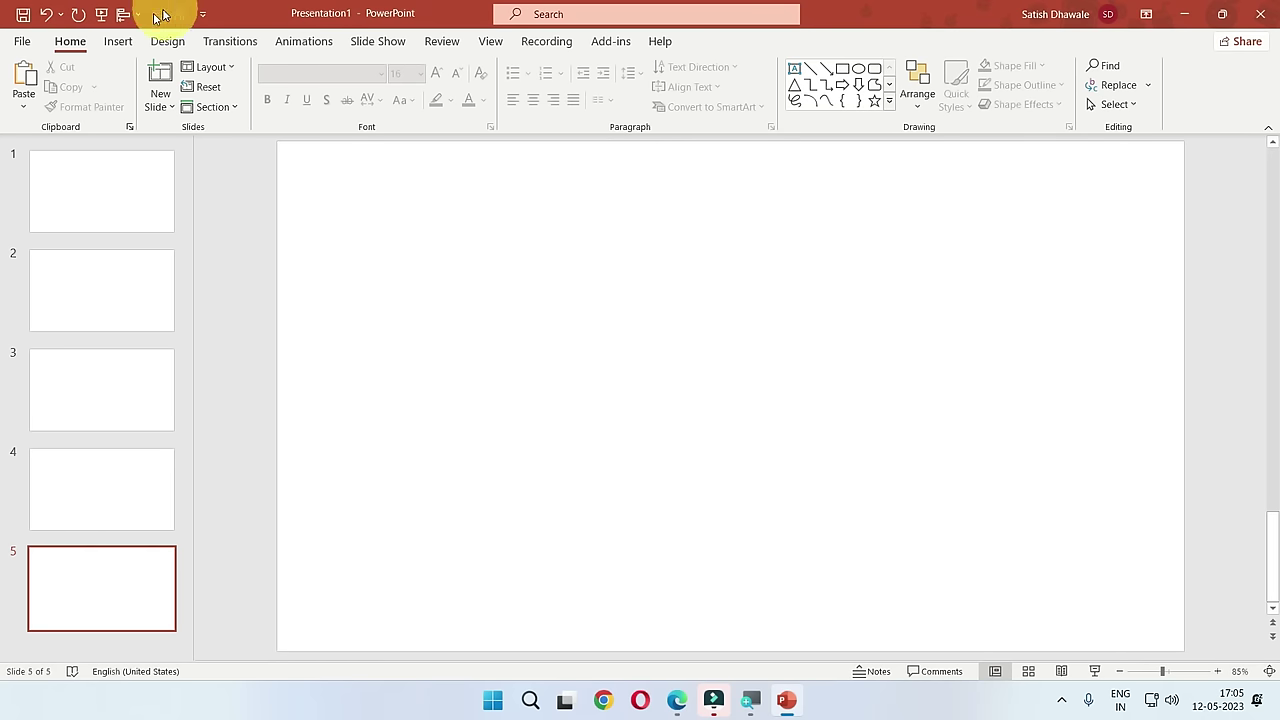
{"action": "left_click", "coordinate": [120, 43]}
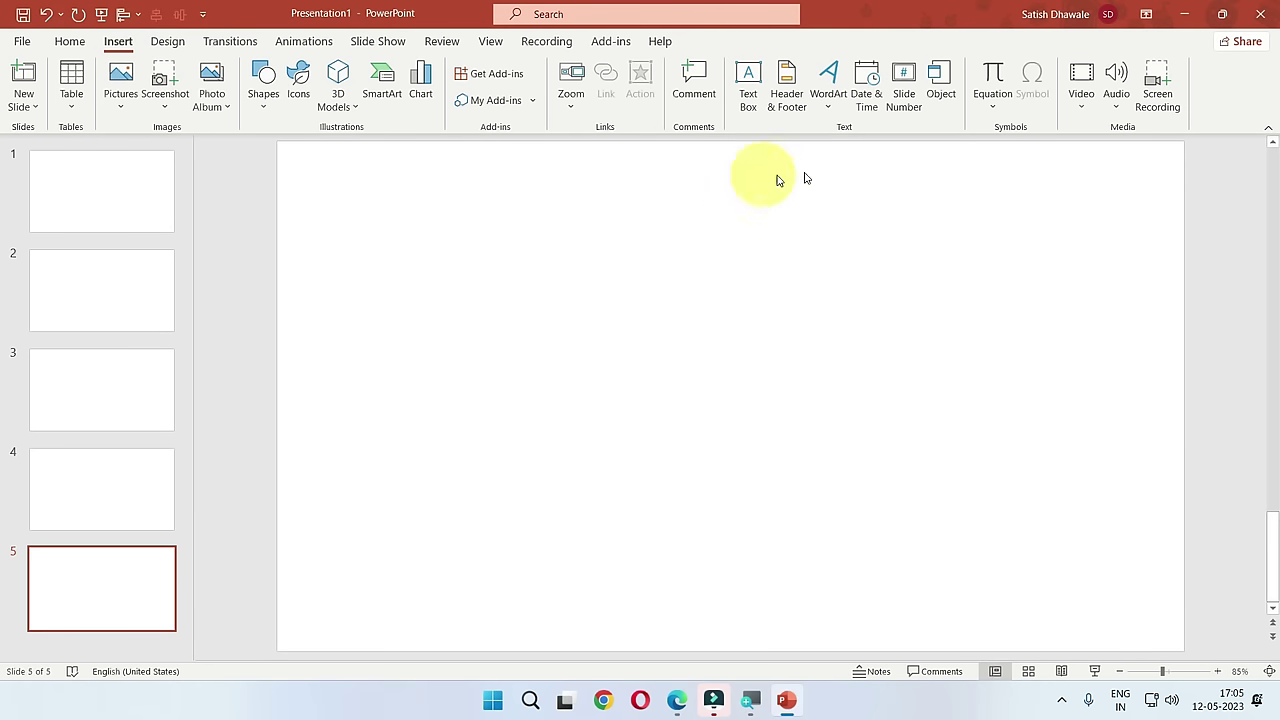
{"action": "left_click", "coordinate": [748, 86]}
{"action": "left_click_drag", "start_coordinate": [422, 212], "coordinate": [783, 293]}
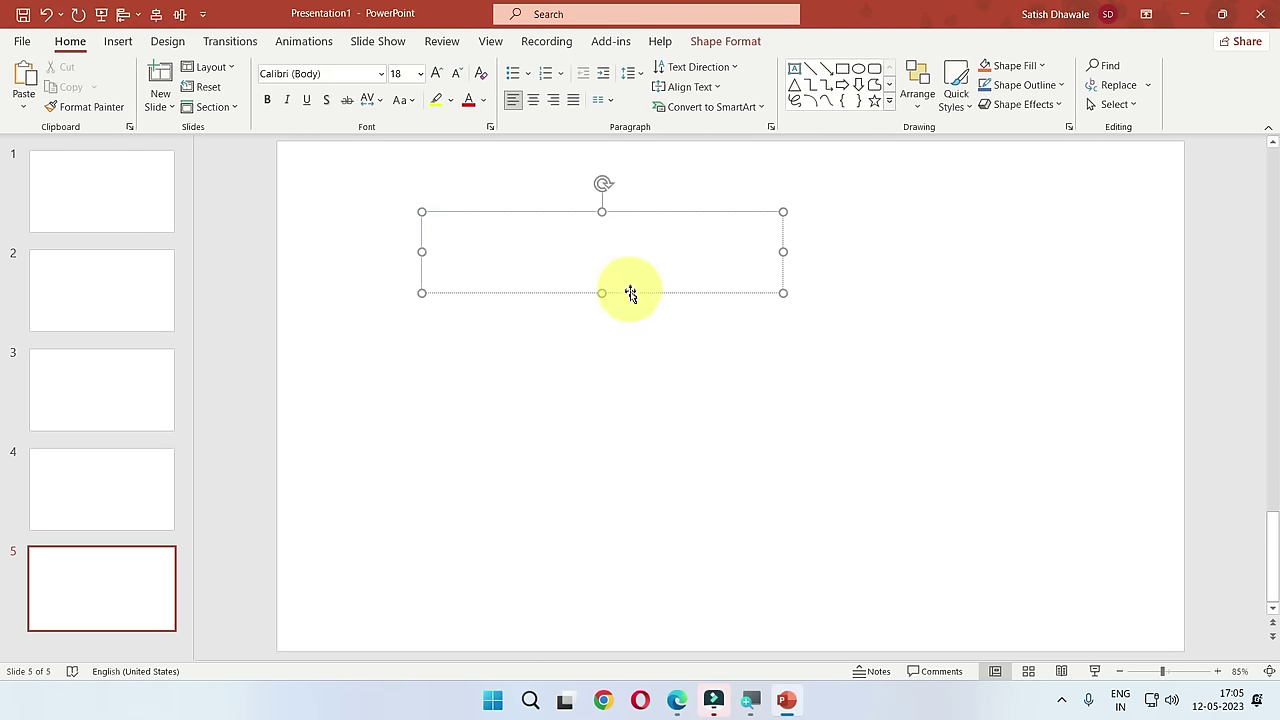
{"action": "left_click_drag", "start_coordinate": [630, 293], "coordinate": [1009, 253]}
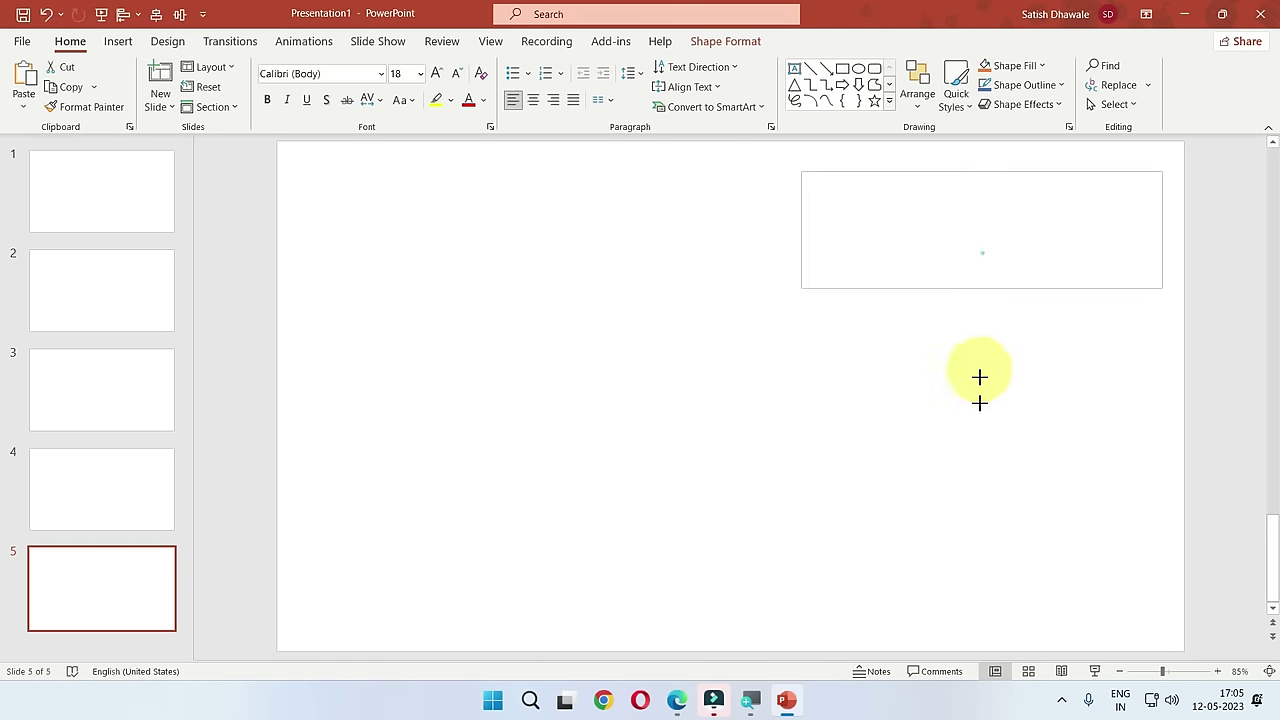
{"action": "mouse_move", "coordinate": [979, 390]}
{"action": "left_mouse_down"}
{"action": "mouse_move", "coordinate": [981, 252]}
{"action": "mouse_move", "coordinate": [528, 257]}
{"action": "mouse_move", "coordinate": [1018, 275]}
{"action": "left_mouse_up"}
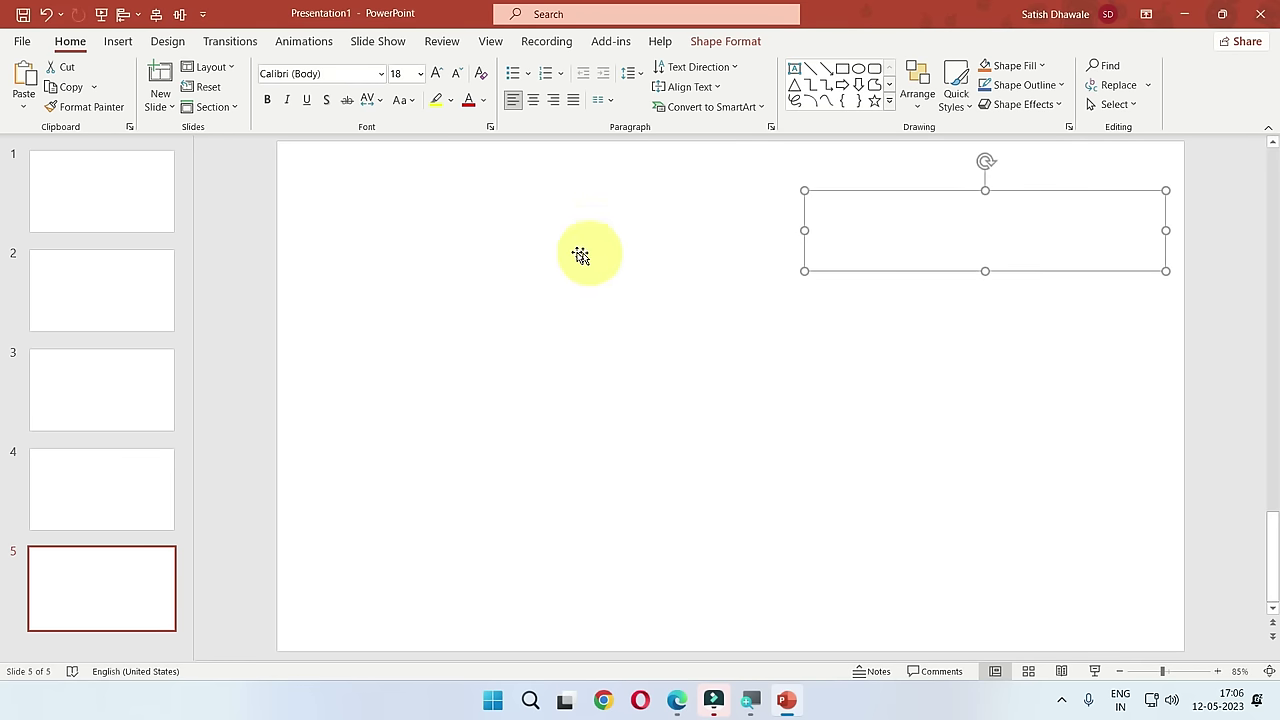
Step: Undo and redo the text box moves, then delete the text box
{"action": "key", "text": "ctrl+z"}
{"action": "key", "text": "ctrl+y"}
{"action": "key", "text": "ctrl+z"}
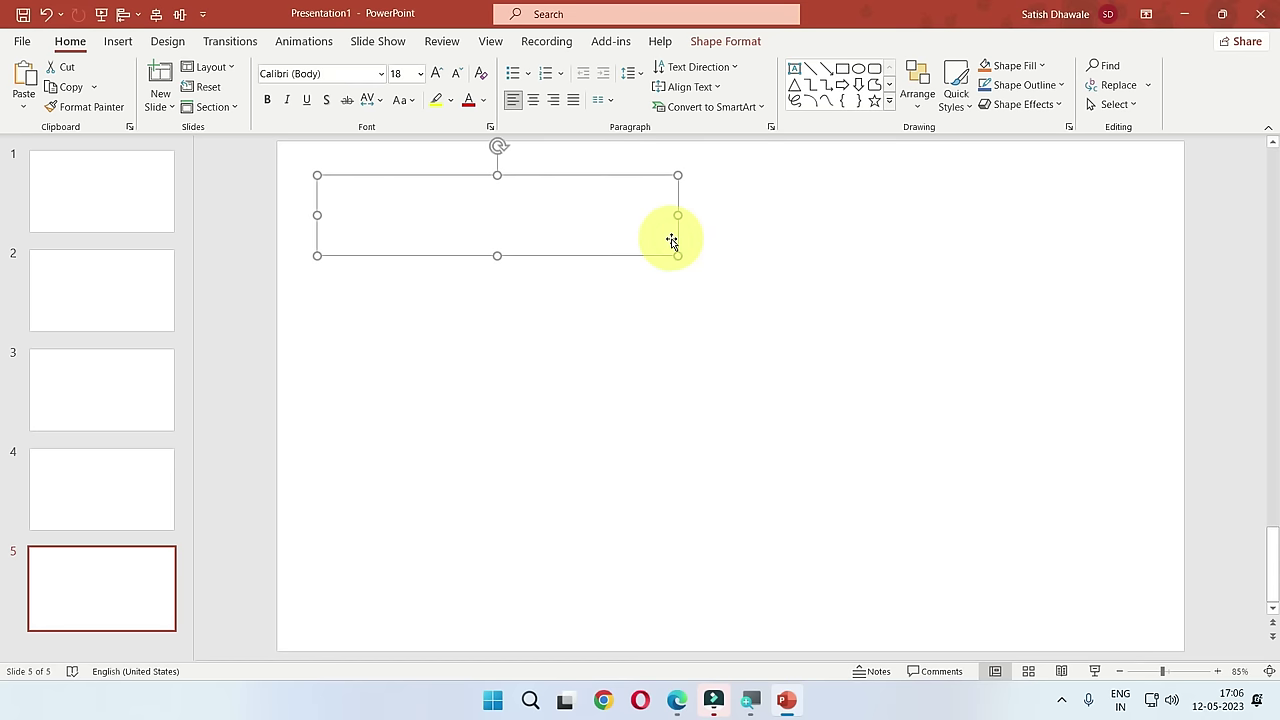
{"action": "key", "text": "ctrl+z"}
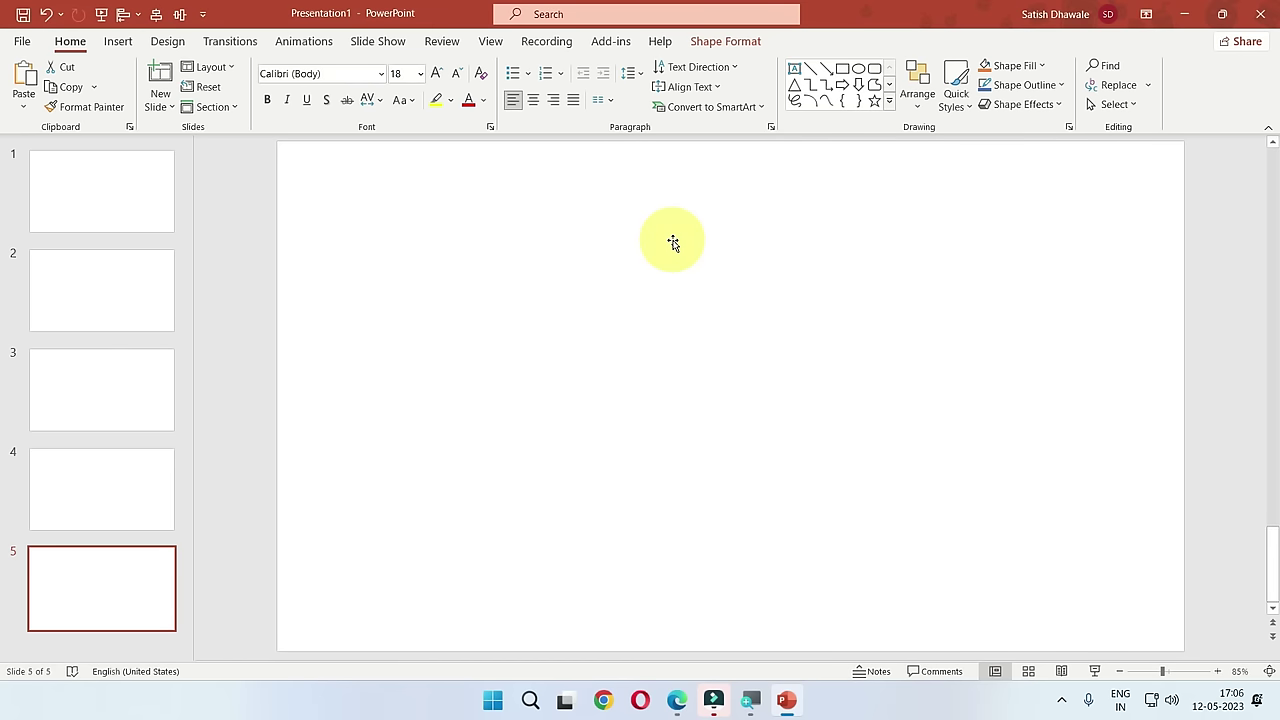
{"action": "left_click", "coordinate": [897, 233]}
{"action": "key", "text": "Delete"}
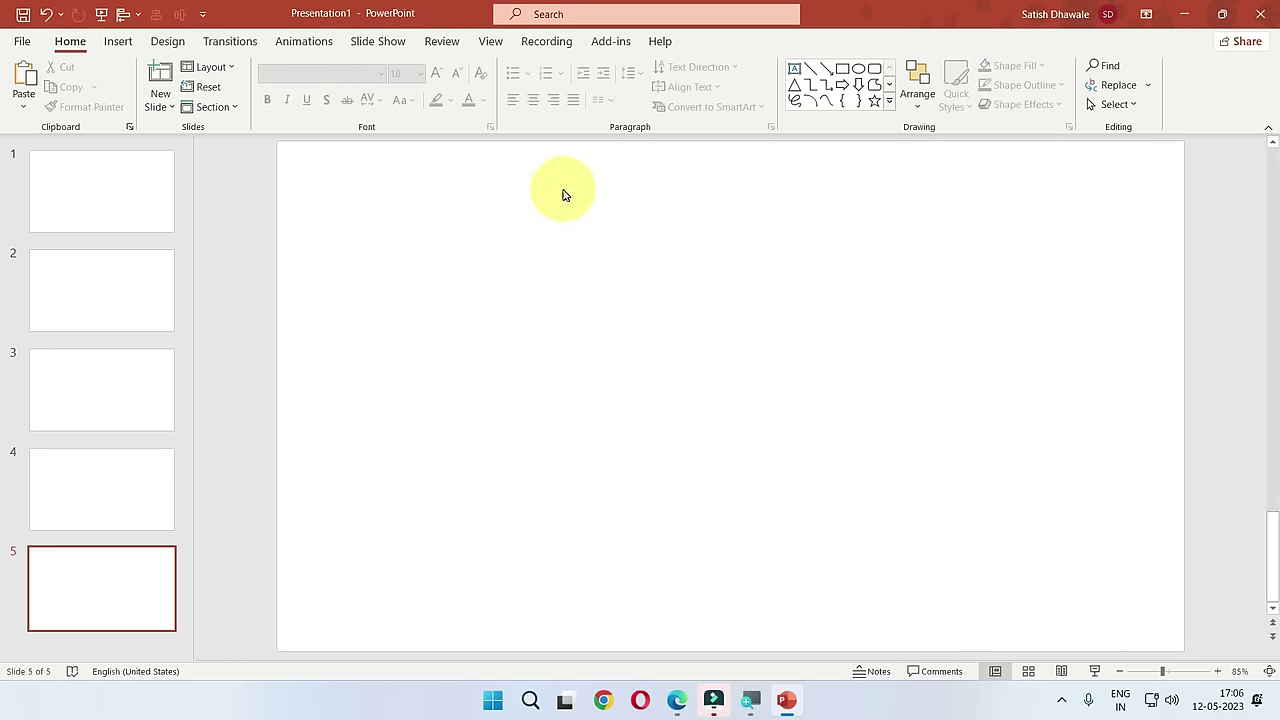
Step: Apply the Two Content layout to slide 1, then undo it
{"action": "left_click", "coordinate": [90, 196]}
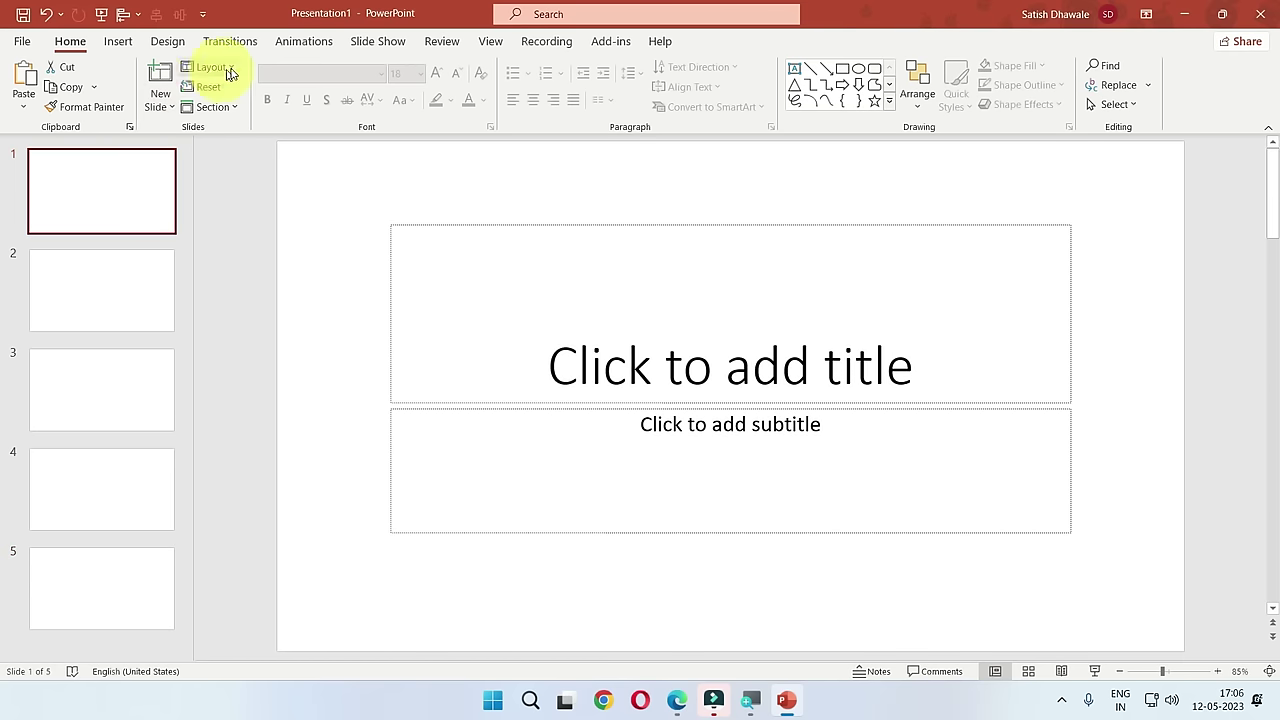
{"action": "left_click", "coordinate": [225, 67]}
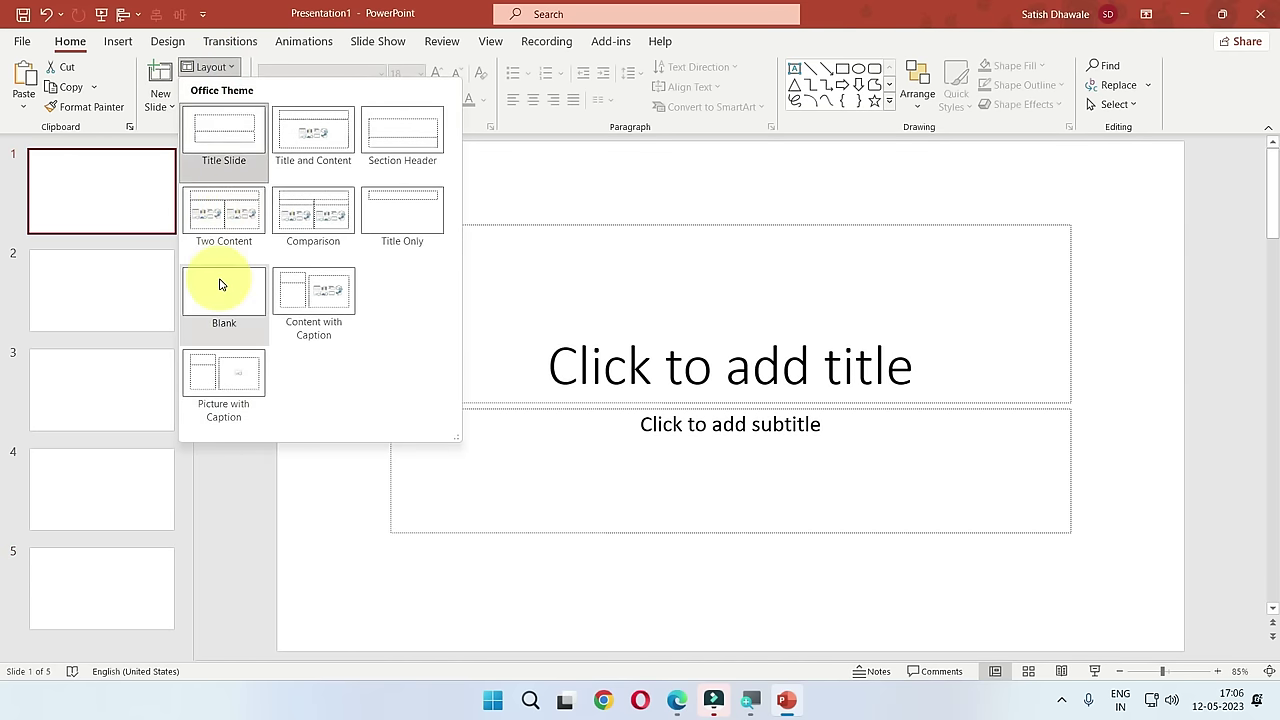
{"action": "left_click", "coordinate": [226, 215]}
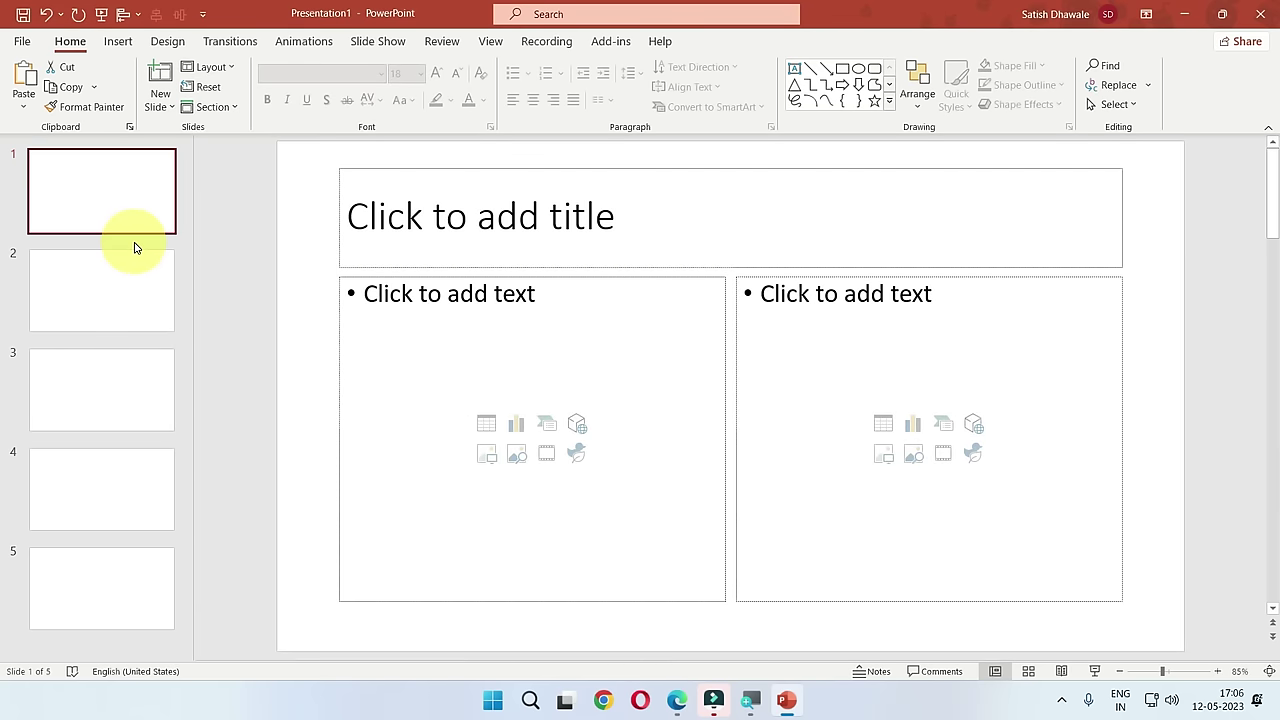
{"action": "key", "text": "ctrl+z"}
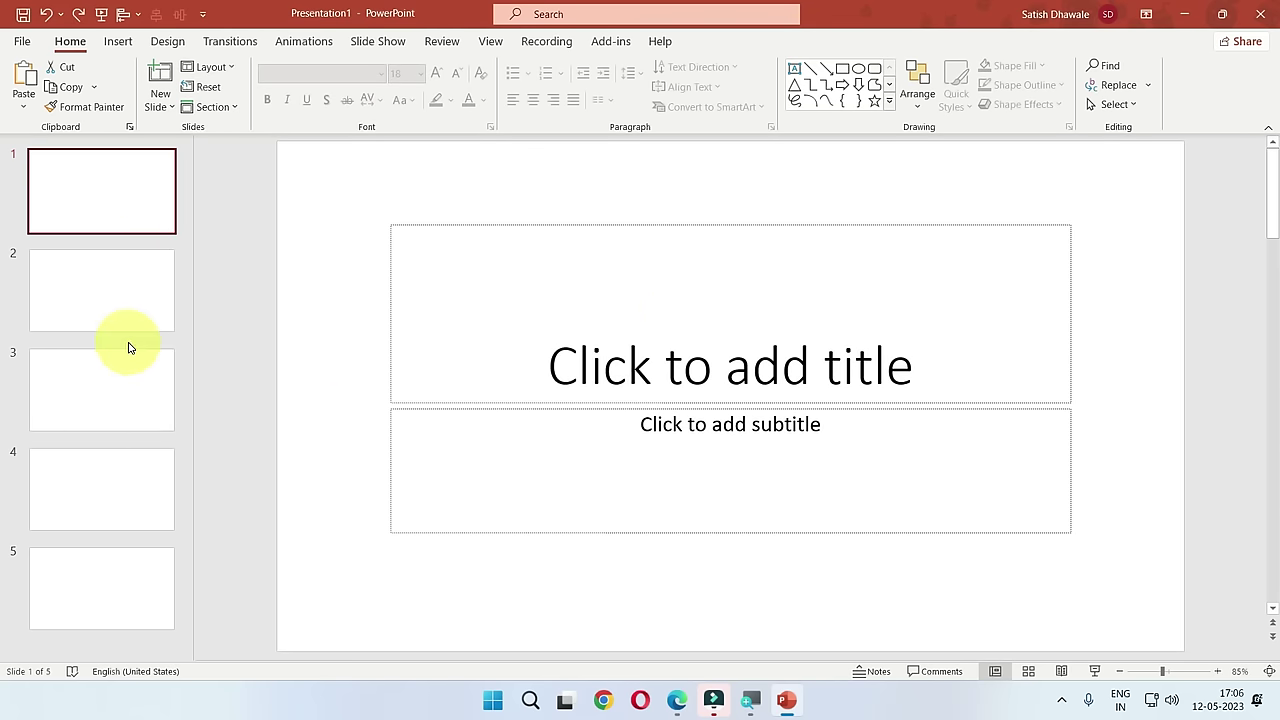
Step: Try the Title Only layout on slide 1, then restore the Title Slide layout
{"action": "left_click", "coordinate": [123, 307]}
{"action": "left_click", "coordinate": [132, 198]}
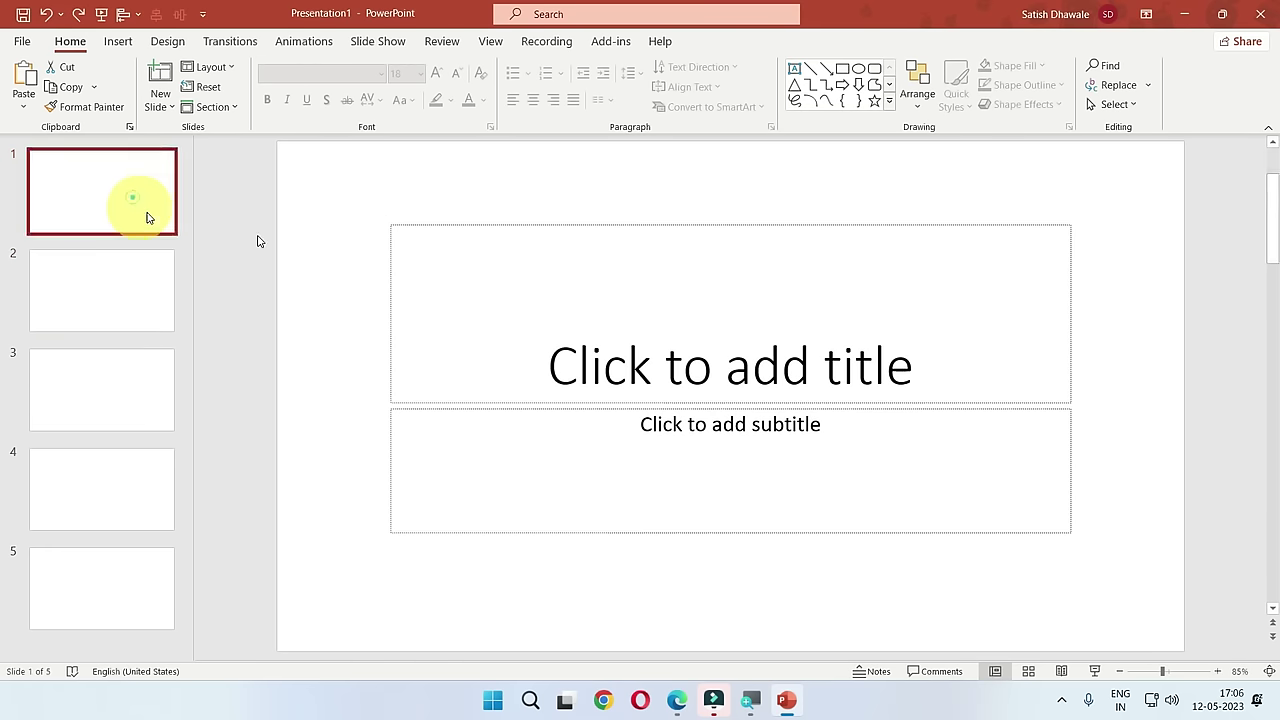
{"action": "left_click", "coordinate": [228, 67]}
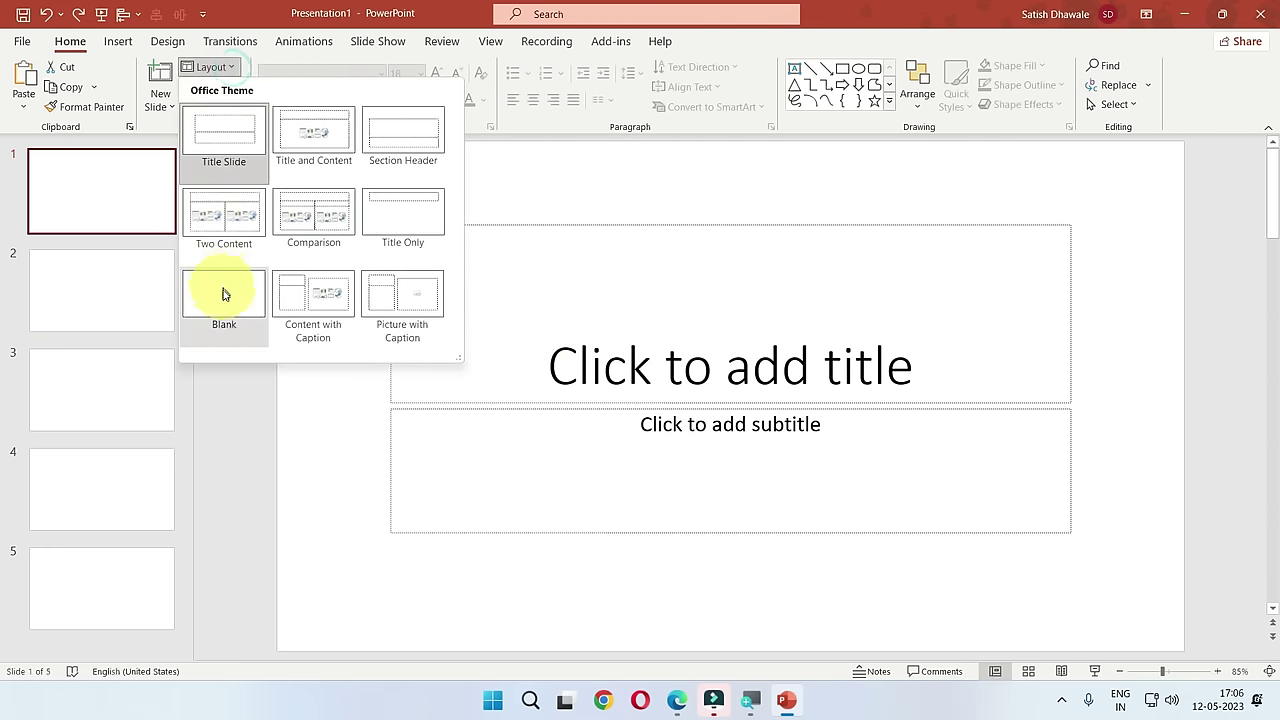
{"action": "left_click", "coordinate": [432, 212]}
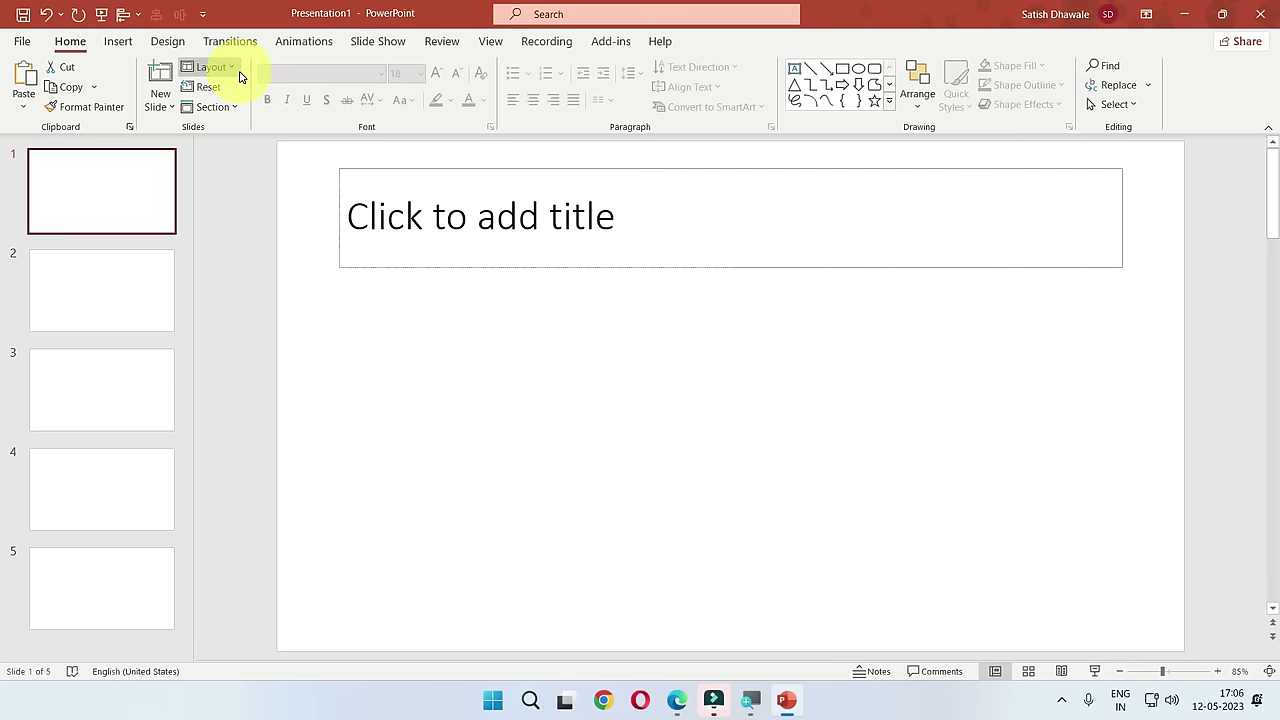
{"action": "left_click", "coordinate": [240, 74]}
{"action": "left_click", "coordinate": [236, 132]}
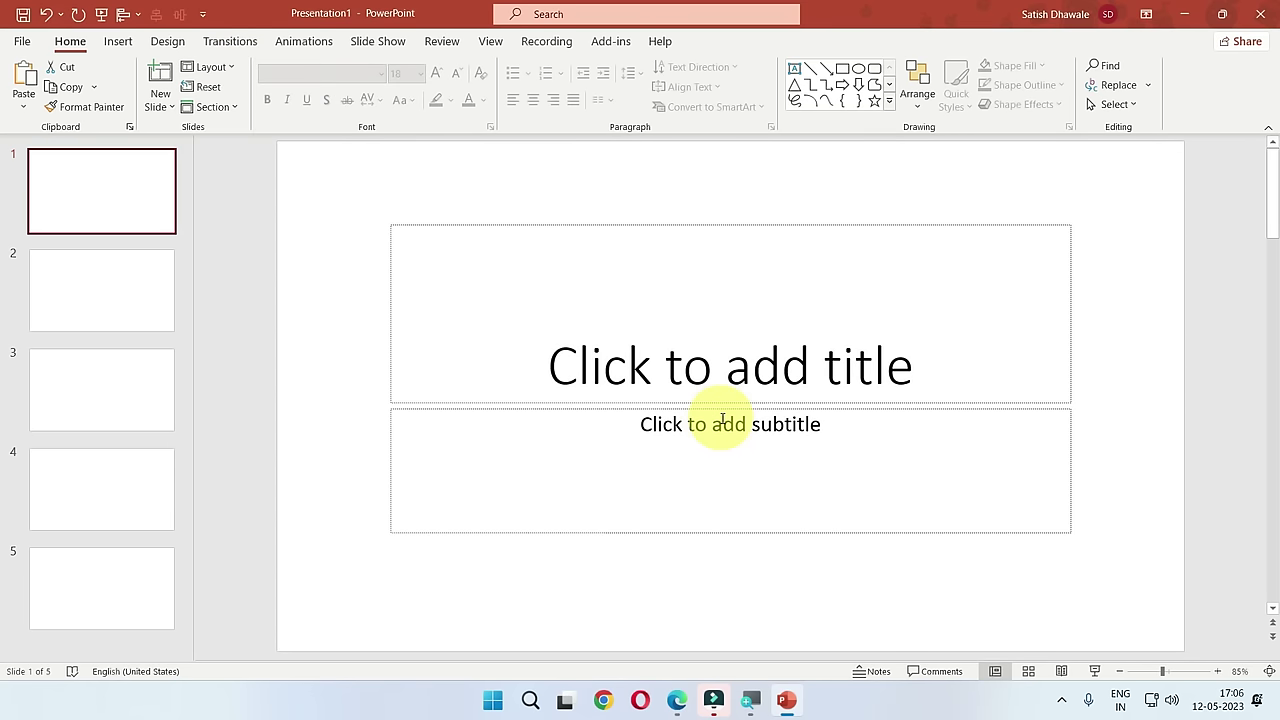
Step: Switch between slides 1 and 2 to compare them, ending on slide 1
{"action": "left_click", "coordinate": [120, 308]}
{"action": "left_click", "coordinate": [106, 205]}
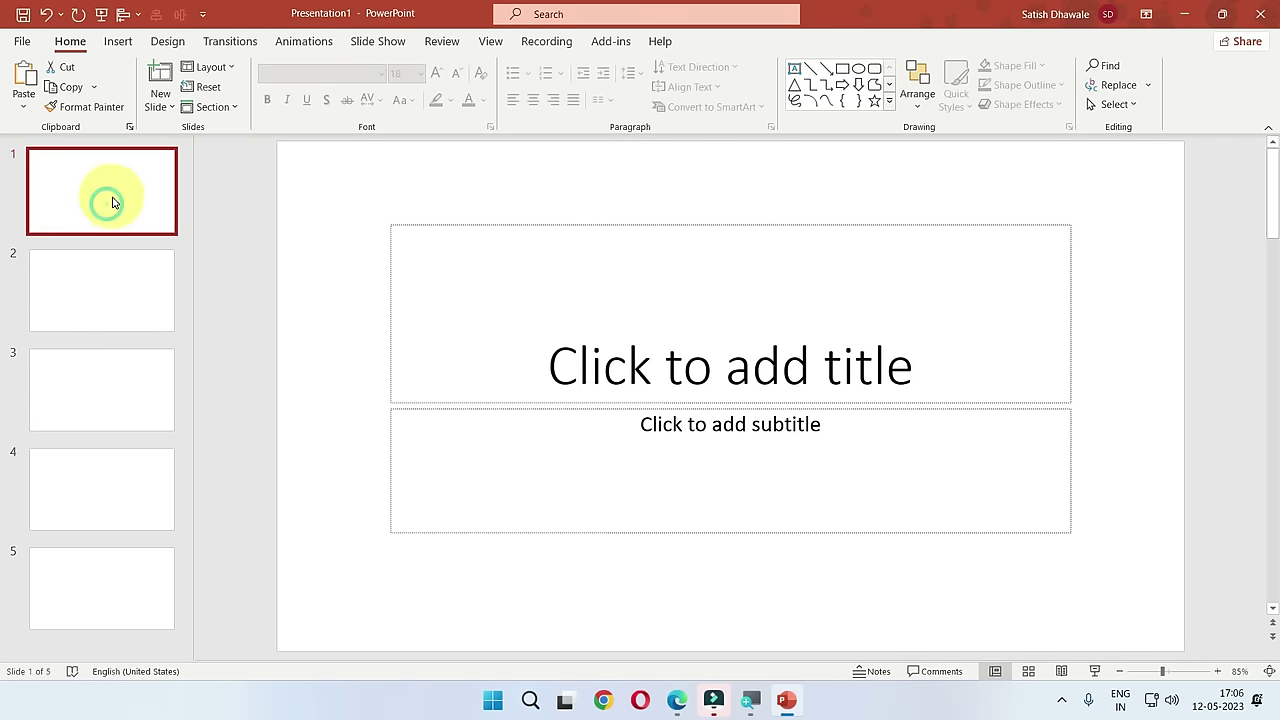
{"action": "left_click", "coordinate": [110, 300]}
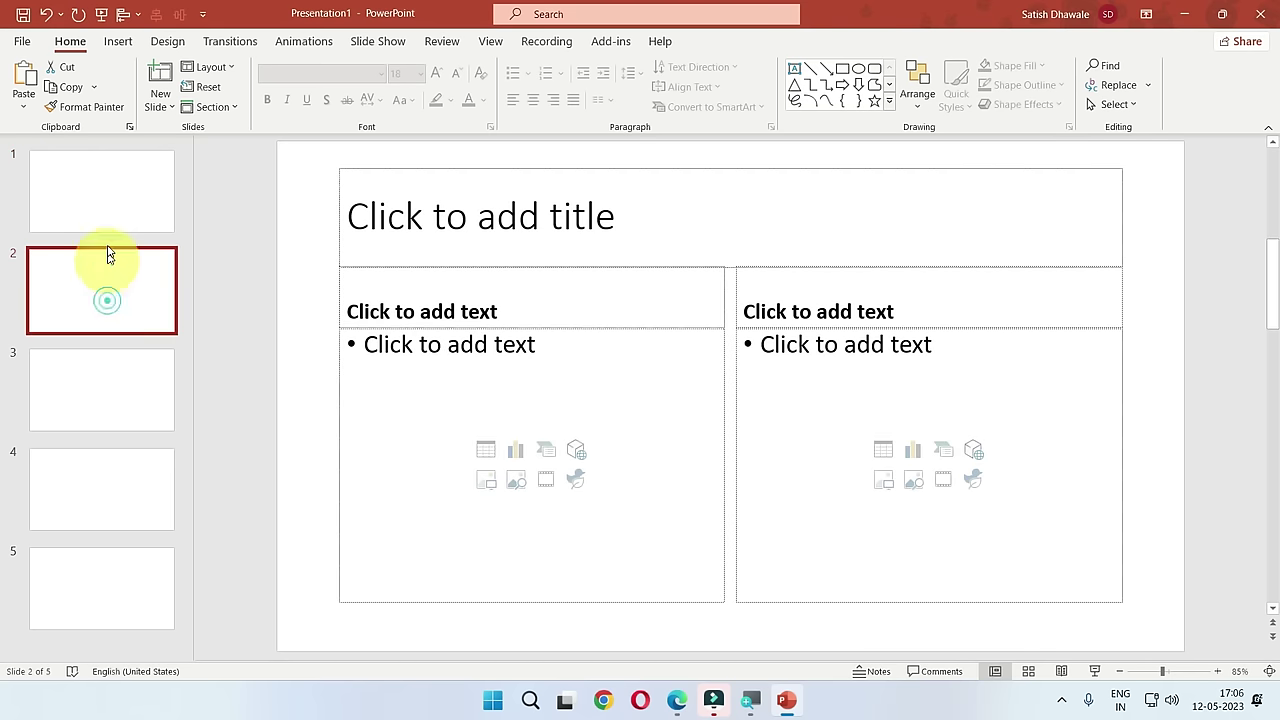
{"action": "left_click", "coordinate": [110, 193]}
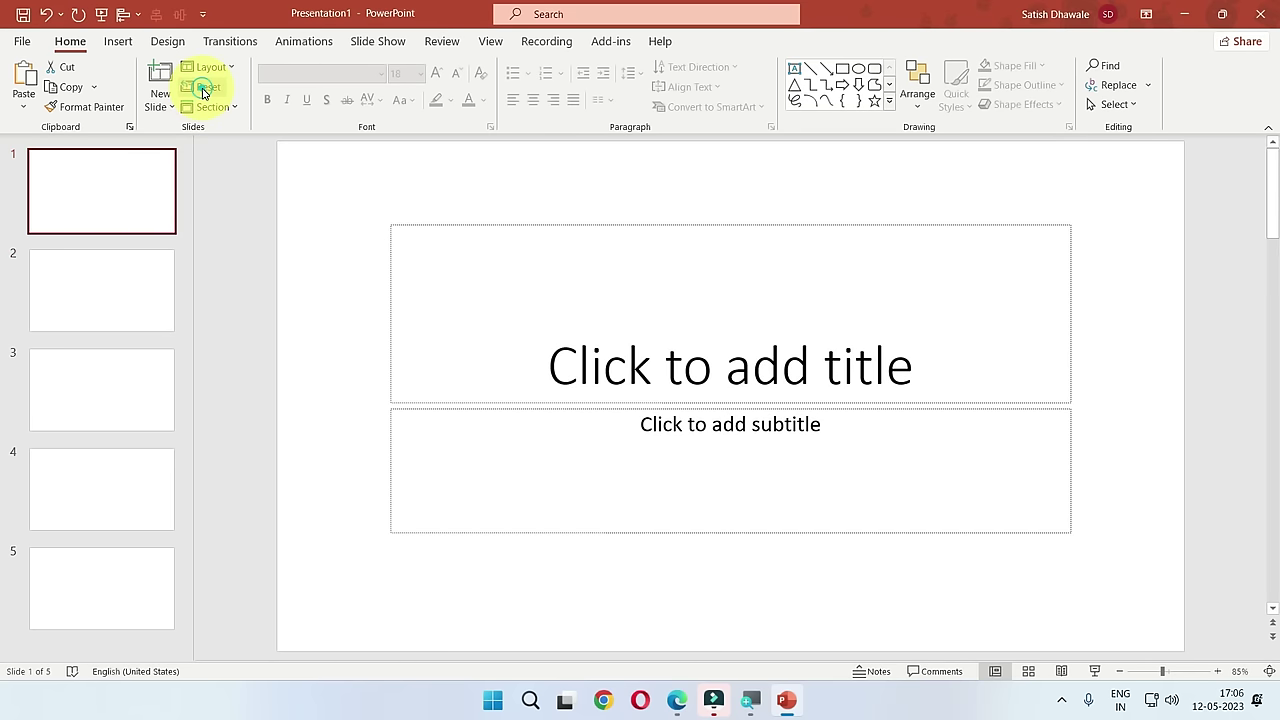
{"action": "key", "text": "Down"}
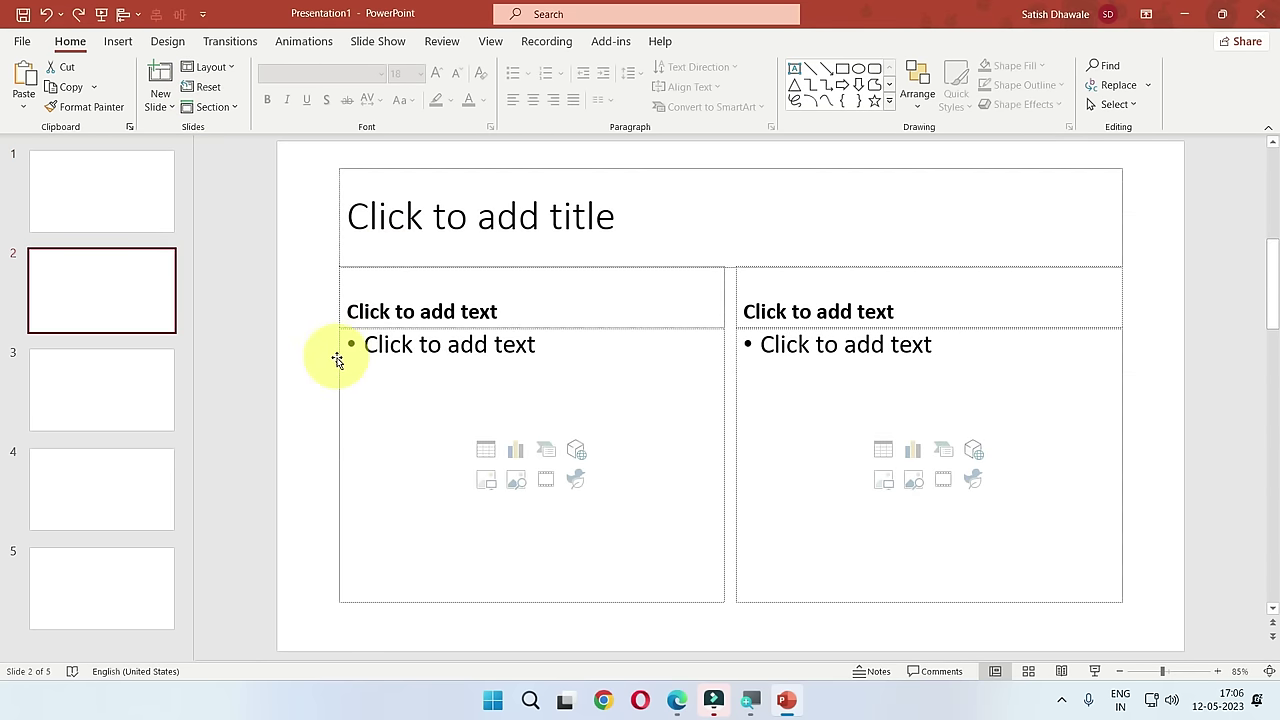
{"action": "left_click_drag", "start_coordinate": [337, 362], "coordinate": [638, 407]}
{"action": "left_click", "coordinate": [800, 385]}
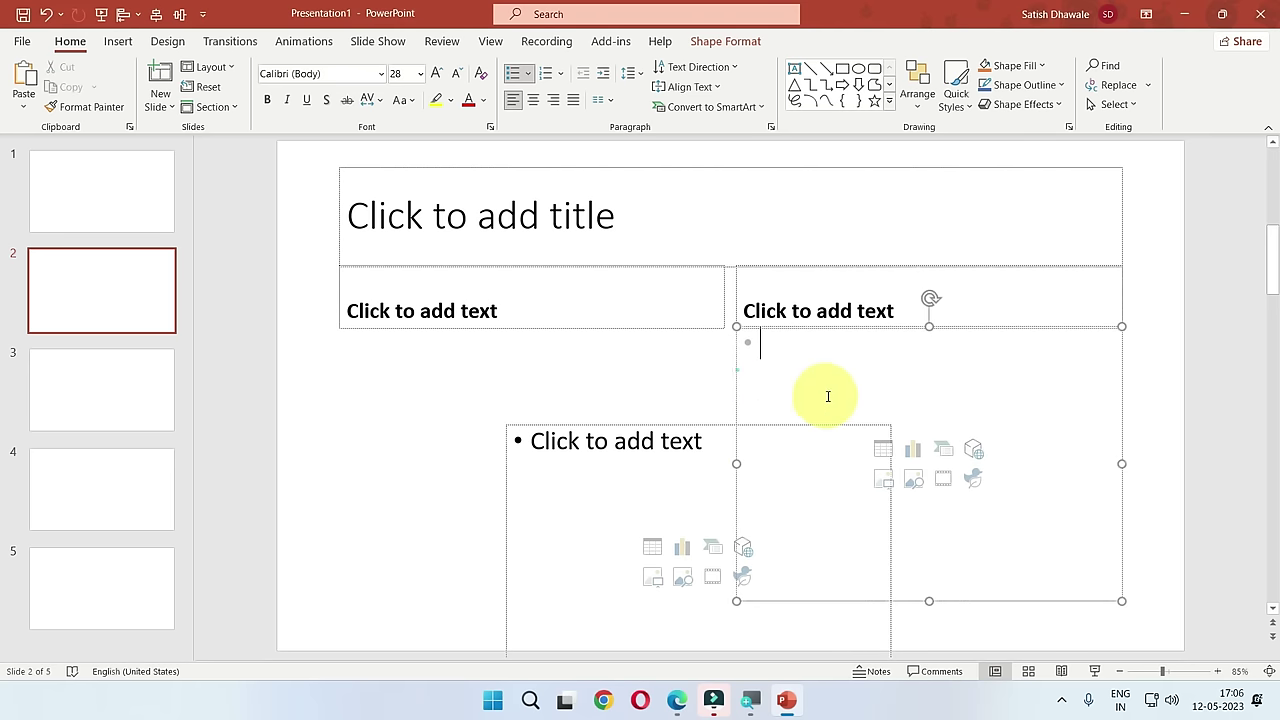
{"action": "left_click_drag", "start_coordinate": [732, 381], "coordinate": [823, 402]}
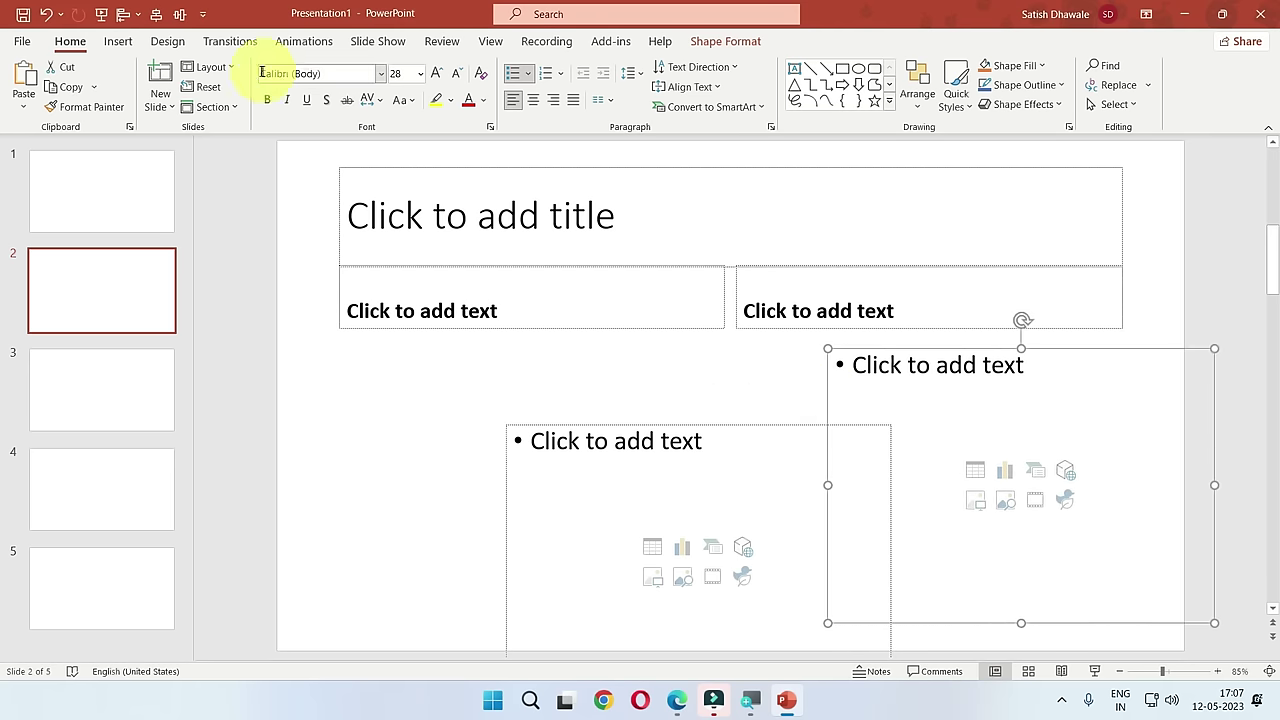
{"action": "left_click", "coordinate": [197, 89]}
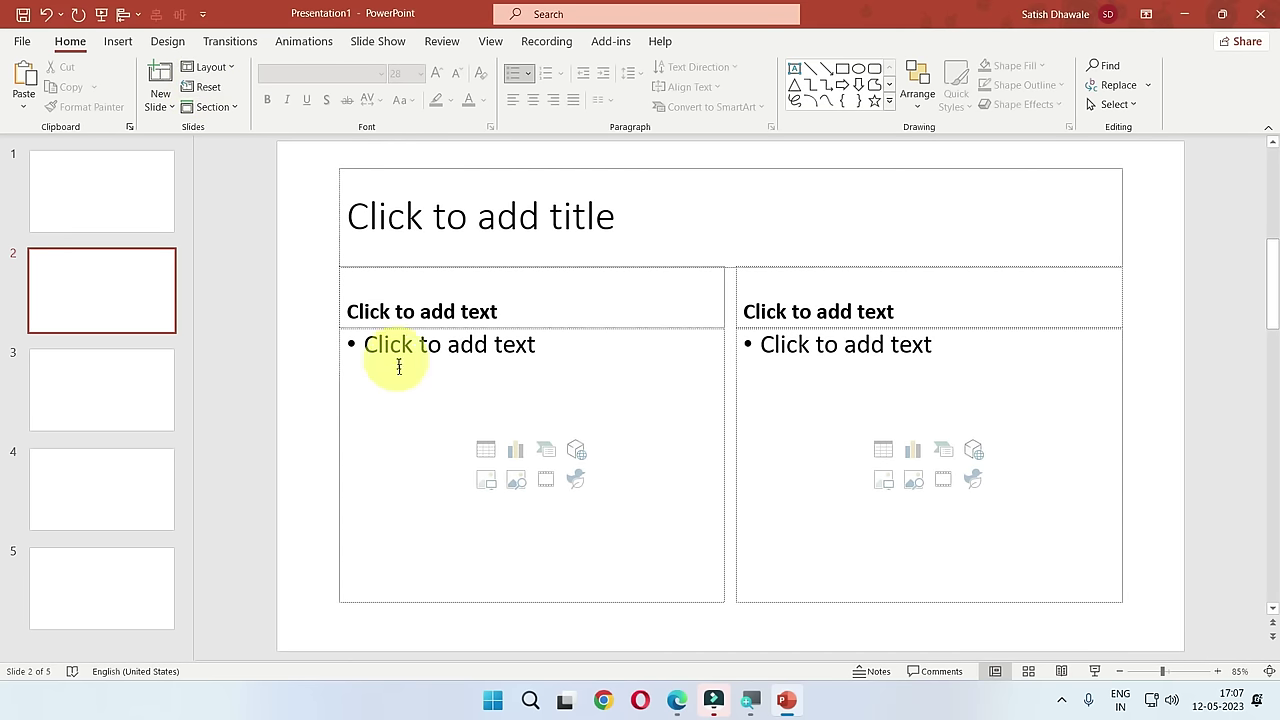
{"action": "left_click_drag", "start_coordinate": [337, 394], "coordinate": [288, 482]}
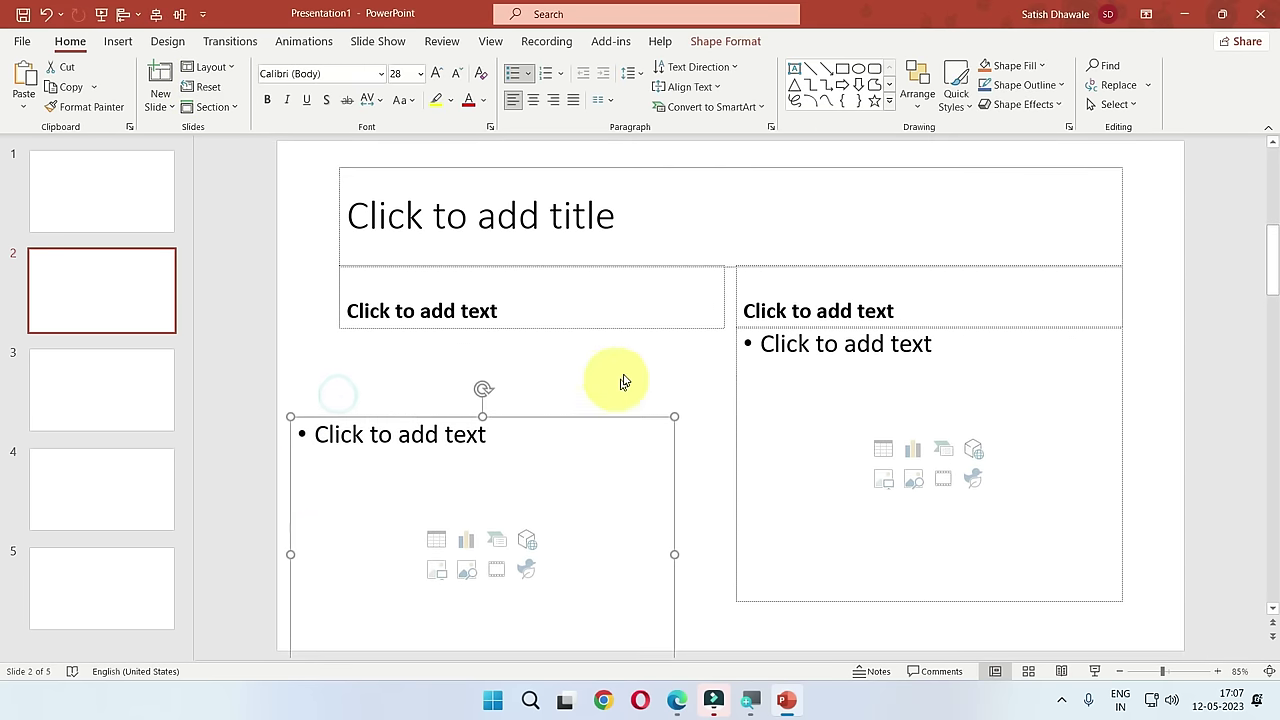
{"action": "left_click_drag", "start_coordinate": [603, 331], "coordinate": [554, 389]}
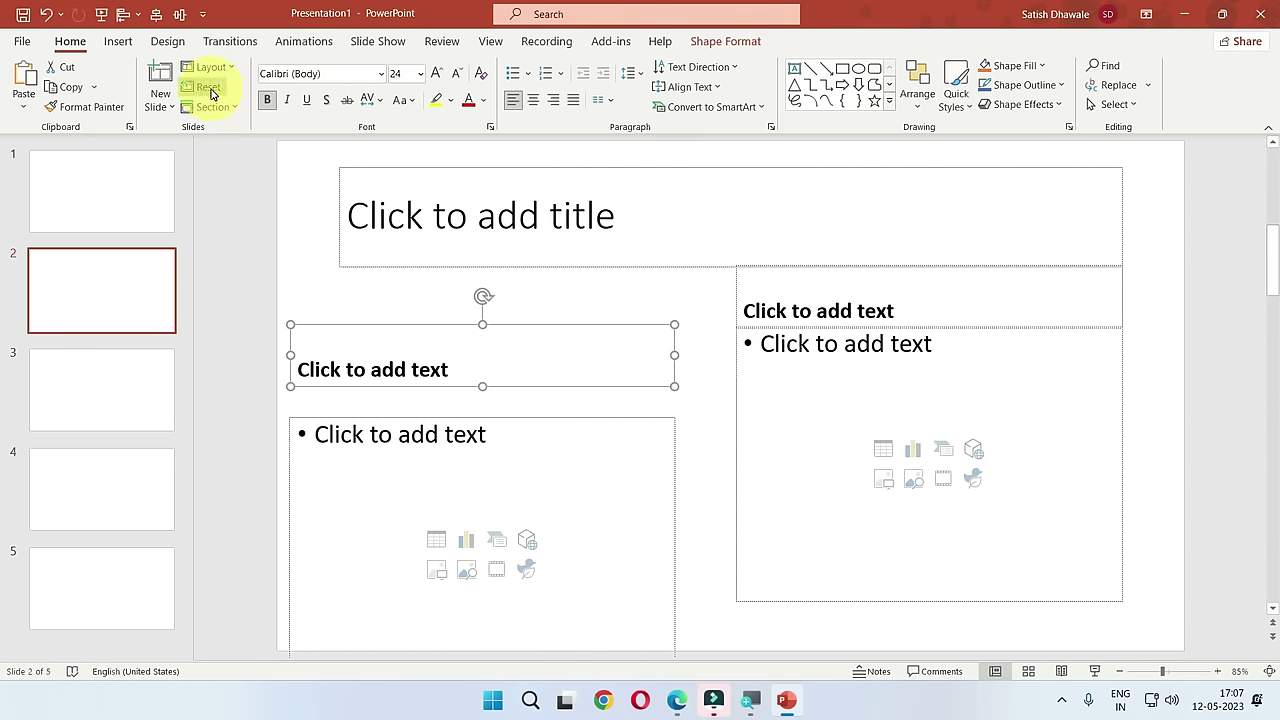
{"action": "left_click", "coordinate": [205, 87]}
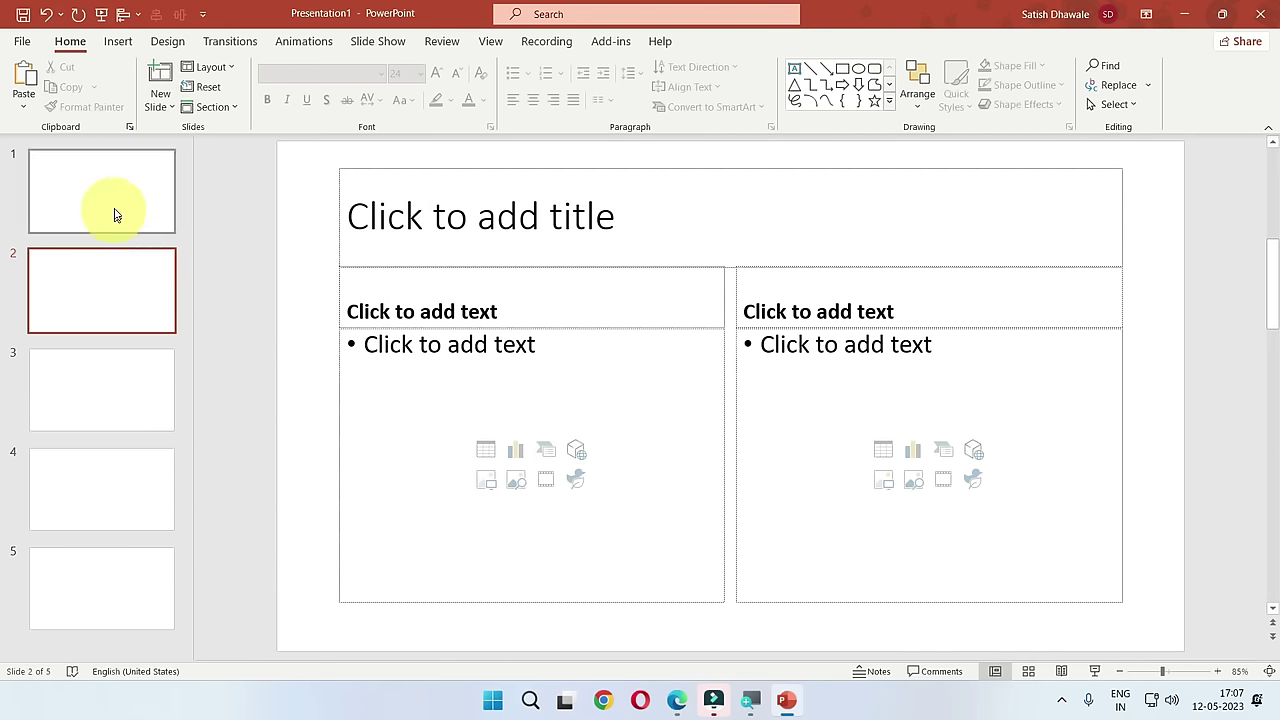
{"action": "left_click", "coordinate": [114, 212]}
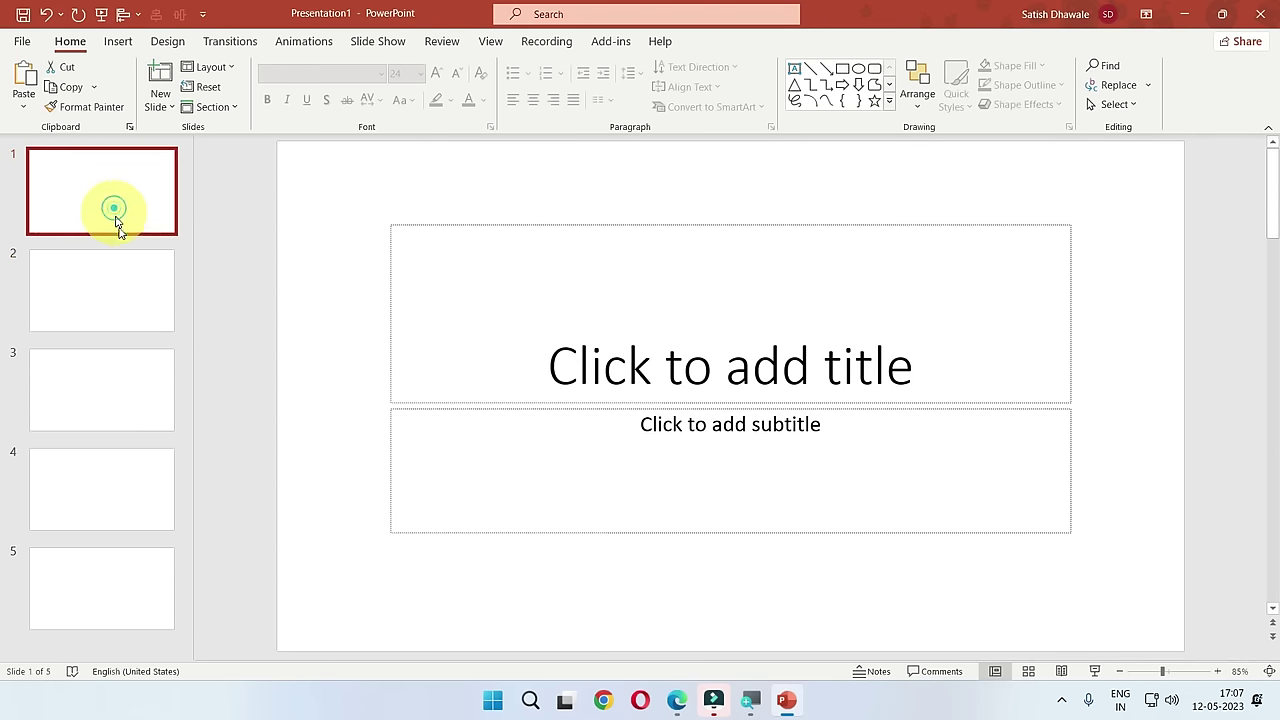
{"action": "left_click", "coordinate": [131, 297]}
Step: Browse slides 2 to 4 and apply the Title and Content layout to slide 2
{"action": "left_click", "coordinate": [134, 378]}
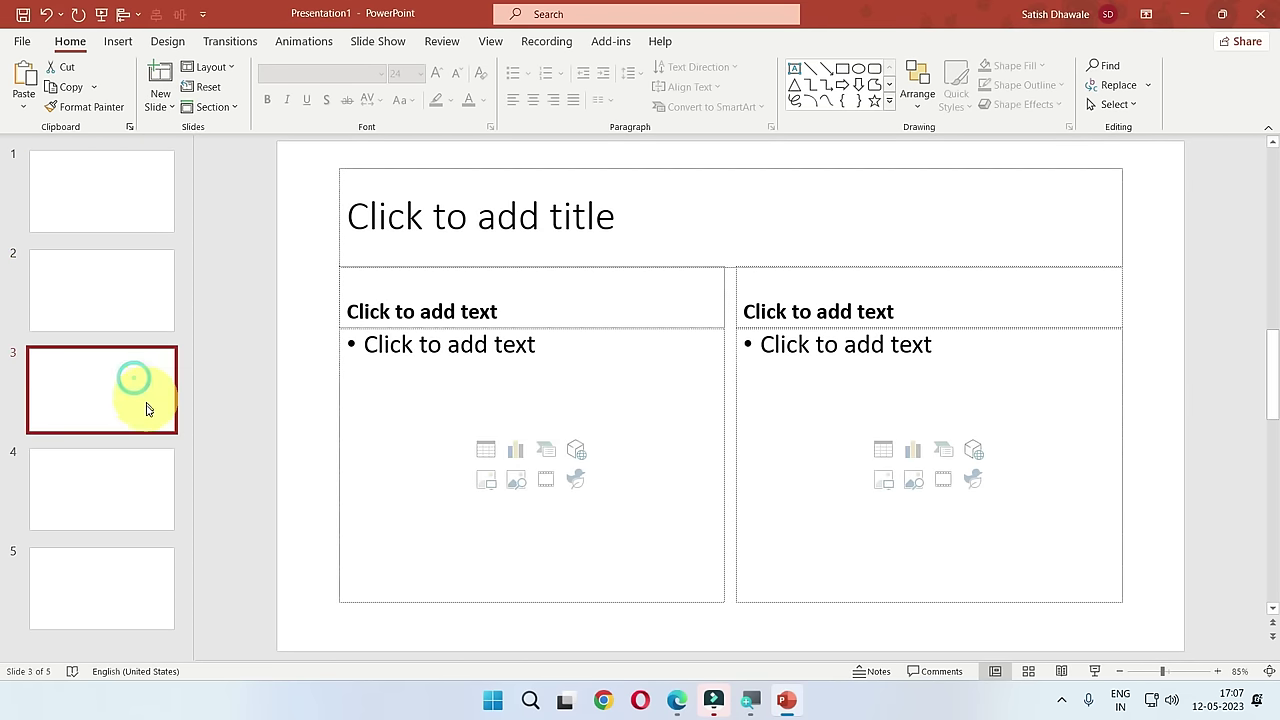
{"action": "left_click", "coordinate": [140, 483]}
{"action": "left_click", "coordinate": [131, 403]}
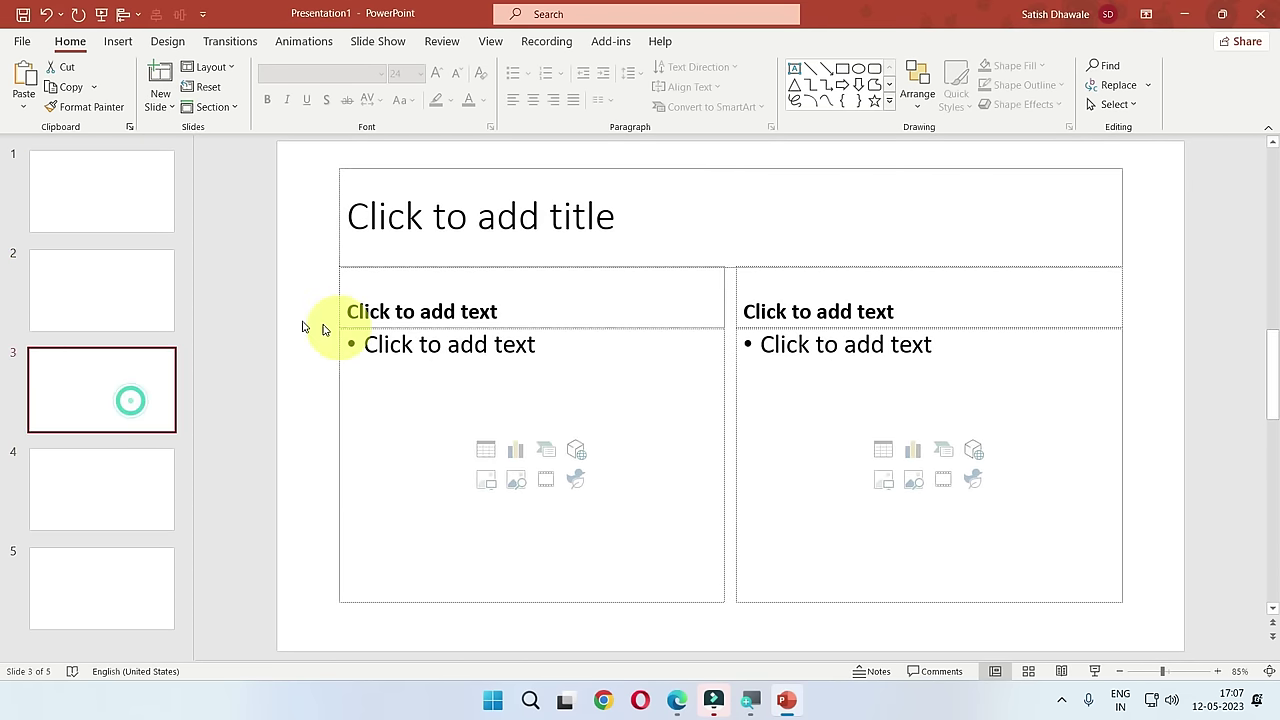
{"action": "left_click", "coordinate": [145, 292]}
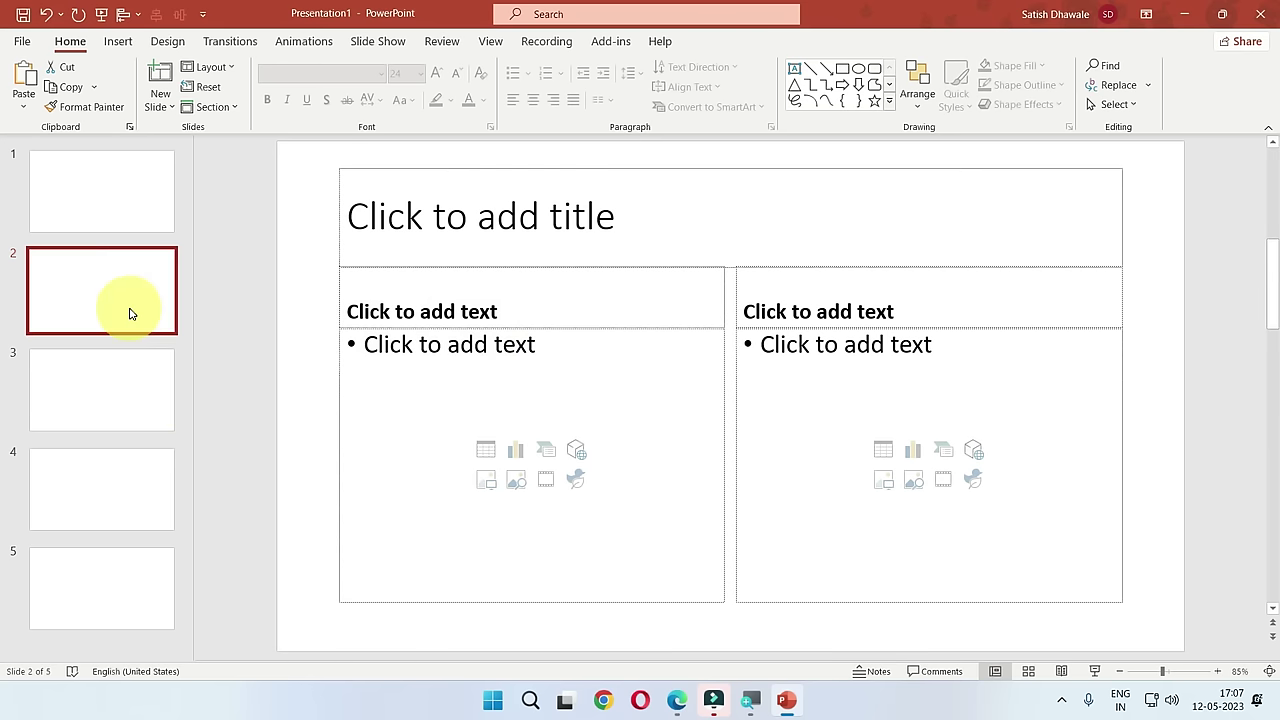
{"action": "mouse_move", "coordinate": [129, 314]}
{"action": "left_mouse_down"}
{"action": "mouse_move", "coordinate": [127, 352]}
{"action": "mouse_move", "coordinate": [126, 310]}
{"action": "left_mouse_up"}
{"action": "left_click", "coordinate": [226, 72]}
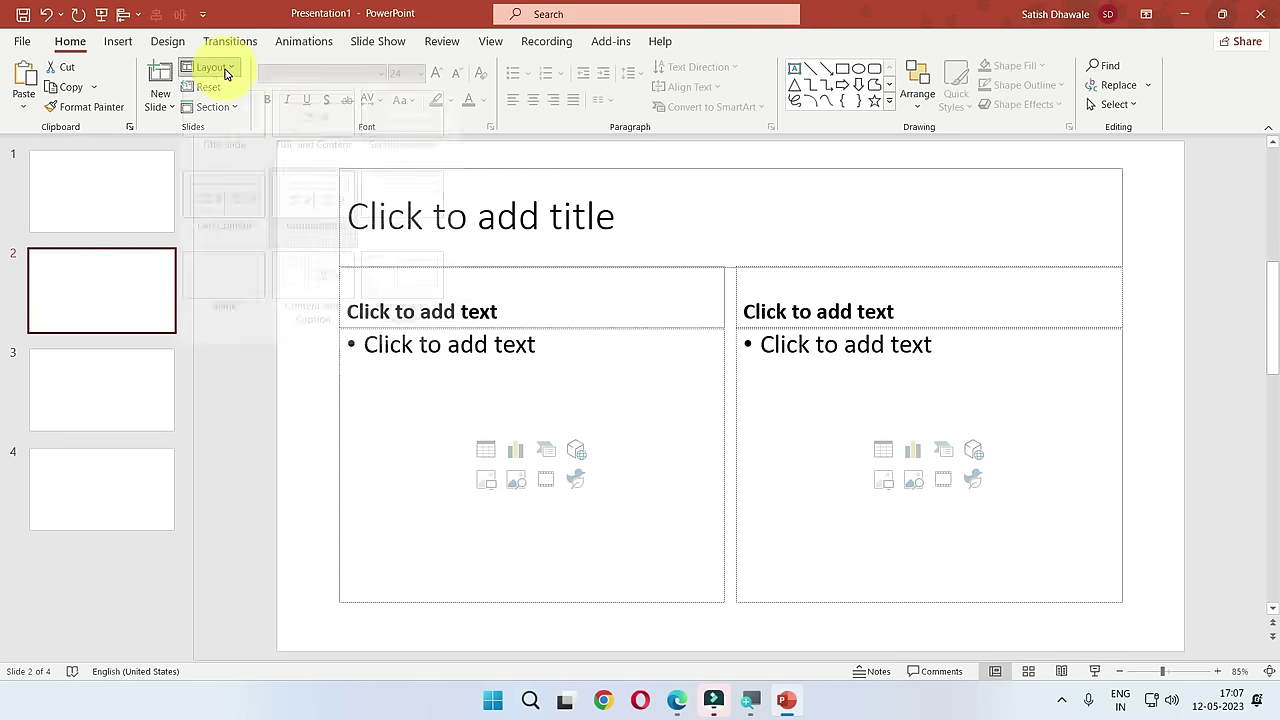
{"action": "left_click", "coordinate": [310, 147]}
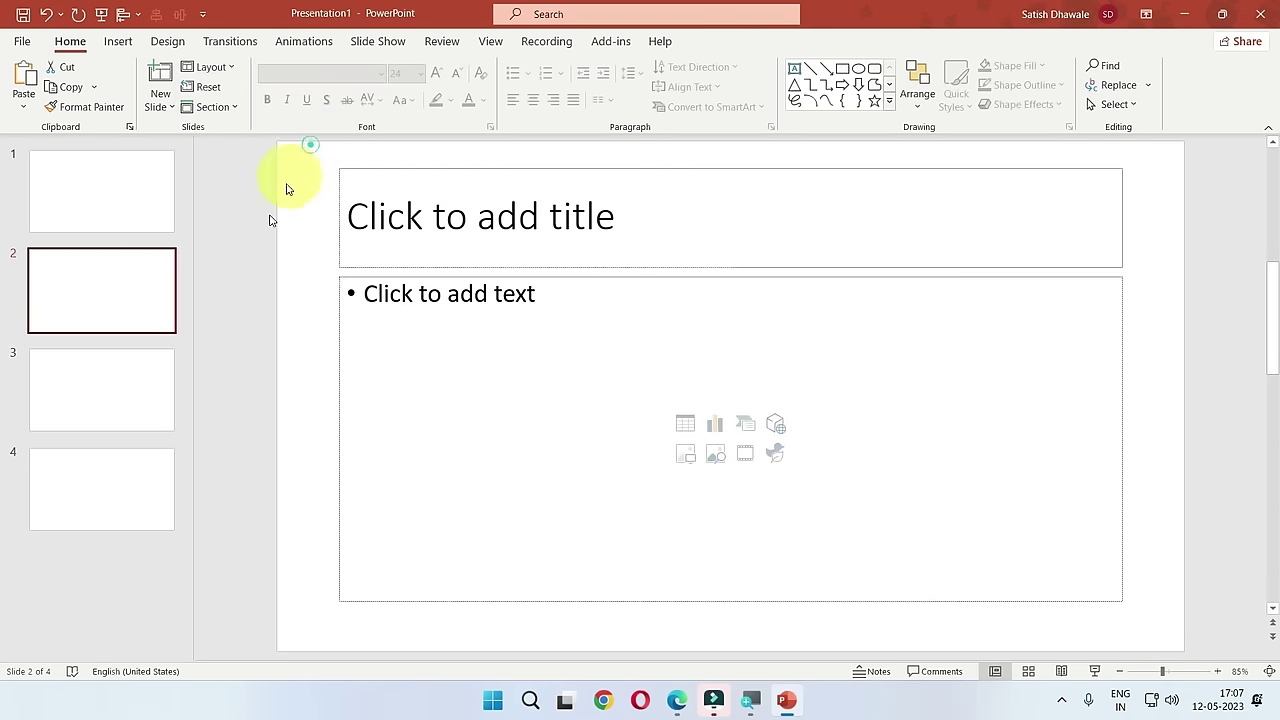
Step: Apply the Title and Content layout to slide 3, then return to slide 1
{"action": "left_click", "coordinate": [166, 405]}
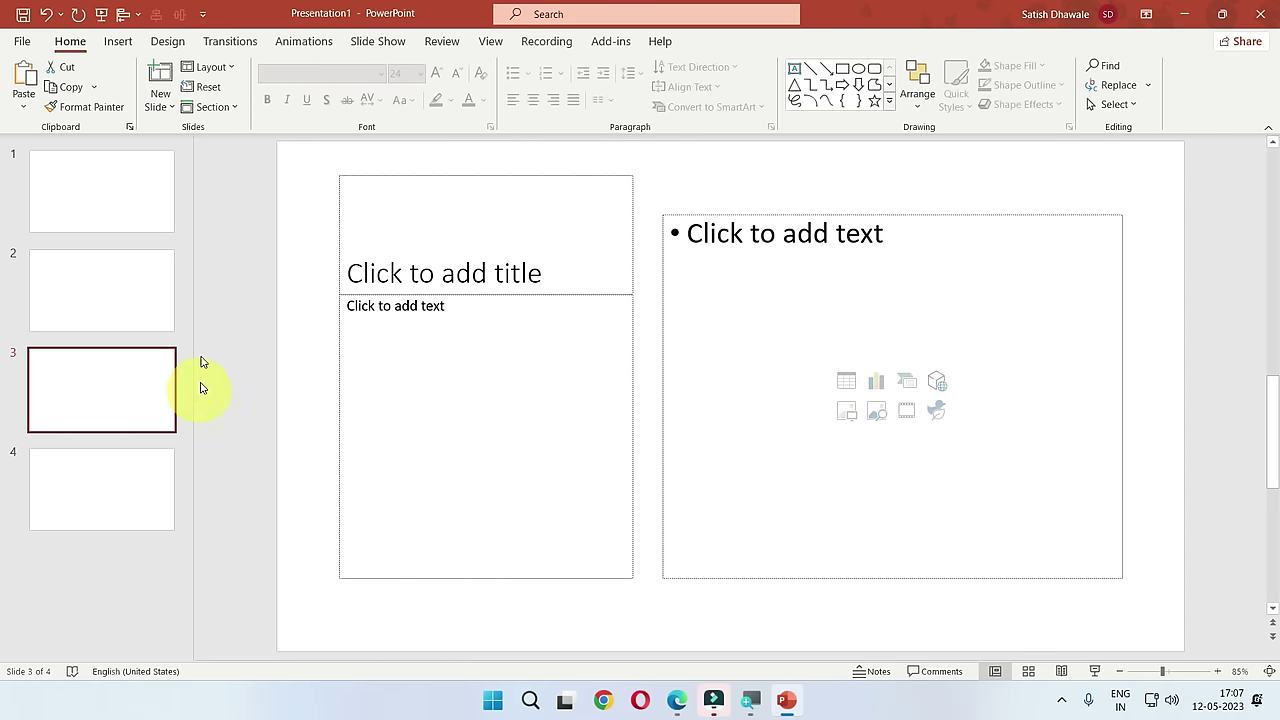
{"action": "left_click", "coordinate": [207, 67]}
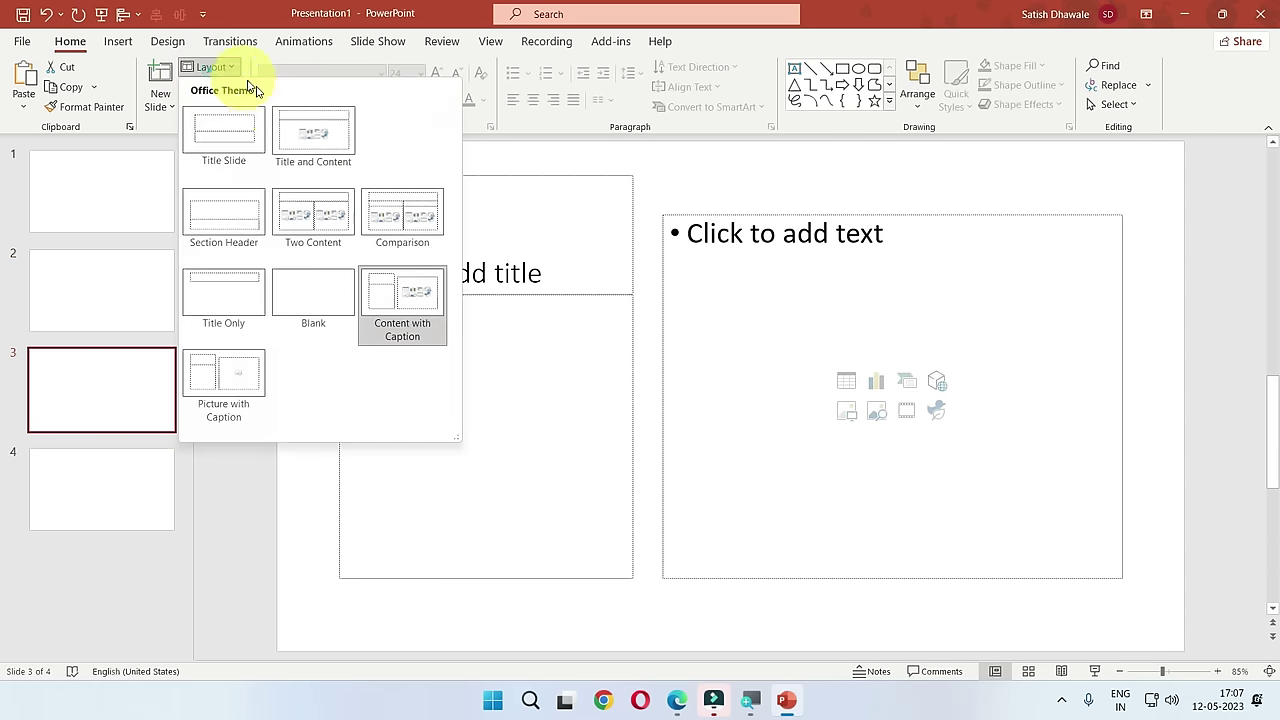
{"action": "left_click", "coordinate": [297, 162]}
{"action": "left_click", "coordinate": [137, 480]}
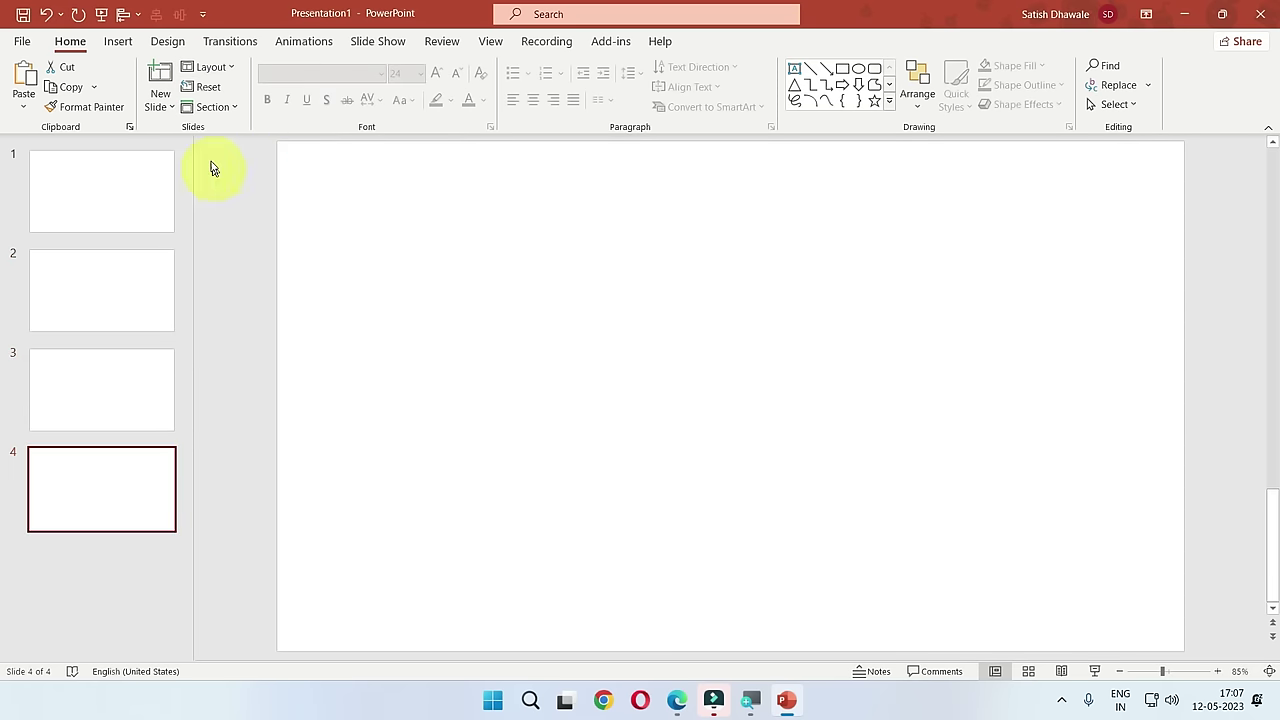
{"action": "left_click", "coordinate": [120, 217]}
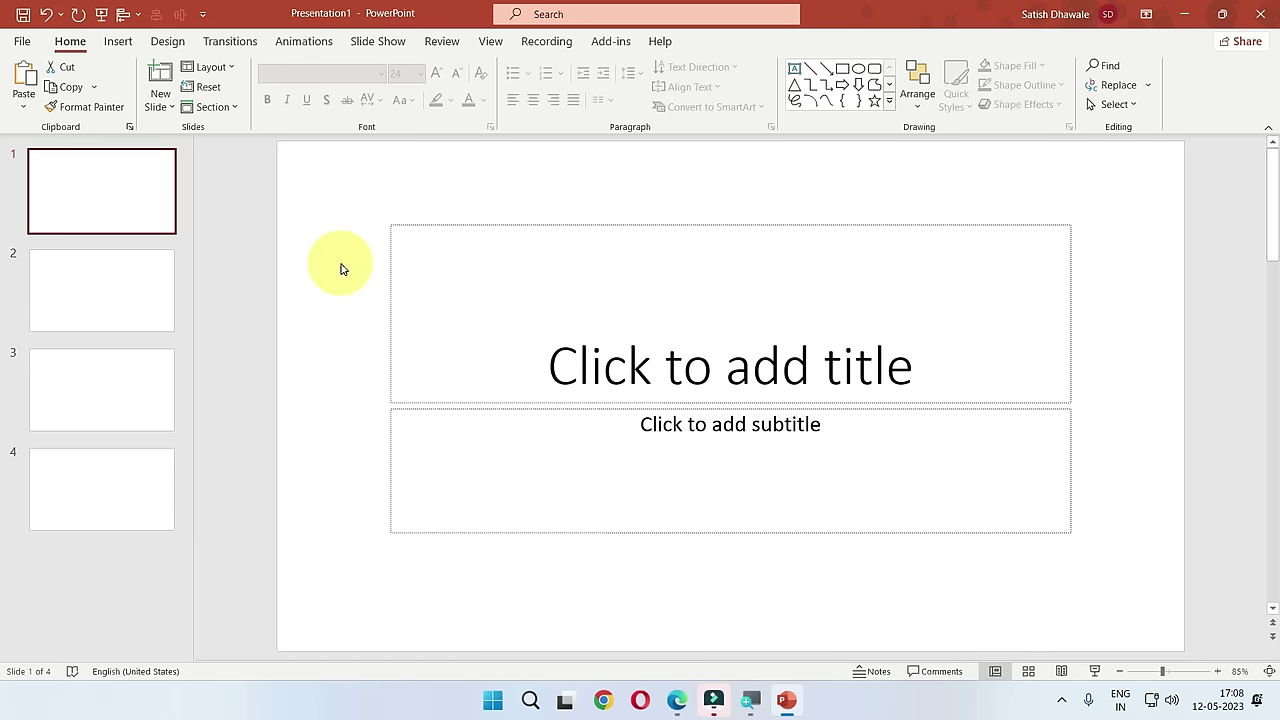
Step: Select slide 1 and place the cursor in its empty title placeholder
{"action": "left_click", "coordinate": [150, 206]}
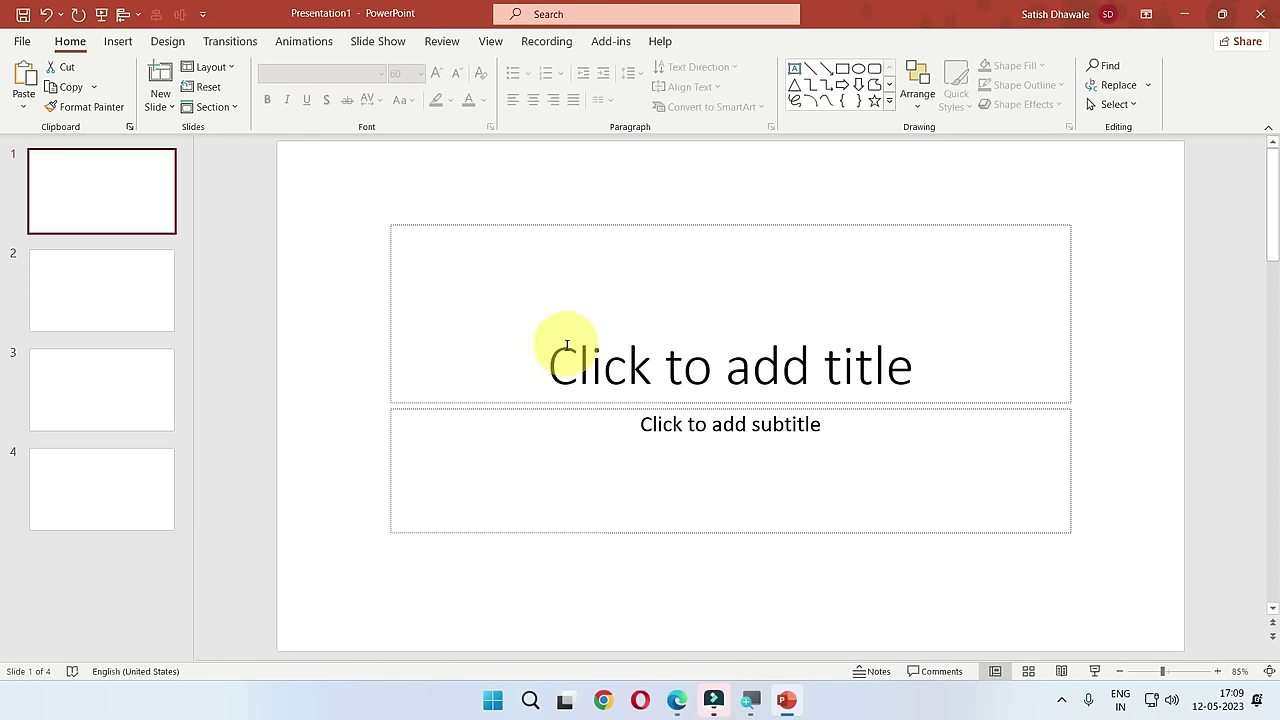
{"action": "left_click", "coordinate": [742, 362]}
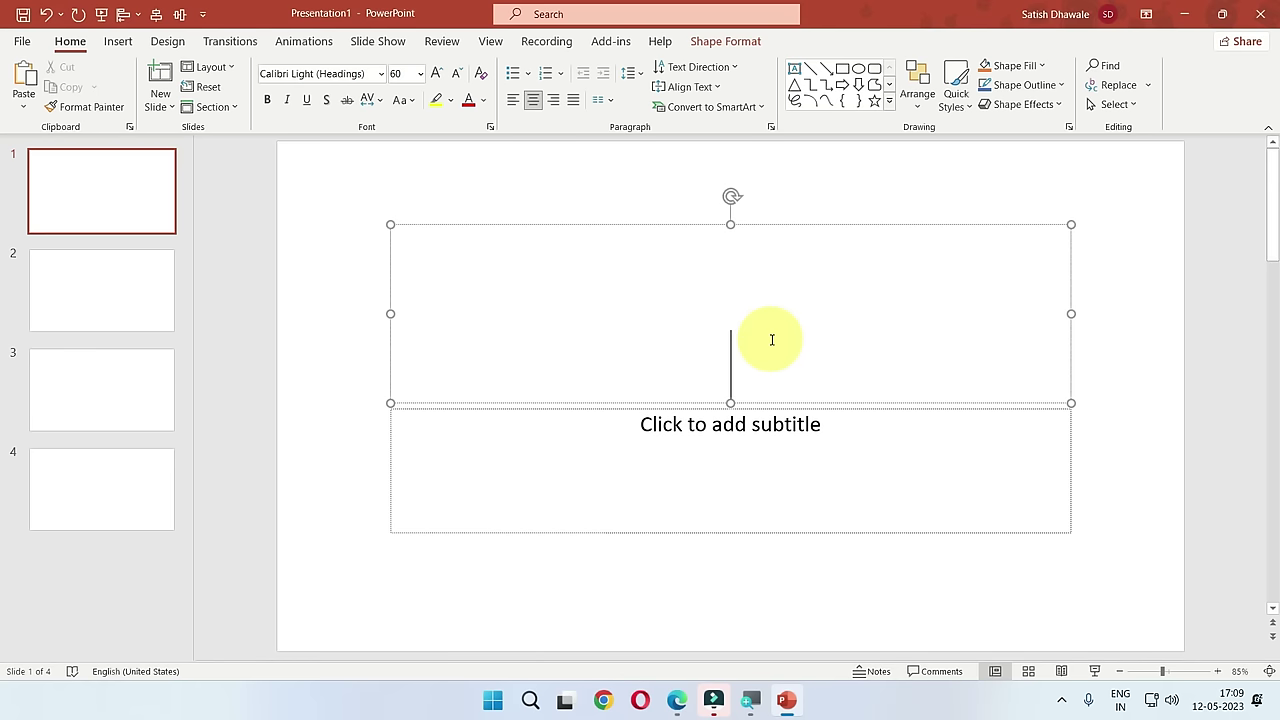
Step: Type 'SKILL COURSE' as slide 1's title and select the whole title text
{"action": "type", "text": "SKILL "}
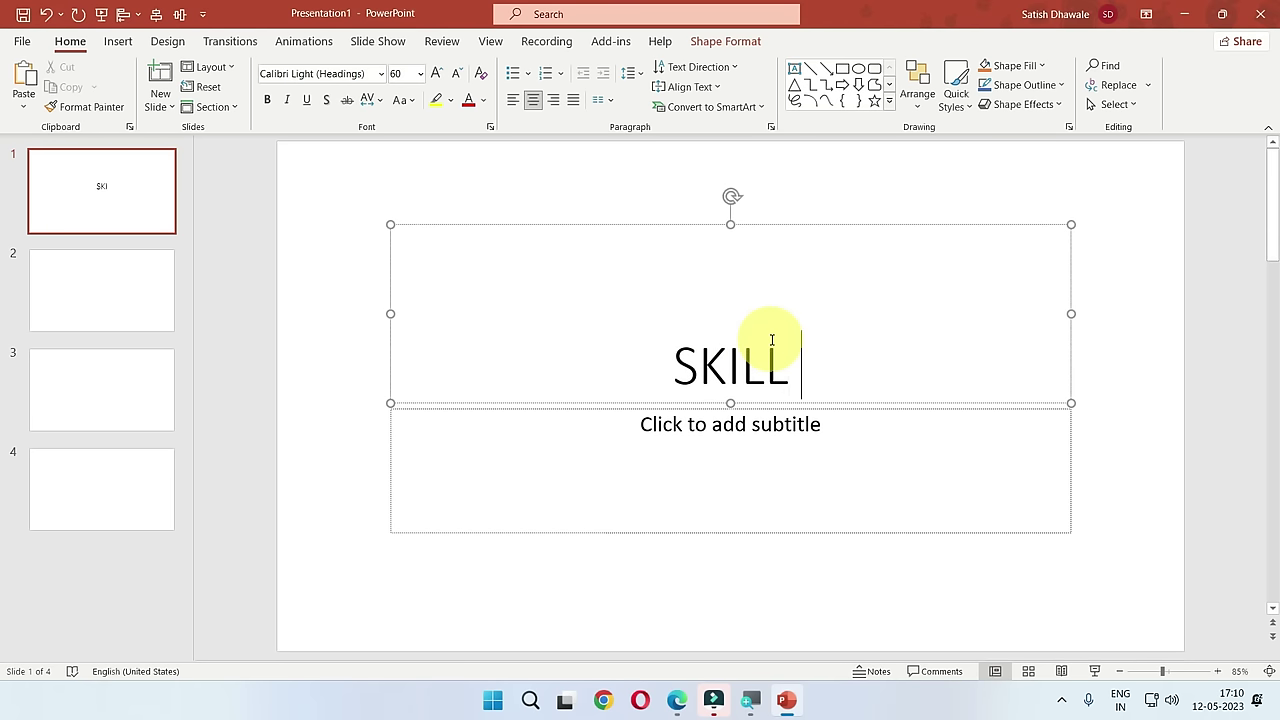
{"action": "type", "text": "COURSE"}
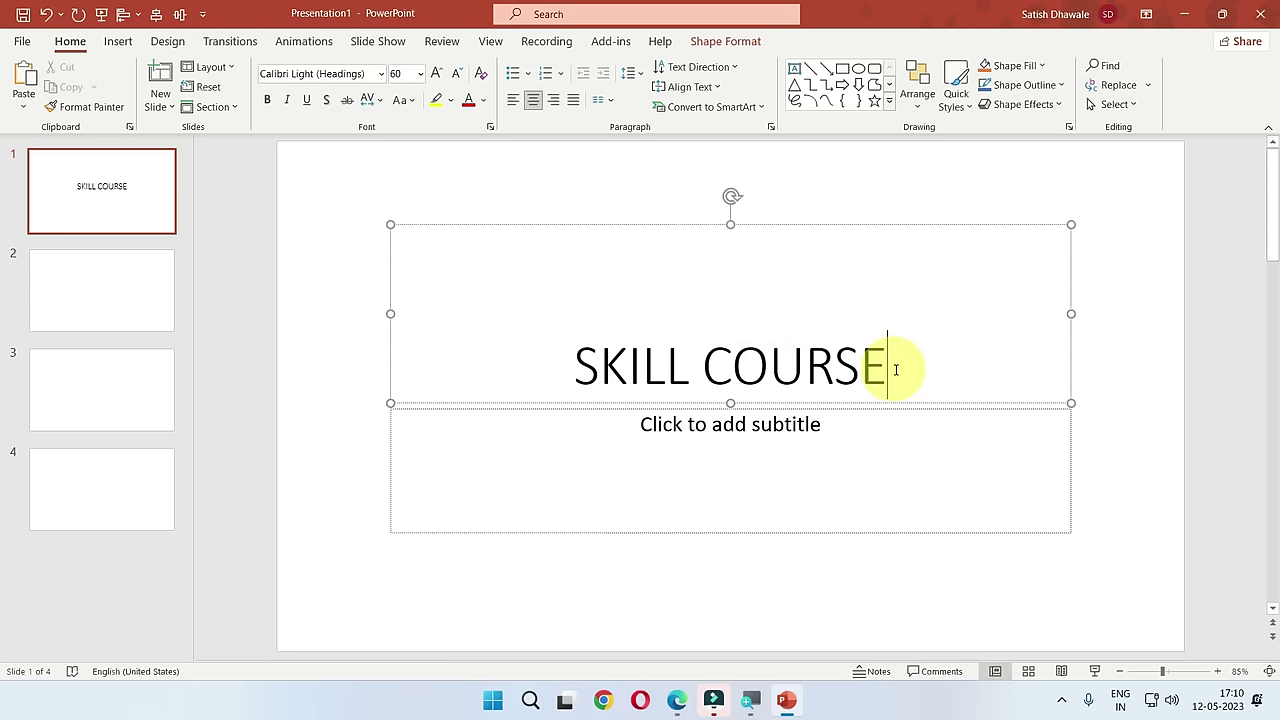
{"action": "left_click_drag", "start_coordinate": [893, 366], "coordinate": [590, 366]}
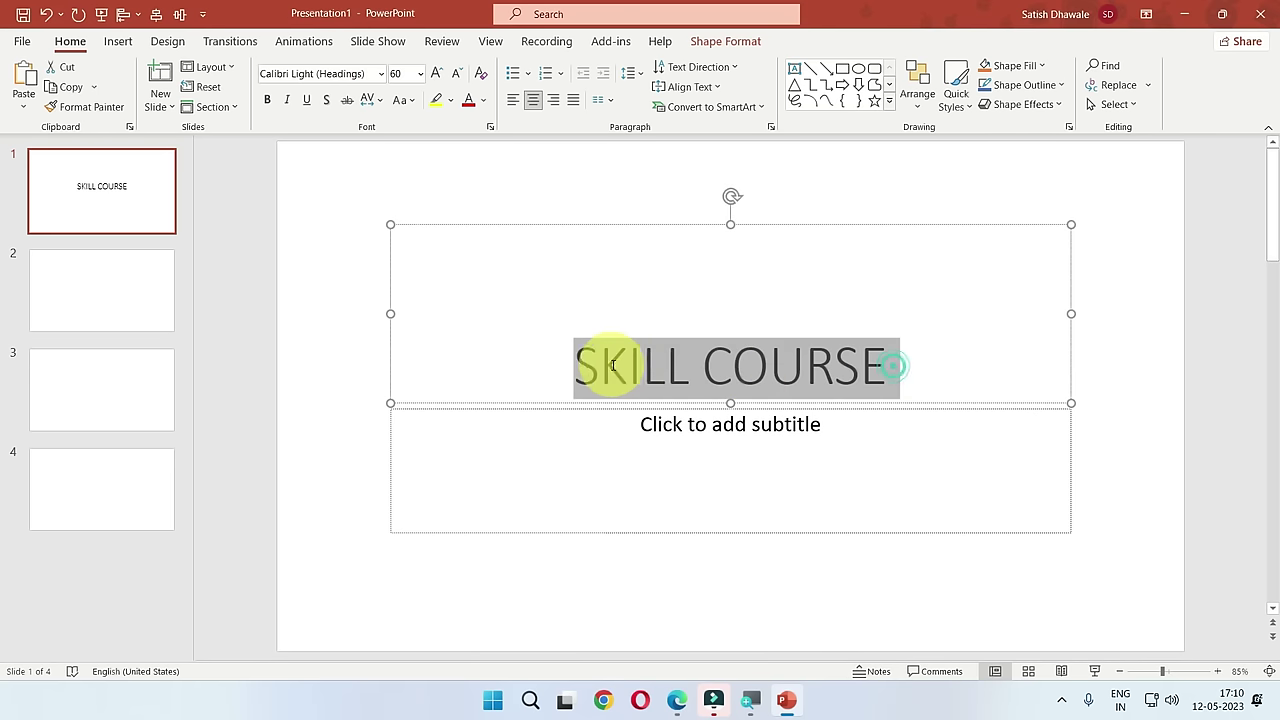
Step: Enter the subtitle 'Pay Less Learn More & Earn More' on slide 1
{"action": "left_click", "coordinate": [820, 432]}
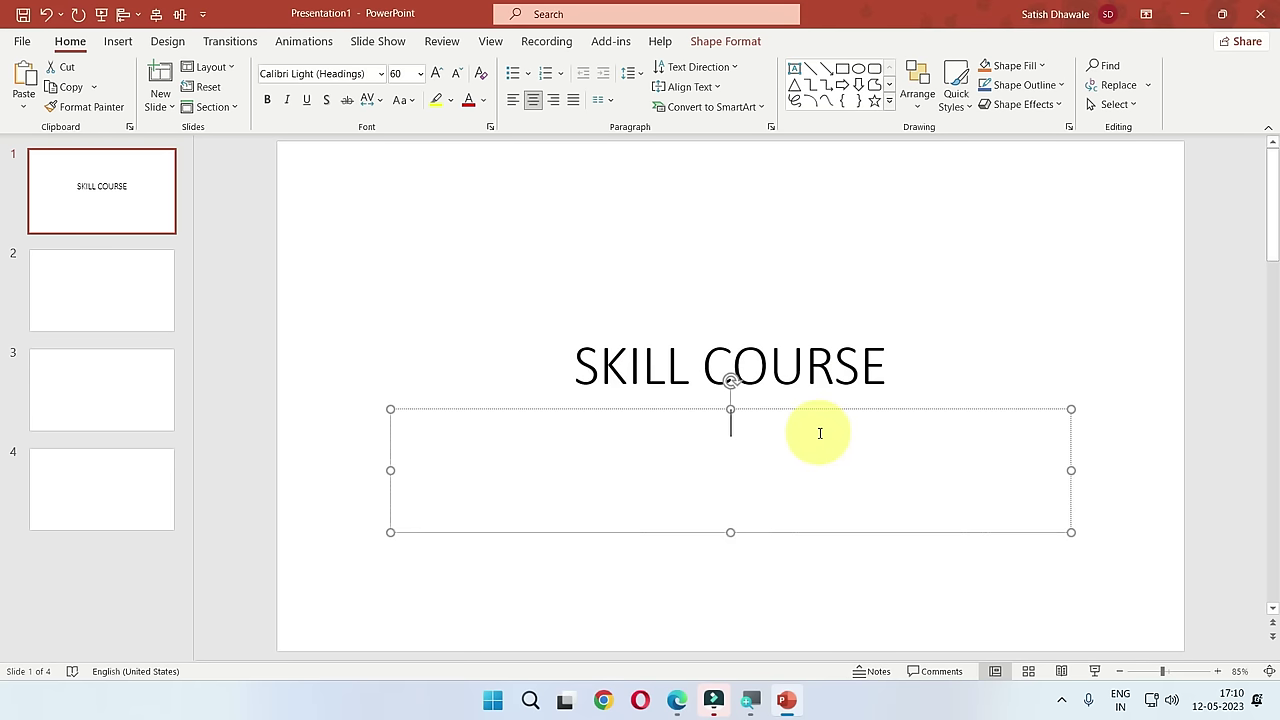
{"action": "left_click", "coordinate": [703, 365]}
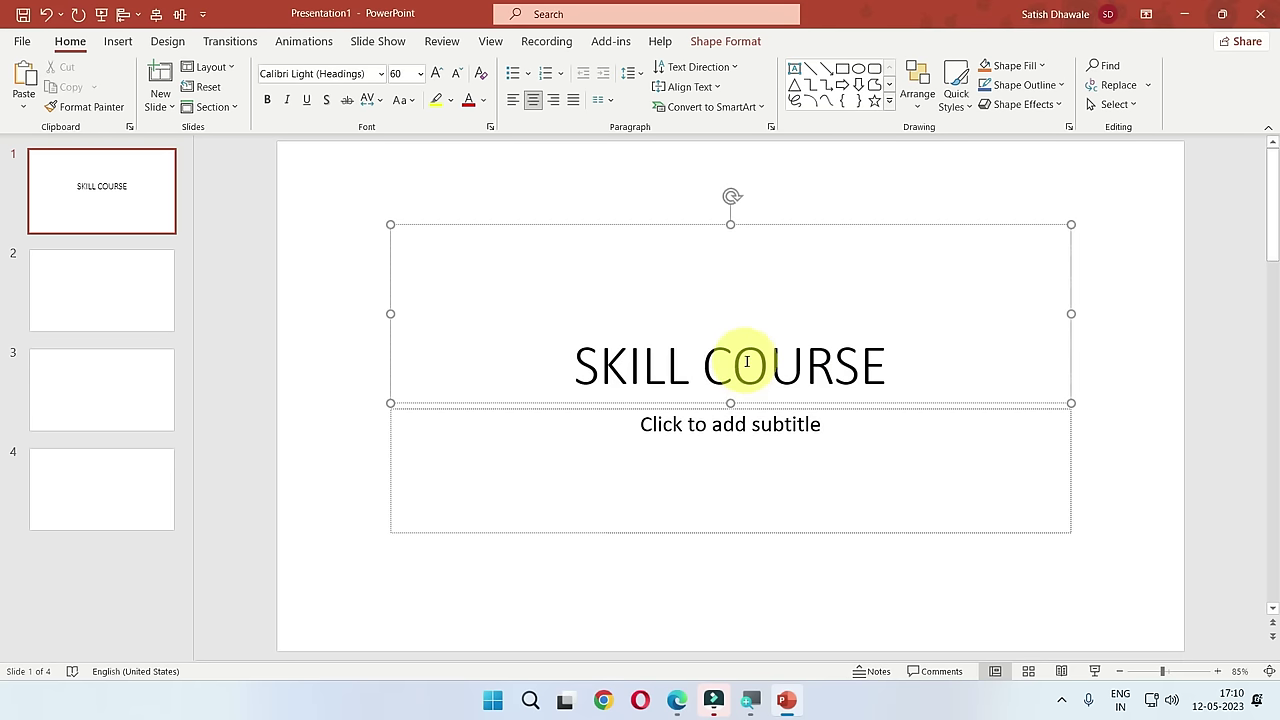
{"action": "left_click", "coordinate": [731, 444]}
{"action": "left_click", "coordinate": [731, 444]}
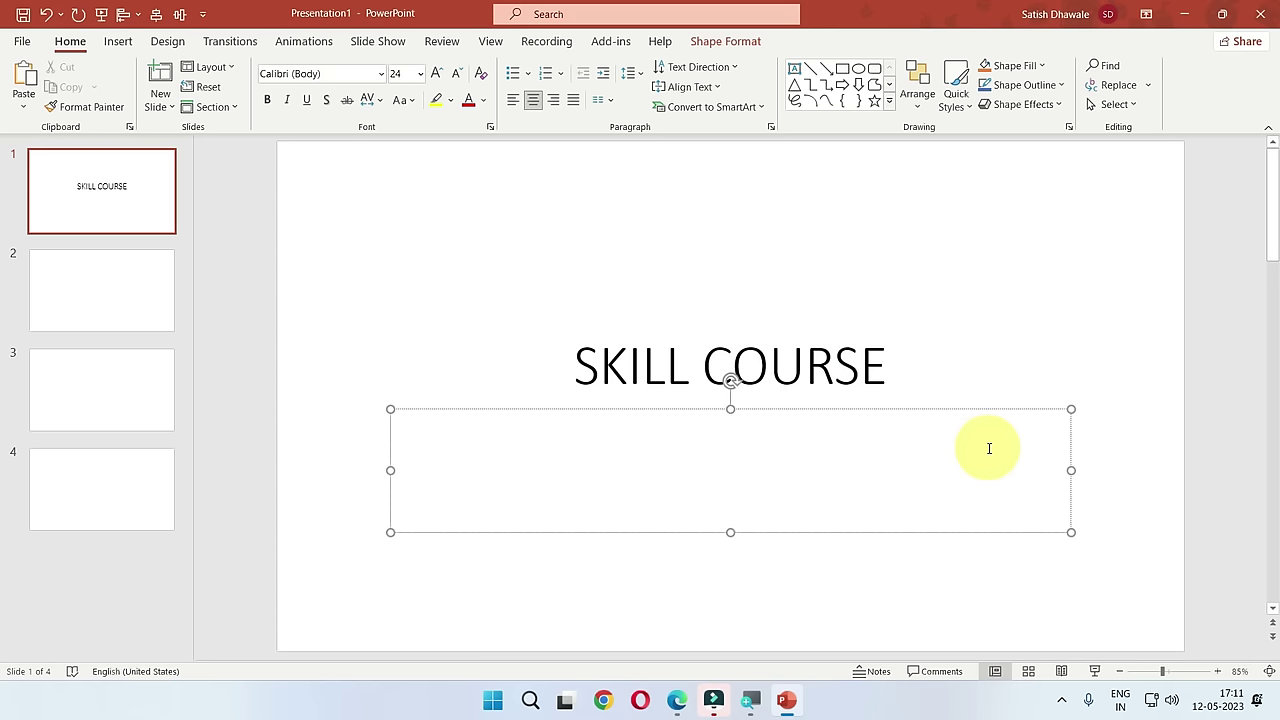
{"action": "type", "text": "pay Les"}
{"action": "type", "text": "s Learn More EarnMore"}
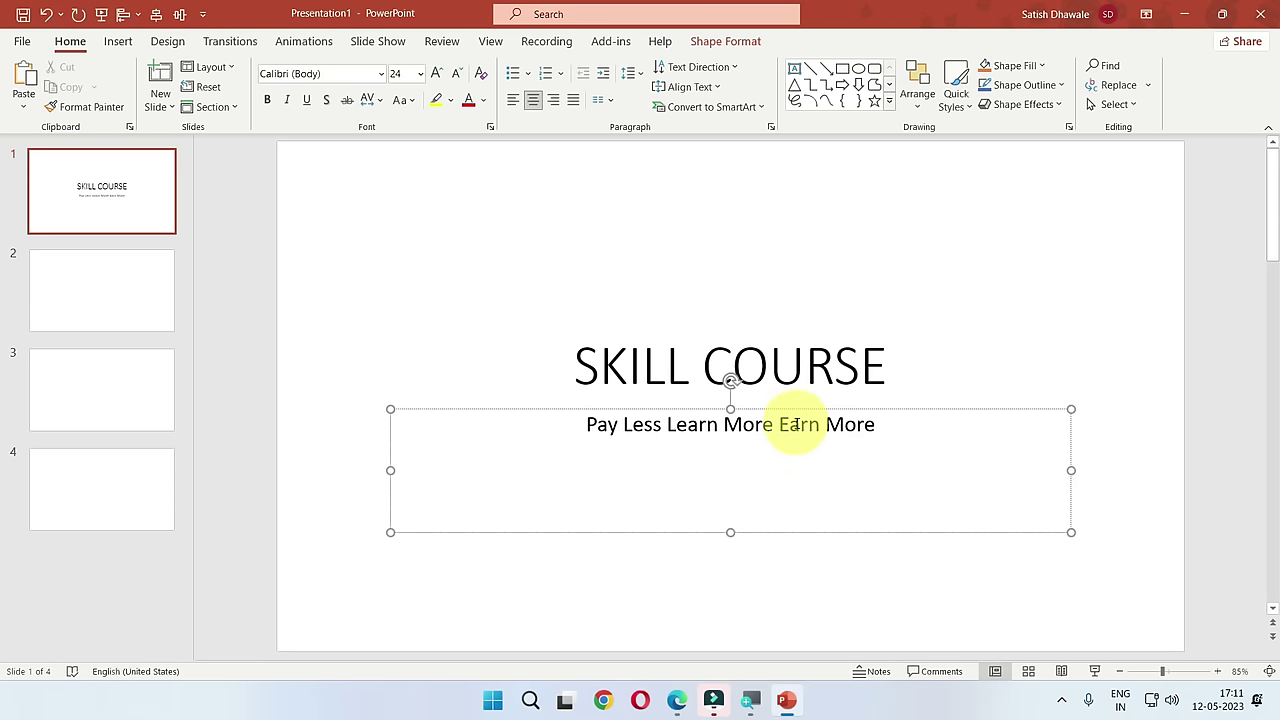
{"action": "left_click", "coordinate": [770, 424]}
{"action": "type", "text": "&"}
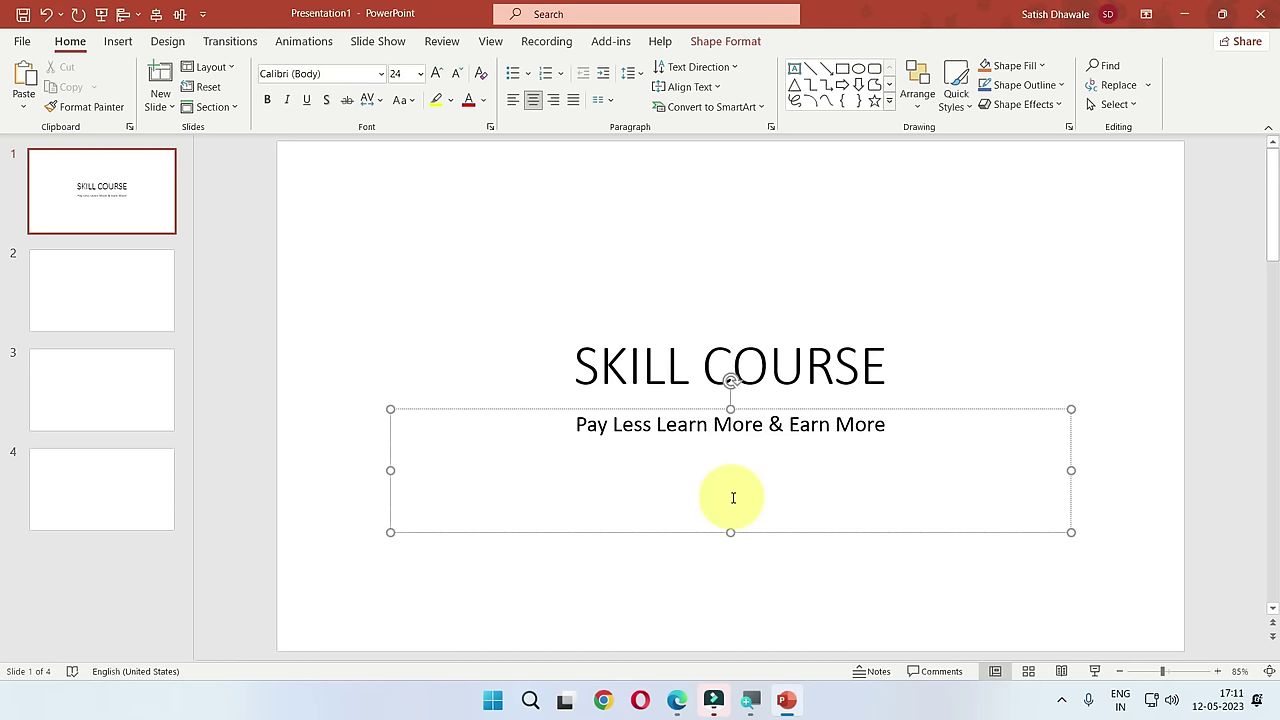
Step: Check slide 1's title and subtitle, then bring slide 2 into the editing area
{"action": "left_click", "coordinate": [493, 348]}
{"action": "left_click", "coordinate": [666, 486]}
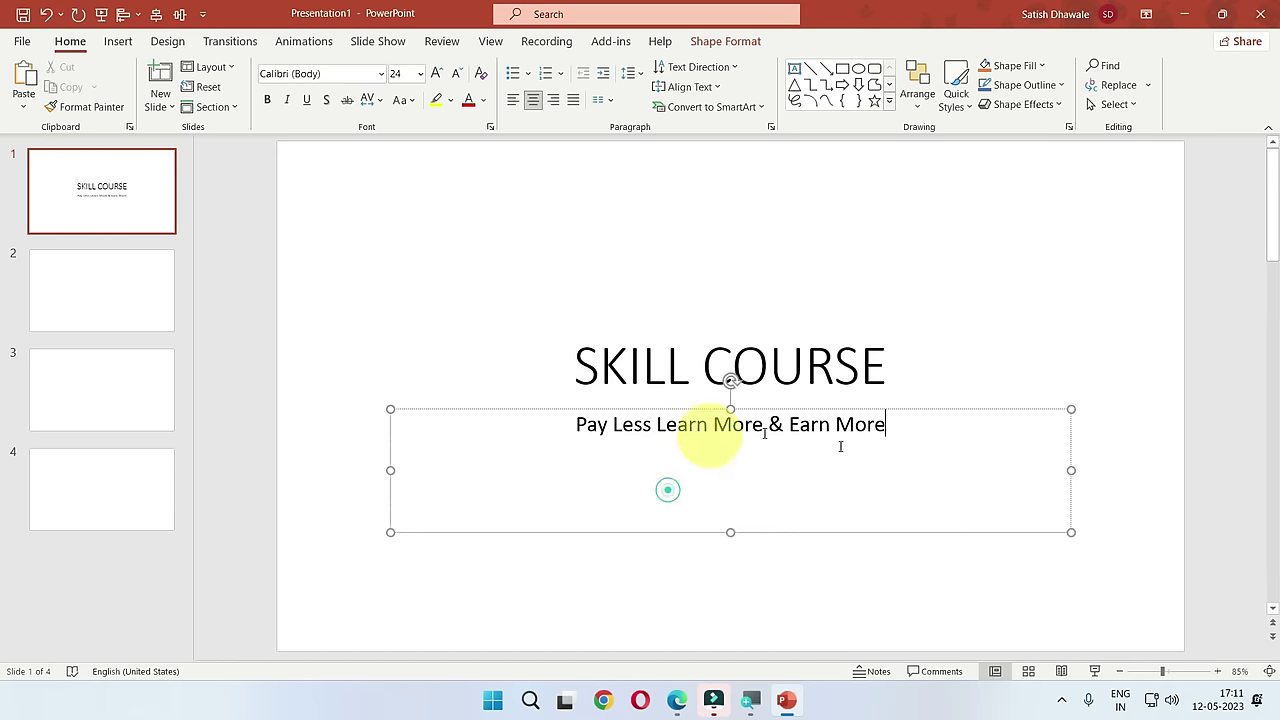
{"action": "left_click", "coordinate": [1101, 480]}
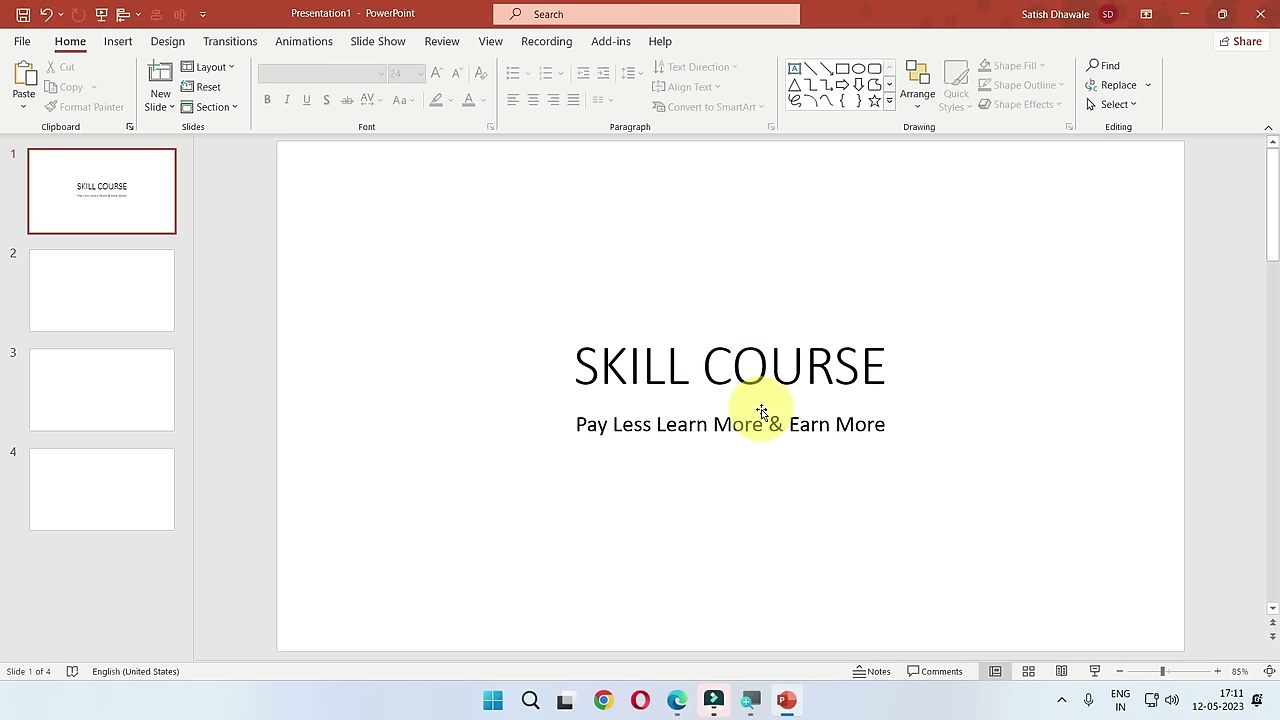
{"action": "left_click", "coordinate": [728, 368]}
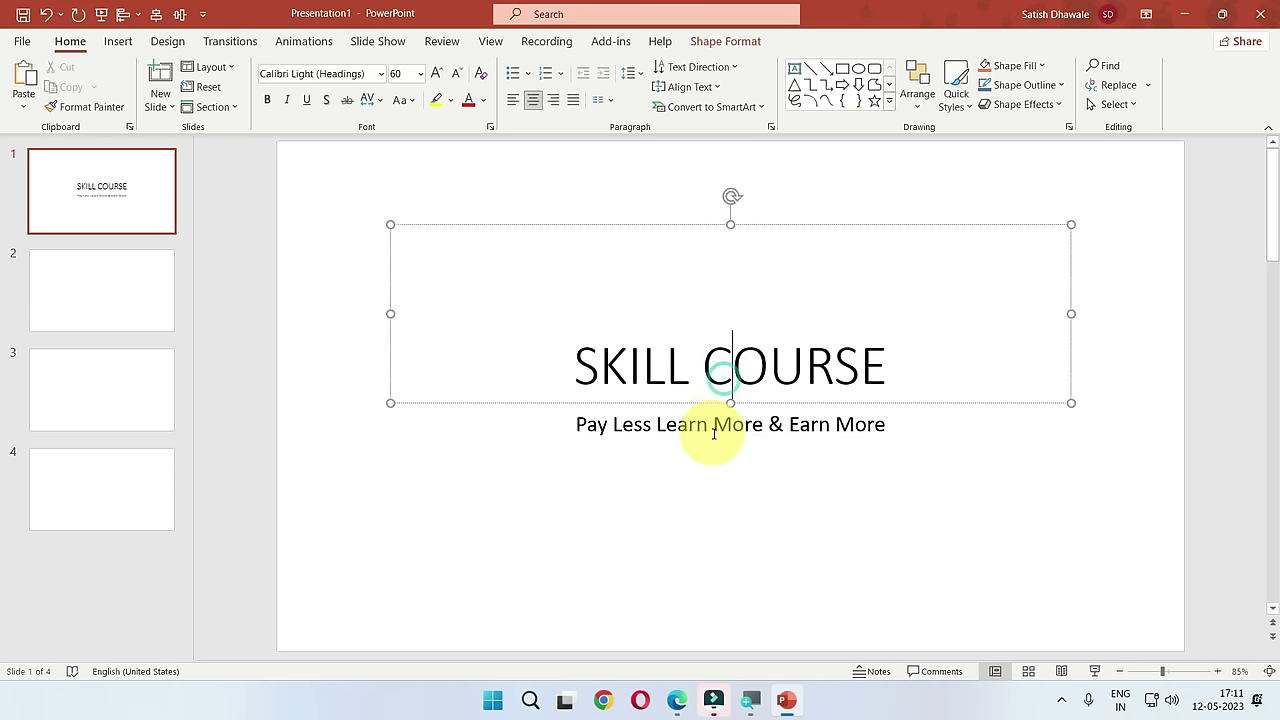
{"action": "left_click", "coordinate": [712, 426]}
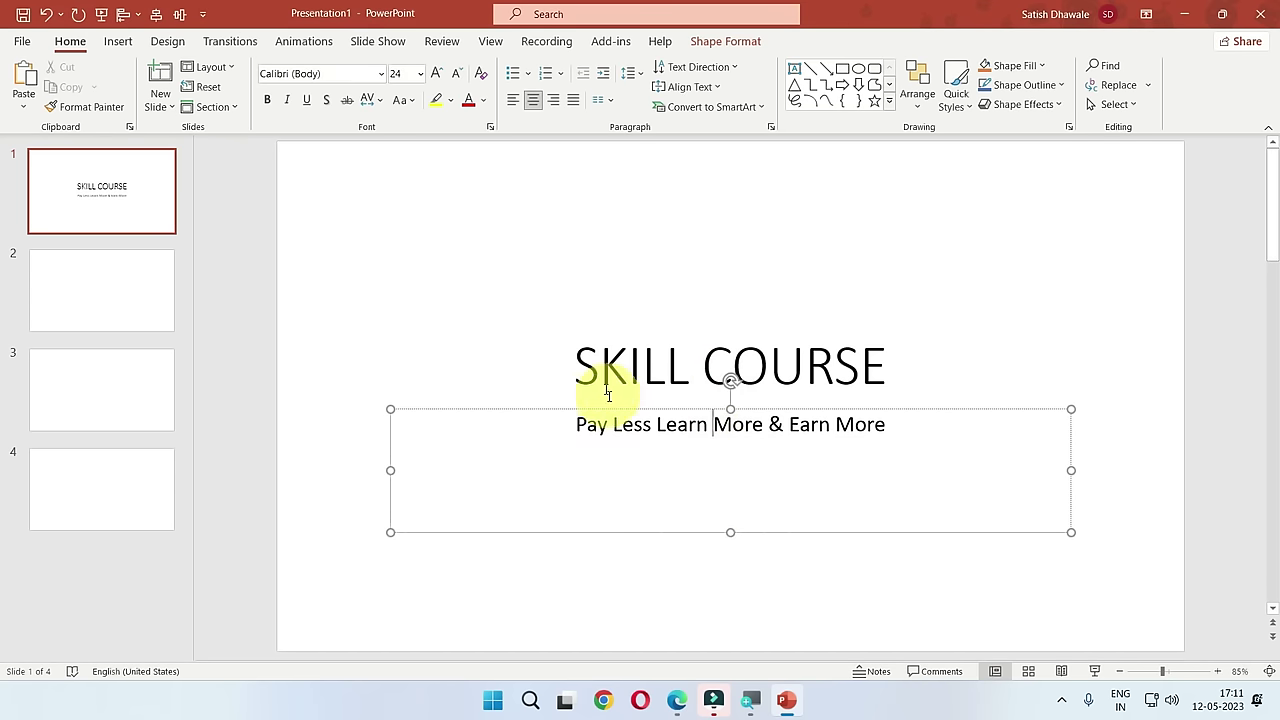
{"action": "left_click", "coordinate": [137, 305]}
{"action": "type", "text": "About Skill Course"}
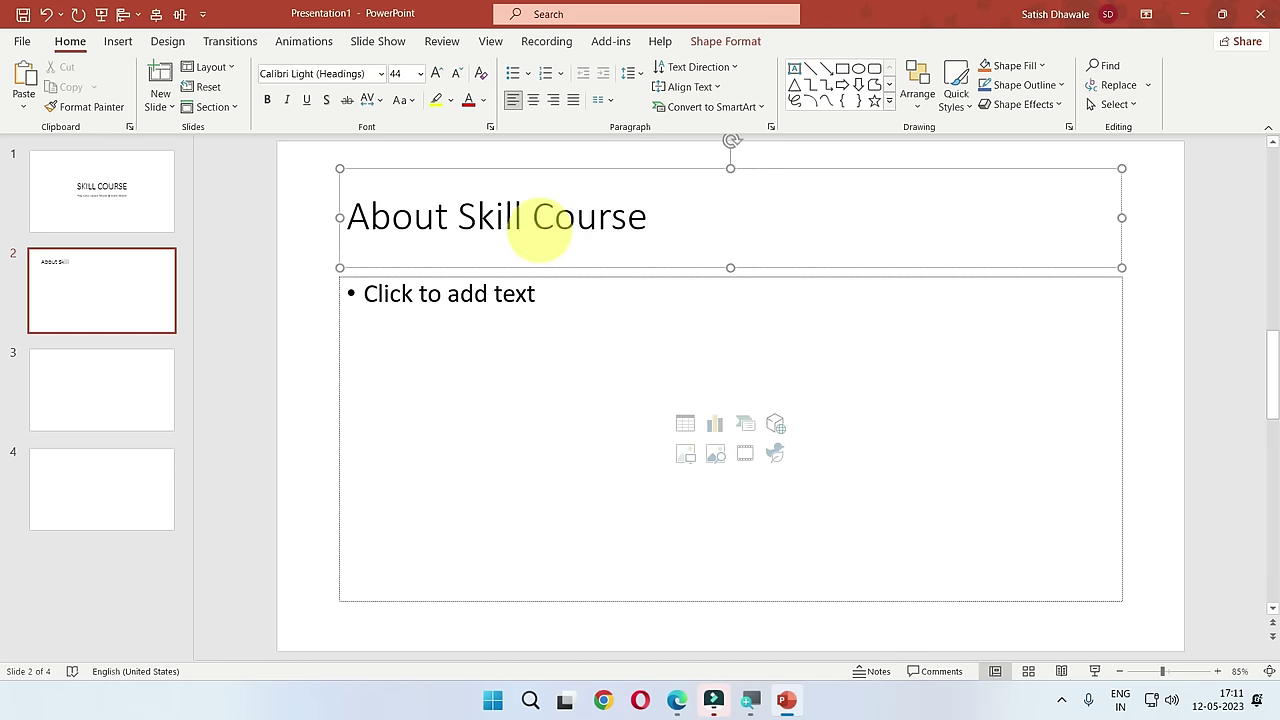
Step: Paste the copied online-education sentence as a bullet on slide 2
{"action": "key", "text": "alt+Tab"}
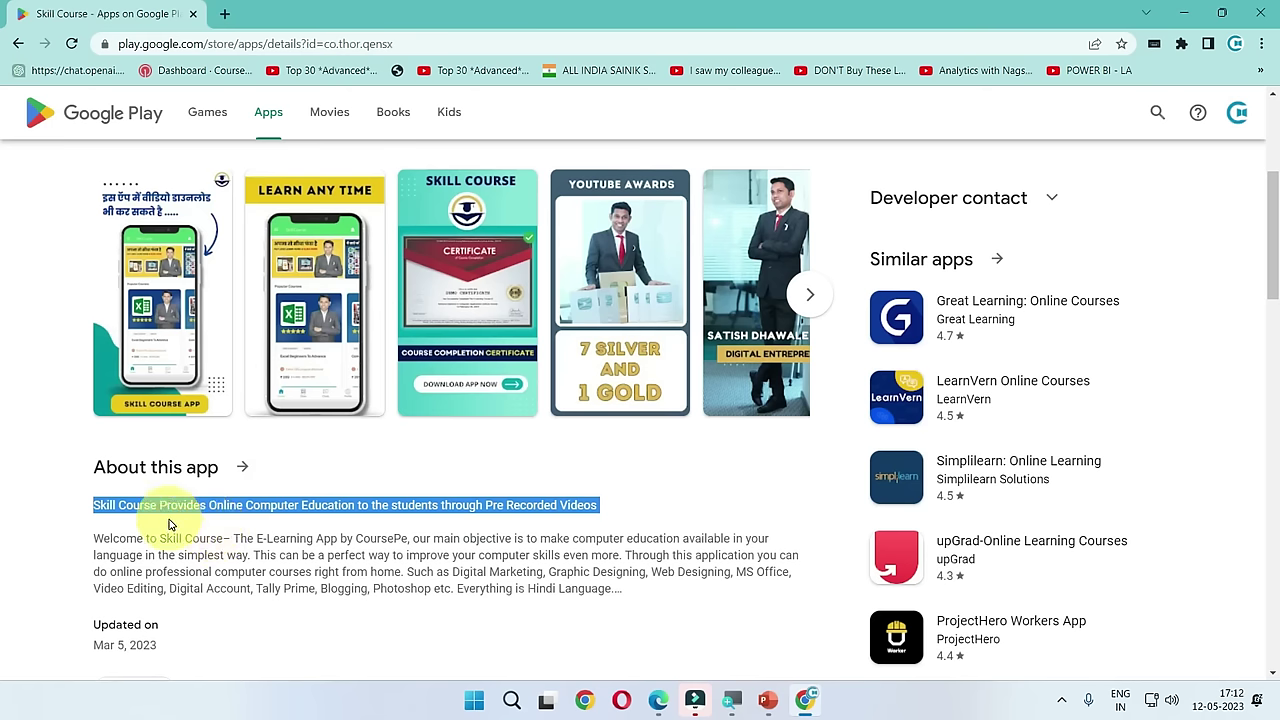
{"action": "key", "text": "alt+Tab"}
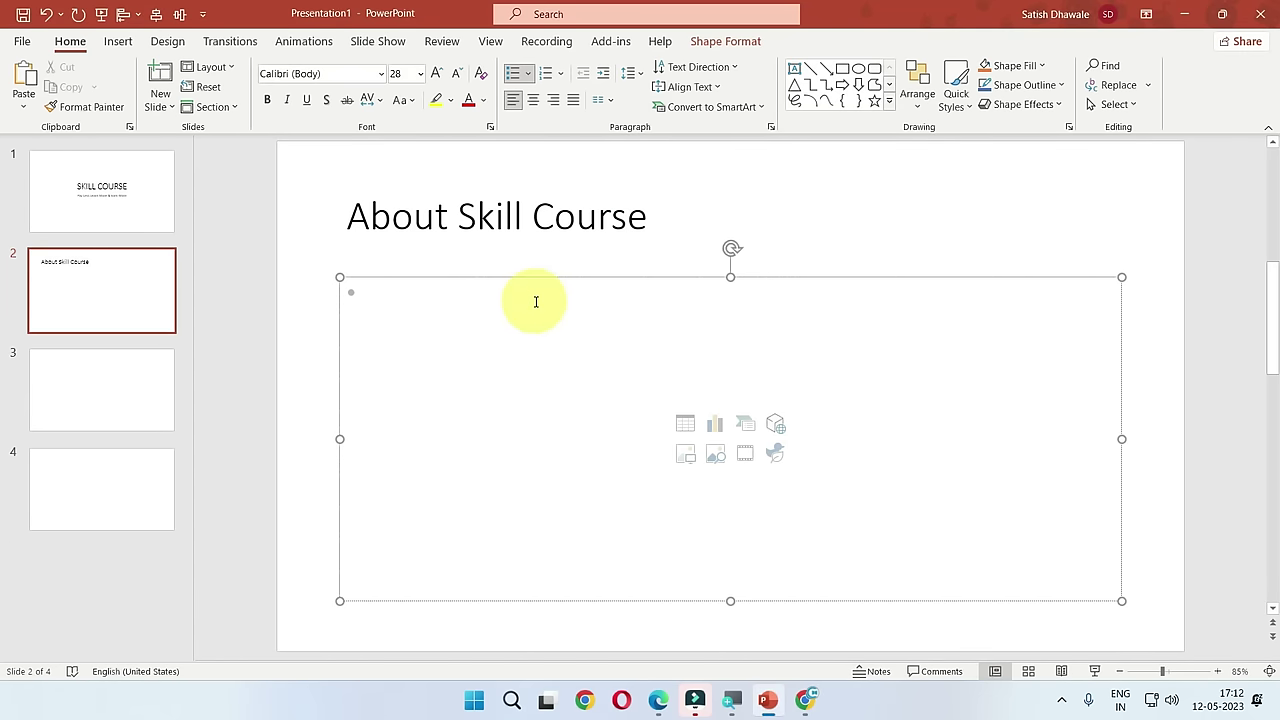
{"action": "type", "text": "Skill Course Provides Online Computer Education to the students through Pre Recorded Videos"}
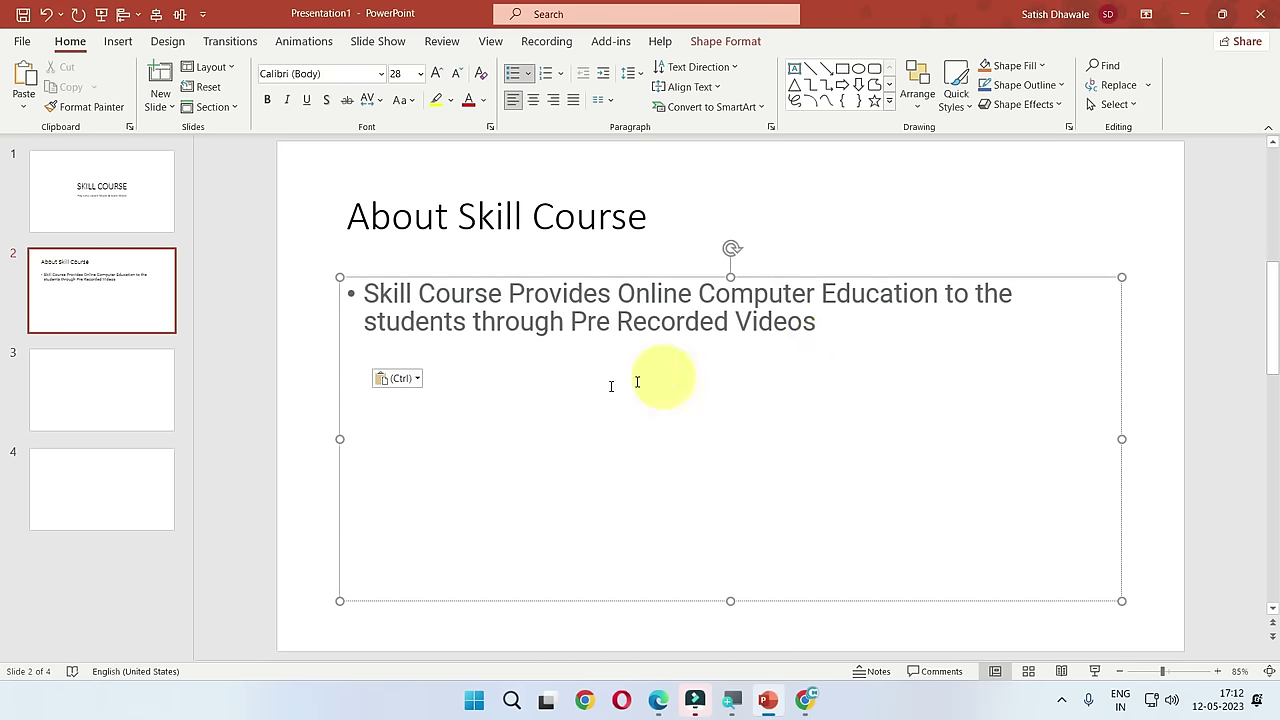
Step: Copy the welcome paragraph from Google Play onto slide 2 and add a new bullet after 'Videos'
{"action": "key", "text": "alt+Tab"}
{"action": "left_click_drag", "start_coordinate": [90, 538], "coordinate": [635, 595]}
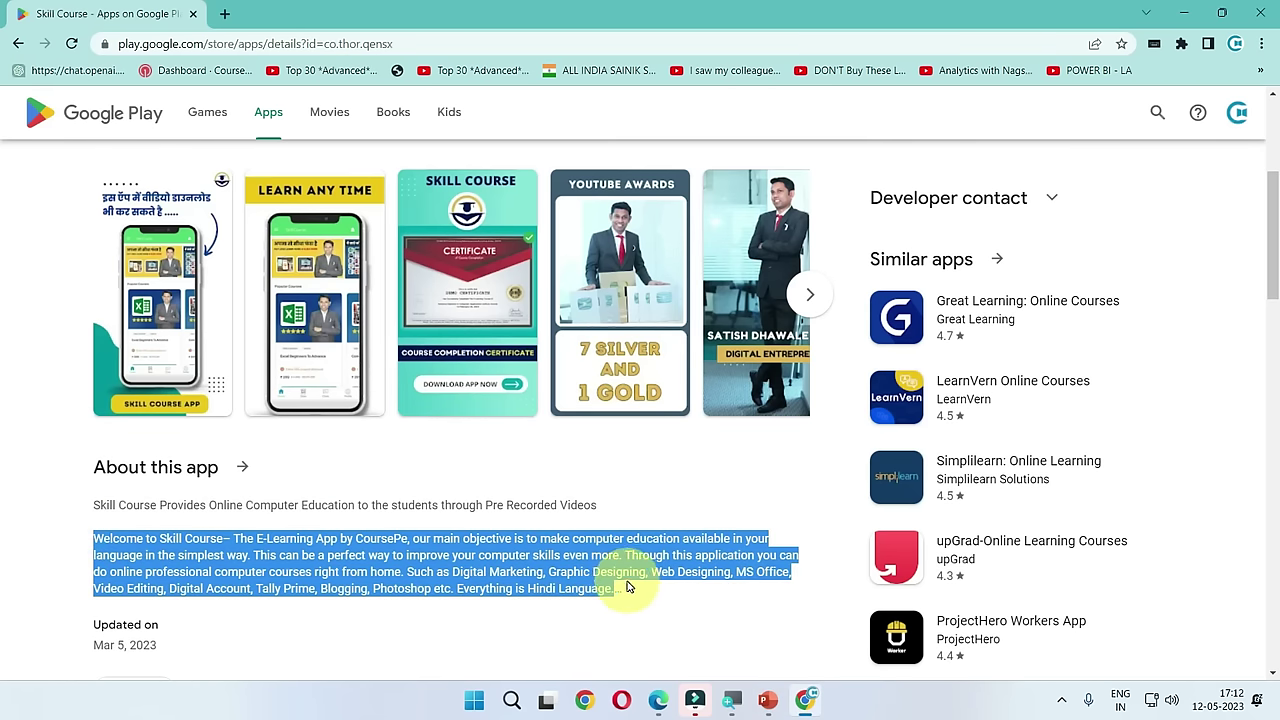
{"action": "key", "text": "ctrl+c"}
{"action": "key", "text": "alt+Tab"}
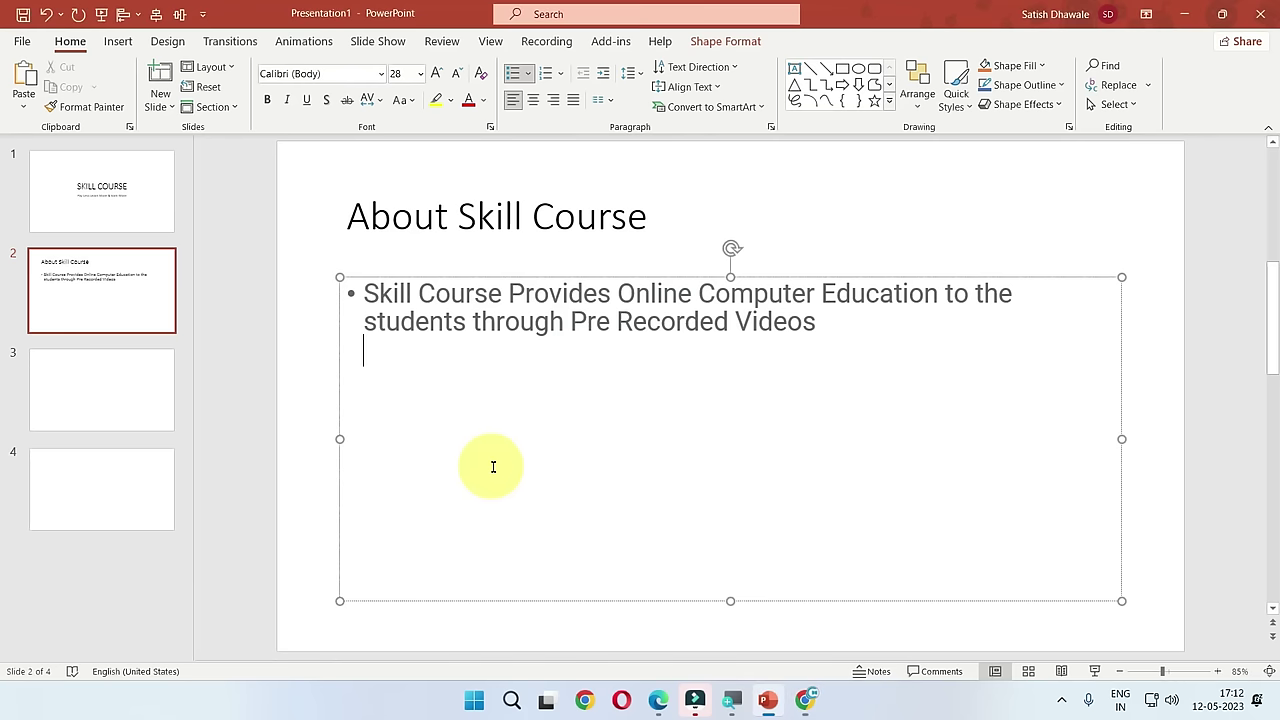
{"action": "key", "text": "ctrl+v"}
{"action": "left_click", "coordinate": [849, 329]}
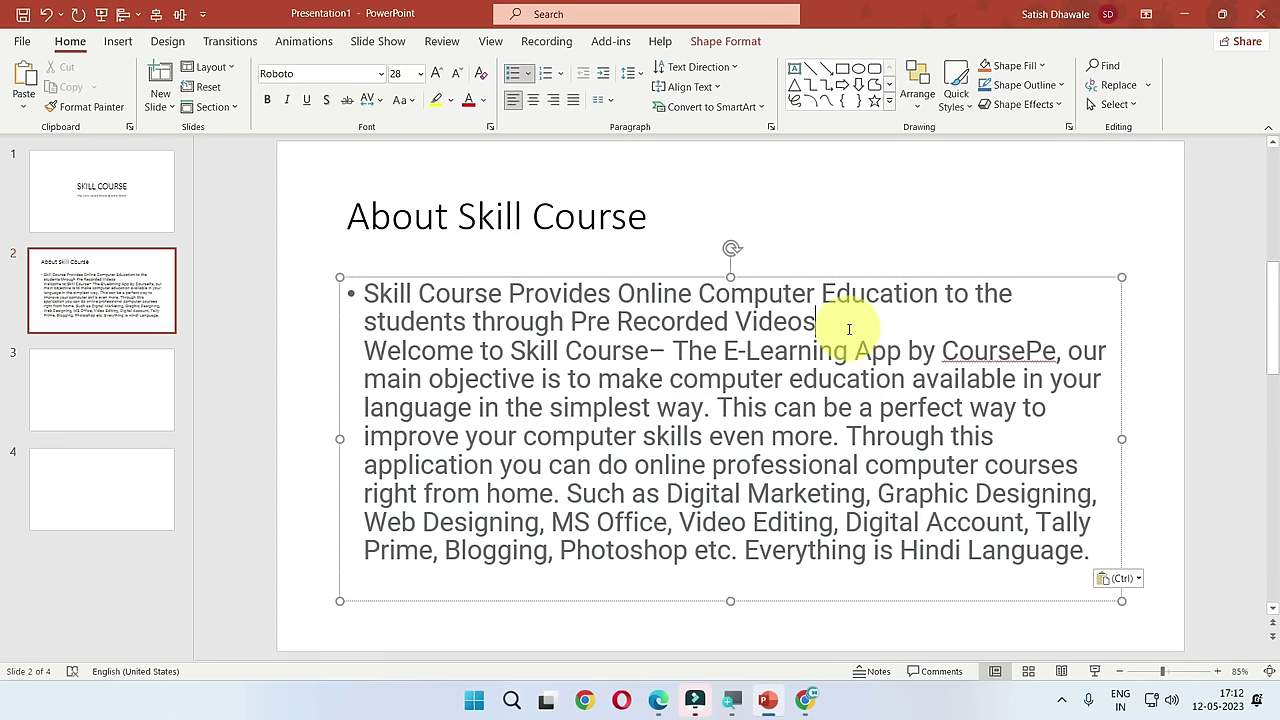
{"action": "key", "text": "Return"}
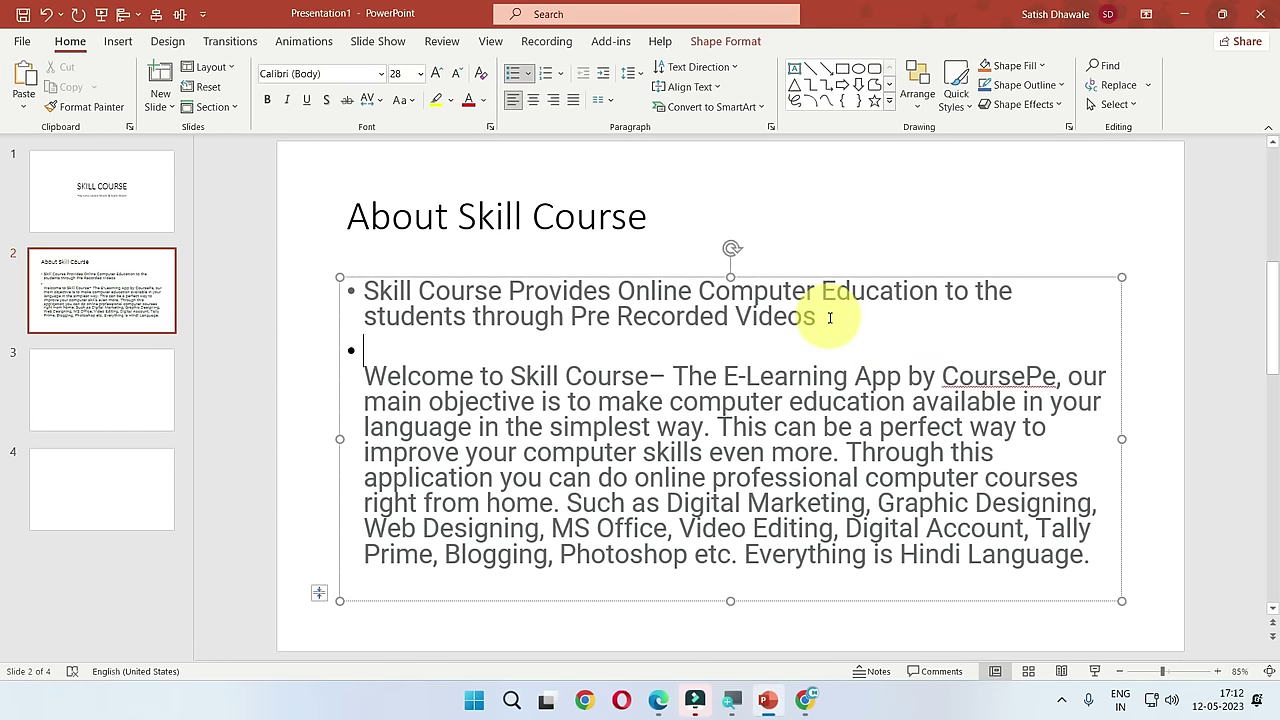
Step: Clear the pasted web formatting from all slide 2 body text, leaving Calibri (Body) 28
{"action": "triple_click", "coordinate": [812, 398]}
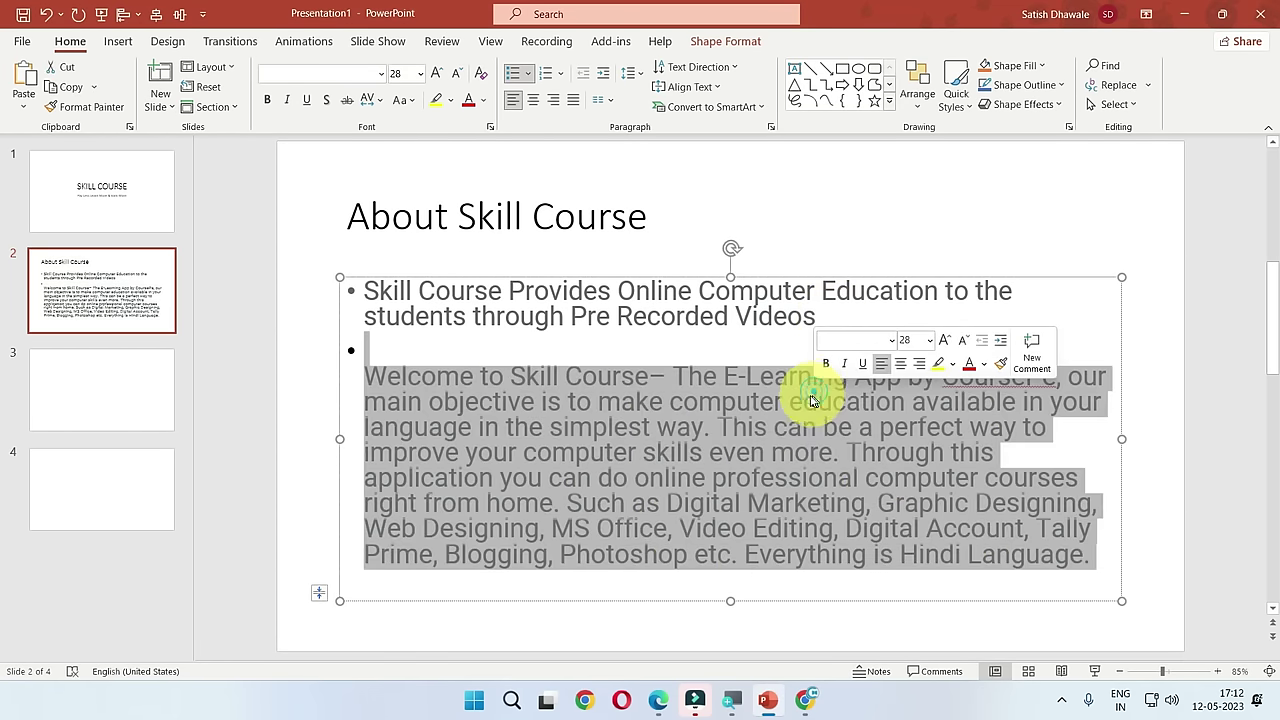
{"action": "key", "text": "ctrl+a"}
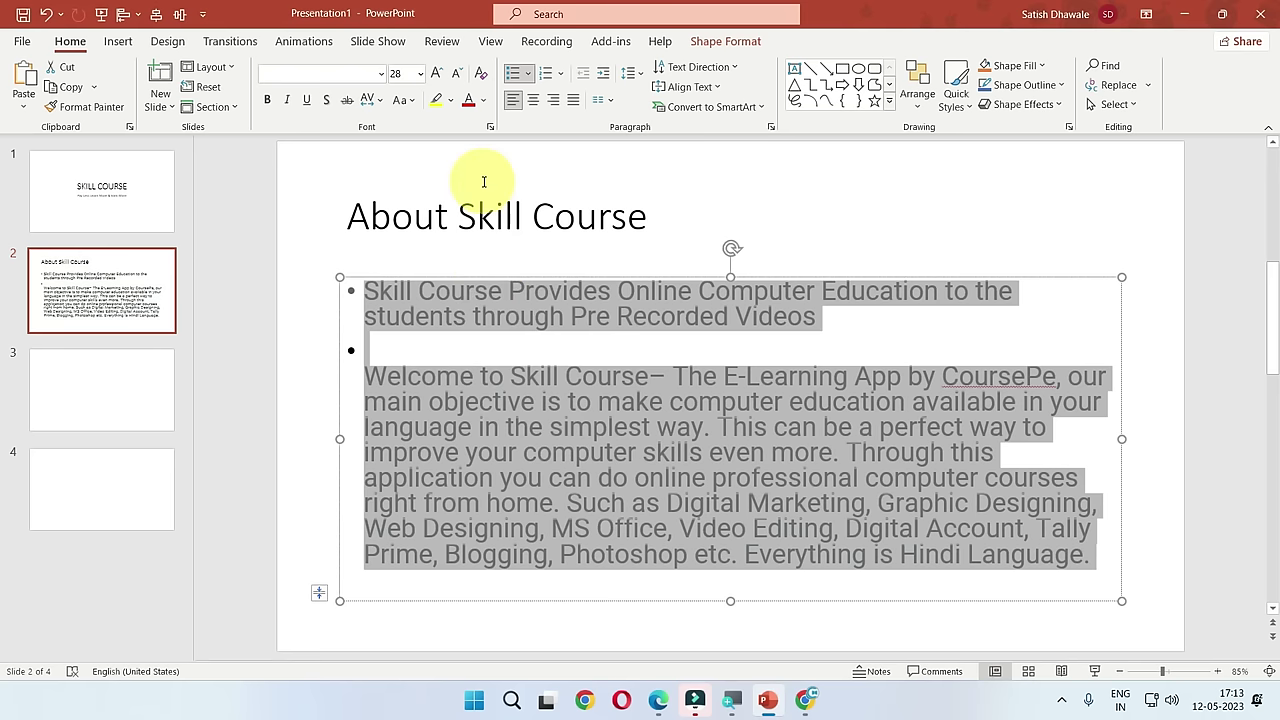
{"action": "left_click", "coordinate": [62, 44]}
{"action": "left_click", "coordinate": [478, 80]}
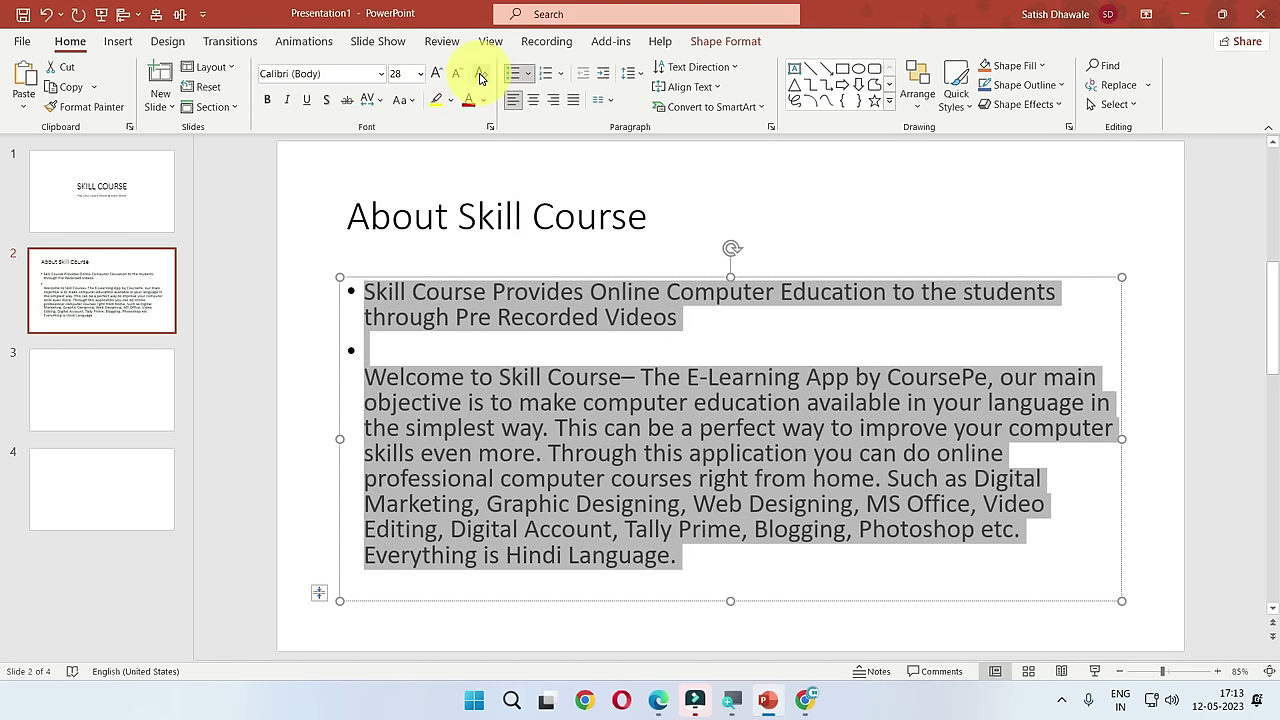
{"action": "left_click", "coordinate": [640, 466]}
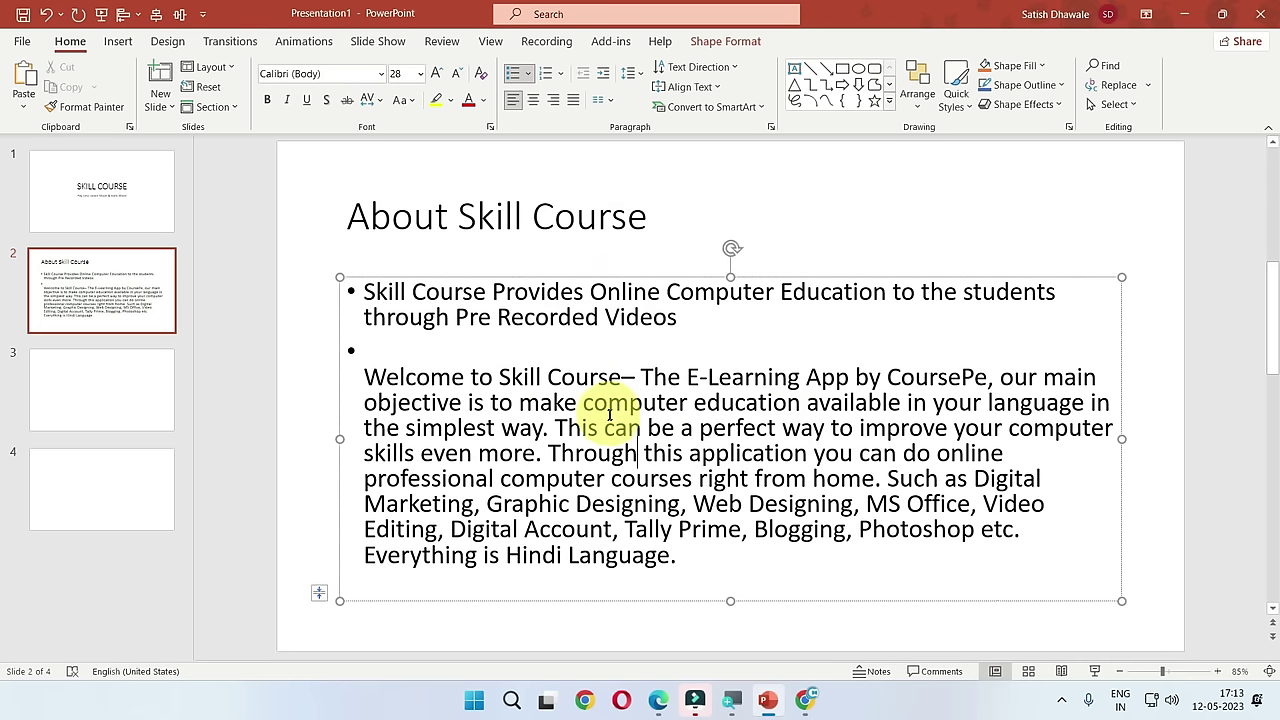
Step: Title slide 3 'Founder of Skill Course'
{"action": "left_click", "coordinate": [137, 409]}
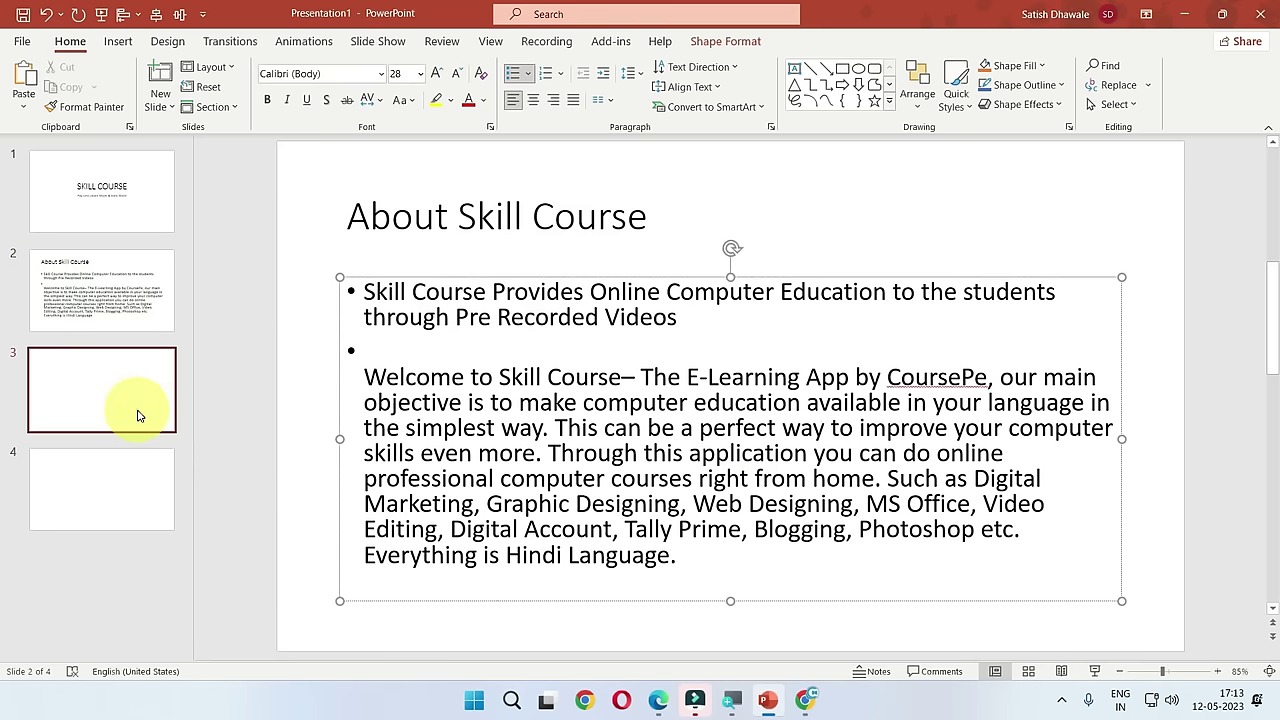
{"action": "left_click", "coordinate": [482, 231]}
{"action": "type", "text": "ound"}
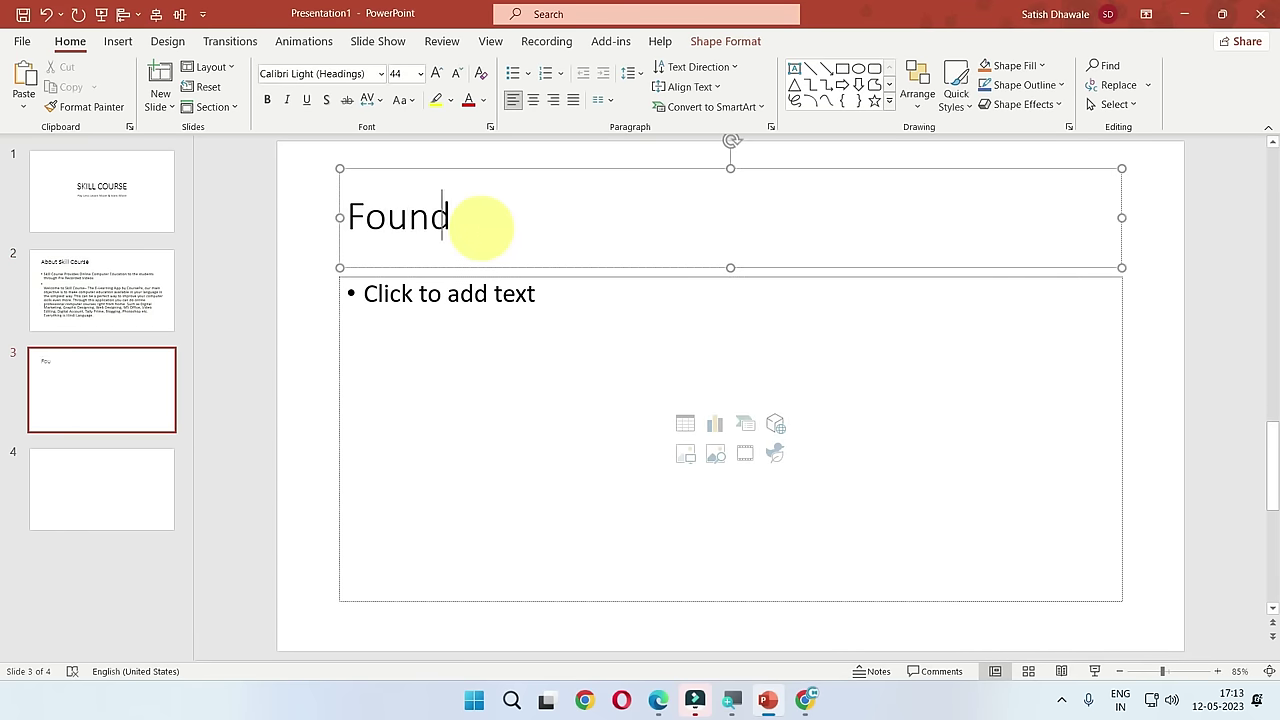
{"action": "type", "text": "er of Skill Course"}
Step: Paste the founder biography into slide 3's body and clear its formatting to Calibri 28
{"action": "key", "text": "ctrl+Return"}
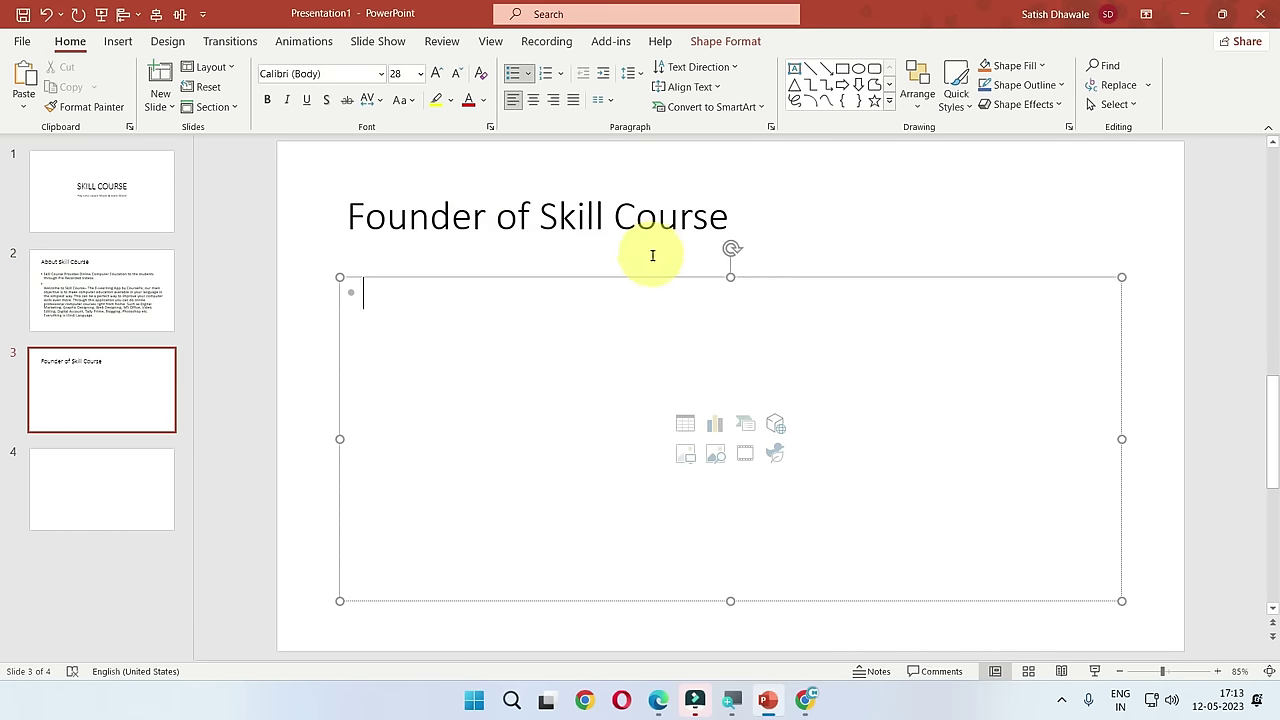
{"action": "key", "text": "ctrl+v"}
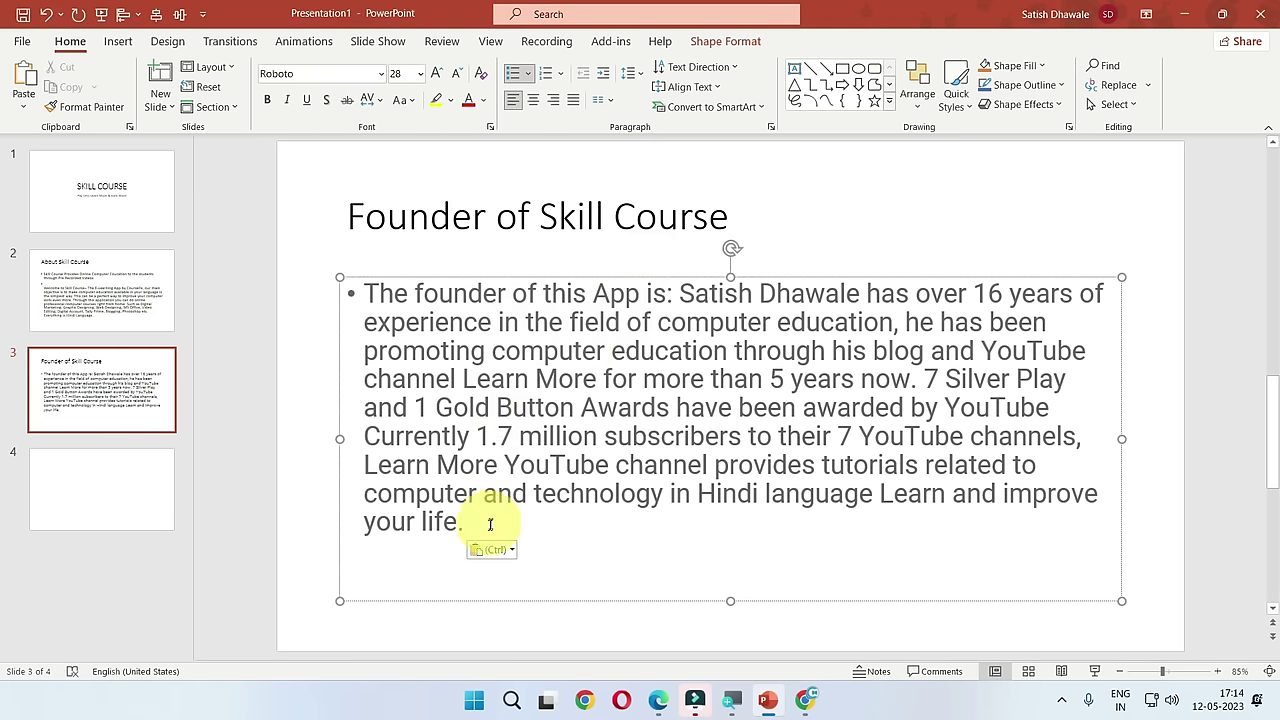
{"action": "left_click_drag", "start_coordinate": [465, 522], "coordinate": [355, 290]}
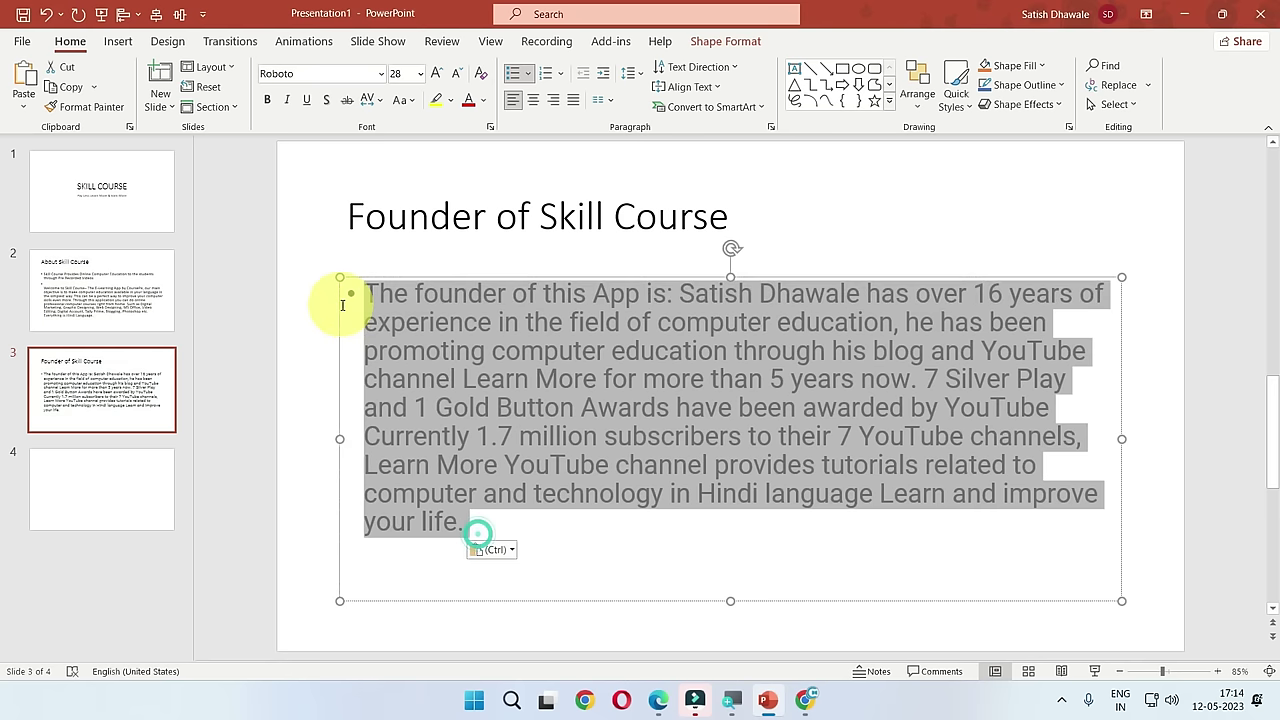
{"action": "left_click", "coordinate": [481, 76]}
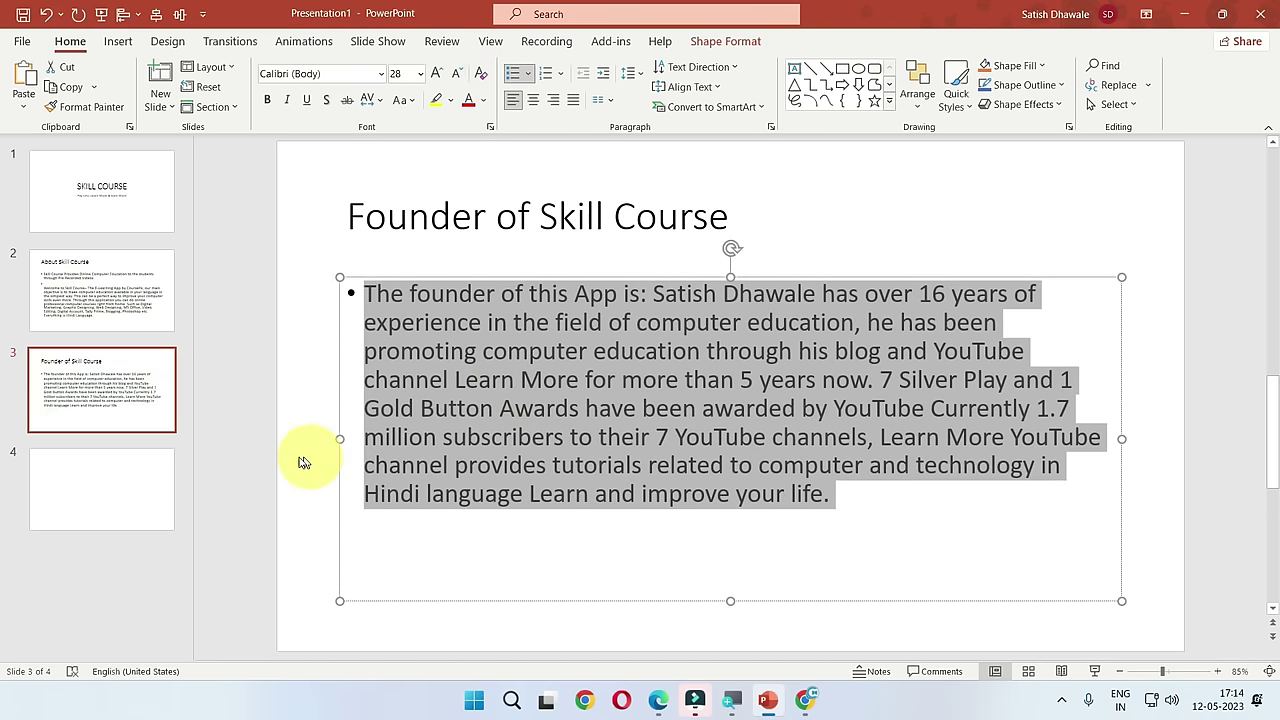
{"action": "left_click", "coordinate": [118, 510]}
Step: Give blank slide 4 the Title and Content layout and title it 'Features'
{"action": "left_click", "coordinate": [117, 320]}
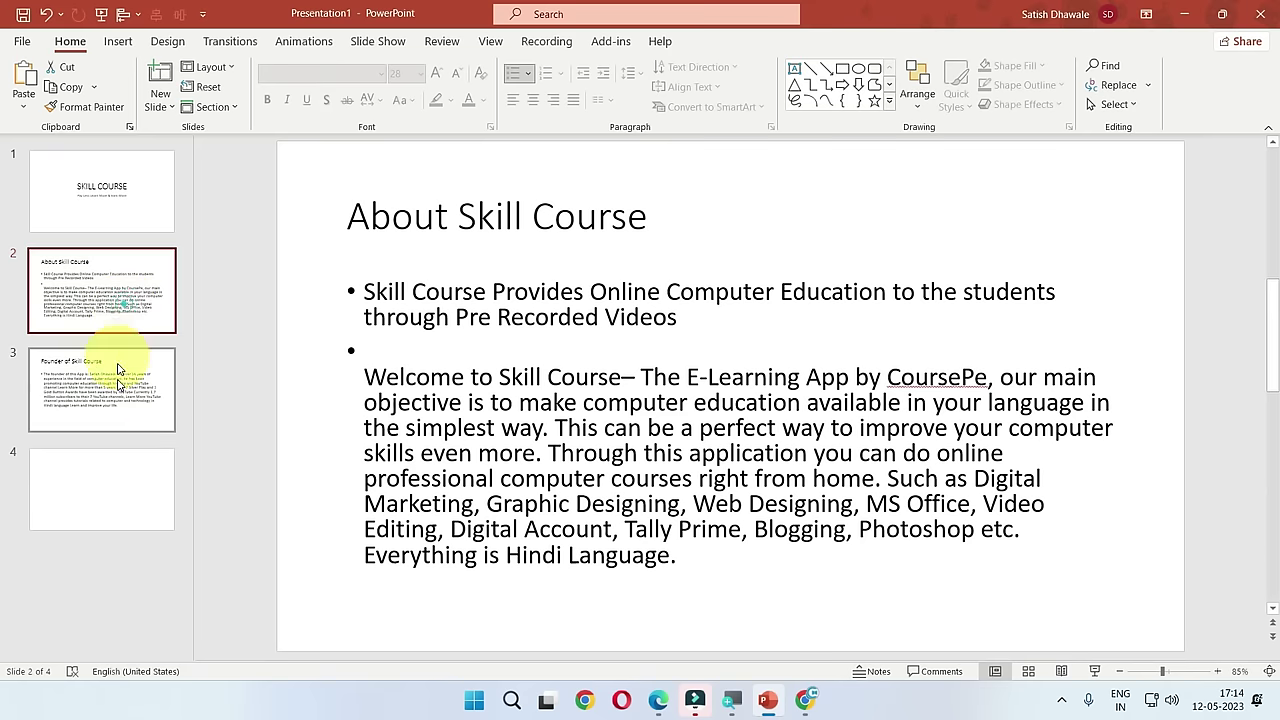
{"action": "left_click", "coordinate": [117, 411]}
{"action": "left_click", "coordinate": [123, 495]}
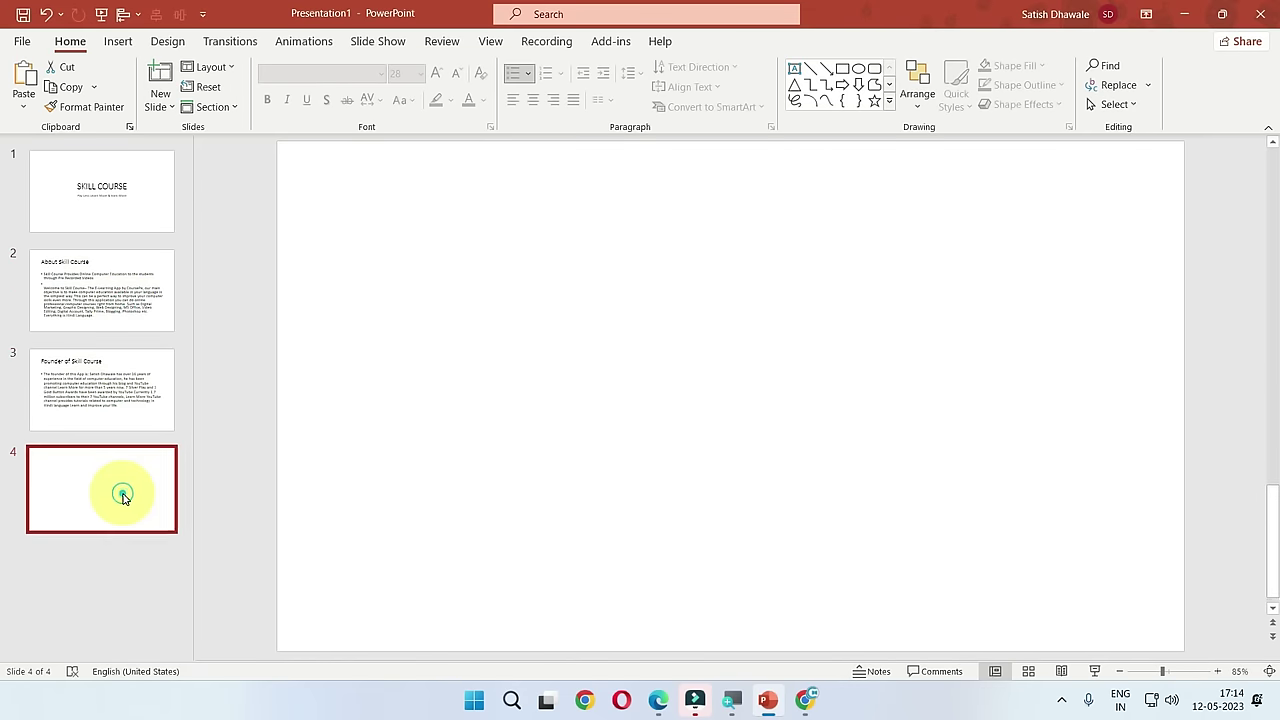
{"action": "left_click", "coordinate": [118, 312]}
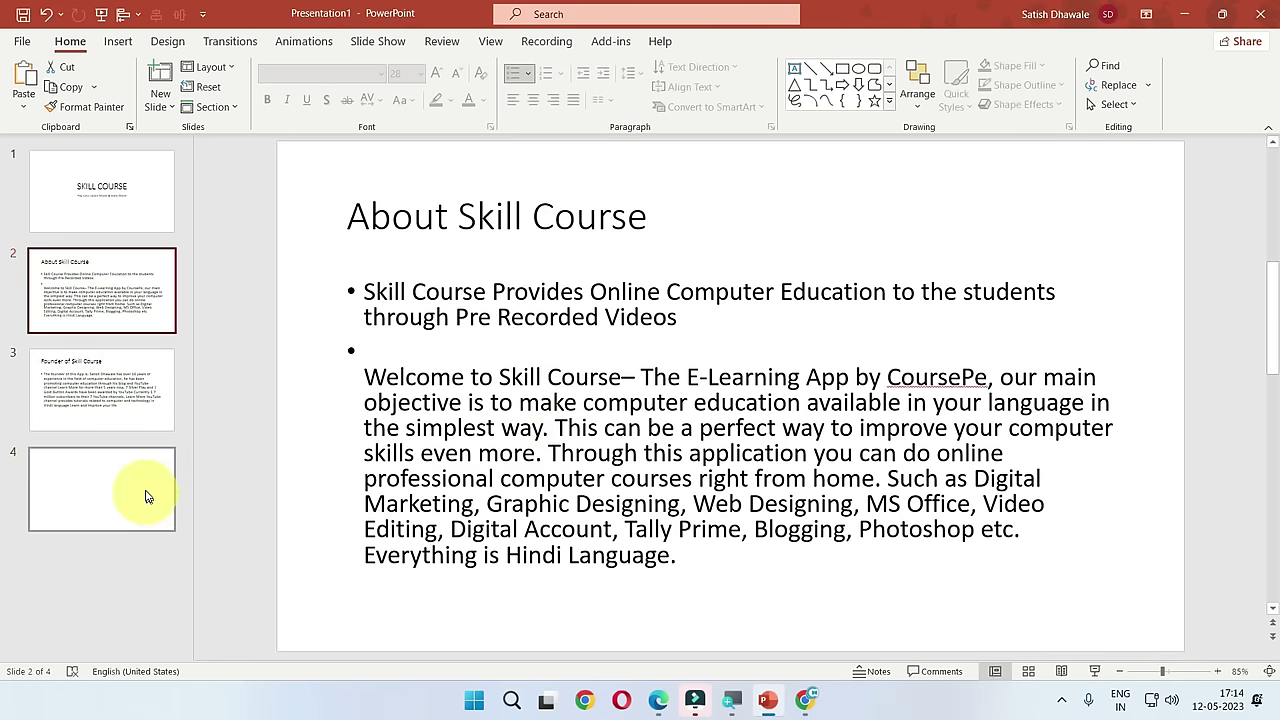
{"action": "left_click", "coordinate": [145, 495]}
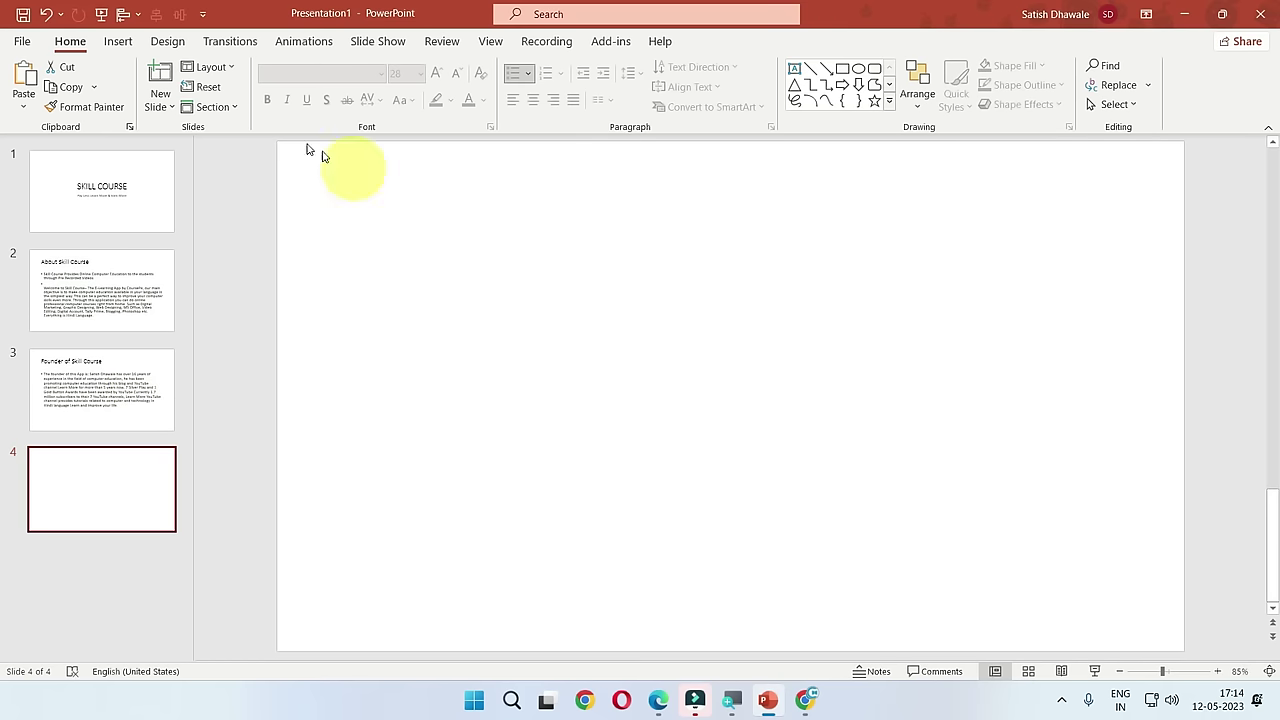
{"action": "left_click", "coordinate": [227, 70]}
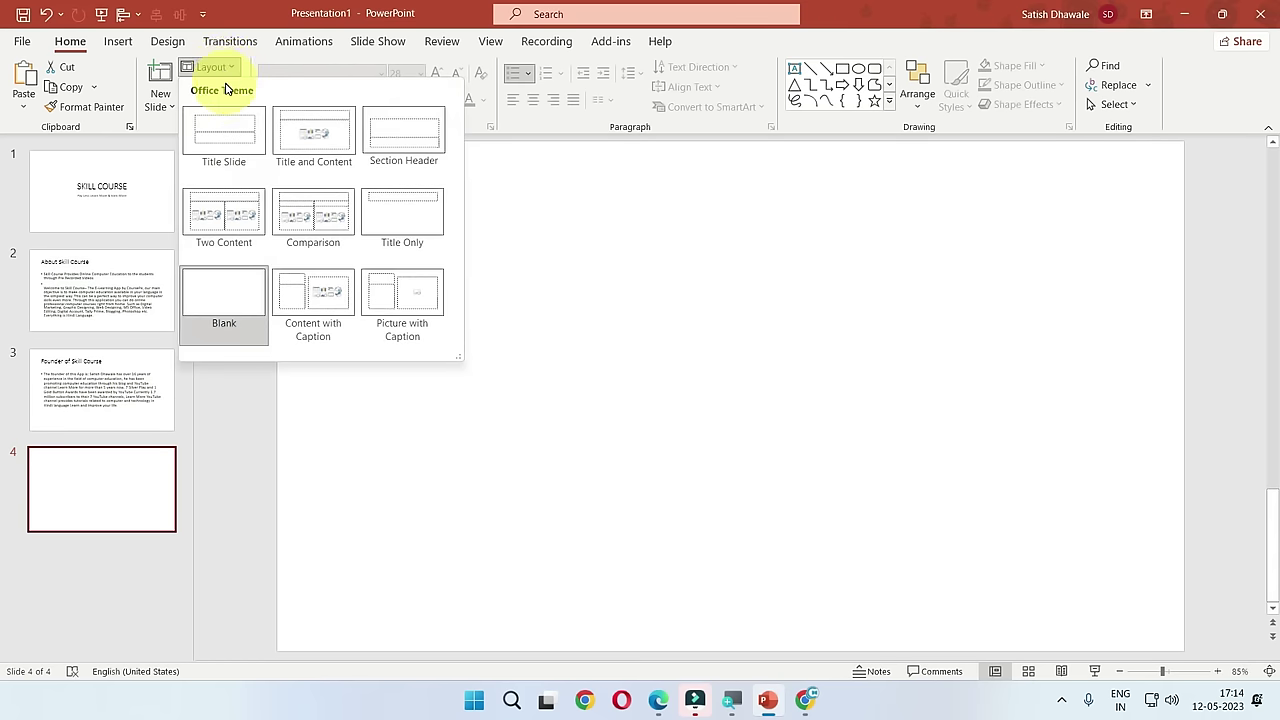
{"action": "left_click", "coordinate": [335, 142]}
{"action": "left_click", "coordinate": [512, 217]}
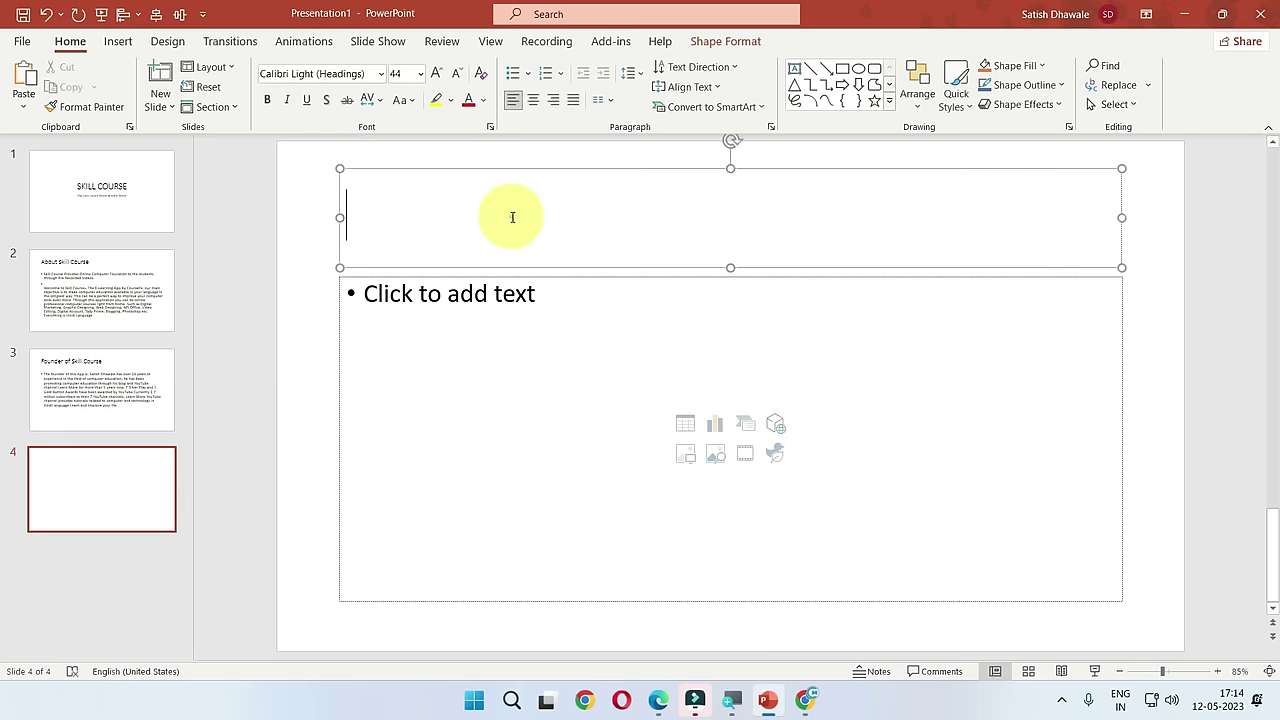
{"action": "type", "text": "Features"}
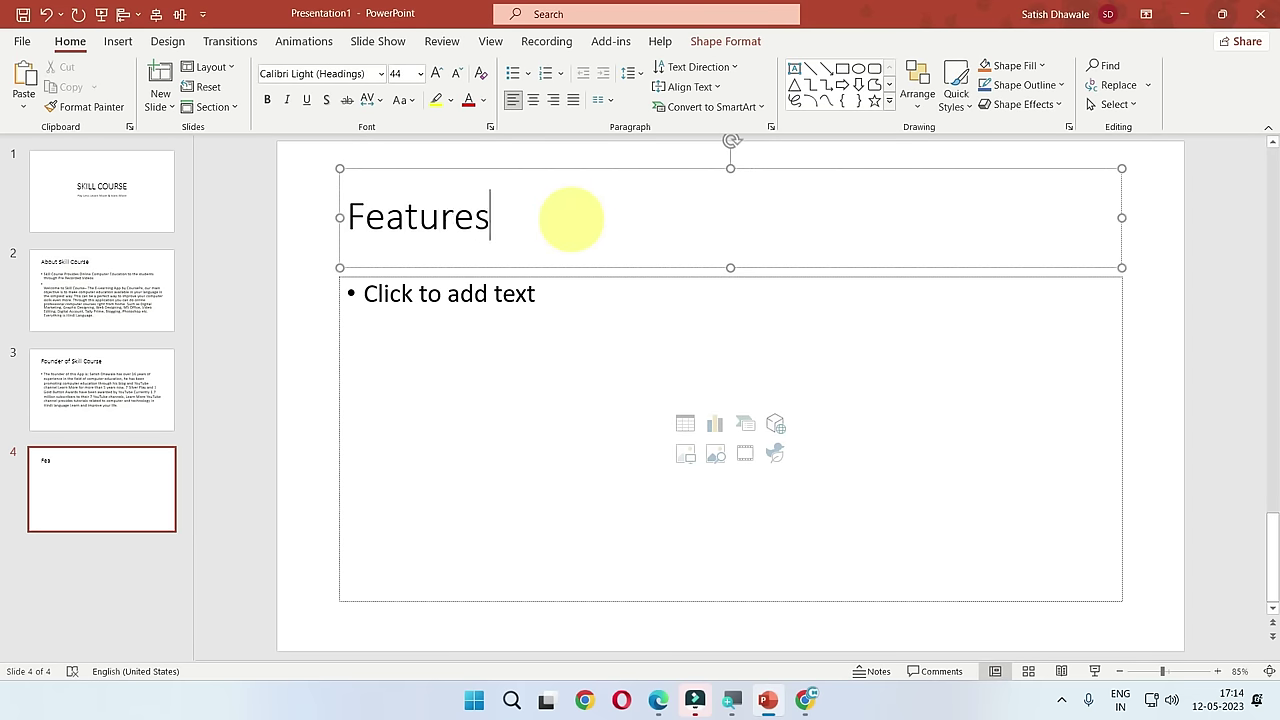
{"action": "left_click", "coordinate": [434, 306]}
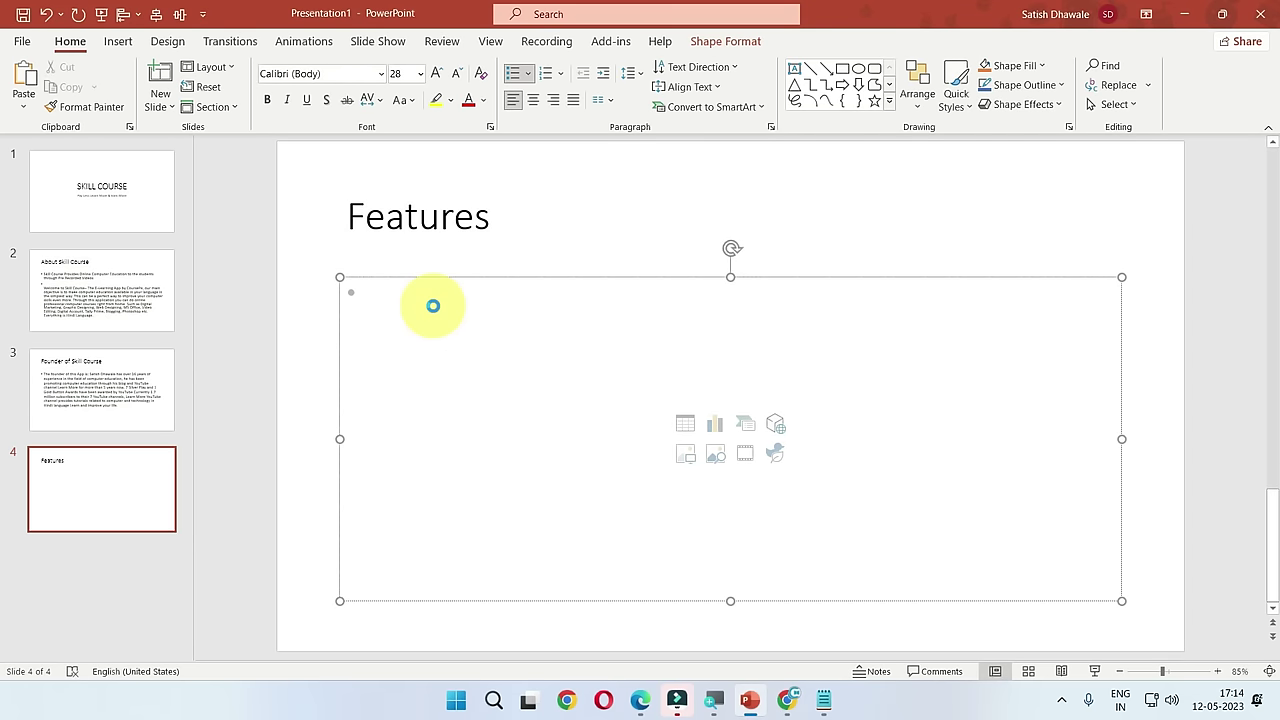
Step: Paste the 'App Features' list with four Hindi feature bullets into slide 4's body
{"action": "key", "text": "ctrl+v"}
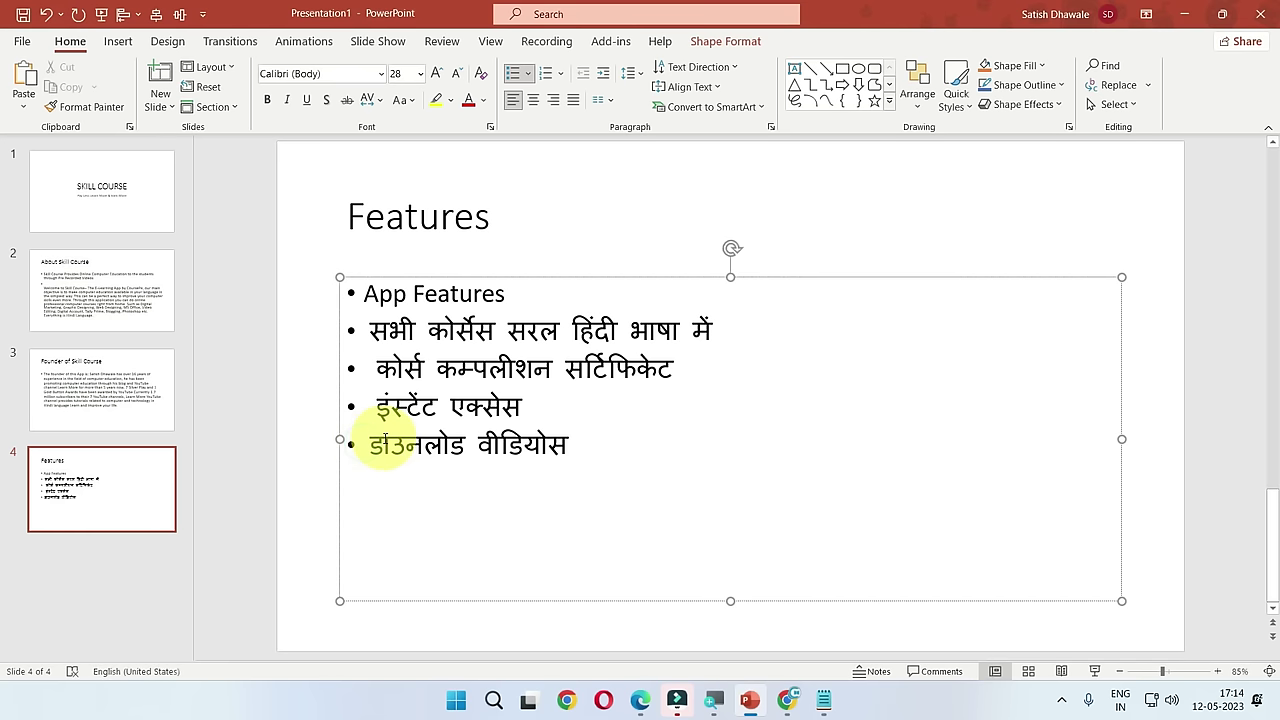
{"action": "left_click", "coordinate": [375, 330]}
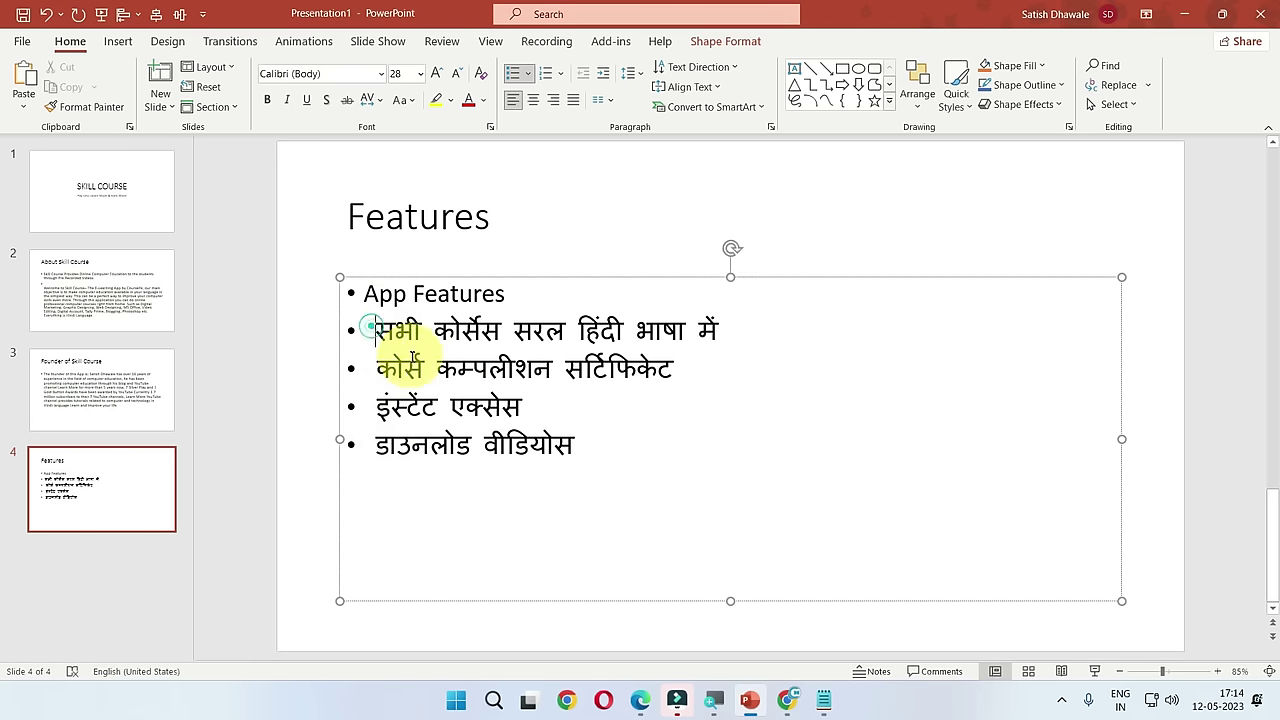
{"action": "left_click", "coordinate": [126, 500]}
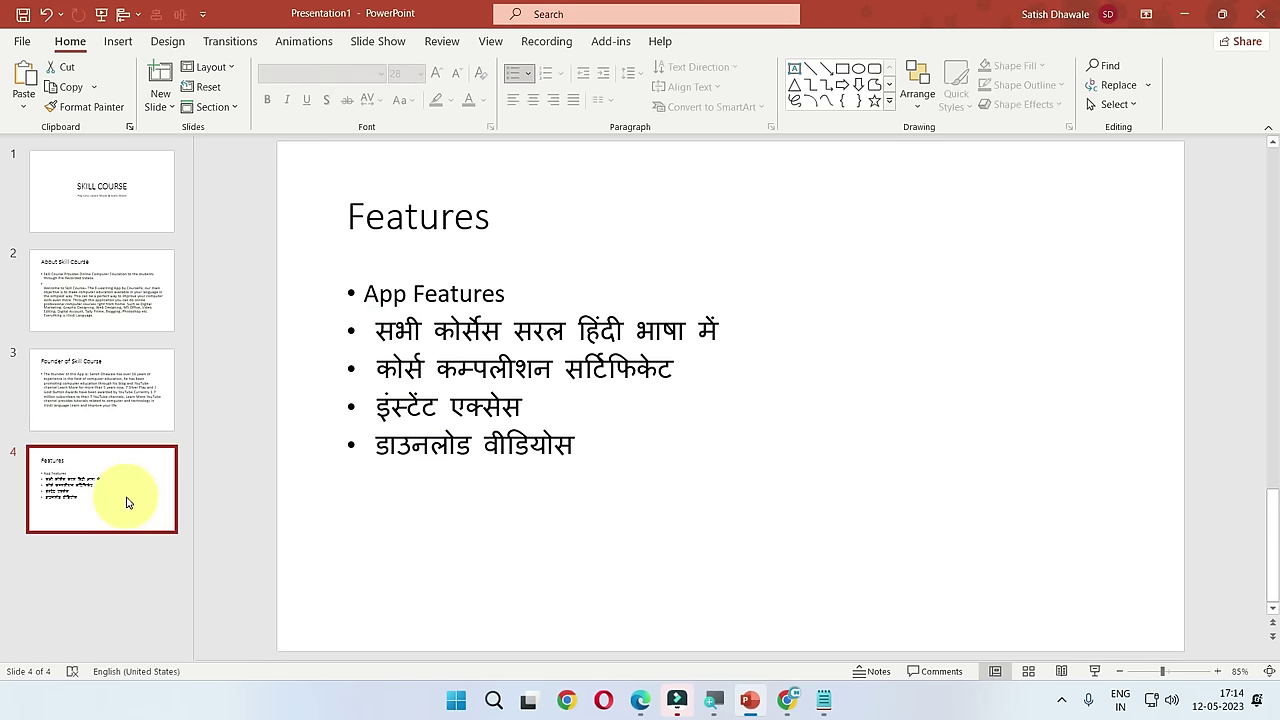
{"action": "key", "text": "ctrl+d"}
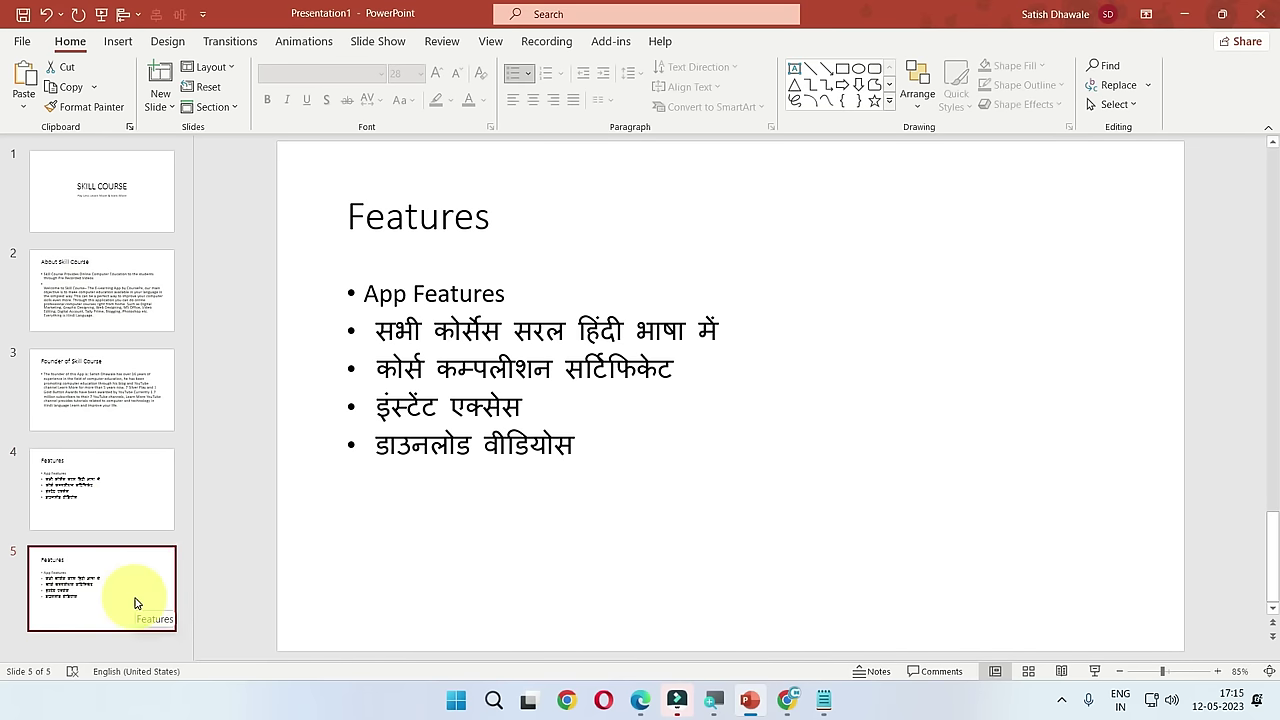
{"action": "key", "text": "Delete"}
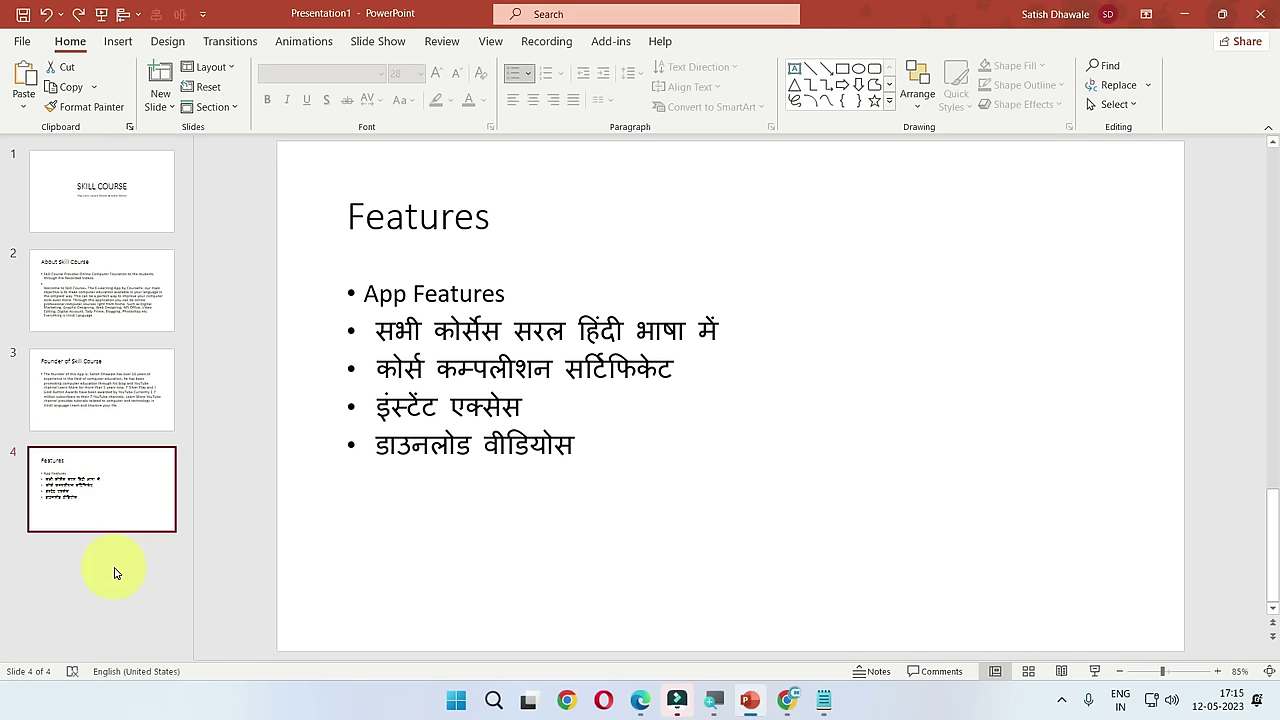
Step: Duplicate the Features slide to create a new slide 5
{"action": "left_click", "coordinate": [160, 105]}
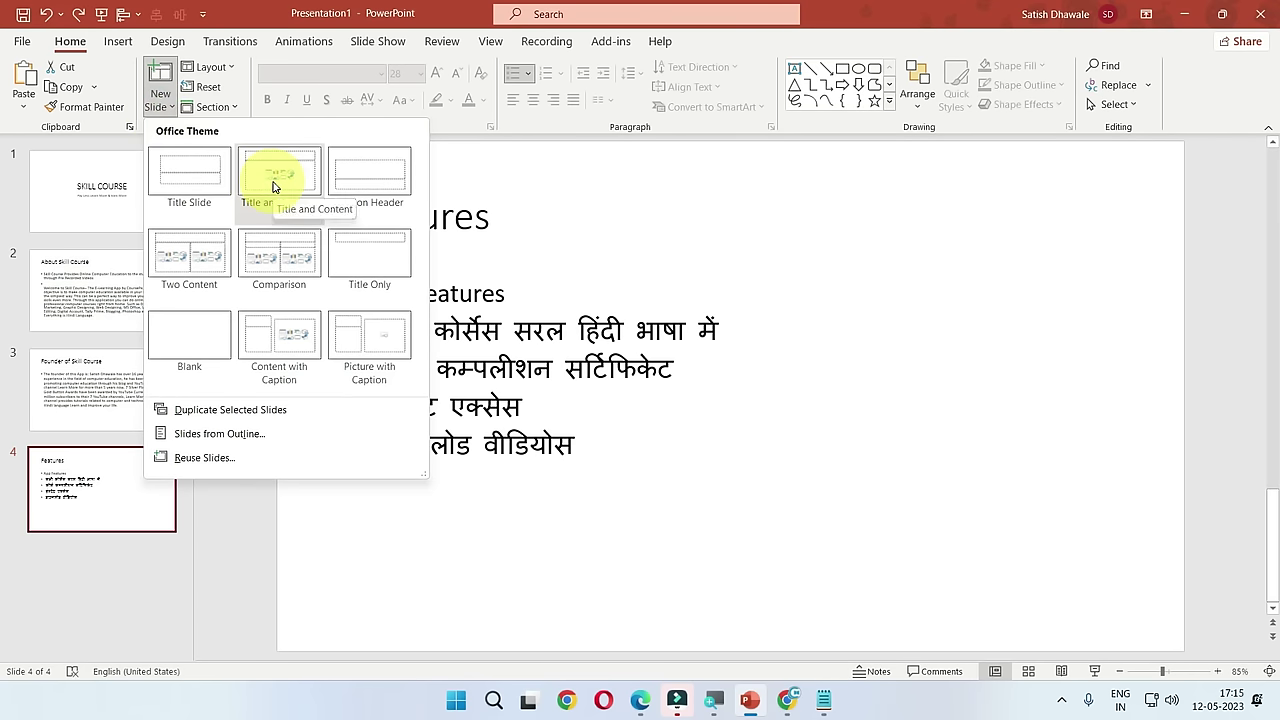
{"action": "left_click", "coordinate": [110, 512]}
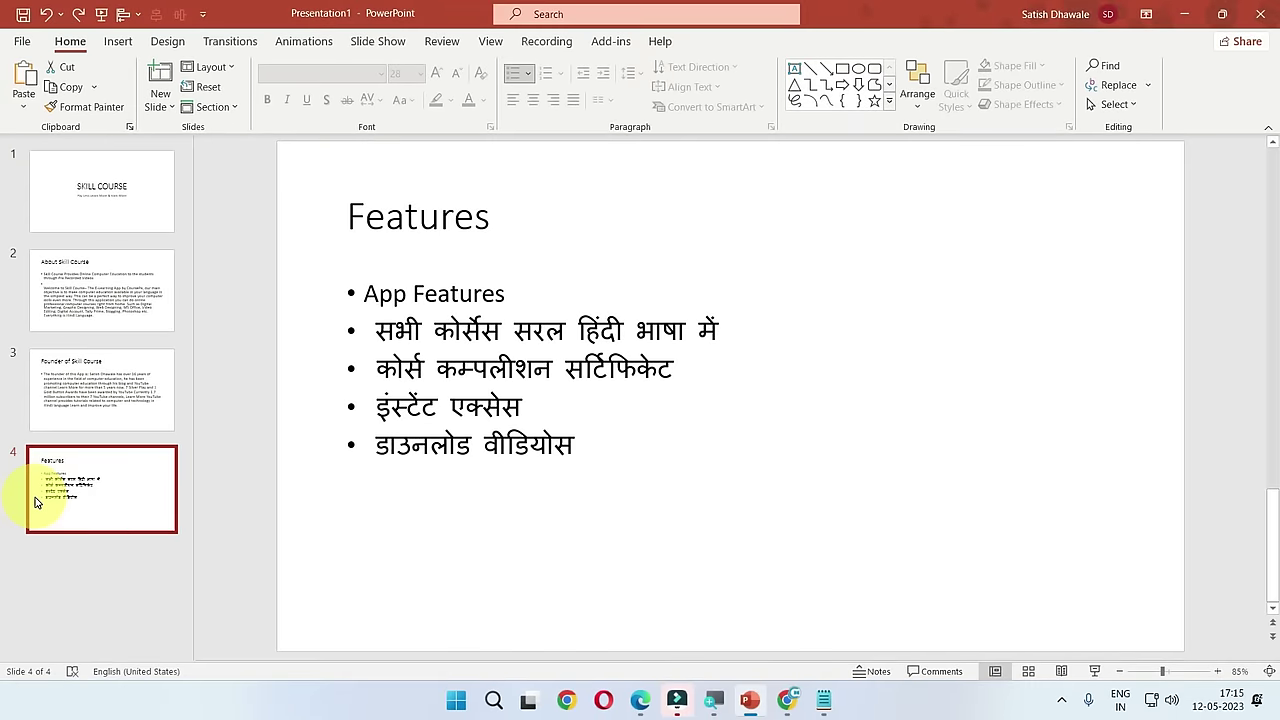
{"action": "key", "text": "ctrl+d"}
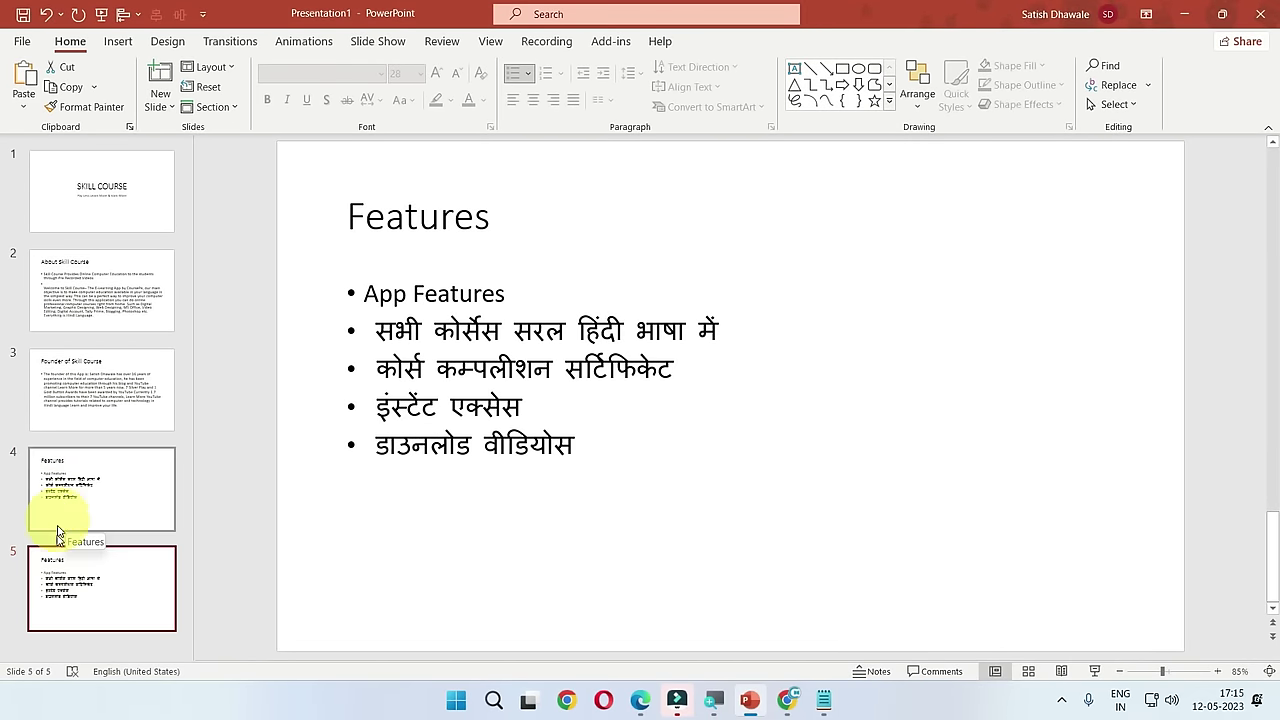
{"action": "left_click", "coordinate": [65, 497]}
{"action": "left_click", "coordinate": [65, 580]}
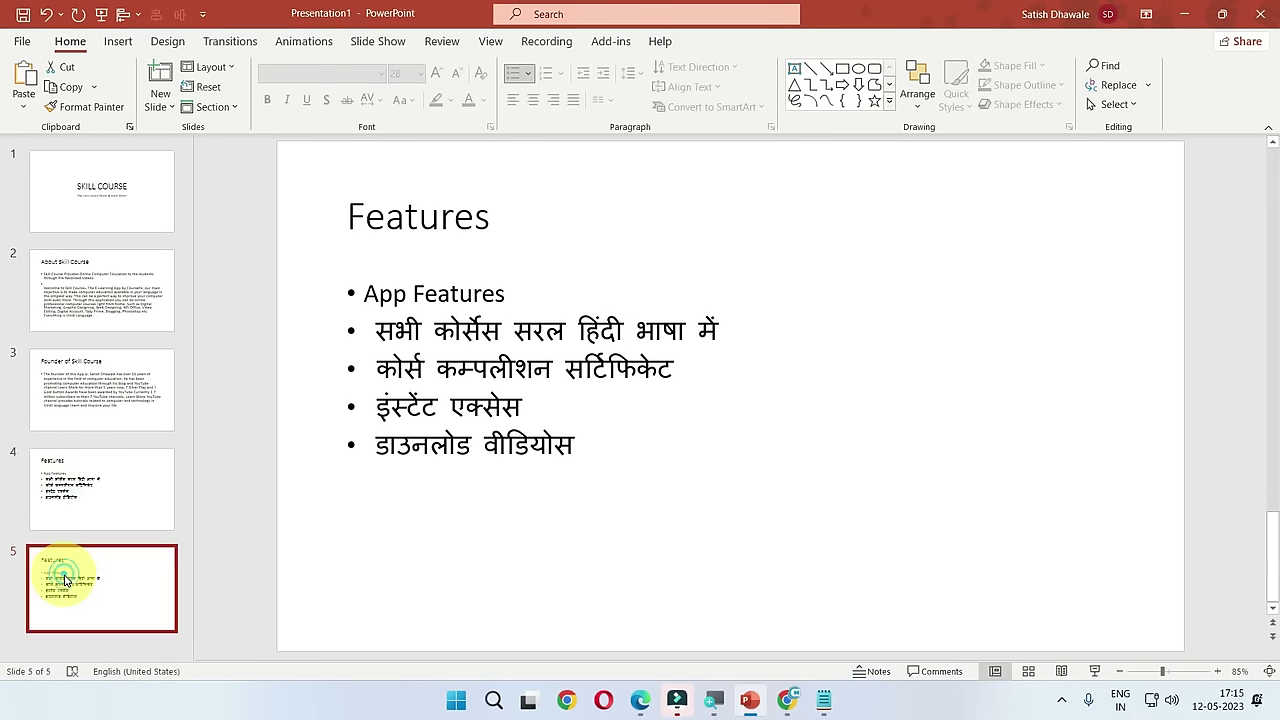
Step: Retitle slide 5 'Customer Feedback' and delete all of its bullet text
{"action": "double_click", "coordinate": [422, 218]}
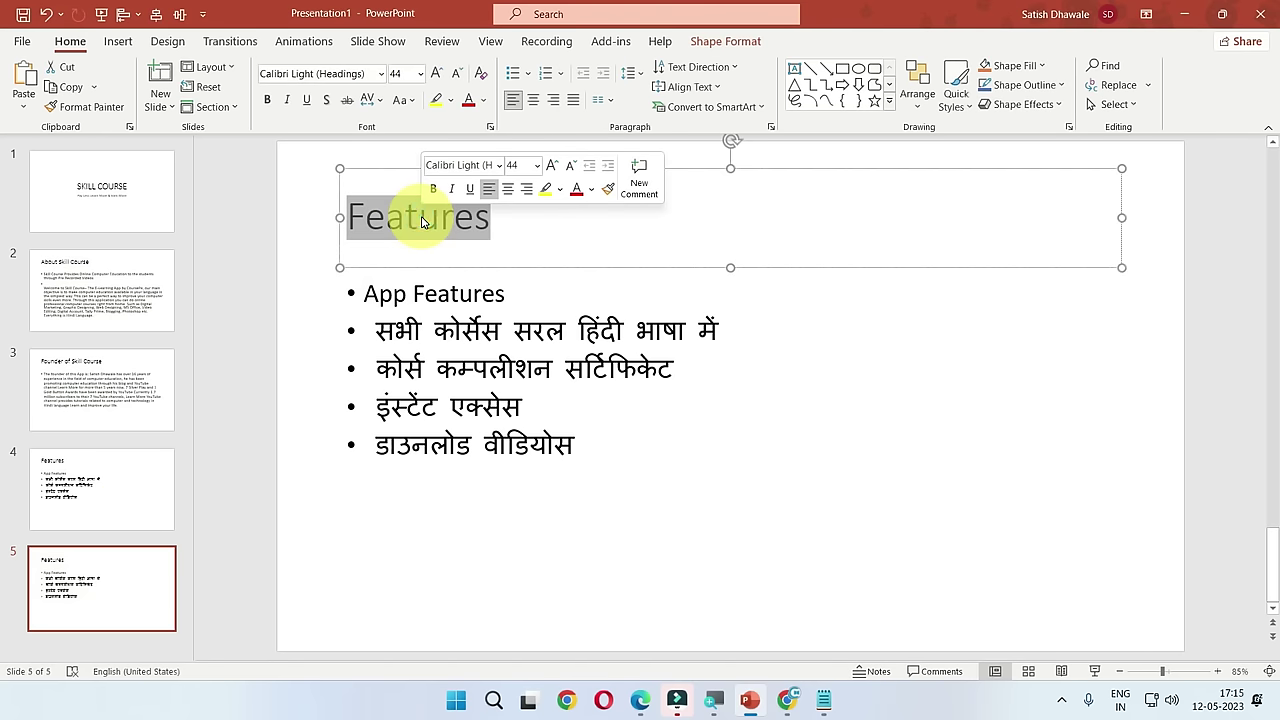
{"action": "type", "text": "Customer Feedback"}
{"action": "left_click_drag", "start_coordinate": [371, 216], "coordinate": [755, 214]}
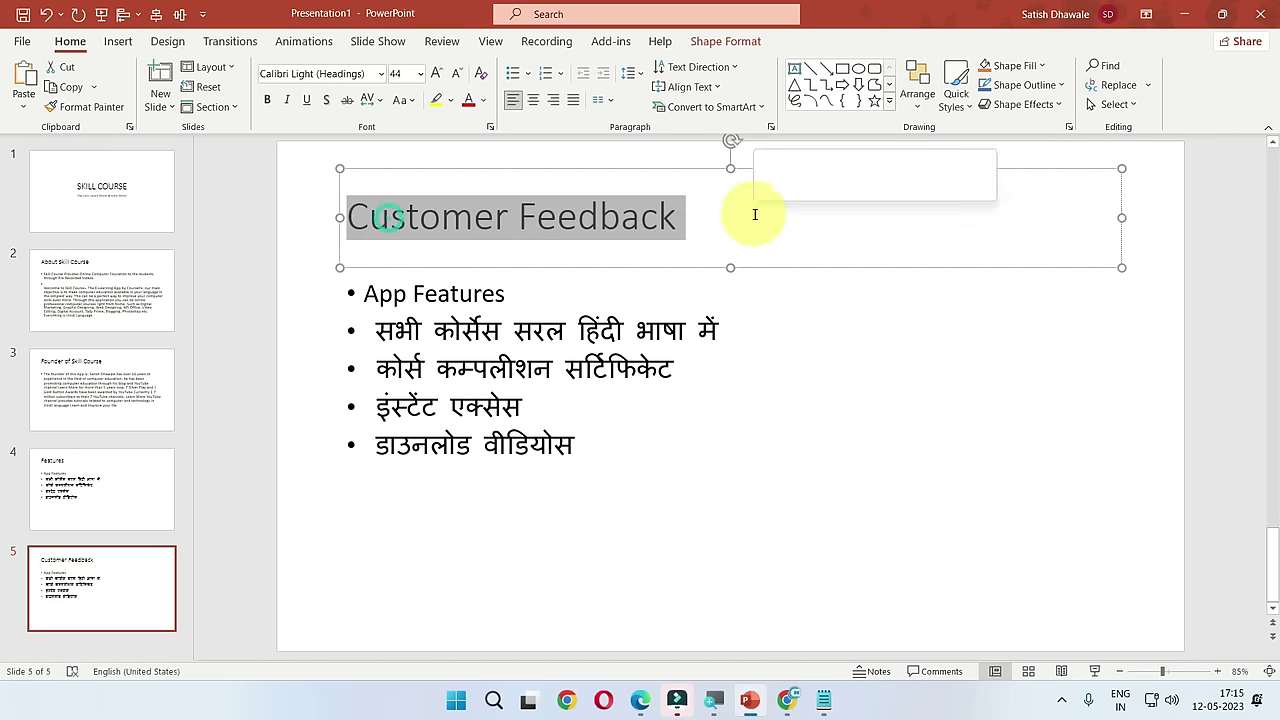
{"action": "left_click", "coordinate": [475, 408]}
{"action": "left_click_drag", "start_coordinate": [623, 463], "coordinate": [337, 297]}
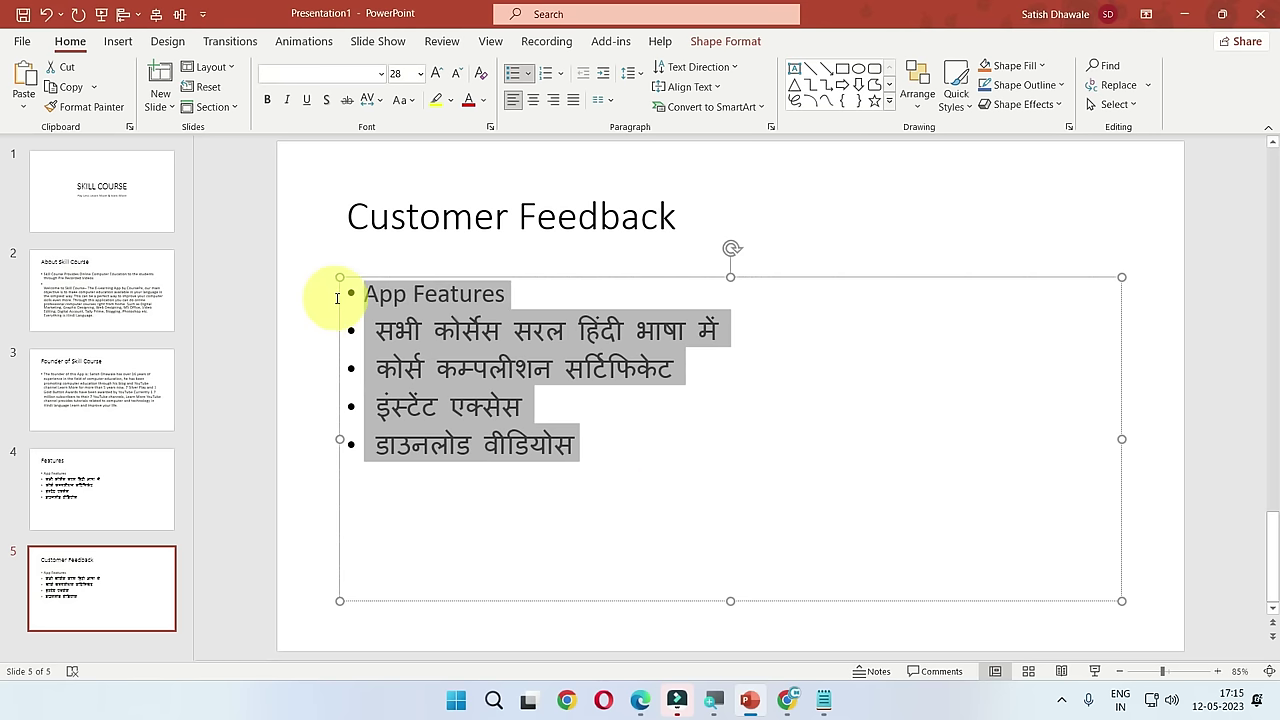
{"action": "key", "text": "BackSpace"}
{"action": "left_click", "coordinate": [320, 326]}
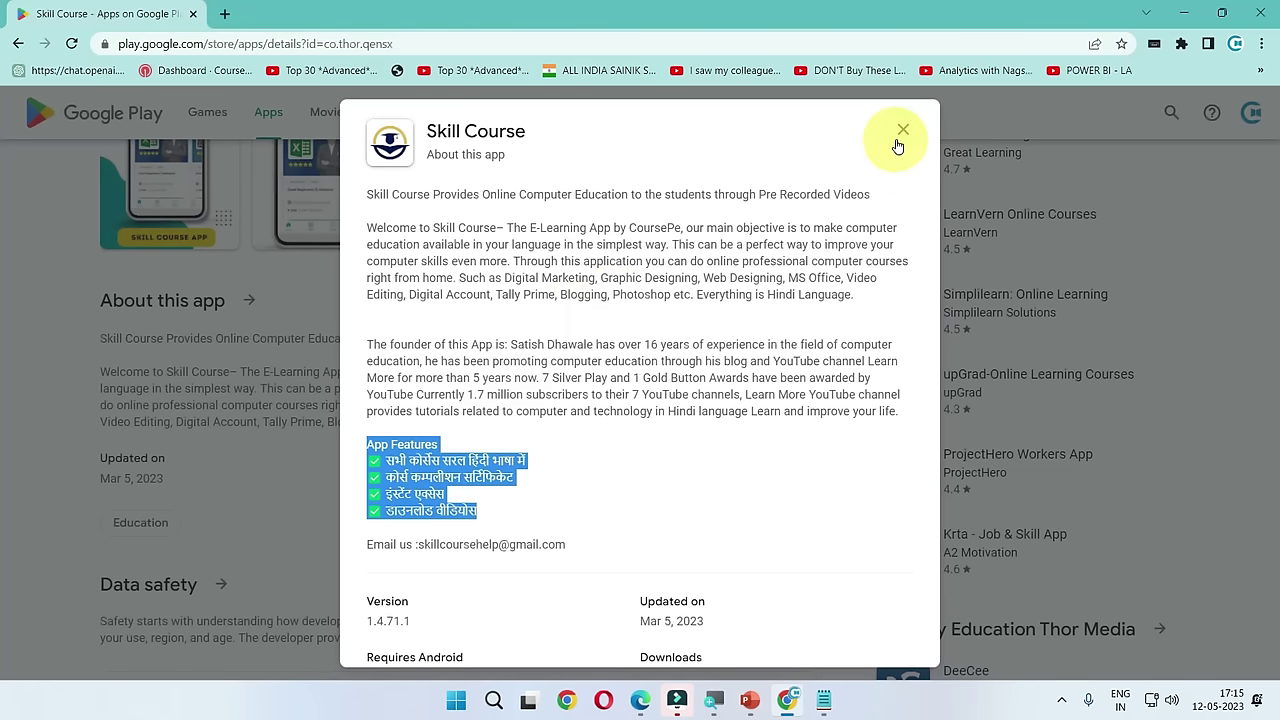
Step: Read the first Skill Course review on Google Play, then return to PowerPoint
{"action": "left_click", "coordinate": [903, 132]}
{"action": "scroll", "coordinate": [365, 345], "scroll_direction": "up", "scroll_amount": 5}
{"action": "scroll", "coordinate": [360, 362], "scroll_direction": "down", "scroll_amount": 5}
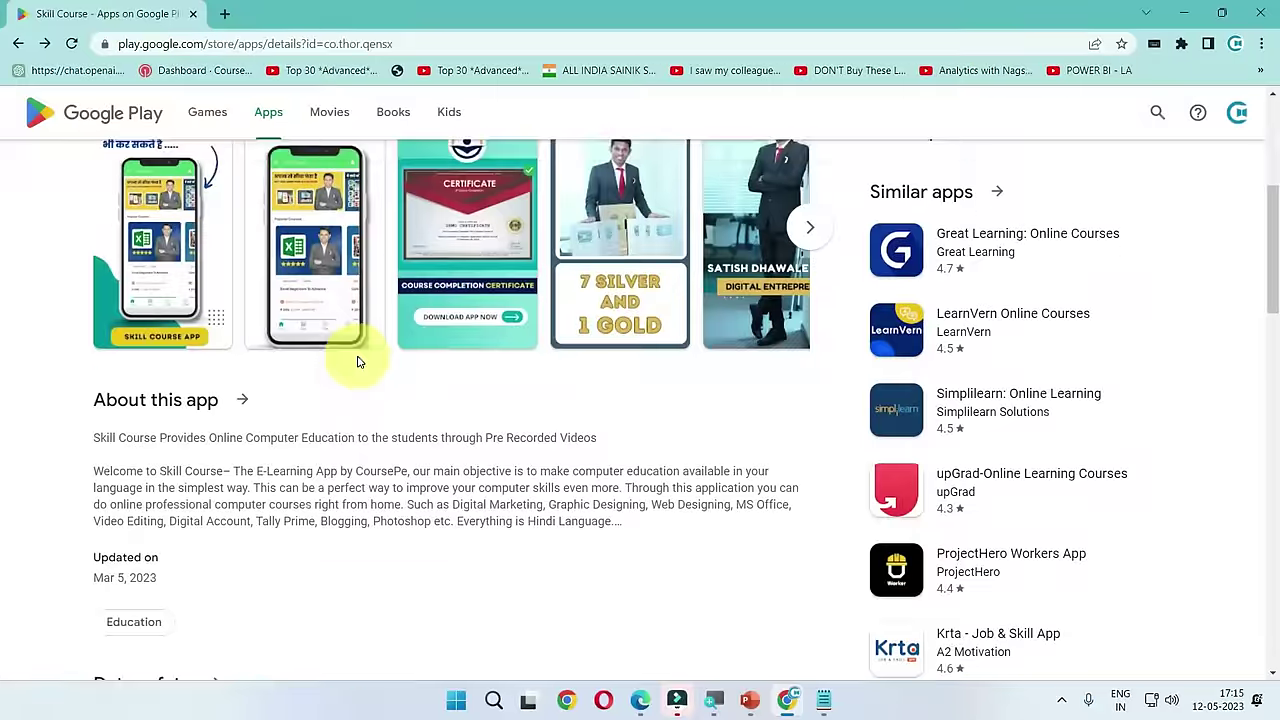
{"action": "scroll", "coordinate": [355, 370], "scroll_direction": "down", "scroll_amount": 2}
{"action": "scroll", "coordinate": [348, 372], "scroll_direction": "down", "scroll_amount": 2}
{"action": "scroll", "coordinate": [347, 369], "scroll_direction": "down", "scroll_amount": 3}
{"action": "scroll", "coordinate": [346, 369], "scroll_direction": "down", "scroll_amount": 2}
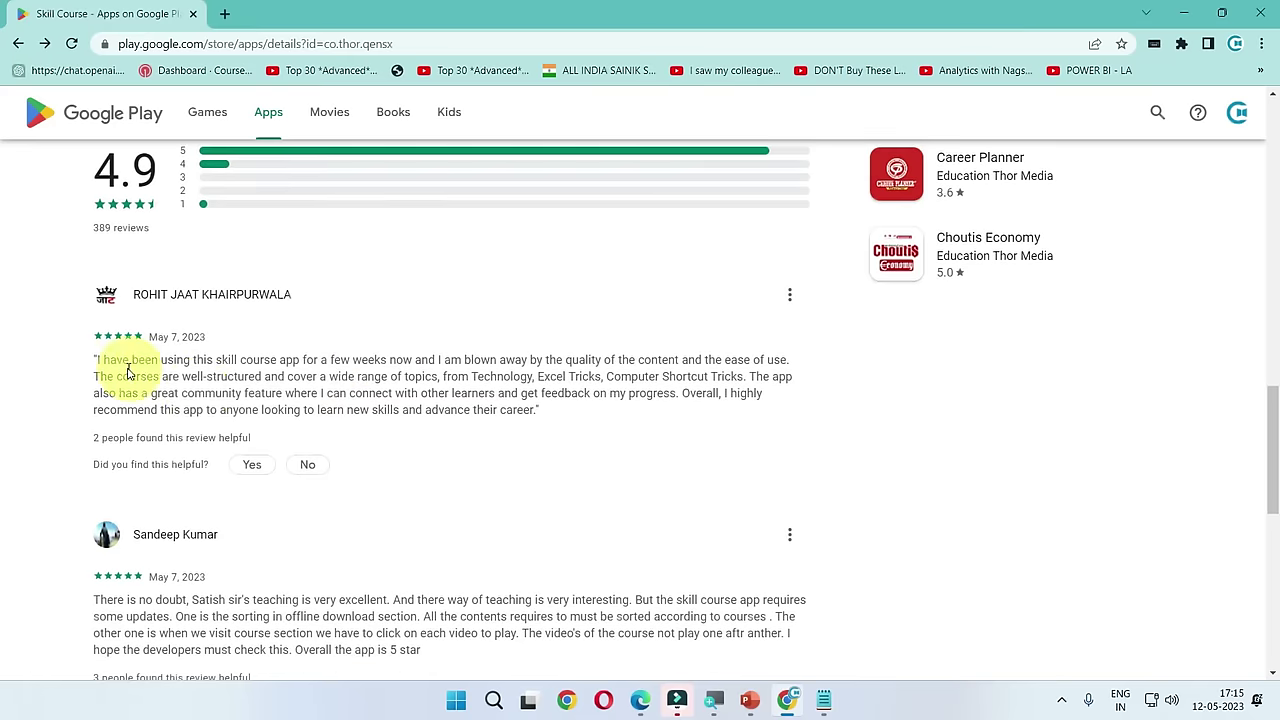
{"action": "left_click_drag", "start_coordinate": [102, 357], "coordinate": [547, 440]}
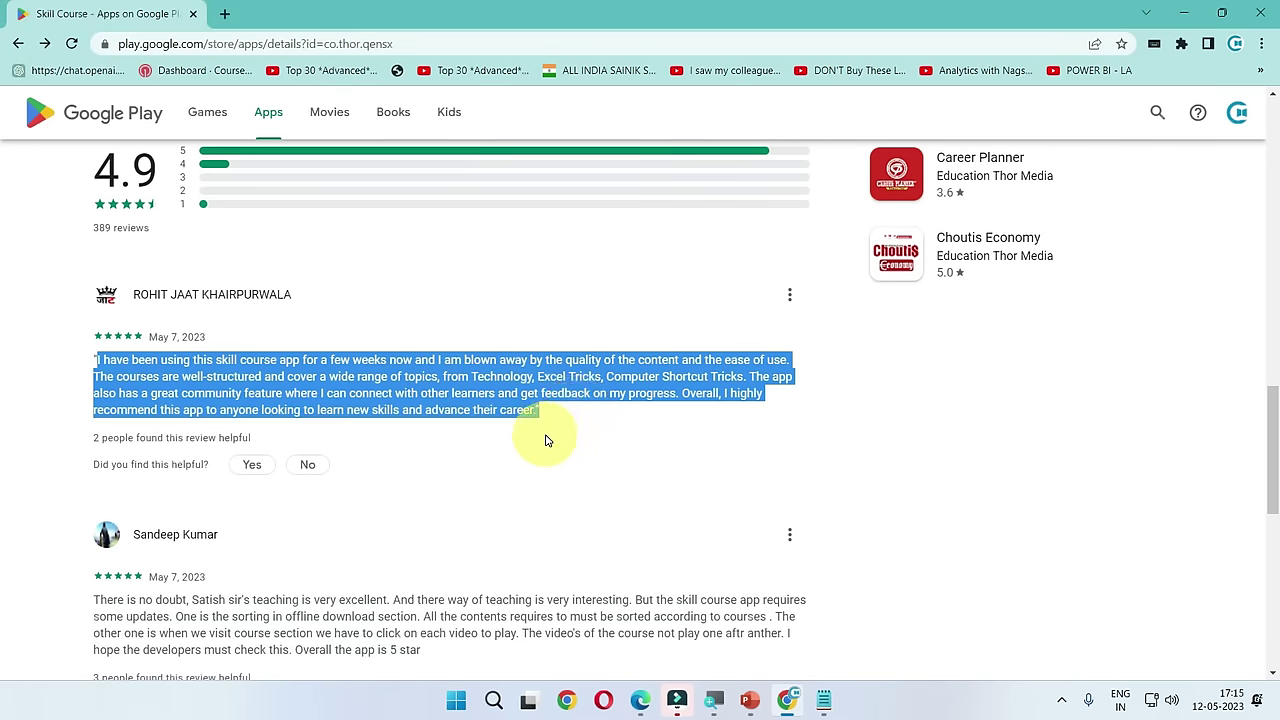
{"action": "left_click", "coordinate": [547, 478]}
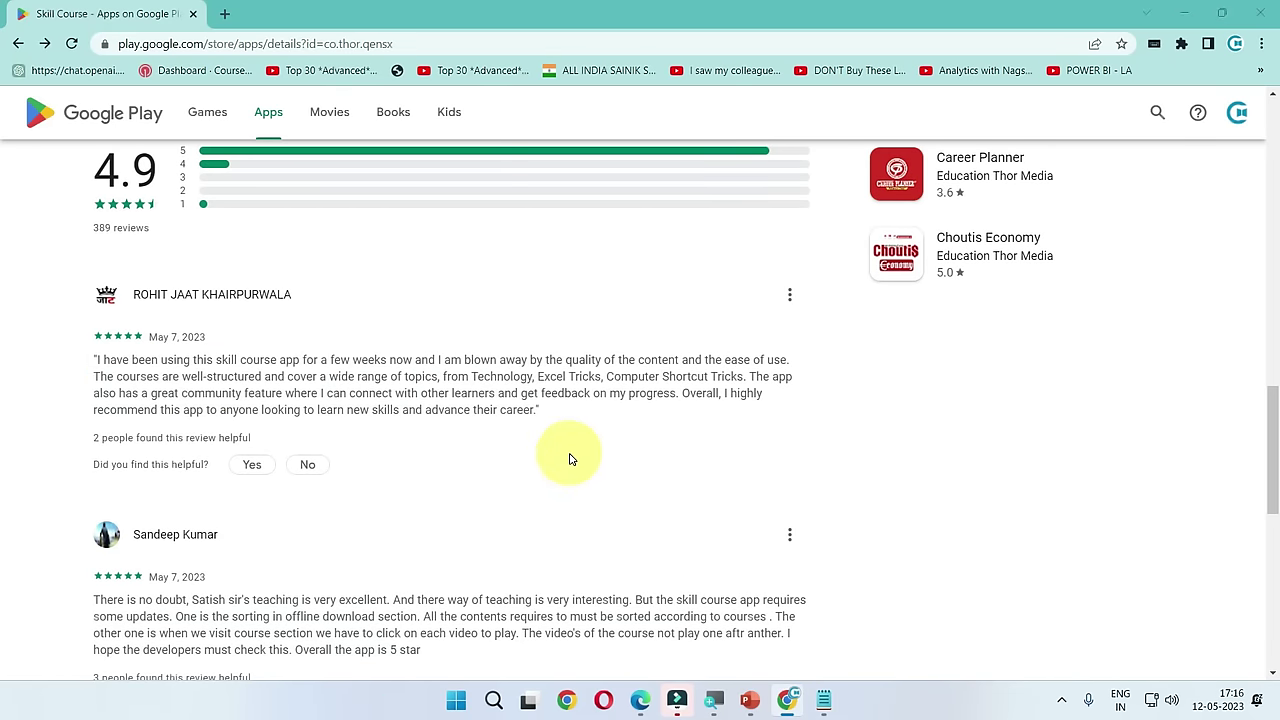
{"action": "key", "text": "alt+Tab"}
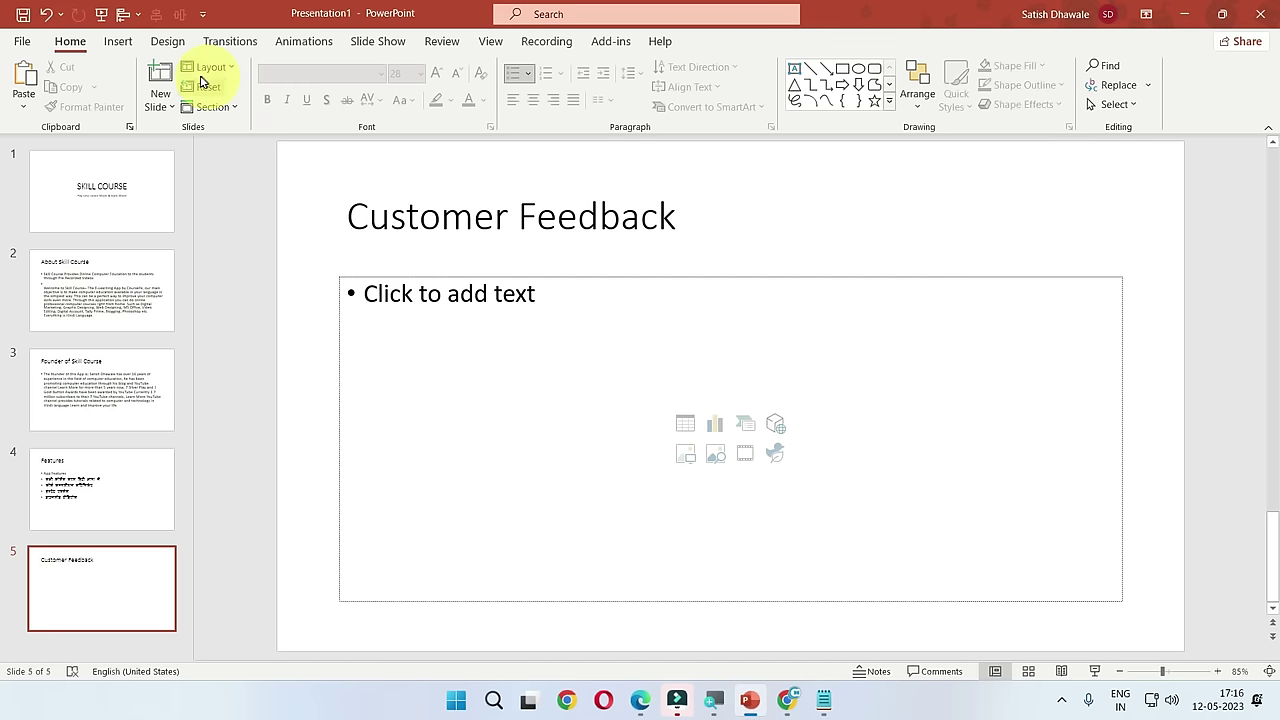
Step: Step through all five slides and return to the SKILL COURSE title slide
{"action": "left_click", "coordinate": [146, 171]}
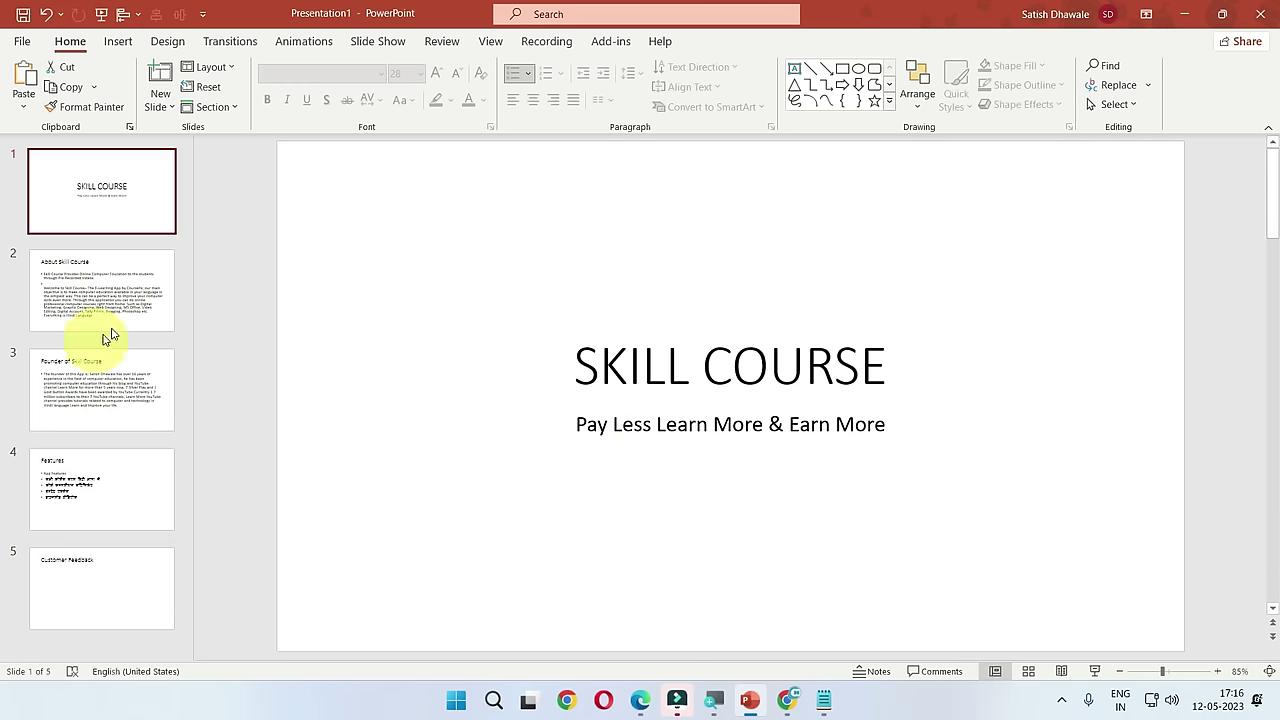
{"action": "left_click", "coordinate": [120, 305]}
{"action": "left_click", "coordinate": [124, 387]}
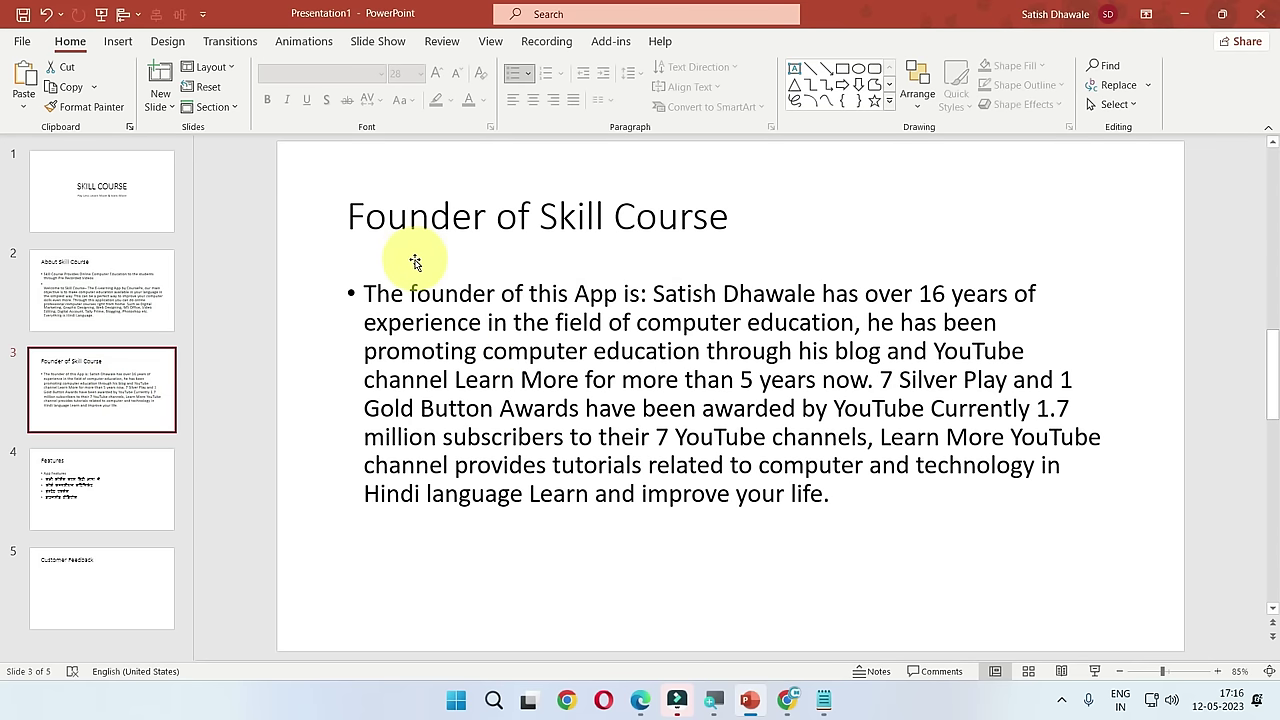
{"action": "left_click", "coordinate": [35, 500]}
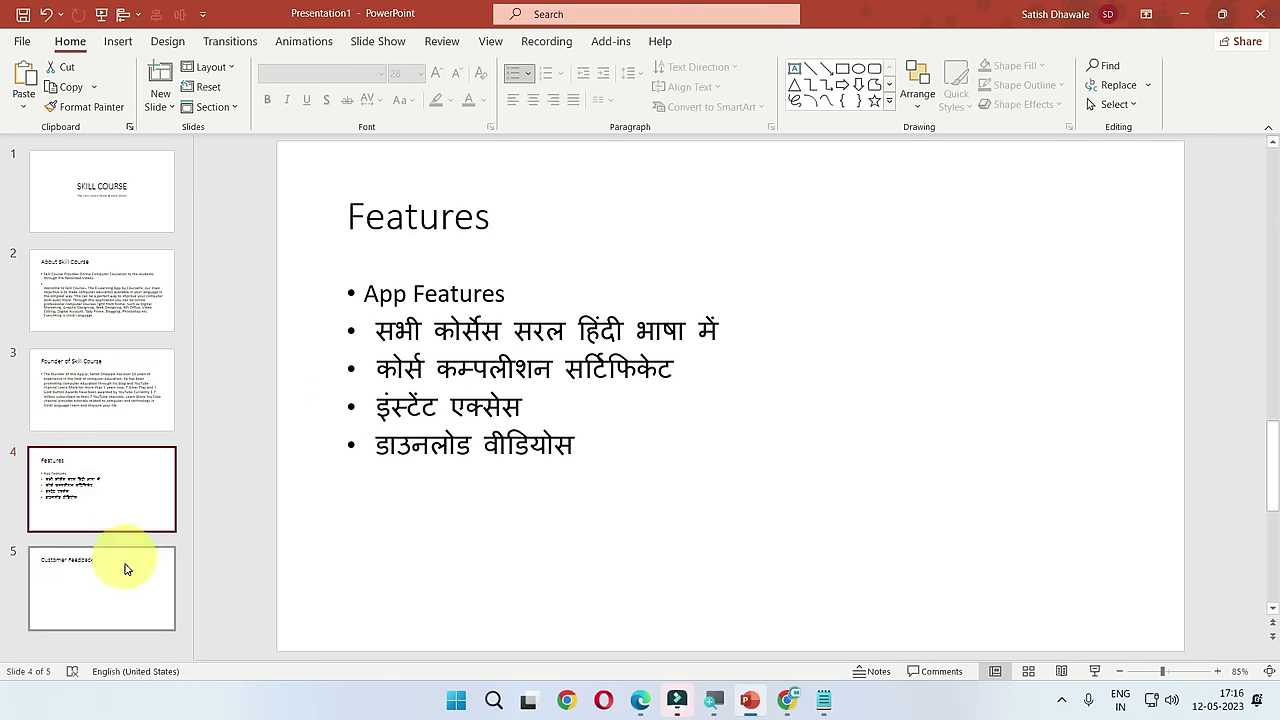
{"action": "left_click", "coordinate": [122, 567]}
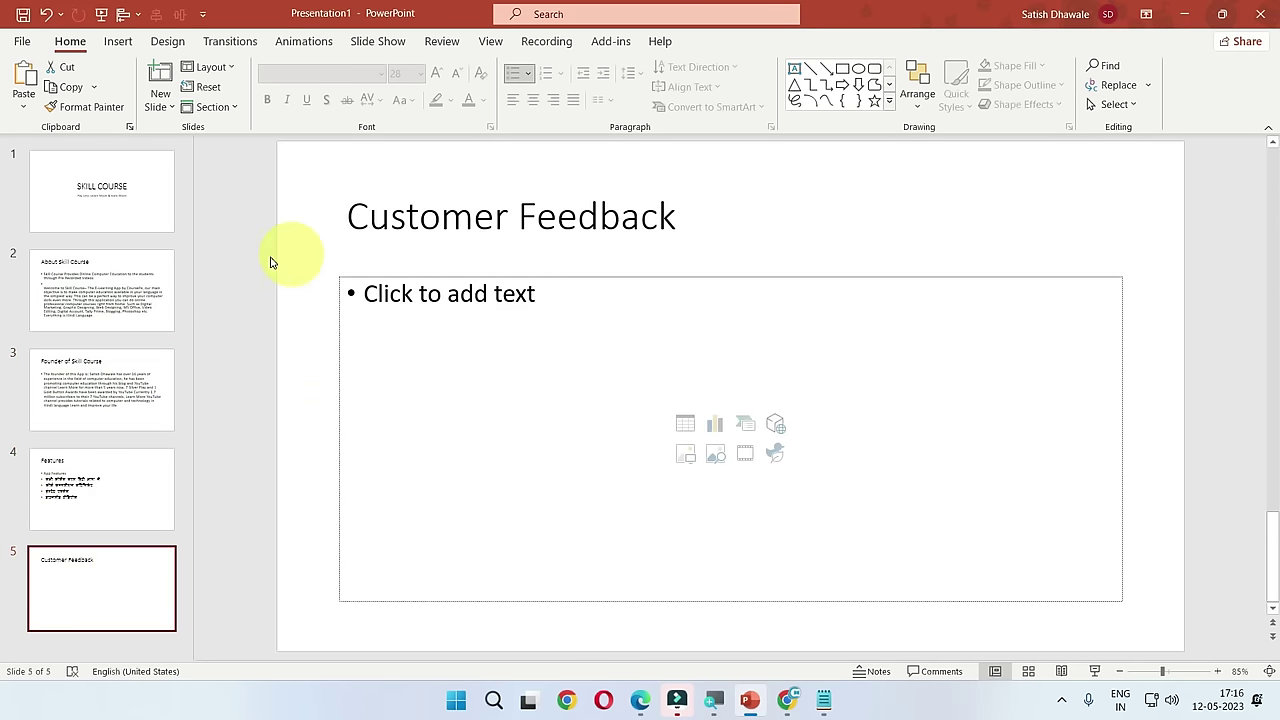
{"action": "left_click", "coordinate": [126, 200]}
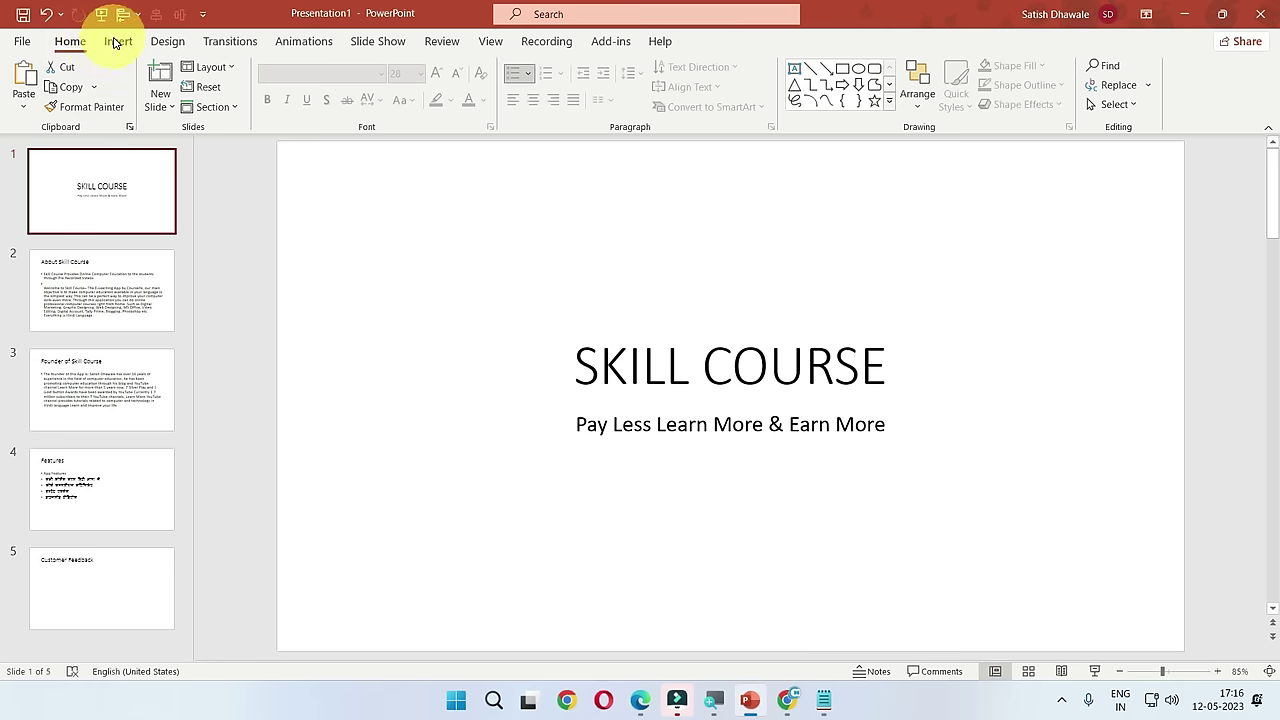
Step: Look over the Insert and Design ribbon tabs, ending on Insert
{"action": "left_click", "coordinate": [117, 41]}
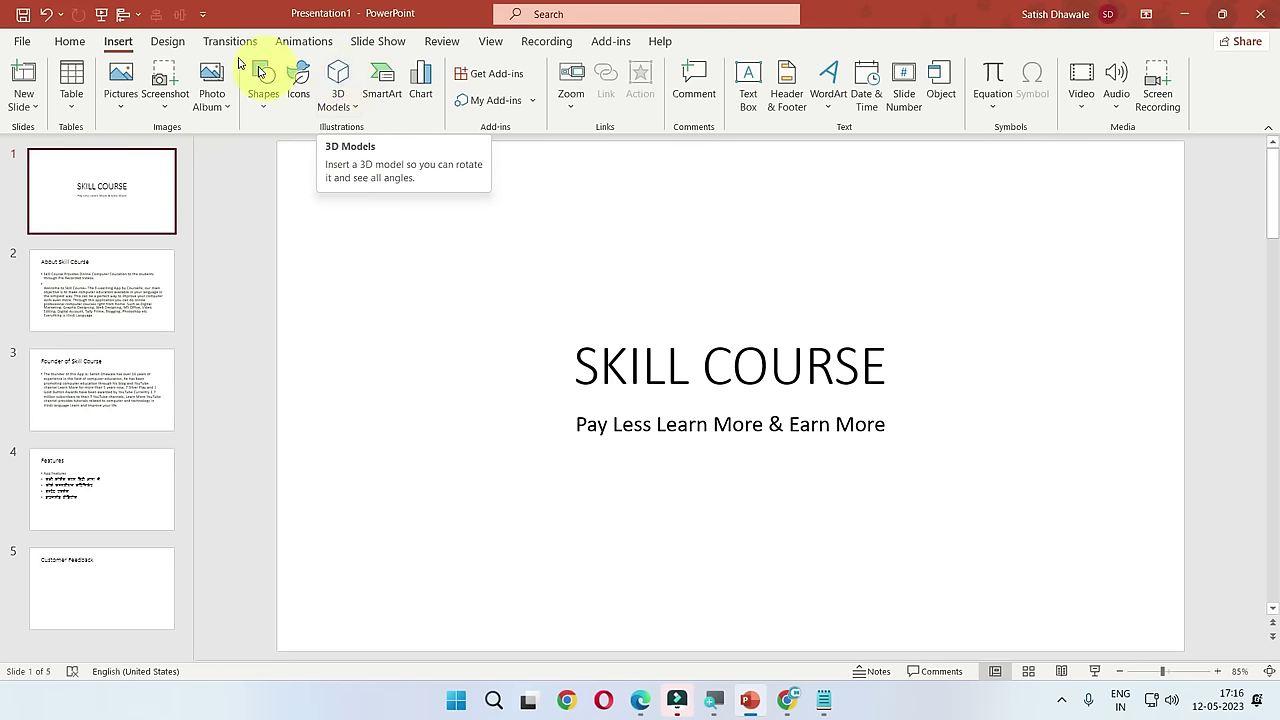
{"action": "left_click", "coordinate": [163, 45]}
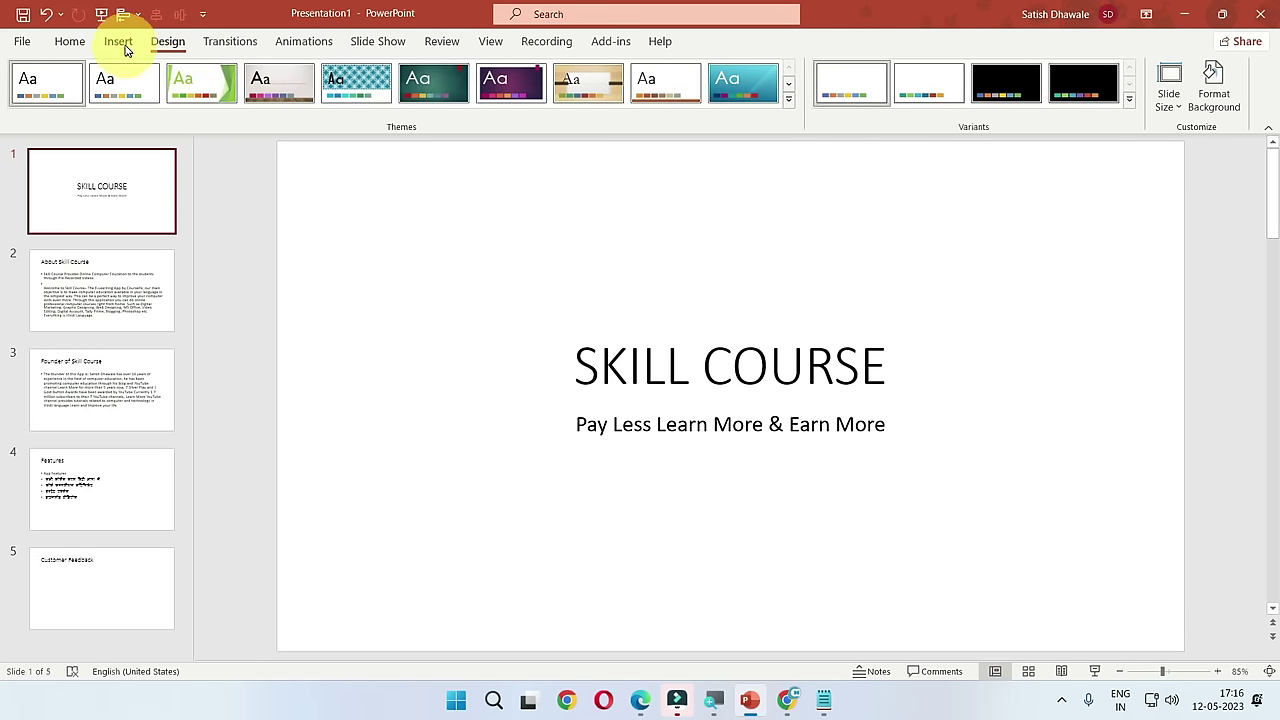
{"action": "left_click", "coordinate": [120, 43]}
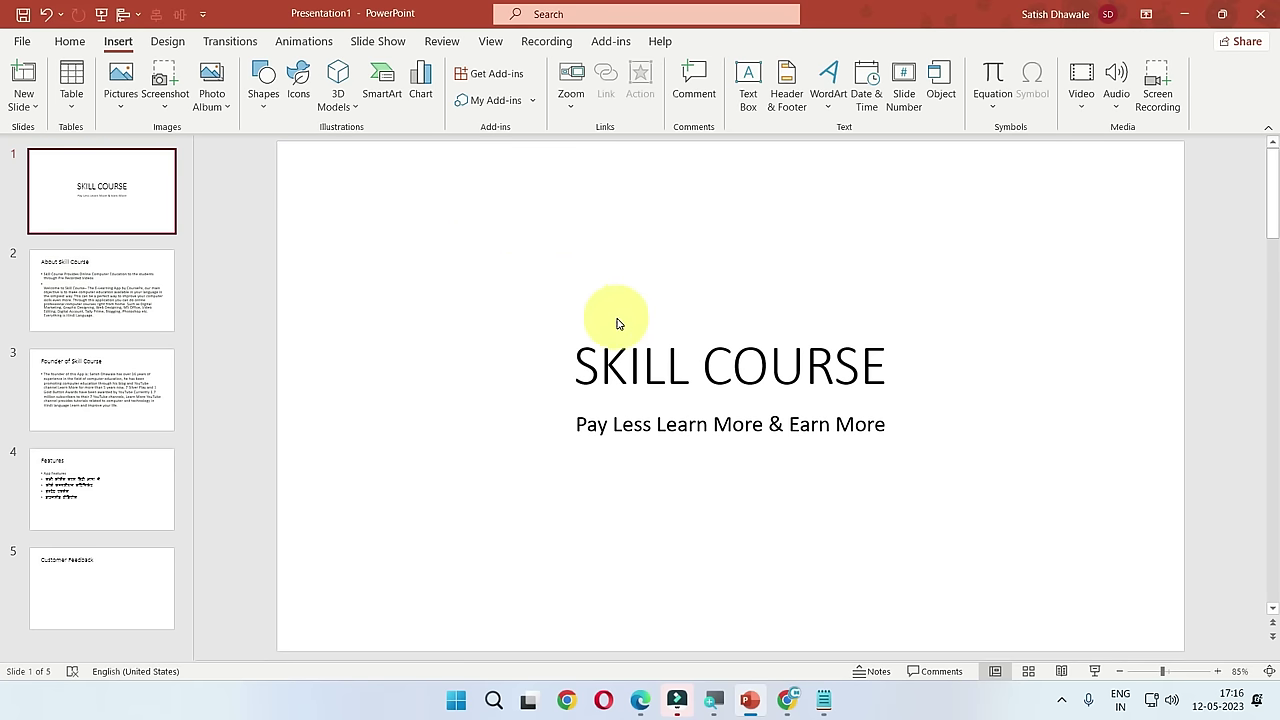
Step: Shorten the SKILL COURSE title box from the bottom and move it near the top of the slide
{"action": "left_click", "coordinate": [645, 365]}
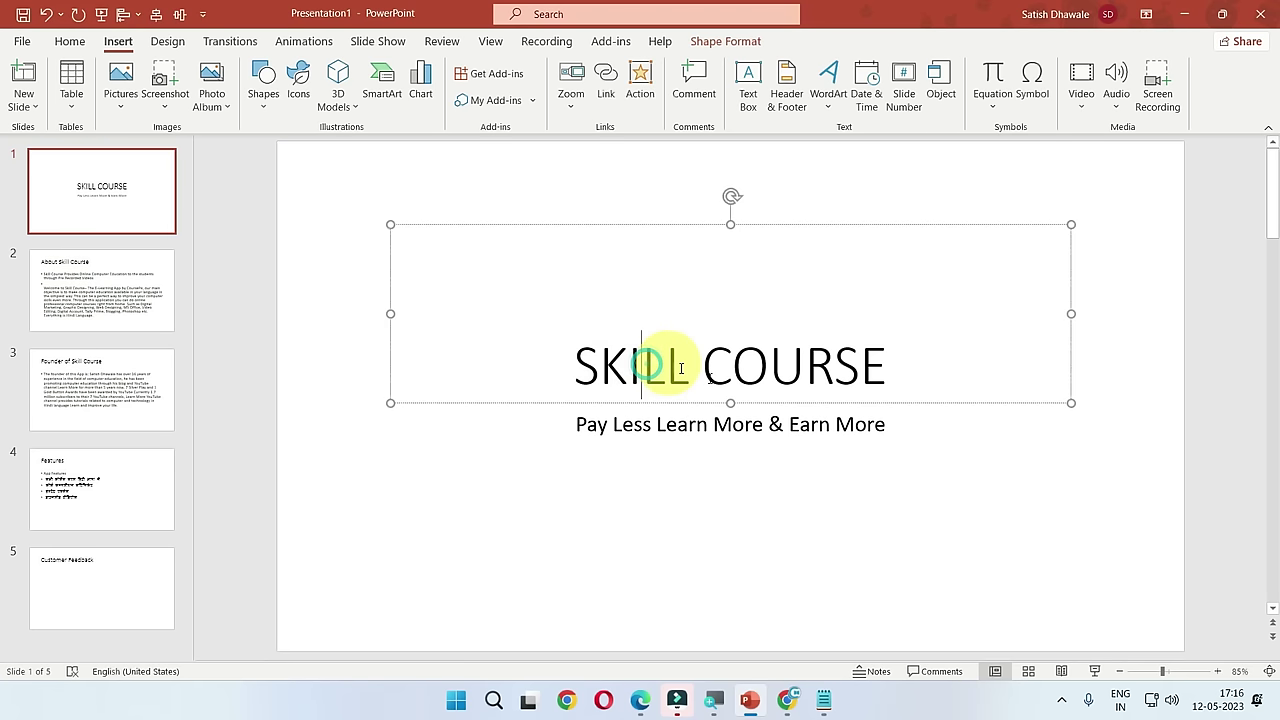
{"action": "left_click_drag", "start_coordinate": [731, 403], "coordinate": [729, 297]}
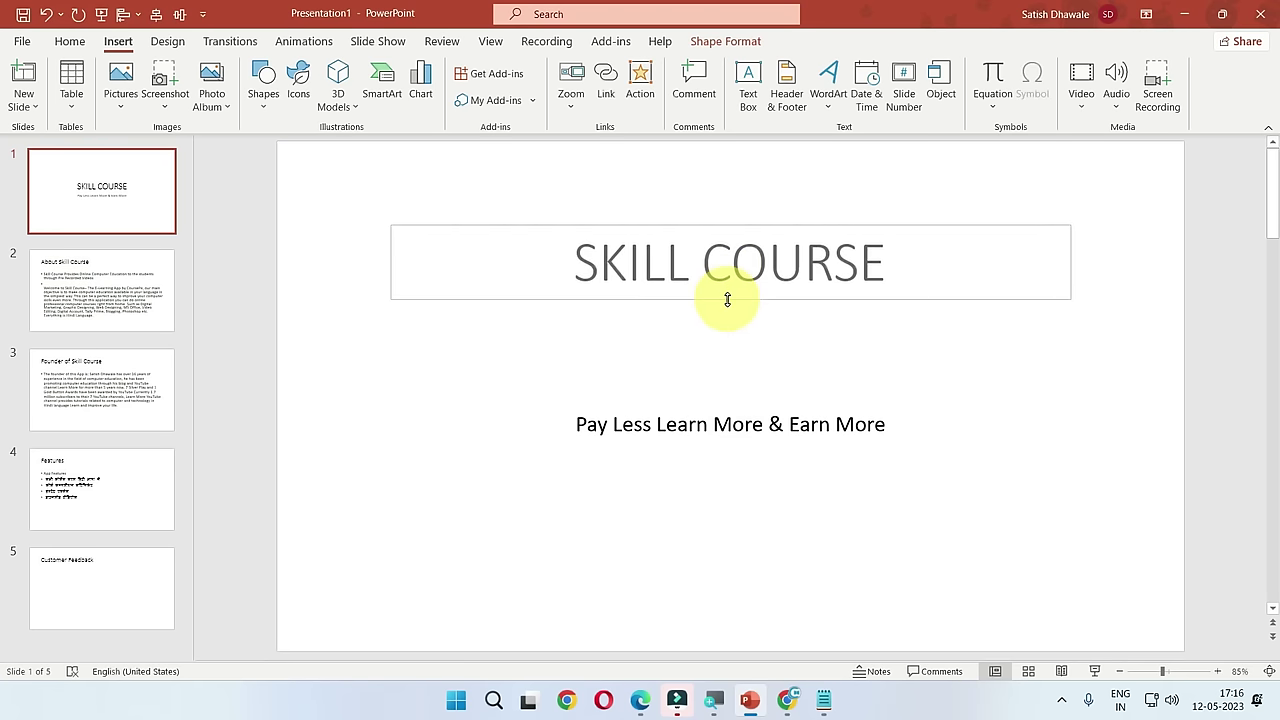
{"action": "left_click_drag", "start_coordinate": [691, 223], "coordinate": [687, 185]}
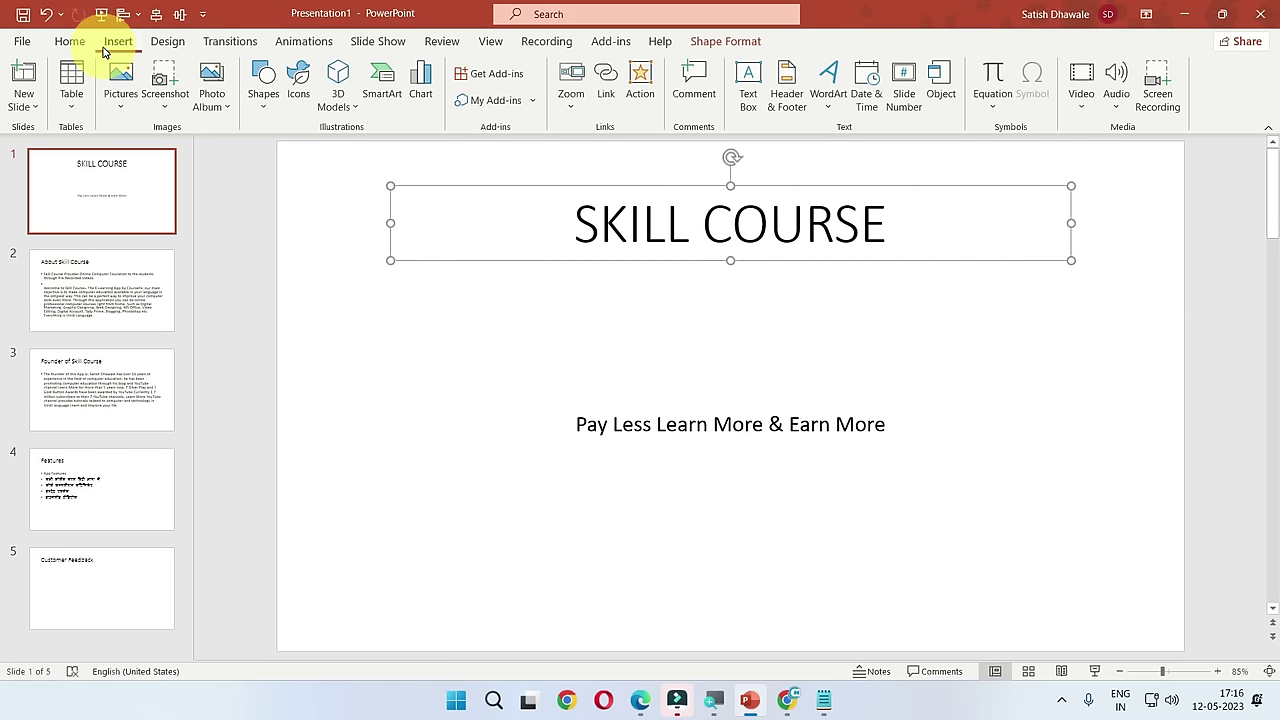
Step: Set the SKILL COURSE title in Poppins Black at 60 pt
{"action": "left_click", "coordinate": [66, 42]}
{"action": "left_click", "coordinate": [300, 74]}
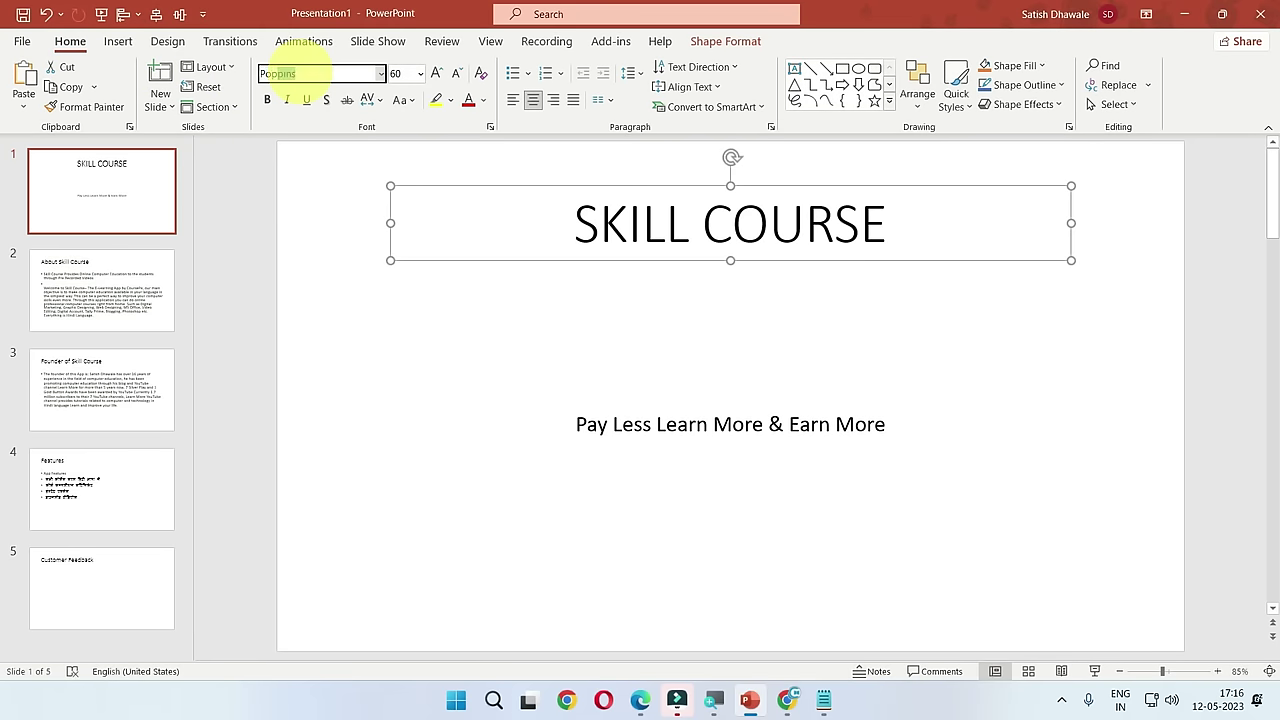
{"action": "key", "text": "Return"}
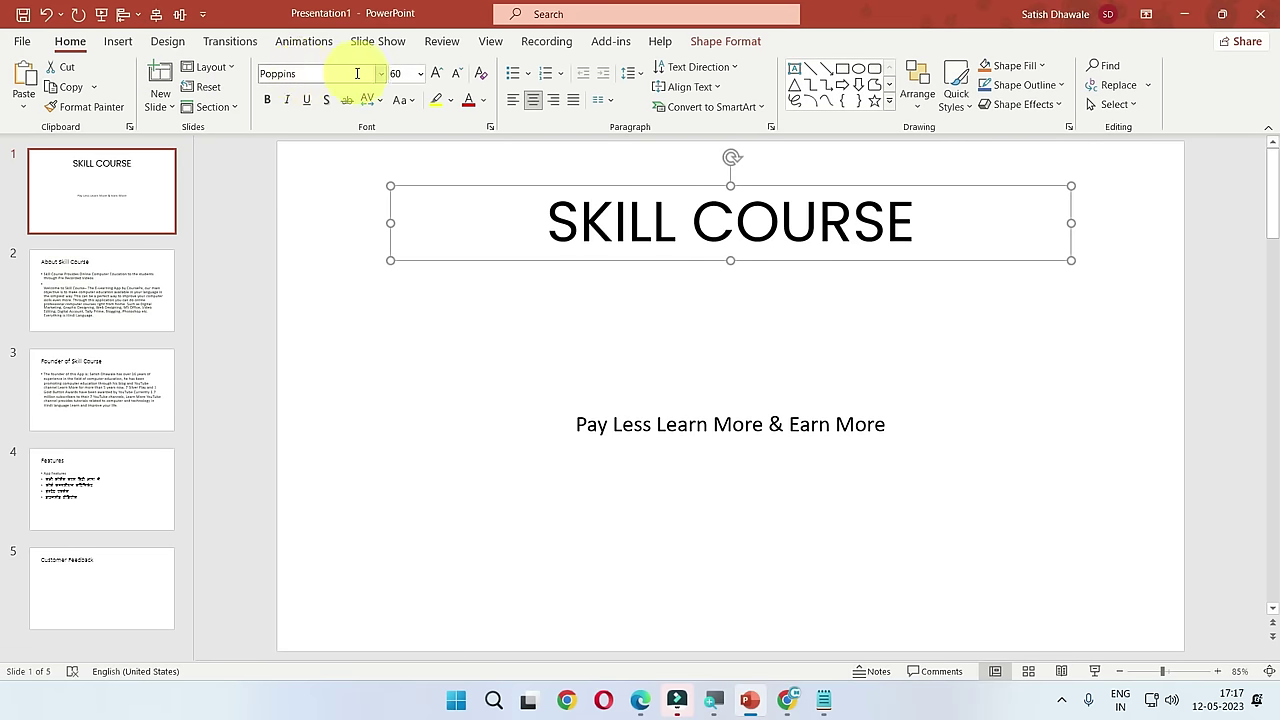
{"action": "left_click", "coordinate": [378, 77]}
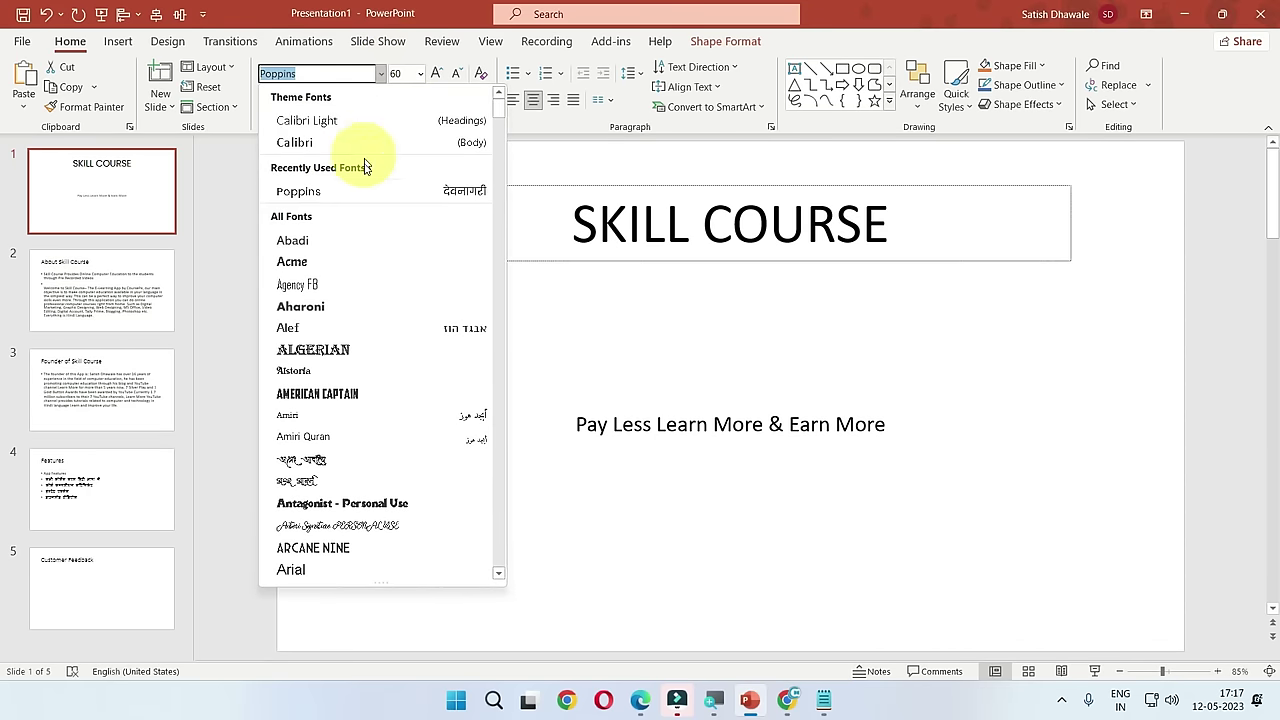
{"action": "type", "text": "Poppins"}
{"action": "key", "text": "Return"}
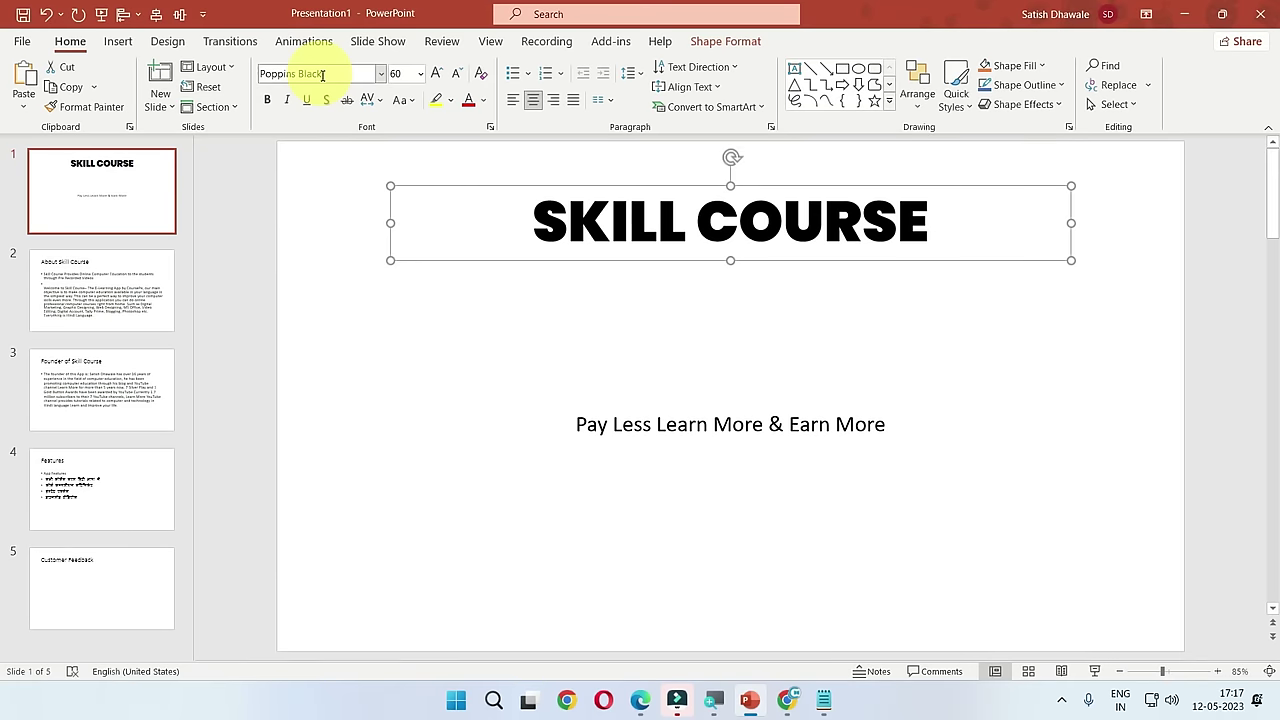
Step: Resize the subtitle box to fit its line and move it under the title's right side
{"action": "left_click", "coordinate": [484, 315]}
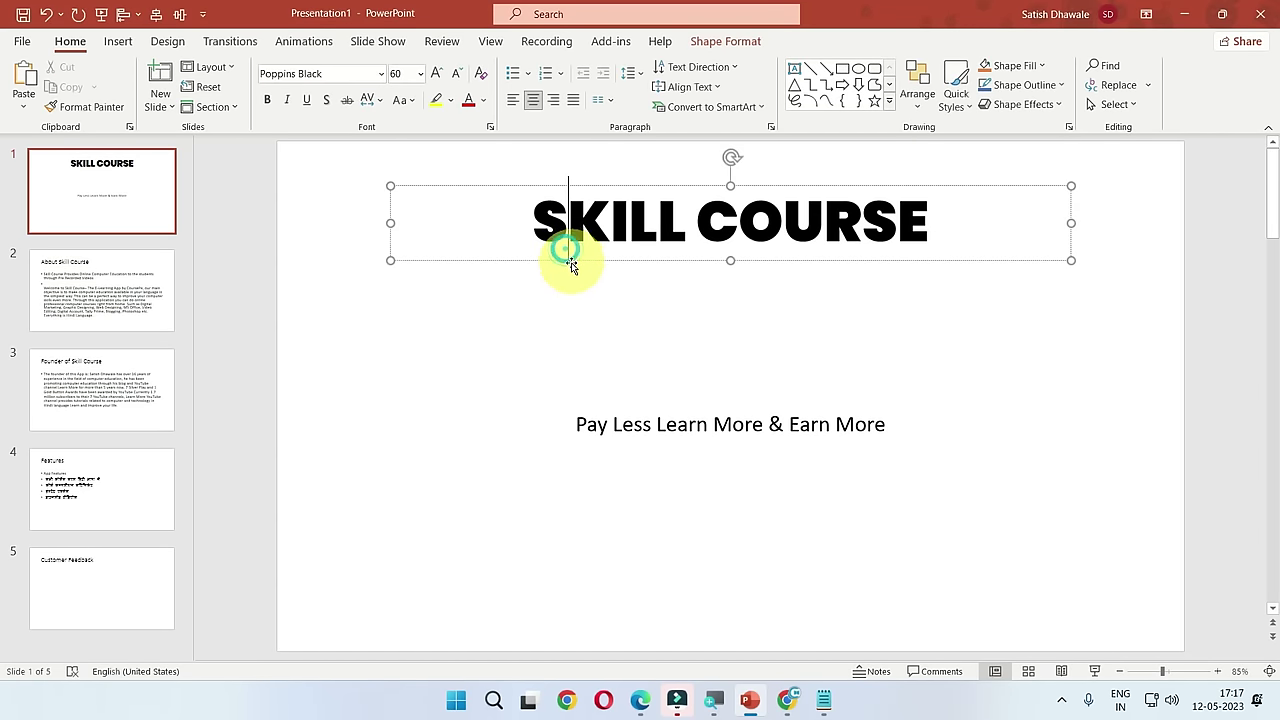
{"action": "left_click", "coordinate": [572, 262]}
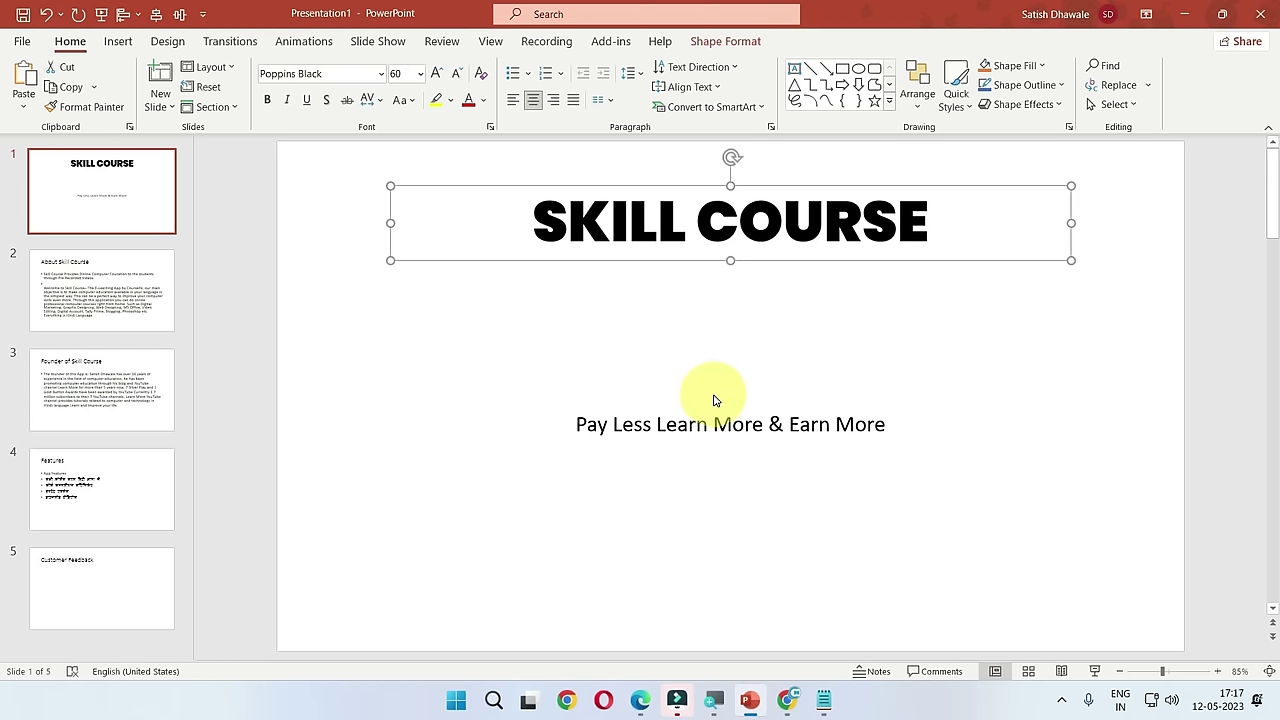
{"action": "left_click", "coordinate": [704, 424]}
{"action": "key", "text": "End"}
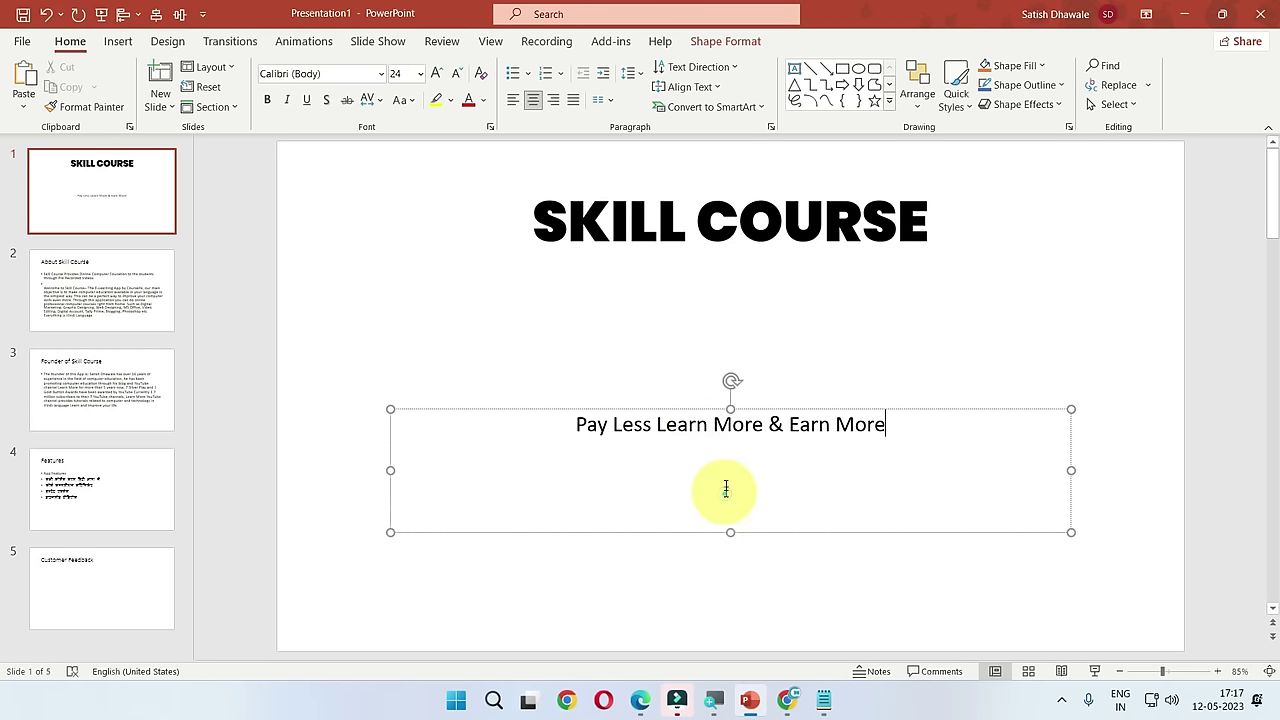
{"action": "mouse_move", "coordinate": [742, 411]}
{"action": "left_mouse_down"}
{"action": "mouse_move", "coordinate": [803, 244]}
{"action": "mouse_move", "coordinate": [780, 245]}
{"action": "left_mouse_up"}
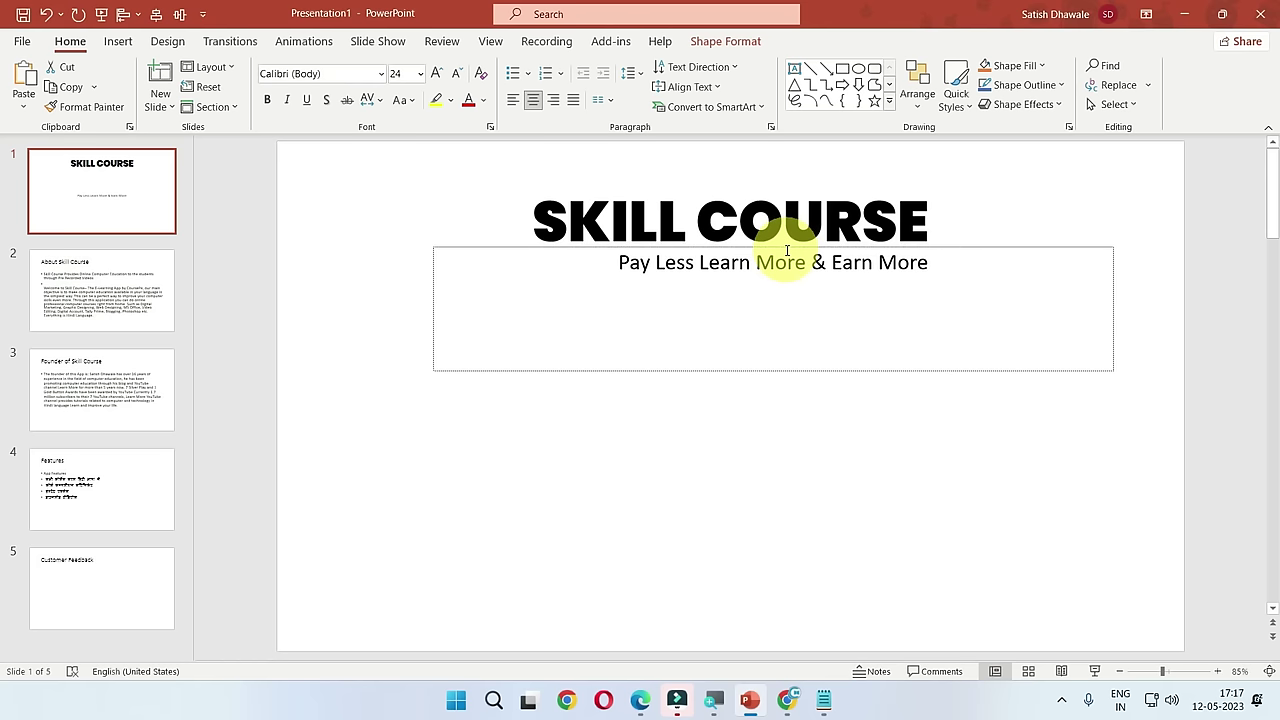
{"action": "left_click_drag", "start_coordinate": [770, 370], "coordinate": [774, 285]}
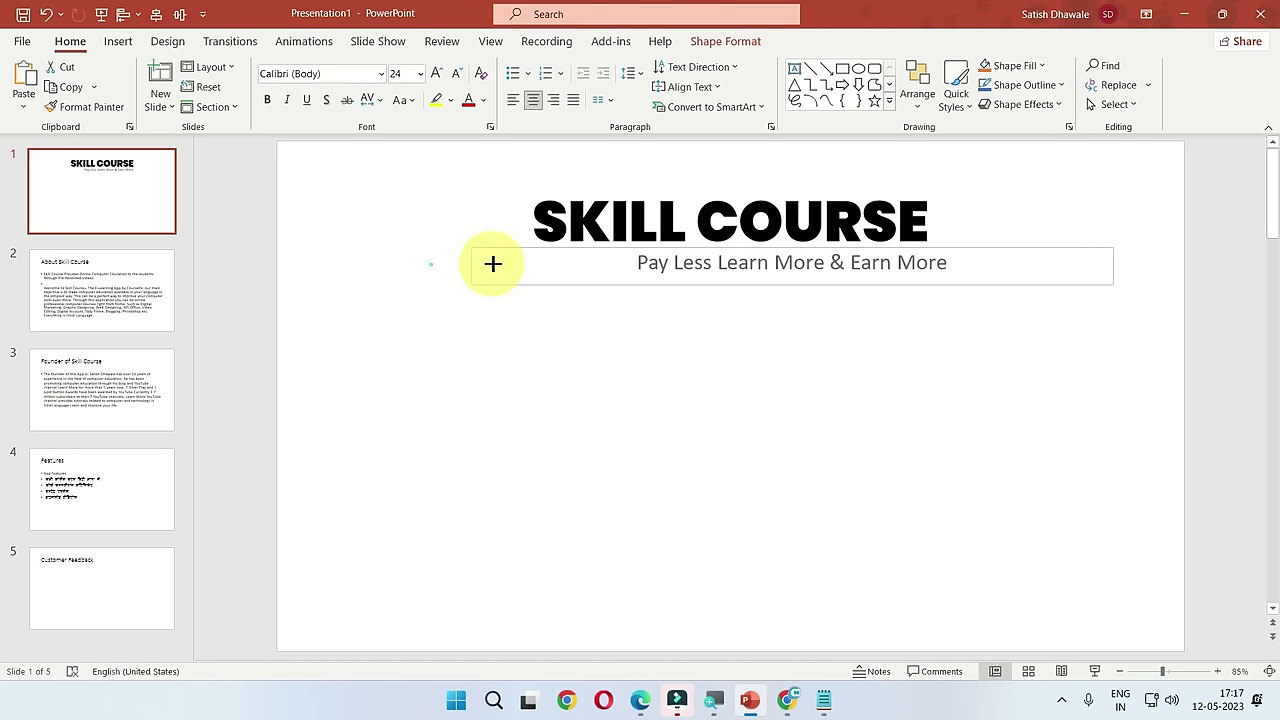
{"action": "left_click_drag", "start_coordinate": [433, 261], "coordinate": [765, 265]}
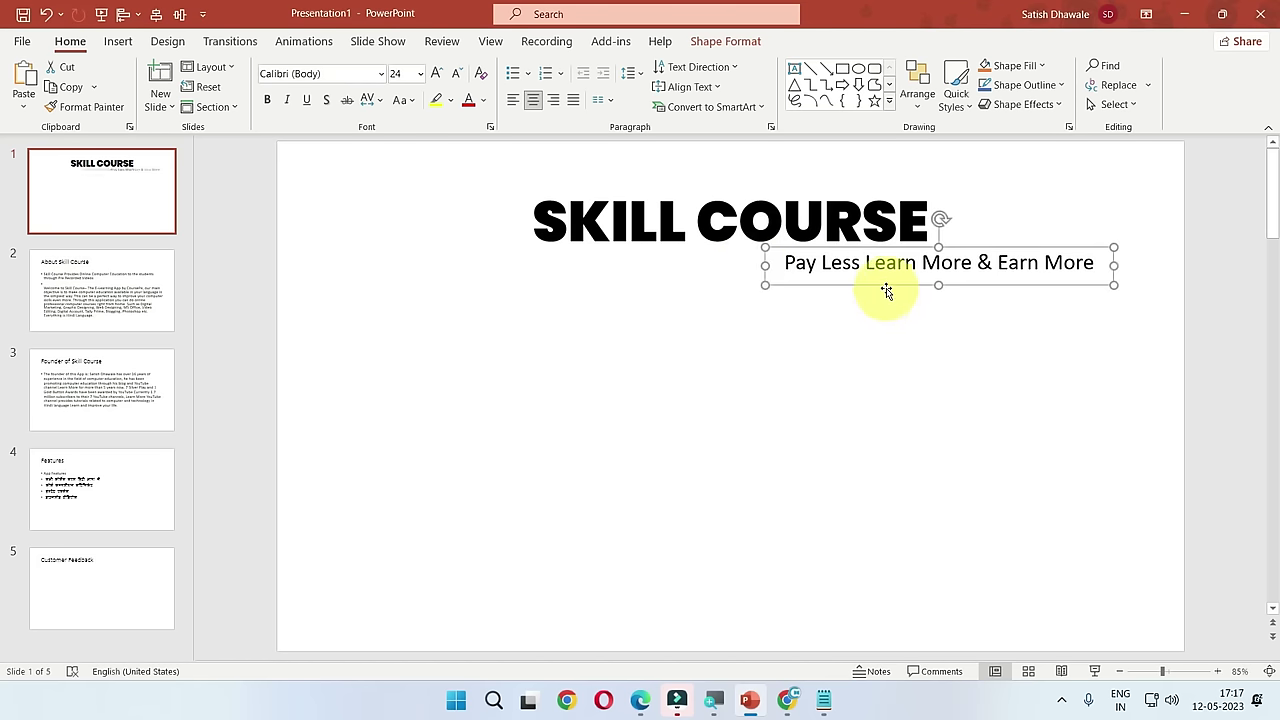
{"action": "mouse_move", "coordinate": [886, 289]}
{"action": "left_mouse_down"}
{"action": "mouse_move", "coordinate": [709, 290]}
{"action": "mouse_move", "coordinate": [730, 290]}
{"action": "left_mouse_up"}
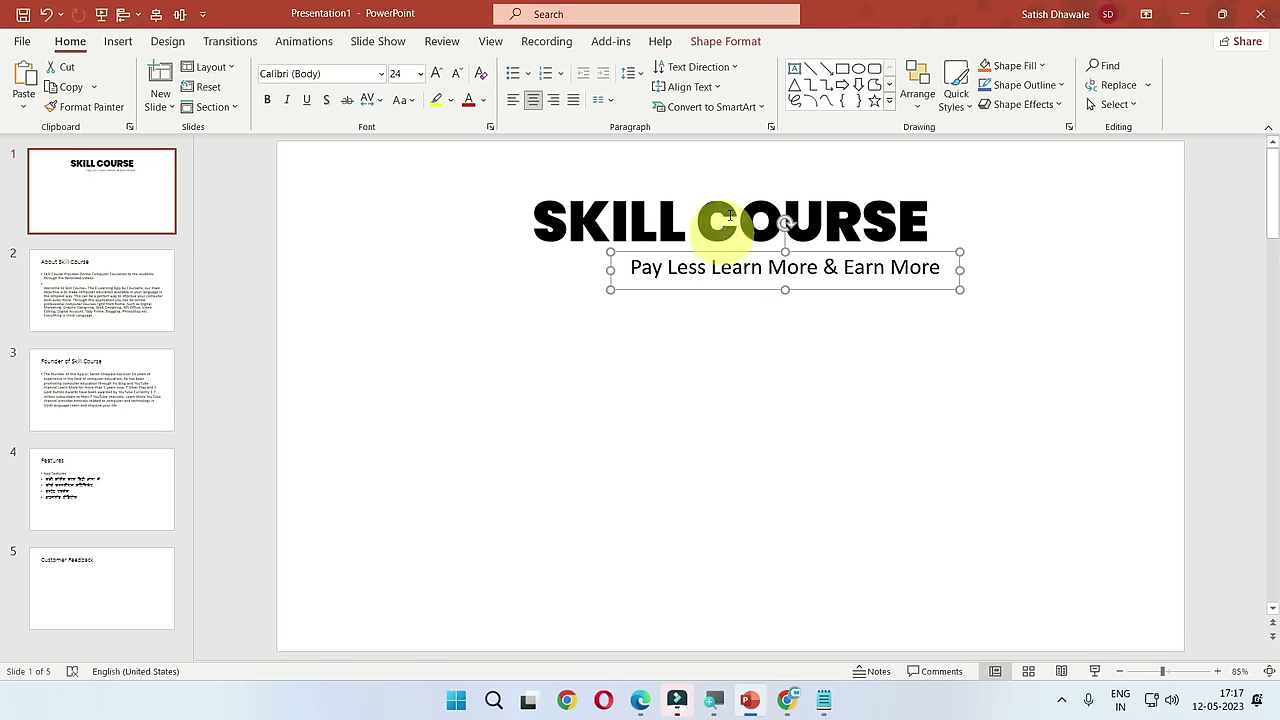
Step: Nudge the title higher, tuck the subtitle closer beneath it, and set it in Poppins 20
{"action": "left_click", "coordinate": [725, 215]}
{"action": "left_click_drag", "start_coordinate": [709, 186], "coordinate": [703, 165]}
{"action": "left_click", "coordinate": [727, 258]}
{"action": "left_click_drag", "start_coordinate": [727, 255], "coordinate": [709, 240]}
{"action": "type", "text": "Poppins"}
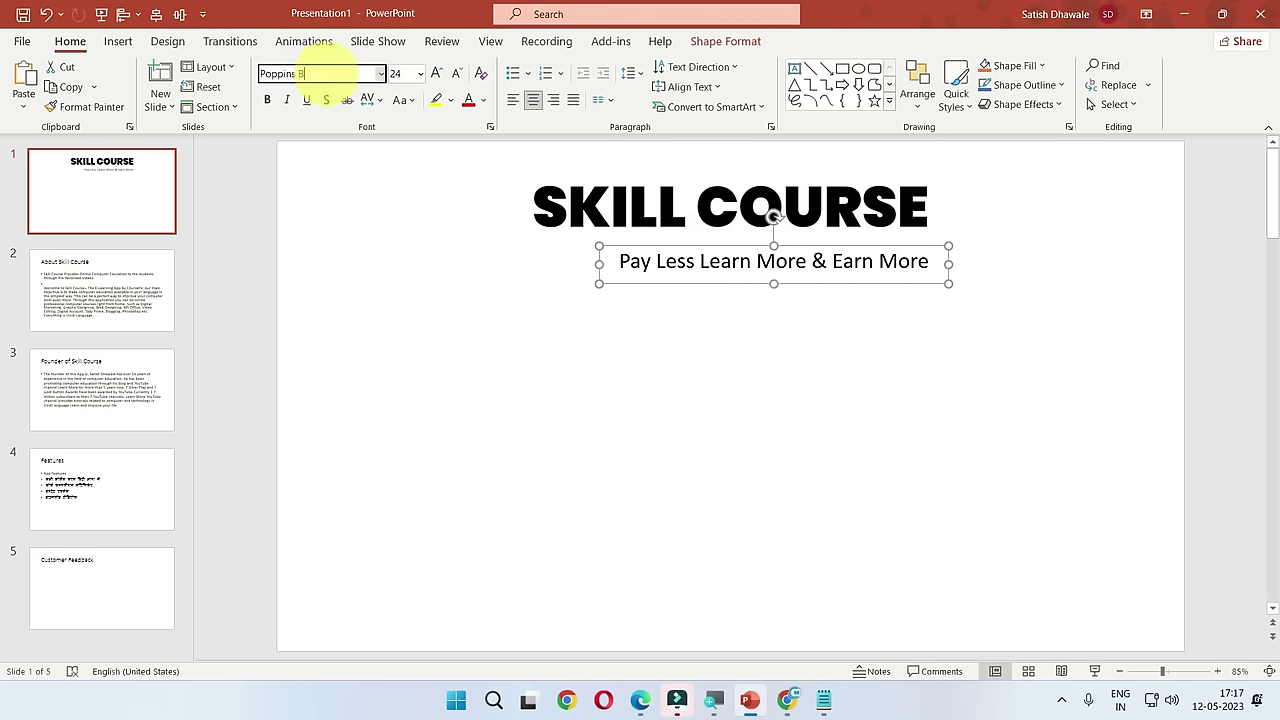
{"action": "key", "text": "Return"}
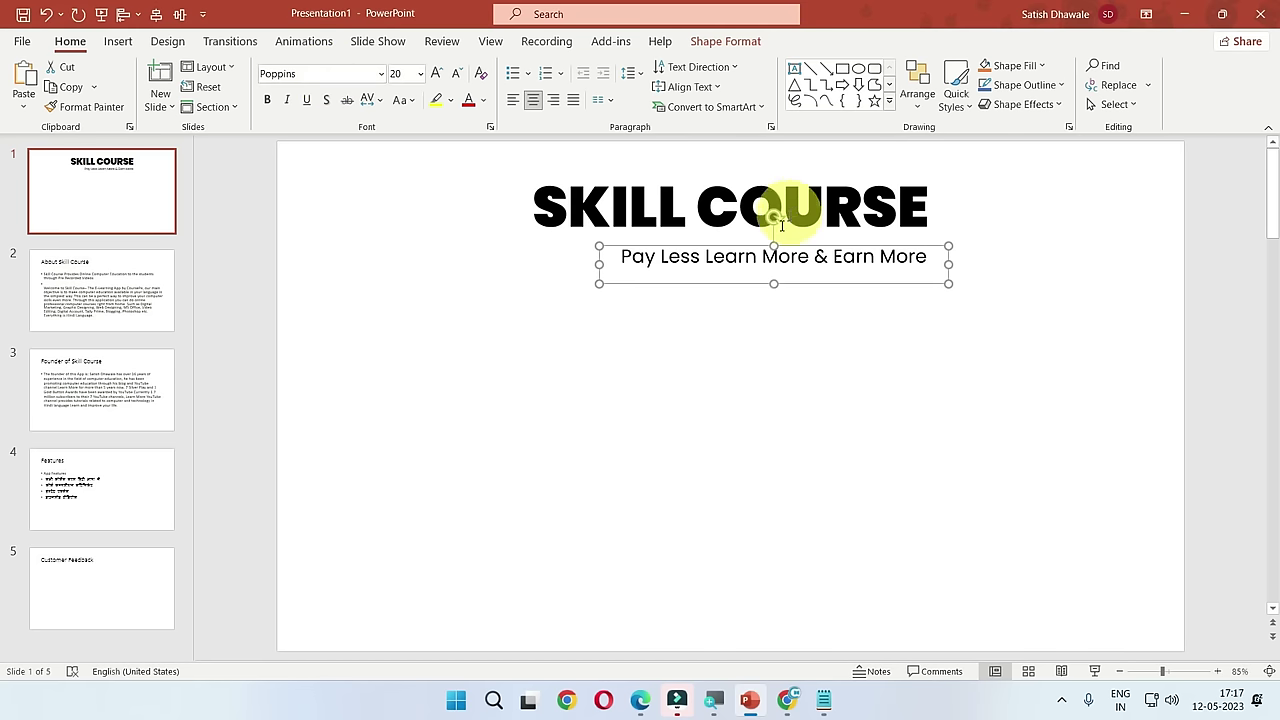
{"action": "left_click", "coordinate": [773, 300]}
{"action": "left_click", "coordinate": [773, 271]}
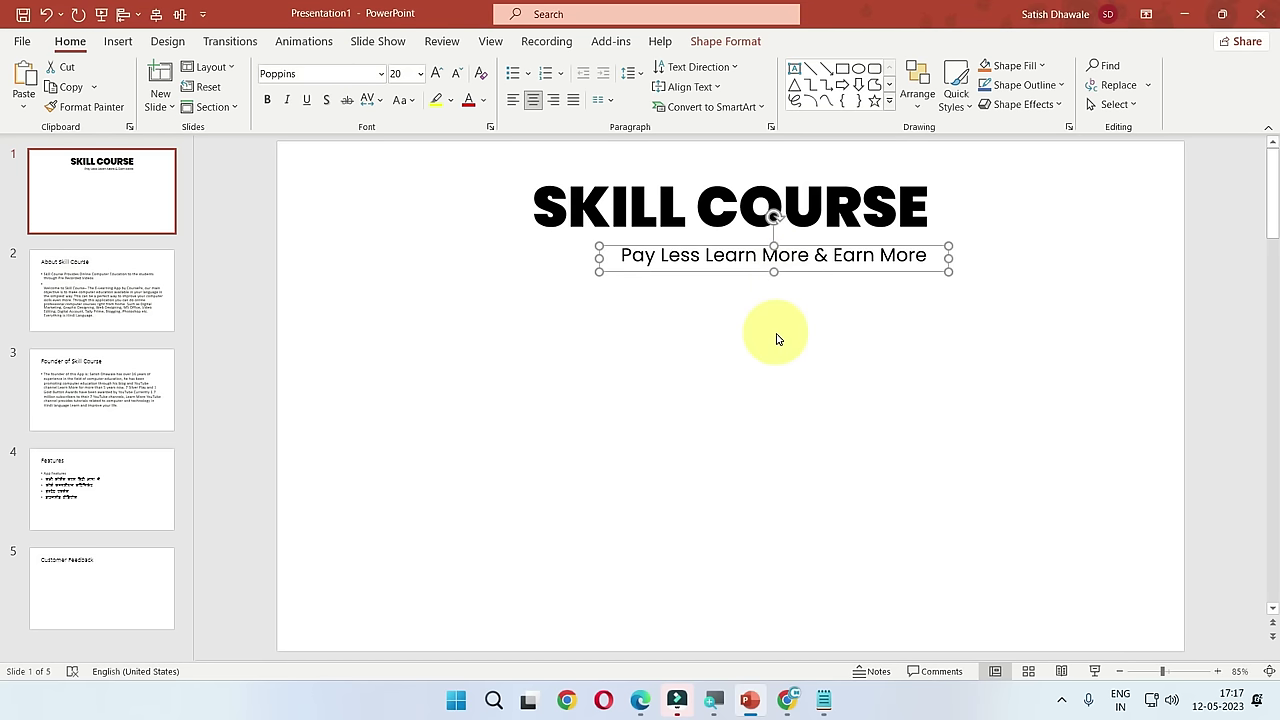
{"action": "left_click", "coordinate": [777, 337]}
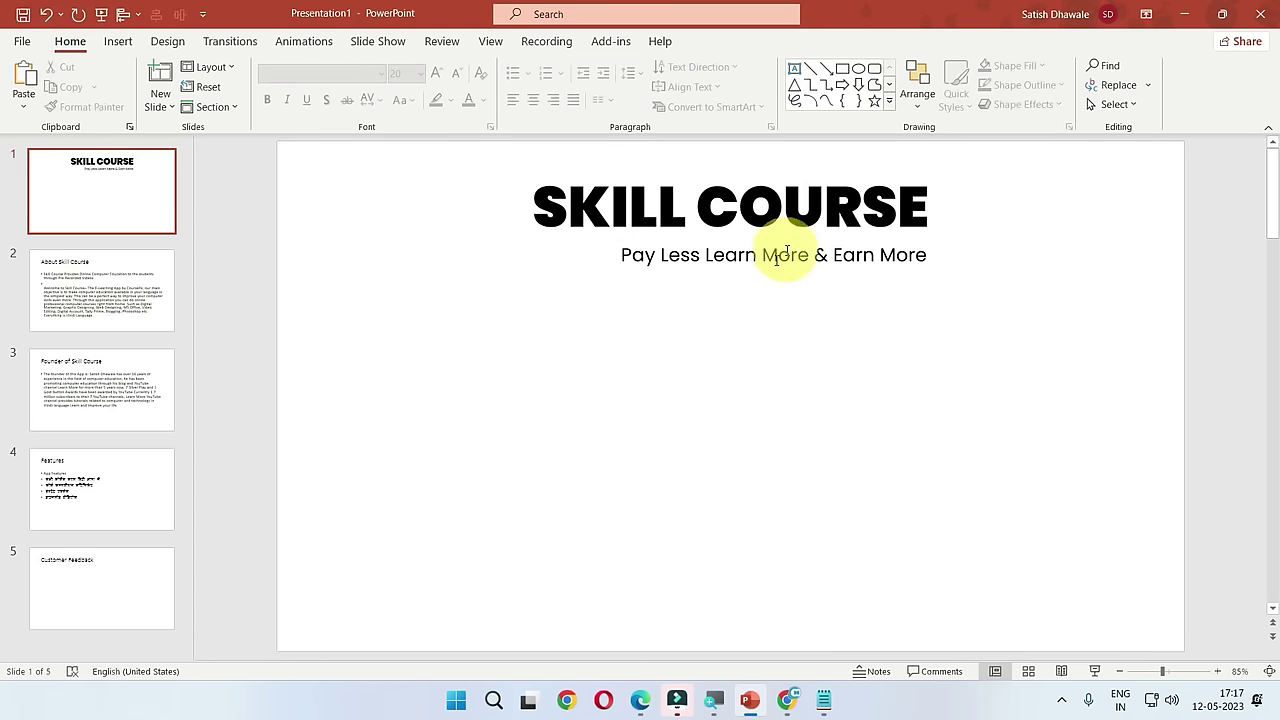
Step: Insert Skill Course Logo Web (2).jpg from D:\Skill Course onto slide 1
{"action": "left_click", "coordinate": [116, 42]}
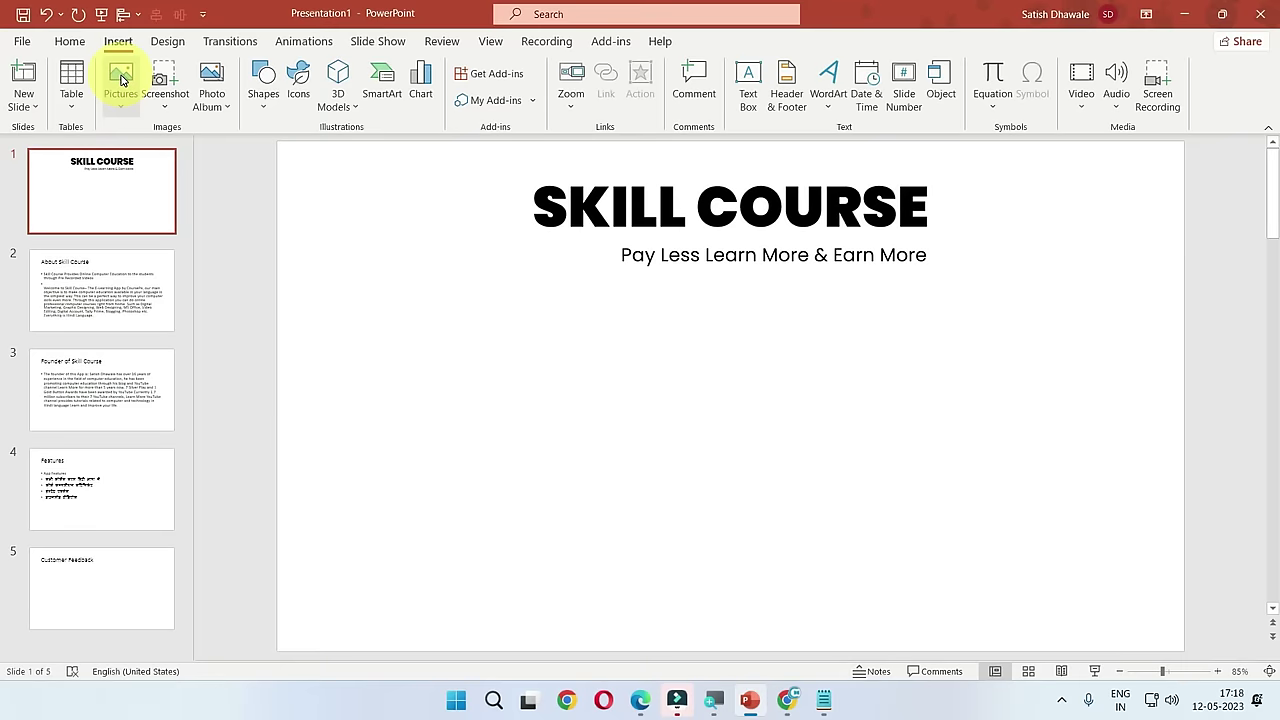
{"action": "left_click", "coordinate": [121, 80]}
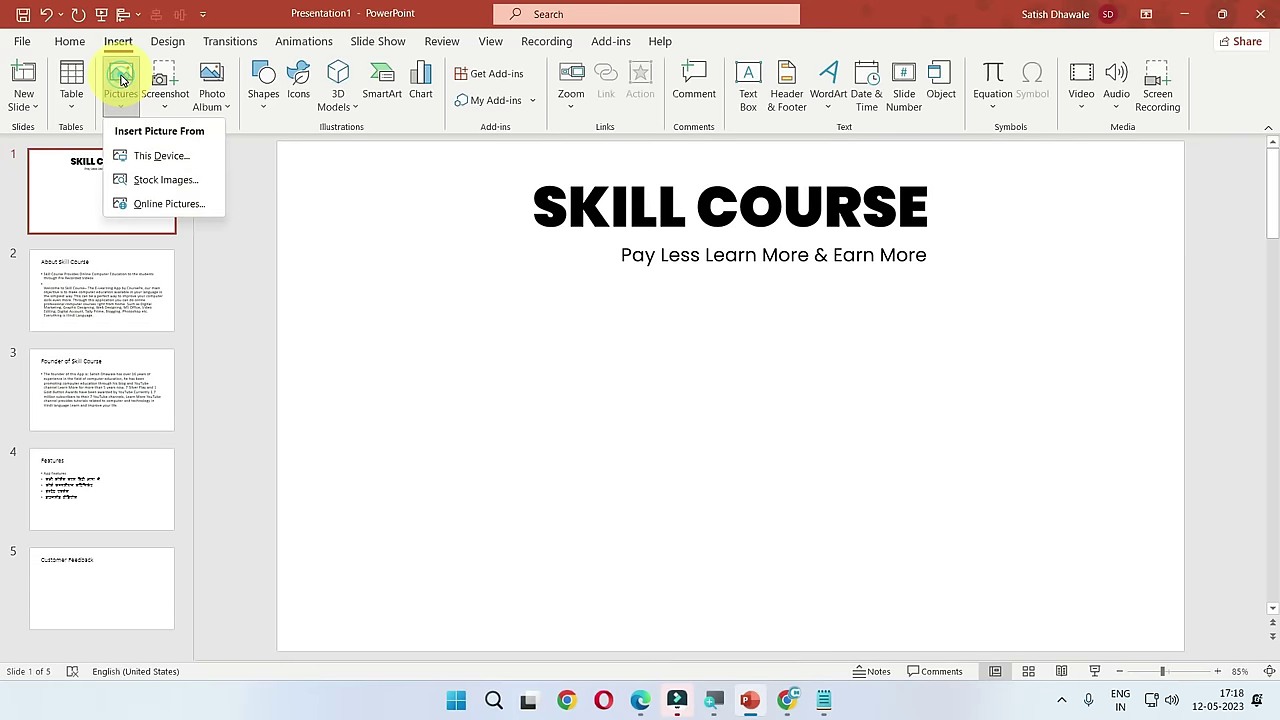
{"action": "left_click", "coordinate": [145, 166]}
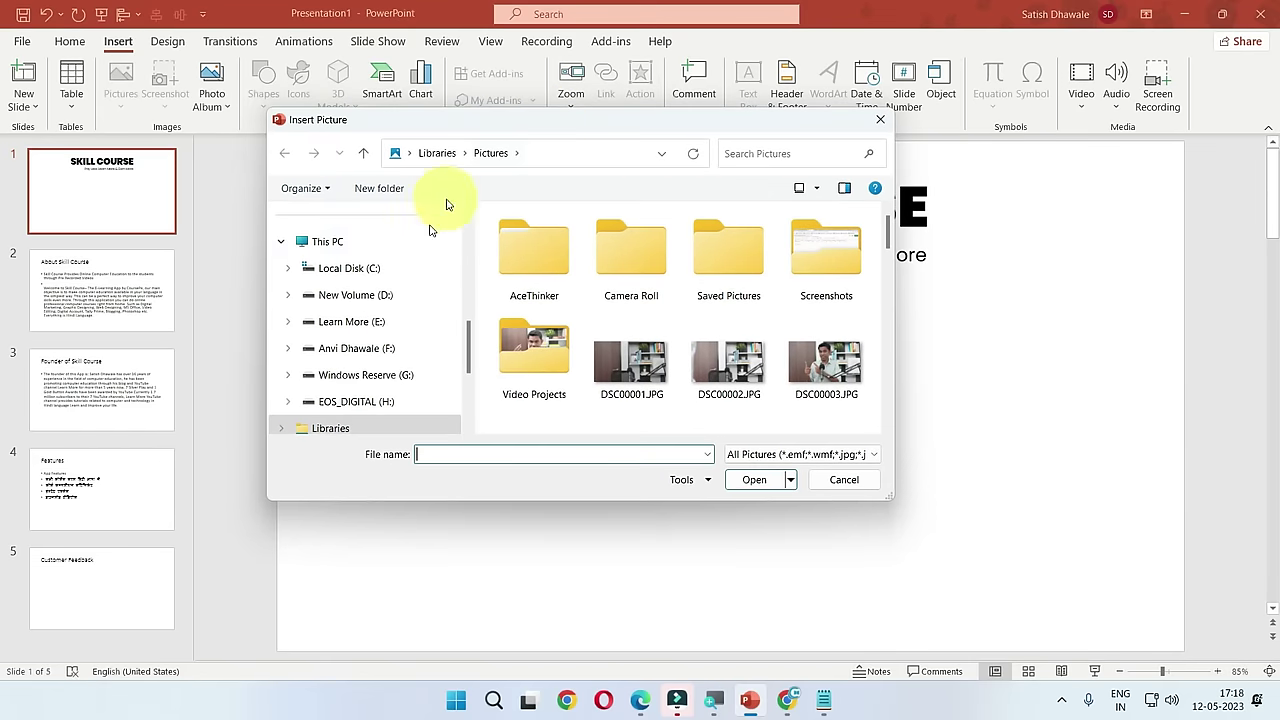
{"action": "left_click", "coordinate": [385, 296]}
{"action": "left_click", "coordinate": [625, 347]}
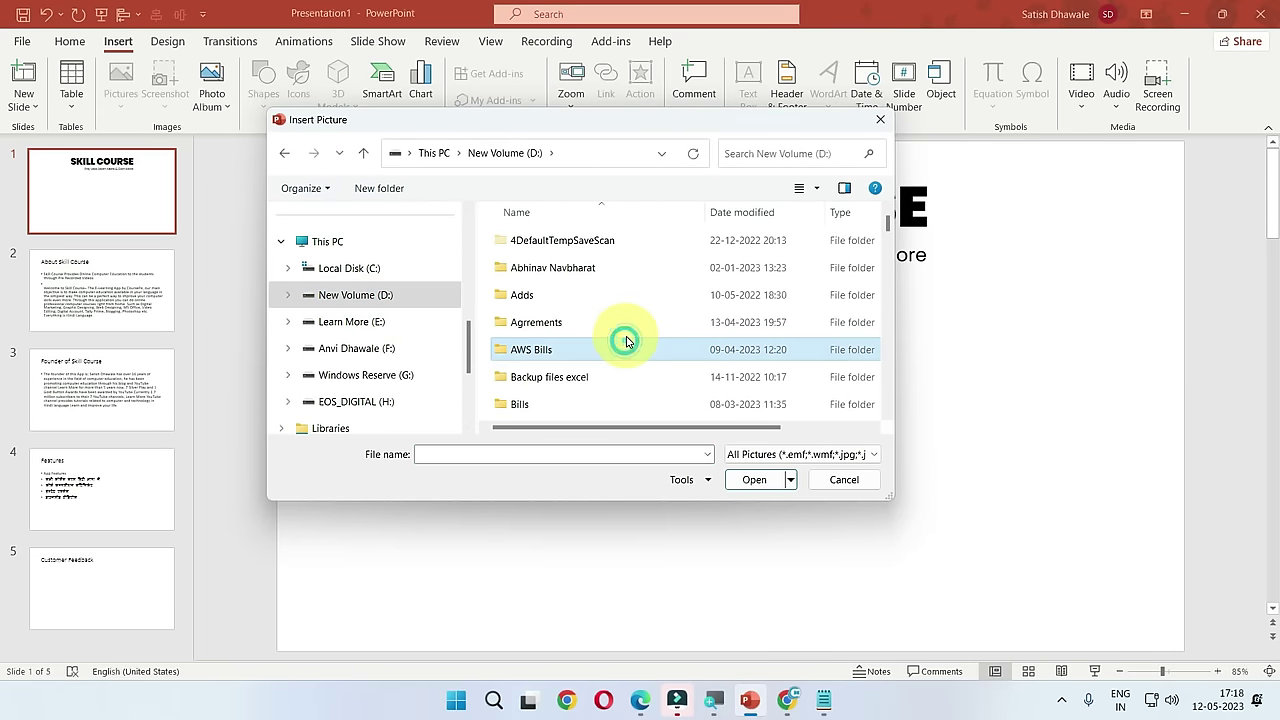
{"action": "type", "text": "skill"}
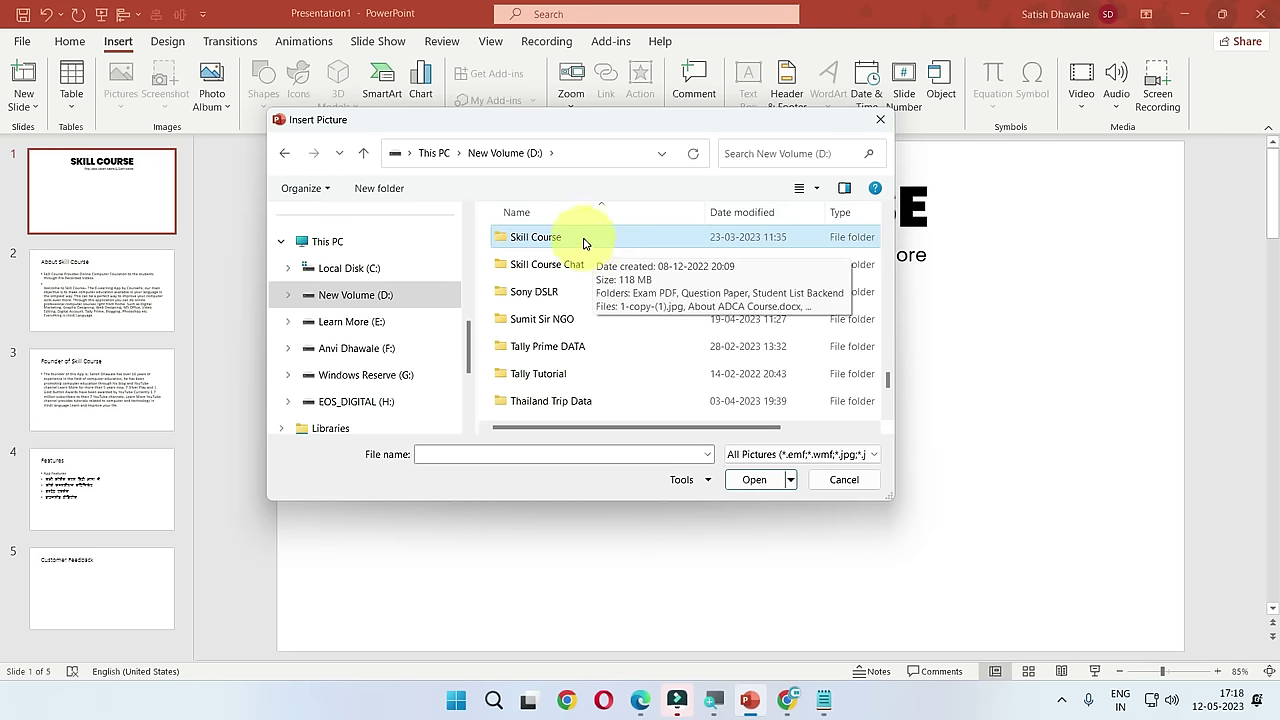
{"action": "double_click", "coordinate": [585, 243]}
{"action": "left_click", "coordinate": [632, 378]}
{"action": "scroll", "coordinate": [632, 390], "scroll_direction": "down", "scroll_amount": 2}
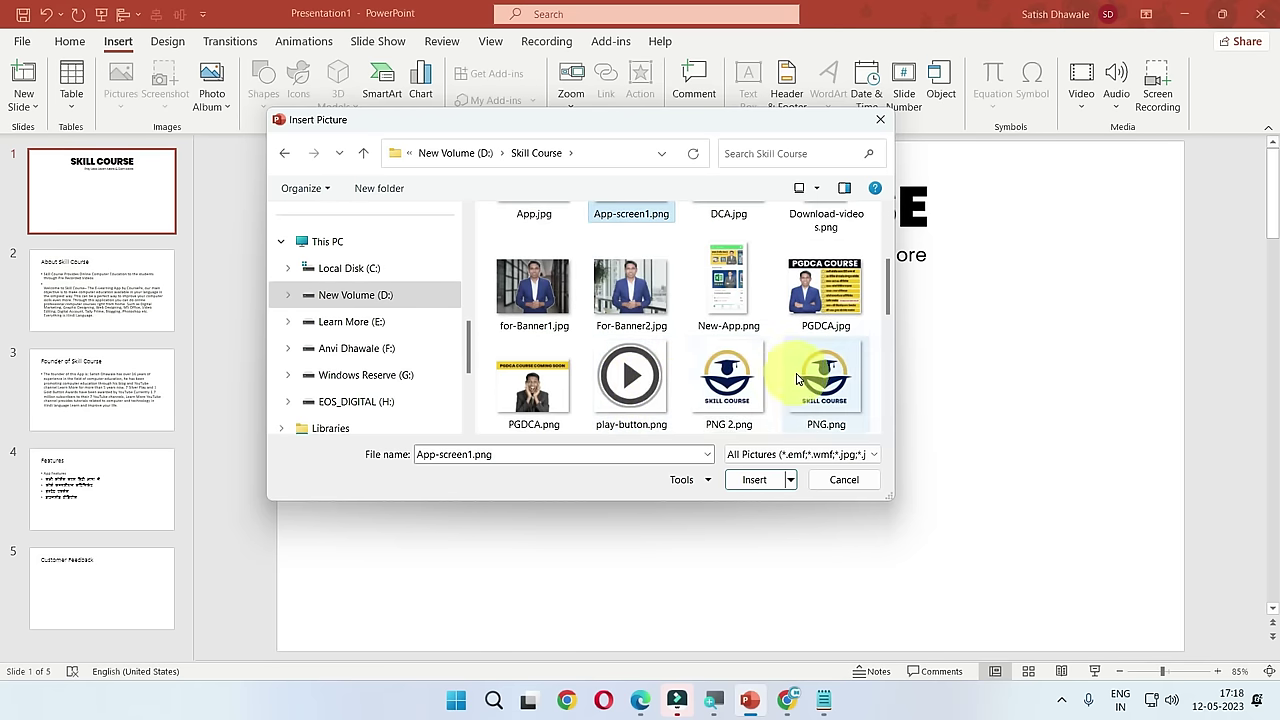
{"action": "scroll", "coordinate": [790, 368], "scroll_direction": "down", "scroll_amount": 2}
{"action": "left_click", "coordinate": [705, 392]}
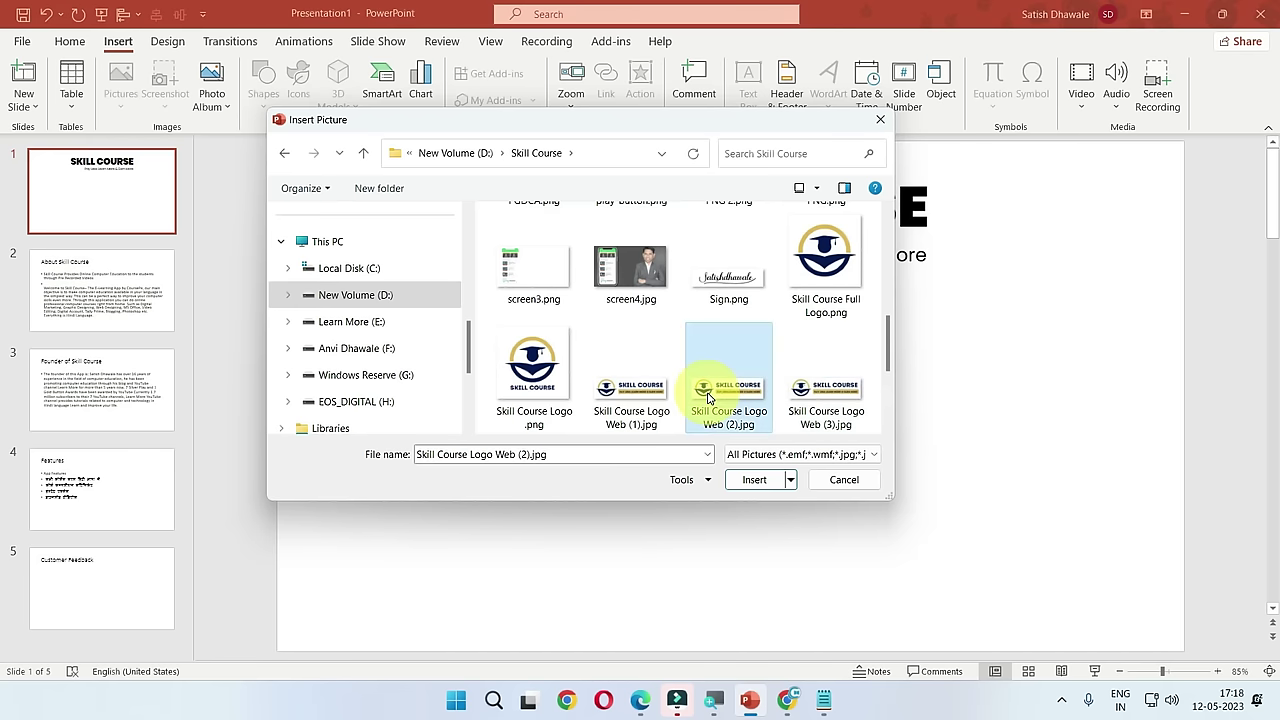
{"action": "left_click", "coordinate": [755, 482]}
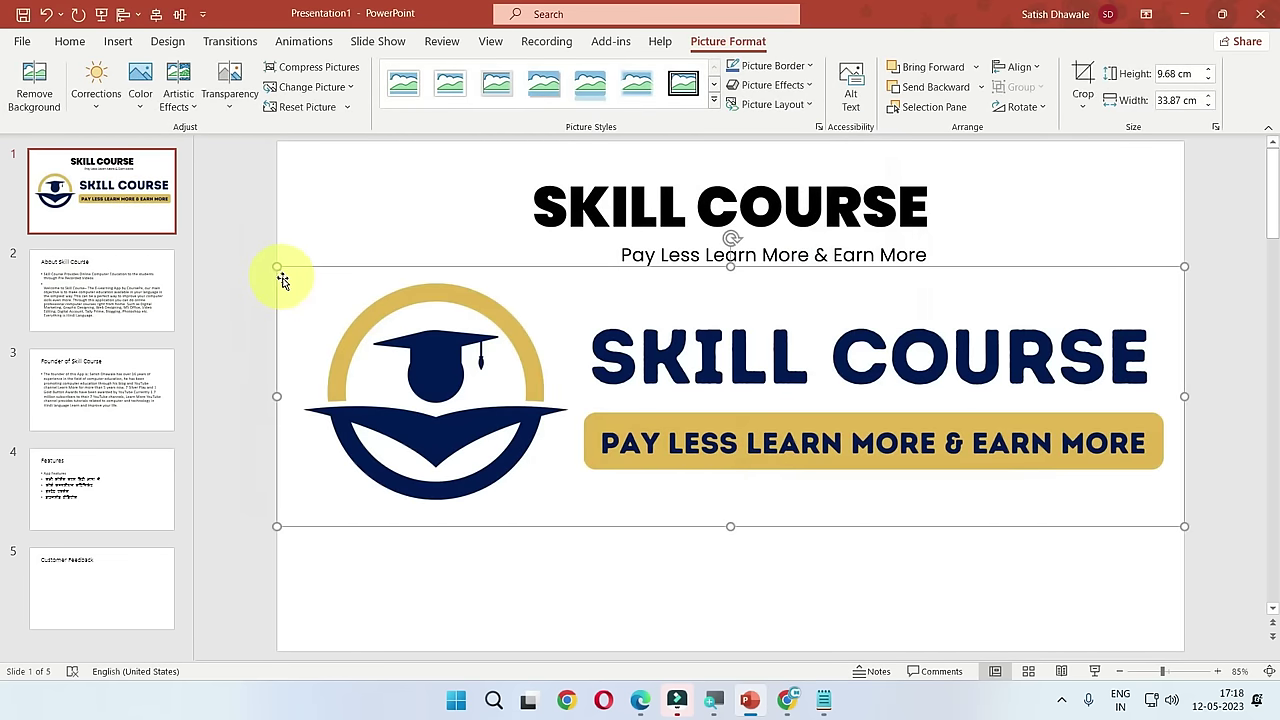
Step: Shrink the logo to 7.35 cm wide and place it in the bottom-right corner
{"action": "mouse_move", "coordinate": [272, 263]}
{"action": "left_mouse_down"}
{"action": "mouse_move", "coordinate": [546, 371]}
{"action": "mouse_move", "coordinate": [924, 455]}
{"action": "mouse_move", "coordinate": [894, 451]}
{"action": "left_mouse_up"}
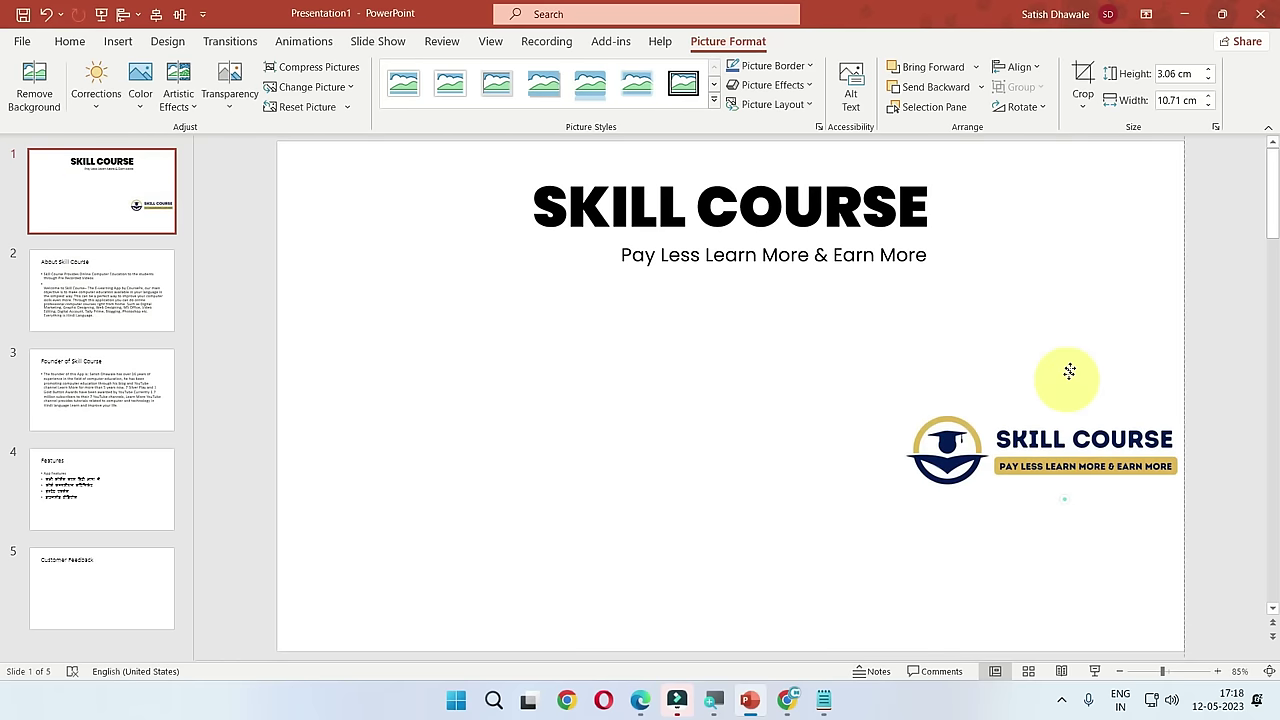
{"action": "left_click_drag", "start_coordinate": [1065, 480], "coordinate": [1075, 255]}
{"action": "mouse_move", "coordinate": [1195, 270]}
{"action": "left_mouse_down"}
{"action": "mouse_move", "coordinate": [1086, 250]}
{"action": "mouse_move", "coordinate": [1110, 180]}
{"action": "mouse_move", "coordinate": [1134, 306]}
{"action": "mouse_move", "coordinate": [1130, 590]}
{"action": "mouse_move", "coordinate": [1098, 615]}
{"action": "left_mouse_up"}
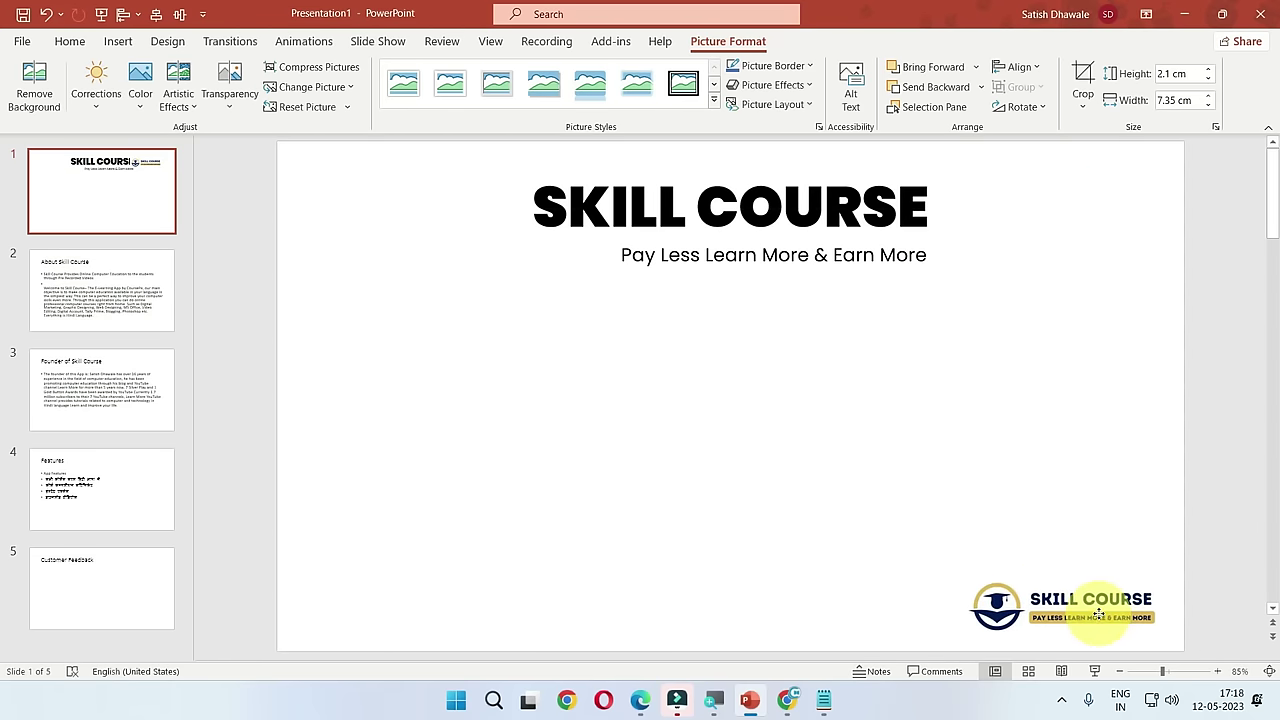
{"action": "left_click", "coordinate": [1084, 447]}
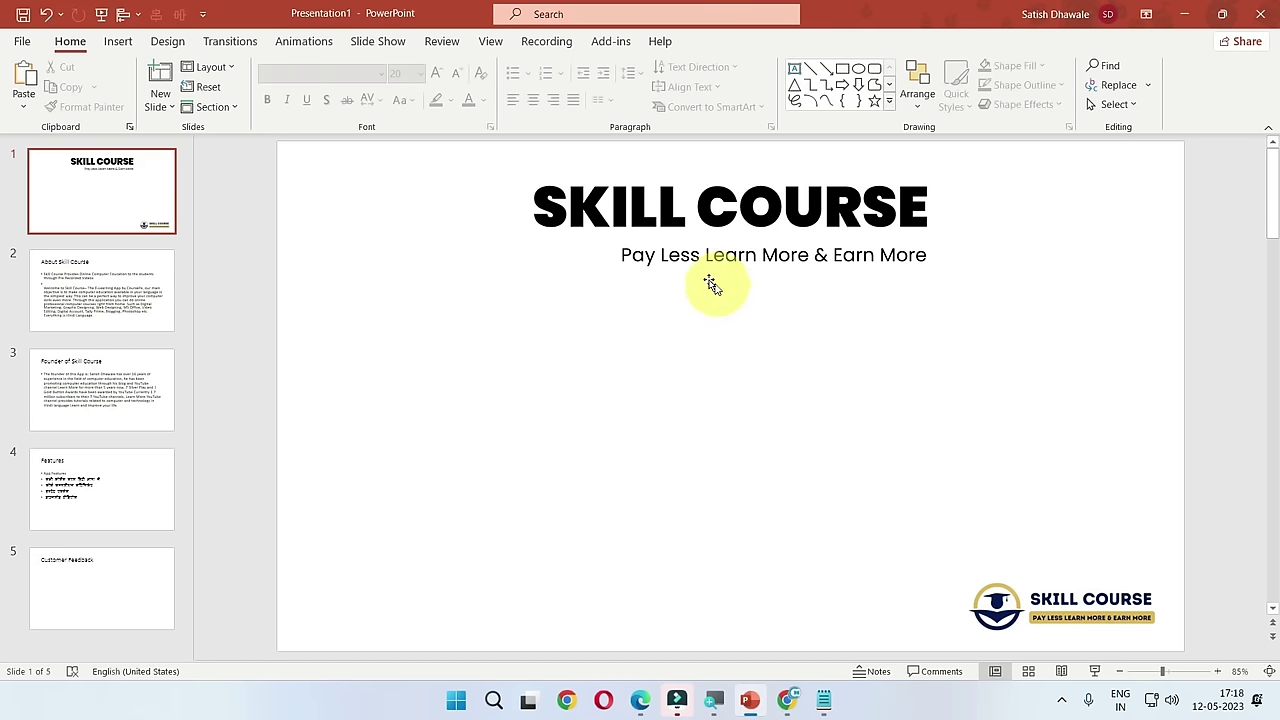
Step: Extend the title to 'SKILL COURSE APP' and shift the subtitle right to sit beneath its end
{"action": "left_click", "coordinate": [866, 208]}
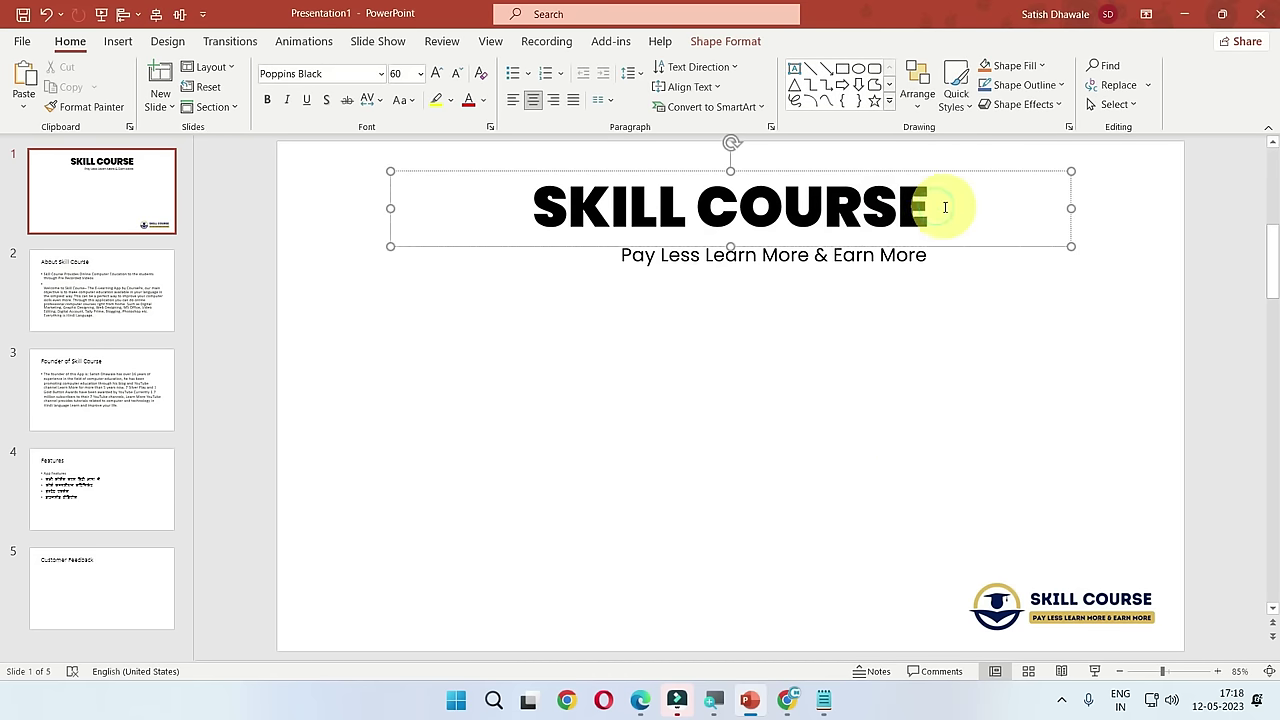
{"action": "type", "text": "a"}
{"action": "key", "text": "BackSpace"}
{"action": "type", "text": "APP"}
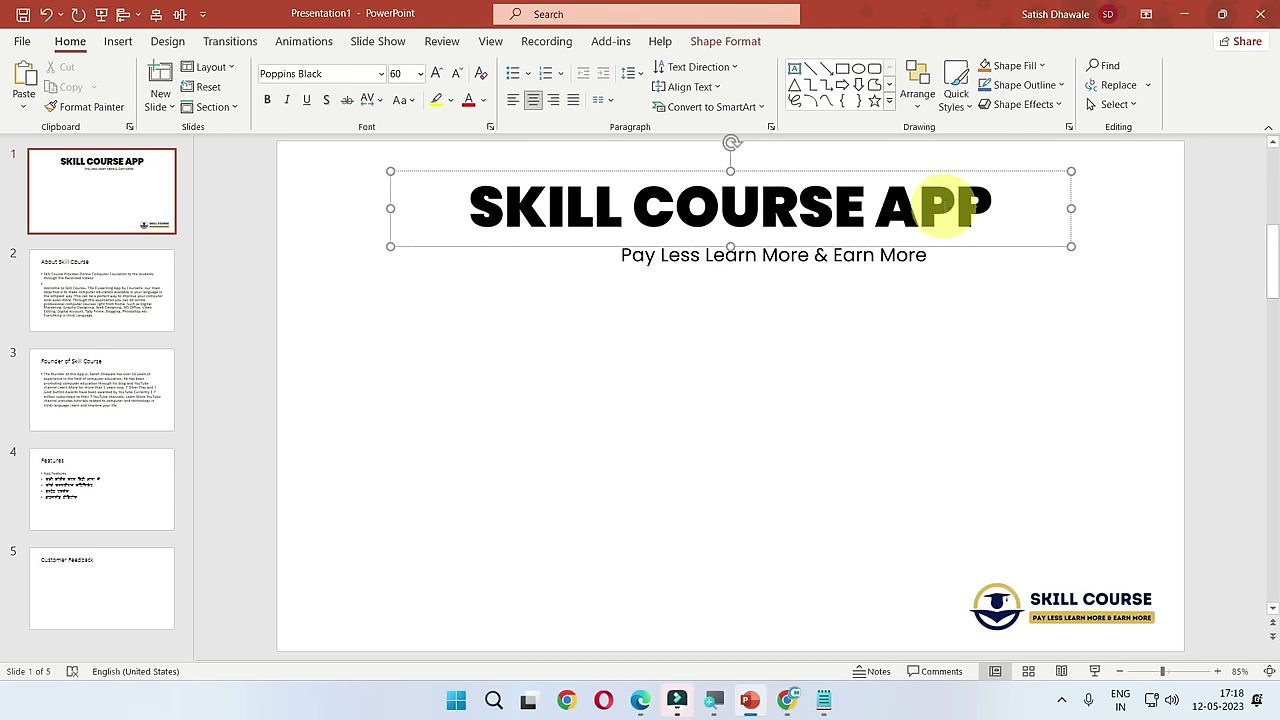
{"action": "left_click", "coordinate": [754, 454]}
{"action": "left_click_drag", "start_coordinate": [868, 265], "coordinate": [932, 268]}
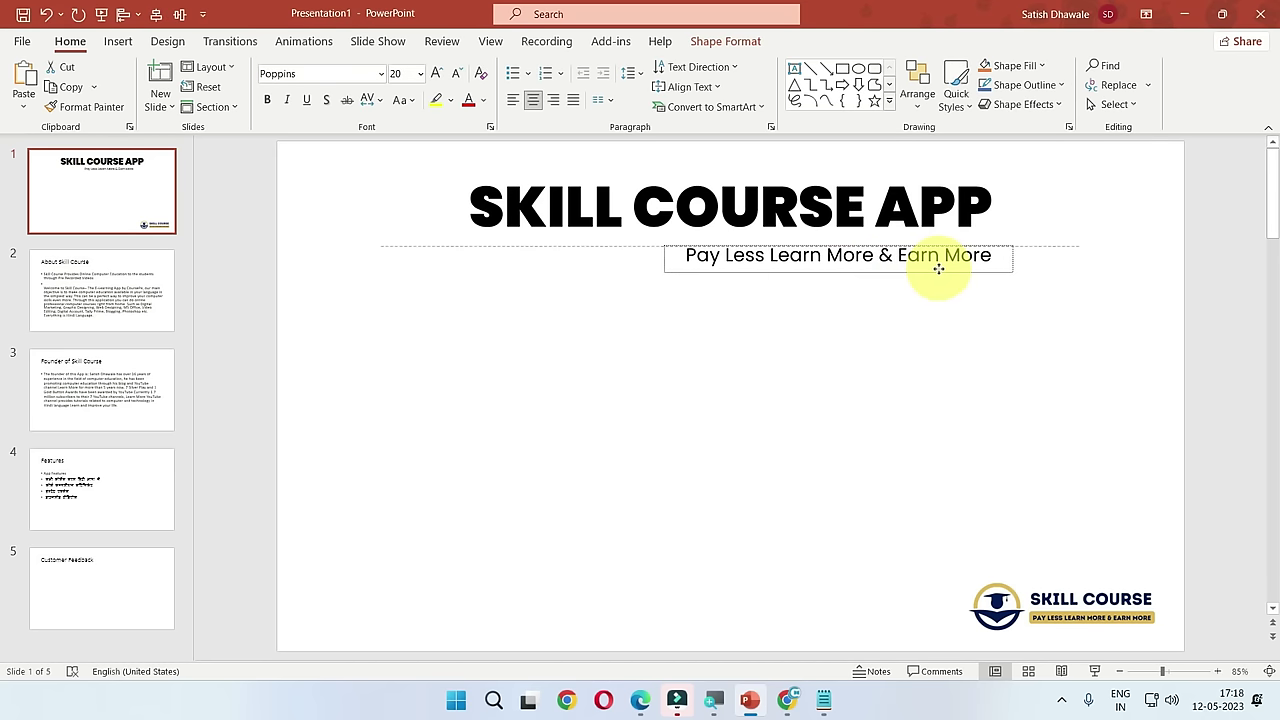
{"action": "left_click_drag", "start_coordinate": [932, 268], "coordinate": [936, 270]}
{"action": "left_click", "coordinate": [897, 375]}
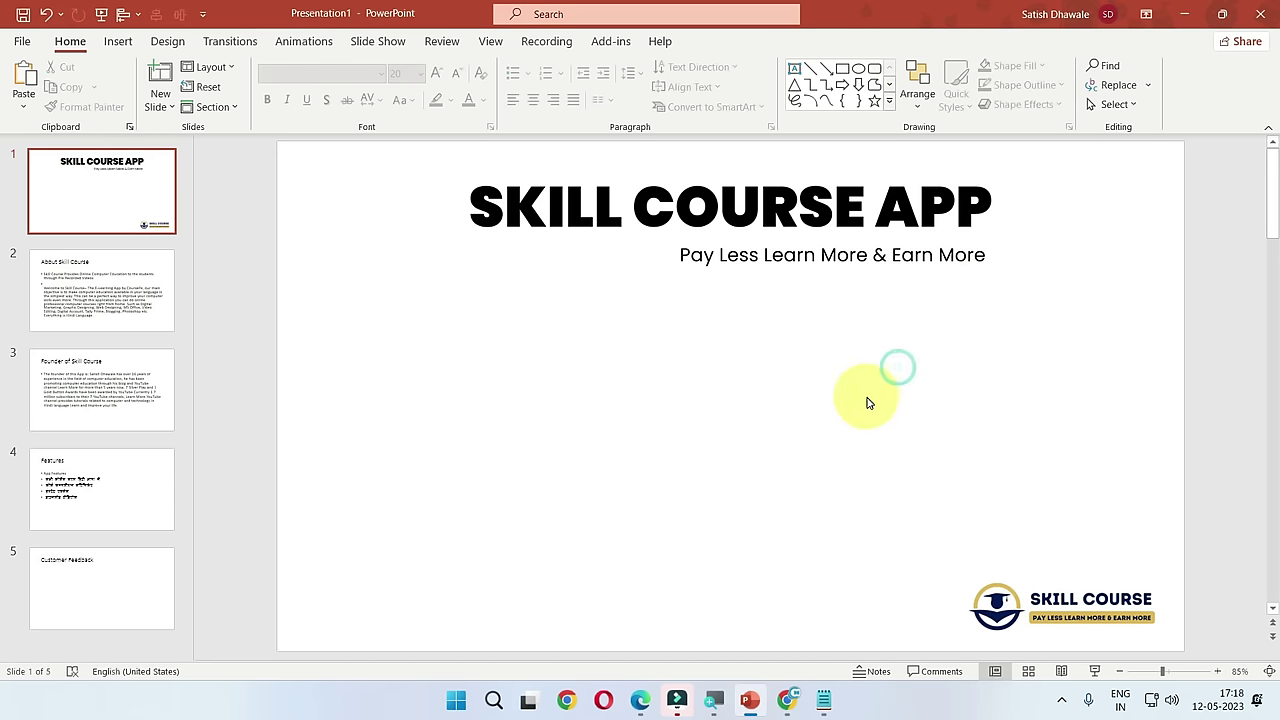
Step: Insert App.jpg from this computer onto slide 1
{"action": "left_click", "coordinate": [118, 41]}
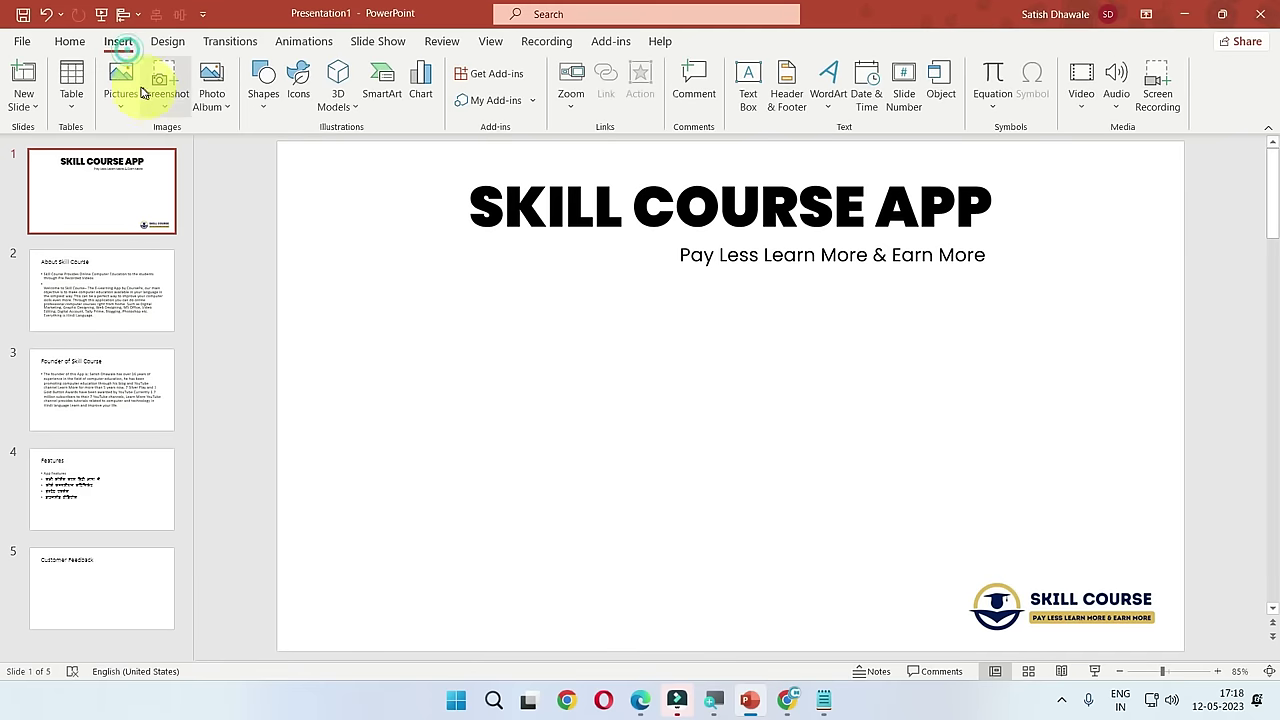
{"action": "left_click", "coordinate": [120, 93]}
{"action": "left_click", "coordinate": [183, 177]}
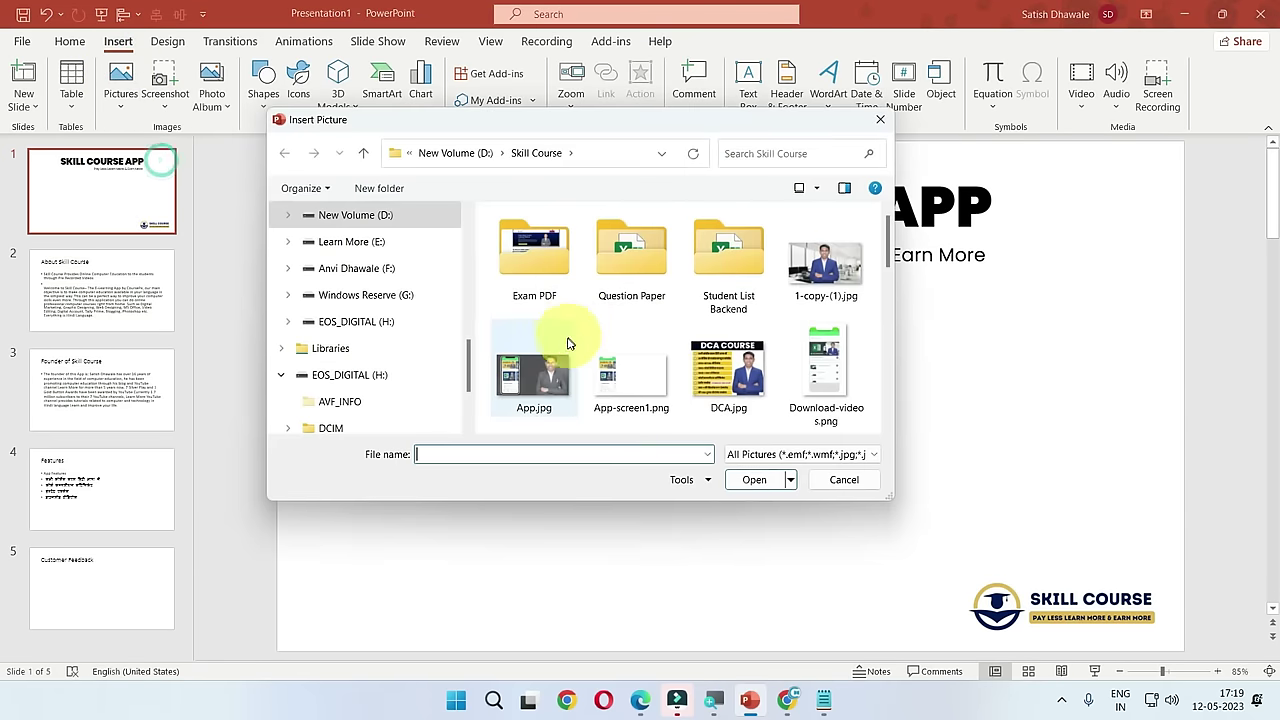
{"action": "left_click", "coordinate": [551, 366]}
{"action": "scroll", "coordinate": [553, 375], "scroll_direction": "down", "scroll_amount": 1}
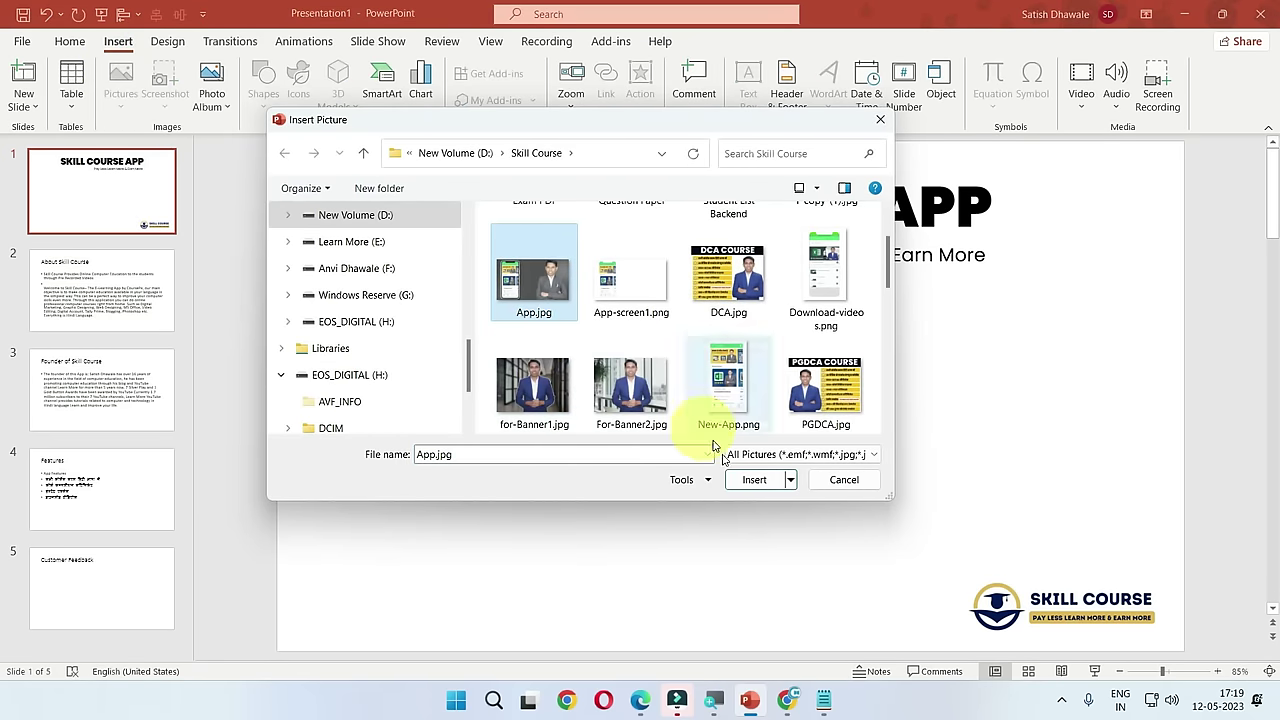
{"action": "left_click", "coordinate": [751, 480]}
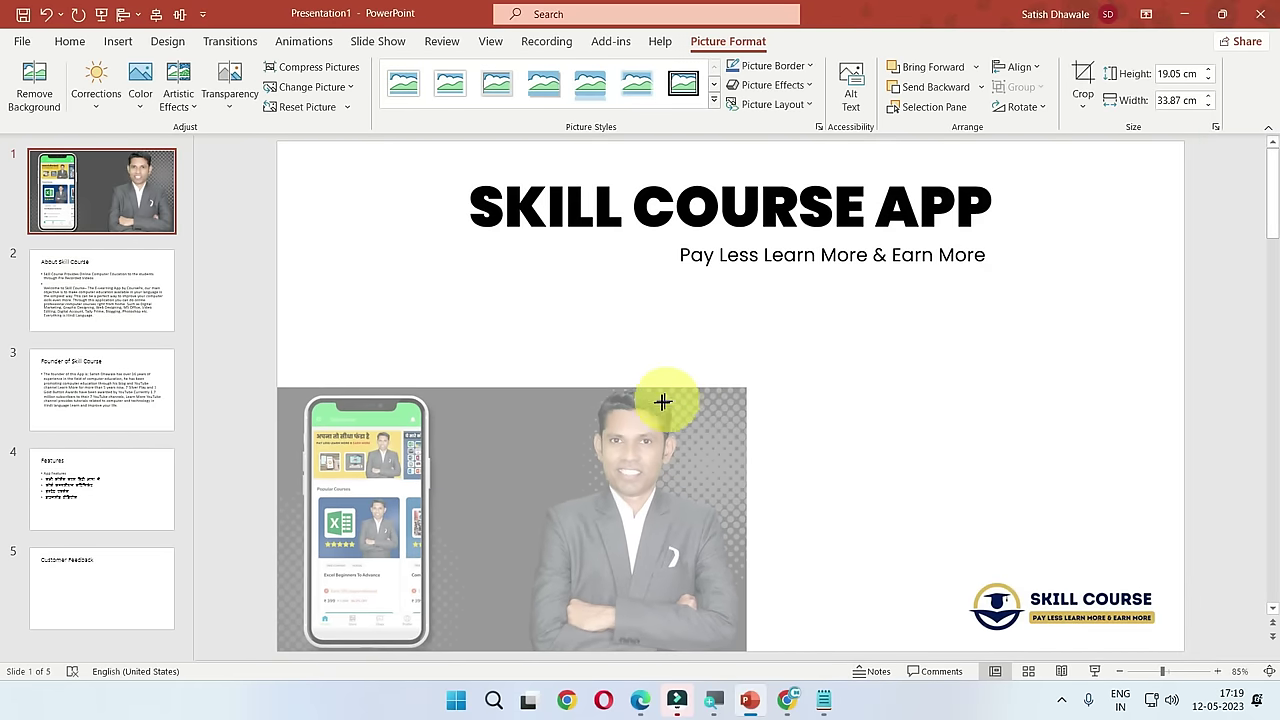
Step: Resize the app picture to 18.65 × 10.49 cm and place it below the subtitle
{"action": "left_click_drag", "start_coordinate": [1174, 150], "coordinate": [680, 428]}
{"action": "left_click_drag", "start_coordinate": [560, 514], "coordinate": [714, 392]}
{"action": "left_click_drag", "start_coordinate": [666, 429], "coordinate": [717, 421]}
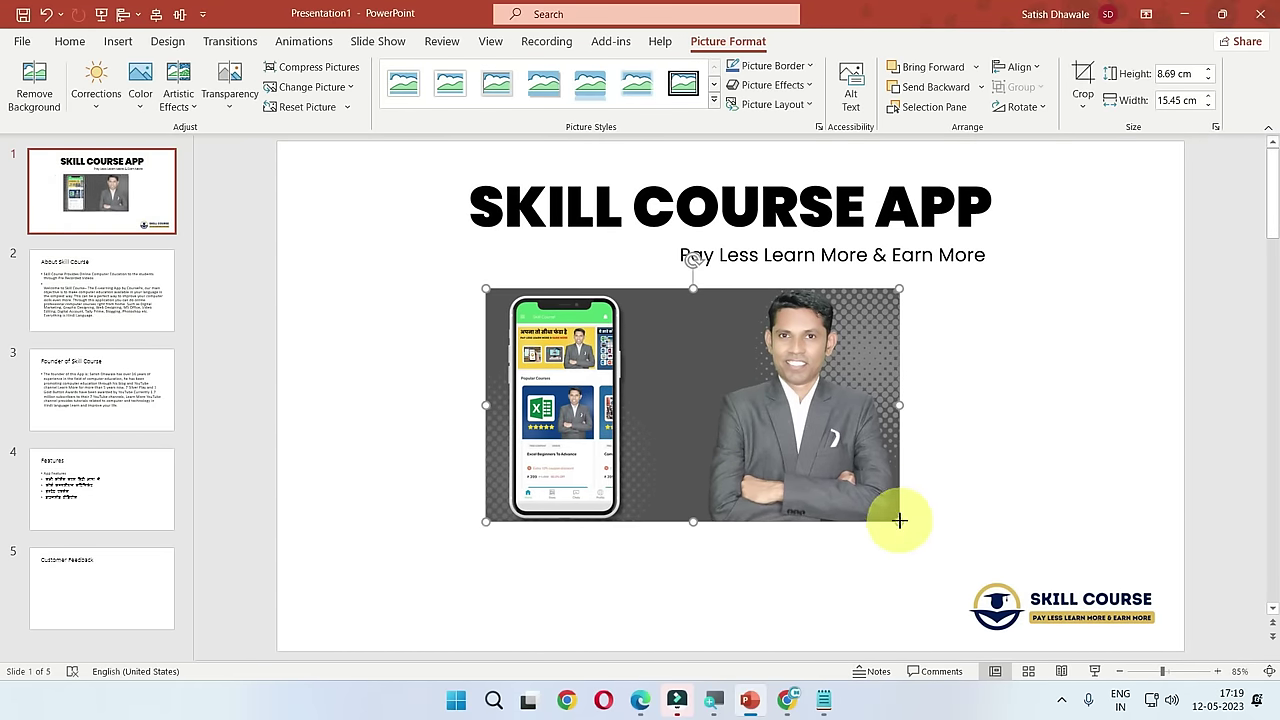
{"action": "left_click_drag", "start_coordinate": [899, 520], "coordinate": [986, 537]}
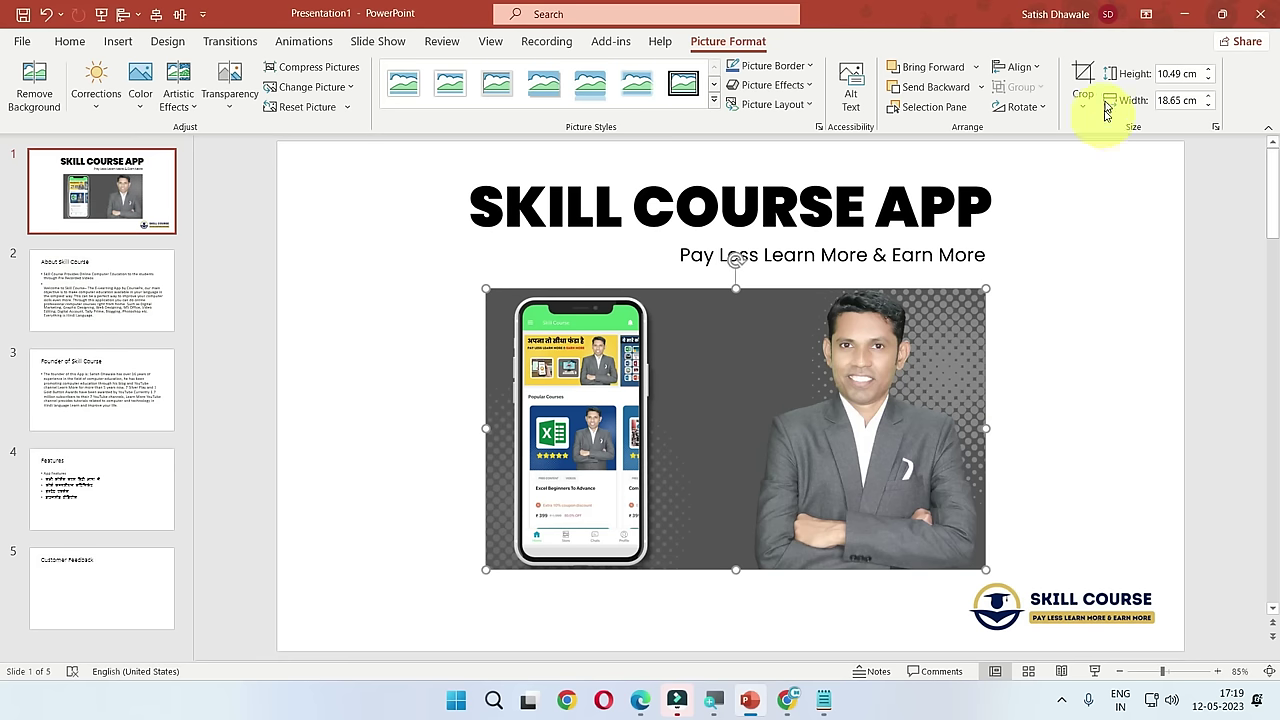
Step: Crop the app picture down to the phone on its grey backdrop
{"action": "left_click", "coordinate": [1083, 78]}
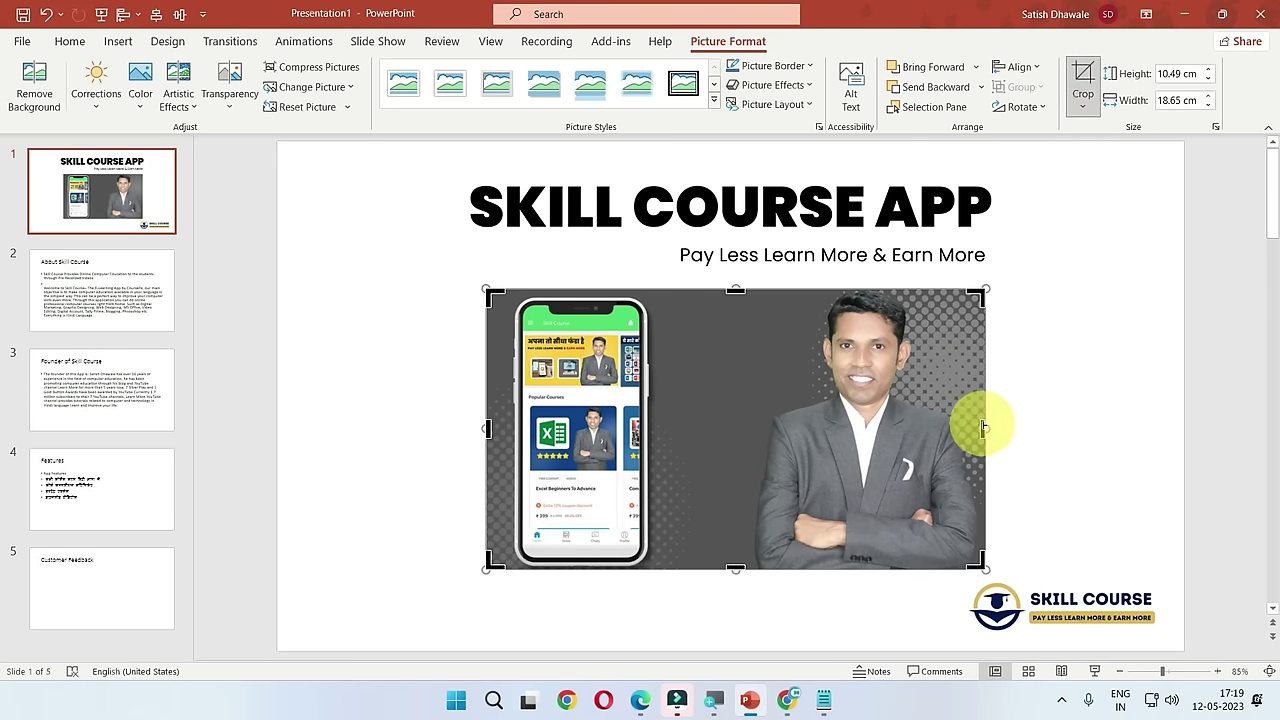
{"action": "left_click_drag", "start_coordinate": [984, 428], "coordinate": [708, 442]}
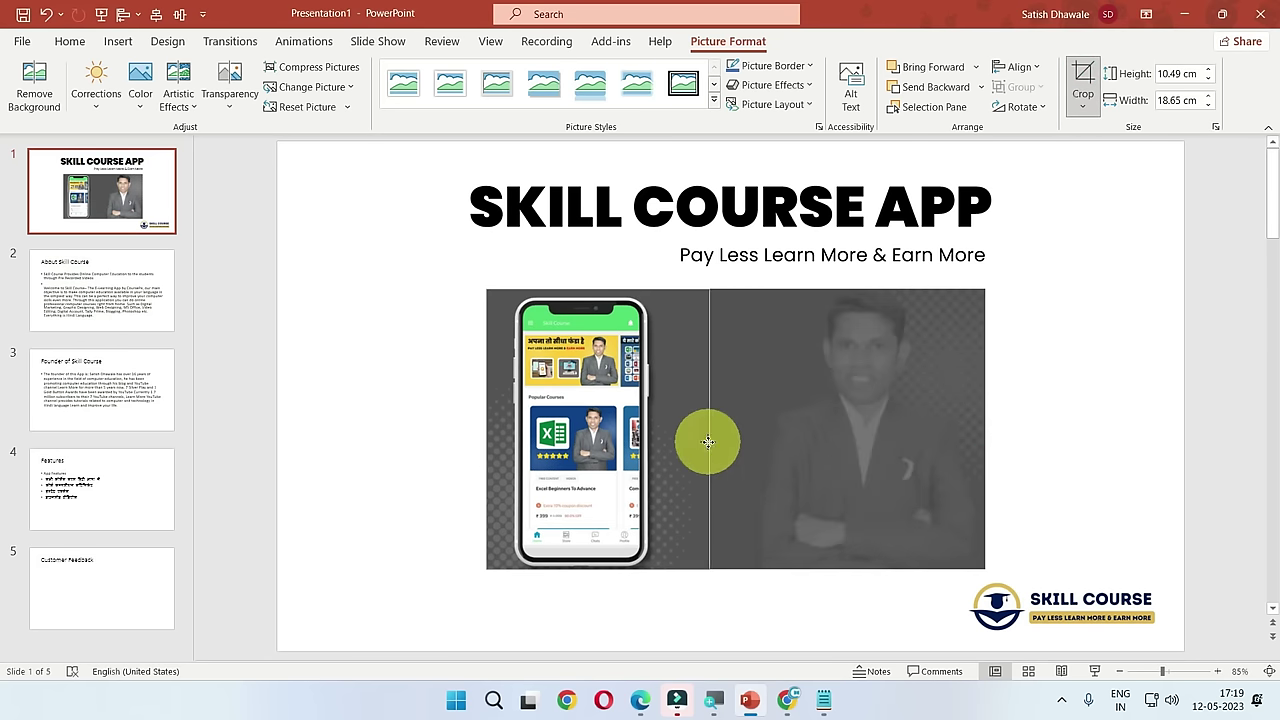
{"action": "left_click", "coordinate": [1072, 397]}
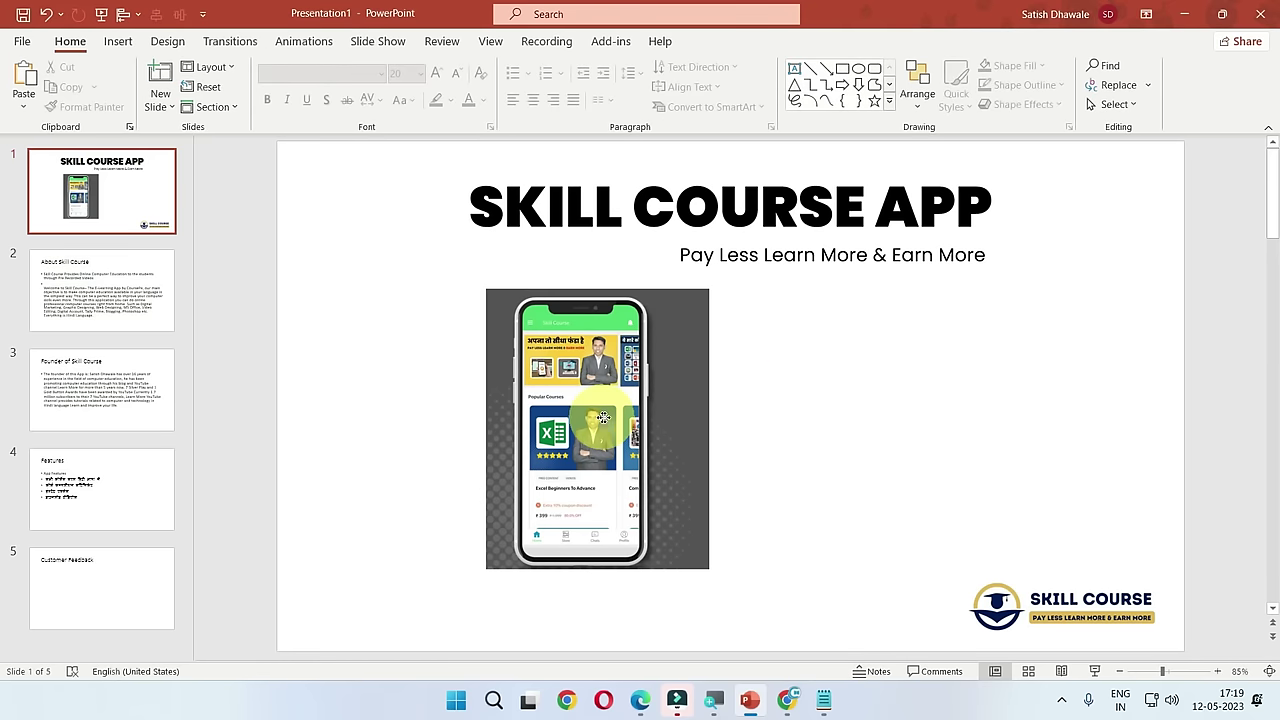
Step: Enlarge the cropped phone picture to 12.34 × 9.81 cm and position it below the subtitle
{"action": "left_click_drag", "start_coordinate": [601, 417], "coordinate": [697, 420]}
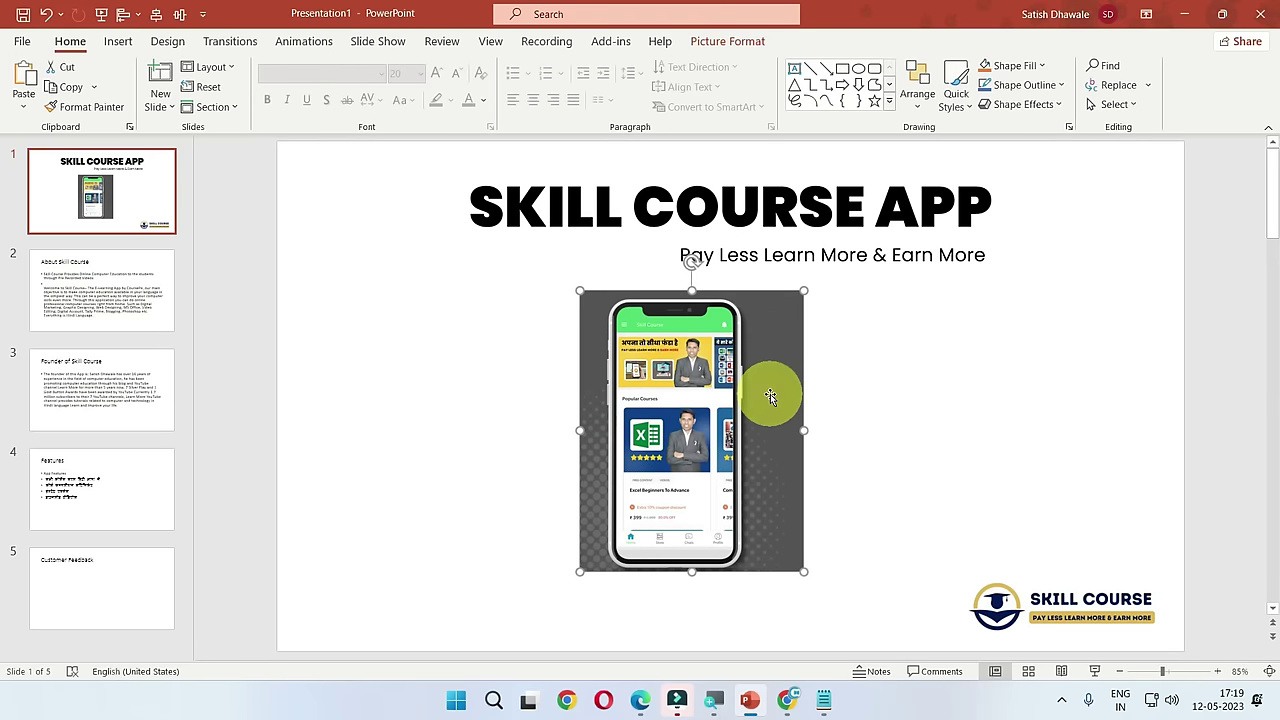
{"action": "left_click_drag", "start_coordinate": [580, 572], "coordinate": [543, 620]}
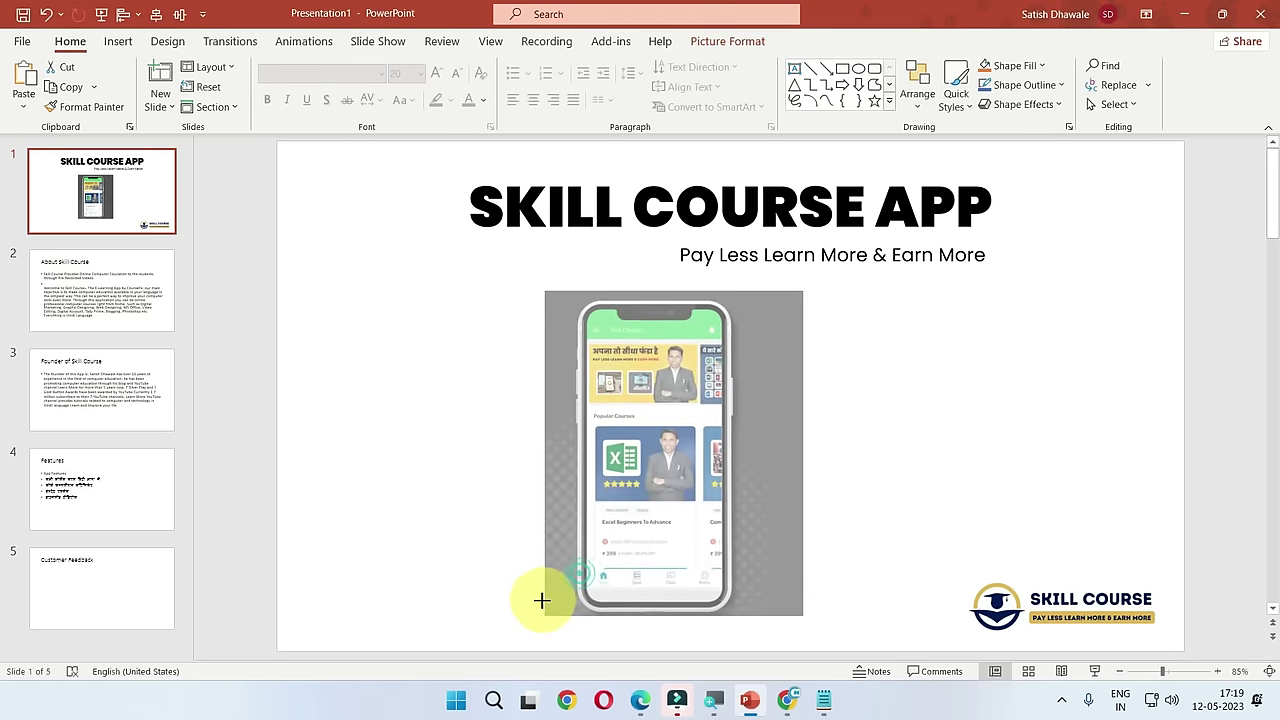
{"action": "left_click_drag", "start_coordinate": [637, 526], "coordinate": [666, 528]}
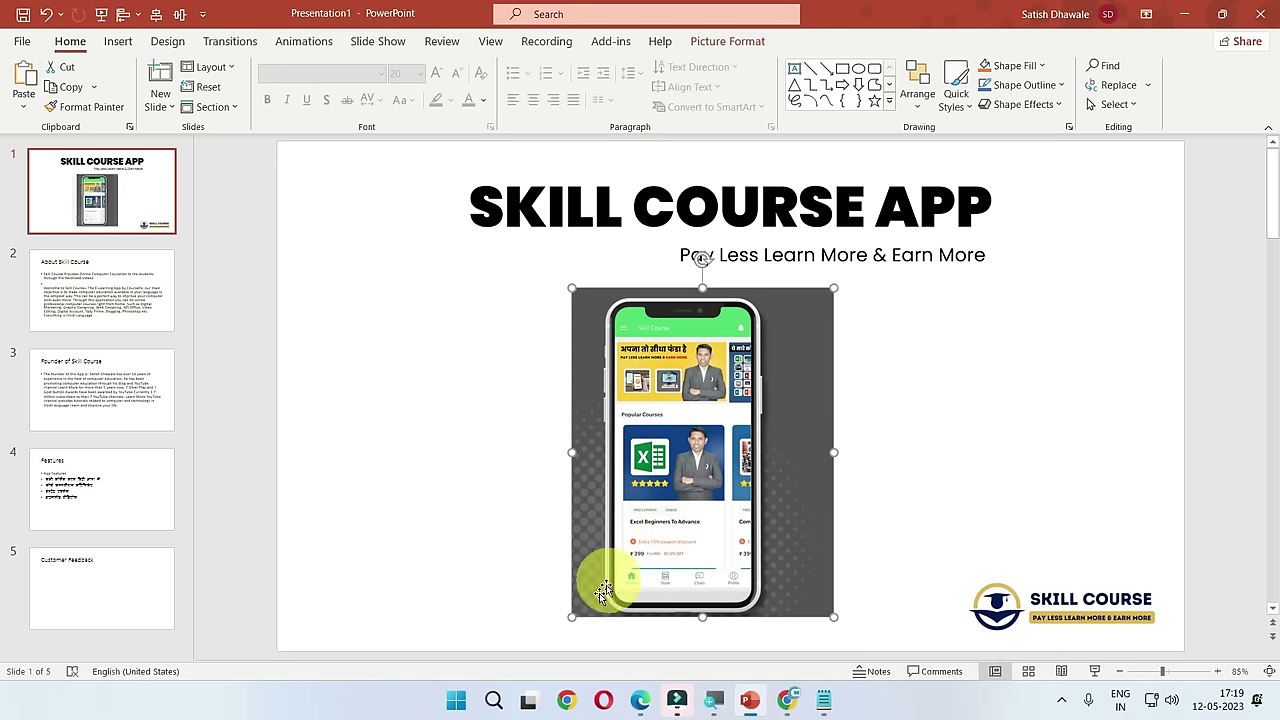
{"action": "left_click_drag", "start_coordinate": [571, 617], "coordinate": [563, 626]}
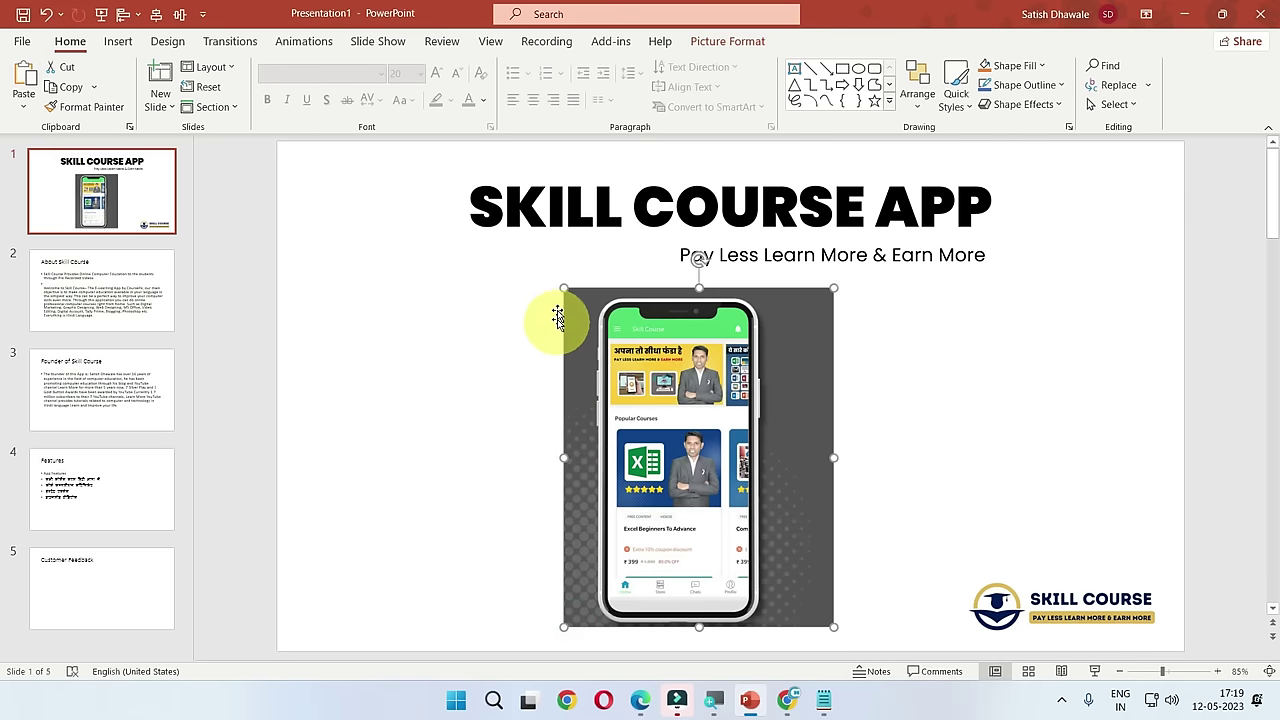
{"action": "mouse_move", "coordinate": [563, 288]}
{"action": "left_mouse_down"}
{"action": "mouse_move", "coordinate": [550, 281]}
{"action": "mouse_move", "coordinate": [570, 296]}
{"action": "left_mouse_up"}
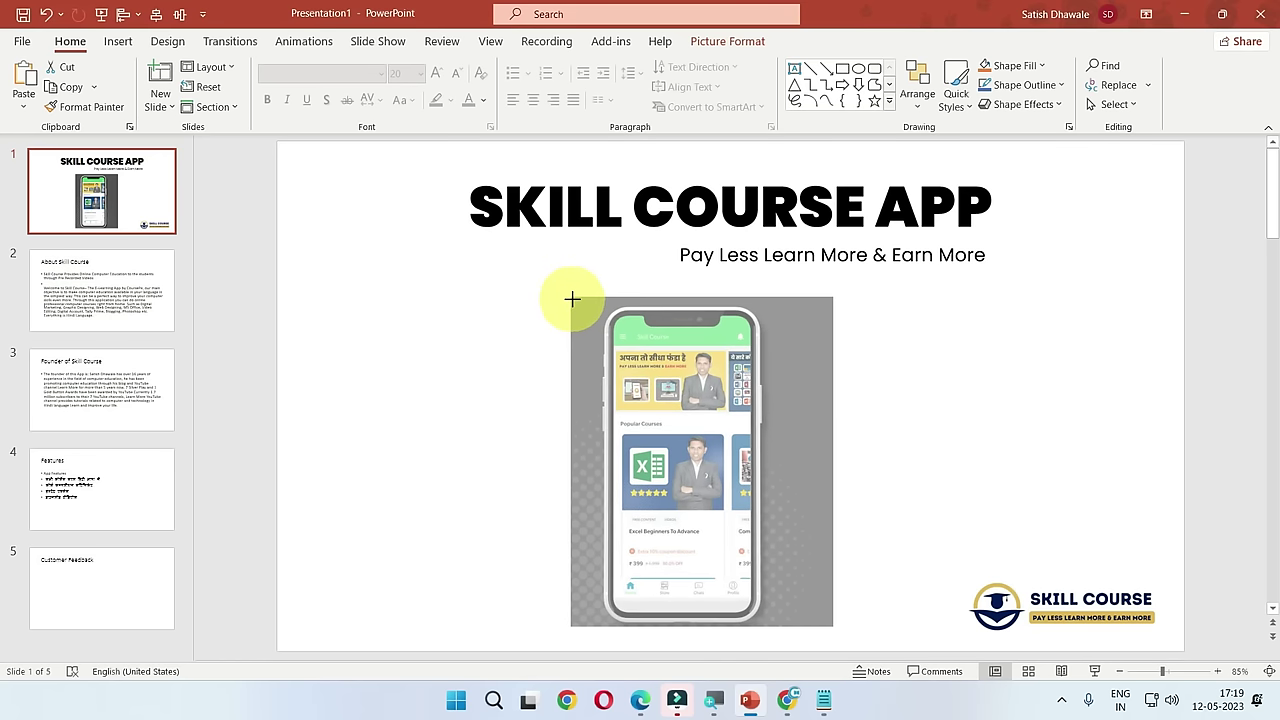
{"action": "left_click", "coordinate": [729, 45]}
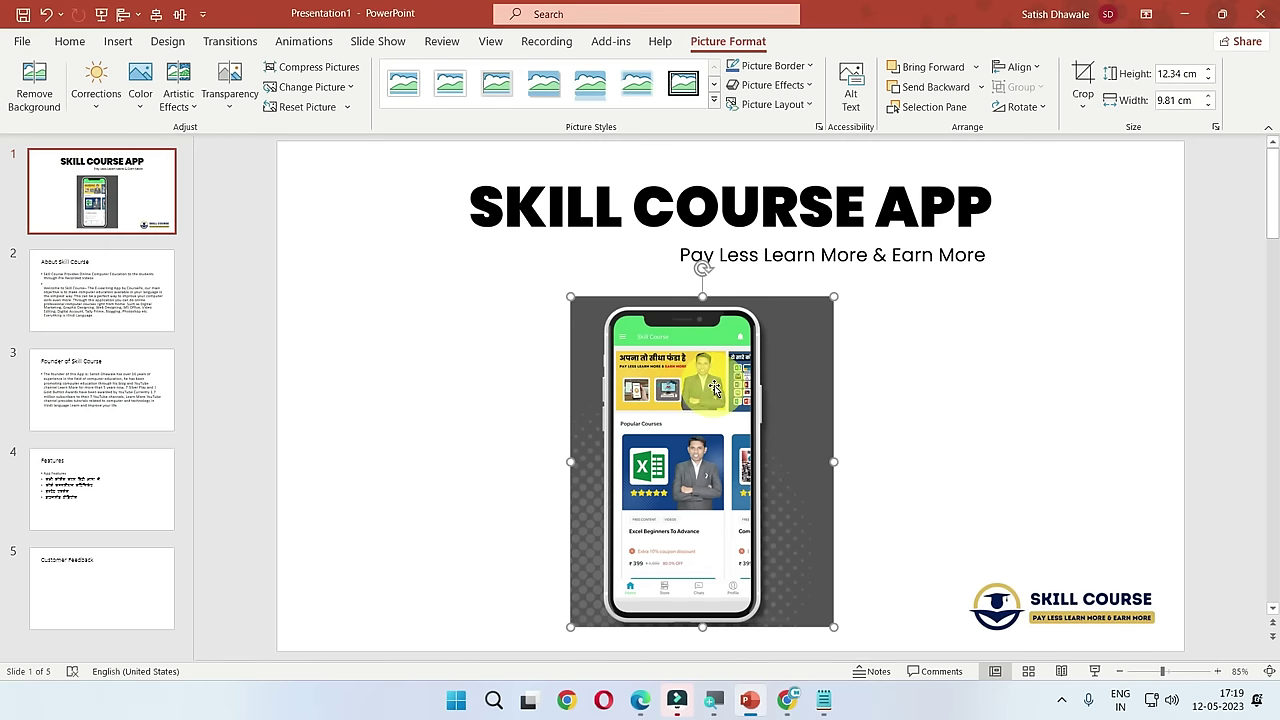
{"action": "left_click_drag", "start_coordinate": [714, 389], "coordinate": [712, 383]}
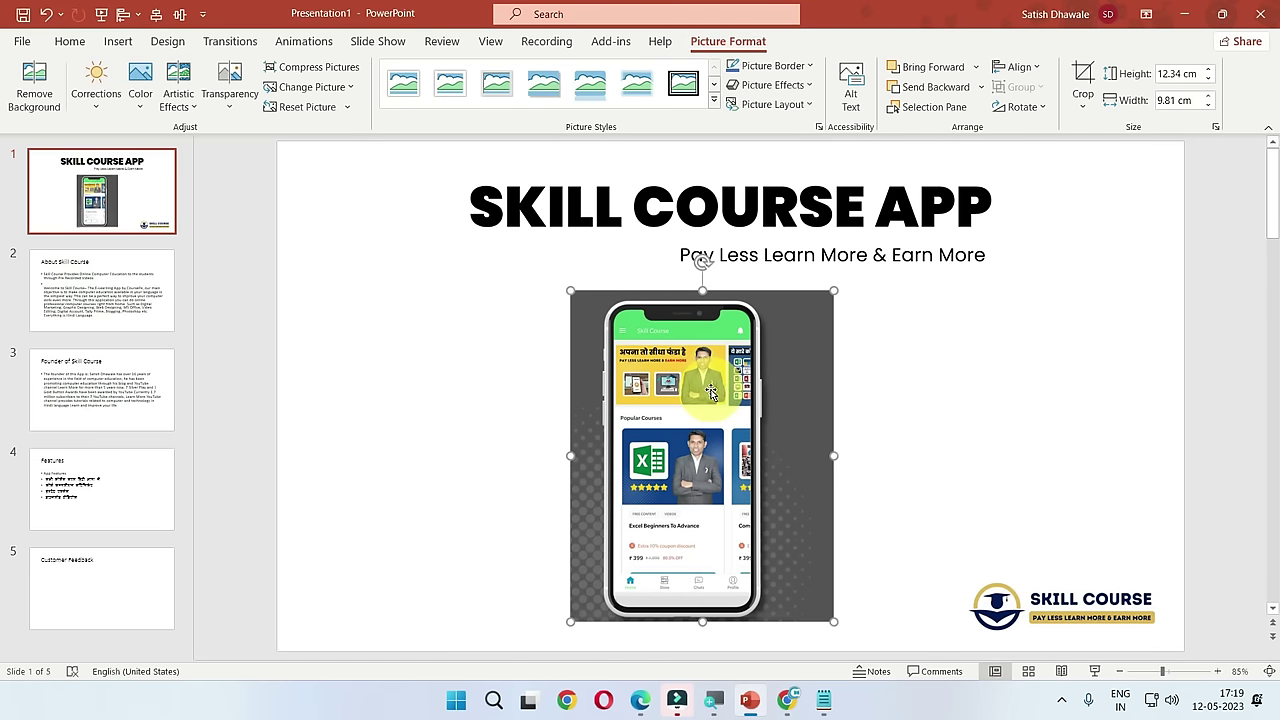
{"action": "left_click", "coordinate": [82, 70]}
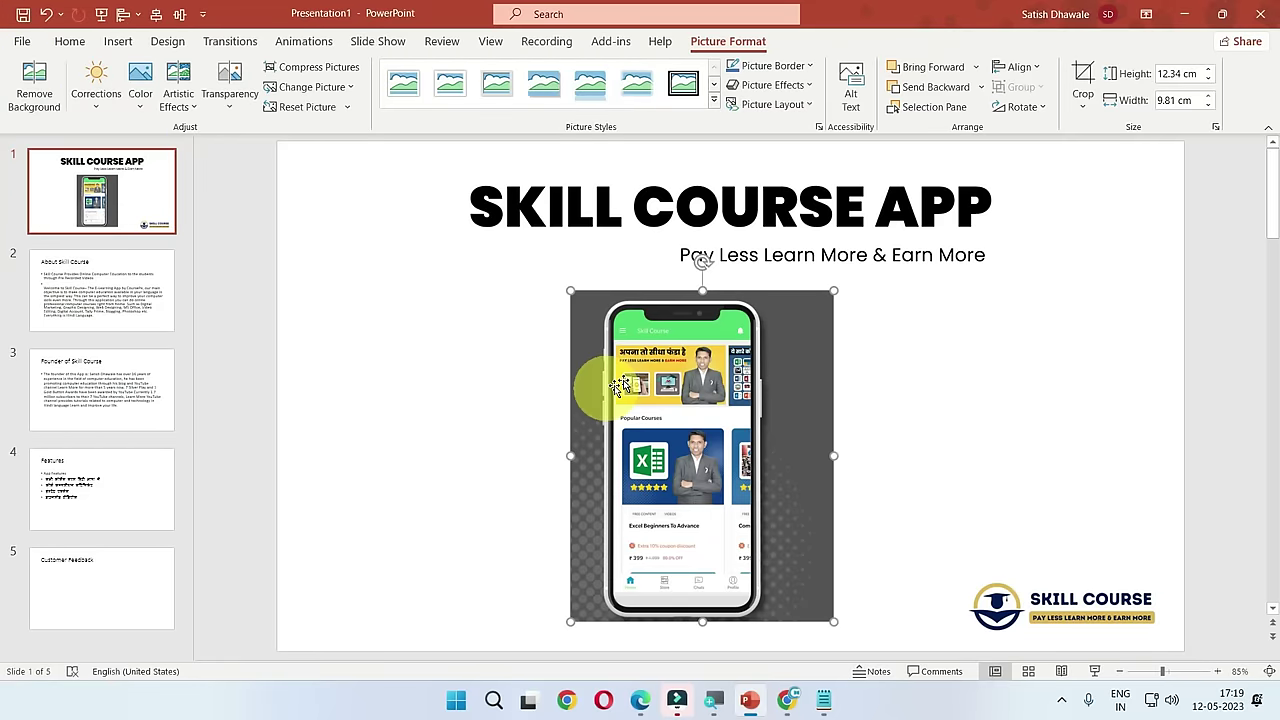
Step: Start background removal on the phone picture and mark its bottom strip for removal
{"action": "left_click", "coordinate": [31, 91]}
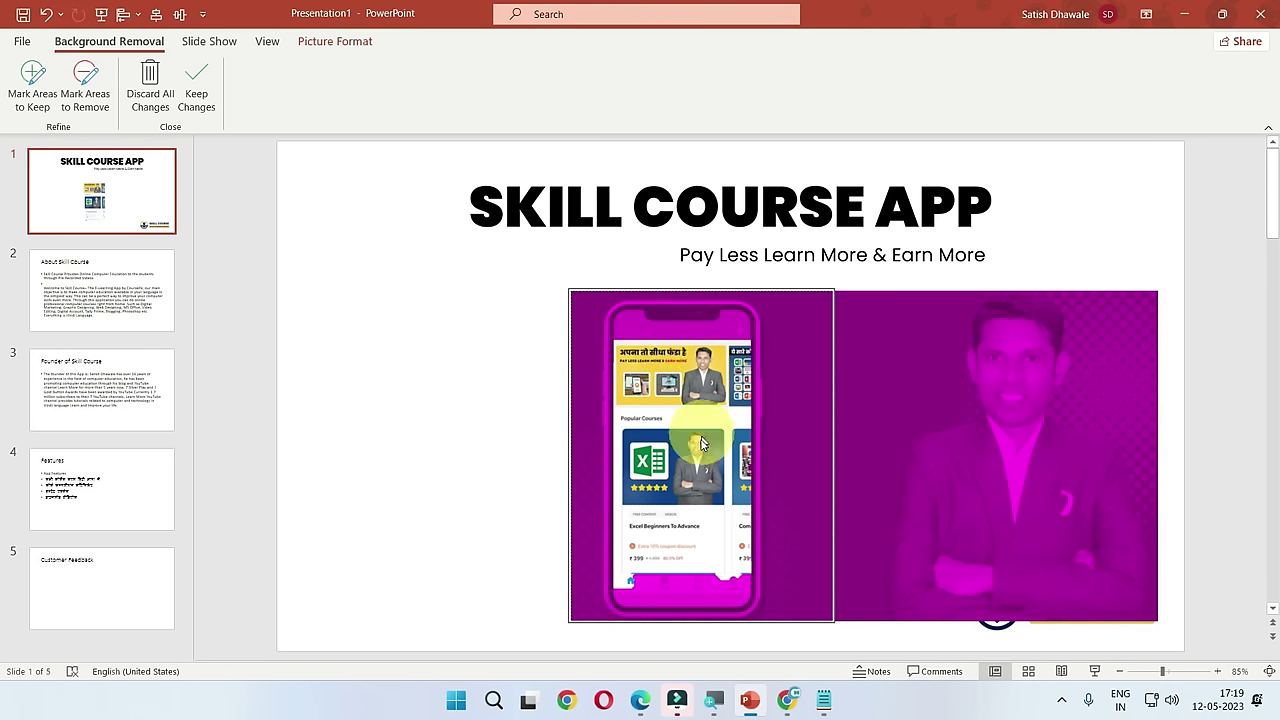
{"action": "left_click_drag", "start_coordinate": [646, 334], "coordinate": [699, 592]}
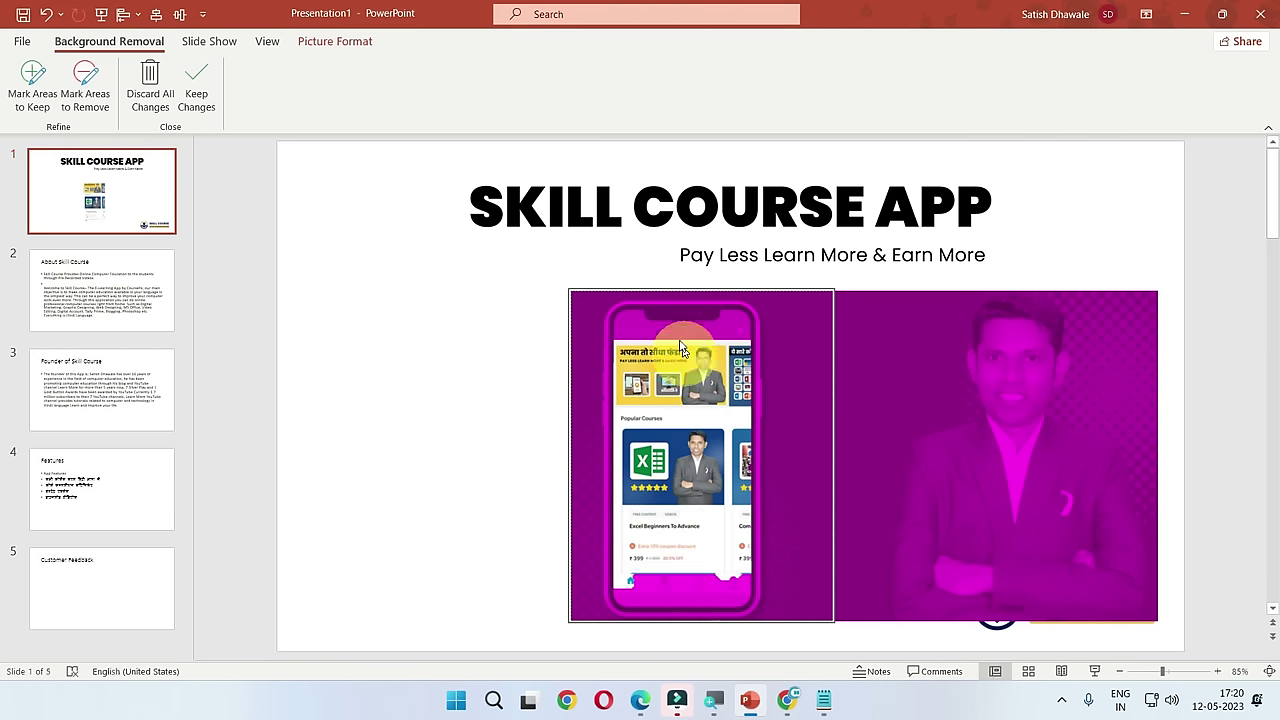
{"action": "left_click_drag", "start_coordinate": [681, 349], "coordinate": [670, 613]}
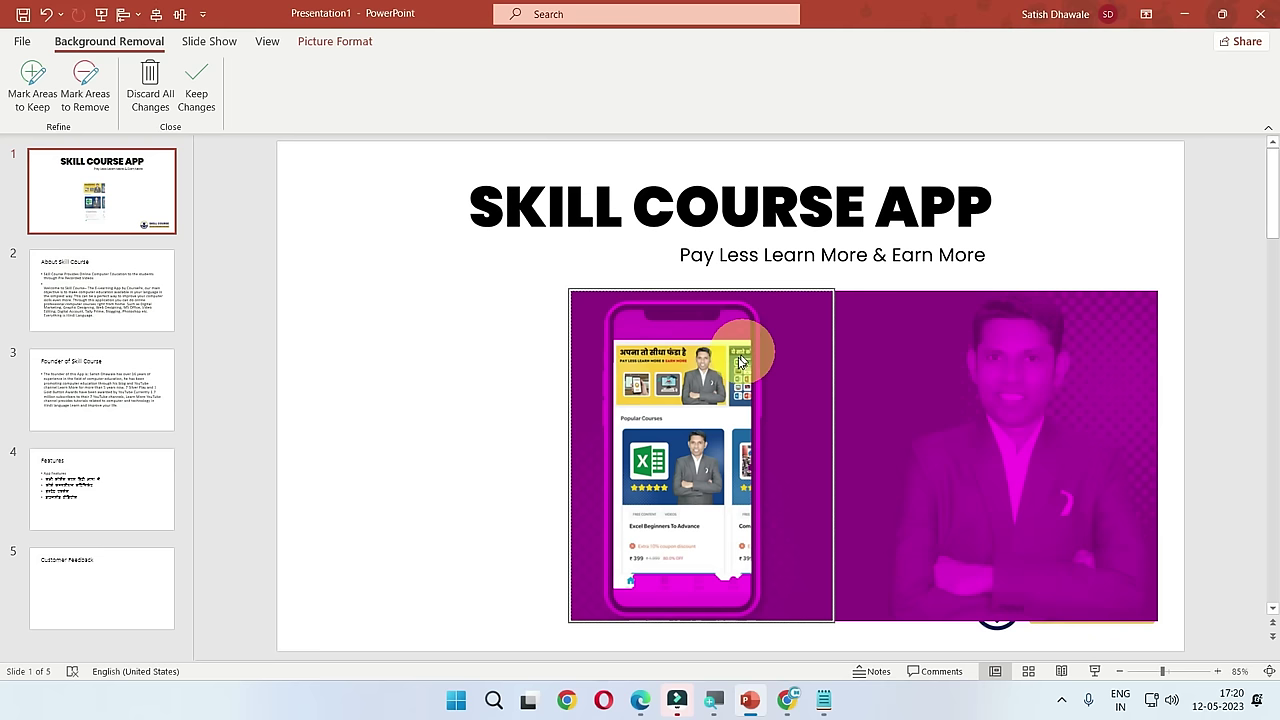
{"action": "left_click", "coordinate": [702, 598]}
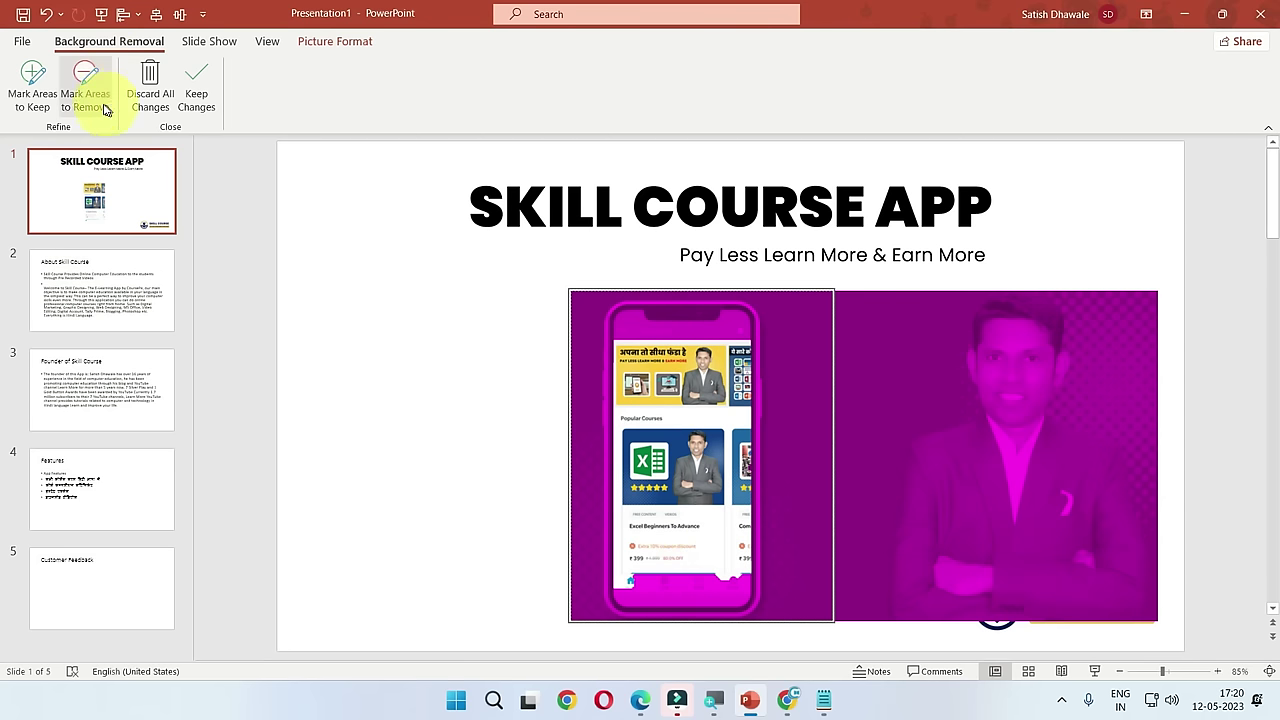
Step: Mark the phone's edges and header as areas to keep, then keep the changes
{"action": "left_click", "coordinate": [30, 86]}
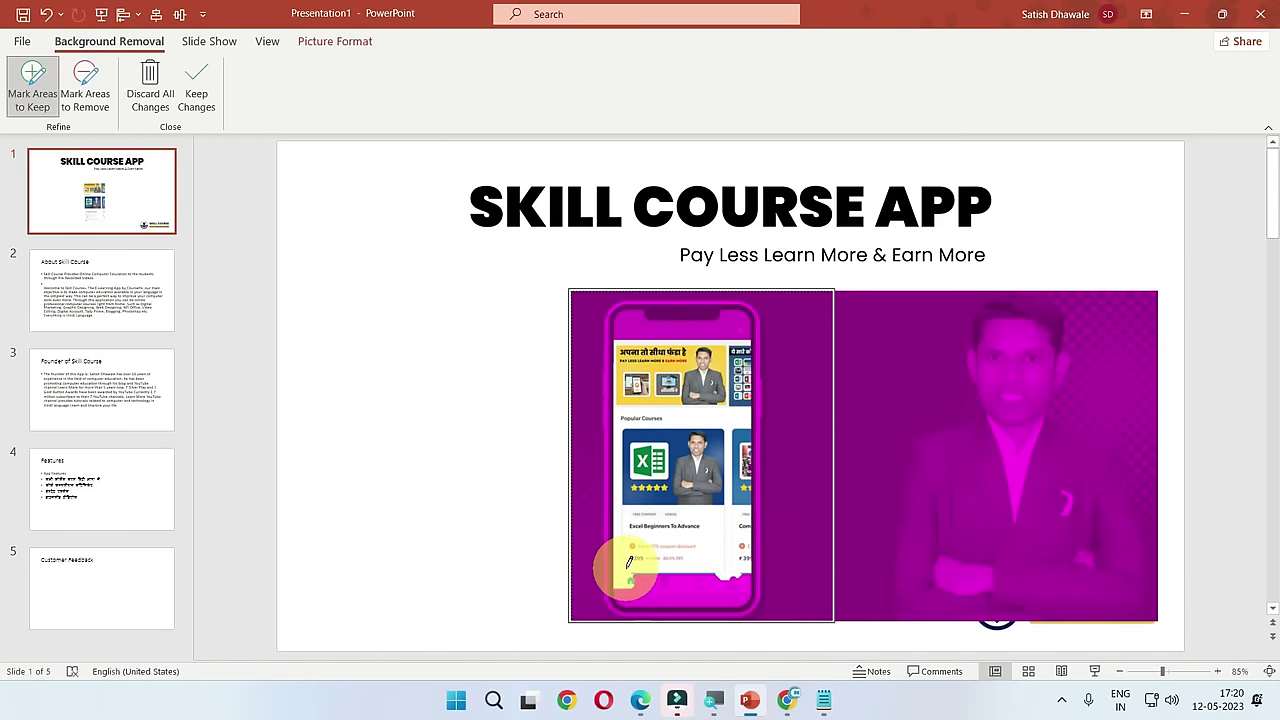
{"action": "mouse_move", "coordinate": [634, 597]}
{"action": "left_mouse_down"}
{"action": "mouse_move", "coordinate": [714, 584]}
{"action": "mouse_move", "coordinate": [653, 583]}
{"action": "mouse_move", "coordinate": [747, 601]}
{"action": "left_mouse_up"}
{"action": "mouse_move", "coordinate": [620, 329]}
{"action": "left_mouse_down"}
{"action": "mouse_move", "coordinate": [741, 325]}
{"action": "mouse_move", "coordinate": [640, 312]}
{"action": "mouse_move", "coordinate": [626, 315]}
{"action": "mouse_move", "coordinate": [732, 321]}
{"action": "mouse_move", "coordinate": [622, 333]}
{"action": "left_mouse_up"}
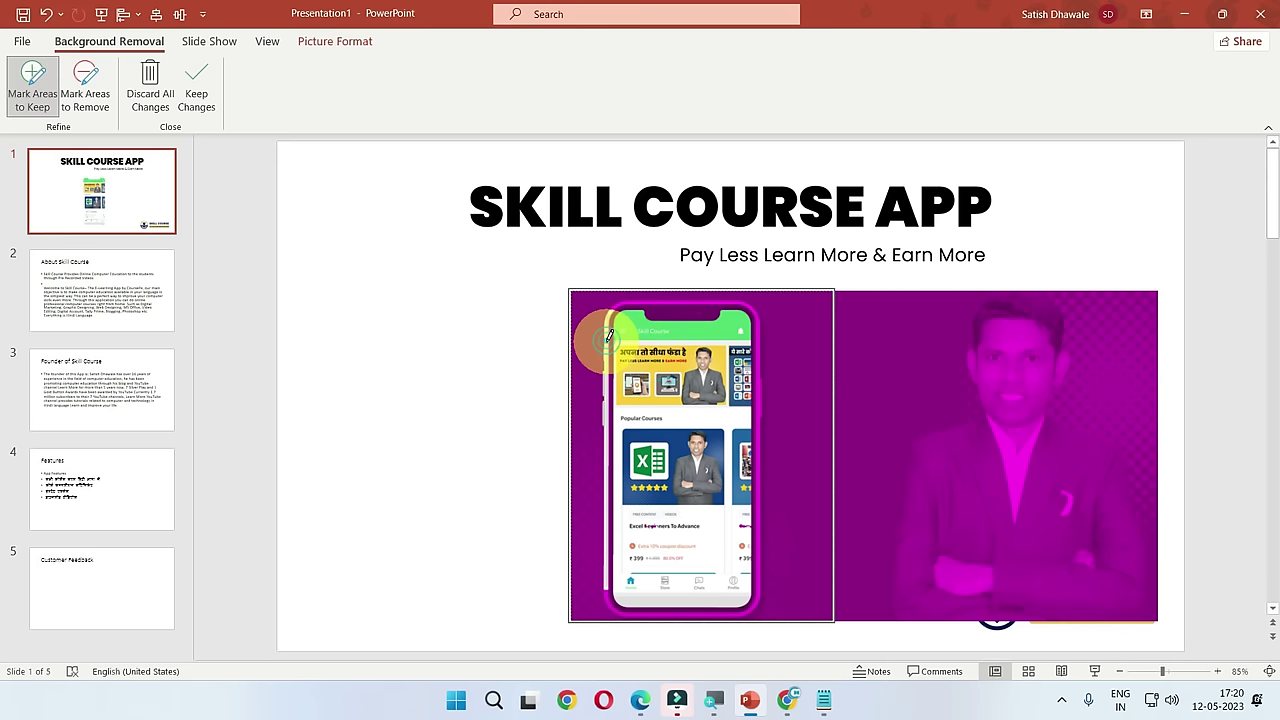
{"action": "left_click_drag", "start_coordinate": [612, 341], "coordinate": [641, 294]}
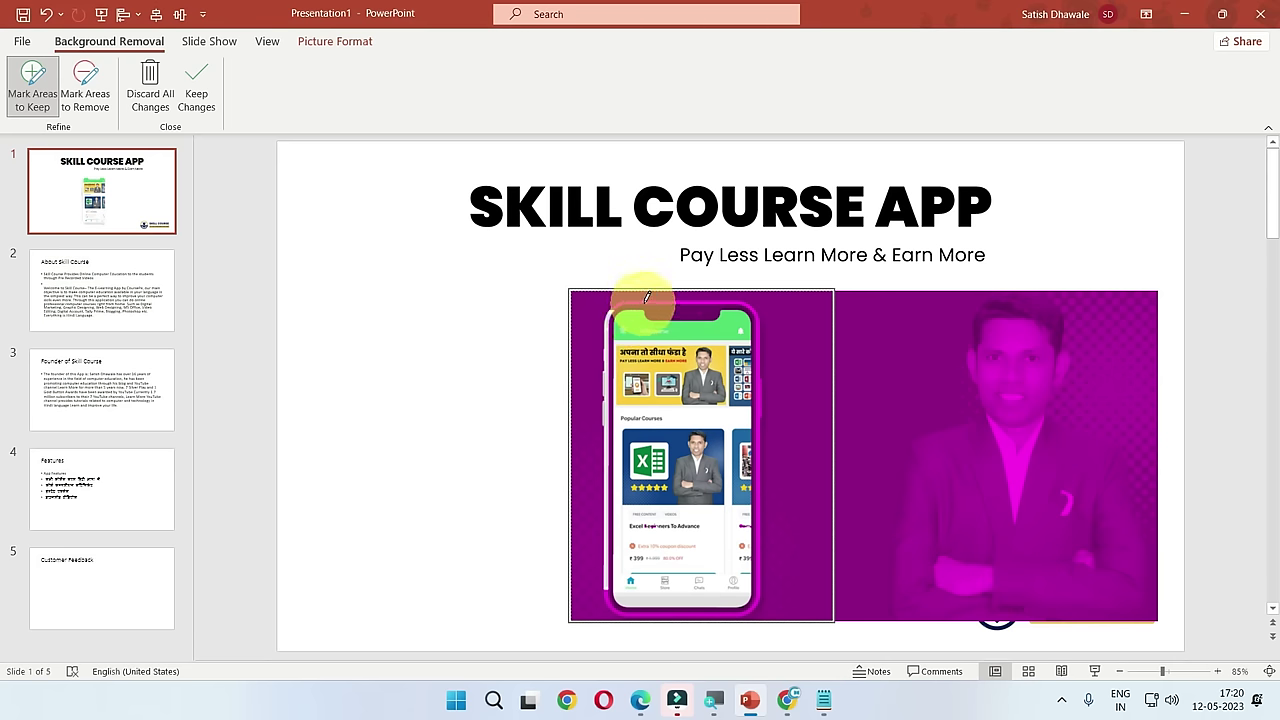
{"action": "left_click", "coordinate": [648, 297]}
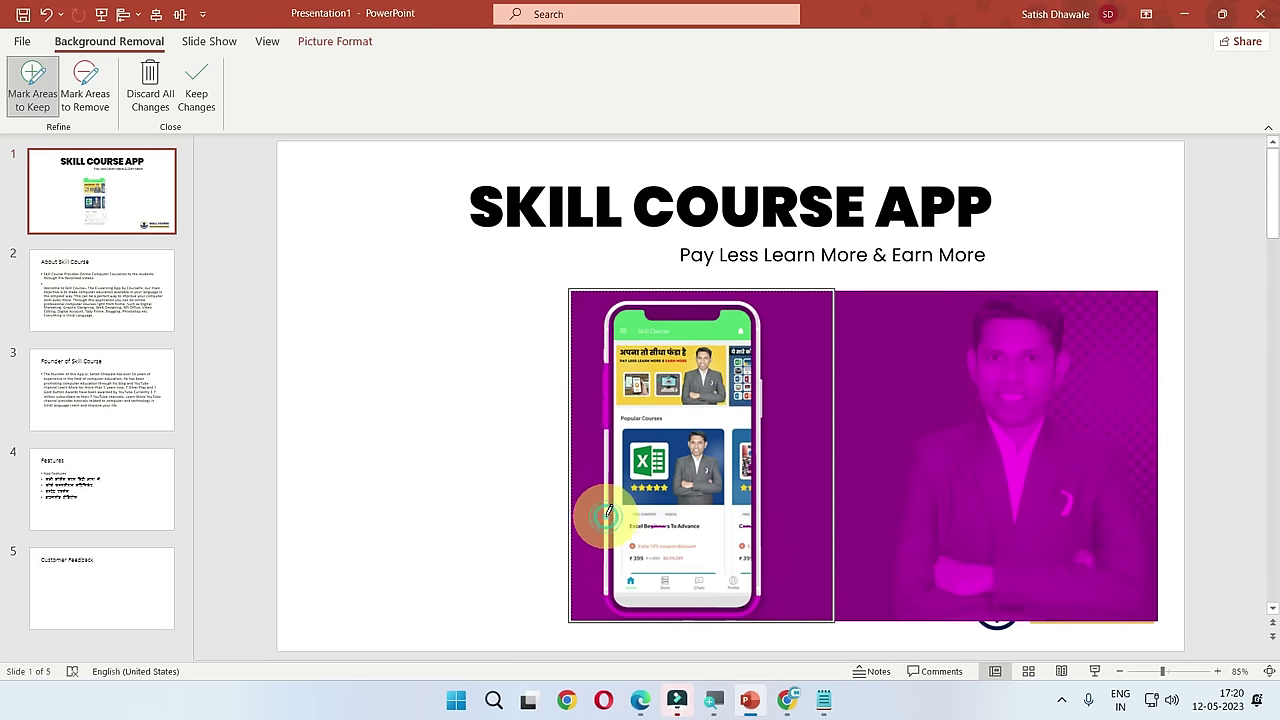
{"action": "left_click_drag", "start_coordinate": [607, 470], "coordinate": [607, 492]}
{"action": "left_click_drag", "start_coordinate": [665, 610], "coordinate": [749, 434]}
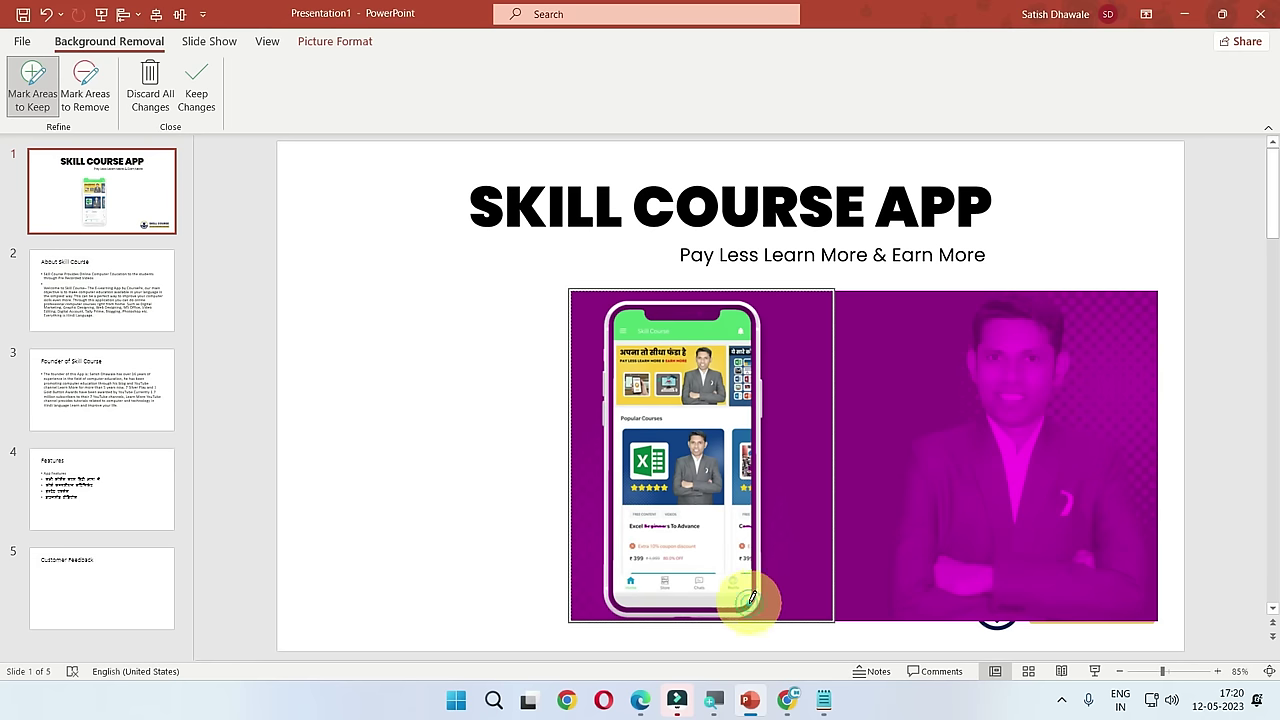
{"action": "left_click_drag", "start_coordinate": [754, 603], "coordinate": [757, 384]}
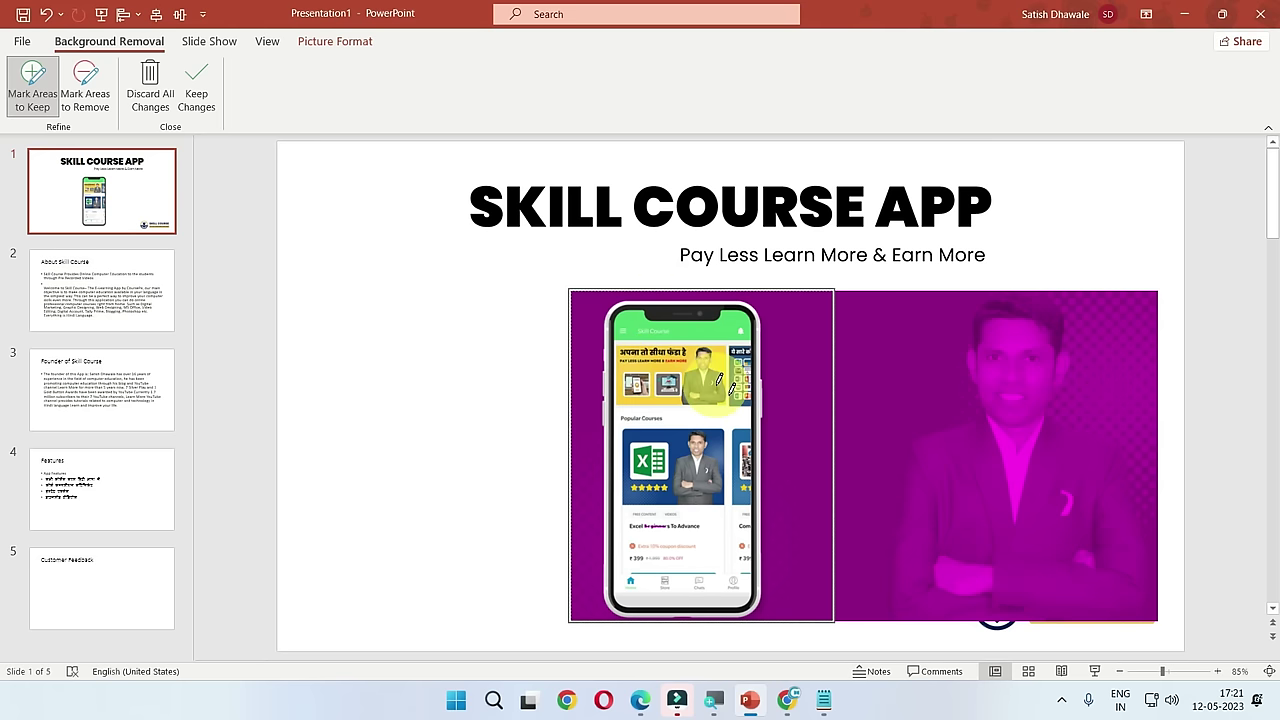
{"action": "left_click", "coordinate": [194, 97]}
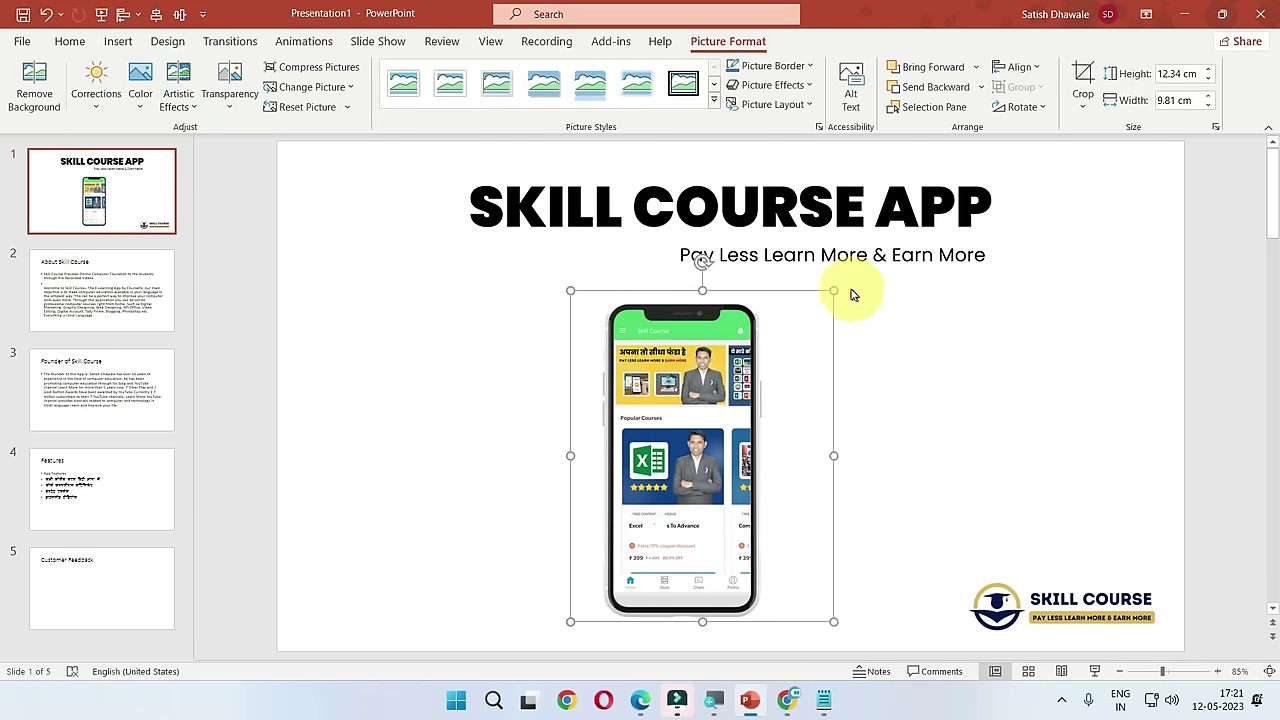
Step: Enlarge the phone picture to 15.03 × 11.95 cm and move it to the slide's left side
{"action": "left_click_drag", "start_coordinate": [834, 289], "coordinate": [849, 272]}
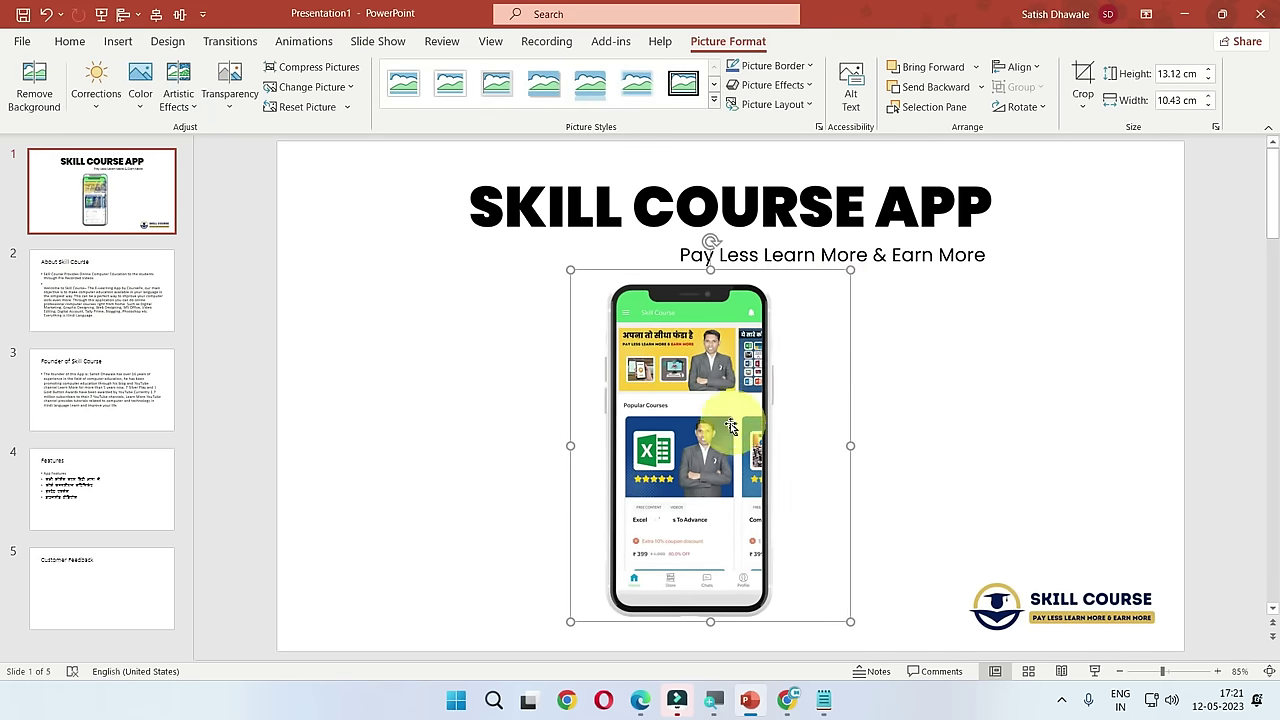
{"action": "left_click_drag", "start_coordinate": [723, 420], "coordinate": [597, 404]}
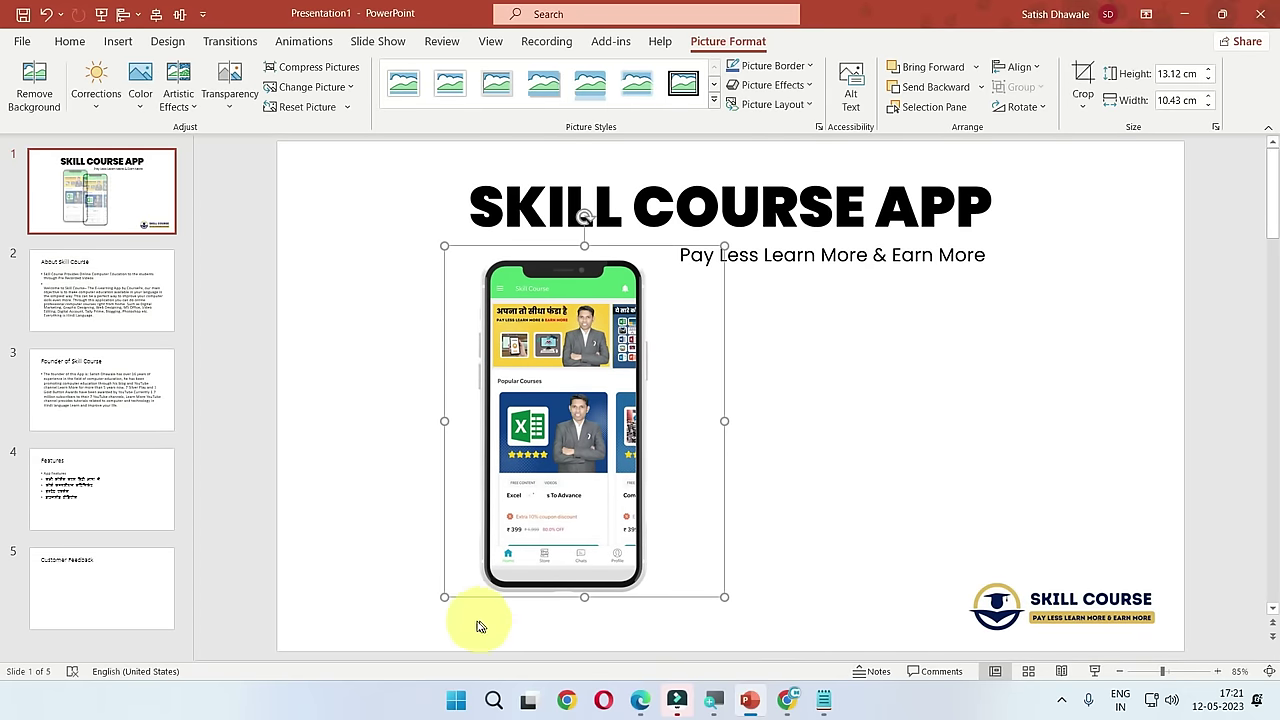
{"action": "left_click_drag", "start_coordinate": [444, 598], "coordinate": [410, 636]}
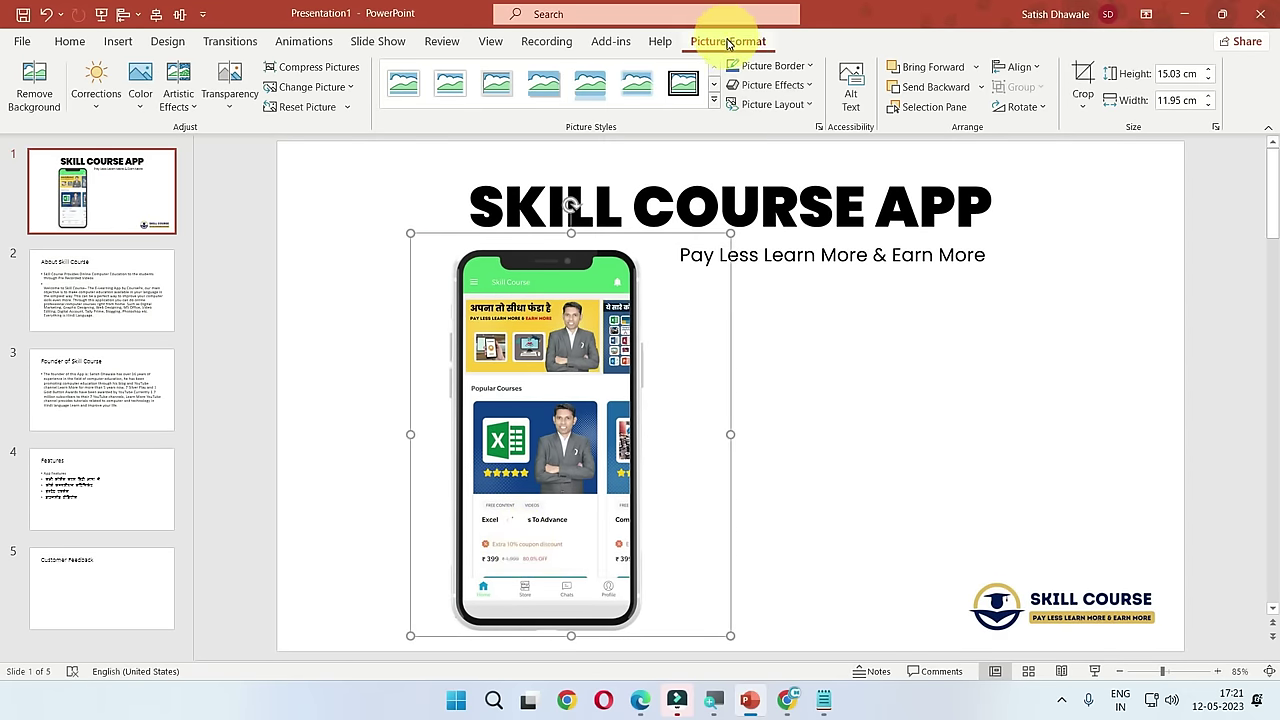
{"action": "left_click", "coordinate": [799, 85]}
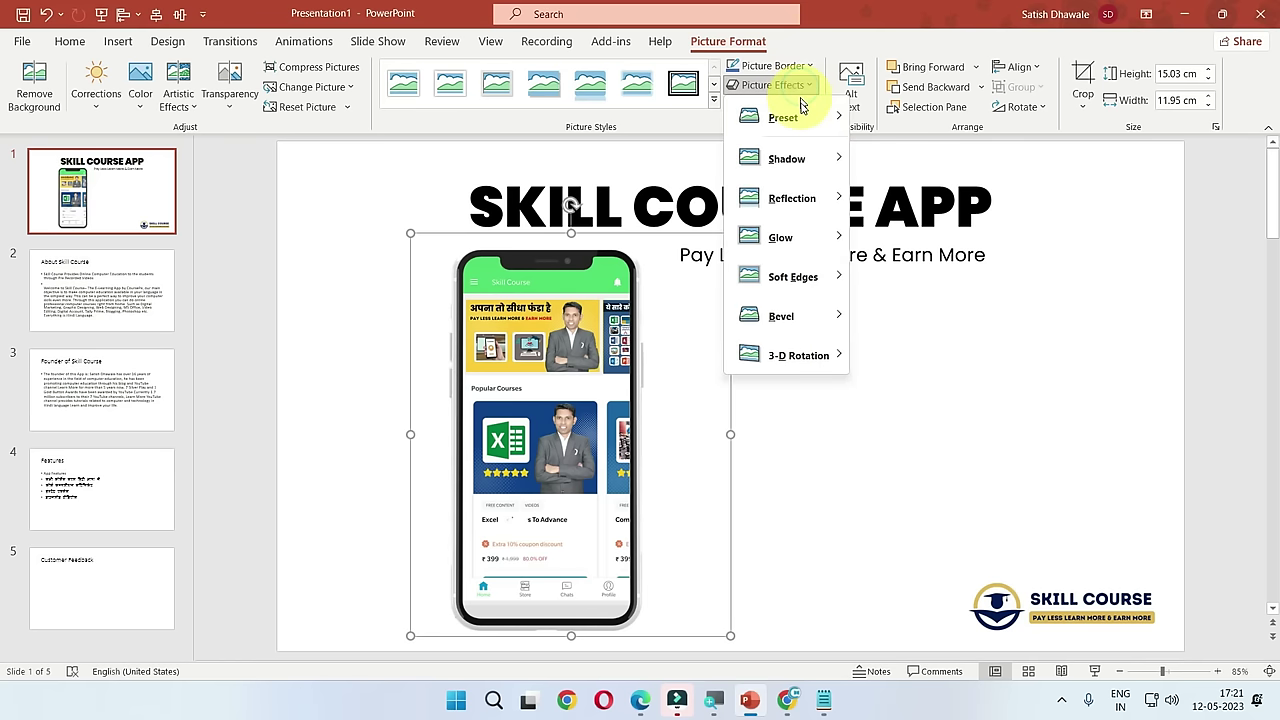
{"action": "mouse_move", "coordinate": [787, 158]}
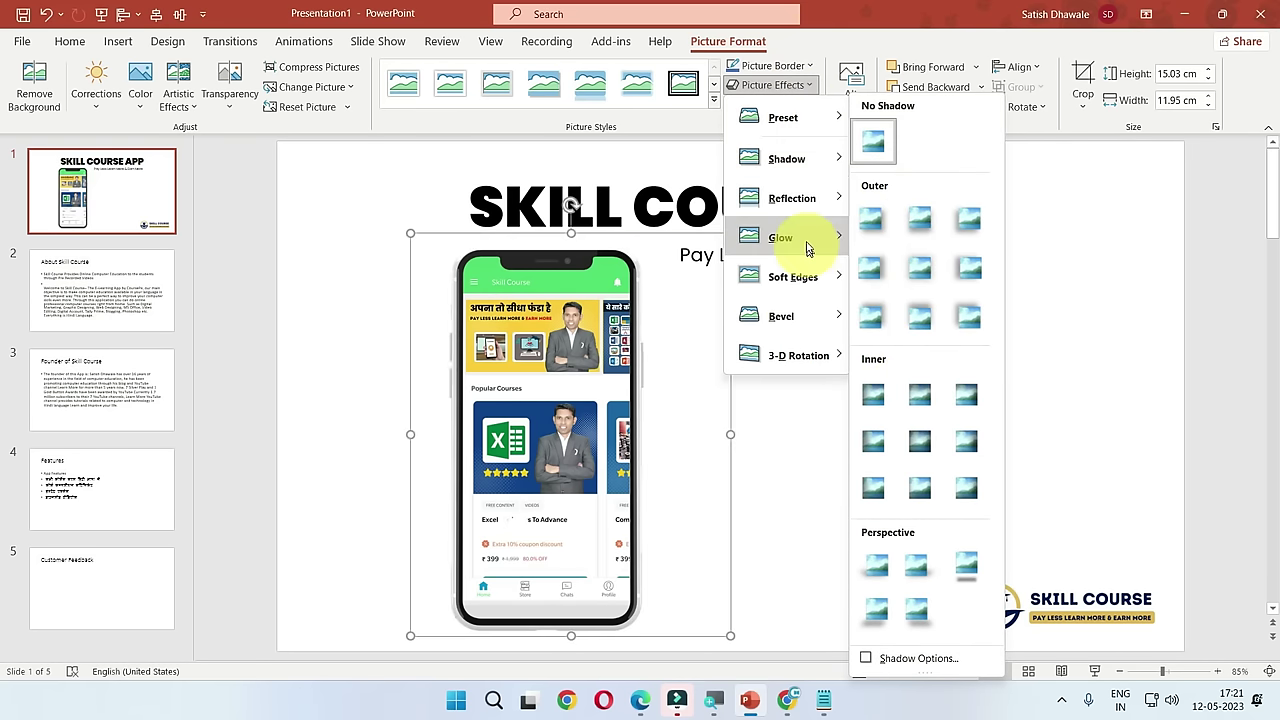
Step: Give the phone picture an outer shadow, then shrink it slightly and reposition it beneath the title
{"action": "left_click", "coordinate": [805, 198]}
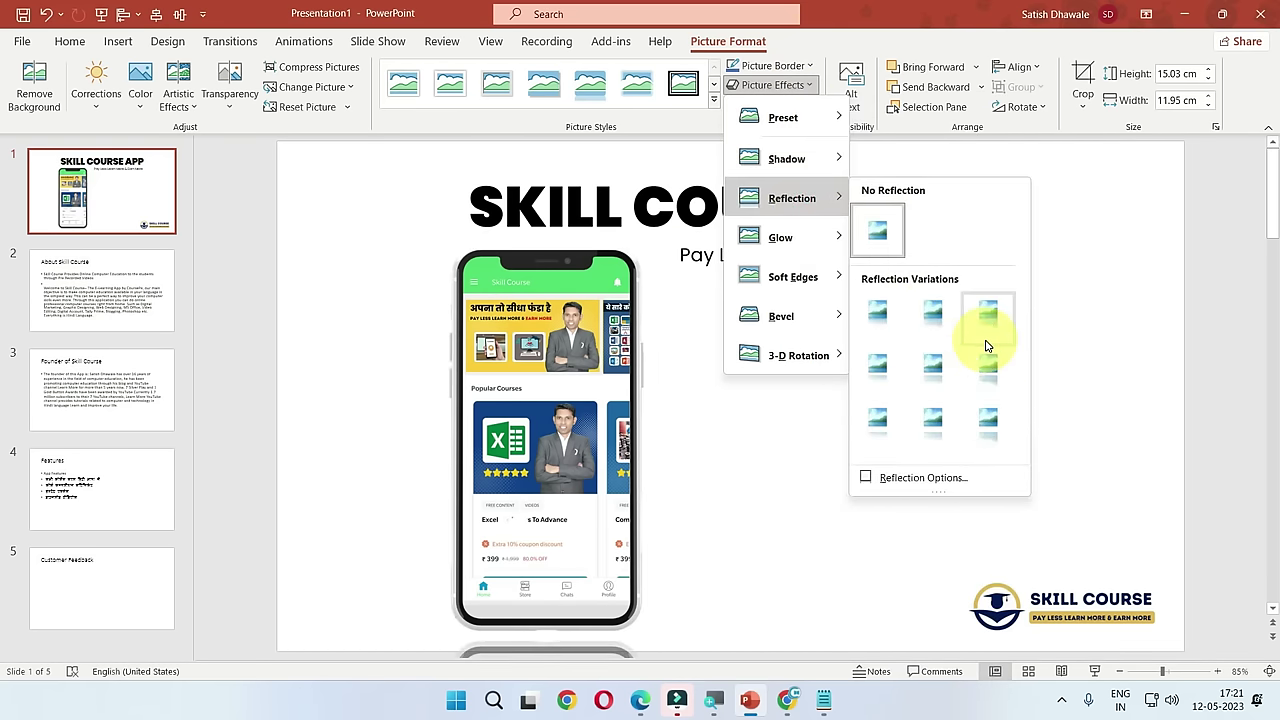
{"action": "left_click", "coordinate": [812, 162]}
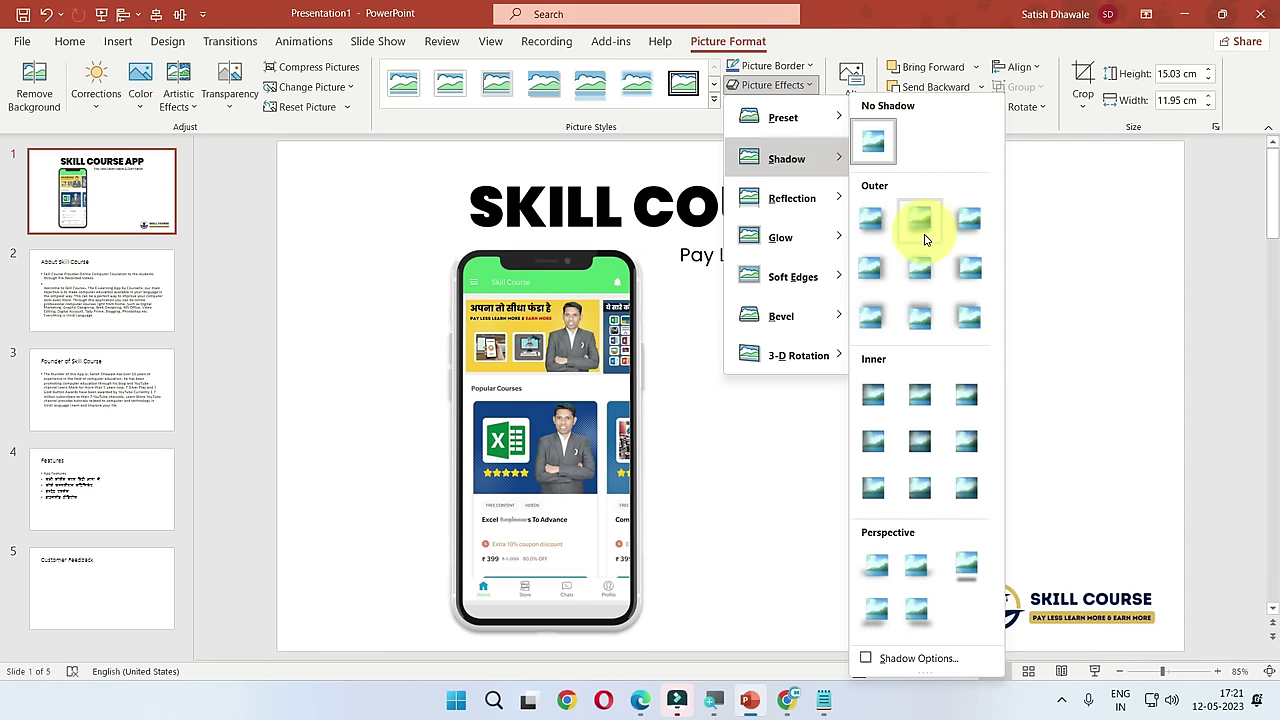
{"action": "left_click", "coordinate": [925, 281]}
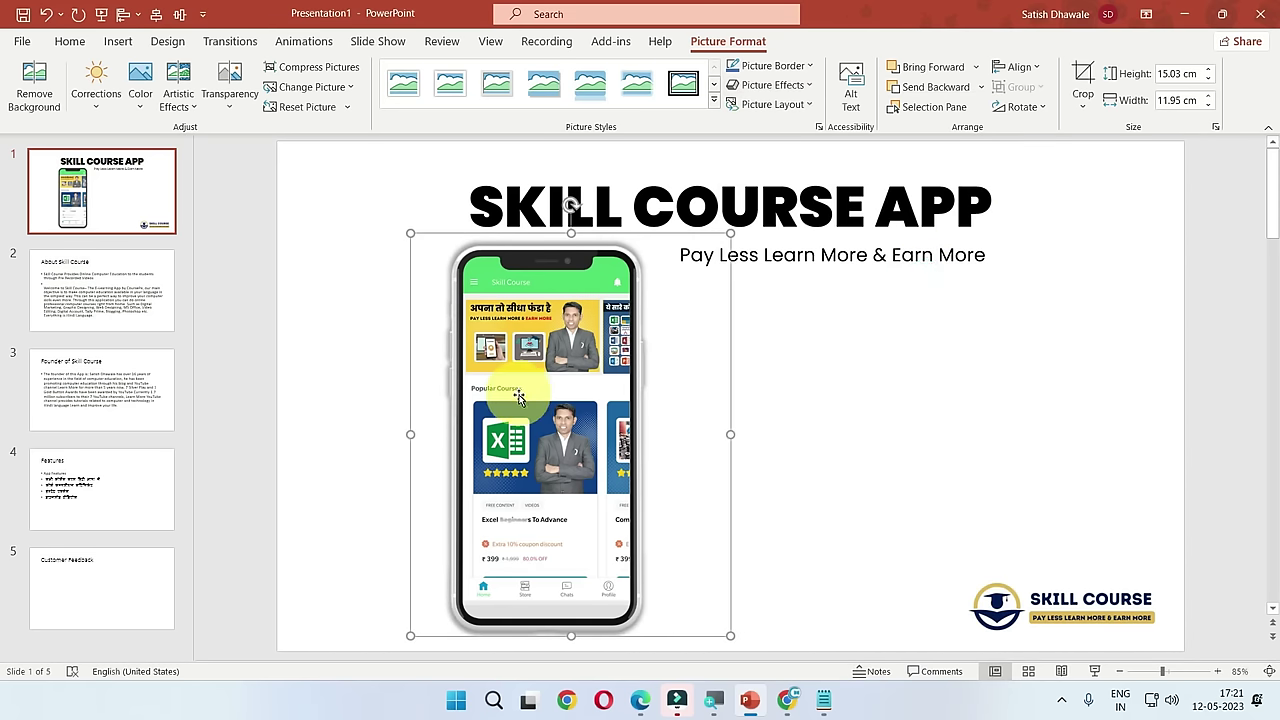
{"action": "left_click_drag", "start_coordinate": [737, 235], "coordinate": [708, 245]}
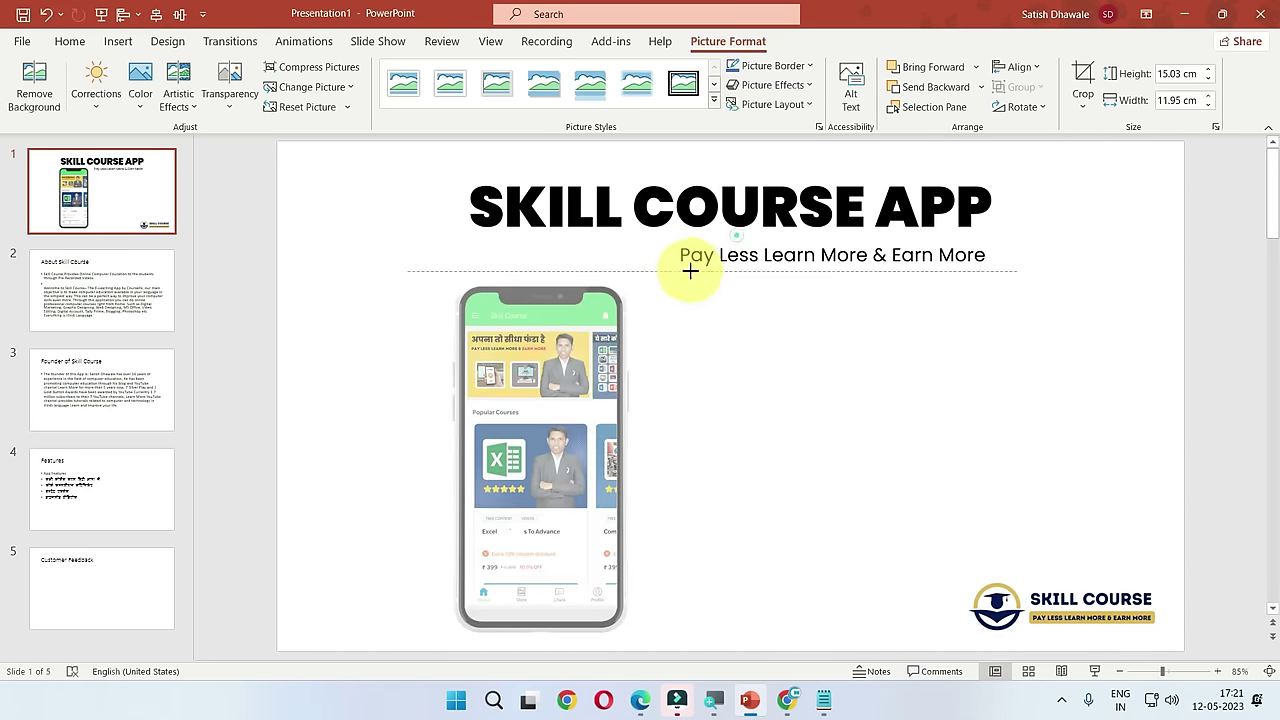
{"action": "left_click_drag", "start_coordinate": [603, 330], "coordinate": [615, 340]}
Step: Enlarge the SKILL COURSE logo and return it to the bottom-right corner
{"action": "left_click", "coordinate": [971, 395]}
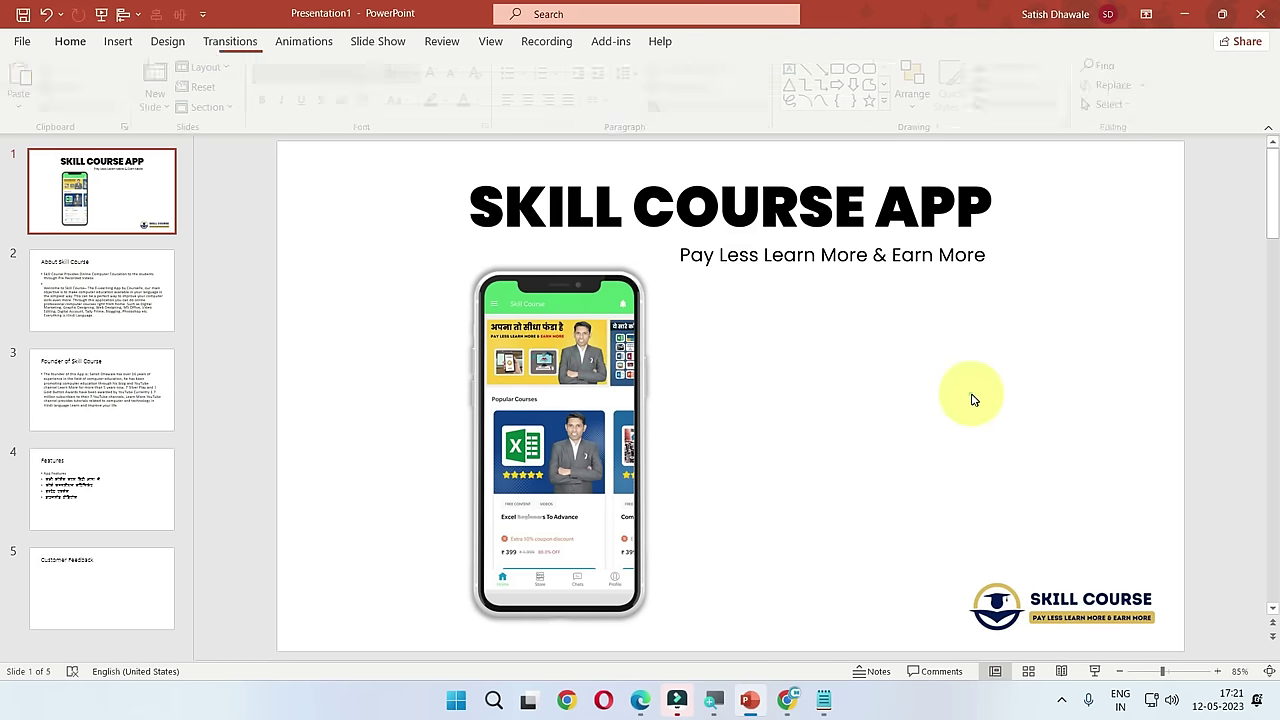
{"action": "mouse_move", "coordinate": [622, 421]}
{"action": "left_mouse_down"}
{"action": "mouse_move", "coordinate": [672, 421]}
{"action": "mouse_move", "coordinate": [612, 421]}
{"action": "left_mouse_up"}
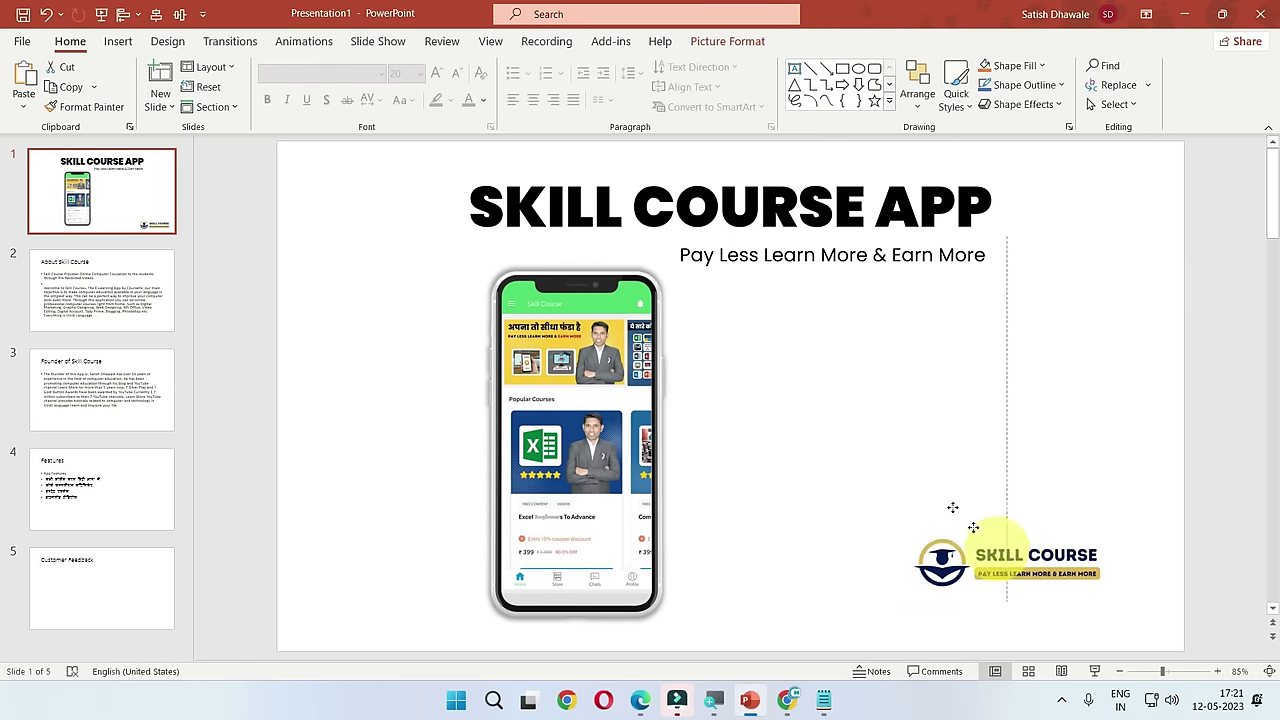
{"action": "left_click_drag", "start_coordinate": [1066, 610], "coordinate": [805, 332]}
{"action": "mouse_move", "coordinate": [900, 356]}
{"action": "left_mouse_down"}
{"action": "mouse_move", "coordinate": [990, 385]}
{"action": "mouse_move", "coordinate": [972, 371]}
{"action": "left_mouse_up"}
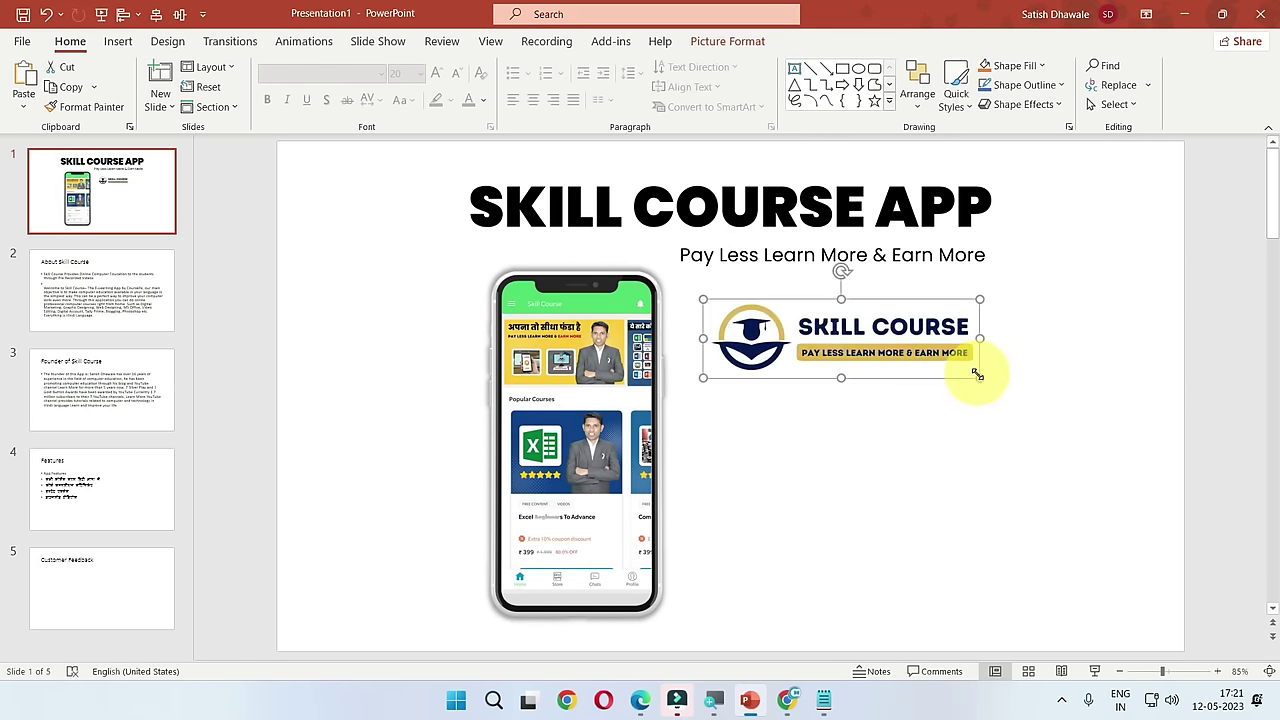
{"action": "left_click", "coordinate": [965, 475]}
{"action": "mouse_move", "coordinate": [894, 352]}
{"action": "left_mouse_down"}
{"action": "mouse_move", "coordinate": [866, 443]}
{"action": "mouse_move", "coordinate": [1062, 612]}
{"action": "mouse_move", "coordinate": [1057, 600]}
{"action": "left_mouse_up"}
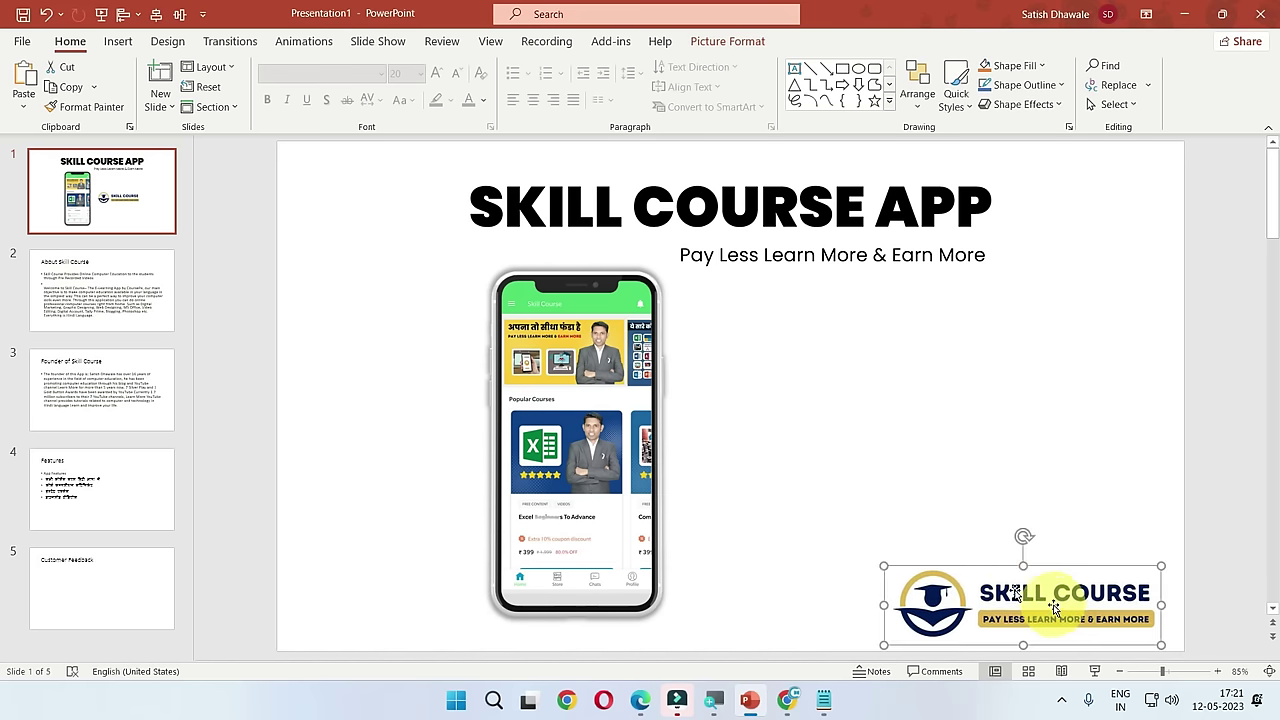
Step: Shrink the phone mockup and centre it below the subtitle
{"action": "left_click_drag", "start_coordinate": [646, 457], "coordinate": [736, 472]}
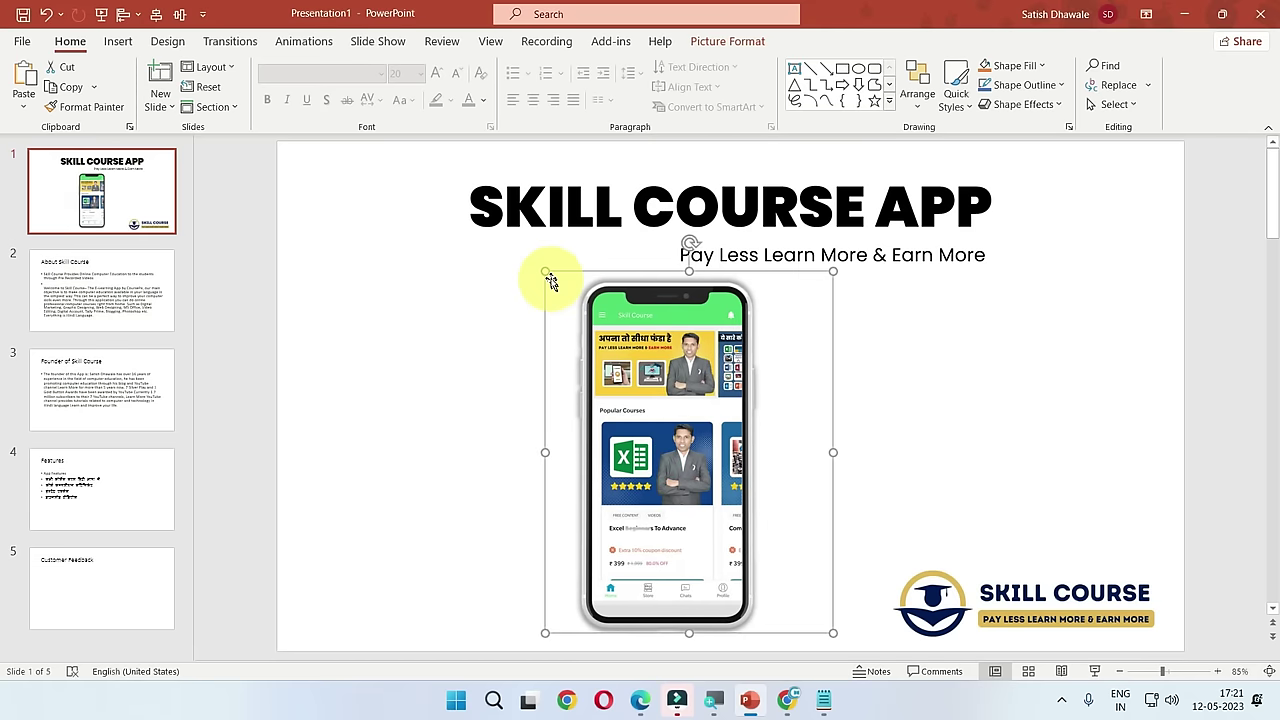
{"action": "left_click_drag", "start_coordinate": [546, 274], "coordinate": [591, 314]}
{"action": "left_click_drag", "start_coordinate": [681, 418], "coordinate": [681, 398]}
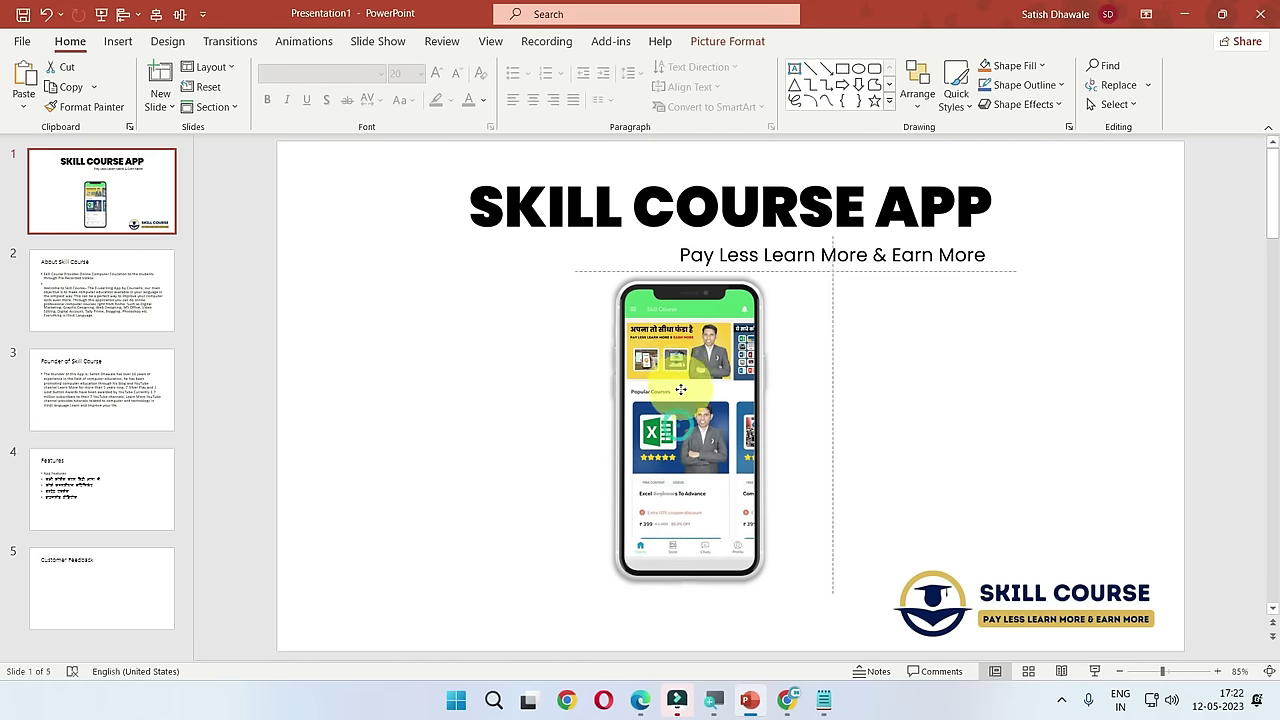
{"action": "left_click", "coordinate": [1040, 397]}
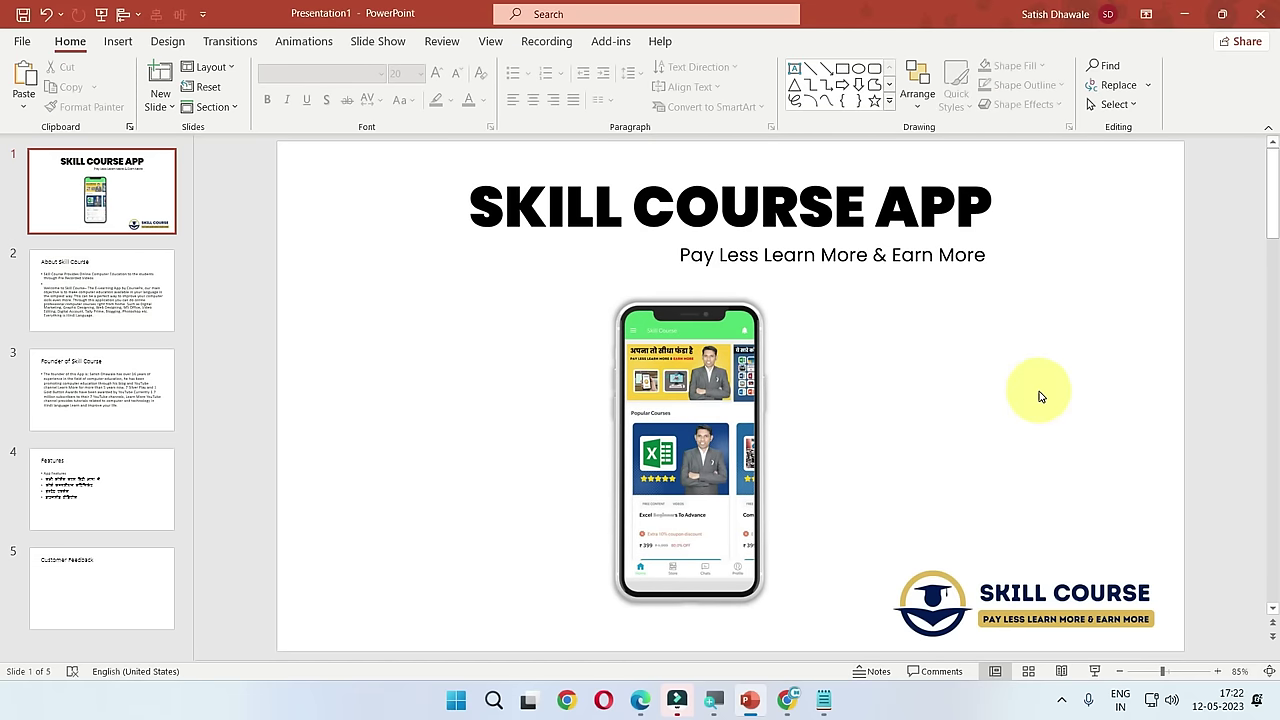
{"action": "left_click", "coordinate": [680, 222]}
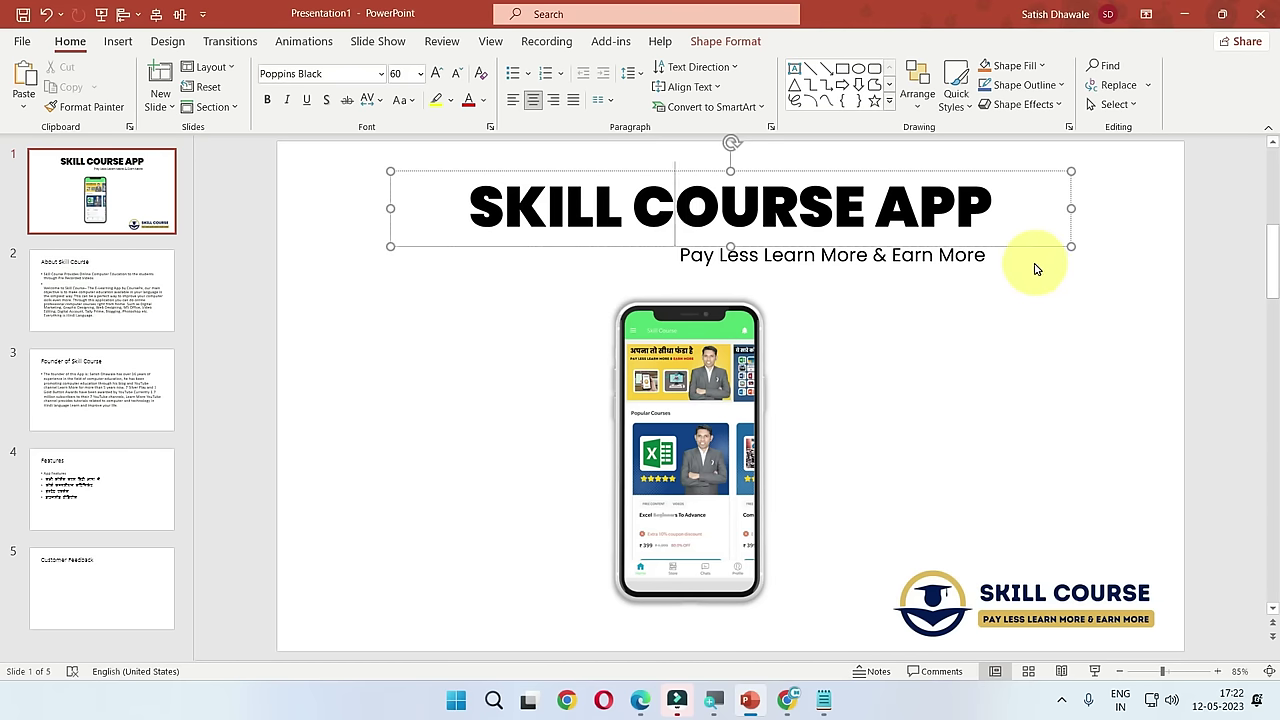
{"action": "left_click", "coordinate": [1020, 345]}
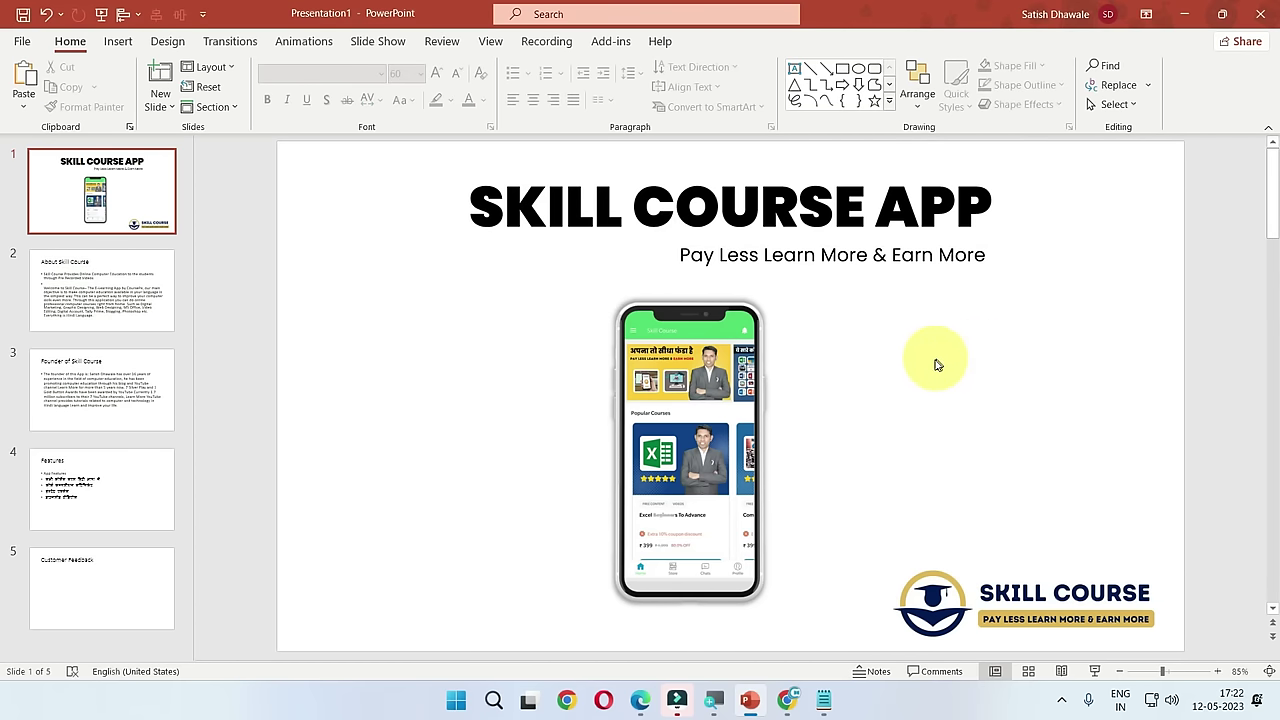
Step: Draw a rectangle across the SKILL COURSE APP title and send it behind the text
{"action": "left_click", "coordinate": [117, 42]}
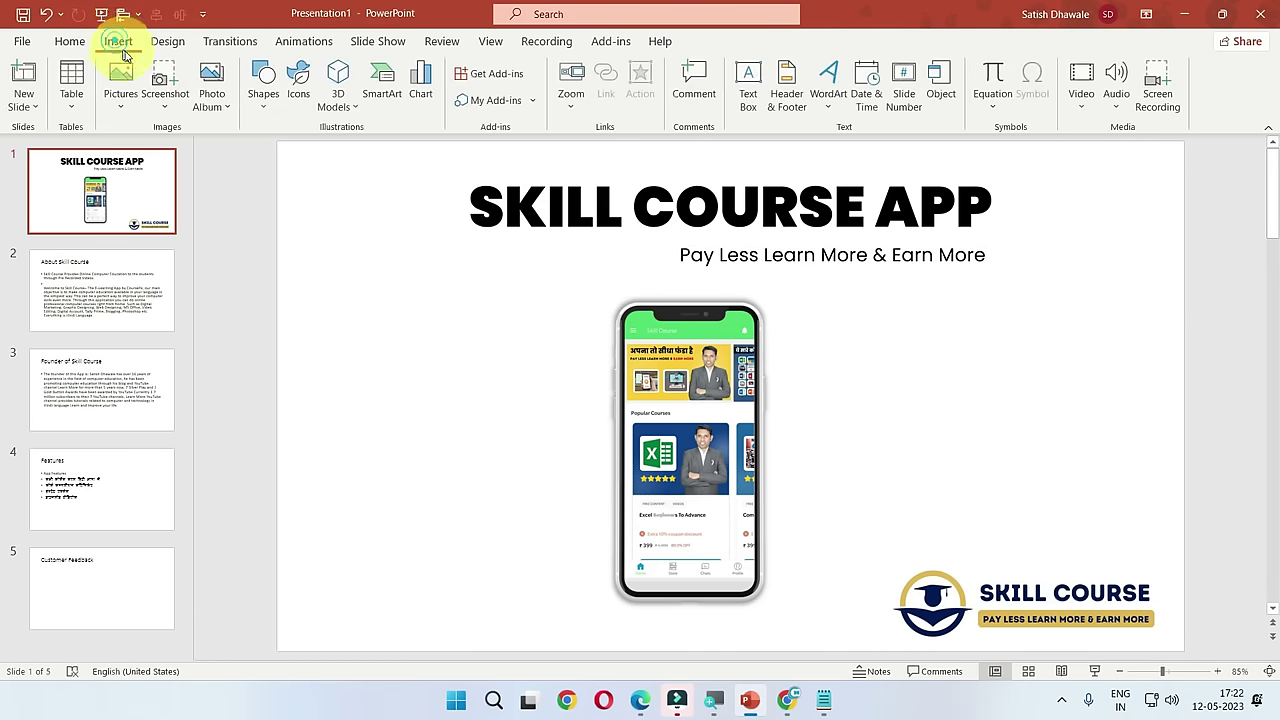
{"action": "left_click", "coordinate": [263, 95]}
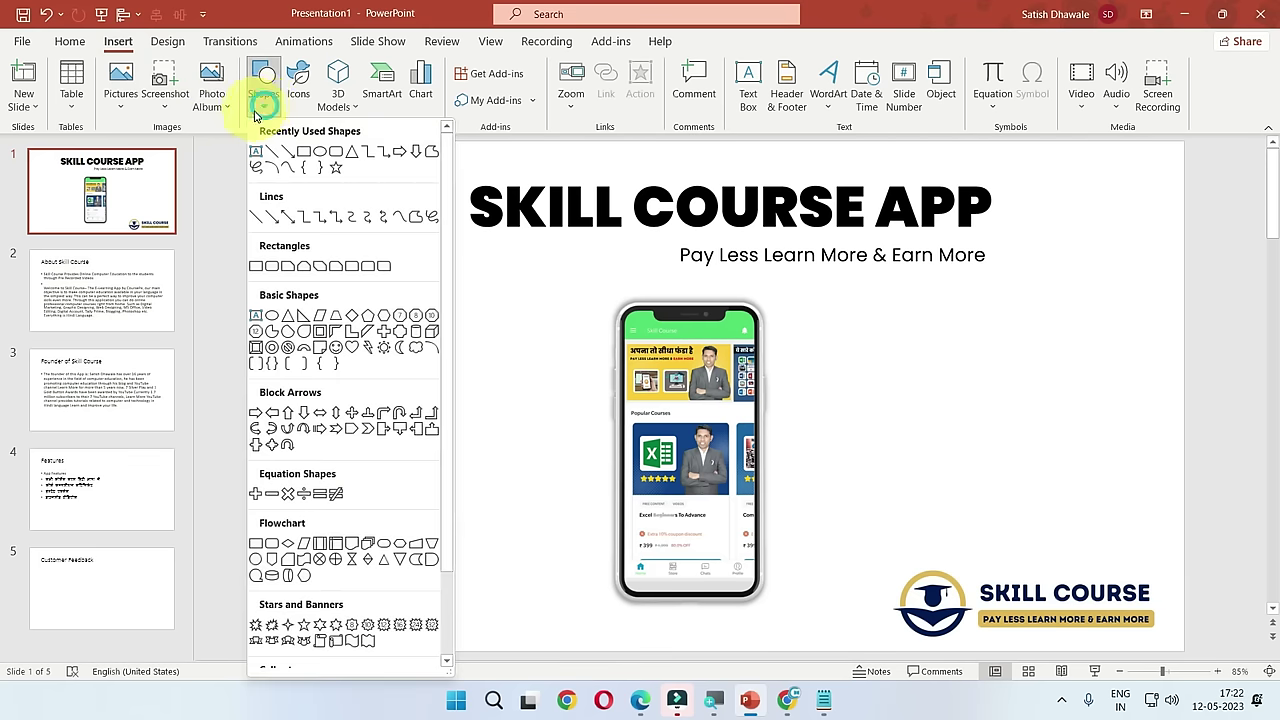
{"action": "left_click", "coordinate": [256, 268]}
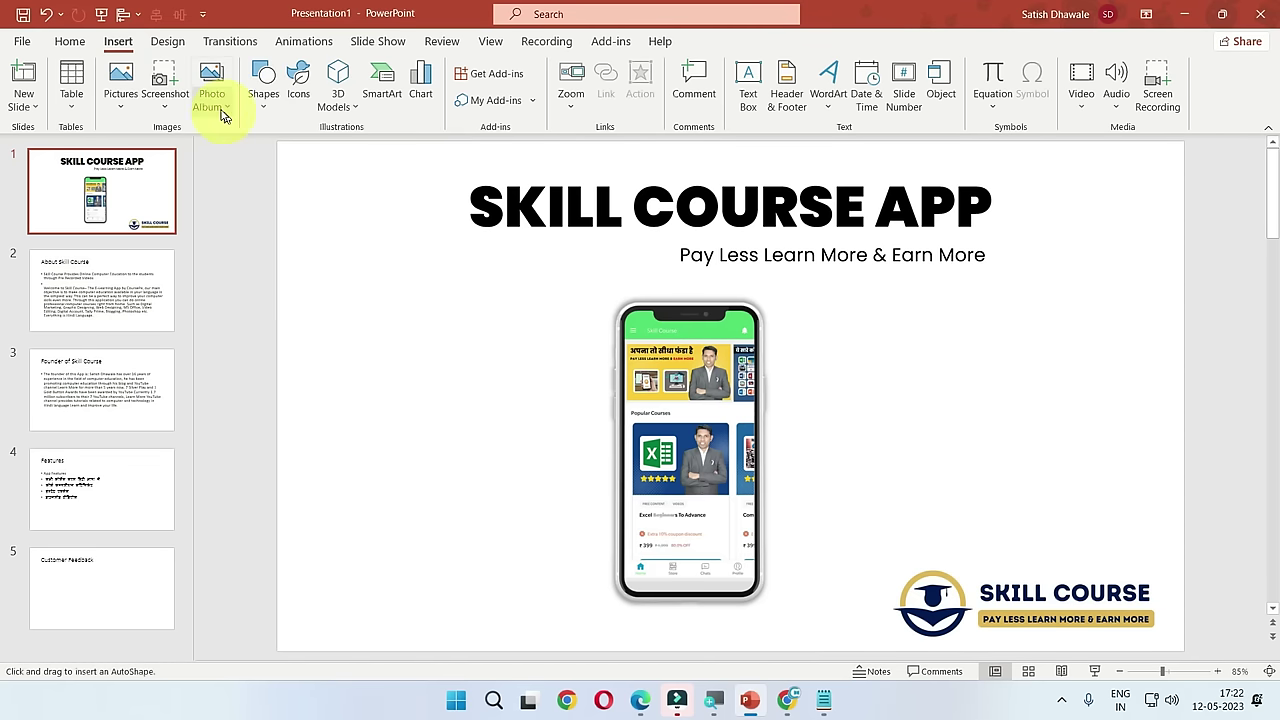
{"action": "left_click", "coordinate": [263, 88]}
{"action": "left_click", "coordinate": [256, 266]}
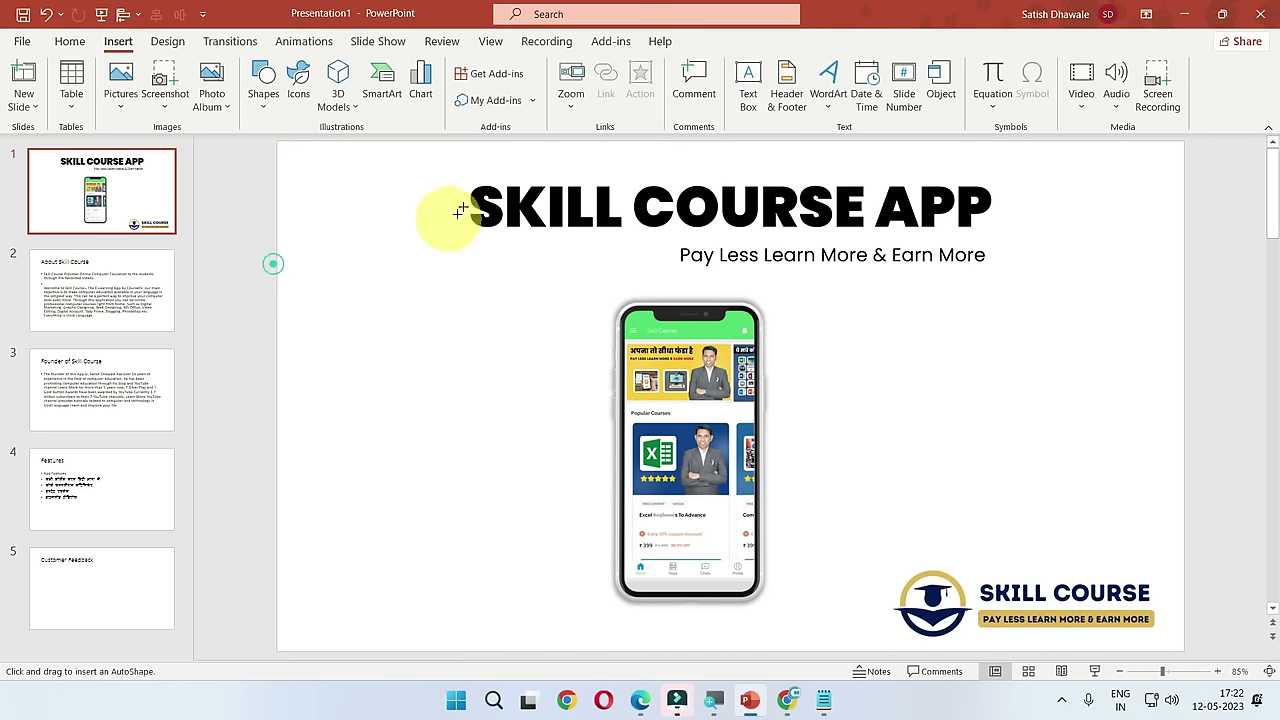
{"action": "mouse_move", "coordinate": [420, 178]}
{"action": "left_mouse_down"}
{"action": "mouse_move", "coordinate": [702, 252]}
{"action": "mouse_move", "coordinate": [1034, 240]}
{"action": "left_mouse_up"}
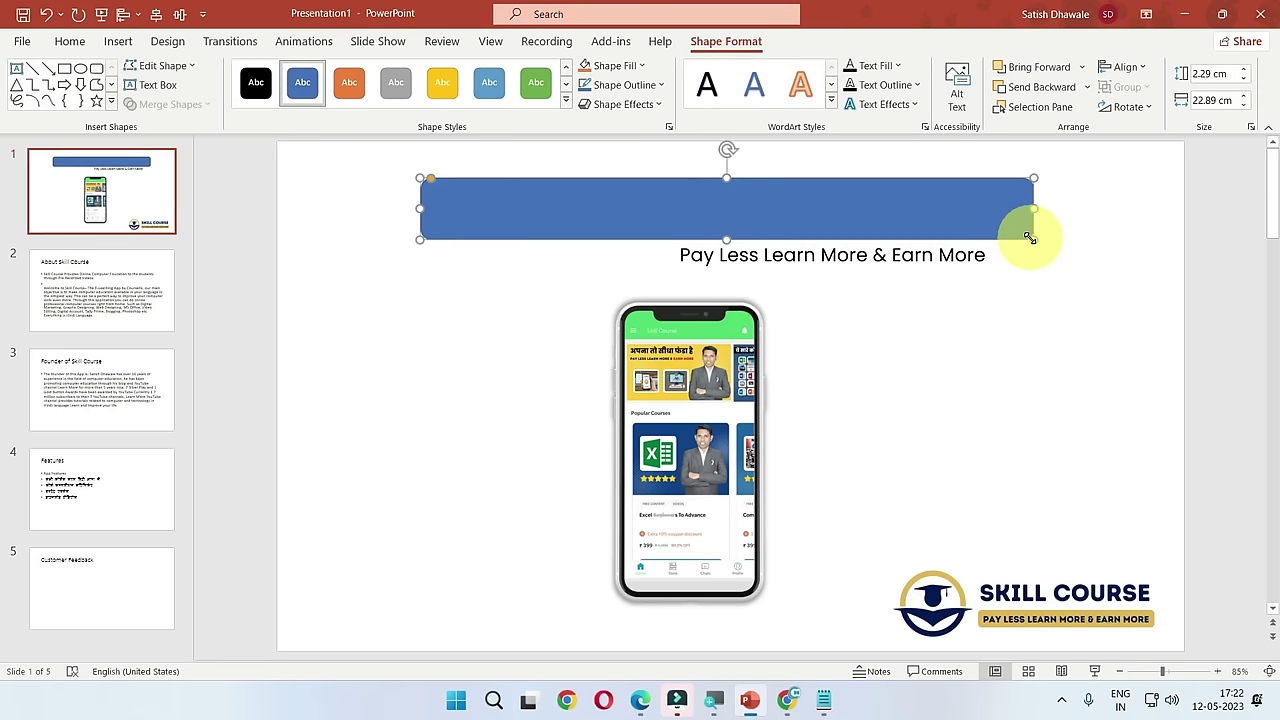
{"action": "right_click", "coordinate": [591, 213]}
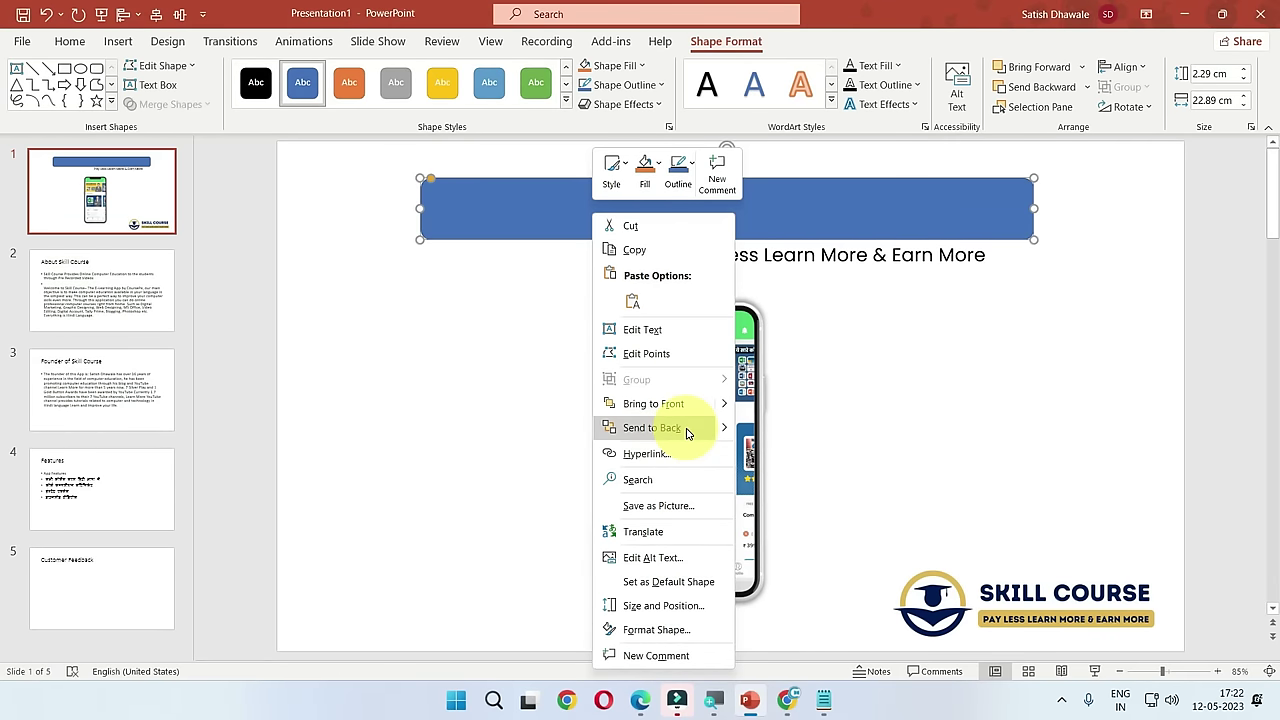
{"action": "left_click", "coordinate": [687, 432]}
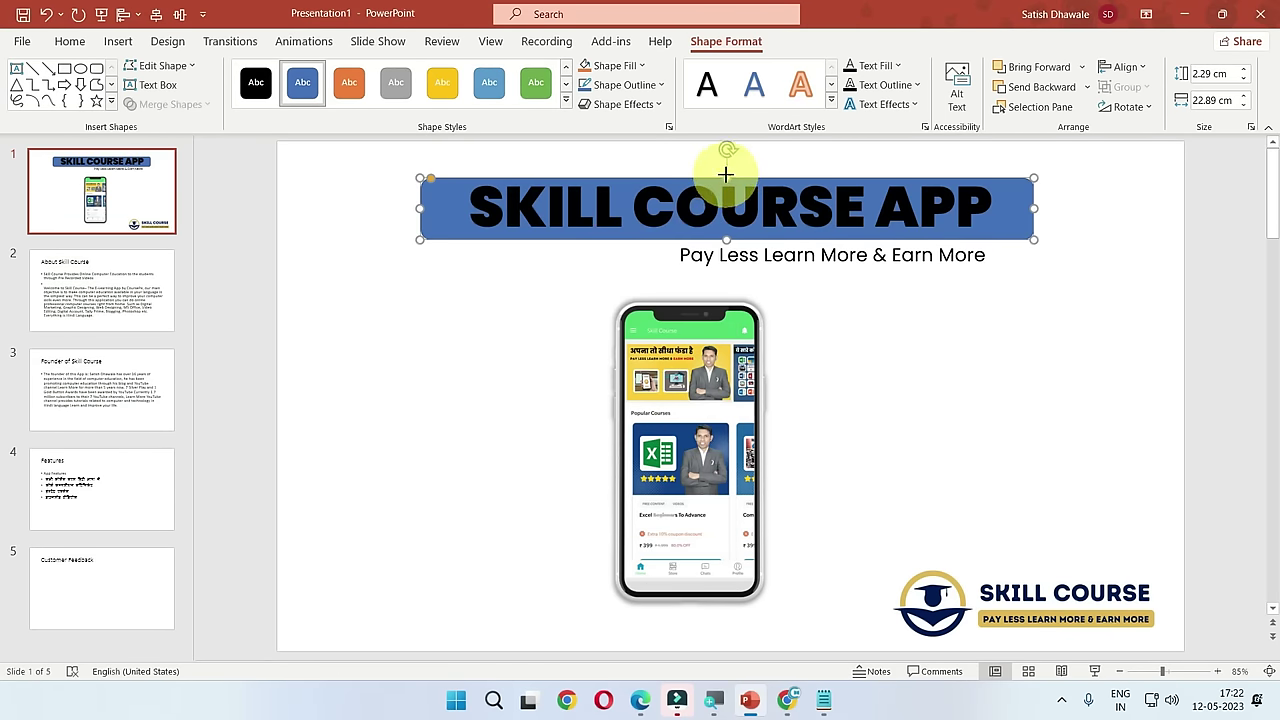
Step: Raise the banner's top edge to 2.55 cm tall and apply the yellow Colored Fill shape style
{"action": "left_click_drag", "start_coordinate": [726, 174], "coordinate": [726, 167]}
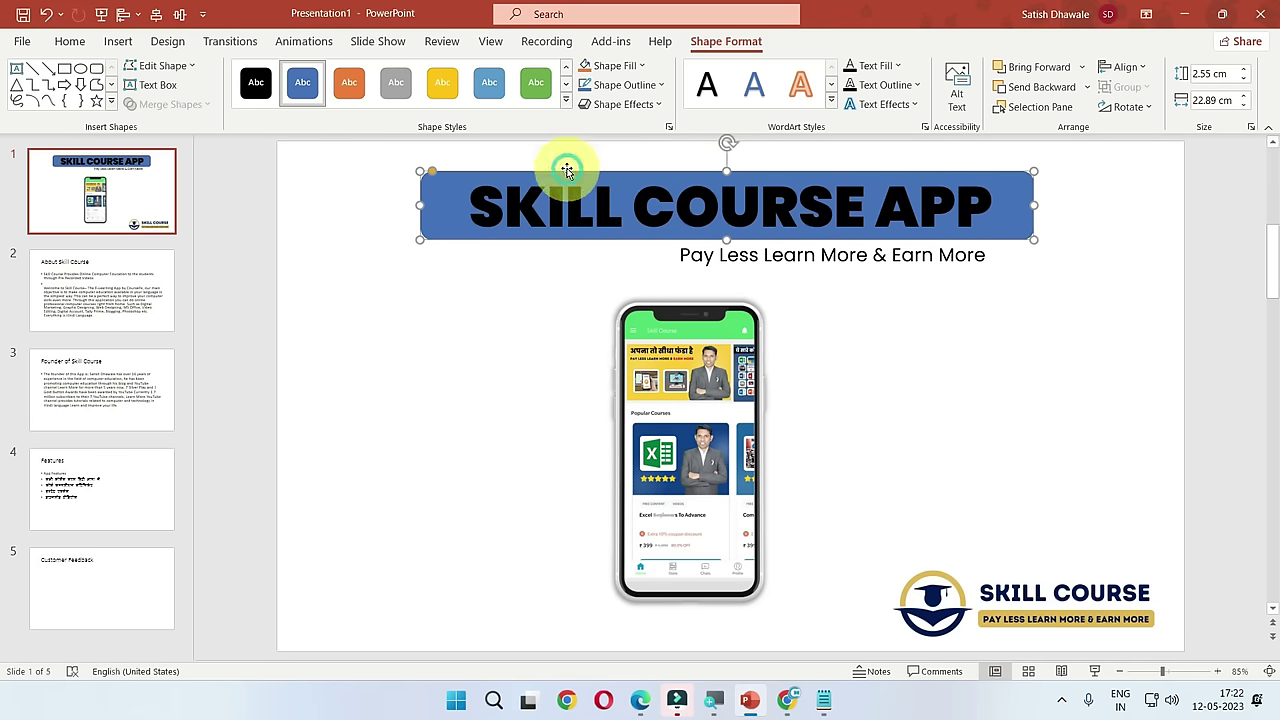
{"action": "left_click", "coordinate": [443, 82]}
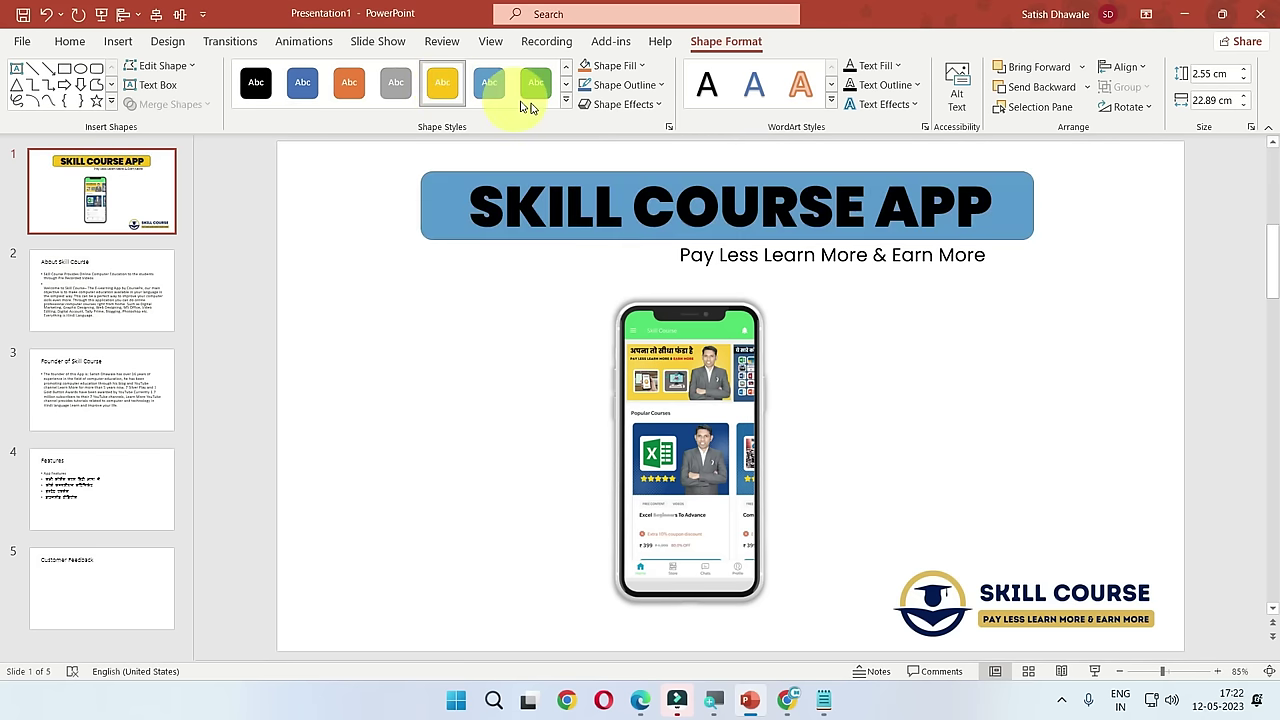
{"action": "left_click", "coordinate": [566, 100]}
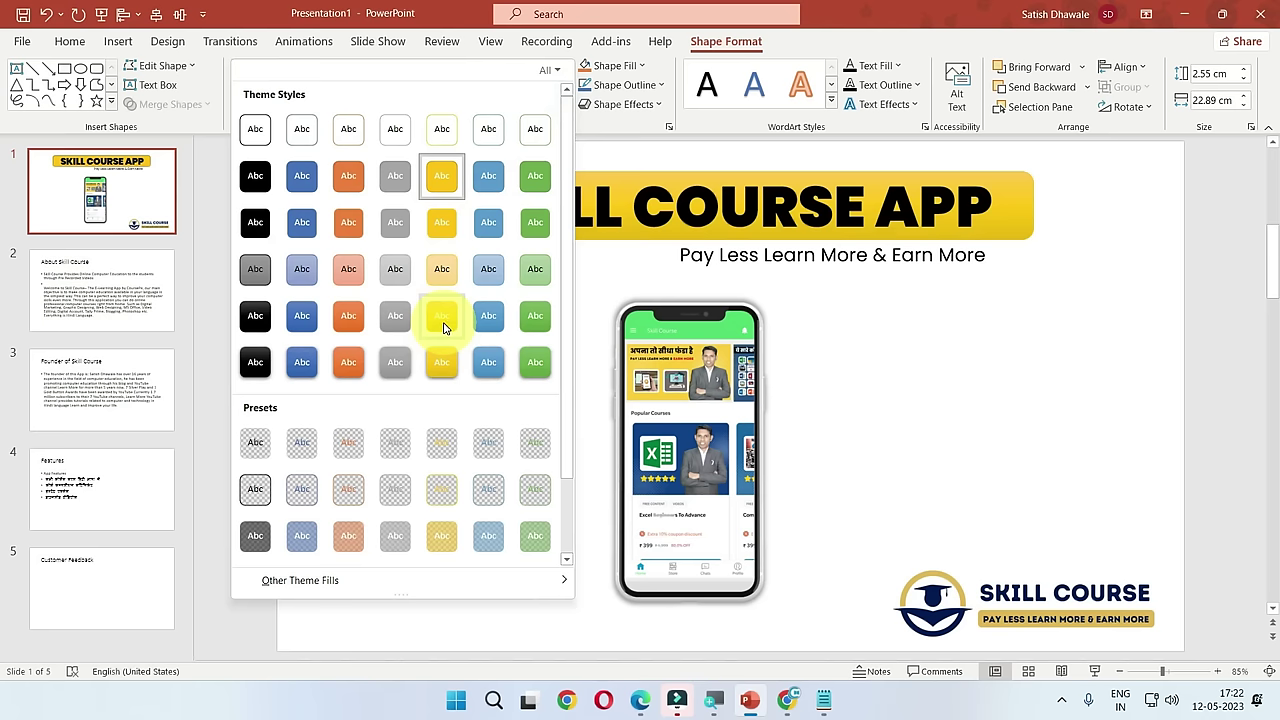
{"action": "left_click", "coordinate": [440, 233]}
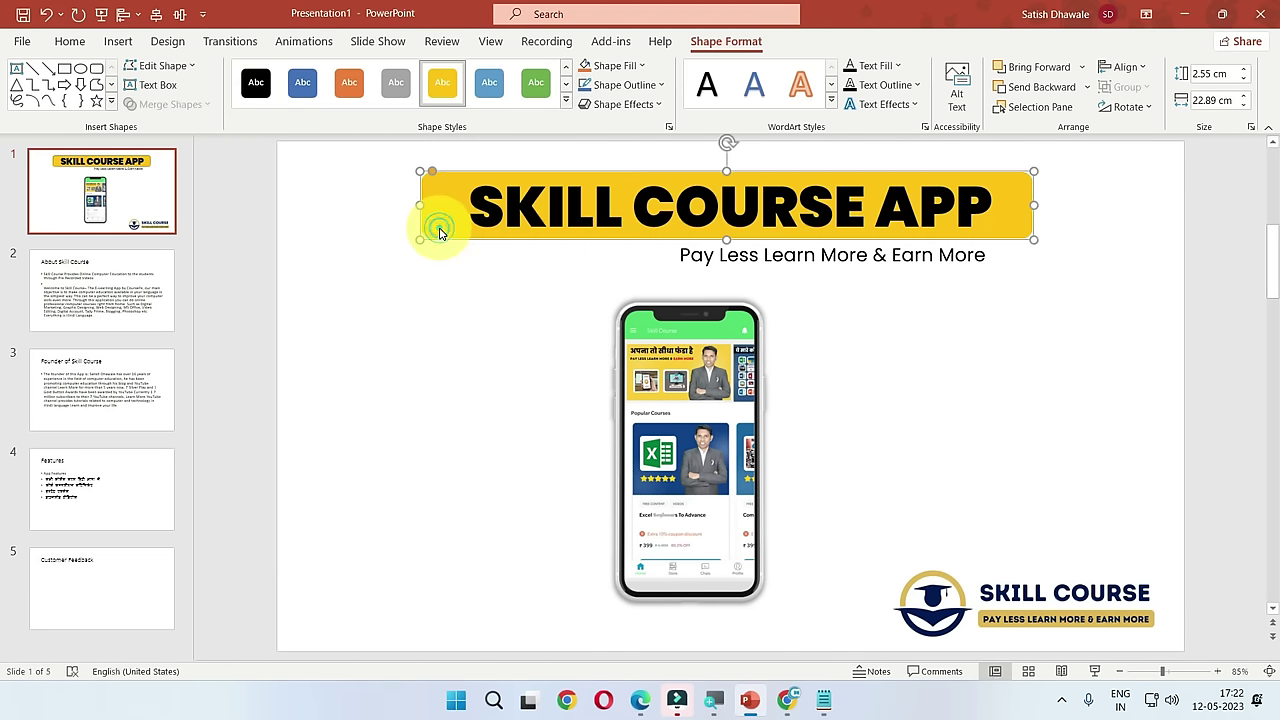
{"action": "left_click_drag", "start_coordinate": [724, 160], "coordinate": [726, 177]}
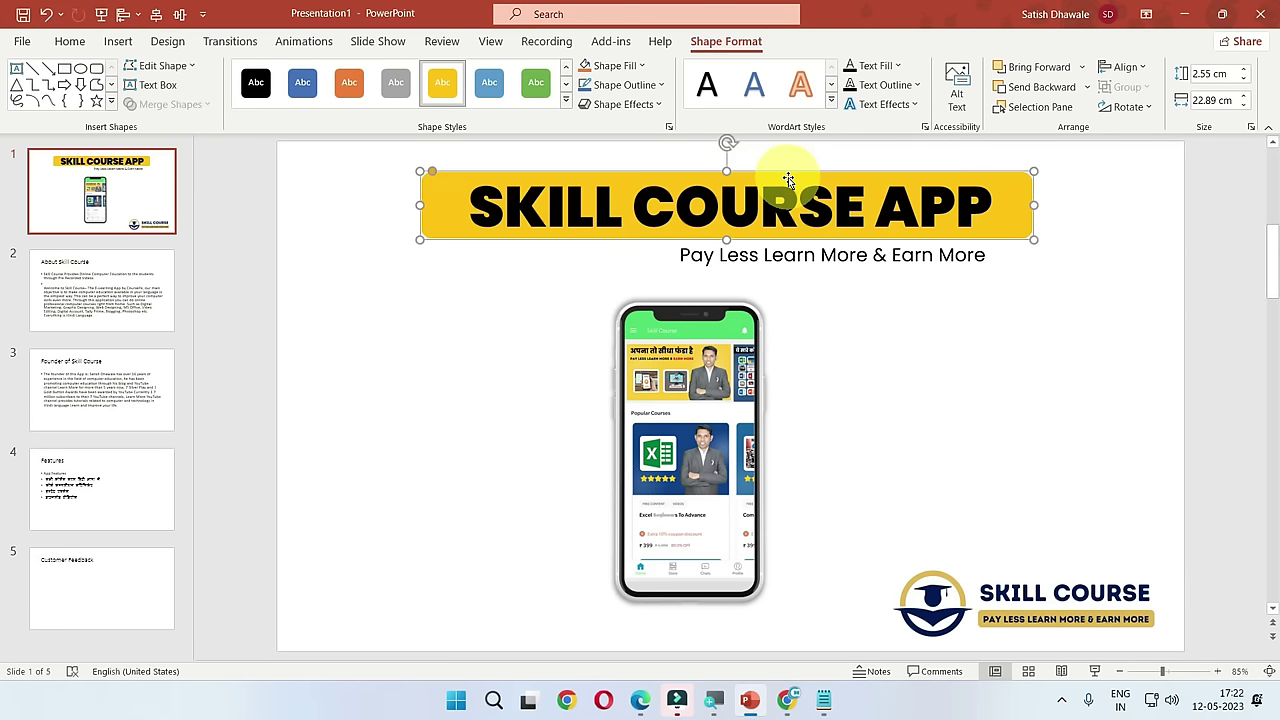
{"action": "left_click", "coordinate": [1155, 322]}
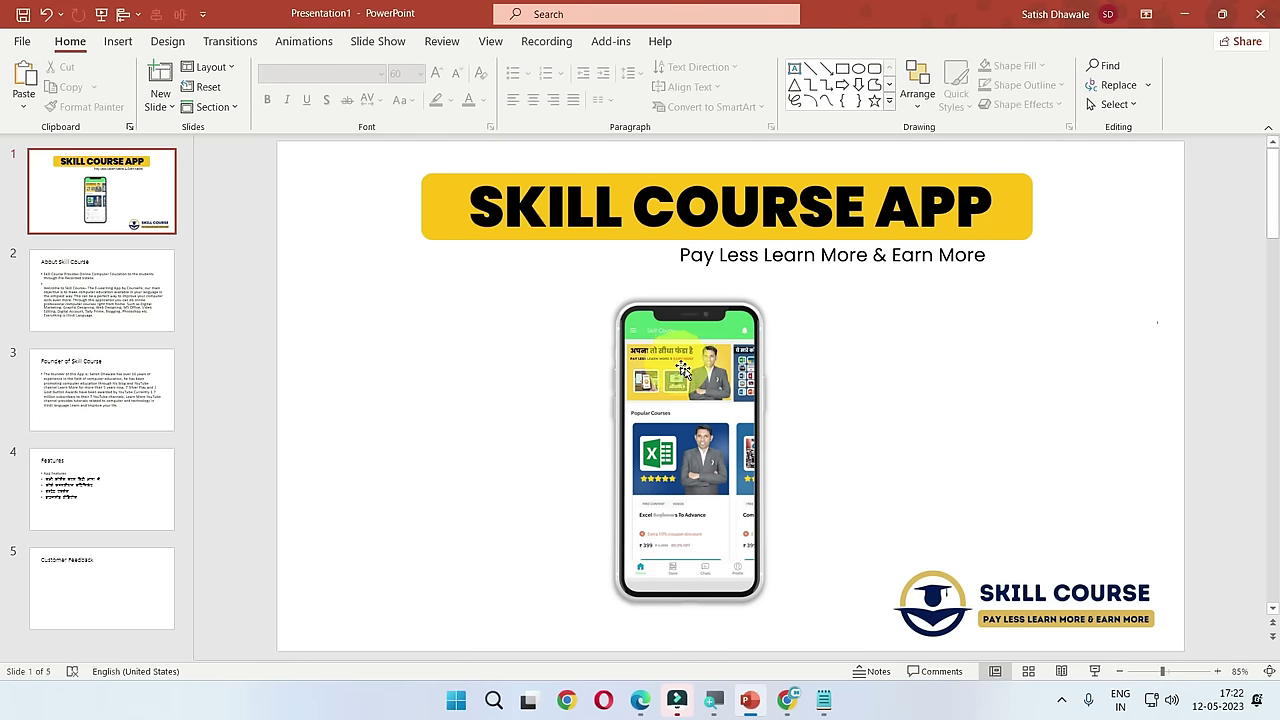
Step: Fill the title banner with gold sampled from the logo using the Shape Fill eyedropper
{"action": "left_click", "coordinate": [1031, 631]}
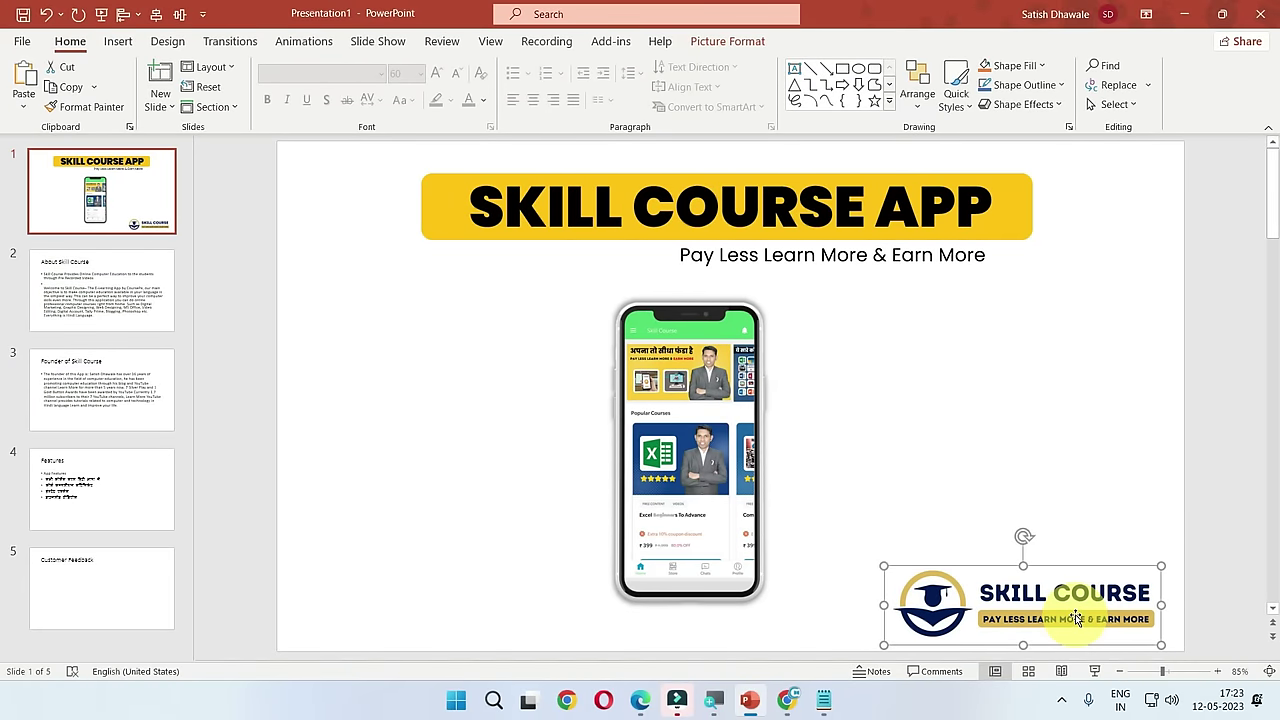
{"action": "left_click", "coordinate": [452, 177]}
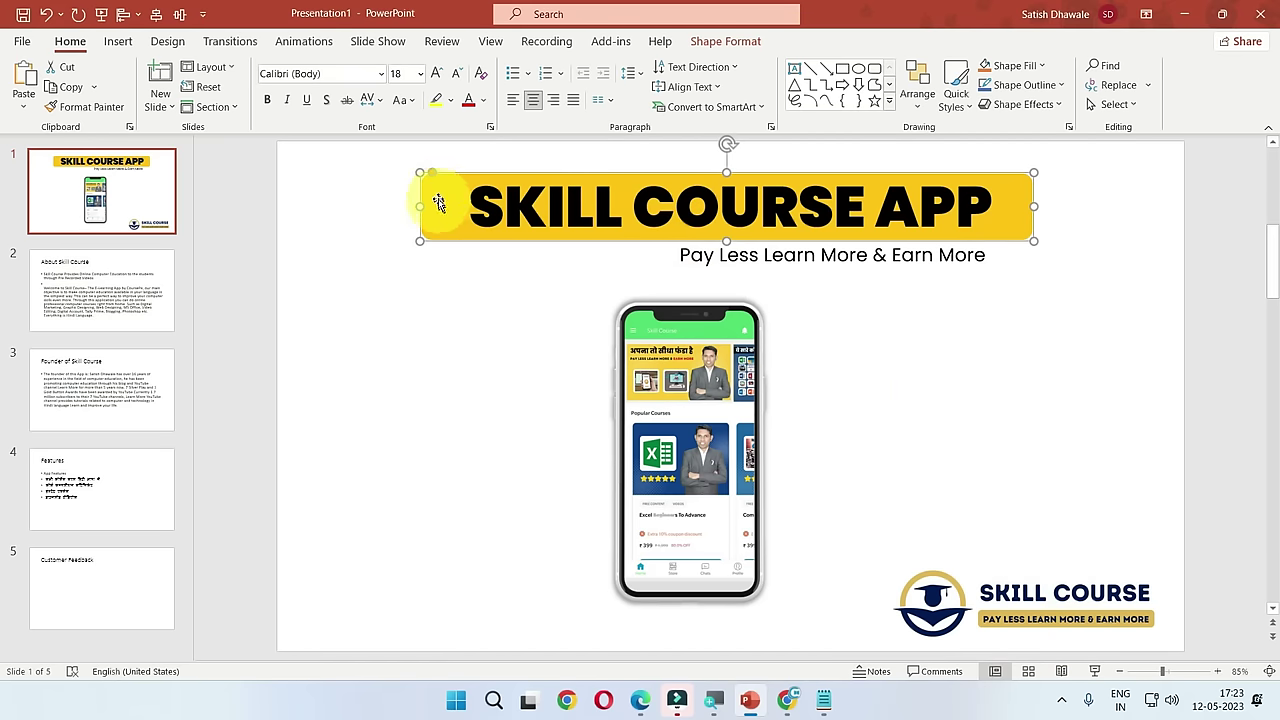
{"action": "left_click", "coordinate": [720, 43]}
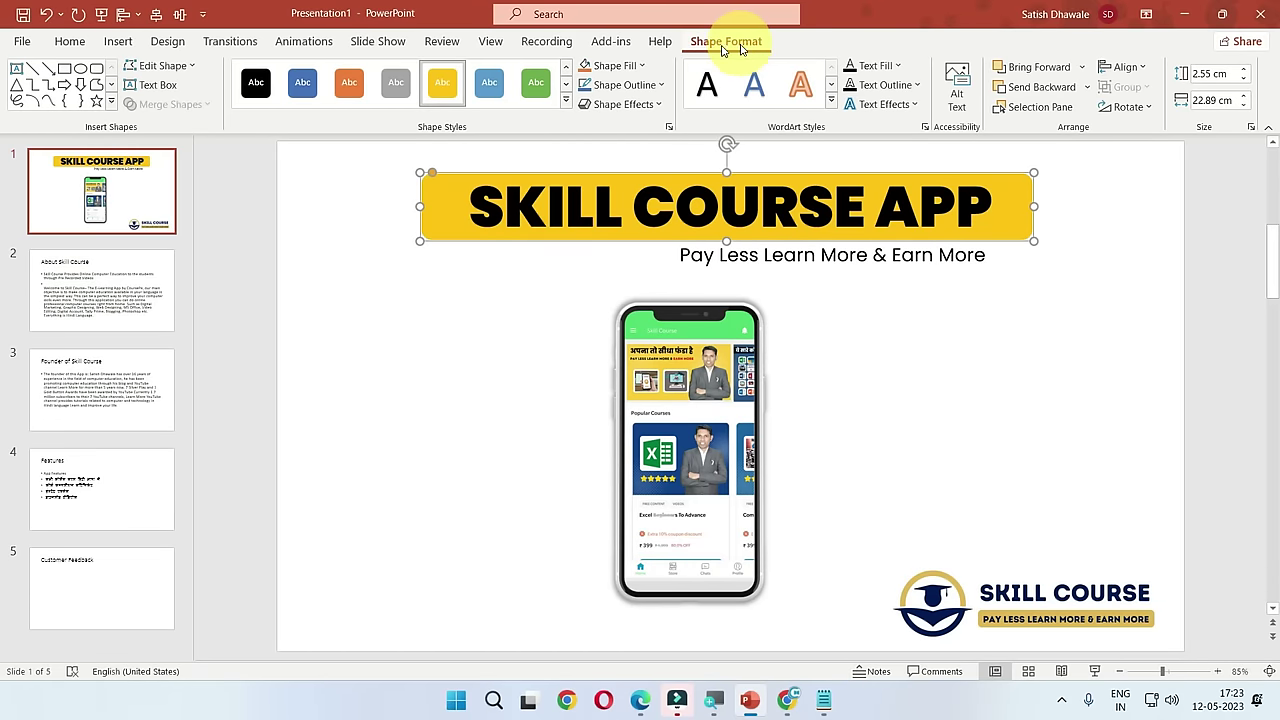
{"action": "left_click", "coordinate": [615, 66]}
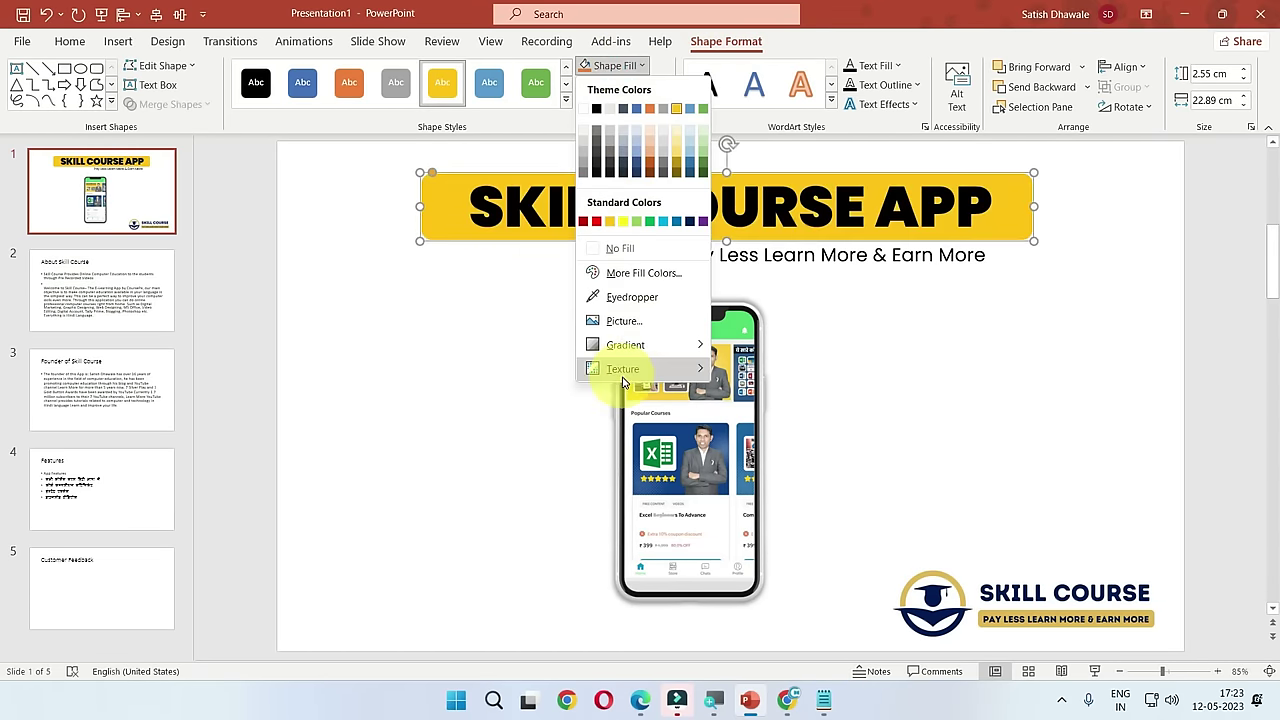
{"action": "left_click", "coordinate": [612, 297]}
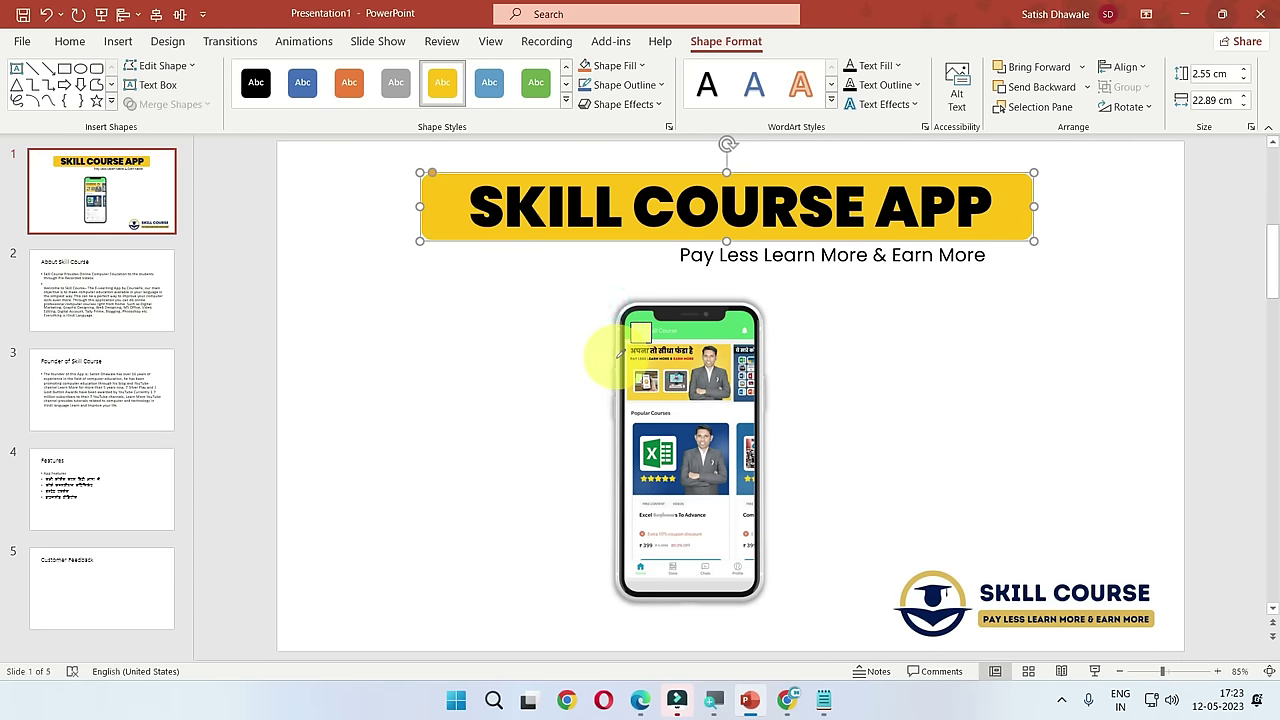
{"action": "left_click", "coordinate": [1012, 617]}
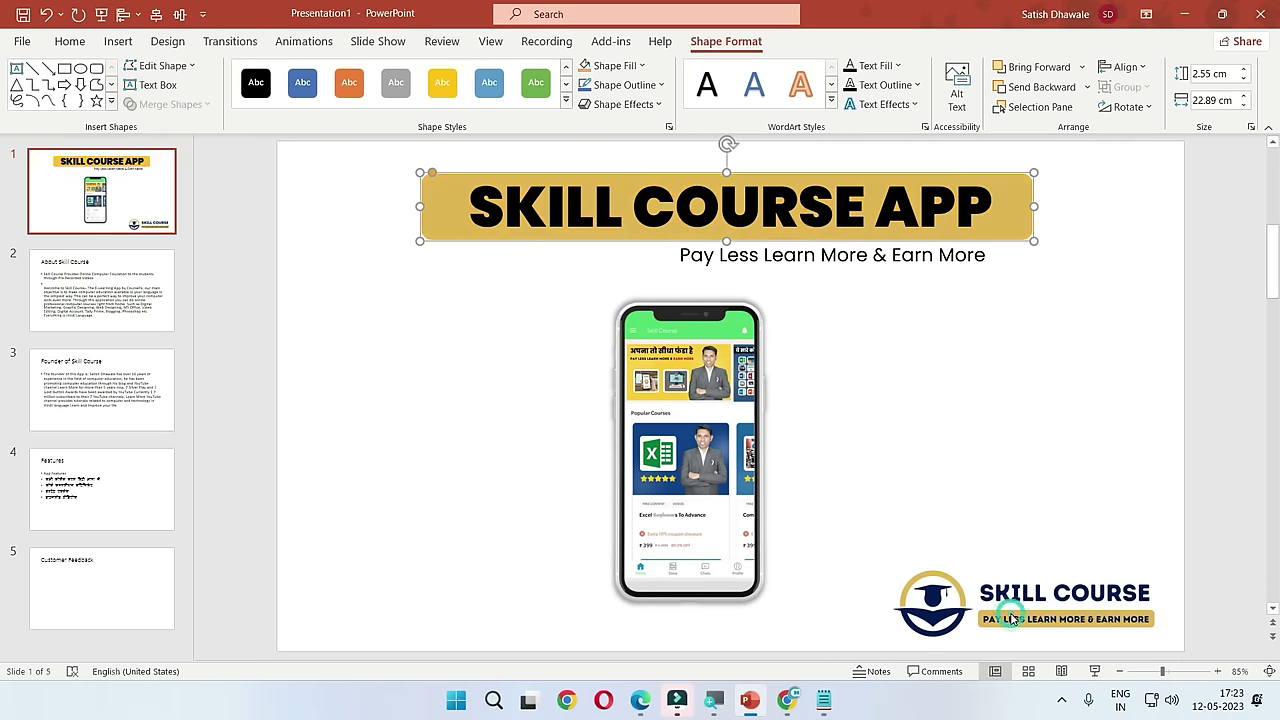
{"action": "left_click", "coordinate": [537, 312]}
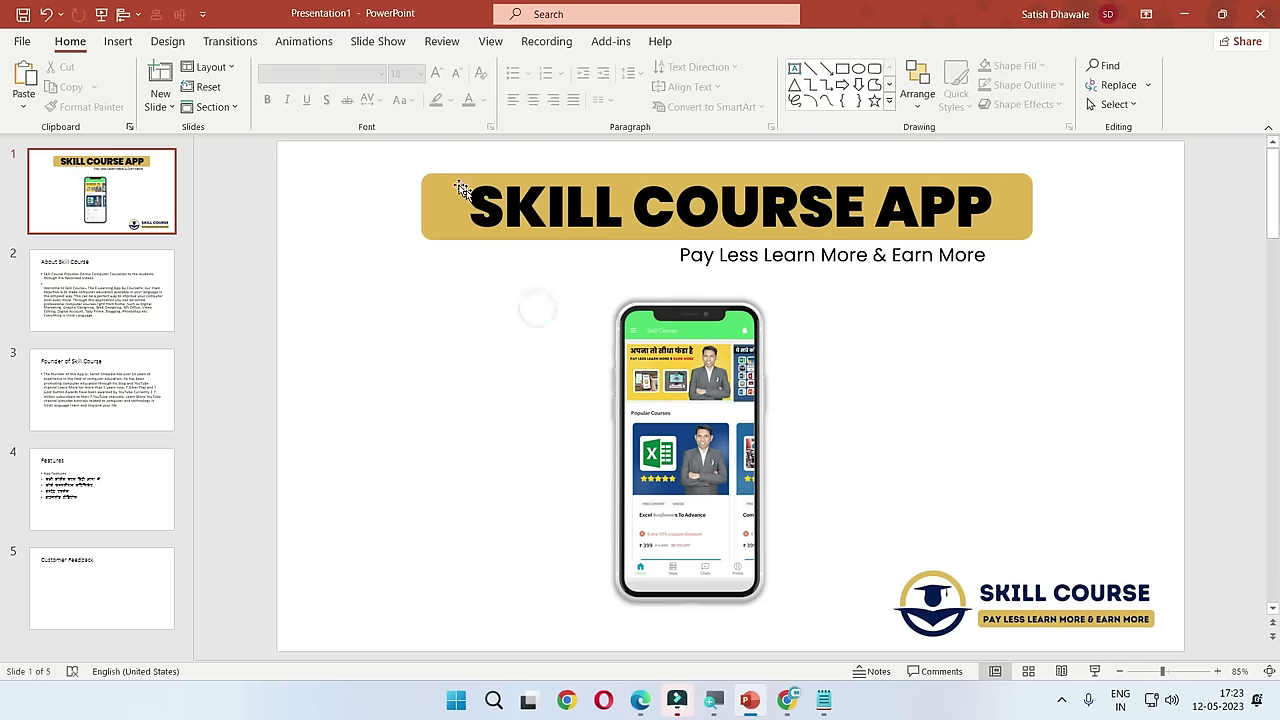
Step: Reapply the logo's gold to the banner fill with the eyedropper
{"action": "left_click", "coordinate": [423, 179]}
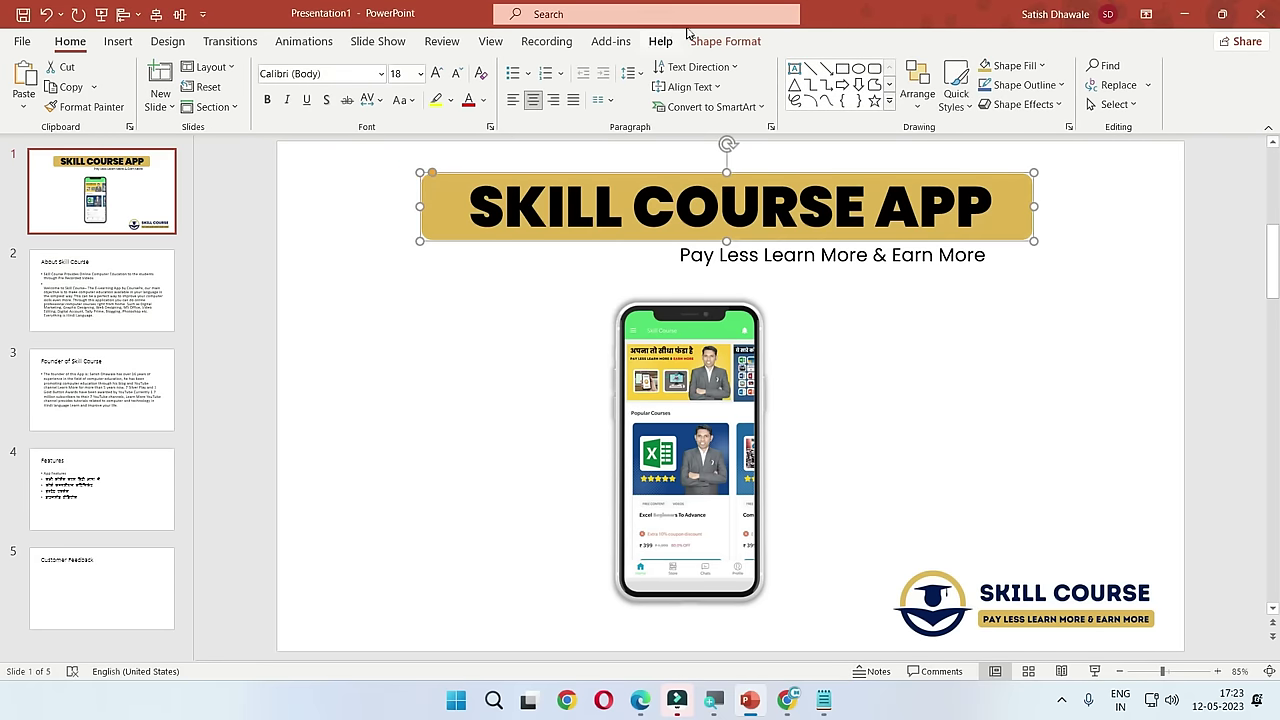
{"action": "left_click", "coordinate": [723, 44]}
{"action": "left_click", "coordinate": [612, 65]}
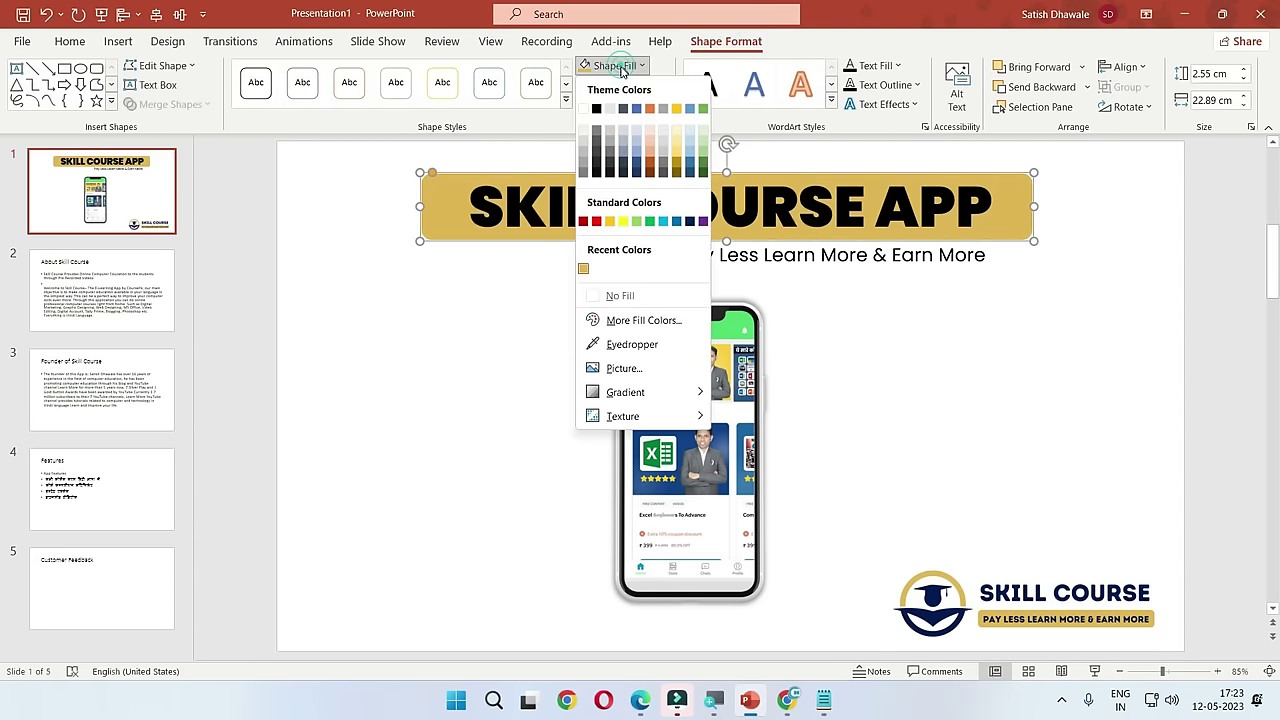
{"action": "left_click", "coordinate": [632, 344]}
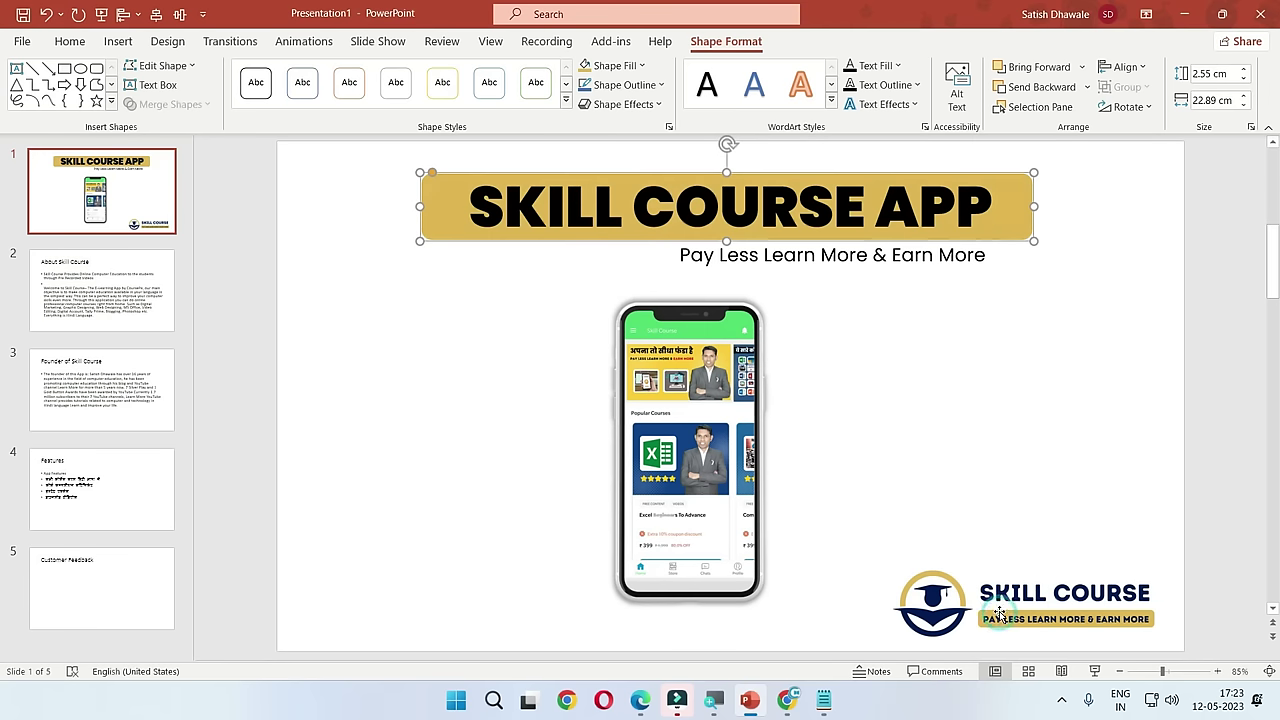
{"action": "left_click", "coordinate": [925, 457]}
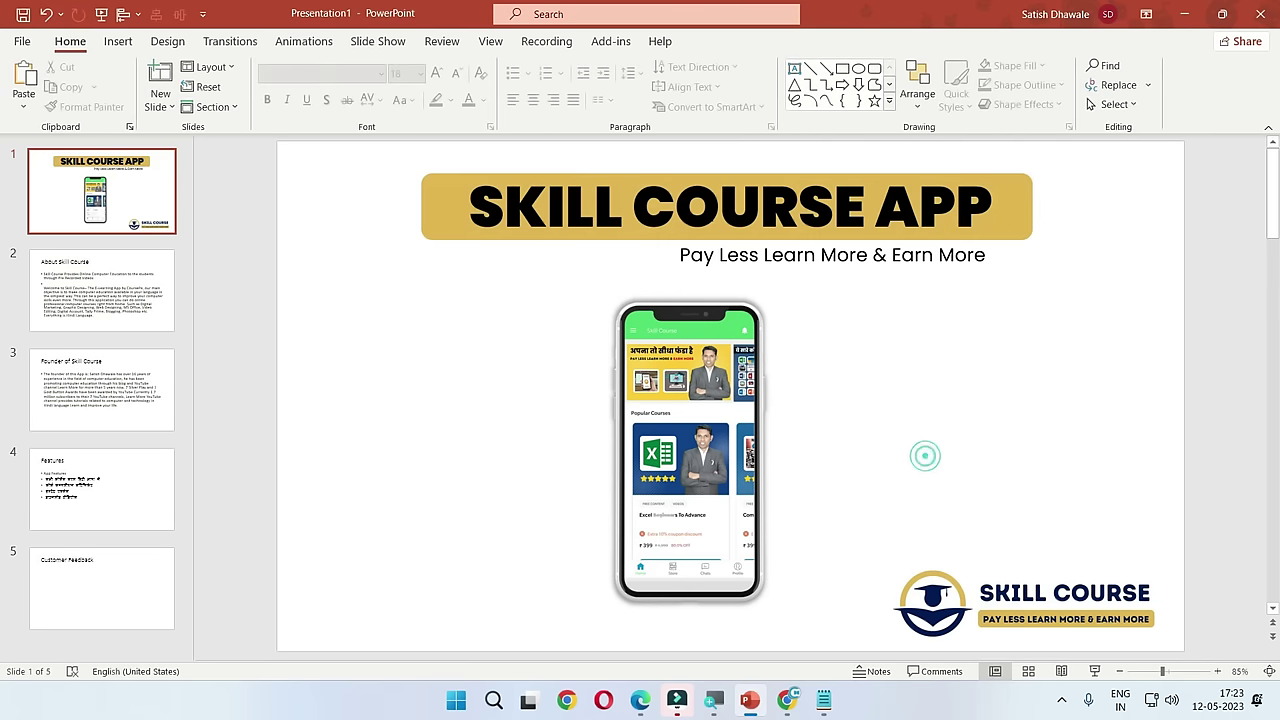
{"action": "left_click", "coordinate": [433, 213]}
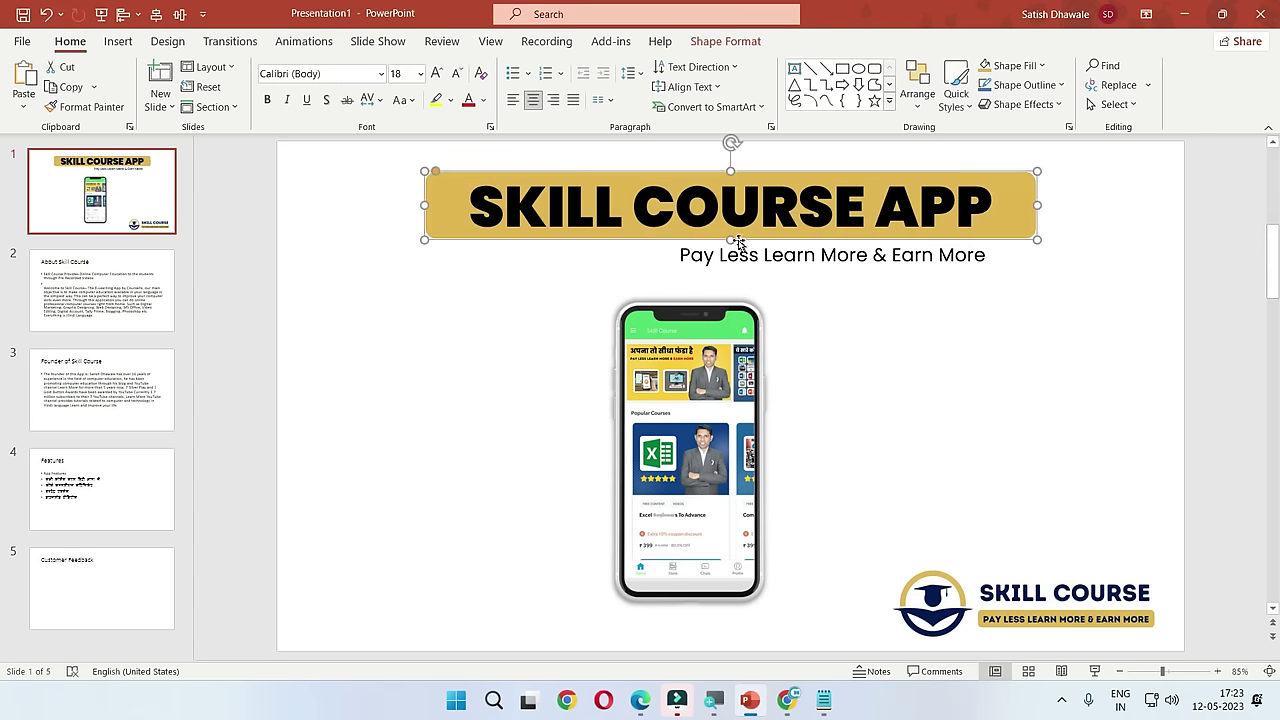
{"action": "left_click", "coordinate": [1066, 363]}
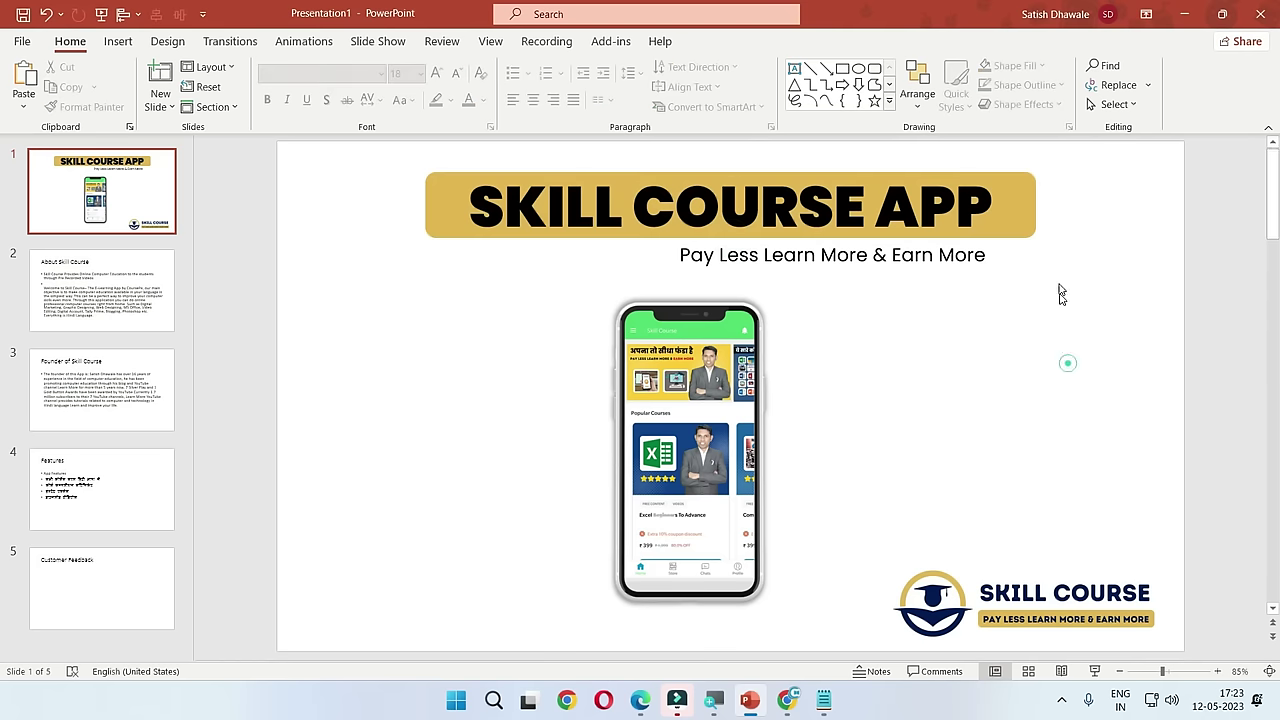
Step: Trim the banner inward from its left and right sides
{"action": "left_click", "coordinate": [1026, 213]}
{"action": "left_click_drag", "start_coordinate": [1037, 205], "coordinate": [1019, 205]}
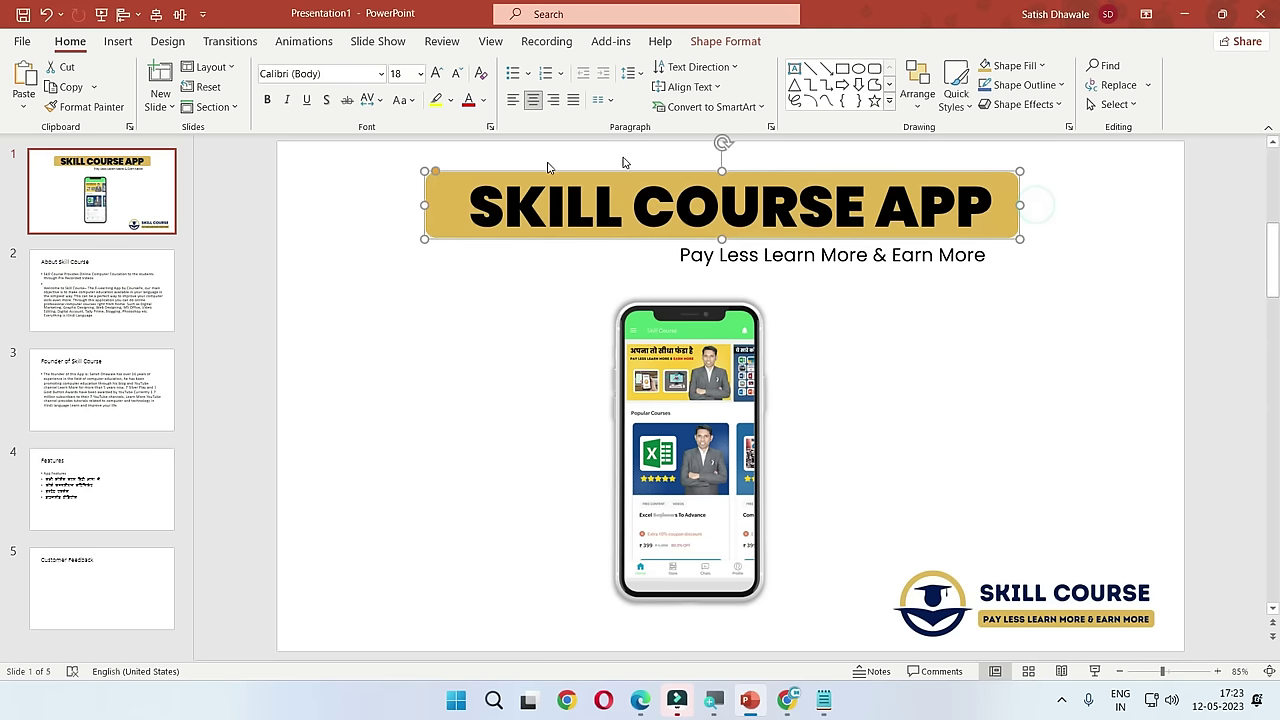
{"action": "left_click_drag", "start_coordinate": [422, 205], "coordinate": [438, 205]}
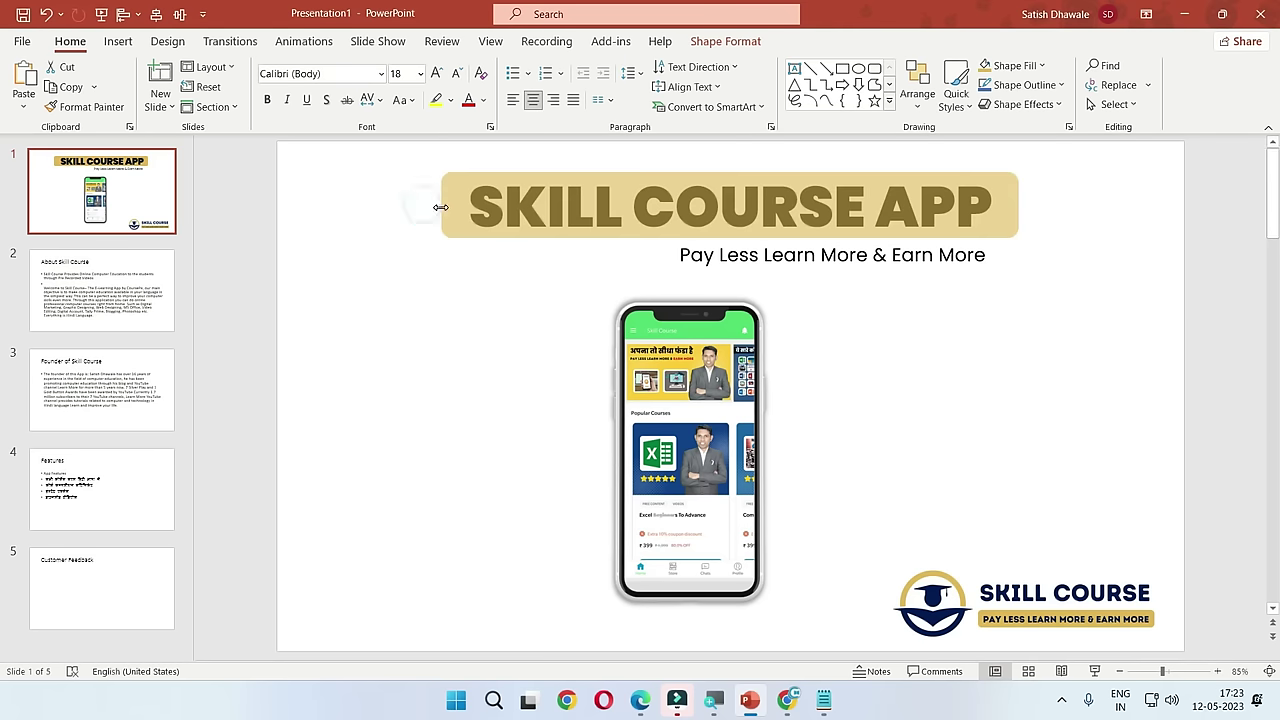
{"action": "left_click", "coordinate": [437, 325]}
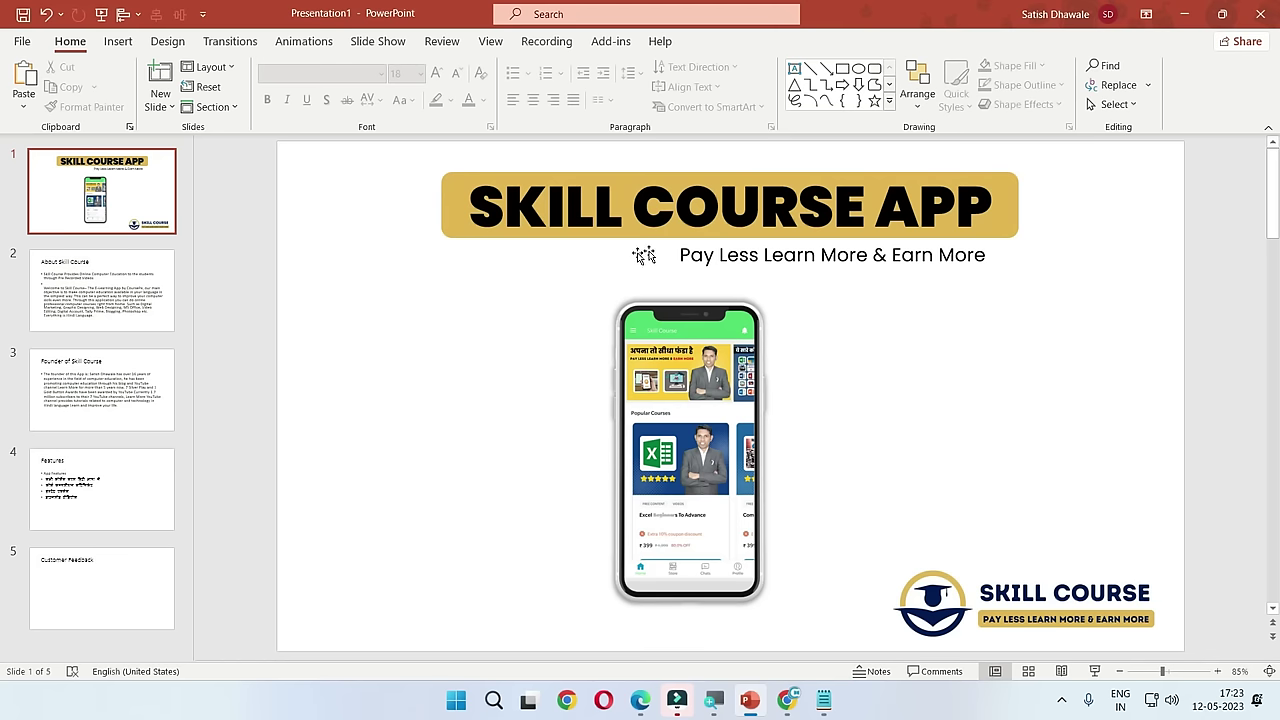
Step: Select the whole SKILL COURSE APP title and set its font colour to White
{"action": "left_click", "coordinate": [665, 208]}
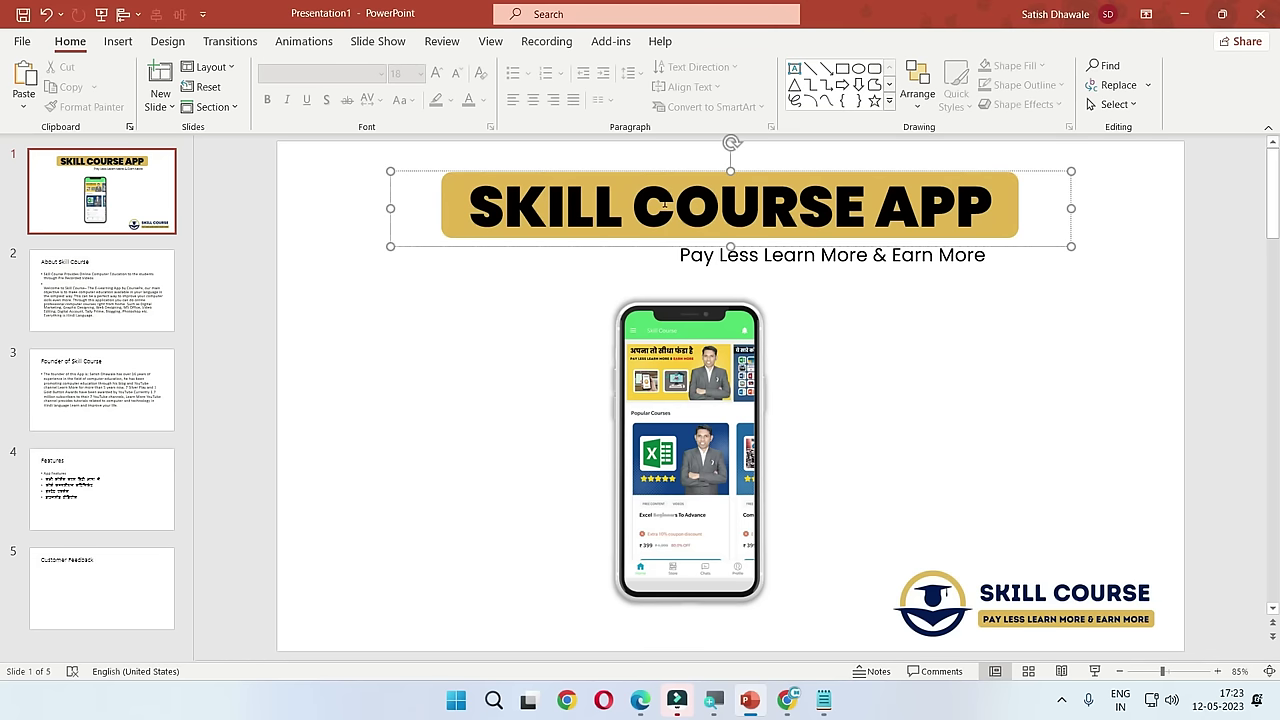
{"action": "triple_click", "coordinate": [468, 197]}
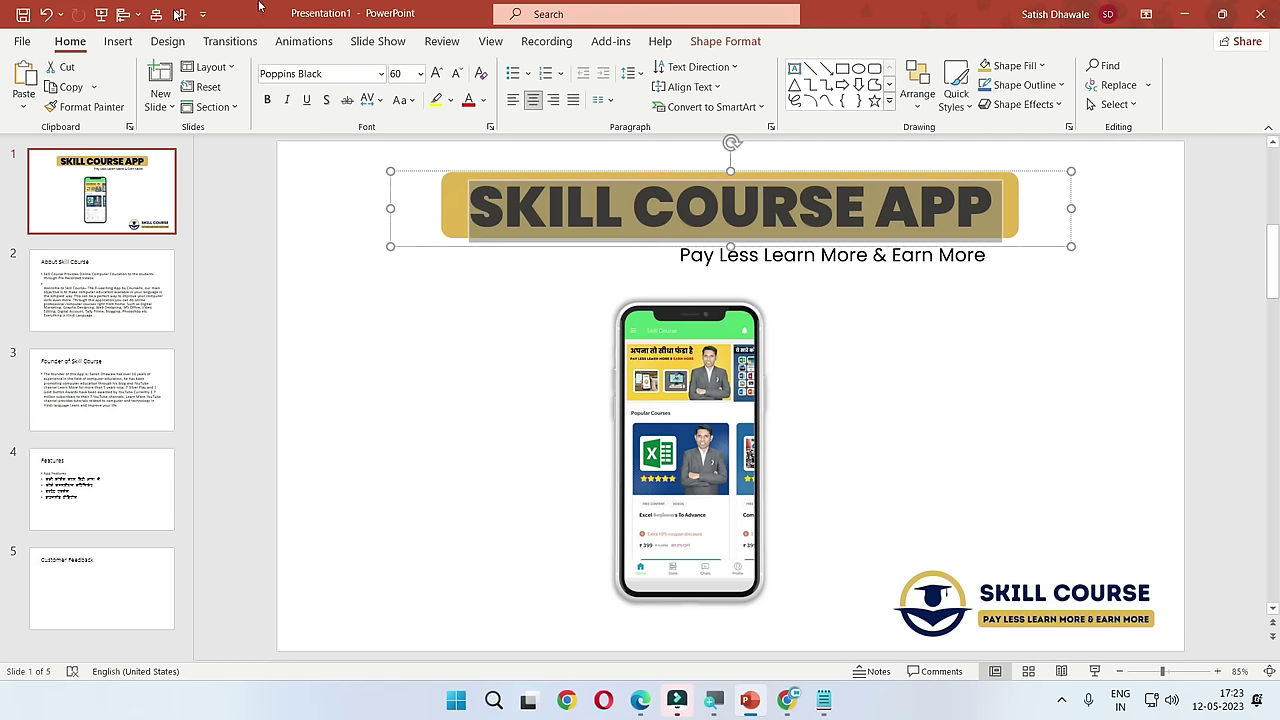
{"action": "left_click", "coordinate": [479, 103]}
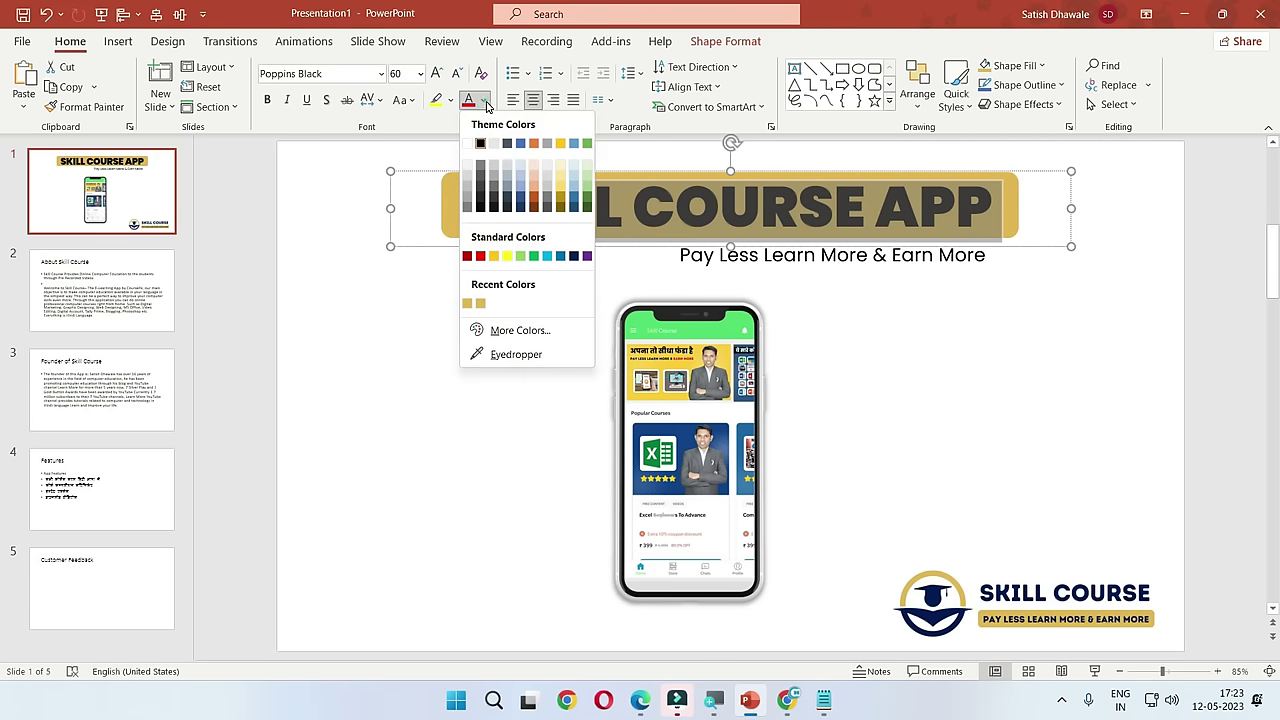
{"action": "left_click", "coordinate": [467, 156]}
{"action": "left_click", "coordinate": [447, 373]}
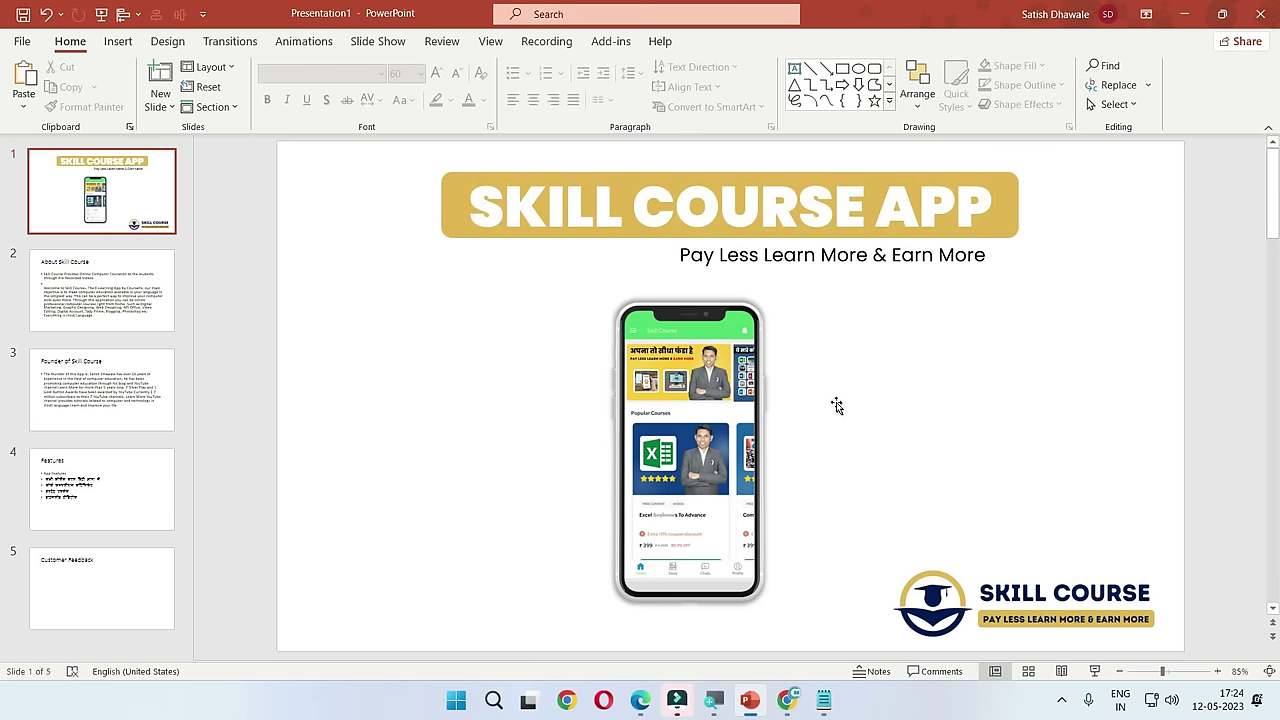
Step: Shrink the SKILL COURSE logo and shift the phone mockup lower on the slide
{"action": "left_click_drag", "start_coordinate": [727, 416], "coordinate": [736, 416]}
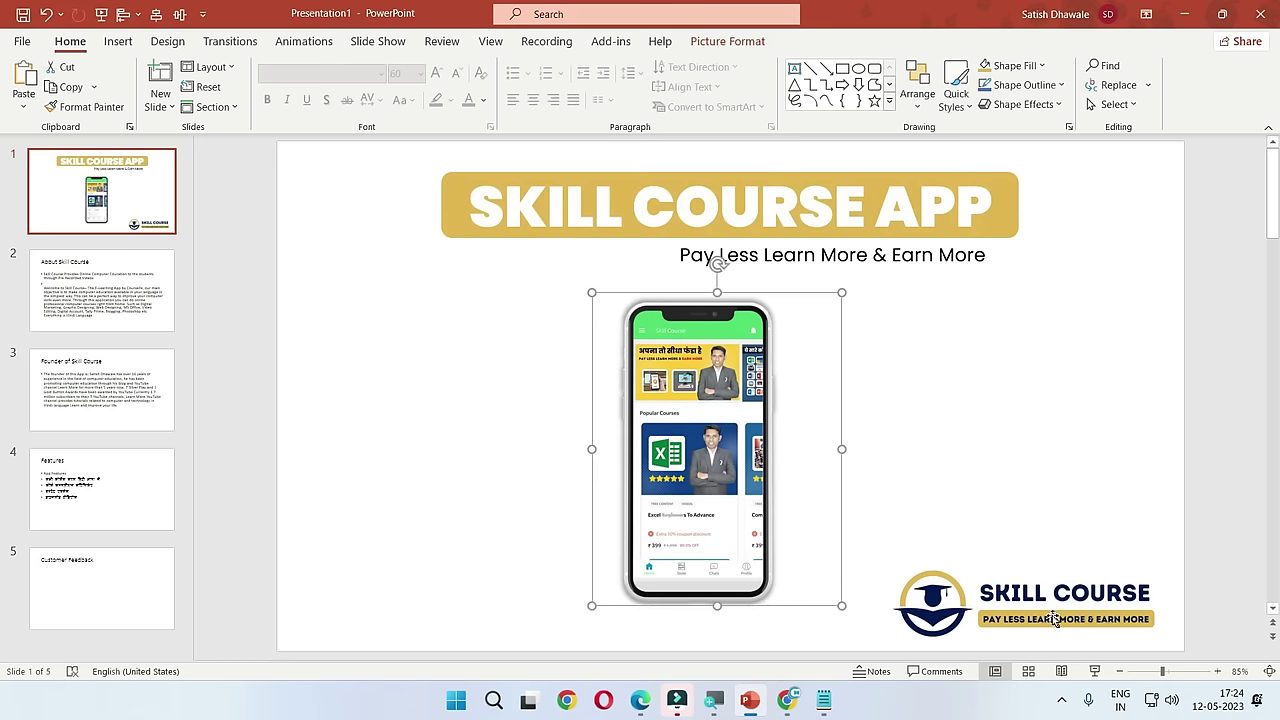
{"action": "left_click", "coordinate": [948, 575]}
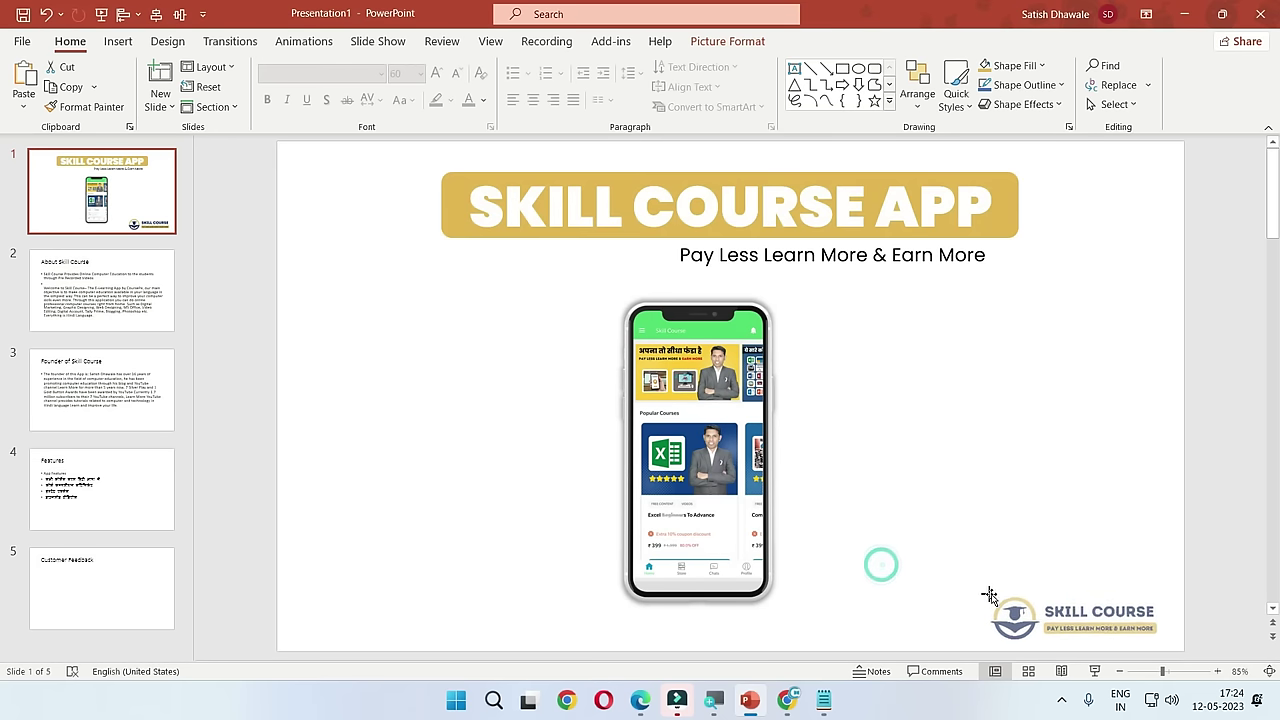
{"action": "left_click_drag", "start_coordinate": [885, 567], "coordinate": [995, 582]}
{"action": "left_click_drag", "start_coordinate": [1062, 620], "coordinate": [1045, 517]}
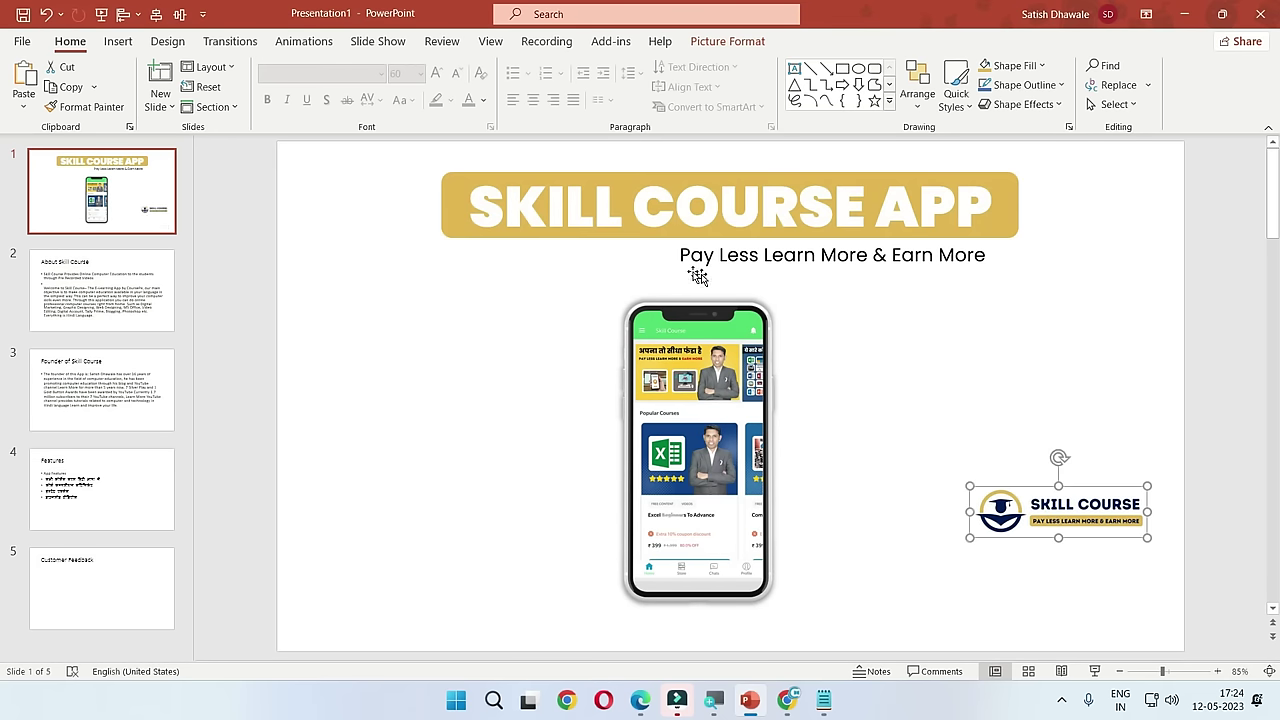
{"action": "left_click_drag", "start_coordinate": [695, 361], "coordinate": [700, 398]}
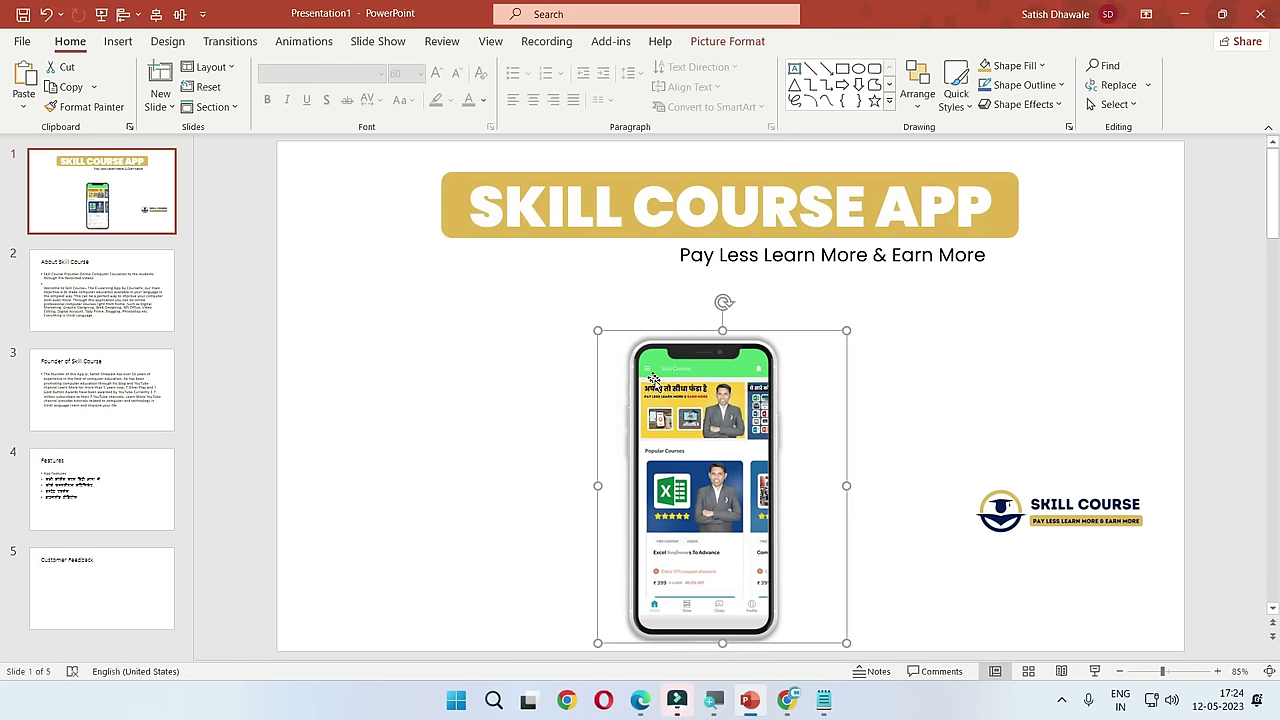
Step: Move the title banner down and centre the Pay Less Learn More tagline beneath it
{"action": "left_click", "coordinate": [635, 219]}
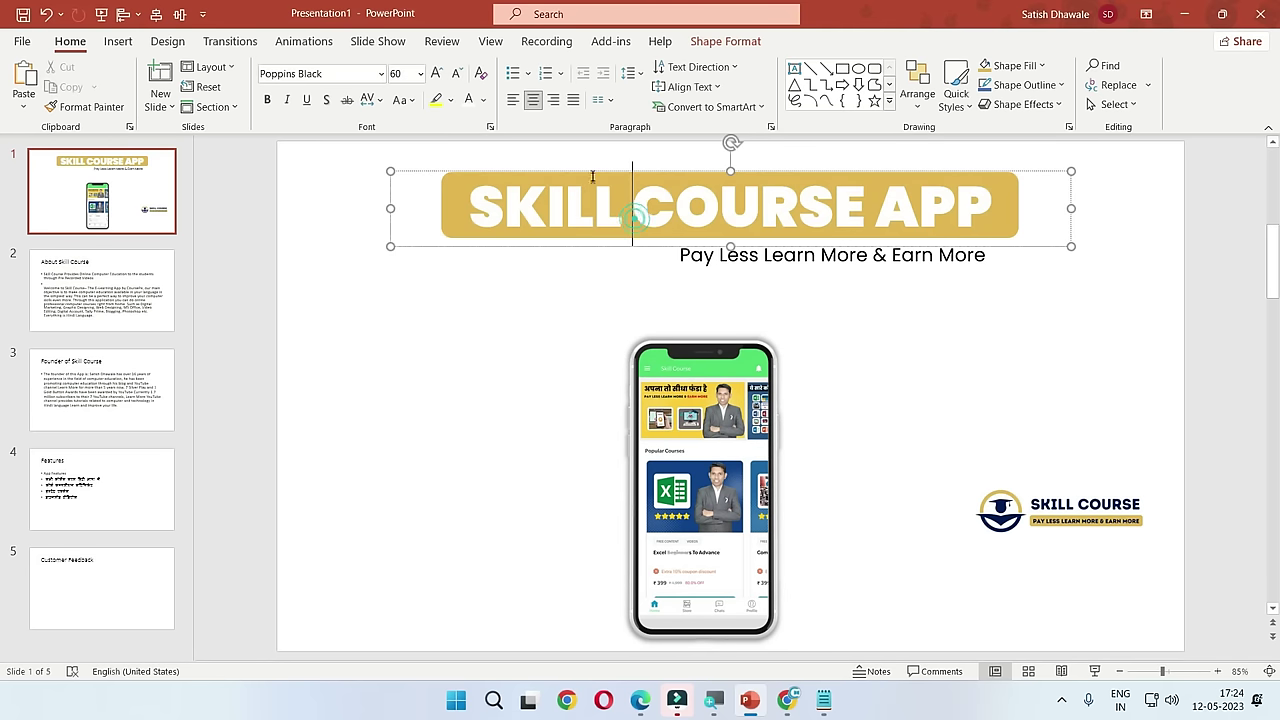
{"action": "mouse_move", "coordinate": [589, 171]}
{"action": "left_mouse_down"}
{"action": "mouse_move", "coordinate": [638, 210]}
{"action": "mouse_move", "coordinate": [640, 261]}
{"action": "left_mouse_up"}
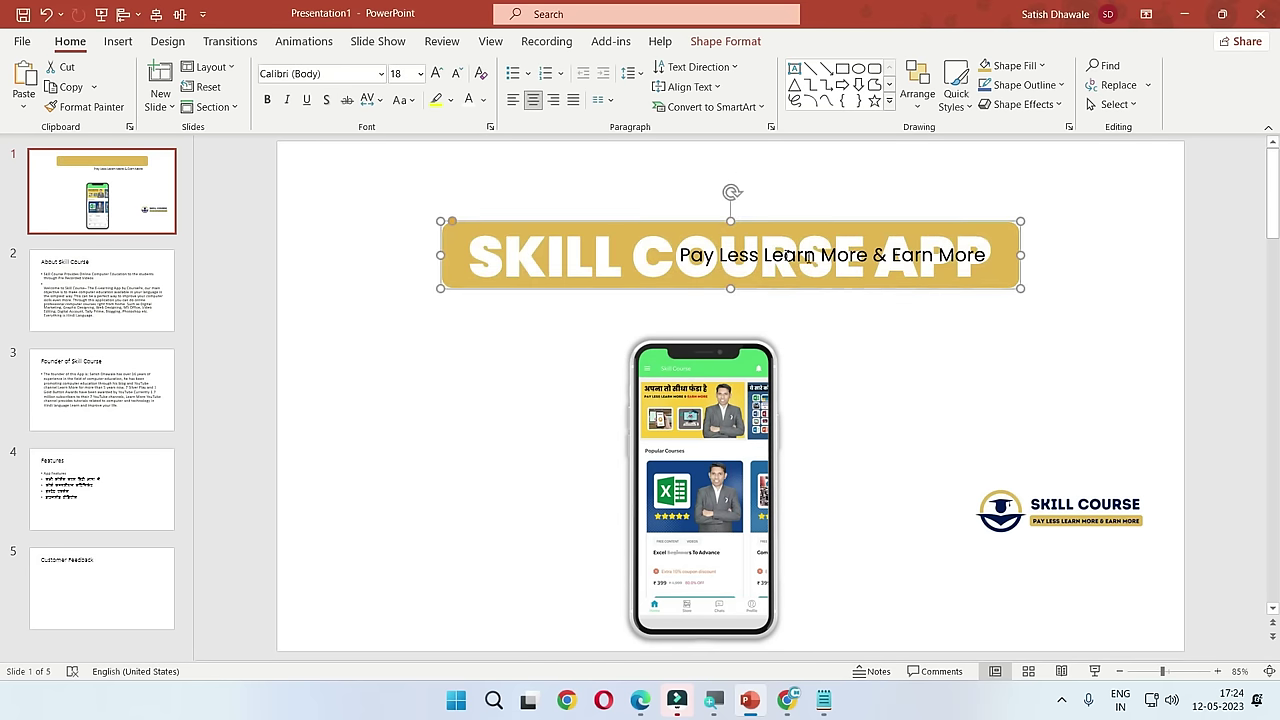
{"action": "left_click", "coordinate": [822, 257]}
{"action": "left_click_drag", "start_coordinate": [812, 248], "coordinate": [721, 297]}
{"action": "left_click_drag", "start_coordinate": [711, 426], "coordinate": [725, 420]}
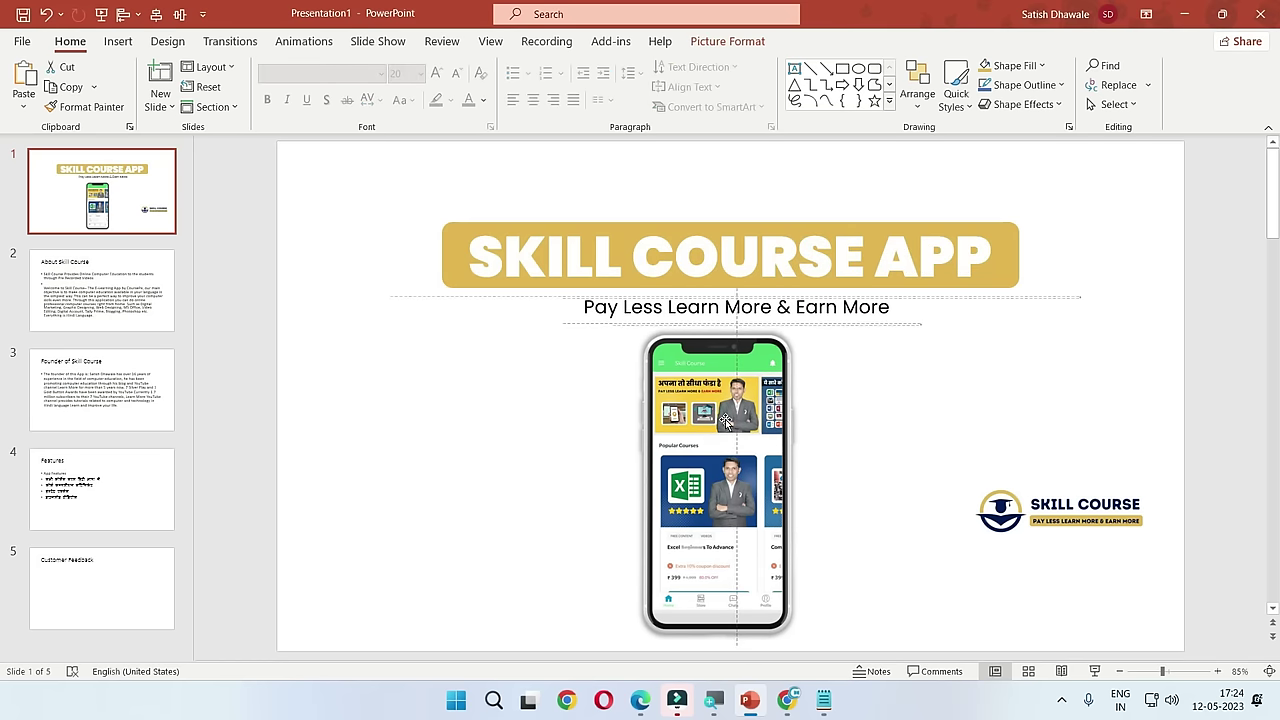
Step: Place the logo at the top centre above the banner, enlarging it slightly
{"action": "mouse_move", "coordinate": [1060, 520]}
{"action": "left_mouse_down"}
{"action": "mouse_move", "coordinate": [668, 190]}
{"action": "mouse_move", "coordinate": [693, 190]}
{"action": "left_mouse_up"}
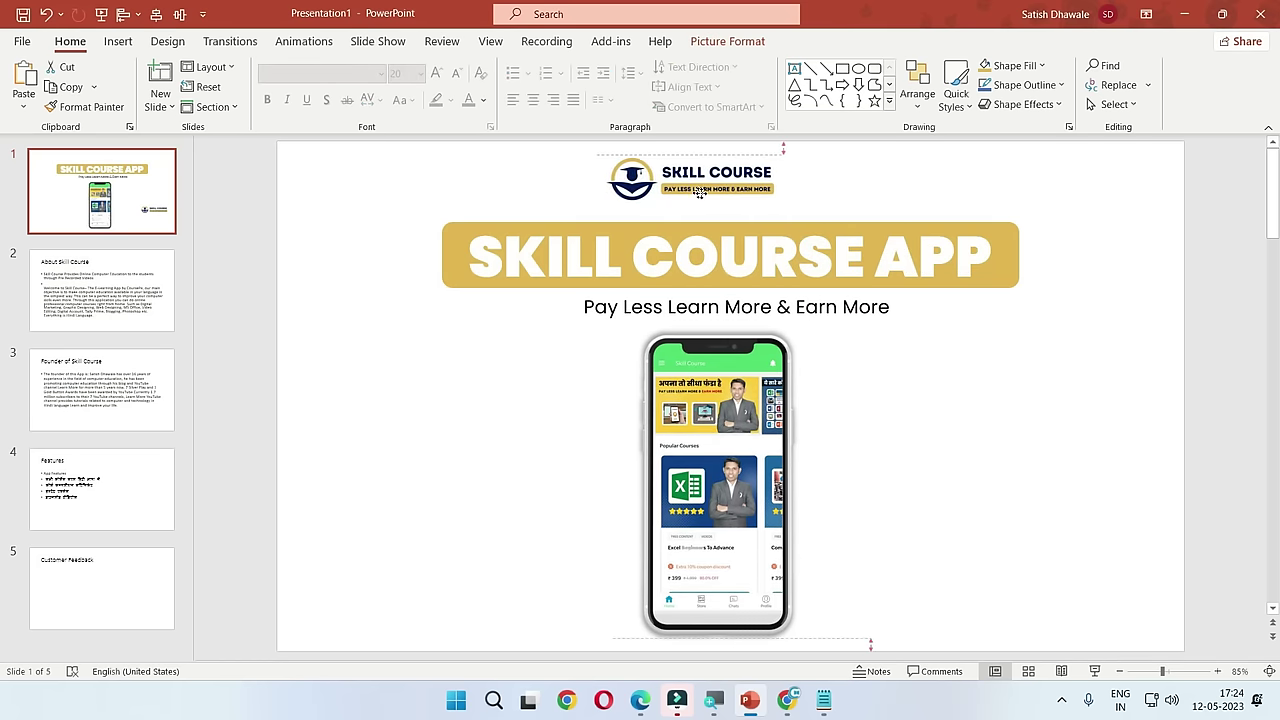
{"action": "mouse_move", "coordinate": [779, 152]}
{"action": "left_mouse_down"}
{"action": "mouse_move", "coordinate": [794, 143]}
{"action": "mouse_move", "coordinate": [760, 185]}
{"action": "left_mouse_up"}
{"action": "left_click", "coordinate": [884, 186]}
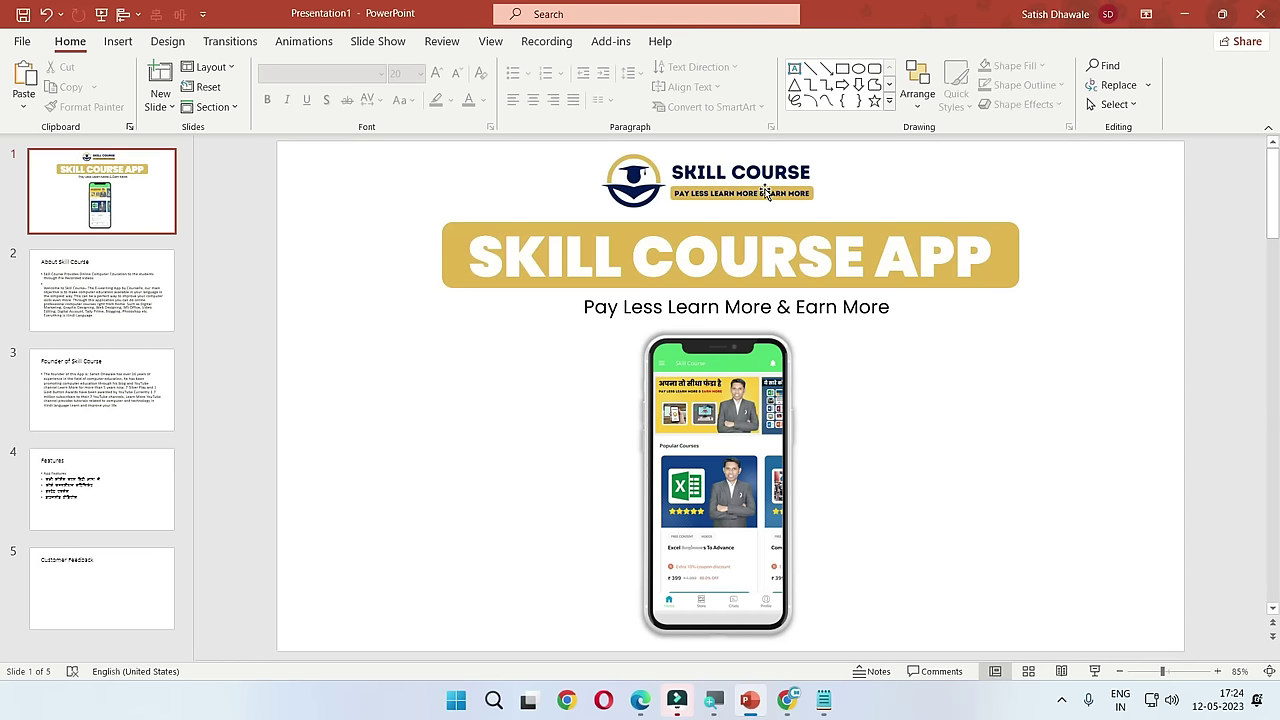
{"action": "left_click", "coordinate": [782, 190]}
{"action": "left_click", "coordinate": [1005, 408]}
Step: On slide 2, set the About Skill Course title font to Poppins Medium
{"action": "left_click", "coordinate": [120, 280]}
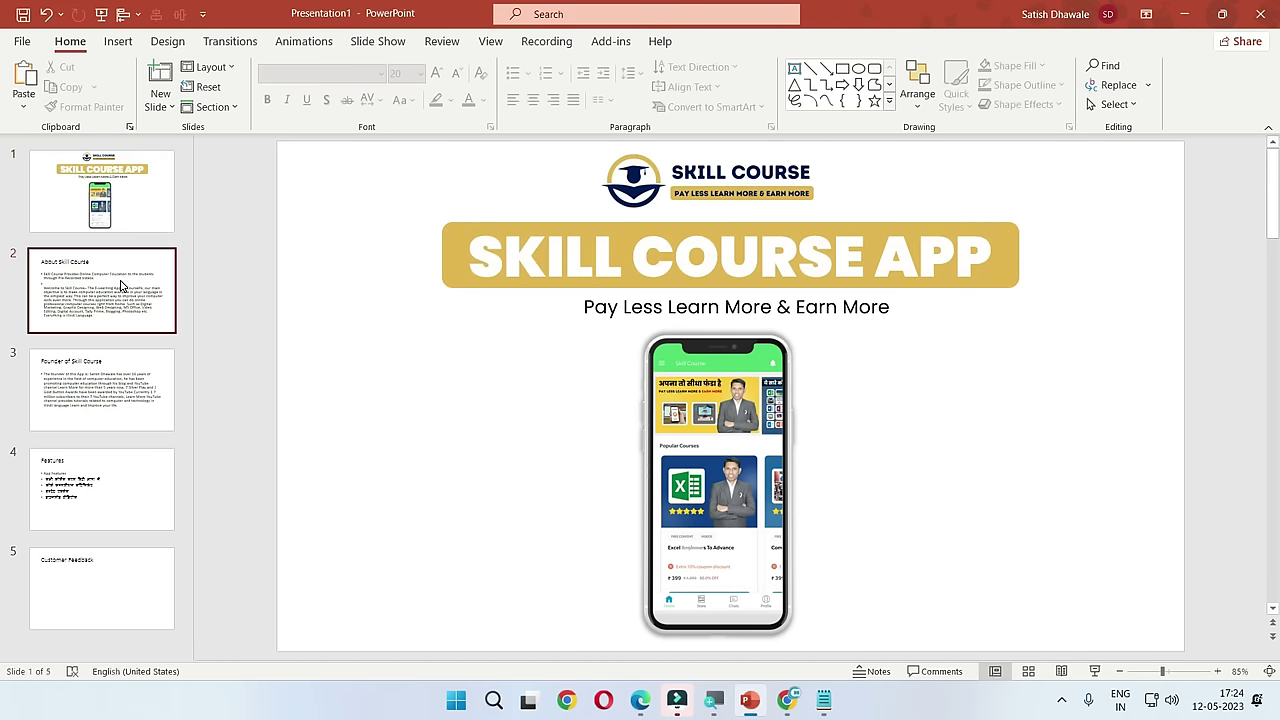
{"action": "left_click", "coordinate": [413, 218]}
{"action": "left_click", "coordinate": [402, 169]}
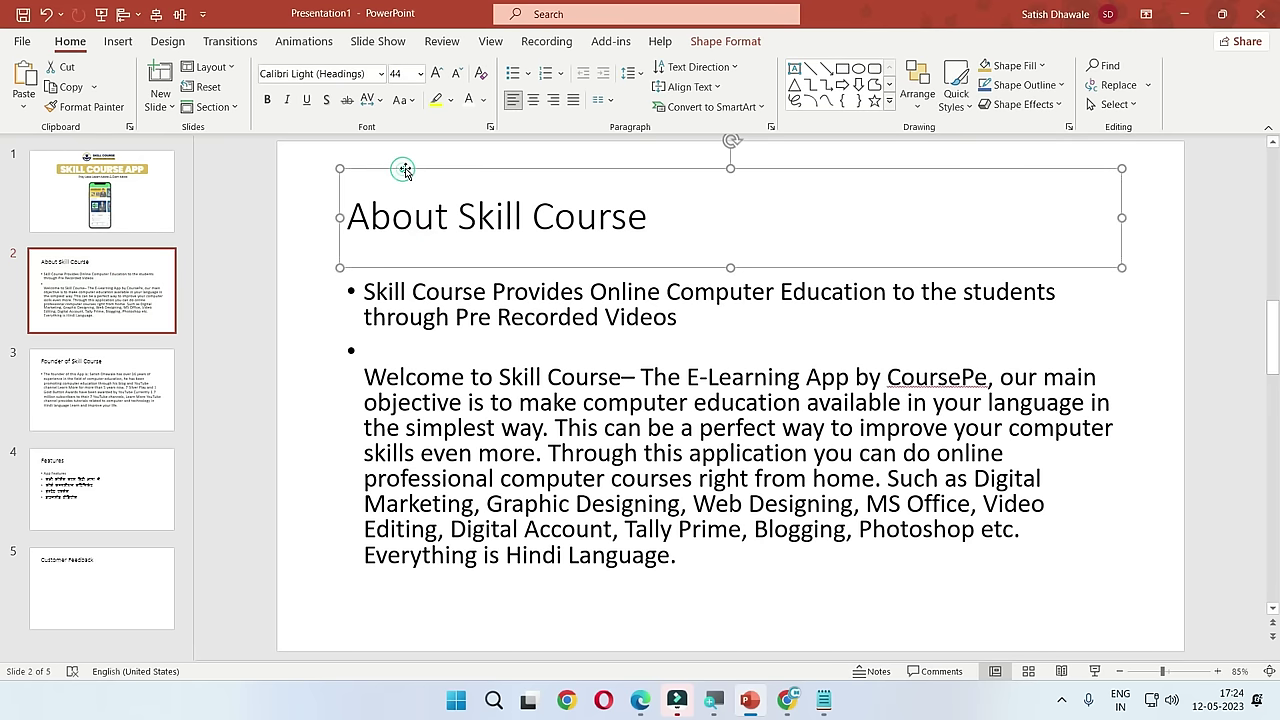
{"action": "left_click", "coordinate": [357, 74]}
{"action": "type", "text": "Poppins Medium"}
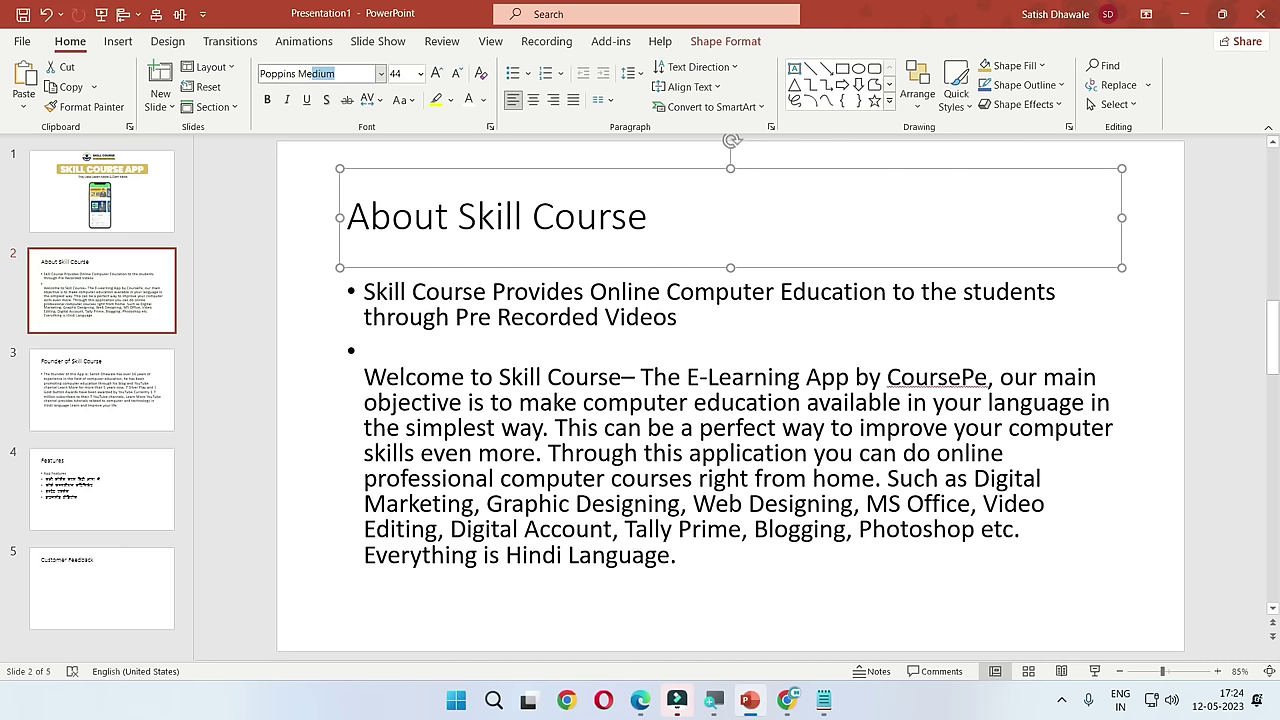
{"action": "key", "text": "Return"}
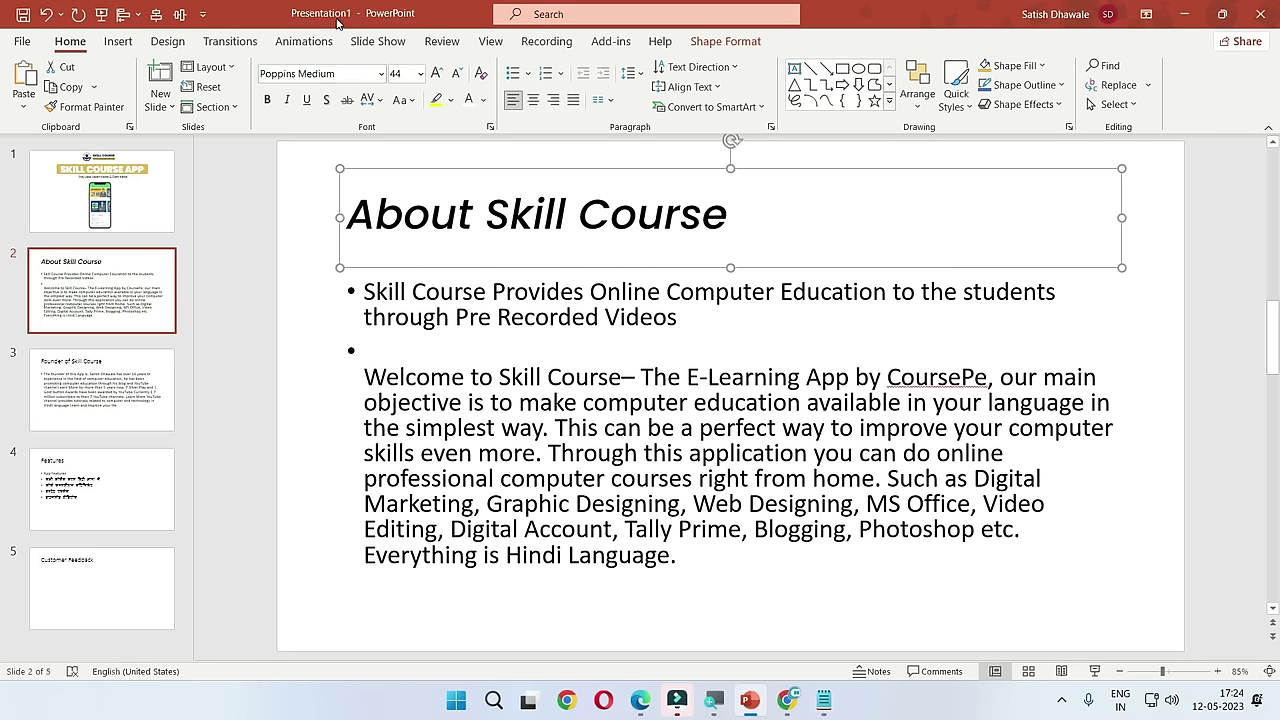
Step: Set the body text to Poppins and reduce it to size 20
{"action": "left_click", "coordinate": [480, 335]}
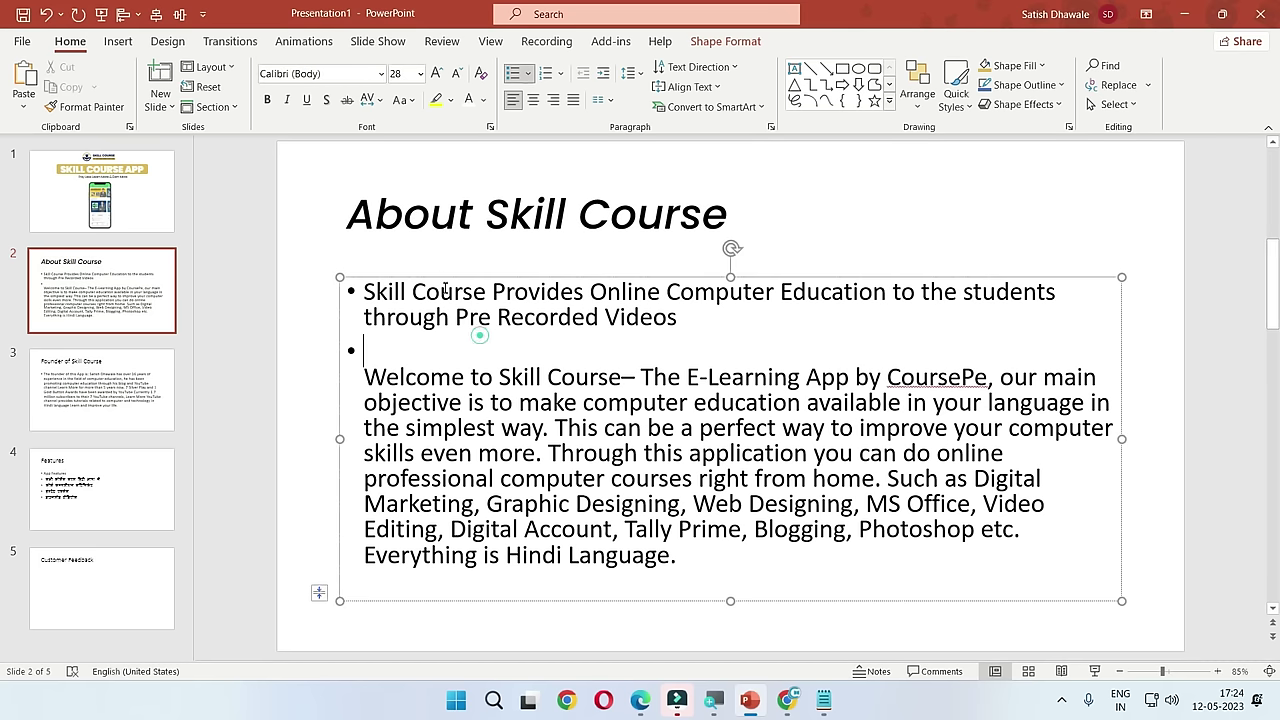
{"action": "left_click", "coordinate": [441, 276]}
{"action": "type", "text": "Poppins"}
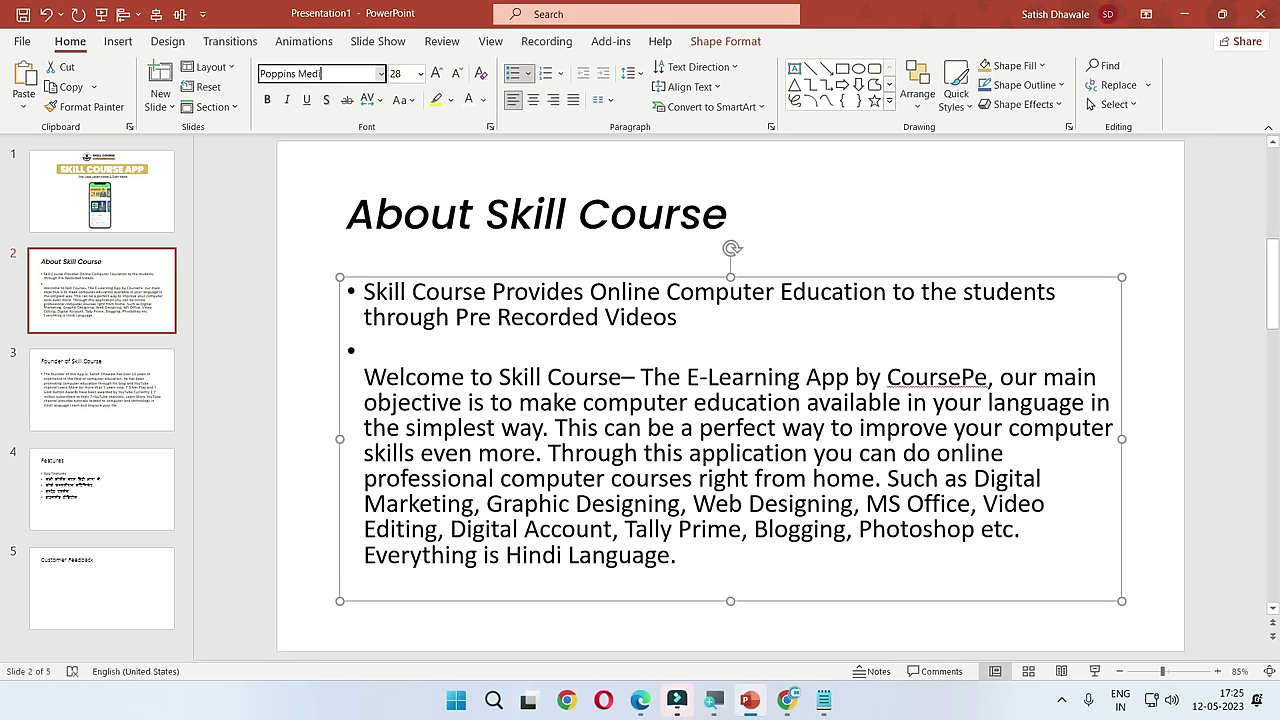
{"action": "key", "text": "Return"}
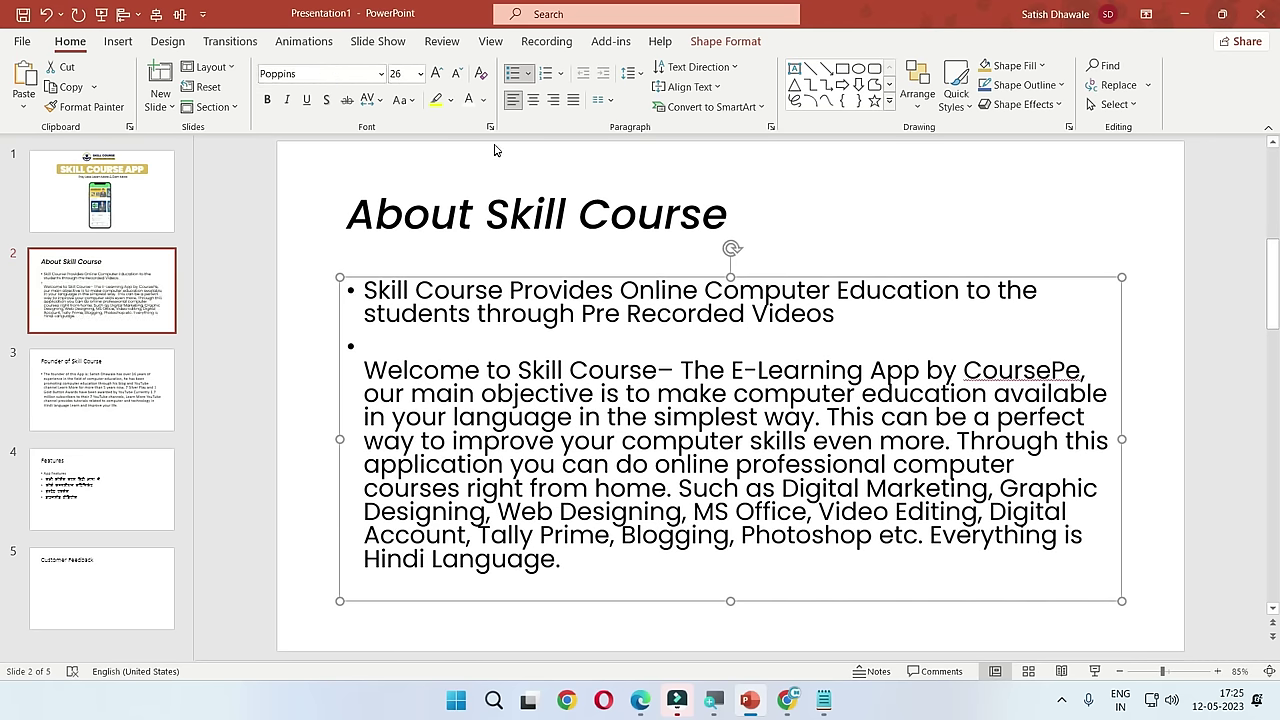
{"action": "left_click", "coordinate": [455, 73]}
{"action": "left_click", "coordinate": [453, 71]}
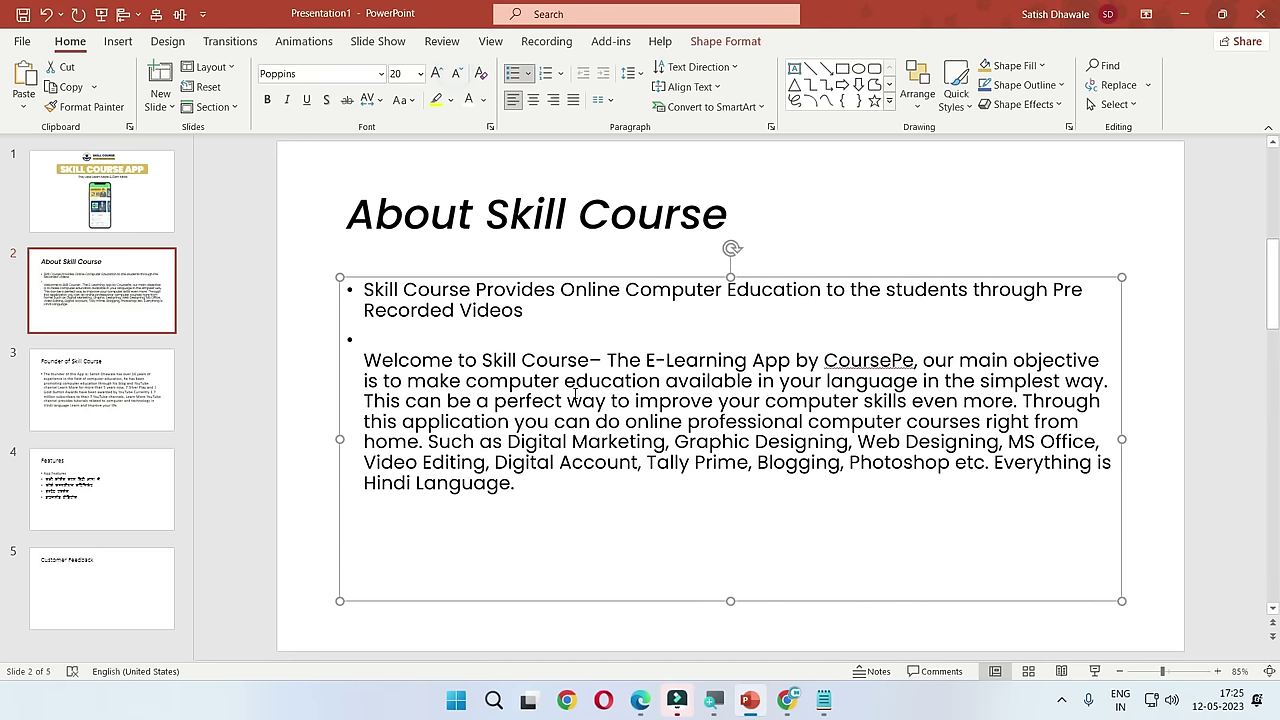
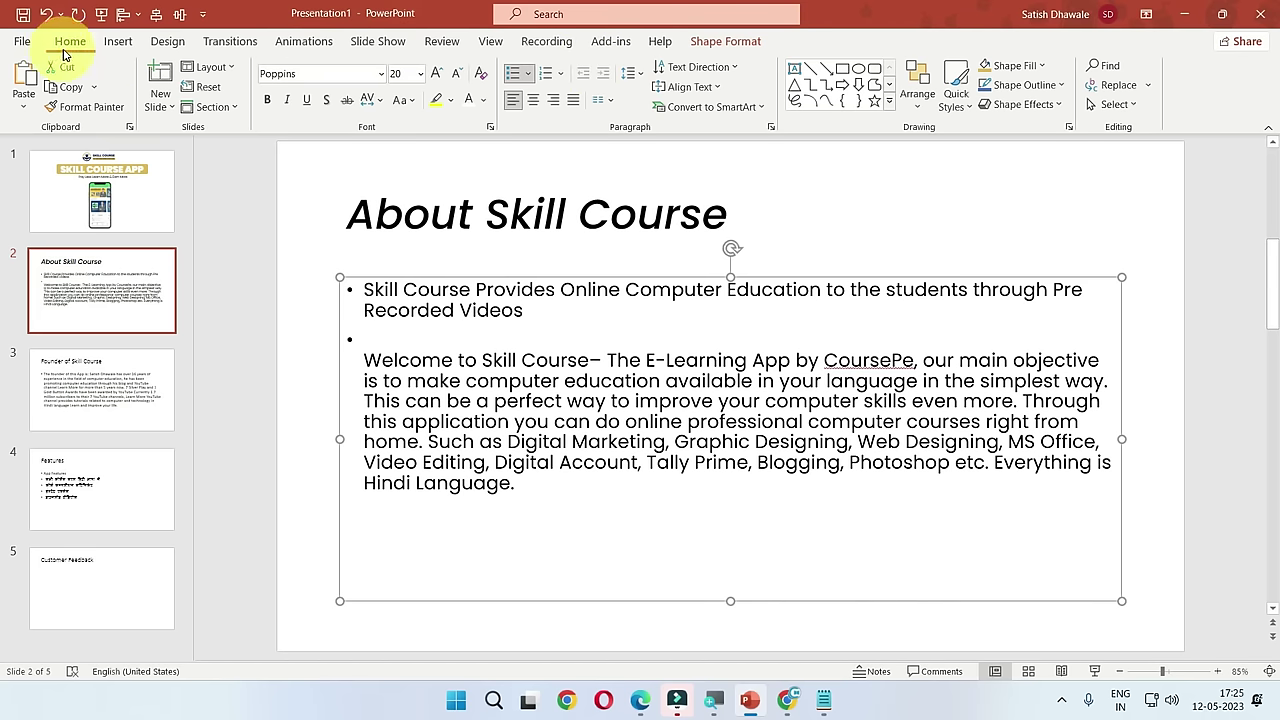
Step: Set the About Skill Course body text line spacing to Multiple 1.2
{"action": "left_click", "coordinate": [638, 74]}
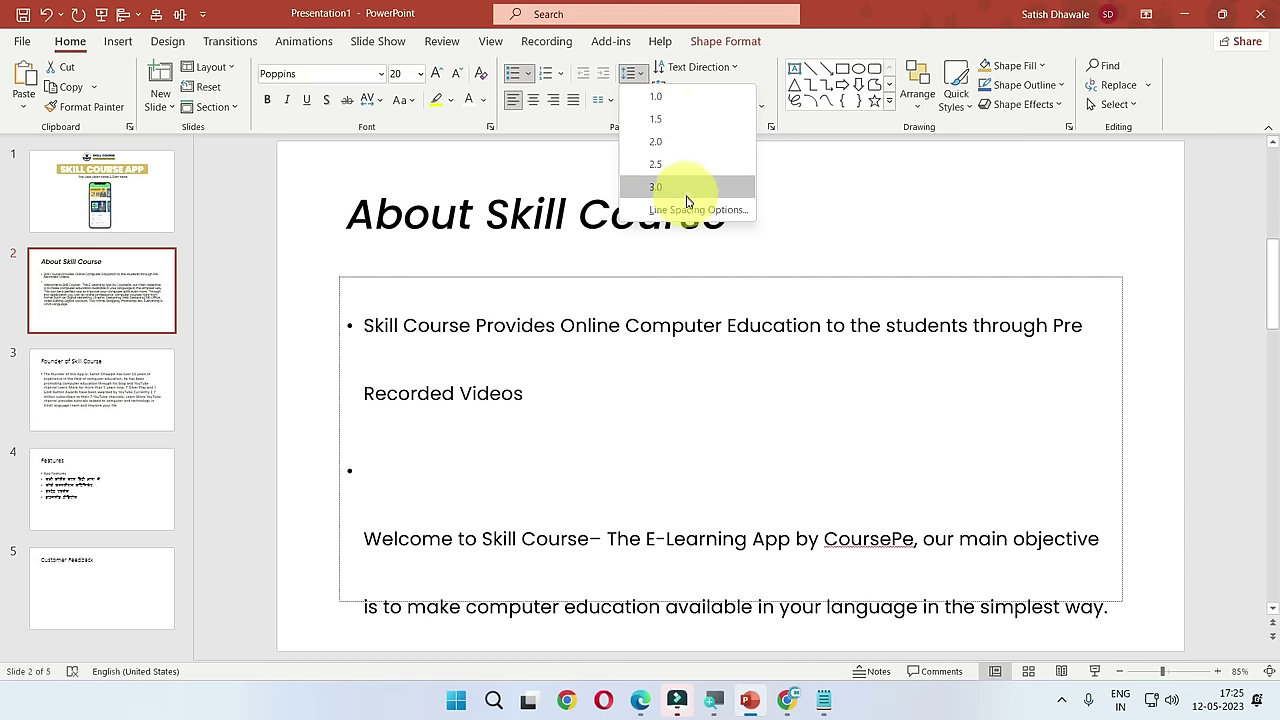
{"action": "left_click", "coordinate": [697, 209]}
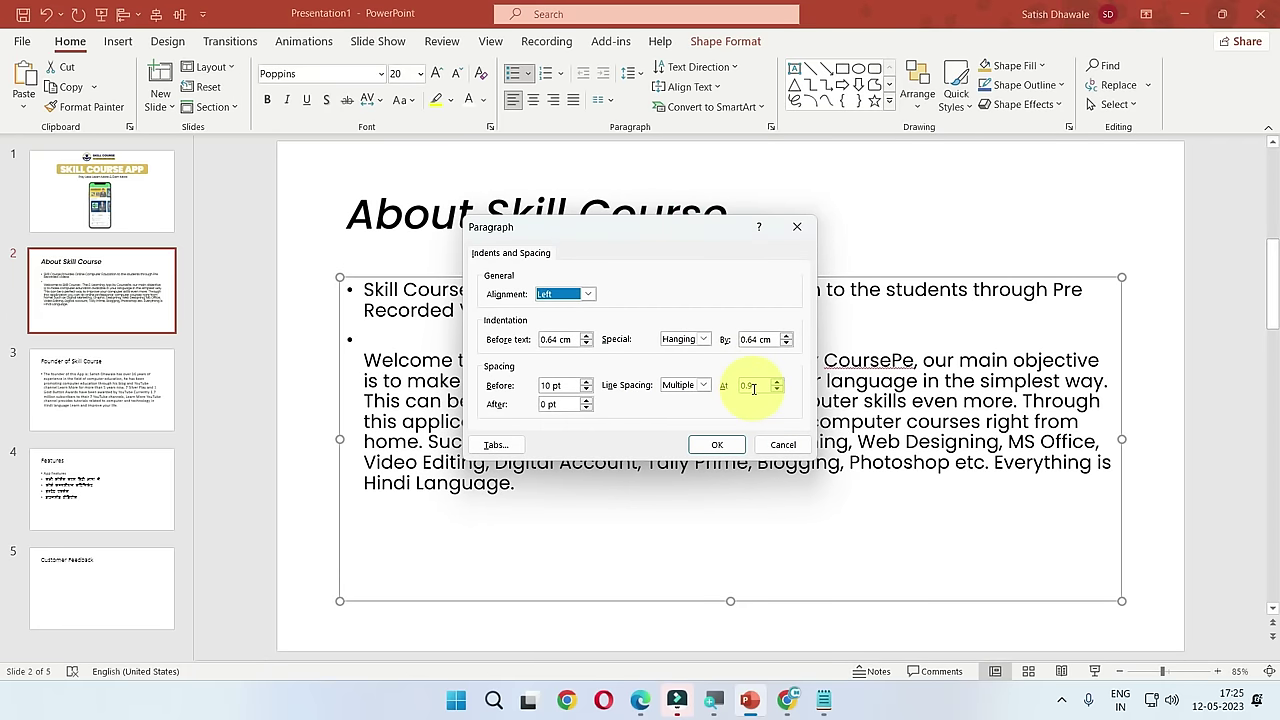
{"action": "left_click", "coordinate": [754, 386]}
{"action": "type", "text": "1.2"}
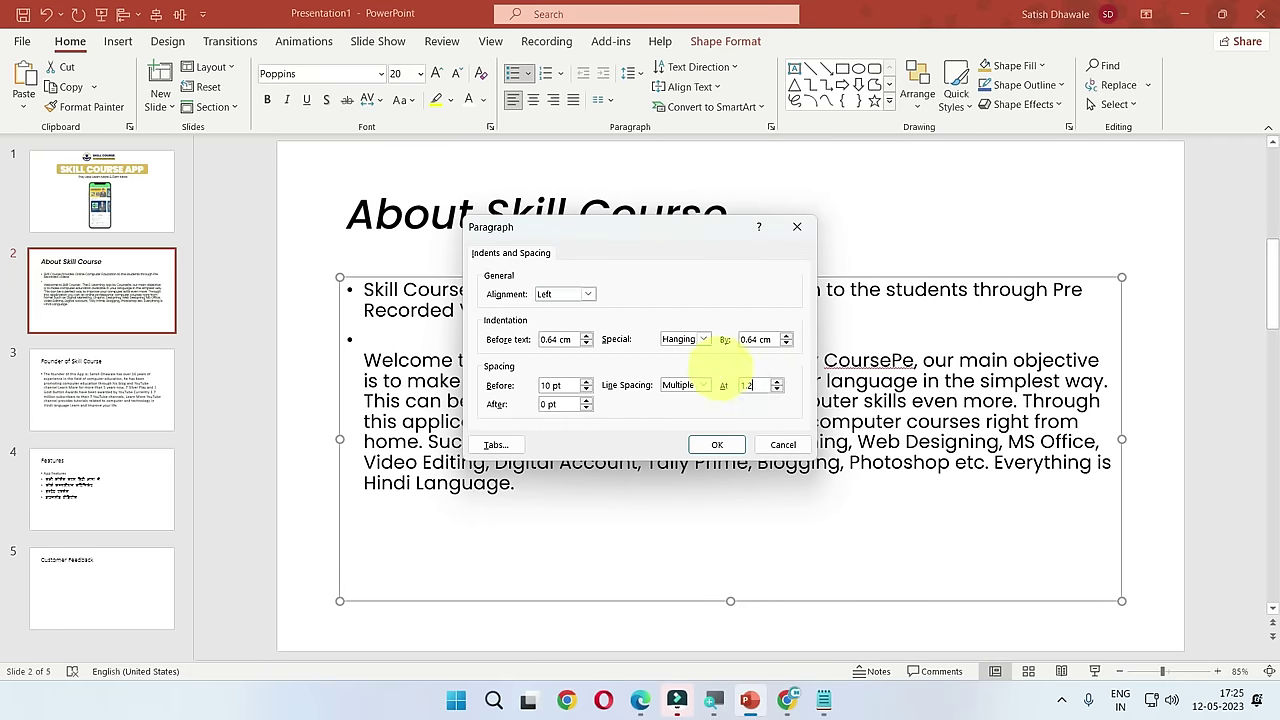
{"action": "left_click", "coordinate": [717, 444]}
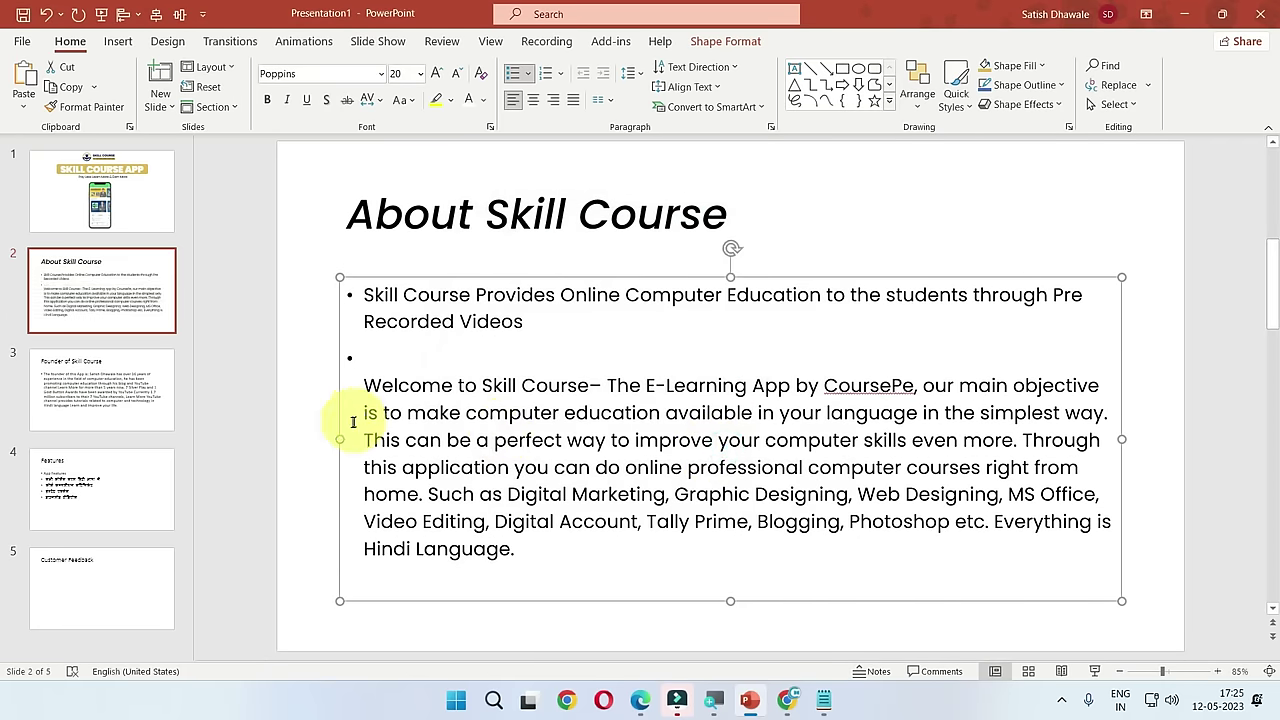
Step: Delete the empty bullet line, indent the Welcome paragraph twice, and remove the first paragraph's bullet
{"action": "left_click", "coordinate": [364, 357]}
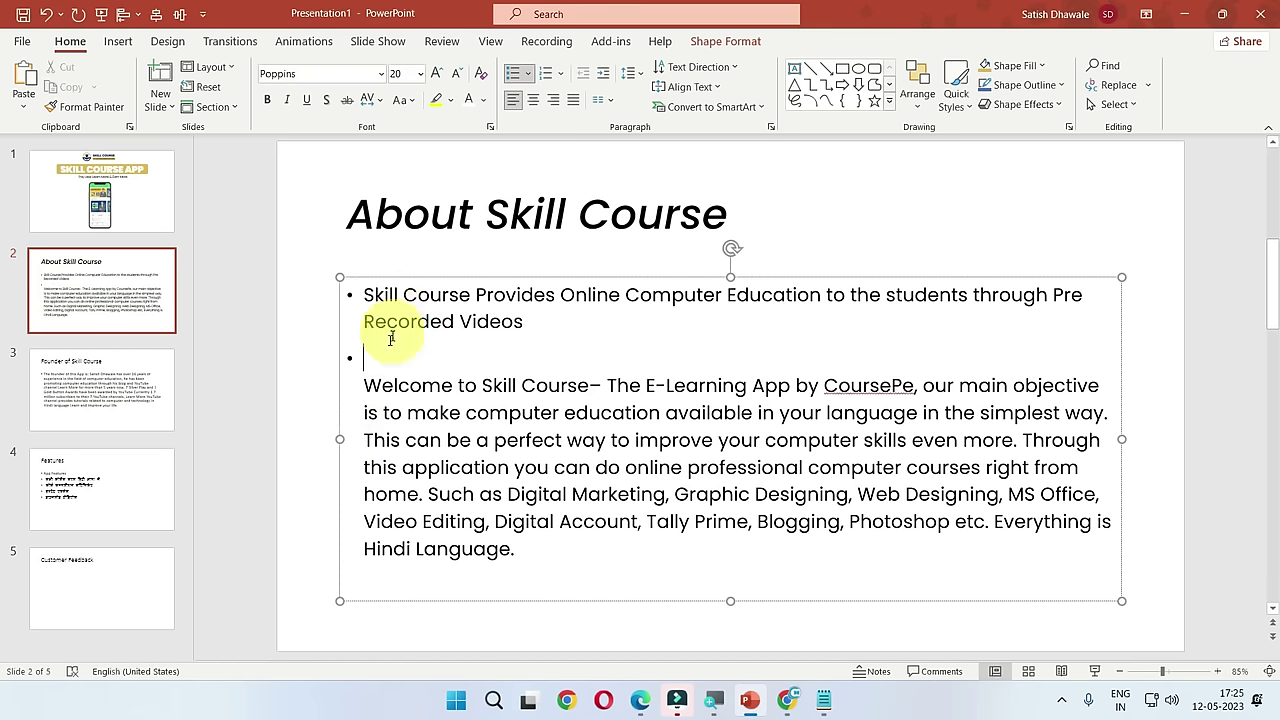
{"action": "key", "text": "BackSpace"}
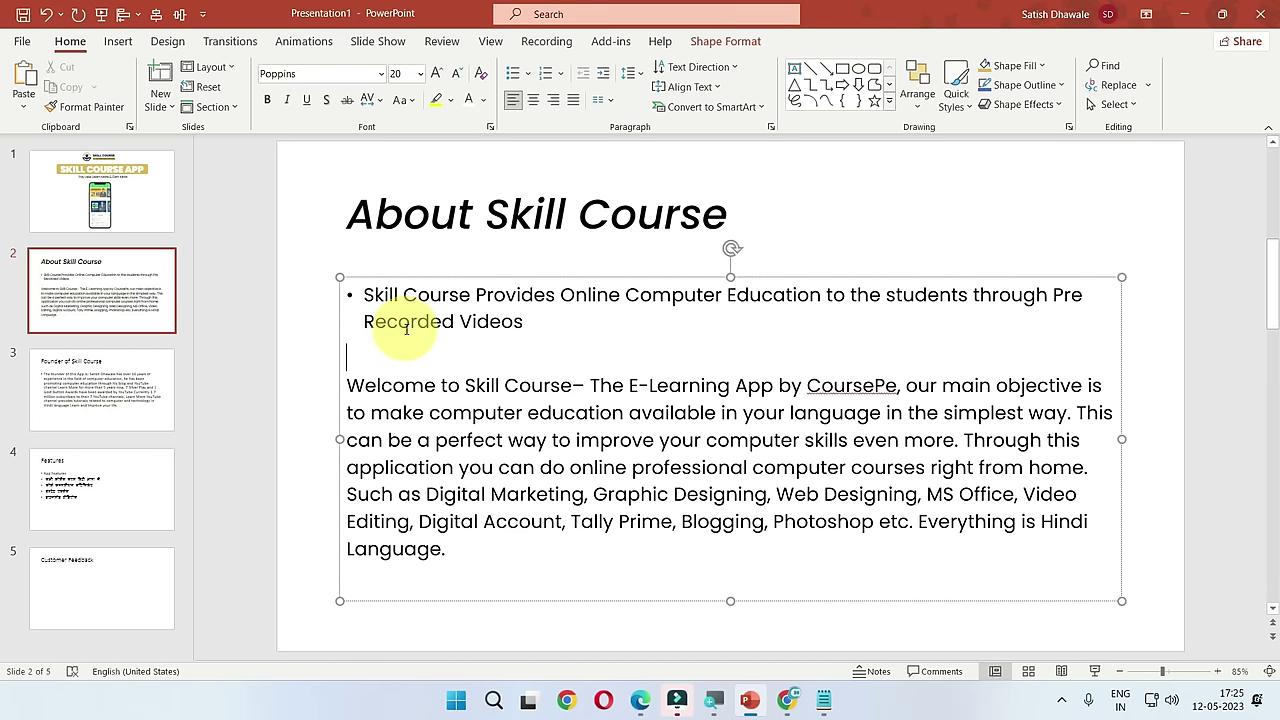
{"action": "key", "text": "Delete"}
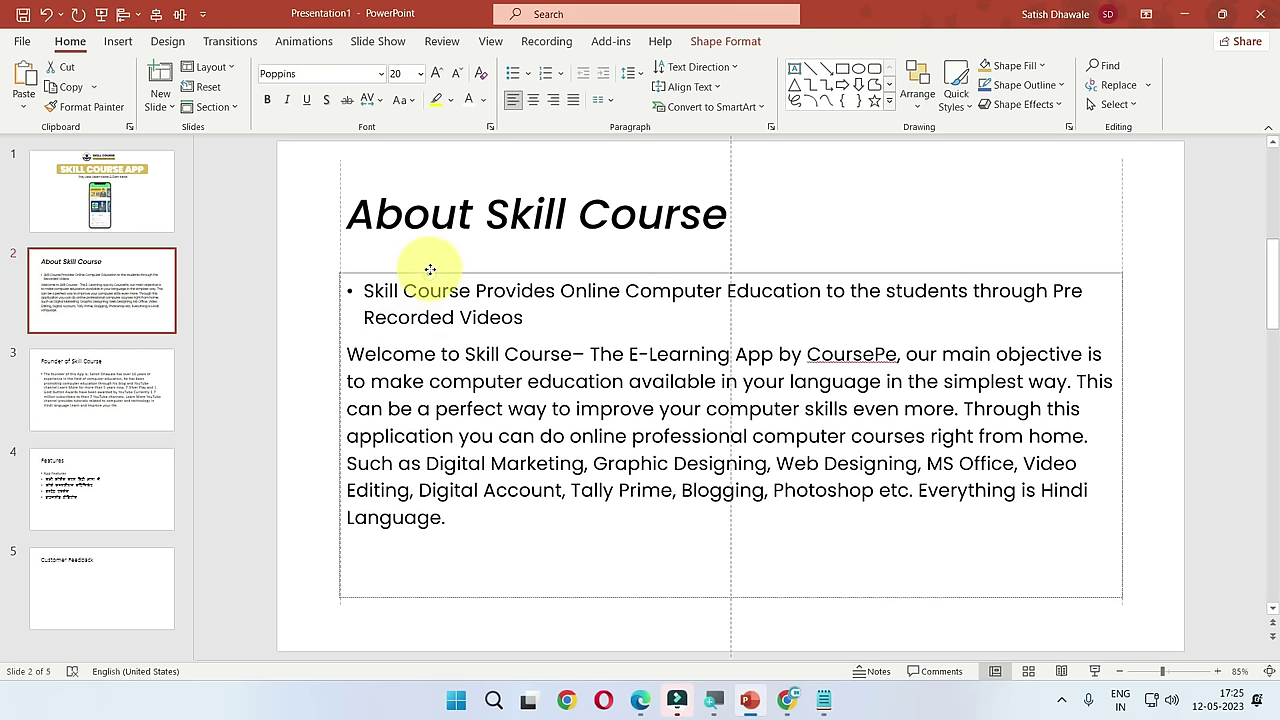
{"action": "left_click", "coordinate": [345, 355]}
{"action": "key", "text": "Tab"}
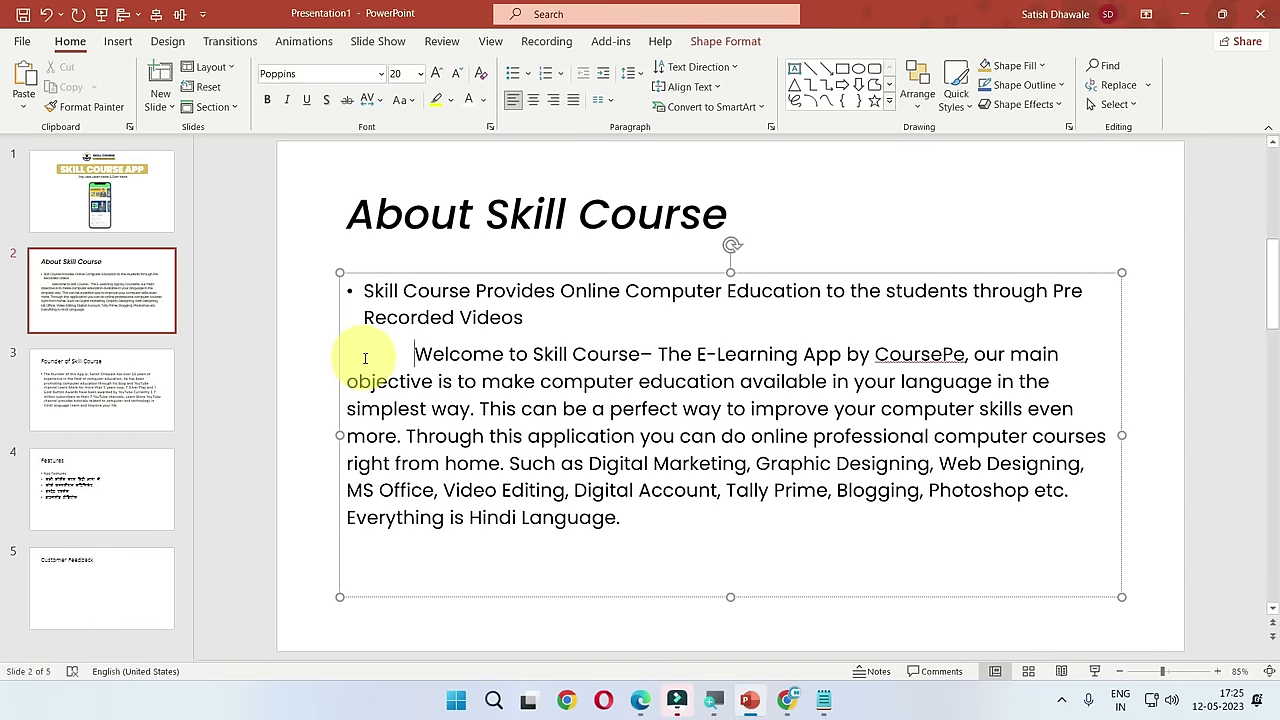
{"action": "key", "text": "Tab"}
{"action": "left_click", "coordinate": [397, 317]}
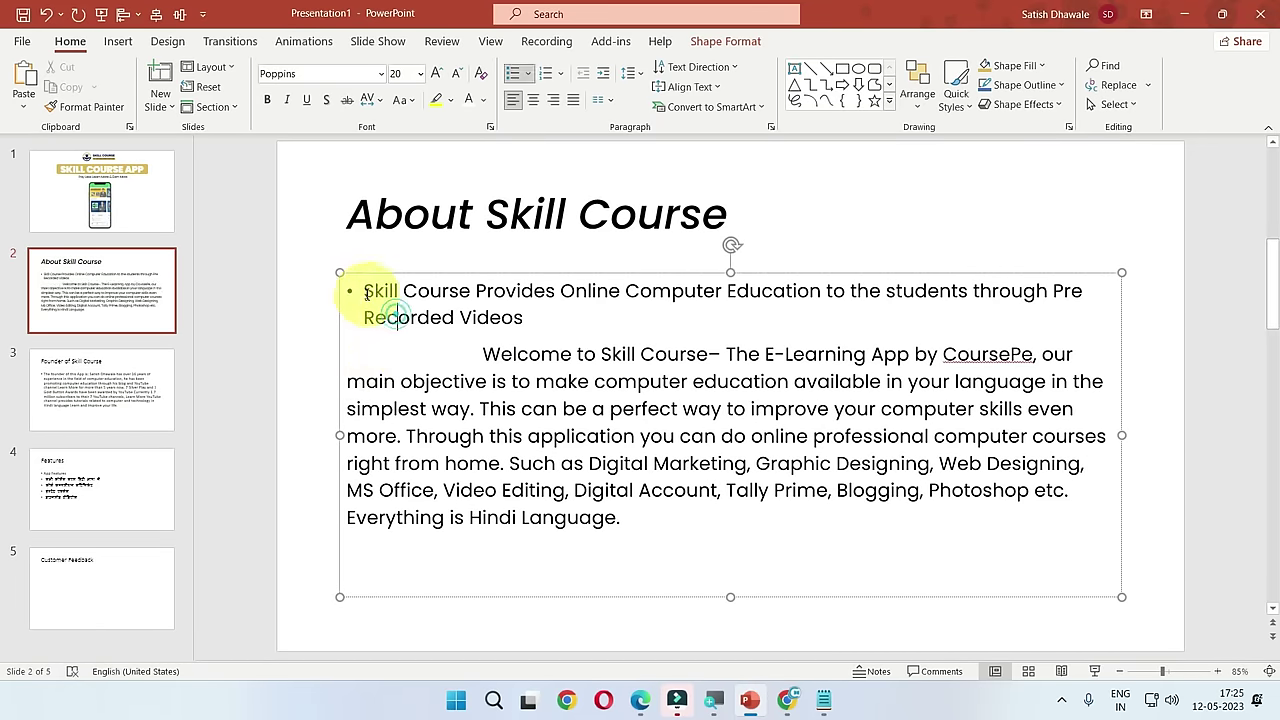
{"action": "key", "text": "BackSpace"}
{"action": "left_click", "coordinate": [608, 557]}
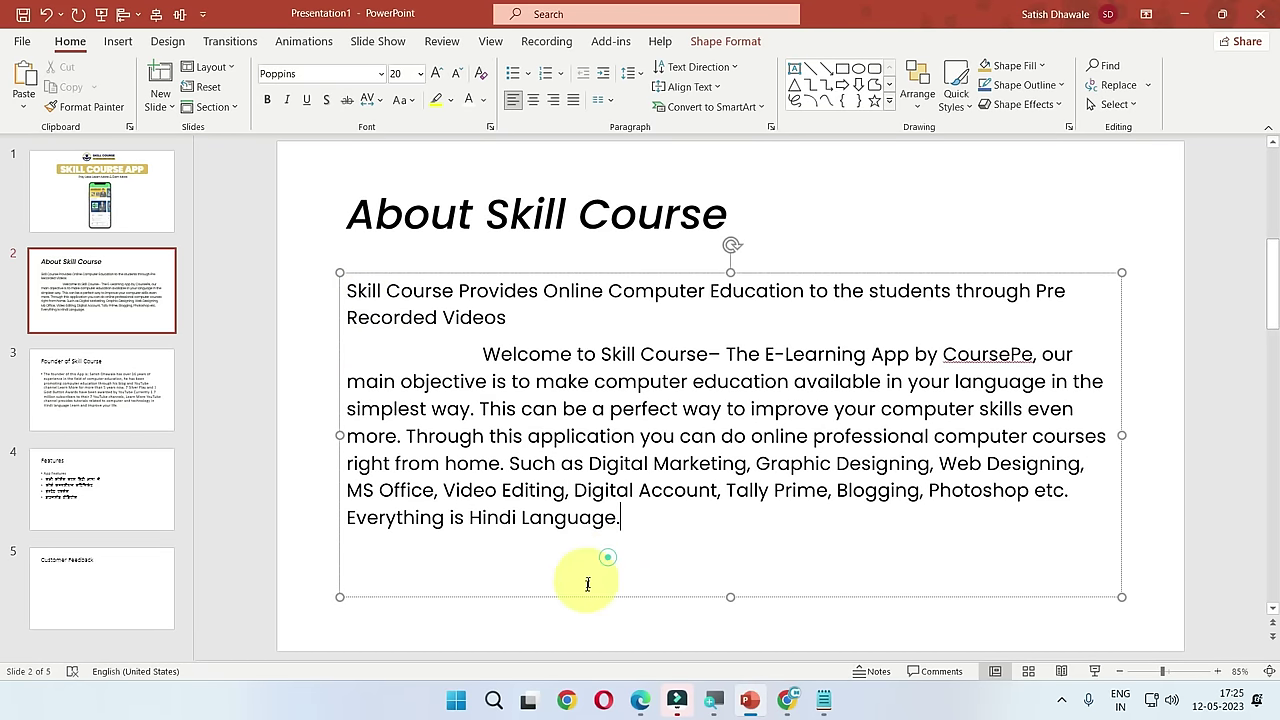
Step: Shorten the About Skill Course body text box to fit its text
{"action": "left_click_drag", "start_coordinate": [728, 597], "coordinate": [726, 562]}
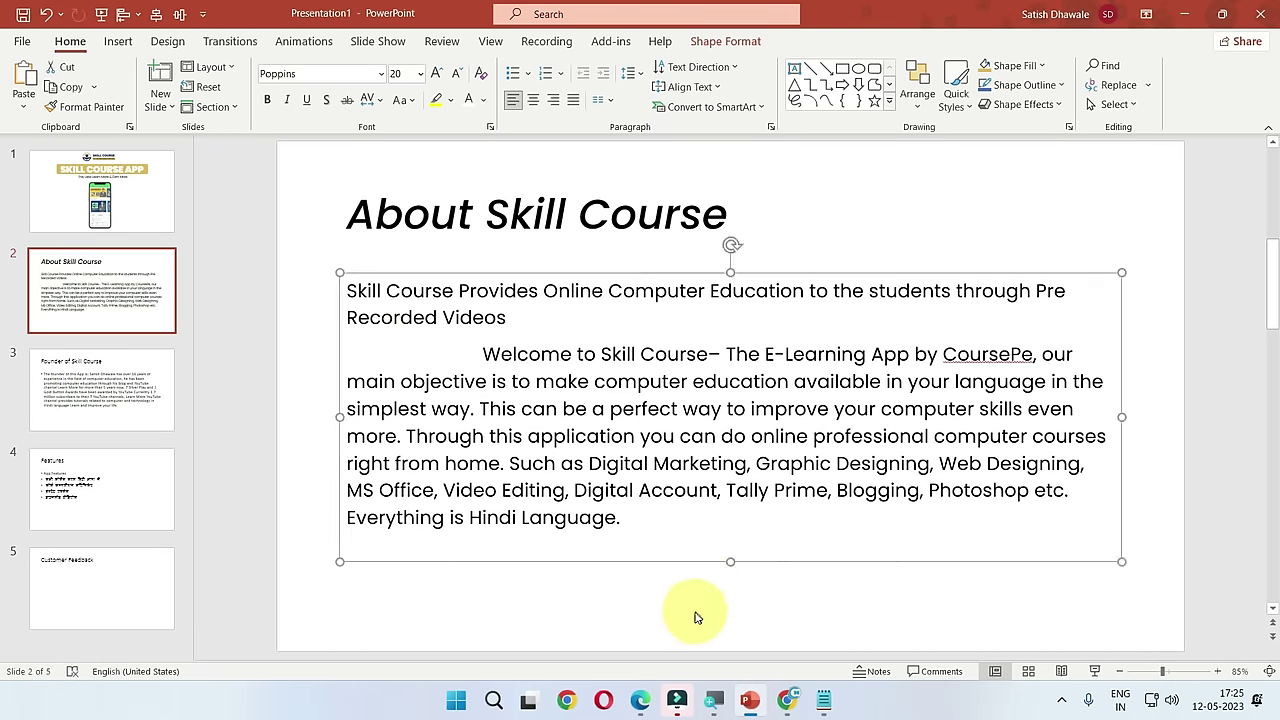
{"action": "left_click", "coordinate": [694, 608]}
{"action": "left_click", "coordinate": [562, 289]}
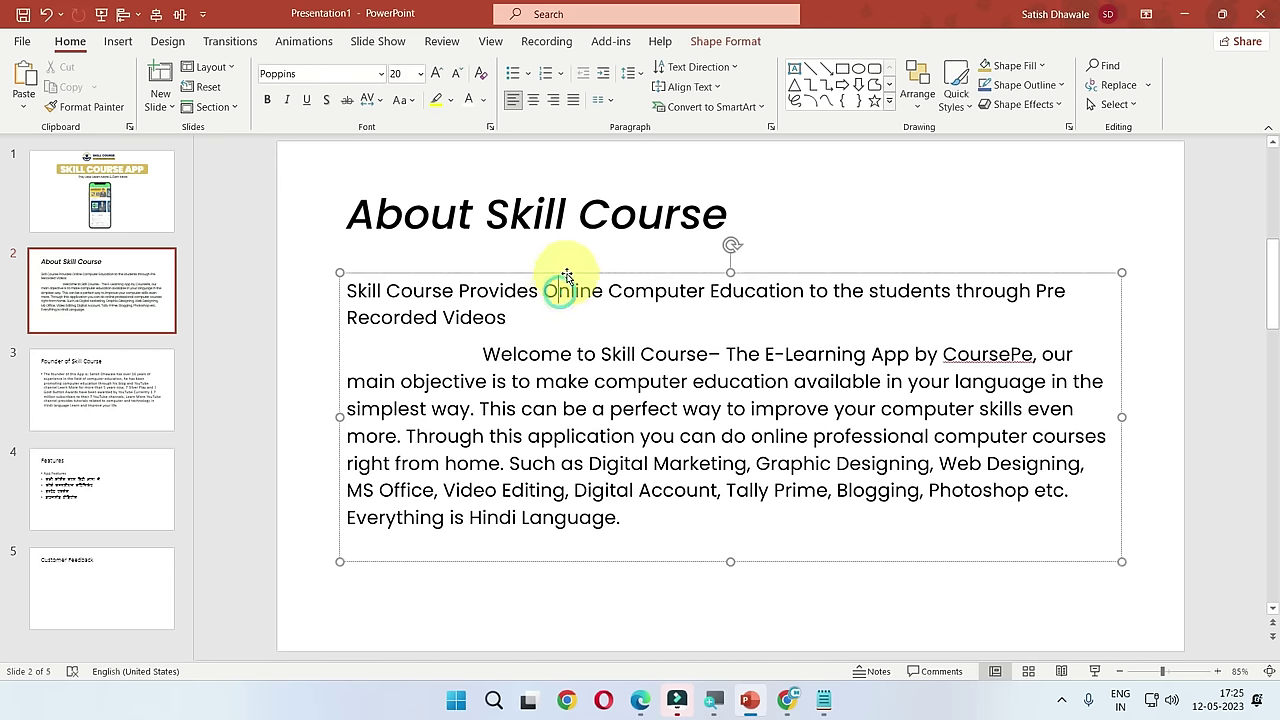
Step: Paint the About Skill Course title style onto the Founder, Features and Customer Feedback titles
{"action": "left_click", "coordinate": [543, 220]}
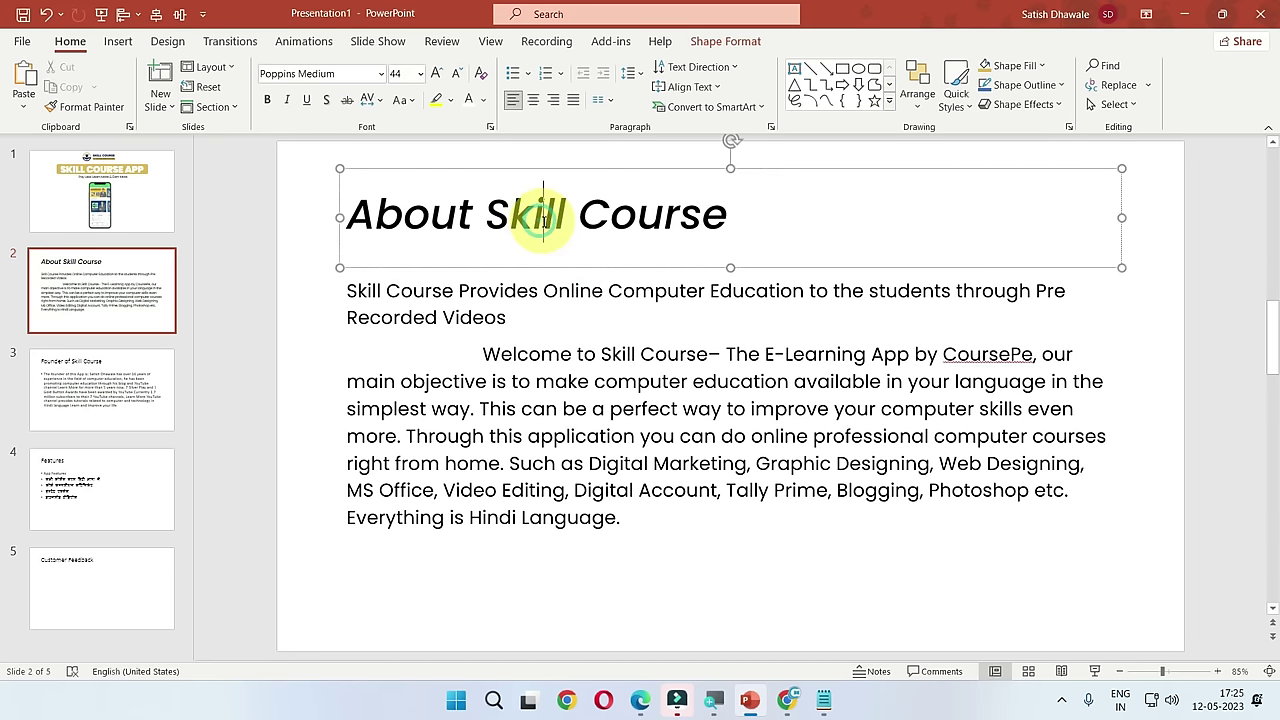
{"action": "left_click", "coordinate": [507, 170]}
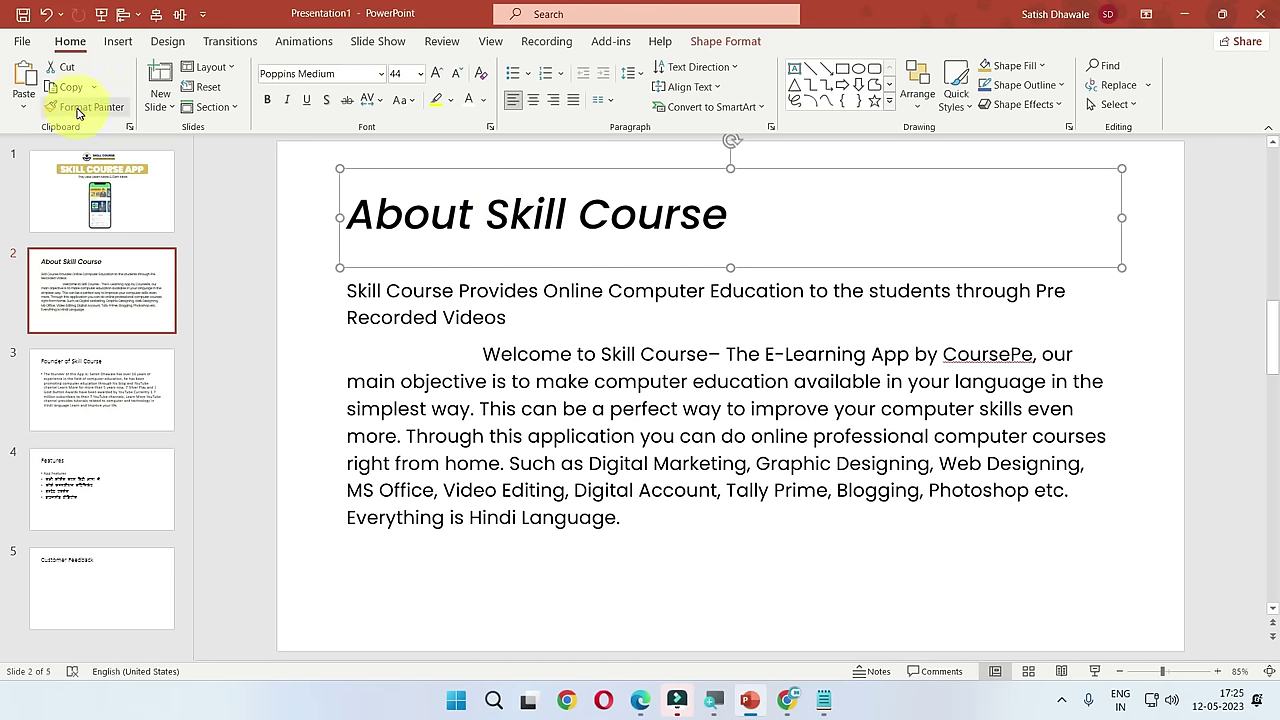
{"action": "left_click", "coordinate": [155, 375]}
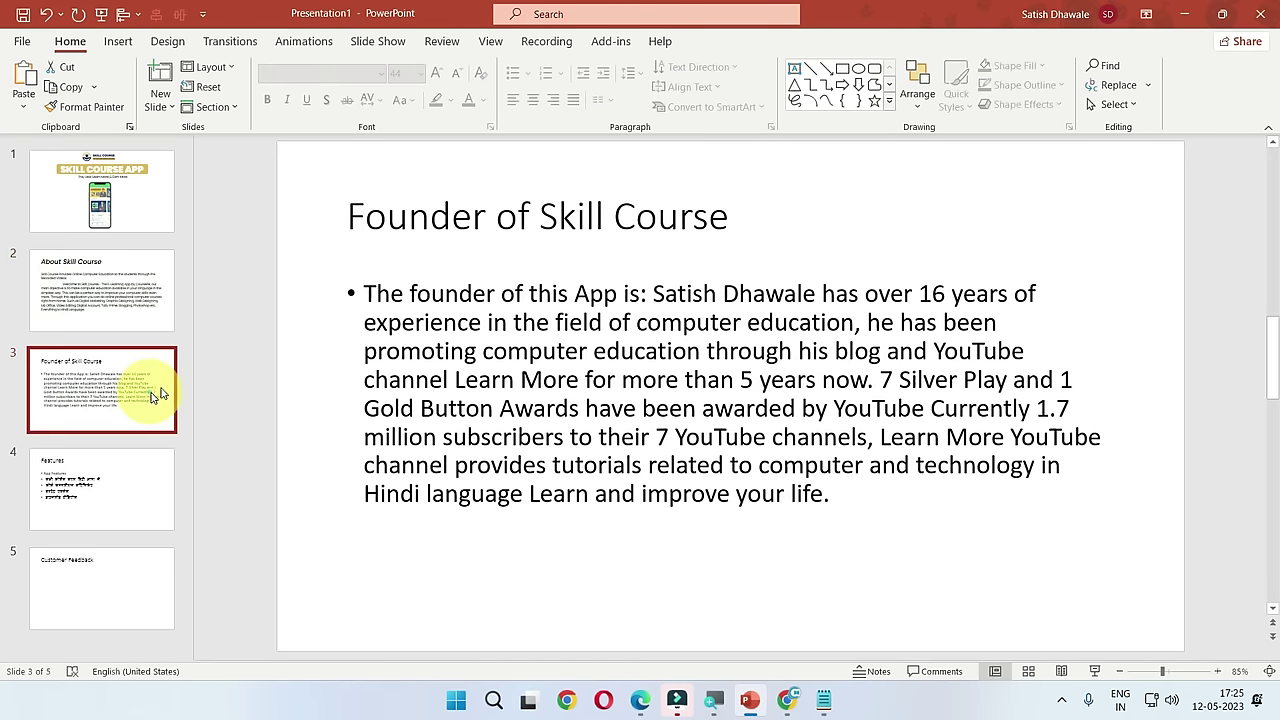
{"action": "left_click", "coordinate": [438, 217]}
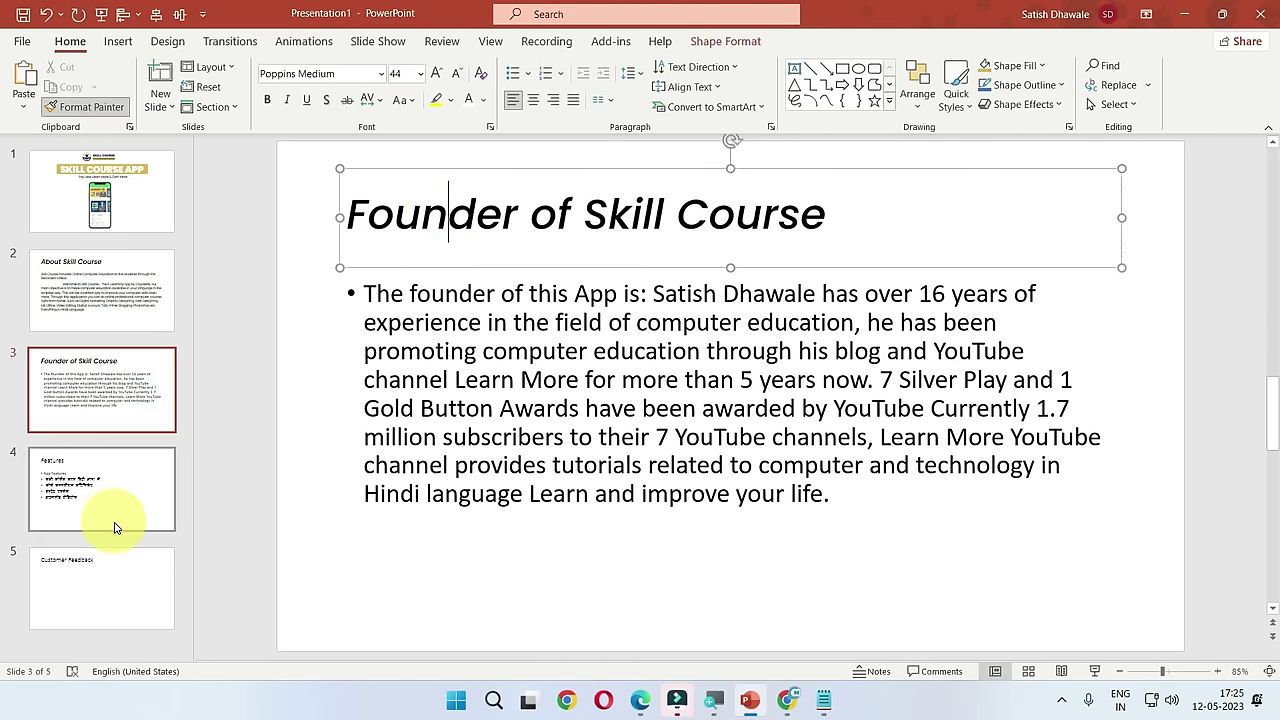
{"action": "left_click", "coordinate": [120, 515]}
{"action": "left_click", "coordinate": [445, 220]}
{"action": "left_click", "coordinate": [168, 580]}
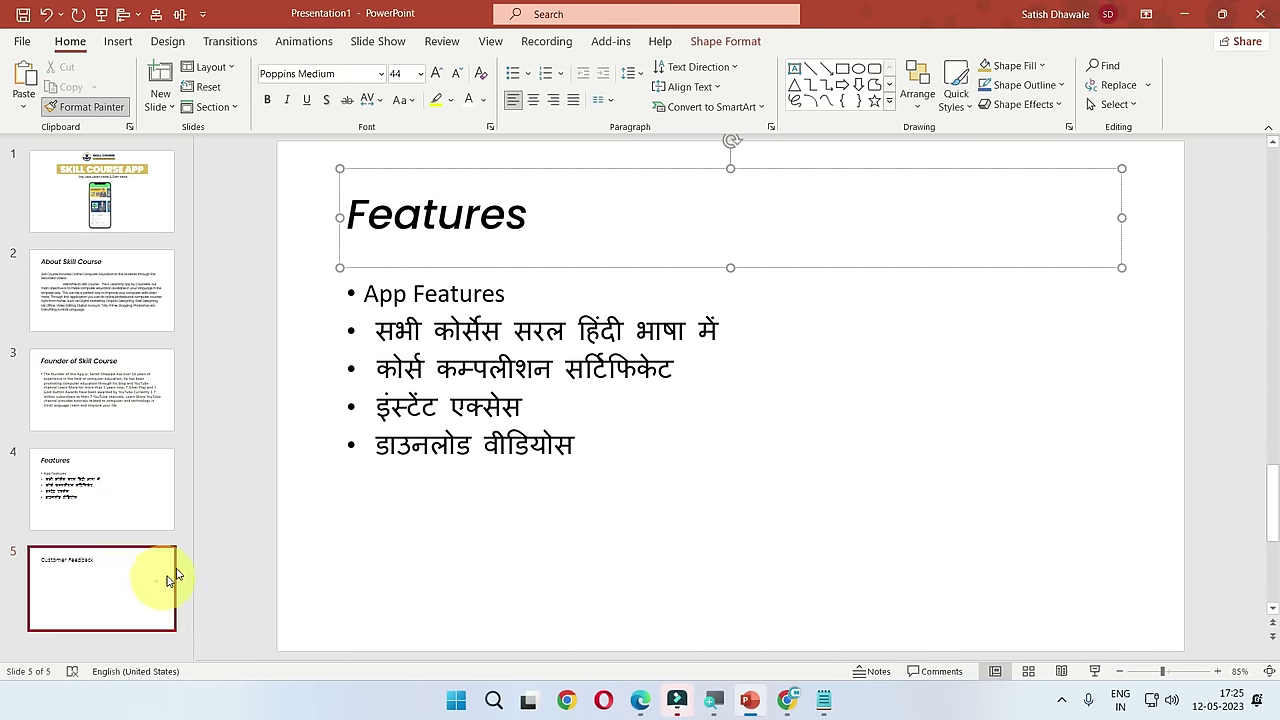
{"action": "left_click", "coordinate": [445, 218]}
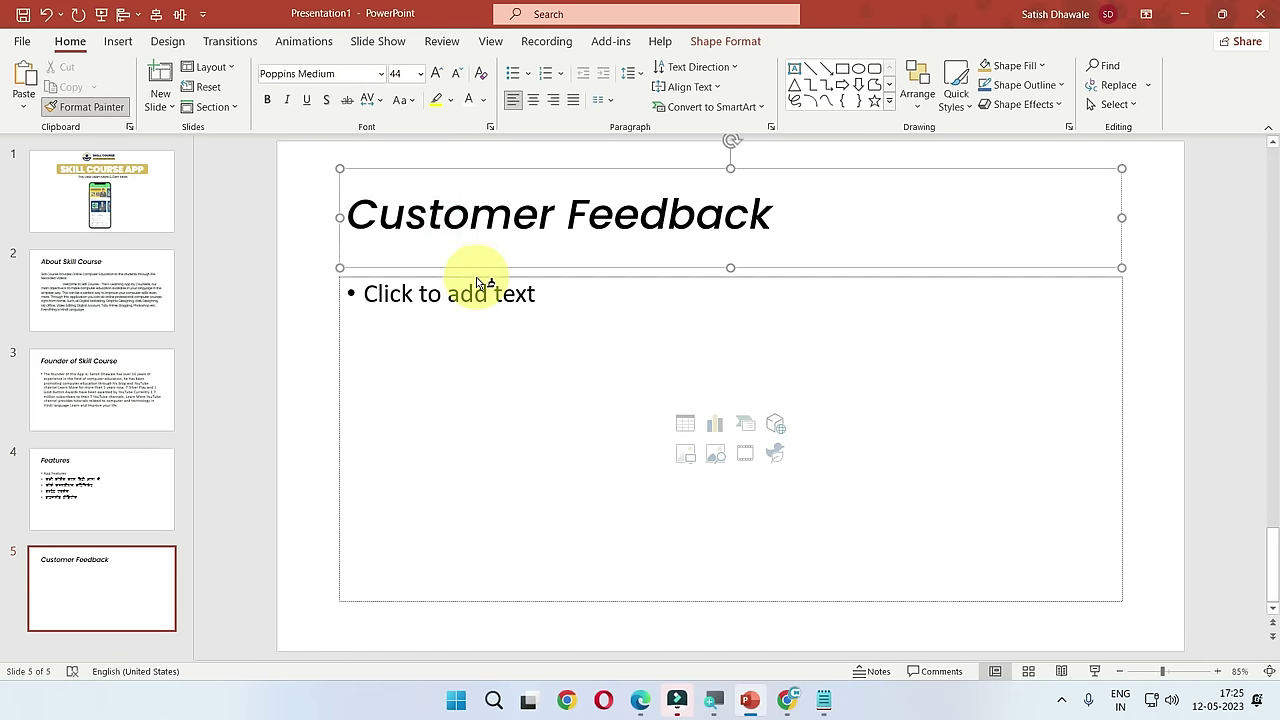
Step: Select the whole About Skill Course body text box as the format source
{"action": "left_click", "coordinate": [111, 300]}
{"action": "left_click", "coordinate": [423, 297]}
{"action": "left_click", "coordinate": [399, 270]}
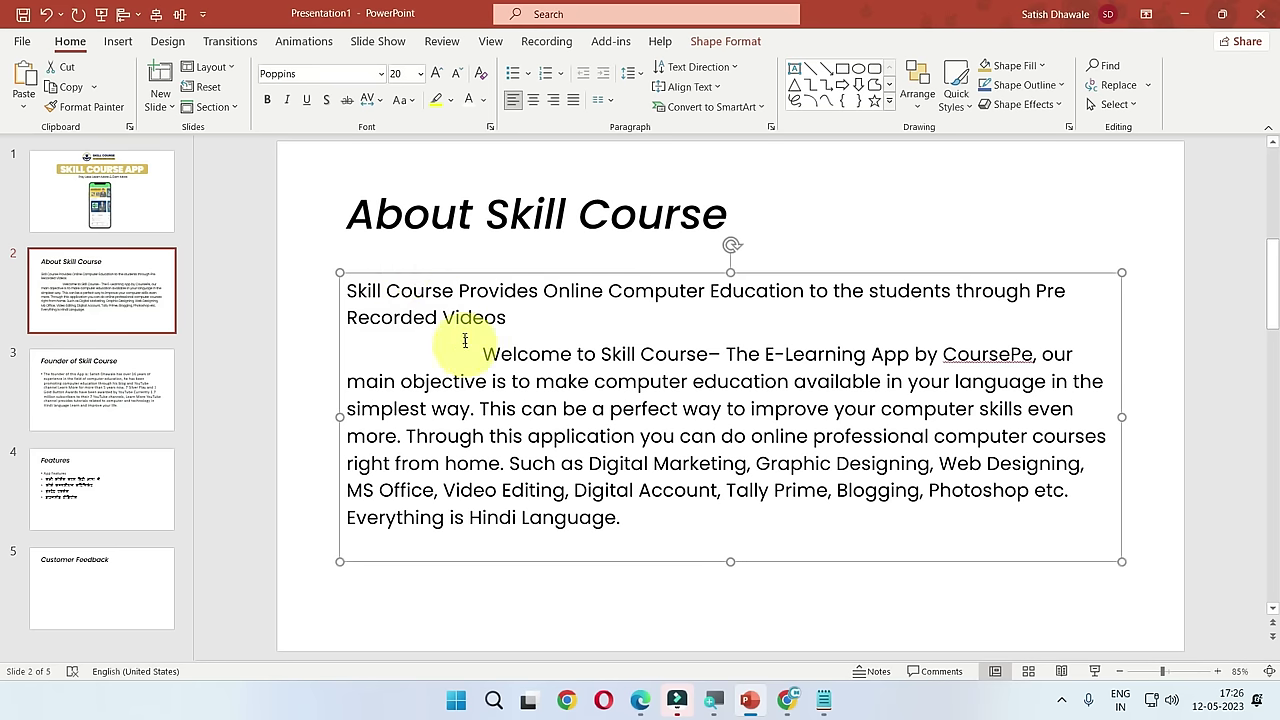
Step: Paint slide 2's body text formatting onto the Founder, Features and Customer Feedback body text
{"action": "left_click", "coordinate": [98, 108]}
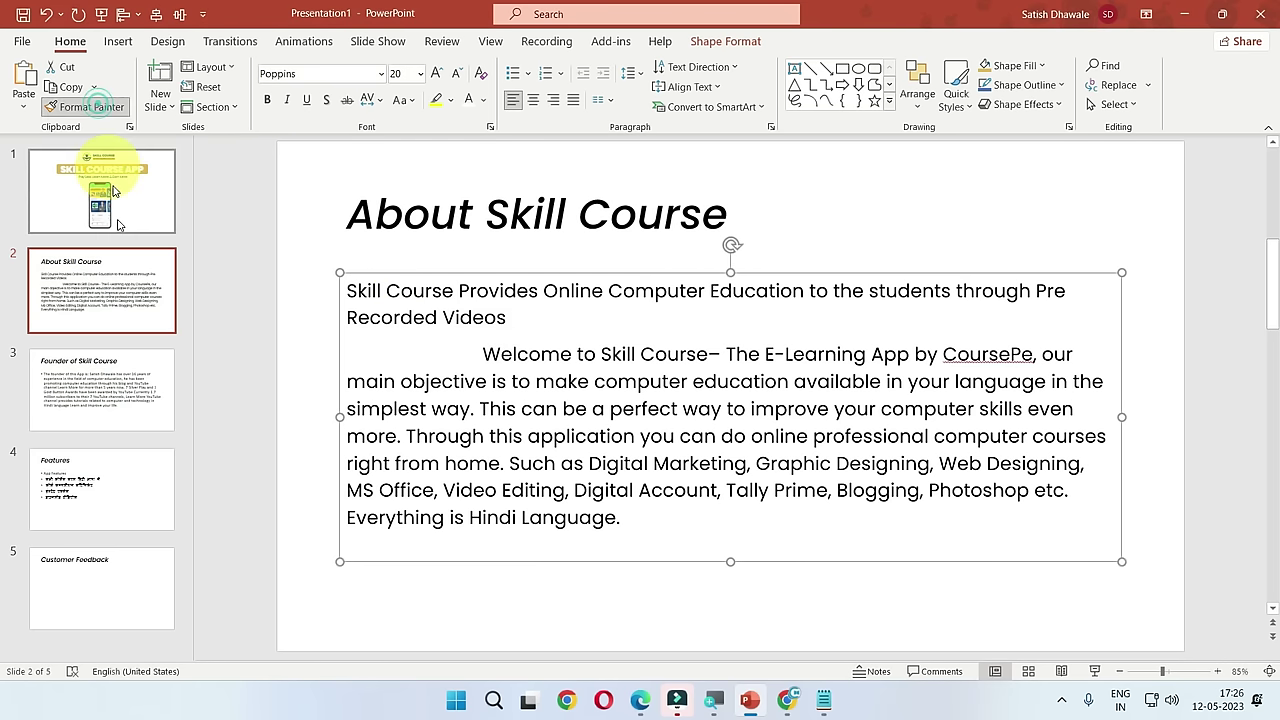
{"action": "left_click", "coordinate": [107, 401]}
{"action": "left_click", "coordinate": [412, 310]}
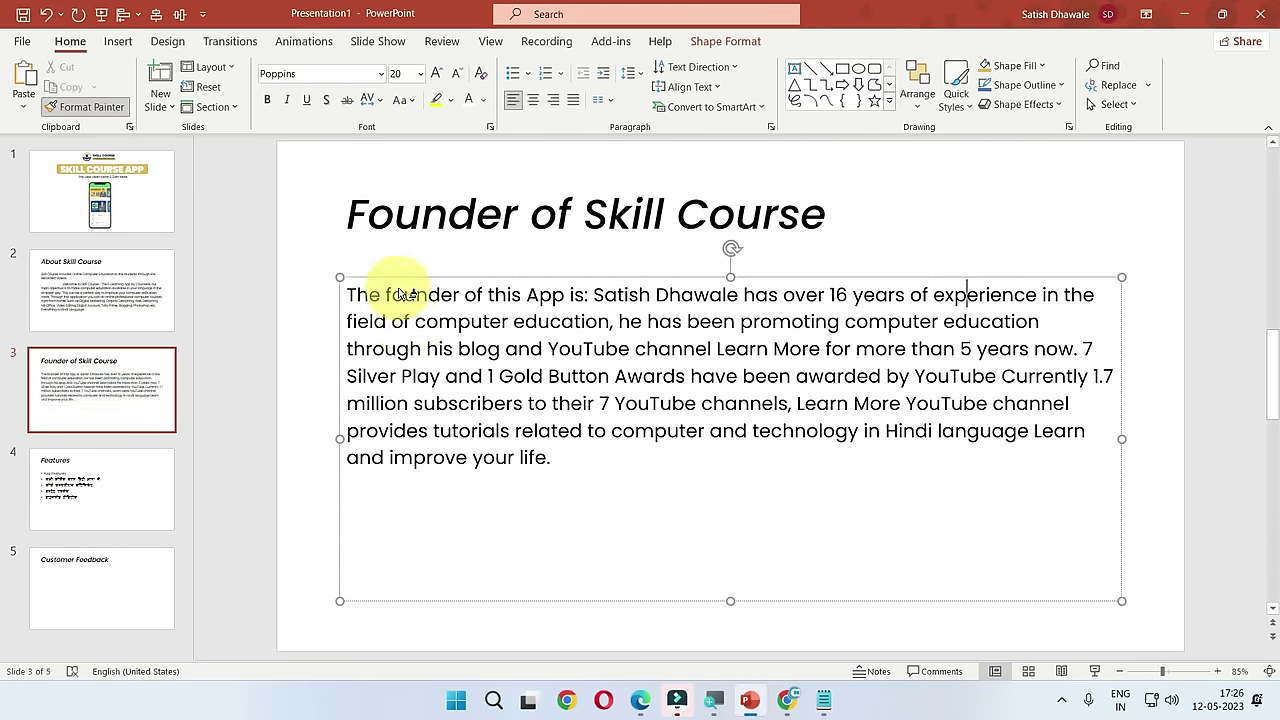
{"action": "left_click", "coordinate": [128, 512]}
{"action": "left_click", "coordinate": [392, 310]}
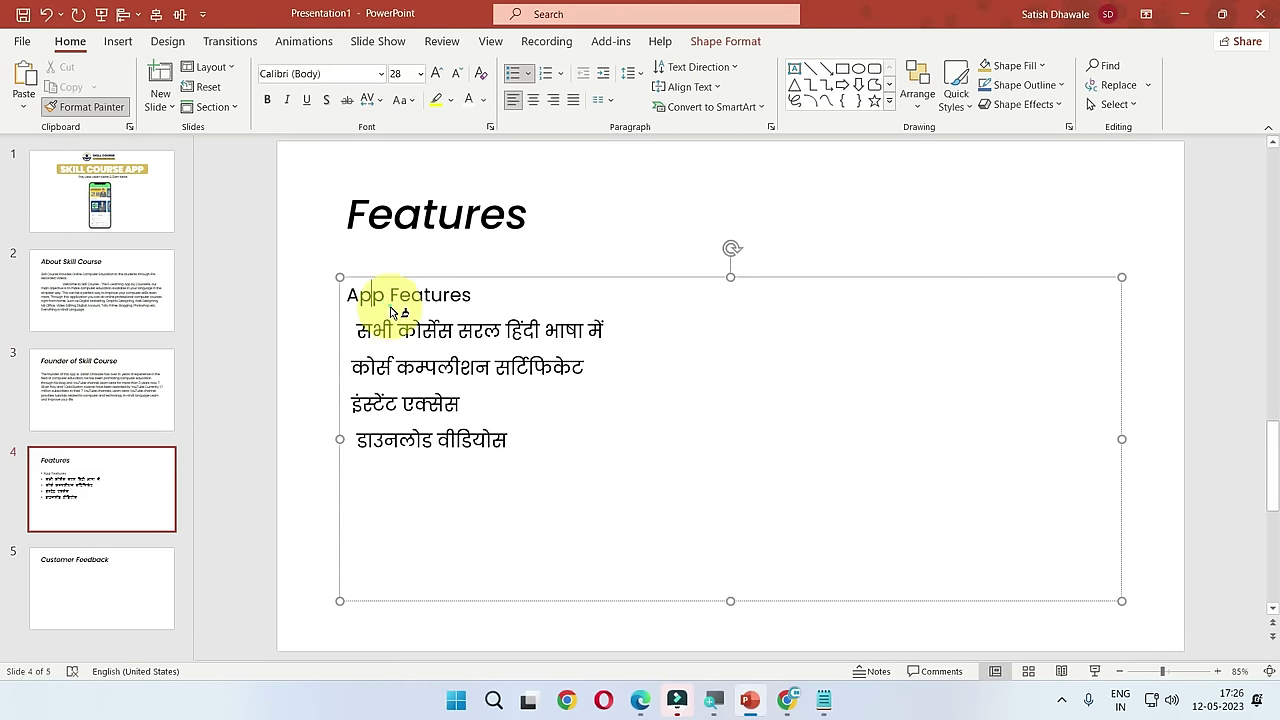
{"action": "left_click", "coordinate": [170, 555]}
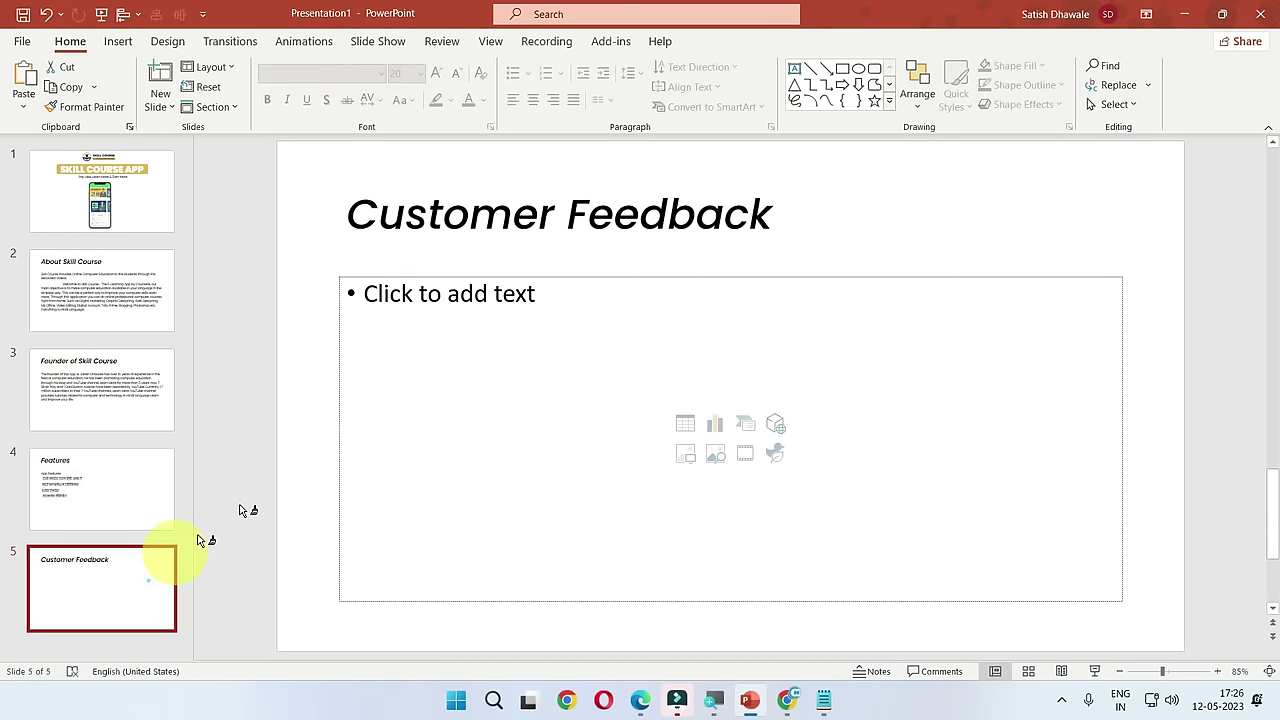
{"action": "left_click", "coordinate": [432, 300]}
Step: Indent the first line of the Founder paragraph before 'The'
{"action": "left_click", "coordinate": [122, 482]}
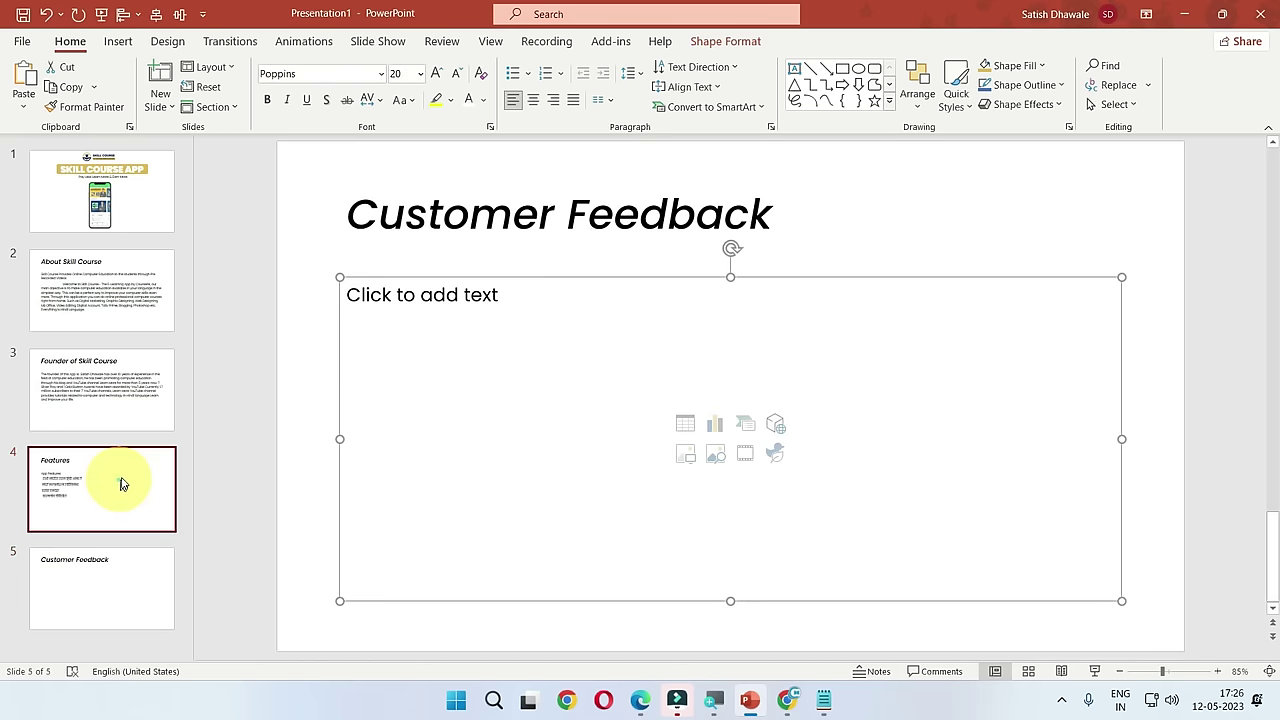
{"action": "left_click", "coordinate": [143, 395]}
{"action": "left_click", "coordinate": [145, 318]}
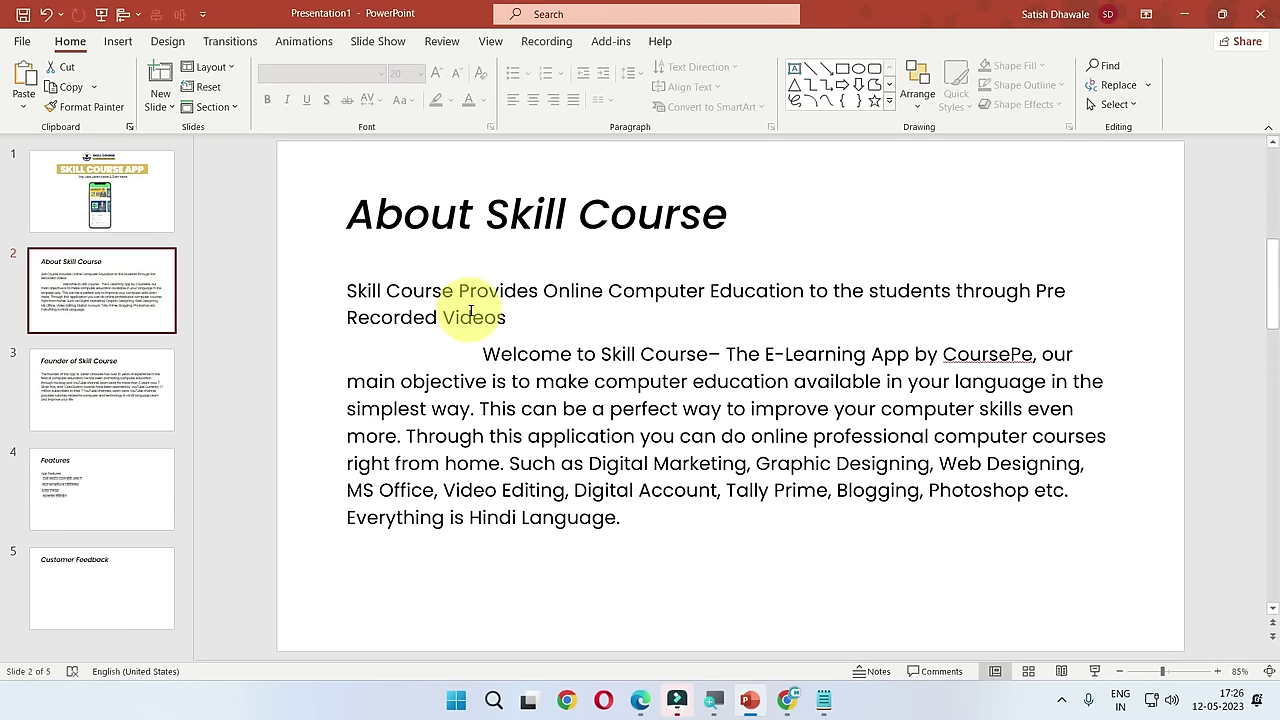
{"action": "left_click", "coordinate": [123, 391]}
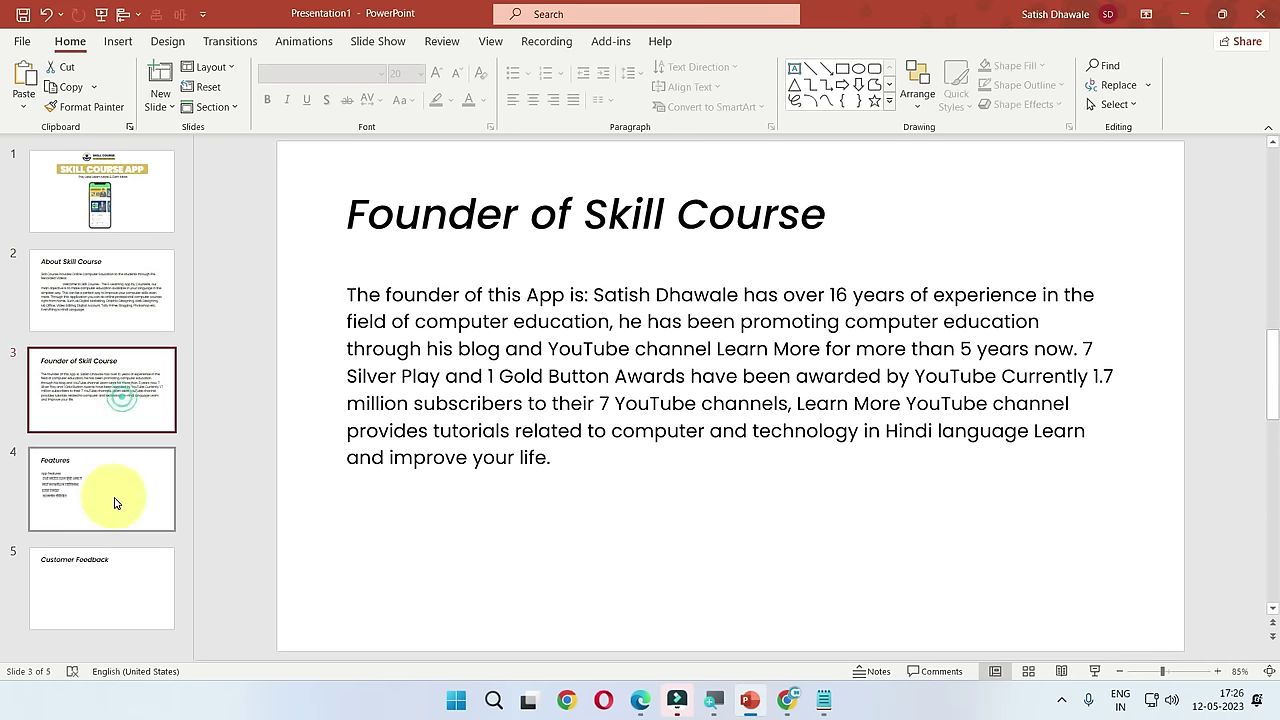
{"action": "left_click", "coordinate": [114, 500]}
{"action": "left_click", "coordinate": [126, 384]}
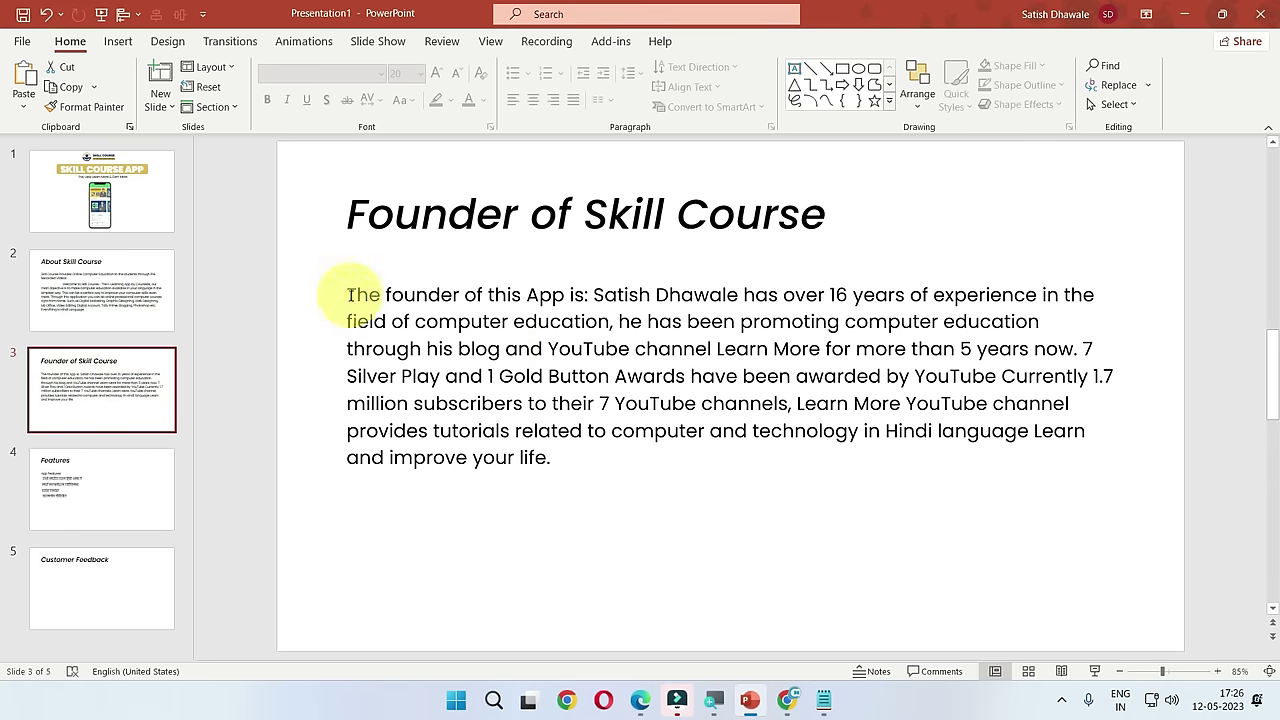
{"action": "left_click", "coordinate": [348, 295]}
{"action": "key", "text": "Tab"}
{"action": "key", "text": "Tab"}
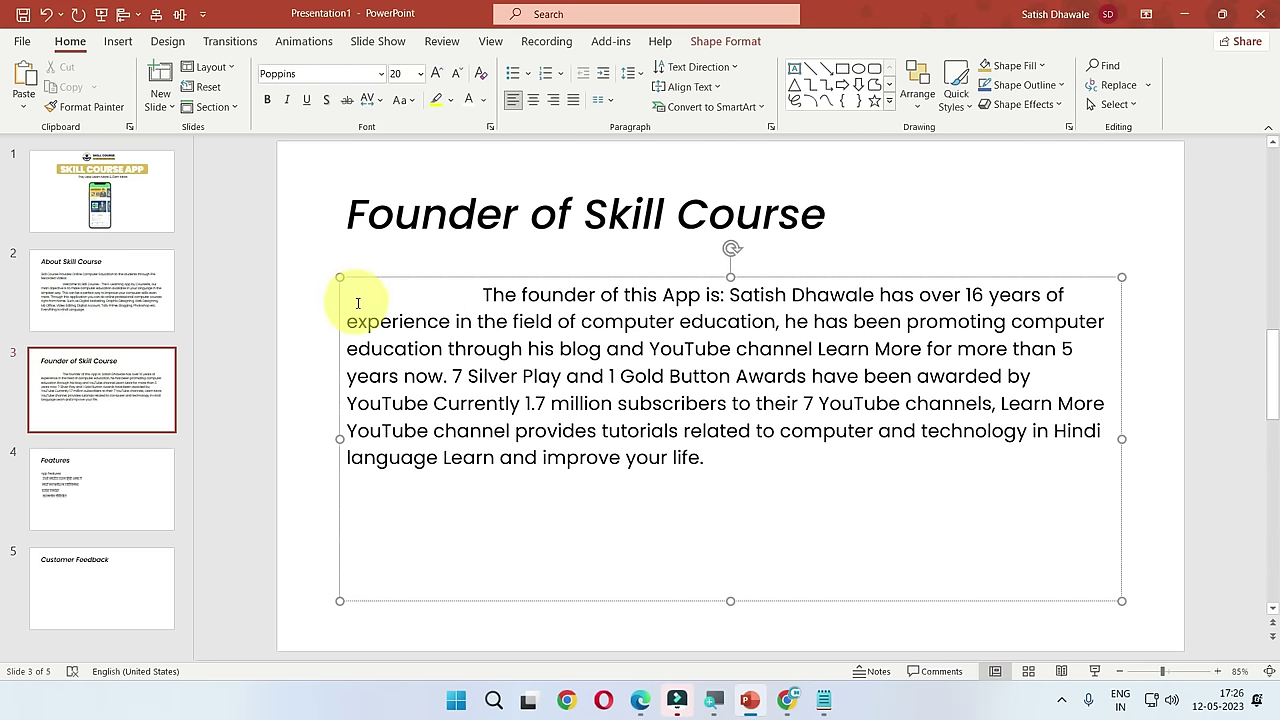
Step: Delete the Welcome sentence from the About Skill Course body text
{"action": "left_click", "coordinate": [114, 278]}
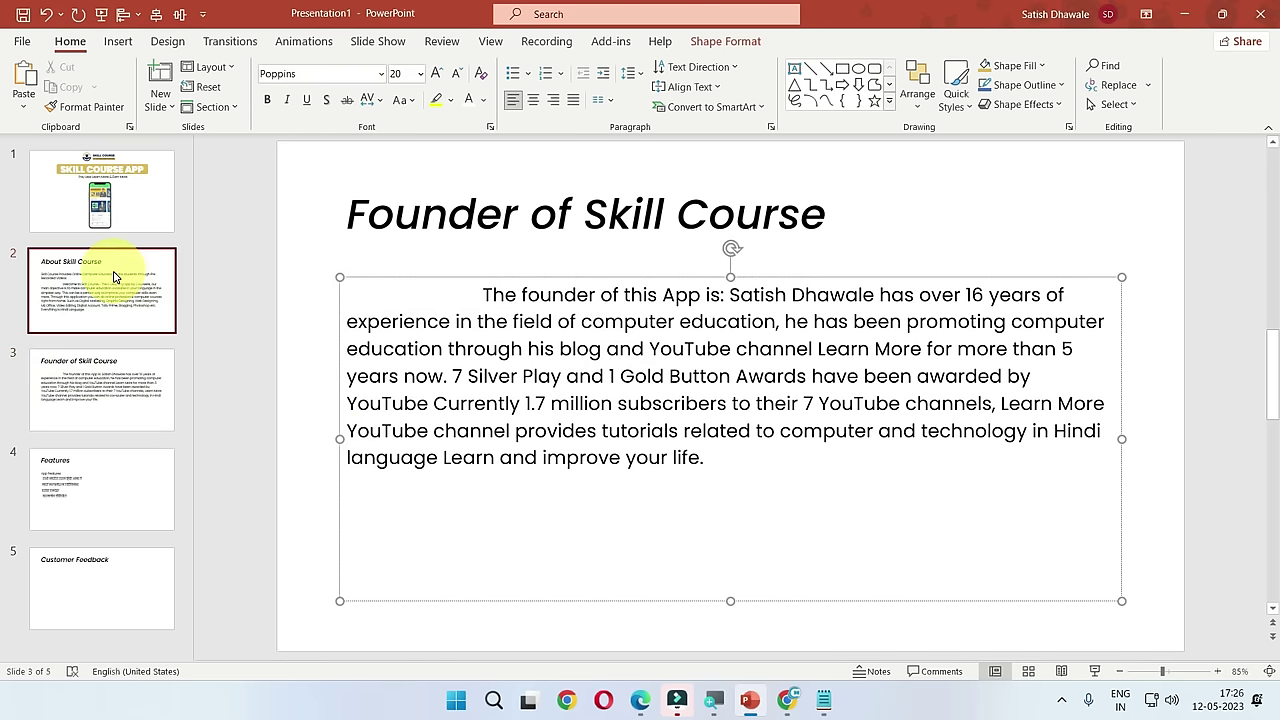
{"action": "left_click", "coordinate": [585, 274]}
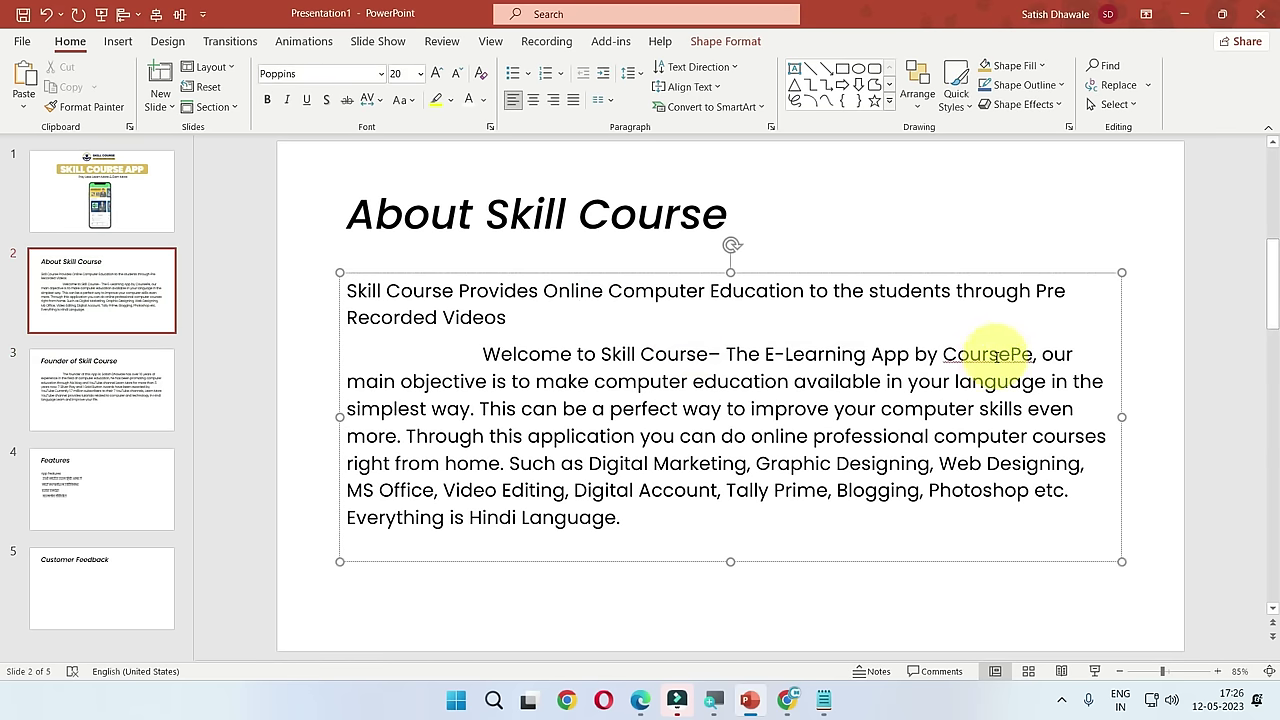
{"action": "mouse_move", "coordinate": [483, 354]}
{"action": "left_mouse_down"}
{"action": "mouse_move", "coordinate": [549, 368]}
{"action": "mouse_move", "coordinate": [510, 410]}
{"action": "left_mouse_up"}
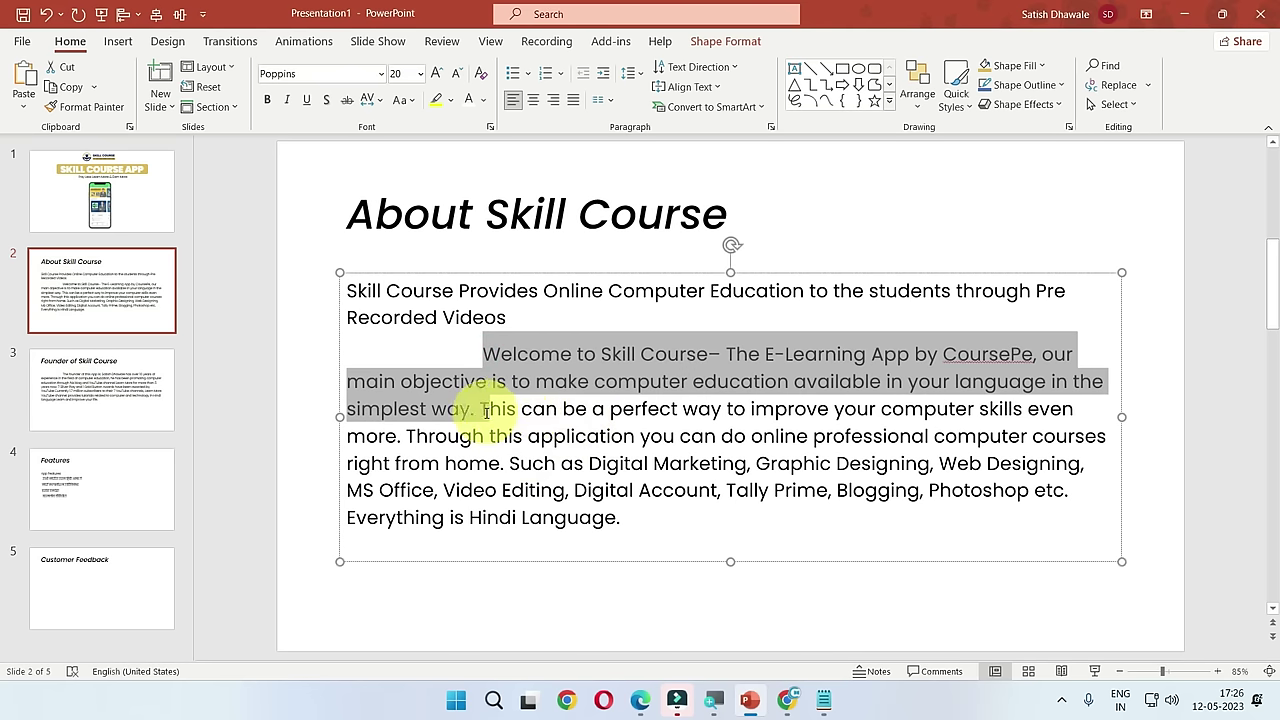
{"action": "key", "text": "Delete"}
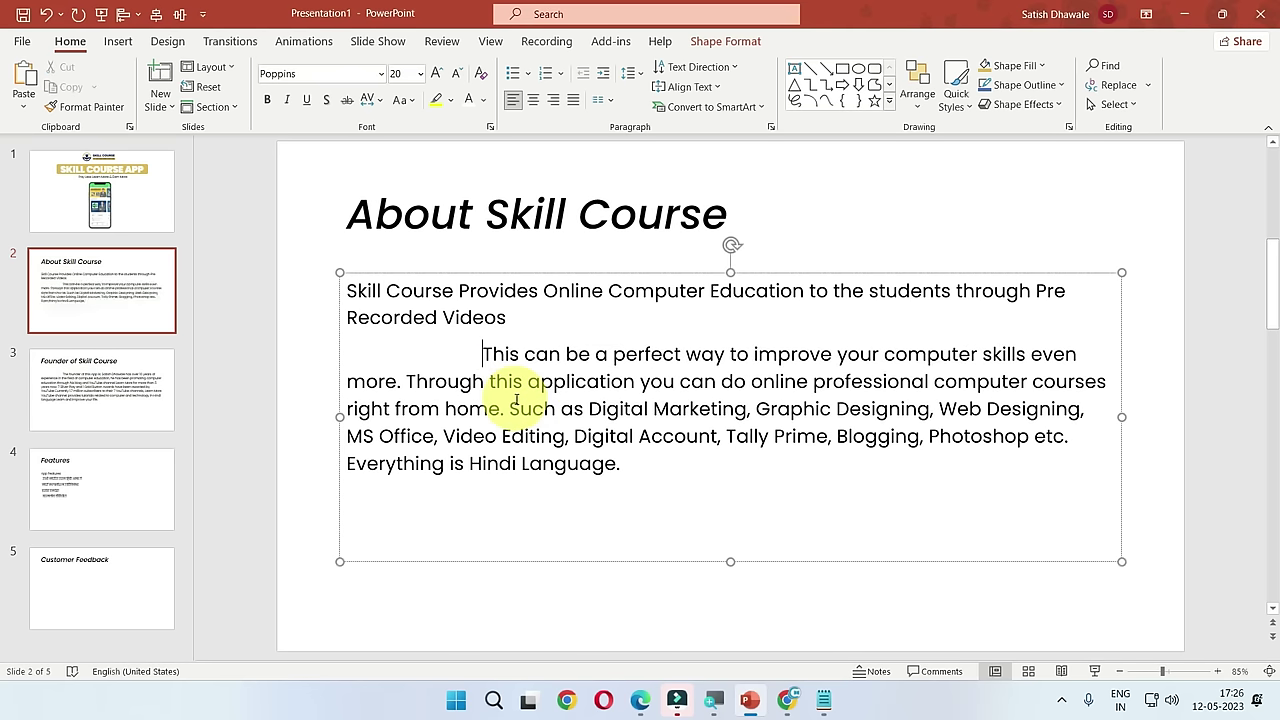
Step: Narrow the body text box to the slide's left half and make it taller
{"action": "mouse_move", "coordinate": [1122, 416]}
{"action": "left_mouse_down"}
{"action": "mouse_move", "coordinate": [716, 429]}
{"action": "mouse_move", "coordinate": [763, 429]}
{"action": "left_mouse_up"}
{"action": "left_click", "coordinate": [893, 449]}
{"action": "left_click", "coordinate": [508, 505]}
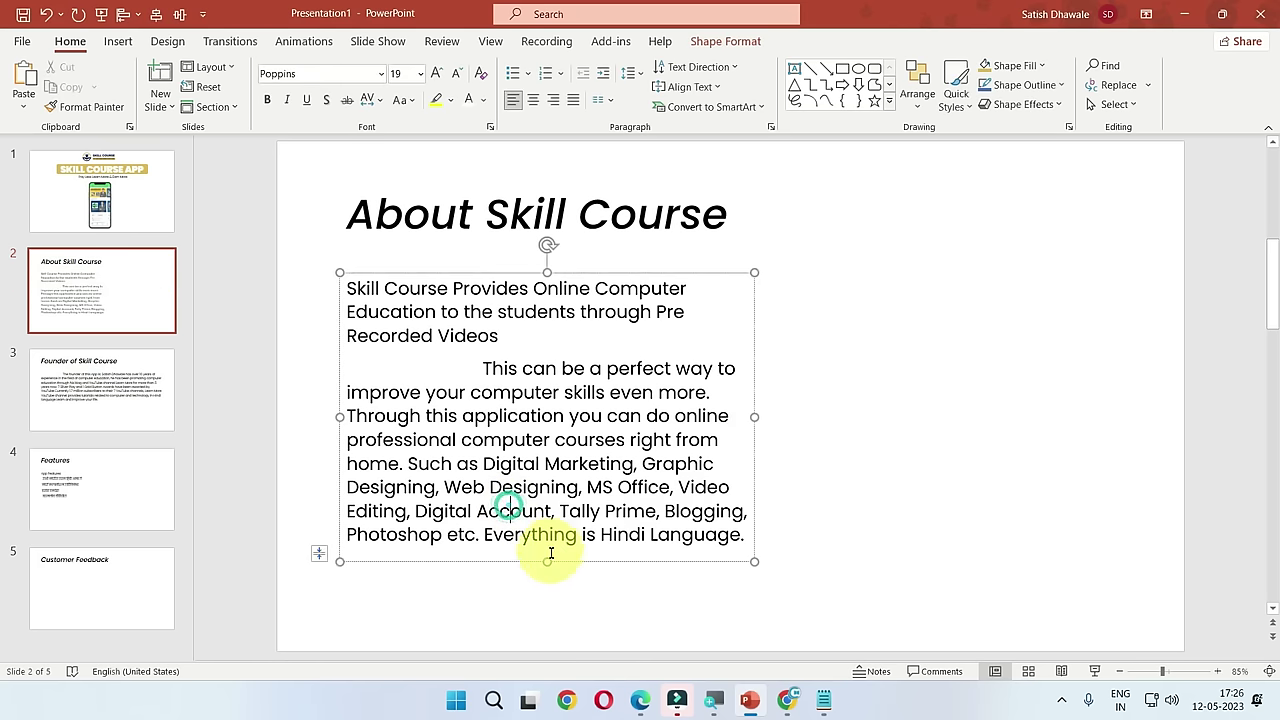
{"action": "left_click_drag", "start_coordinate": [544, 561], "coordinate": [546, 600]}
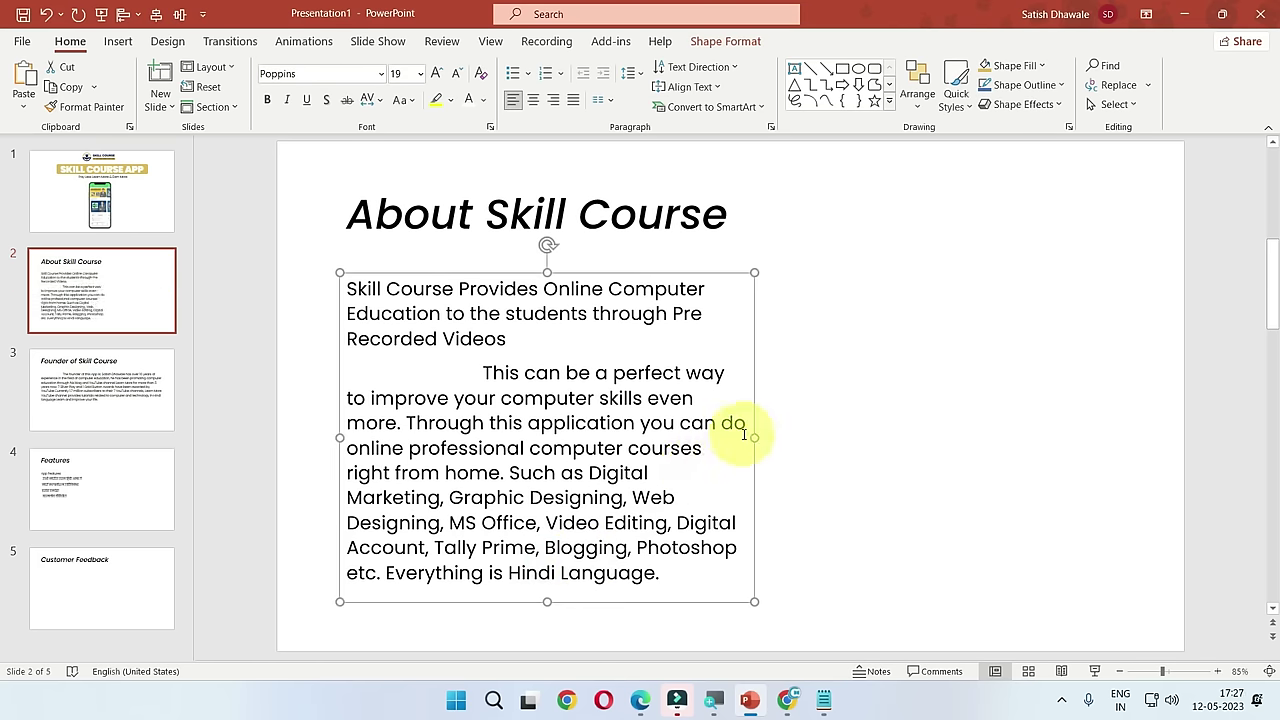
{"action": "left_click_drag", "start_coordinate": [754, 436], "coordinate": [745, 437]}
{"action": "left_click", "coordinate": [831, 446]}
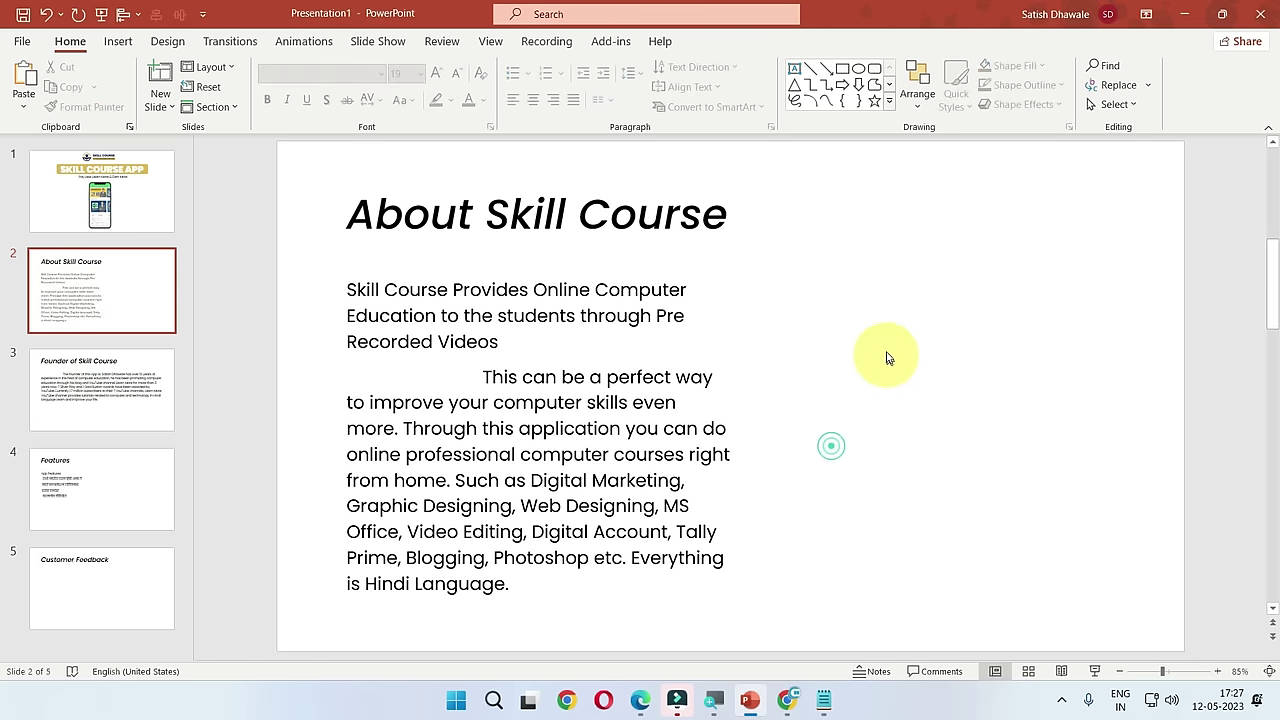
Step: Justify the paragraphs and narrow the text box a little more
{"action": "left_click", "coordinate": [572, 446]}
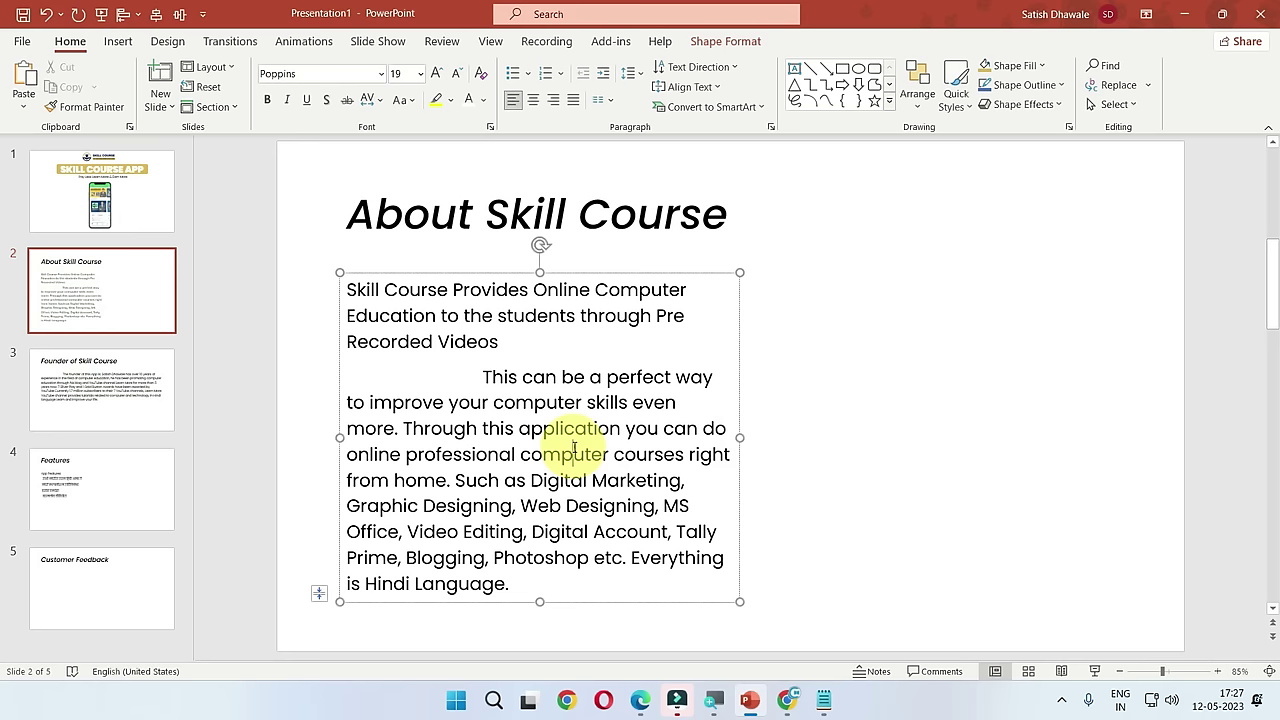
{"action": "left_click", "coordinate": [556, 273]}
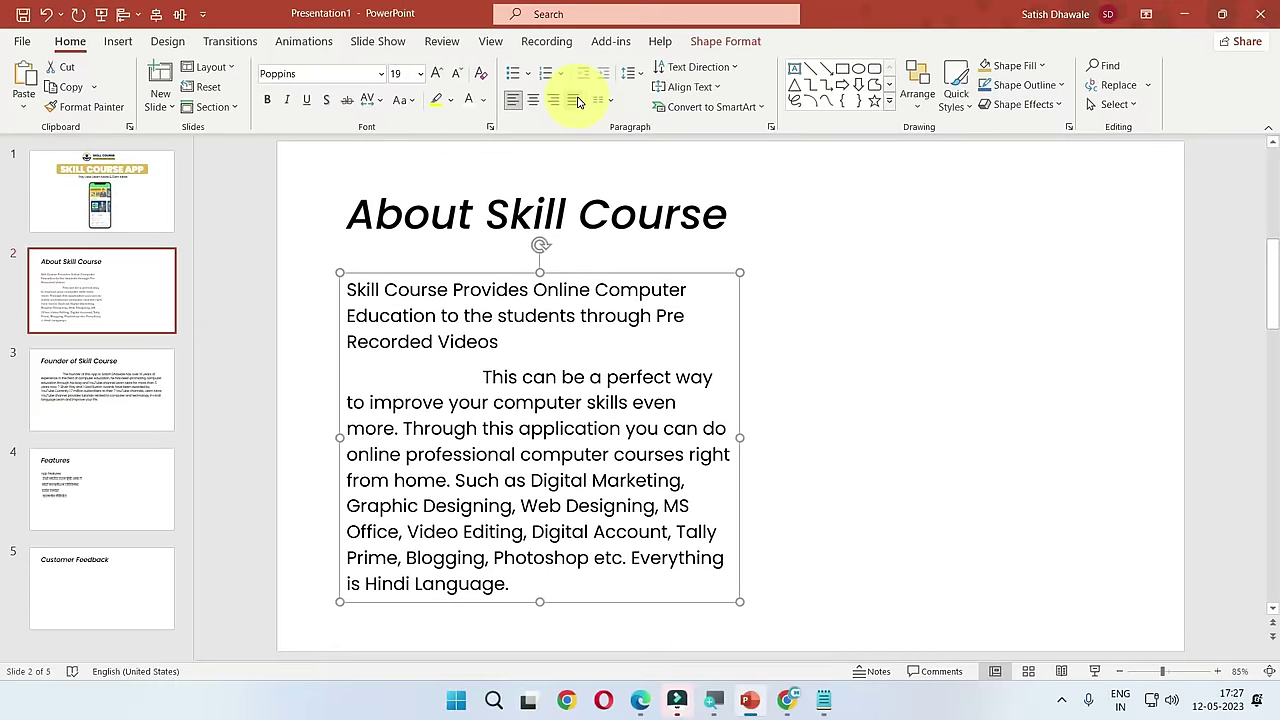
{"action": "left_click", "coordinate": [574, 100]}
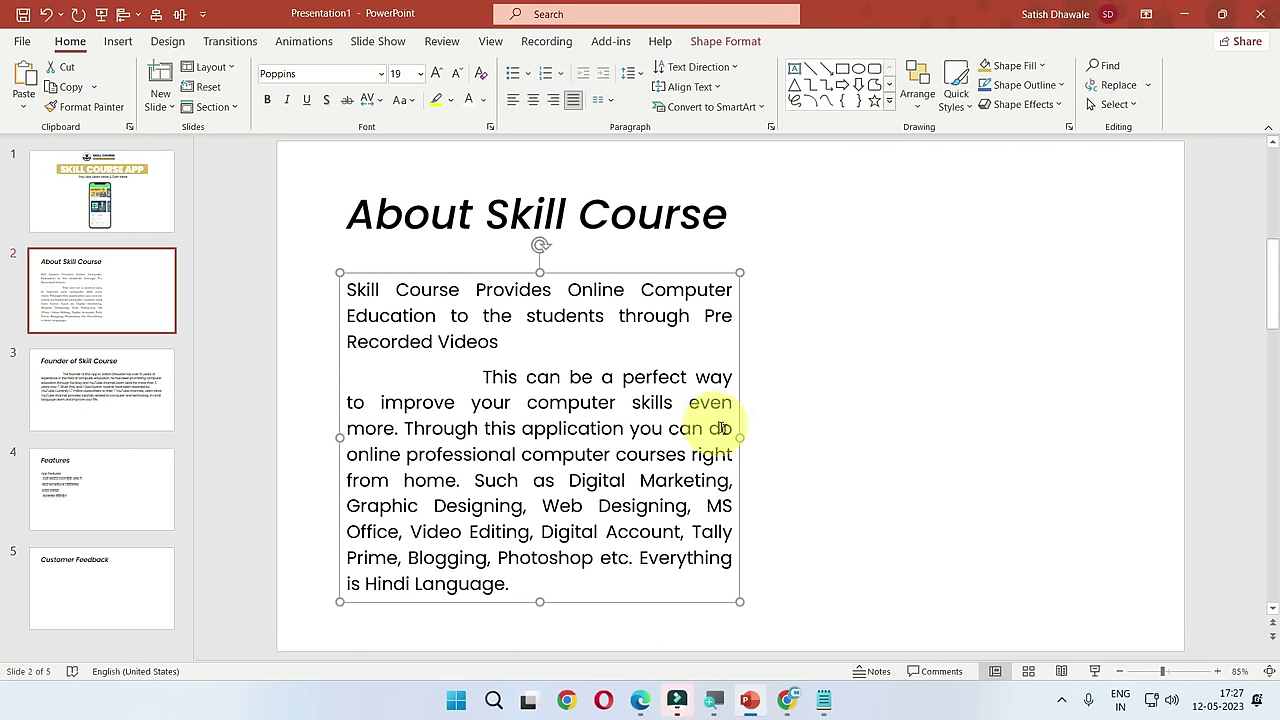
{"action": "left_click_drag", "start_coordinate": [742, 441], "coordinate": [723, 441]}
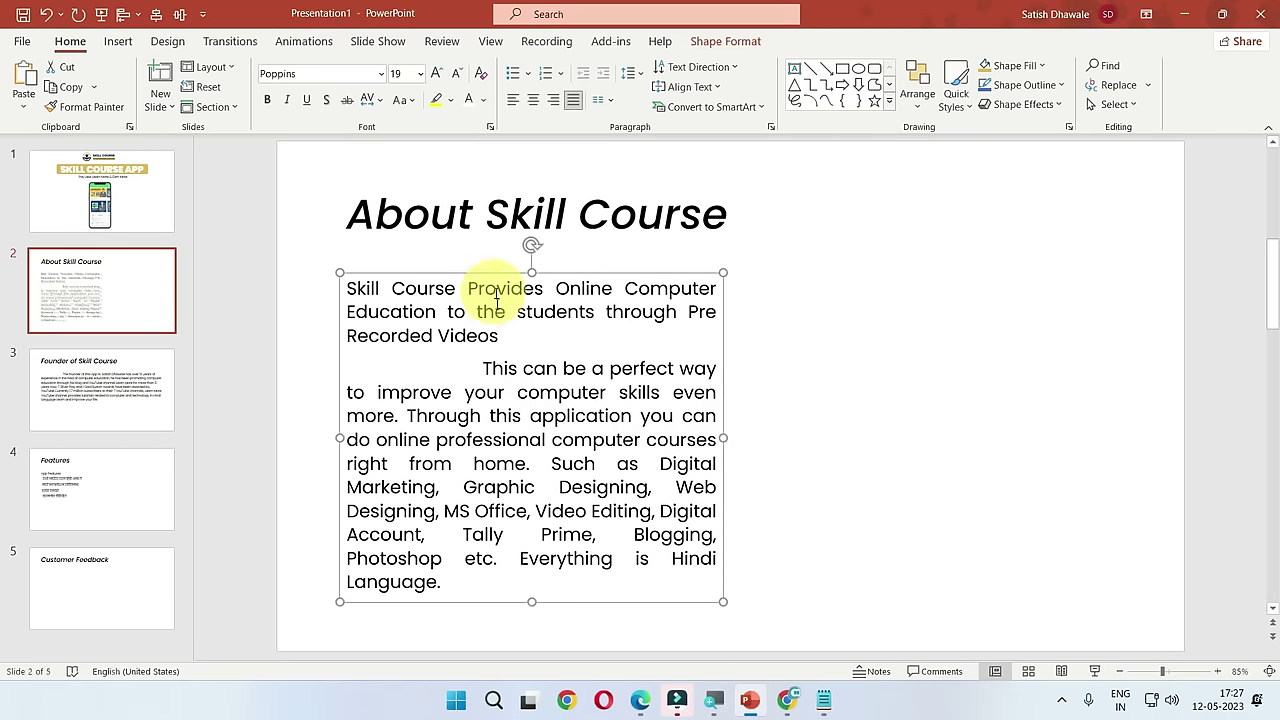
{"action": "left_click", "coordinate": [852, 442]}
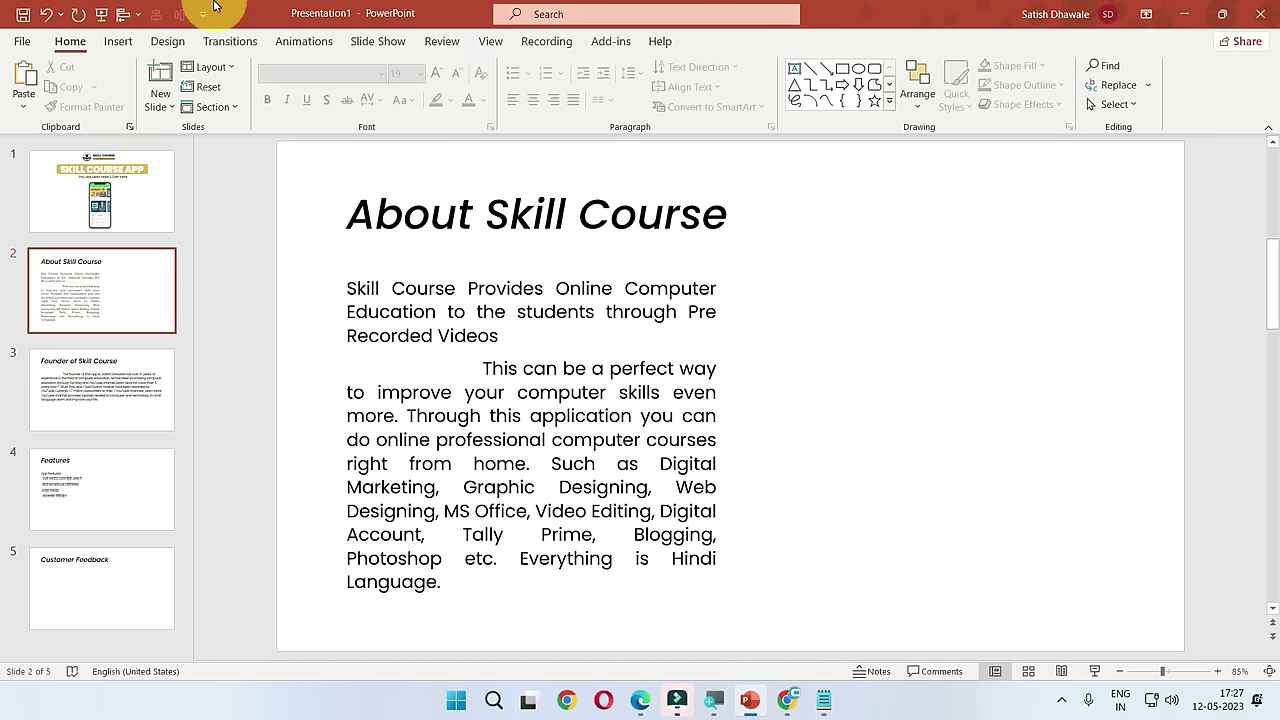
Step: Insert the 1.jpg phone banner picture from this device
{"action": "left_click", "coordinate": [118, 41]}
{"action": "left_click", "coordinate": [116, 100]}
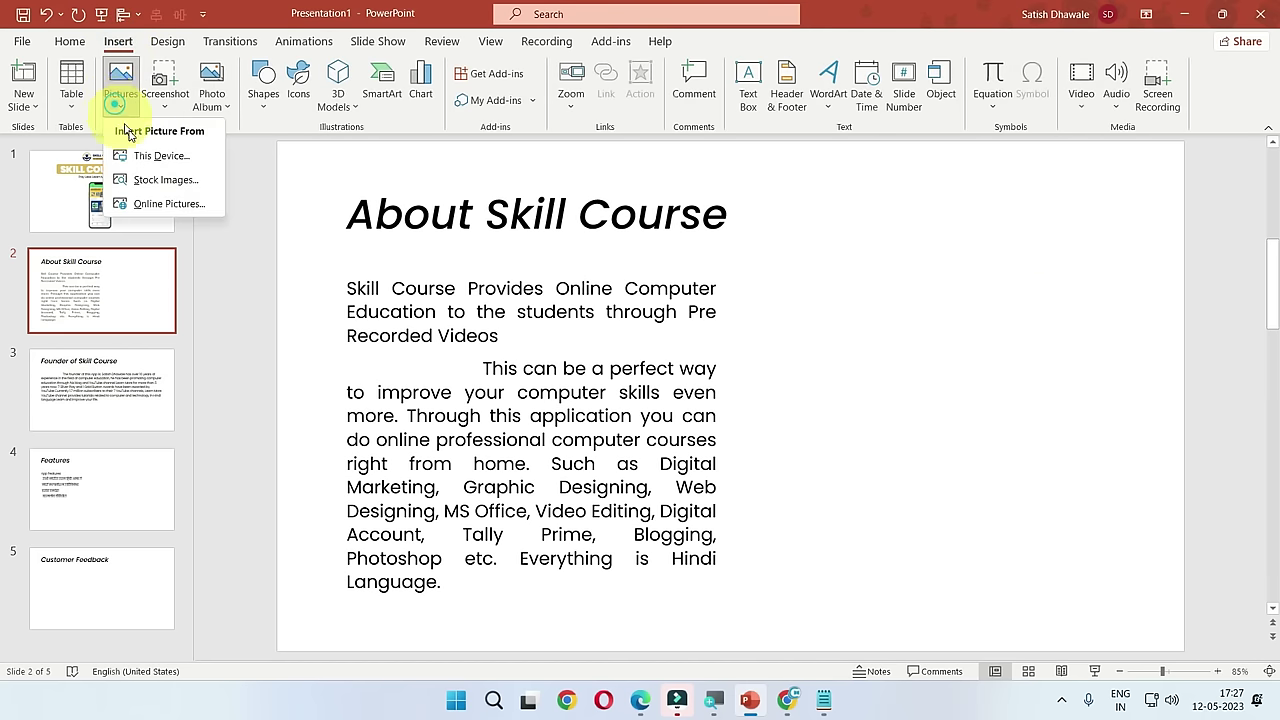
{"action": "left_click", "coordinate": [150, 155]}
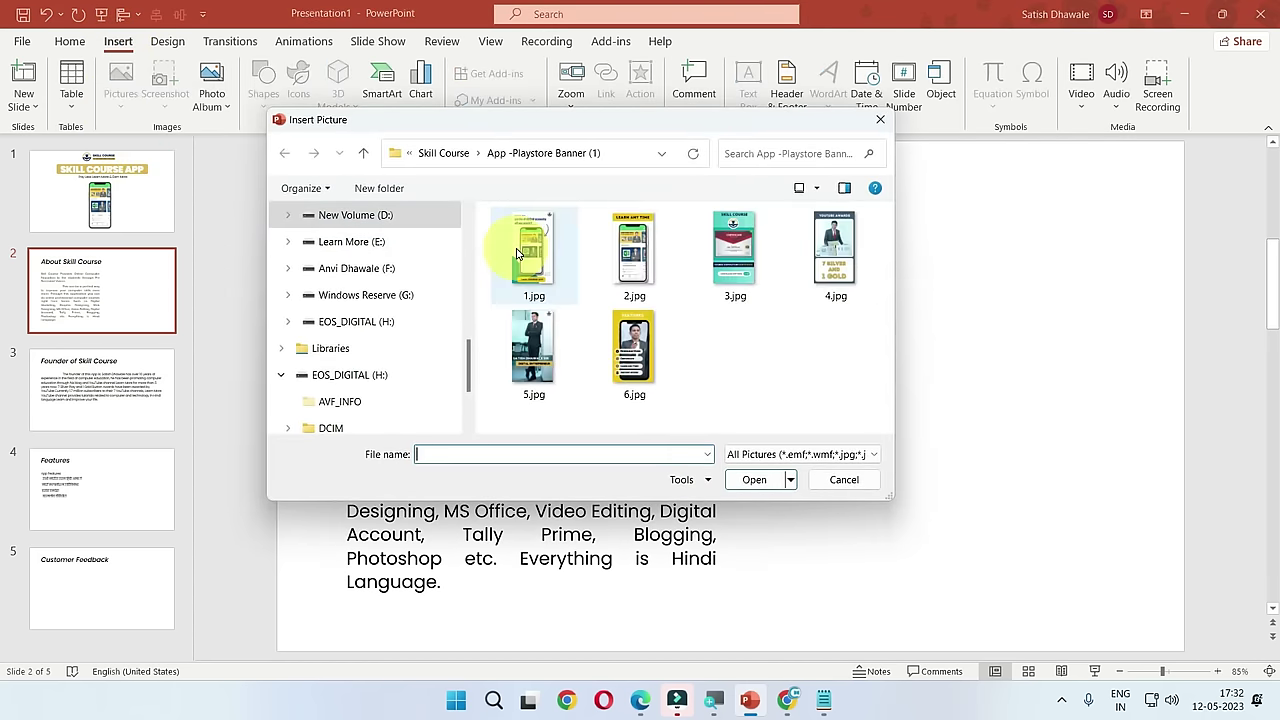
{"action": "left_click", "coordinate": [533, 250]}
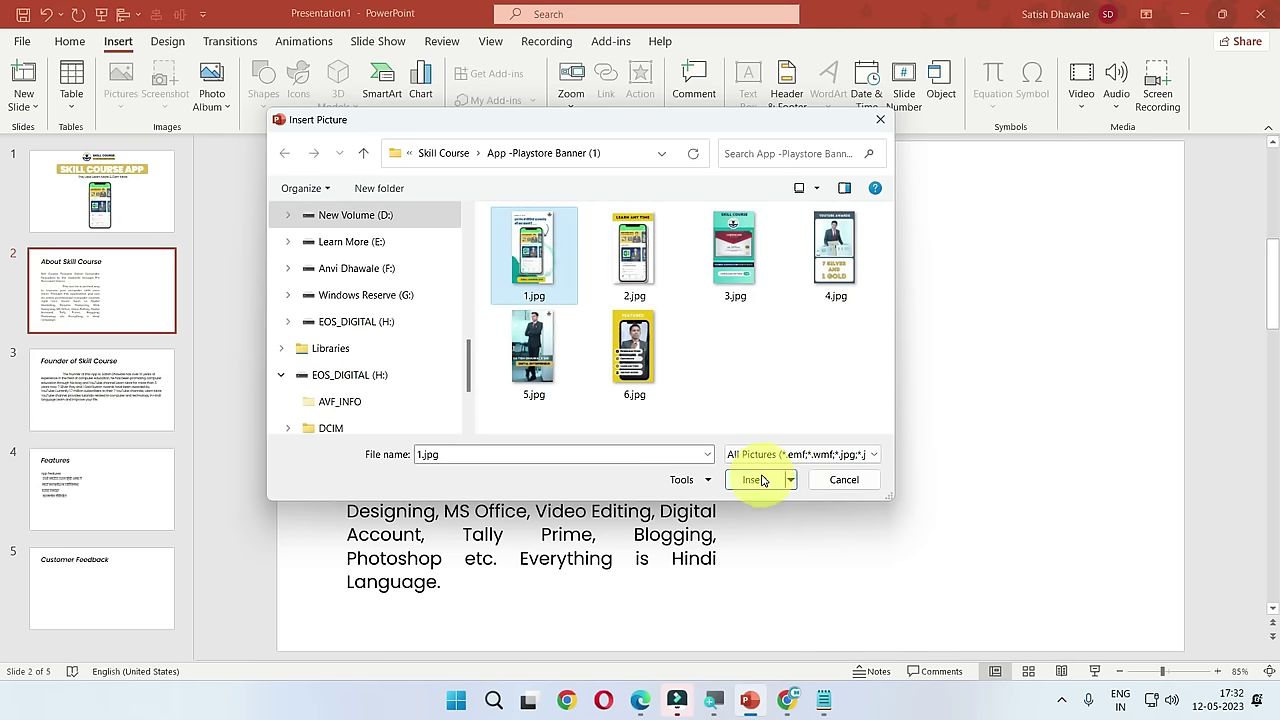
{"action": "left_click", "coordinate": [760, 480]}
Step: Move the picture to the right side and shrink it to about 15.23 × 8.59 cm
{"action": "left_click_drag", "start_coordinate": [714, 400], "coordinate": [934, 397]}
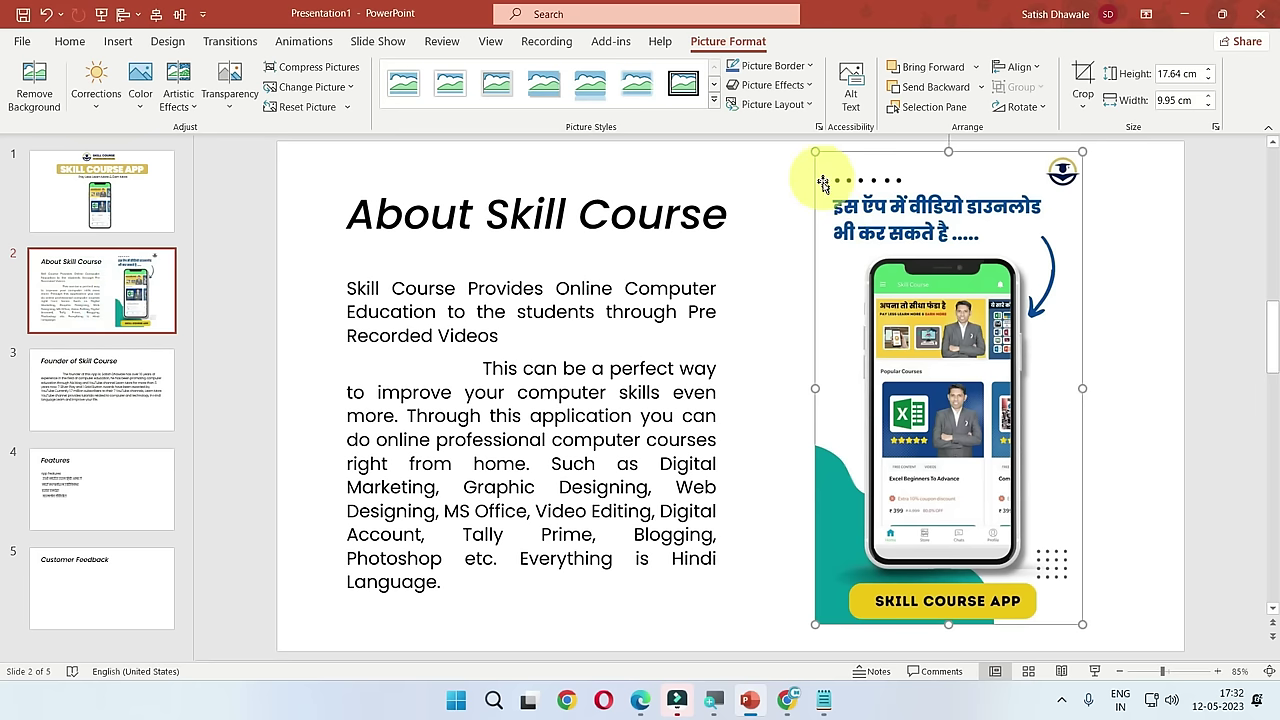
{"action": "left_click_drag", "start_coordinate": [822, 183], "coordinate": [826, 191]}
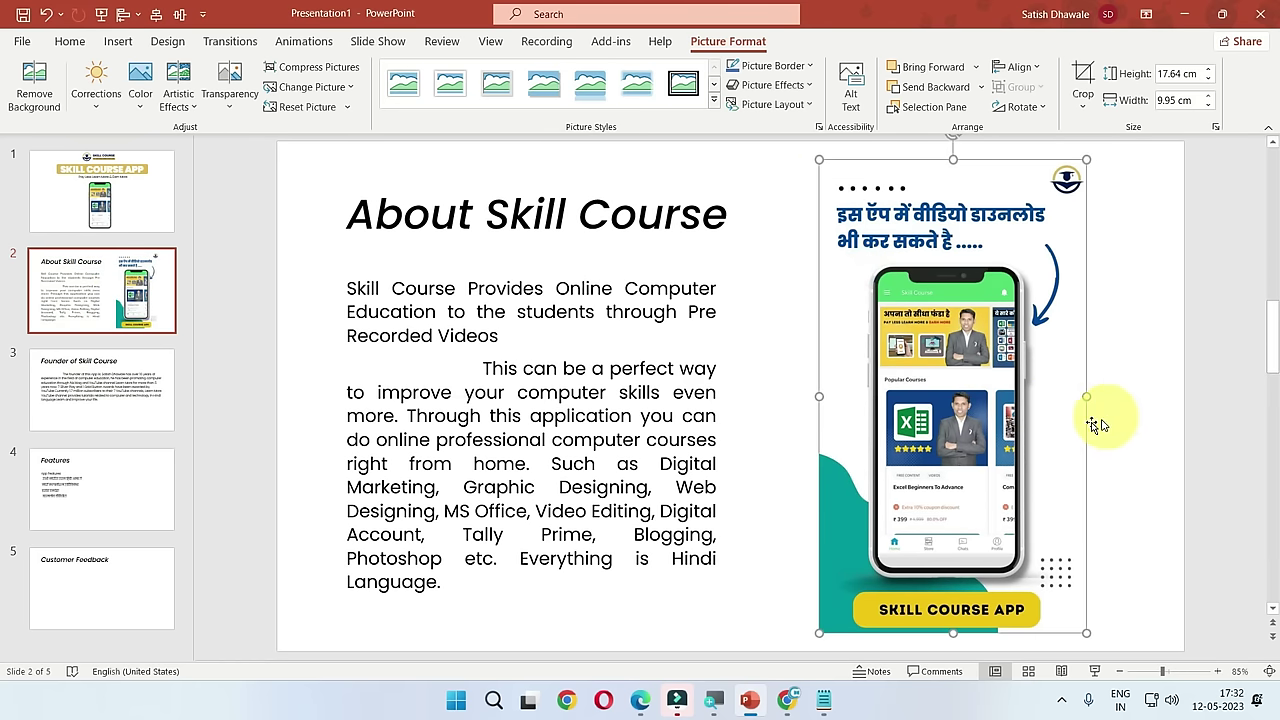
{"action": "left_click_drag", "start_coordinate": [1093, 425], "coordinate": [1088, 425]}
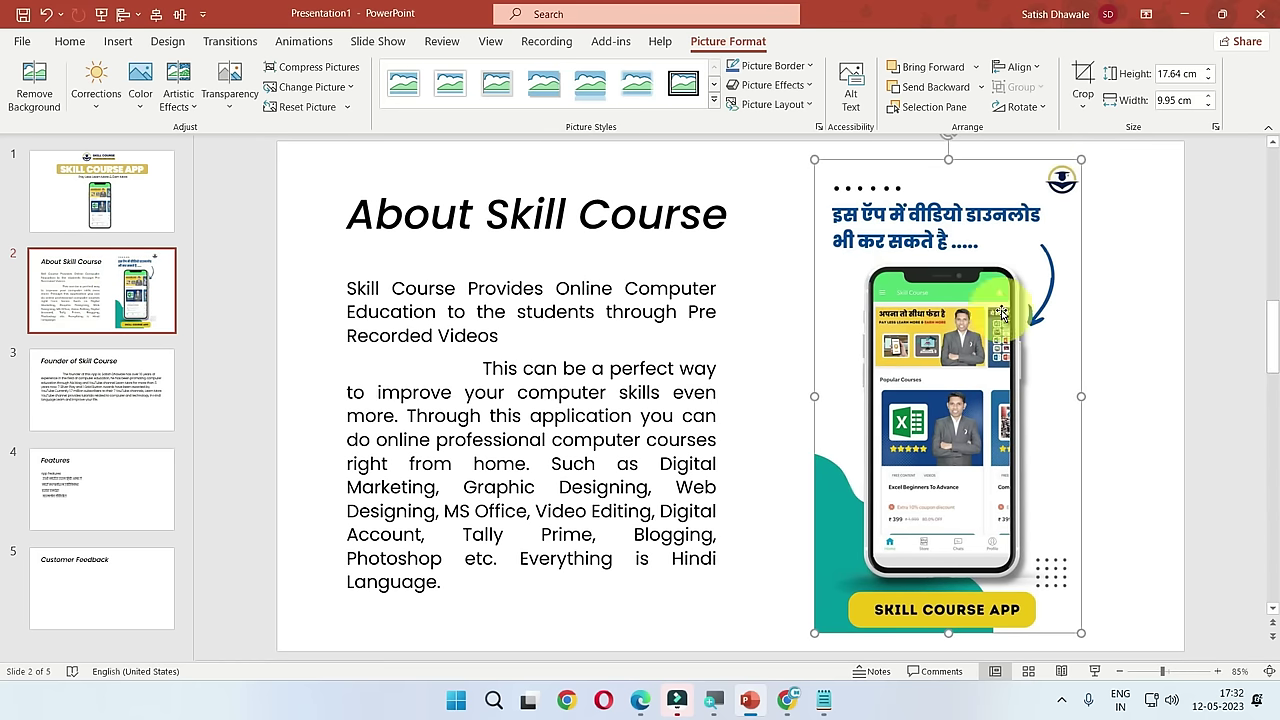
{"action": "left_click_drag", "start_coordinate": [1080, 160], "coordinate": [1045, 224]}
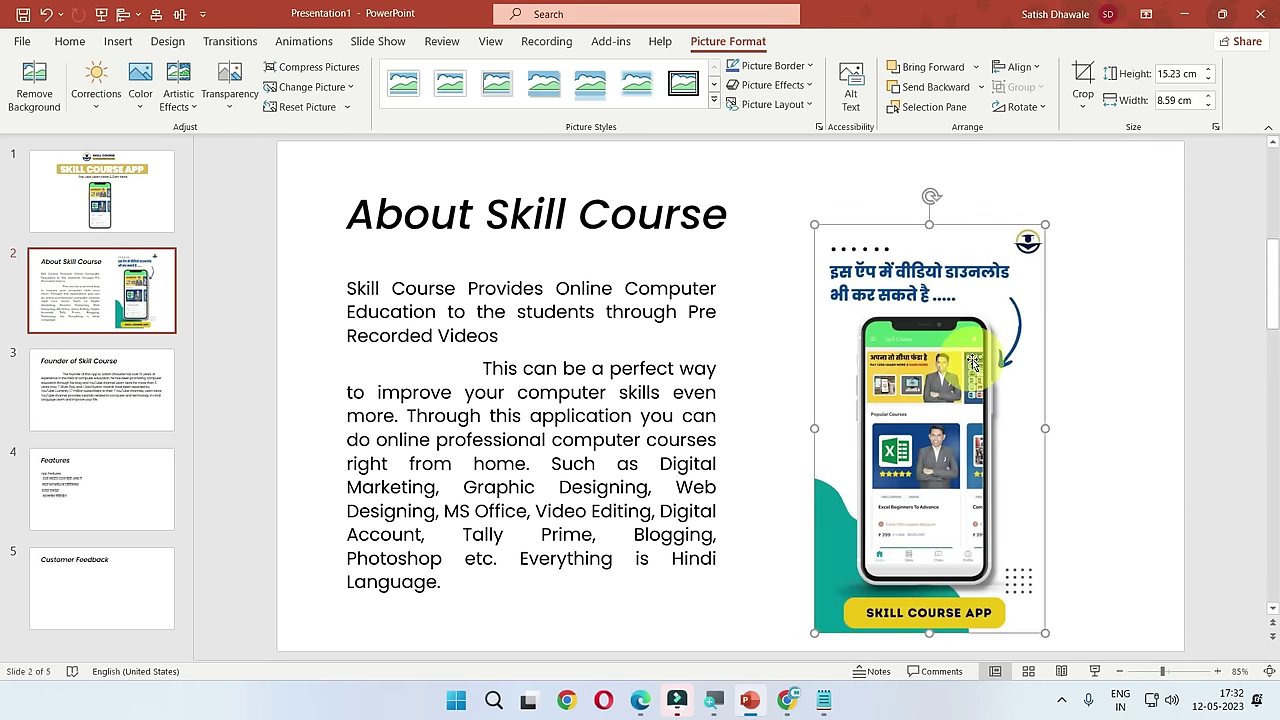
{"action": "mouse_move", "coordinate": [962, 401]}
{"action": "left_mouse_down"}
{"action": "mouse_move", "coordinate": [978, 345]}
{"action": "mouse_move", "coordinate": [948, 370]}
{"action": "left_mouse_up"}
{"action": "left_click", "coordinate": [1094, 371]}
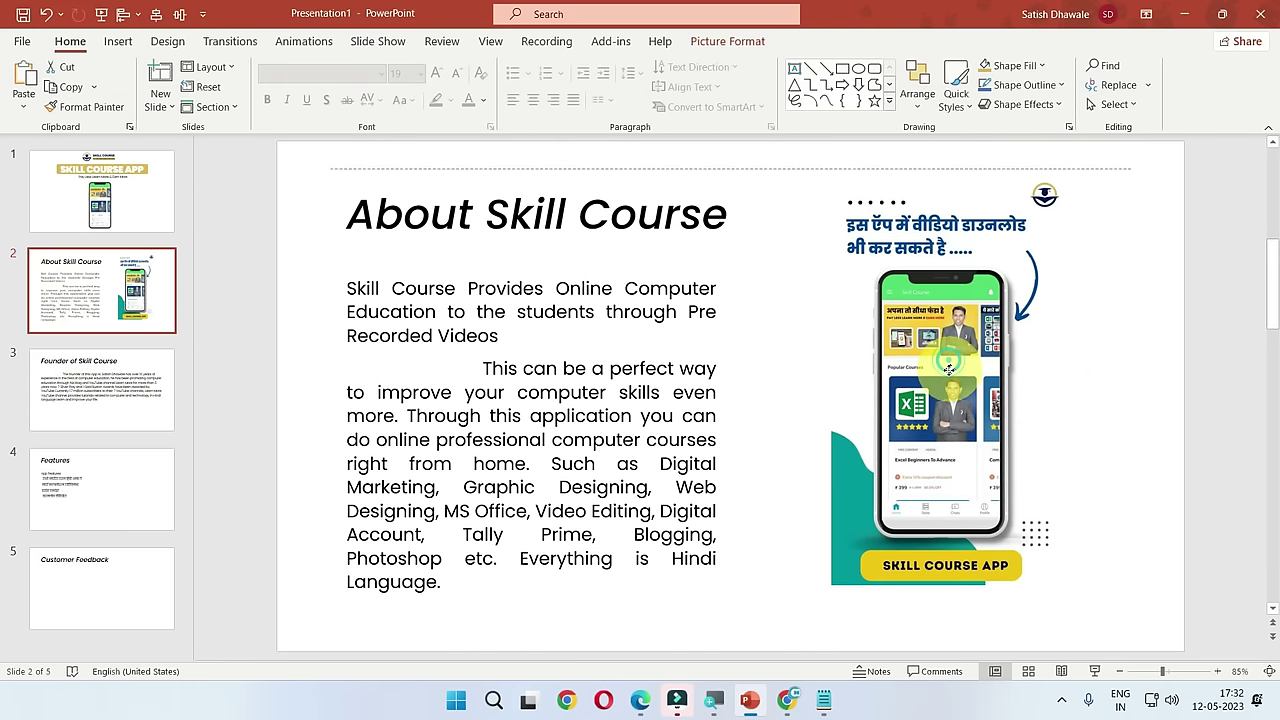
{"action": "left_click", "coordinate": [1102, 376]}
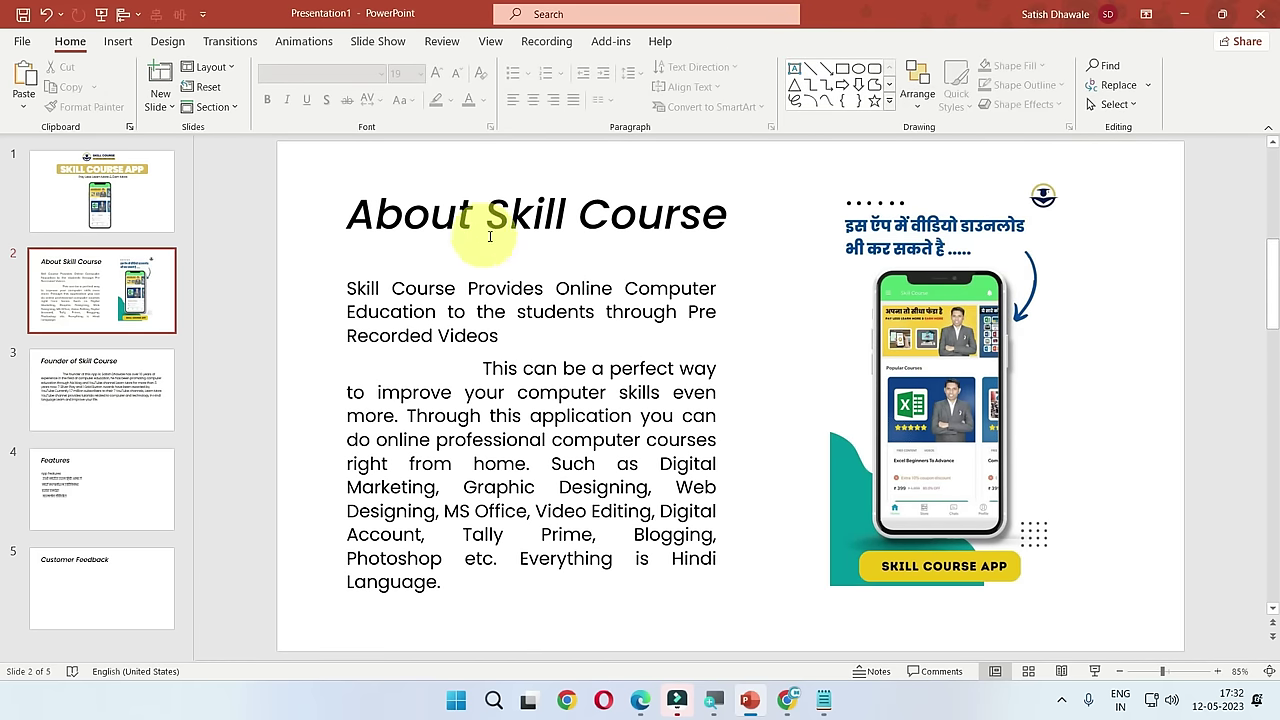
{"action": "left_click", "coordinate": [118, 42]}
Step: Draw a rounded rectangle over the phone picture and send it to back
{"action": "left_click", "coordinate": [263, 84]}
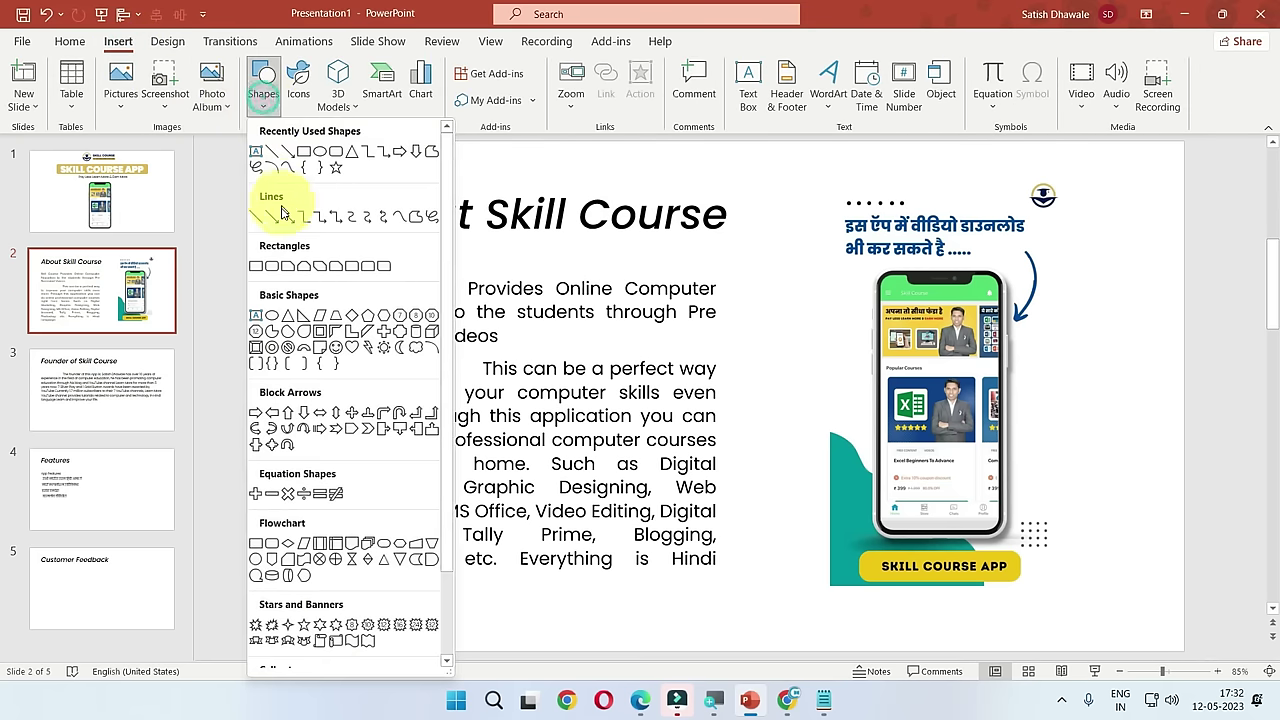
{"action": "left_click", "coordinate": [269, 266]}
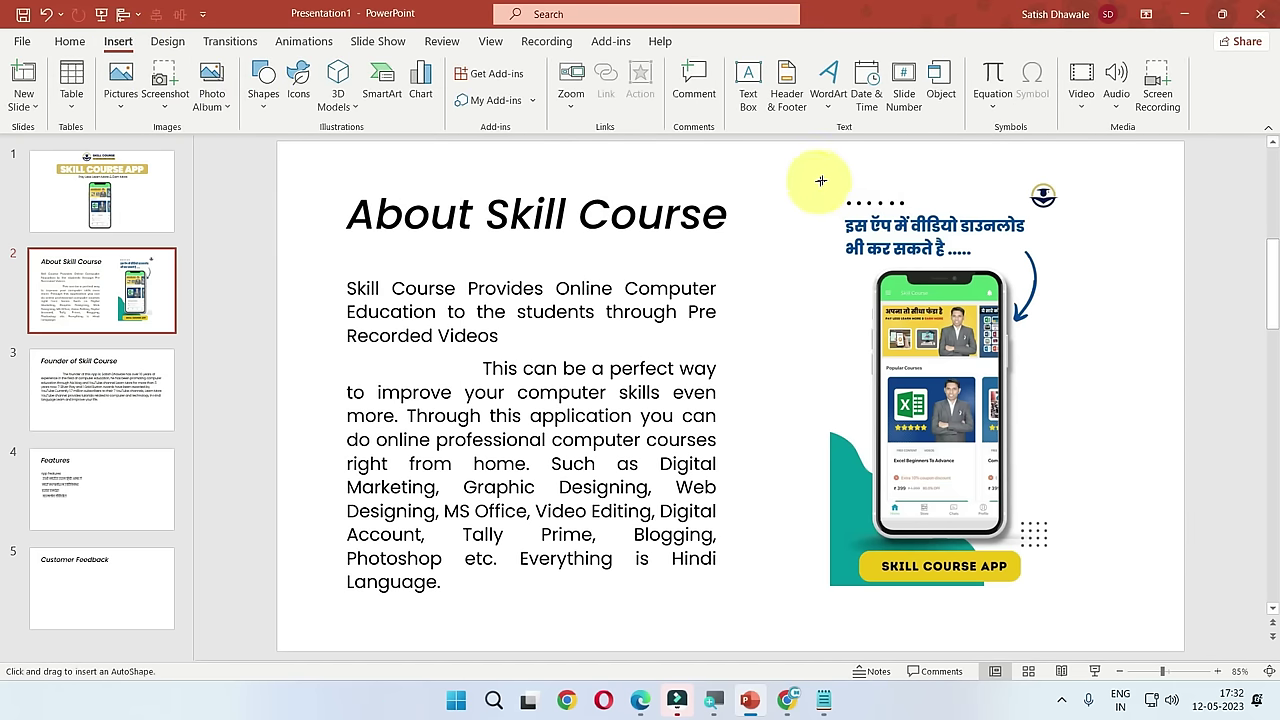
{"action": "left_click_drag", "start_coordinate": [820, 180], "coordinate": [1066, 614]}
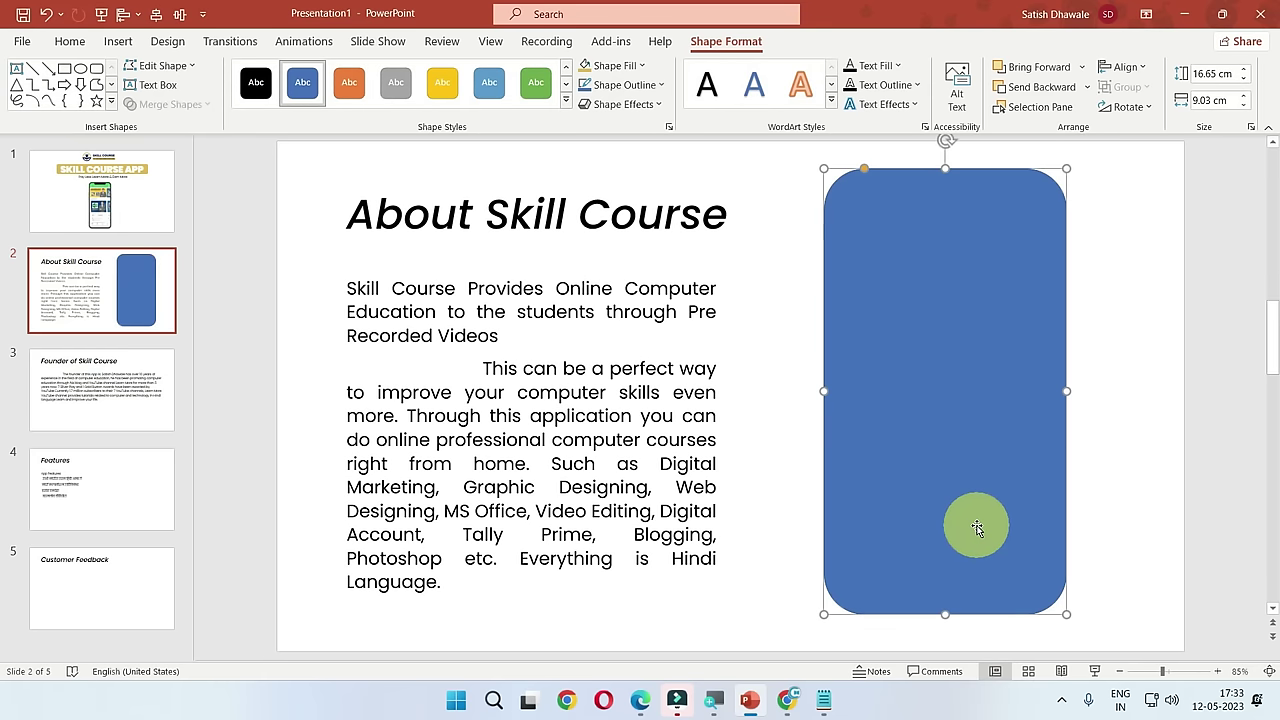
{"action": "right_click", "coordinate": [950, 432]}
{"action": "left_click", "coordinate": [1020, 440]}
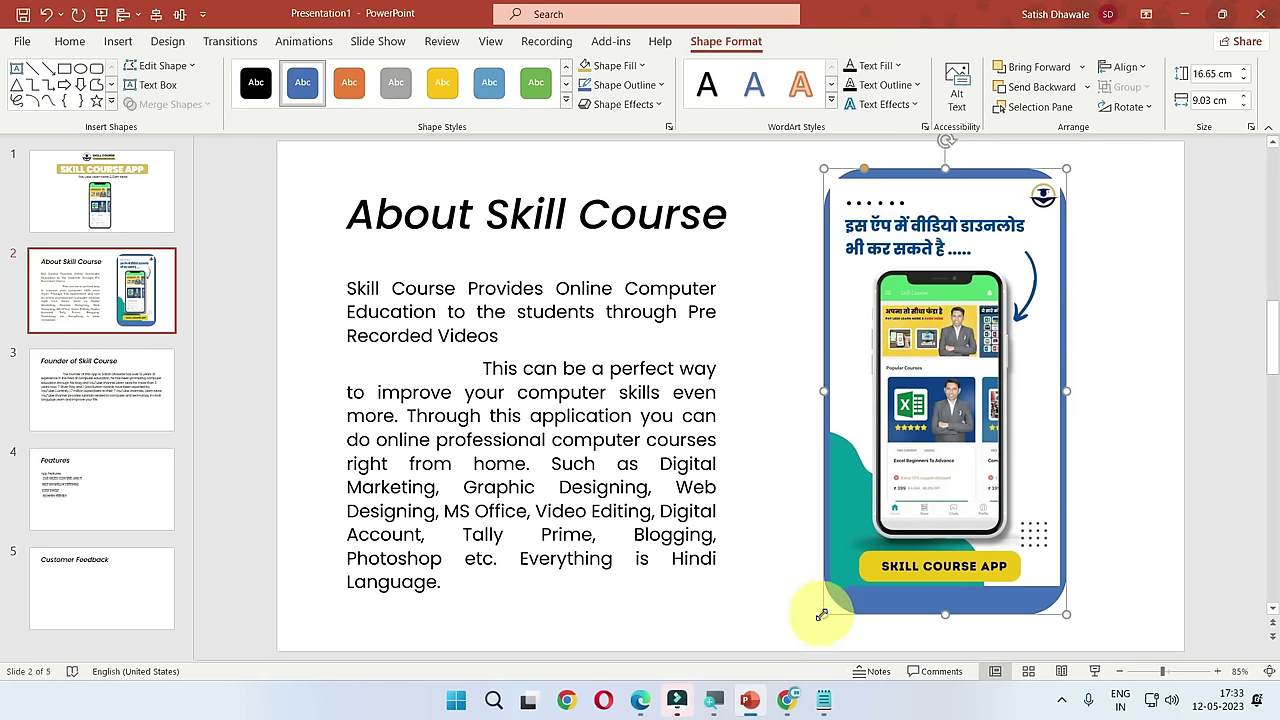
Step: Resize the rectangle to match the picture, about 15.62 × 8.59 cm
{"action": "left_click_drag", "start_coordinate": [821, 614], "coordinate": [814, 614]}
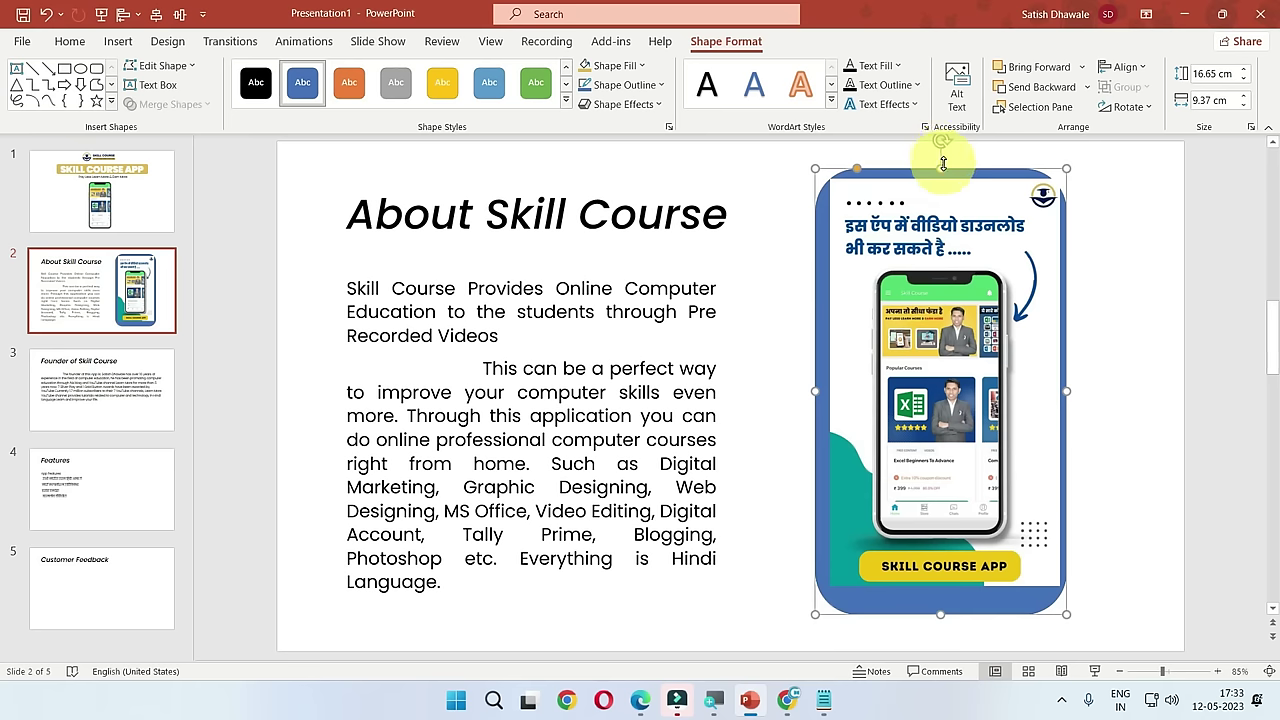
{"action": "left_click_drag", "start_coordinate": [940, 168], "coordinate": [940, 158]}
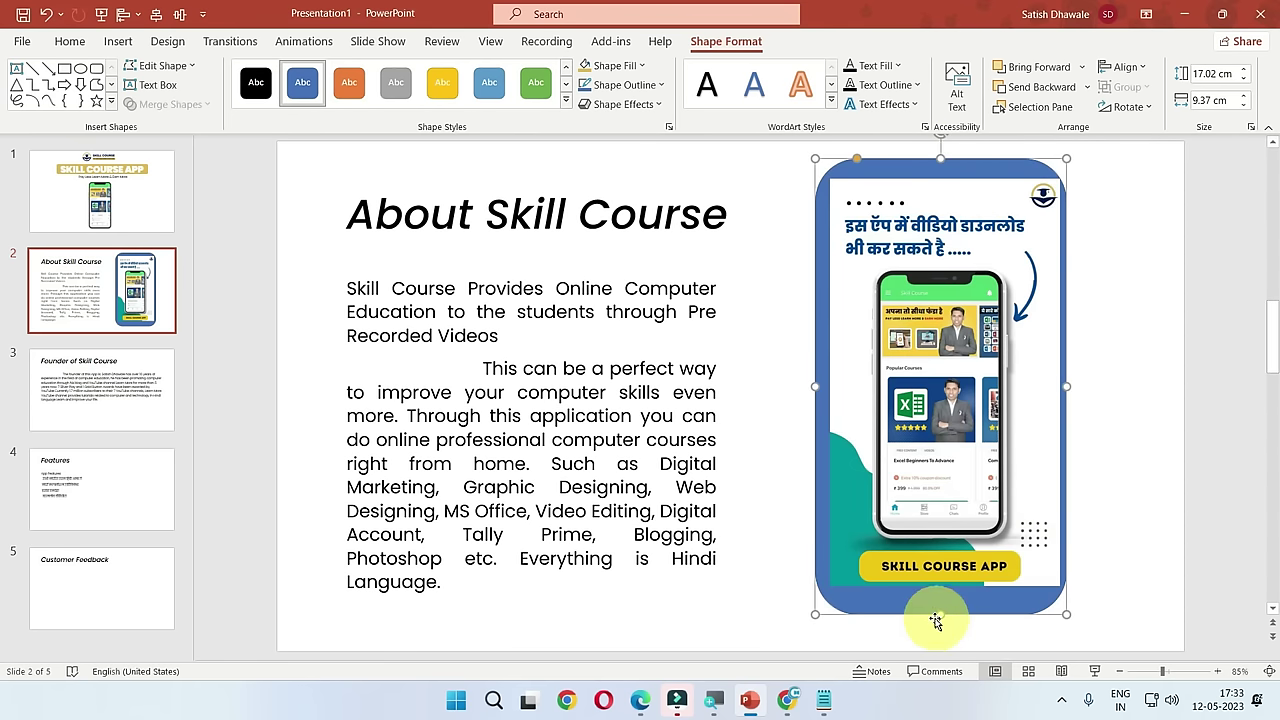
{"action": "left_click_drag", "start_coordinate": [938, 614], "coordinate": [939, 597]}
{"action": "left_click_drag", "start_coordinate": [815, 377], "coordinate": [830, 372]}
{"action": "left_click_drag", "start_coordinate": [948, 158], "coordinate": [947, 180]}
{"action": "left_click_drag", "start_coordinate": [1064, 382], "coordinate": [1060, 386]}
Step: Delete the phone banner picture and adjust the rectangle's corner rounding
{"action": "left_click", "coordinate": [990, 380]}
{"action": "key", "text": "Delete"}
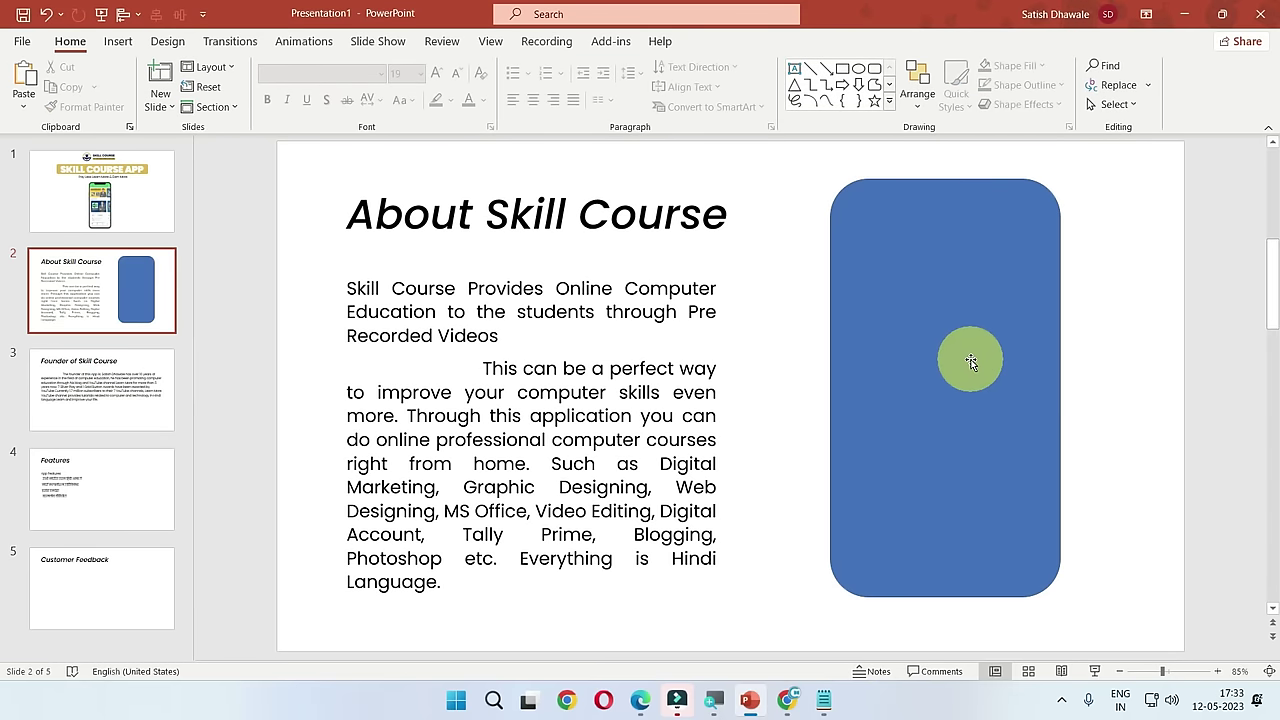
{"action": "left_click", "coordinate": [897, 209]}
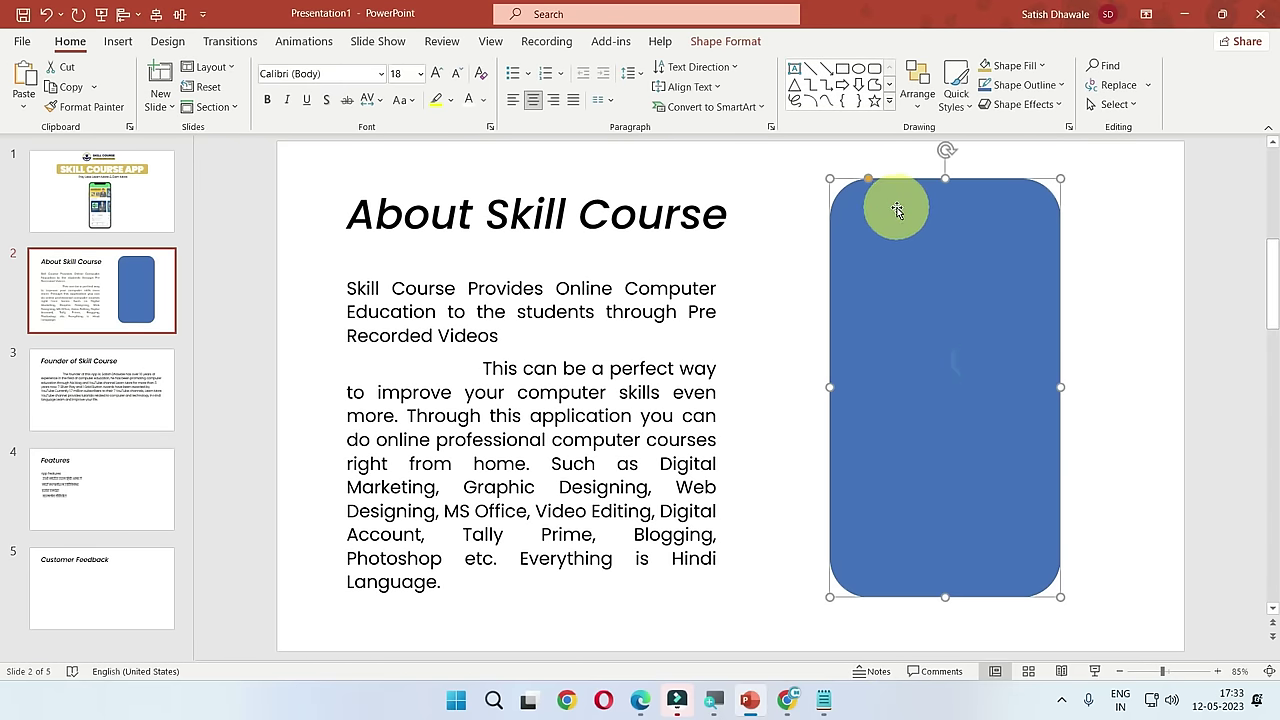
{"action": "left_click_drag", "start_coordinate": [869, 180], "coordinate": [850, 180]}
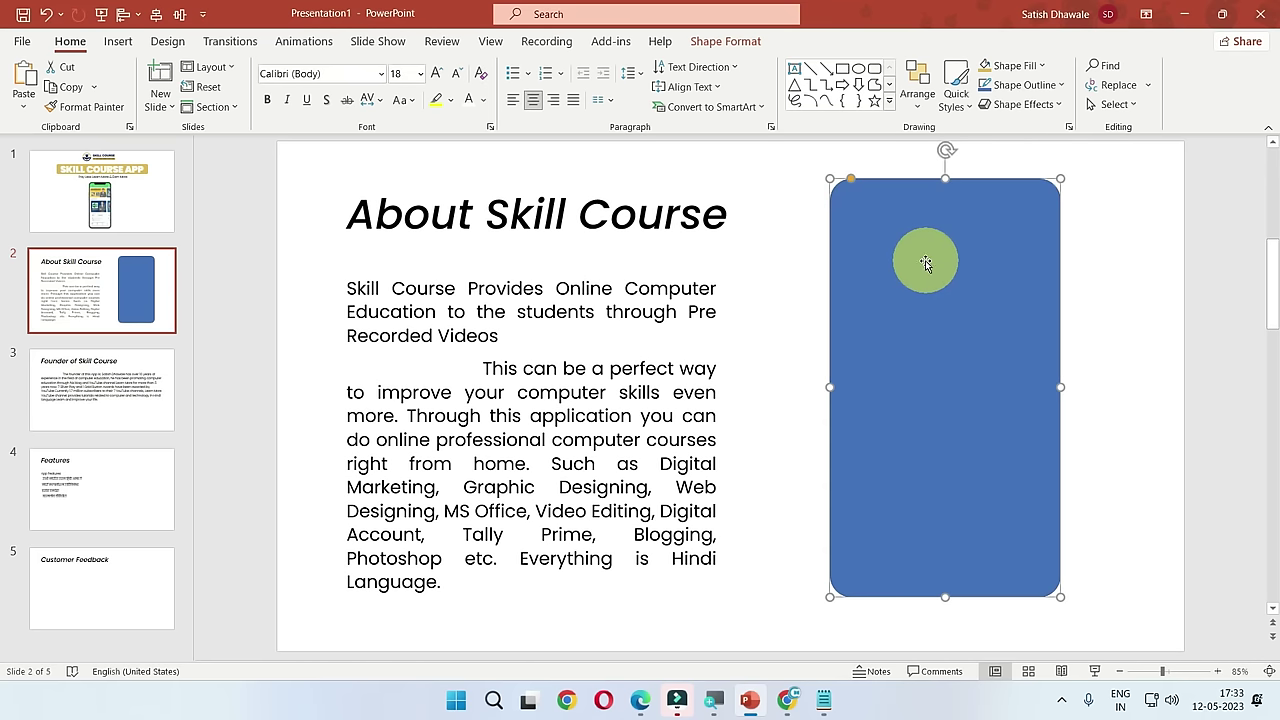
{"action": "left_click", "coordinate": [727, 42]}
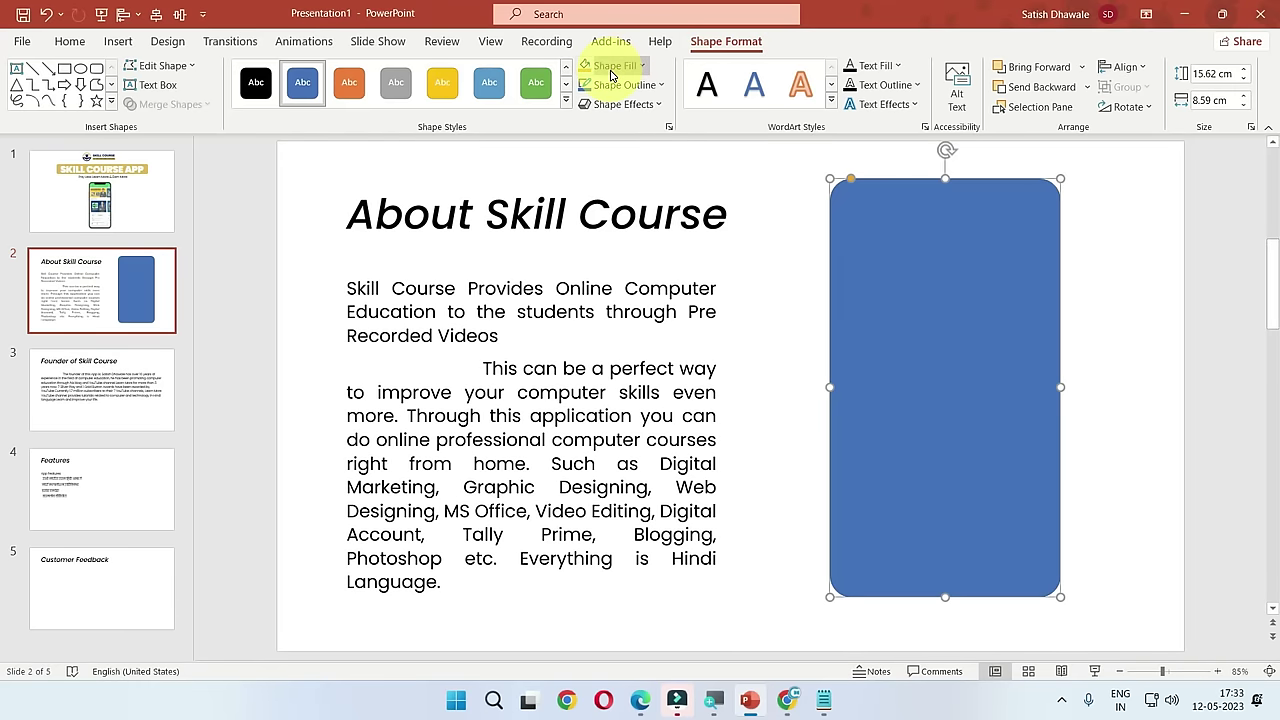
Step: Fill the rounded rectangle with the 1.jpg phone banner image
{"action": "left_click", "coordinate": [612, 66]}
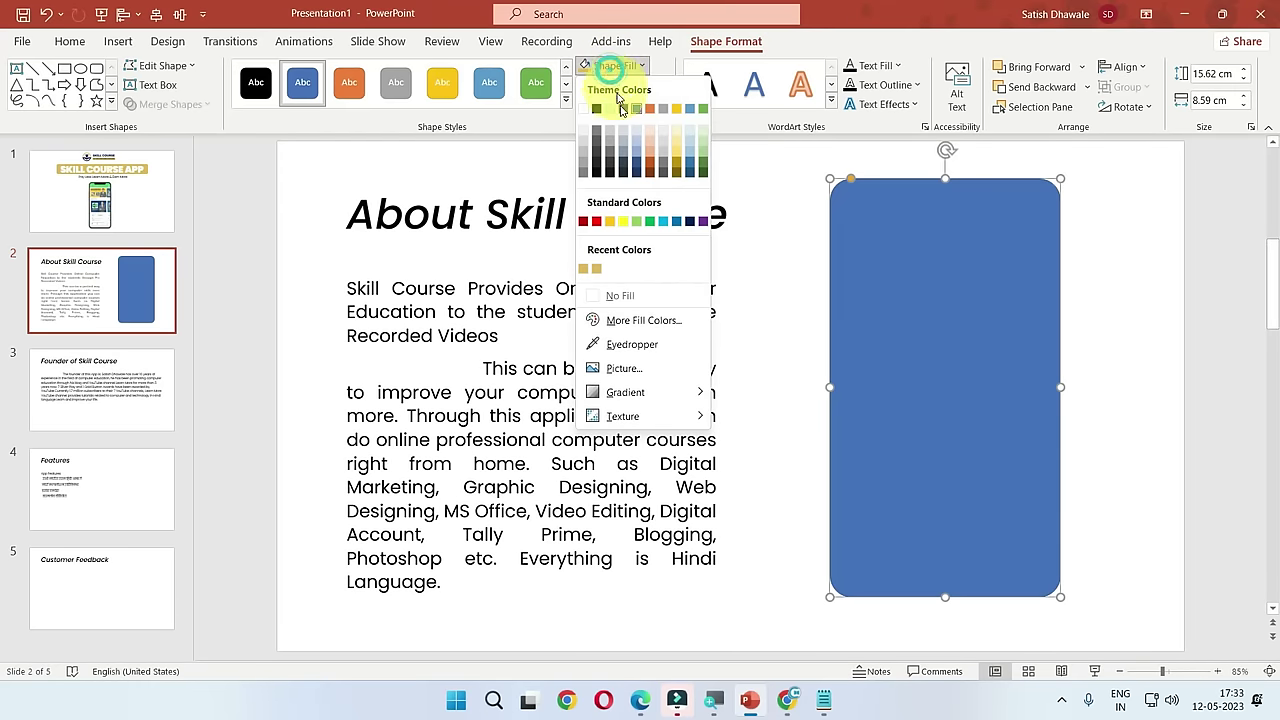
{"action": "left_click", "coordinate": [644, 370]}
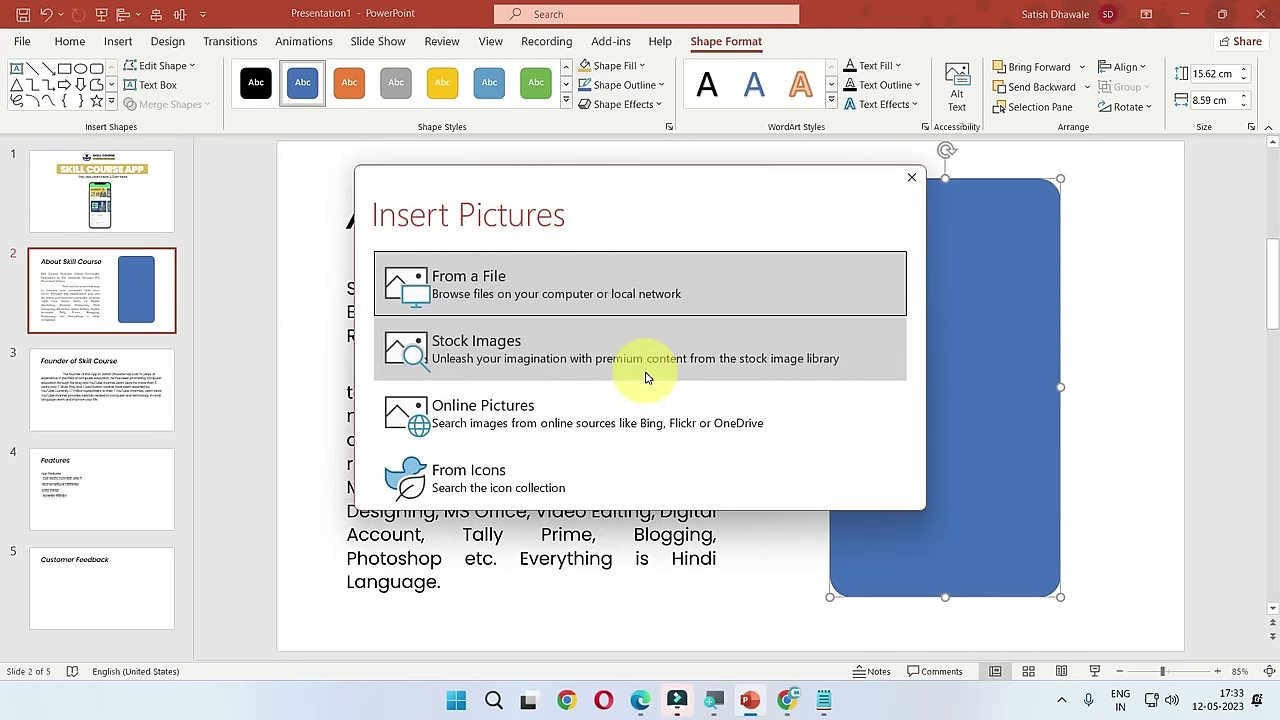
{"action": "left_click", "coordinate": [663, 277]}
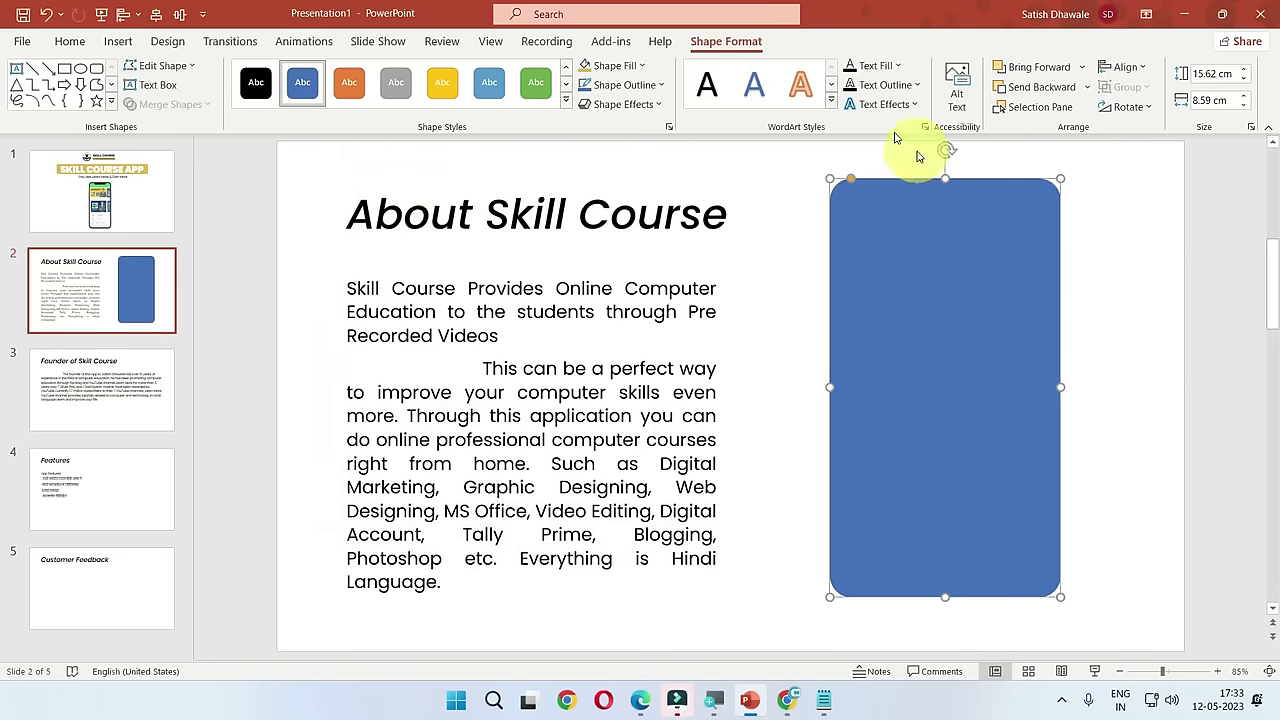
{"action": "left_click", "coordinate": [614, 66]}
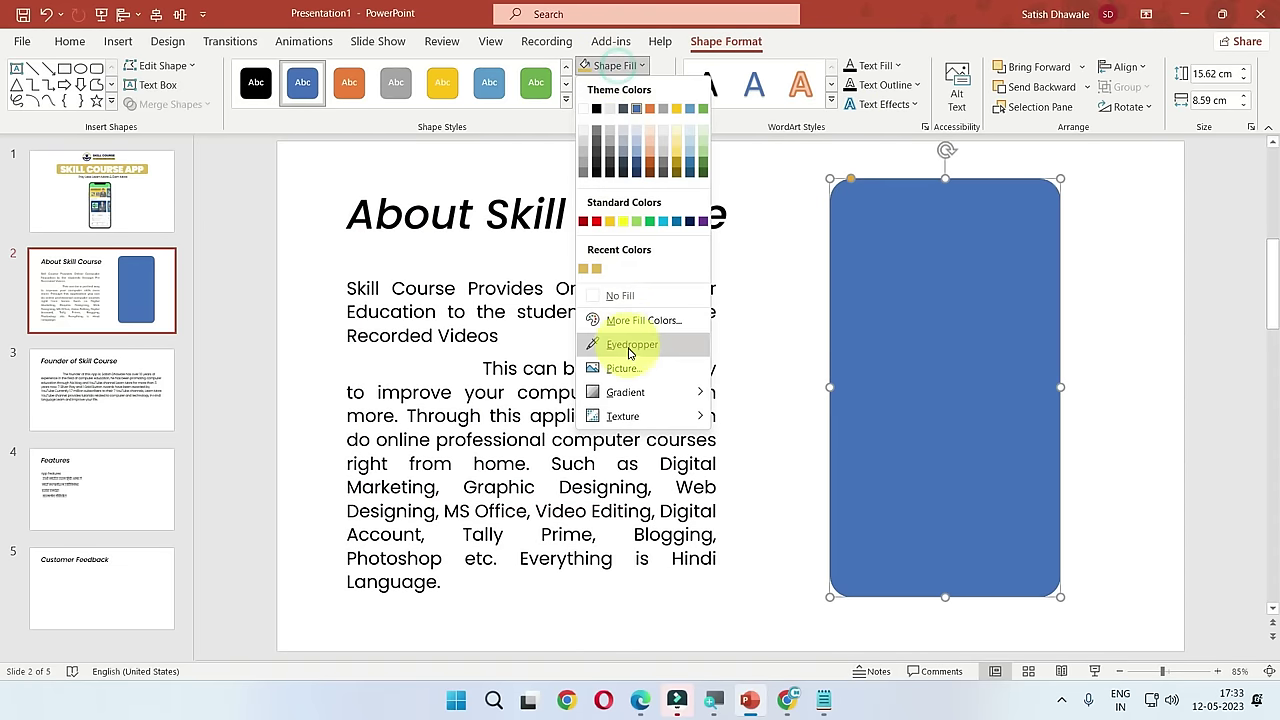
{"action": "left_click", "coordinate": [630, 345]}
{"action": "left_click", "coordinate": [487, 279]}
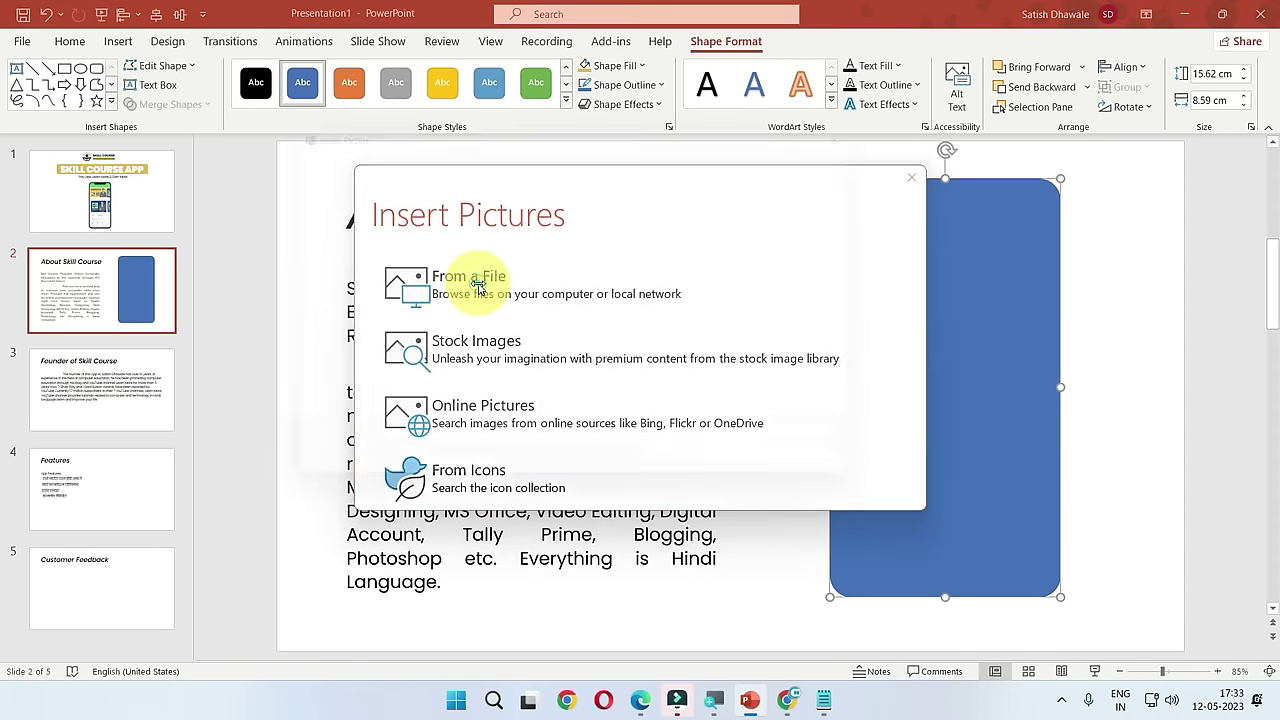
{"action": "left_click", "coordinate": [534, 258]}
{"action": "left_click", "coordinate": [756, 480]}
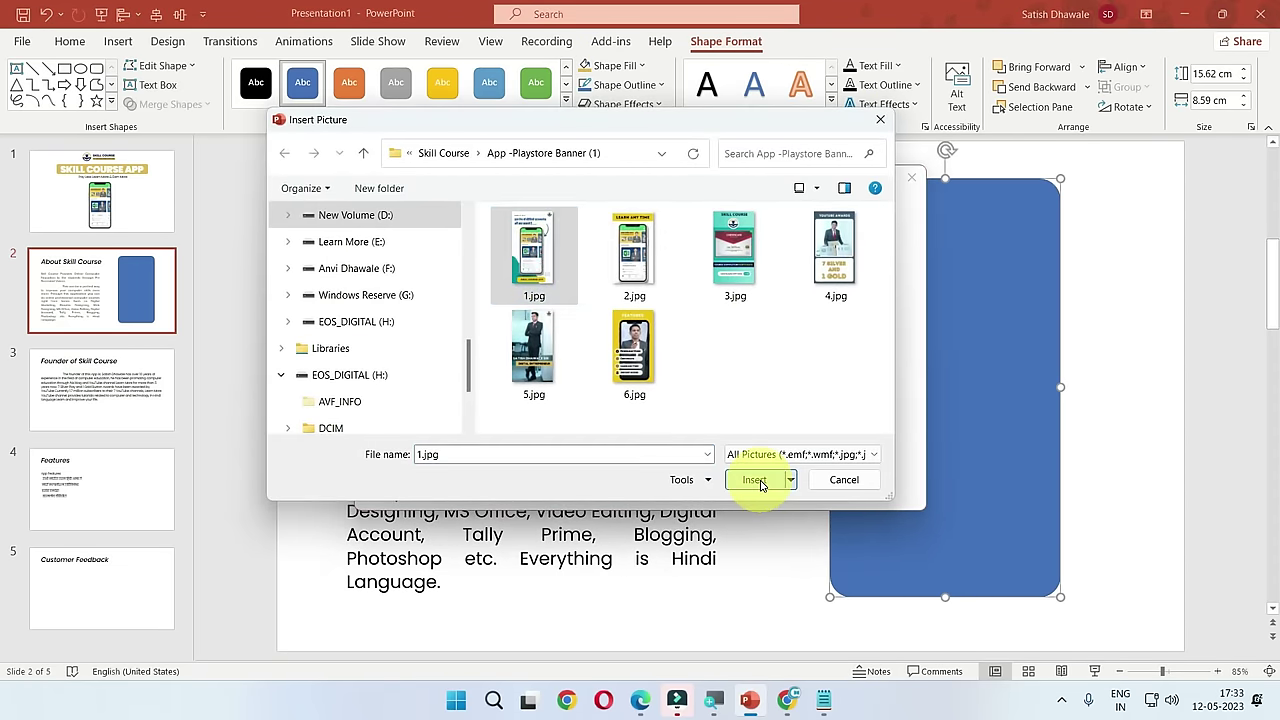
{"action": "left_click", "coordinate": [1121, 464]}
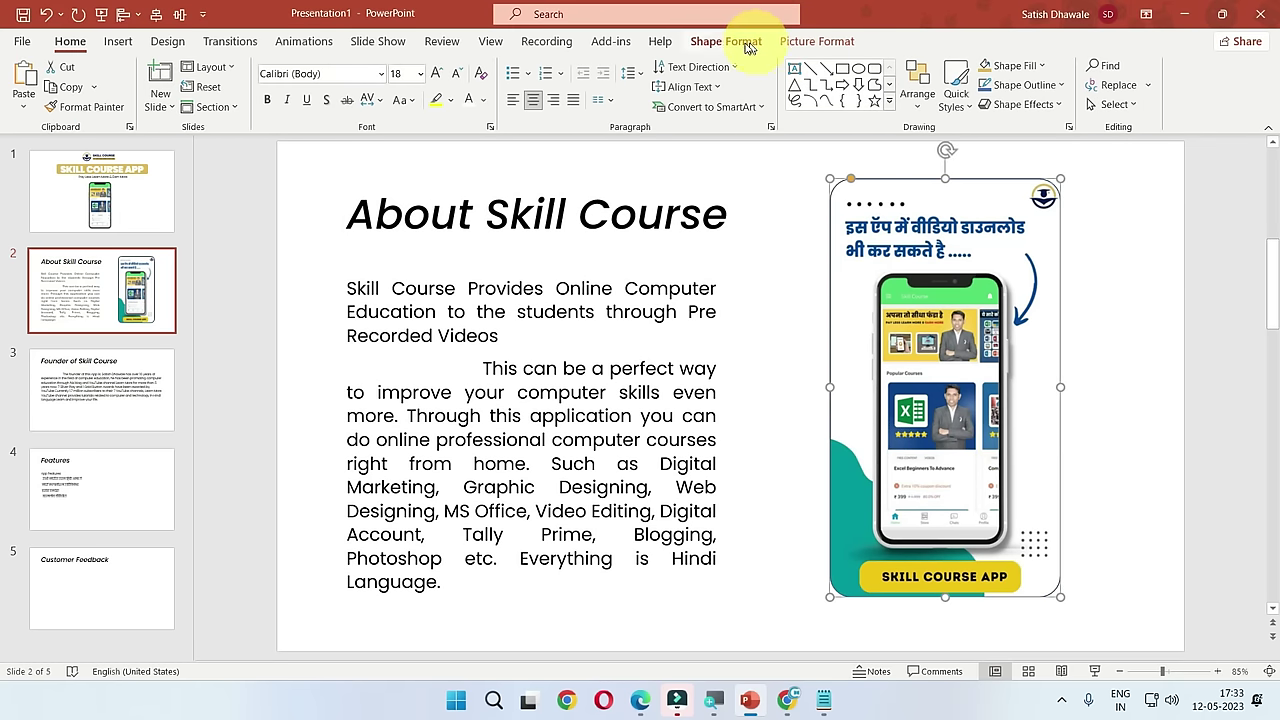
Step: Give the picture-filled shape an outer shadow preset
{"action": "left_click", "coordinate": [738, 44]}
{"action": "left_click", "coordinate": [630, 66]}
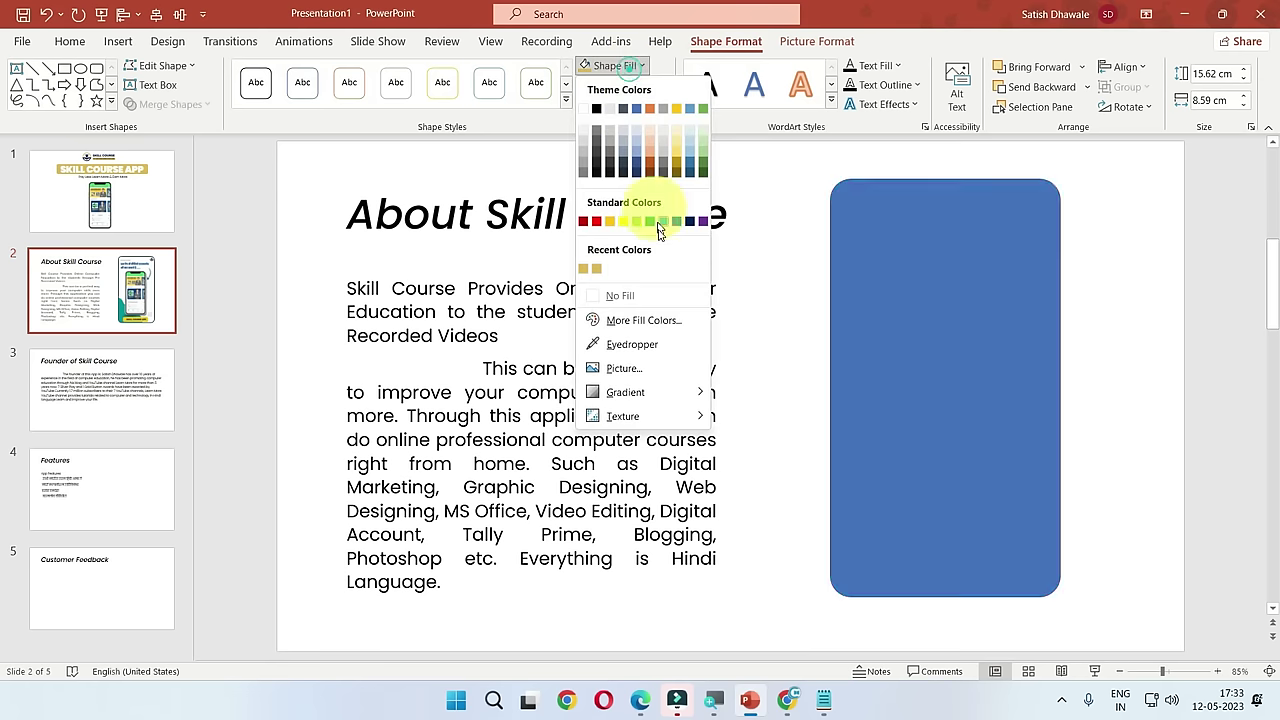
{"action": "left_click", "coordinate": [637, 104]}
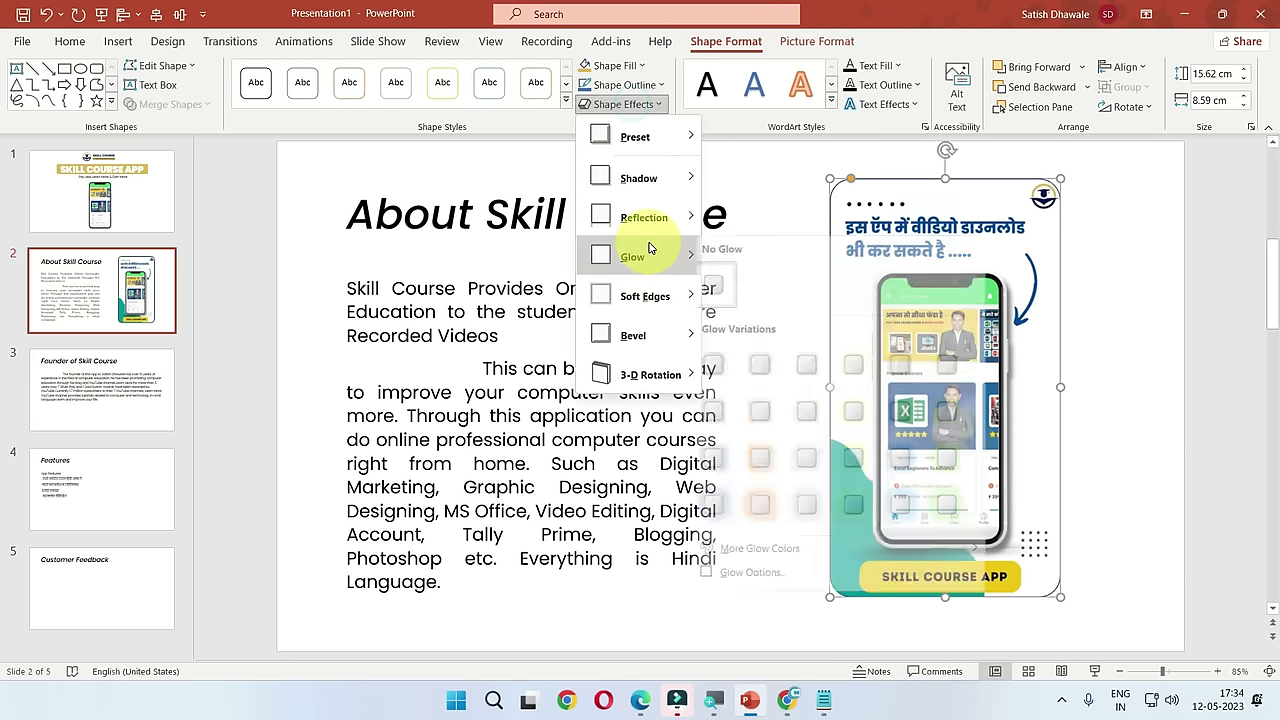
{"action": "mouse_move", "coordinate": [638, 178]}
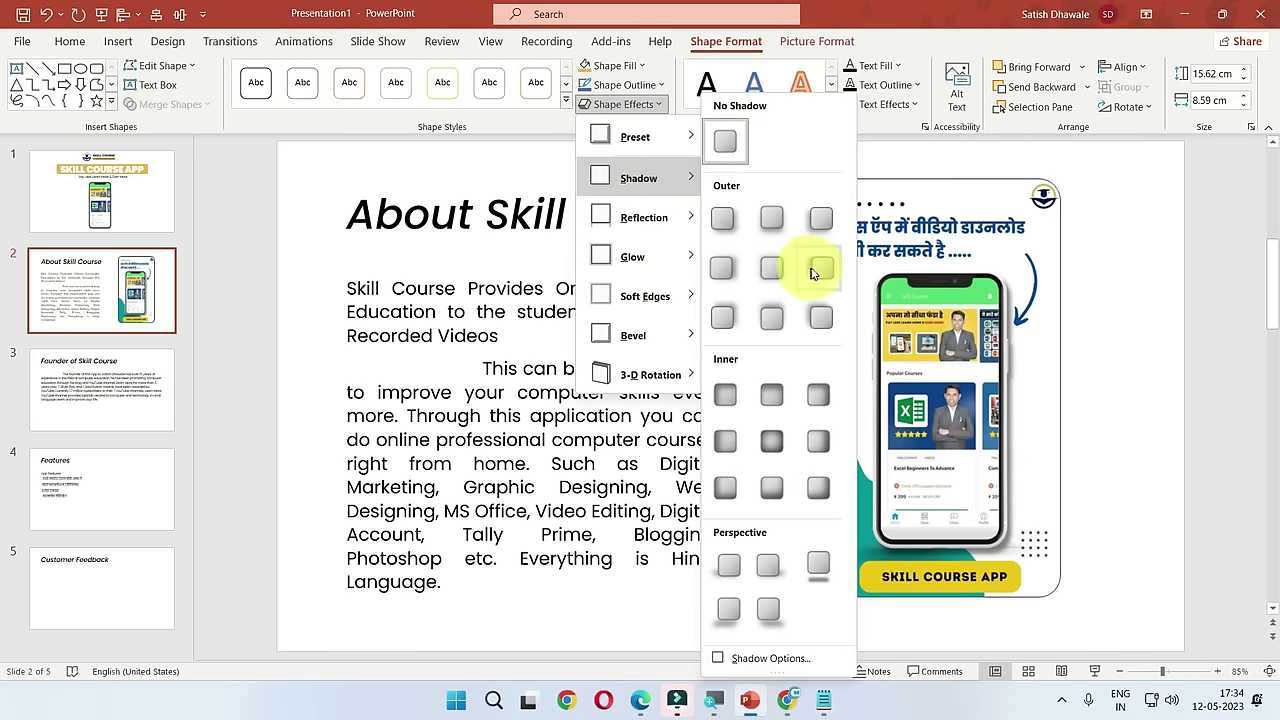
{"action": "left_click", "coordinate": [777, 276]}
{"action": "left_click", "coordinate": [1116, 388]}
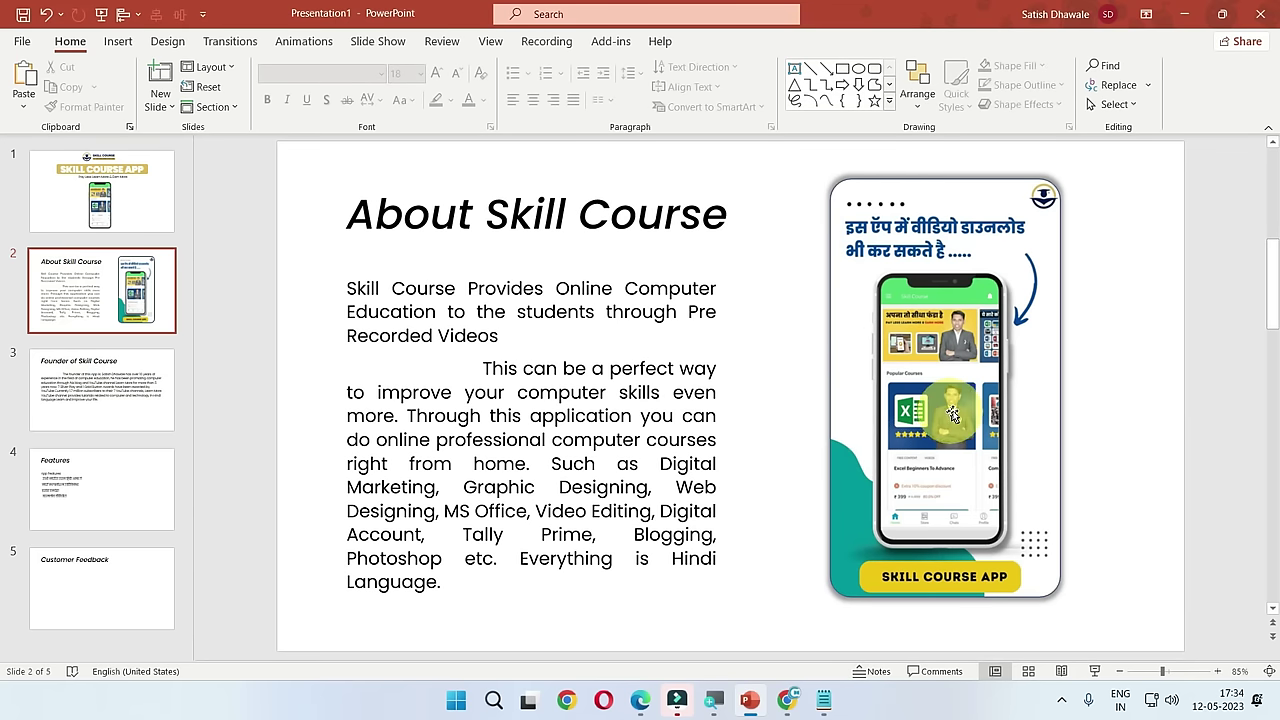
{"action": "left_click_drag", "start_coordinate": [952, 410], "coordinate": [941, 410]}
Step: Nudge the phone banner picture slightly further left and deselect it
{"action": "left_click", "coordinate": [1100, 420]}
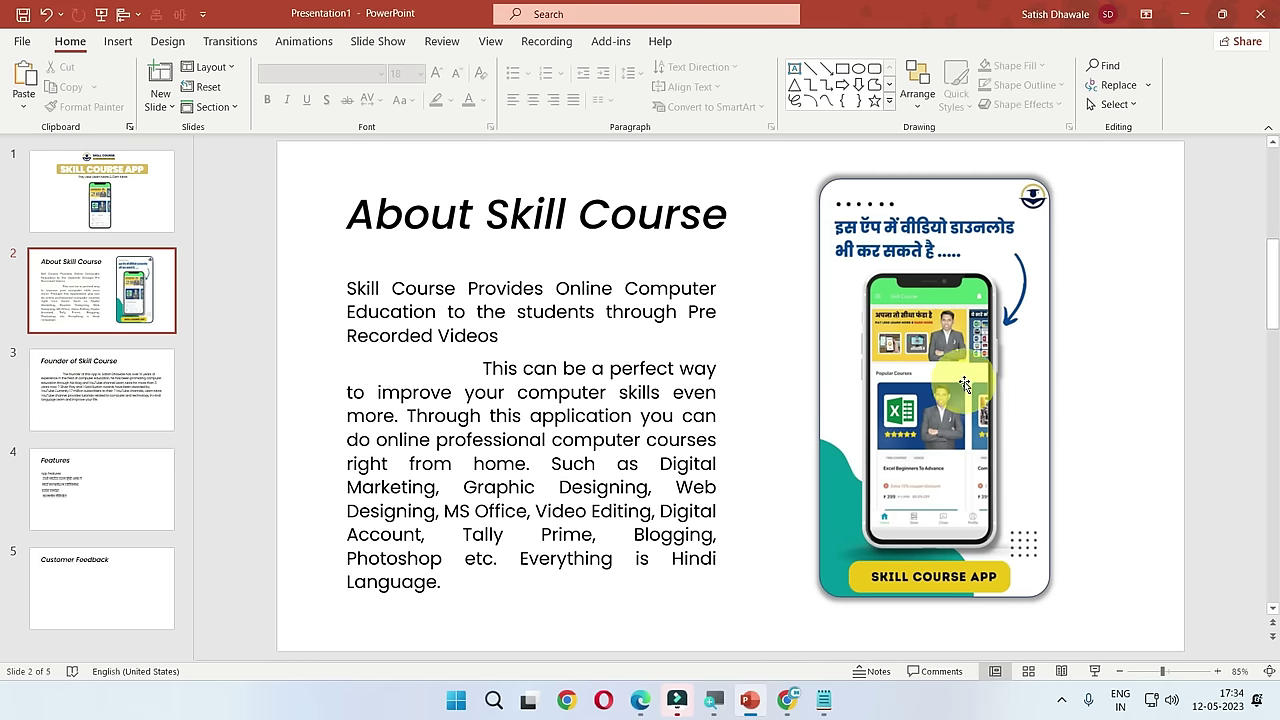
Step: Narrow the founder paragraph box into the right half, justify it, and stretch it taller
{"action": "left_click", "coordinate": [55, 404]}
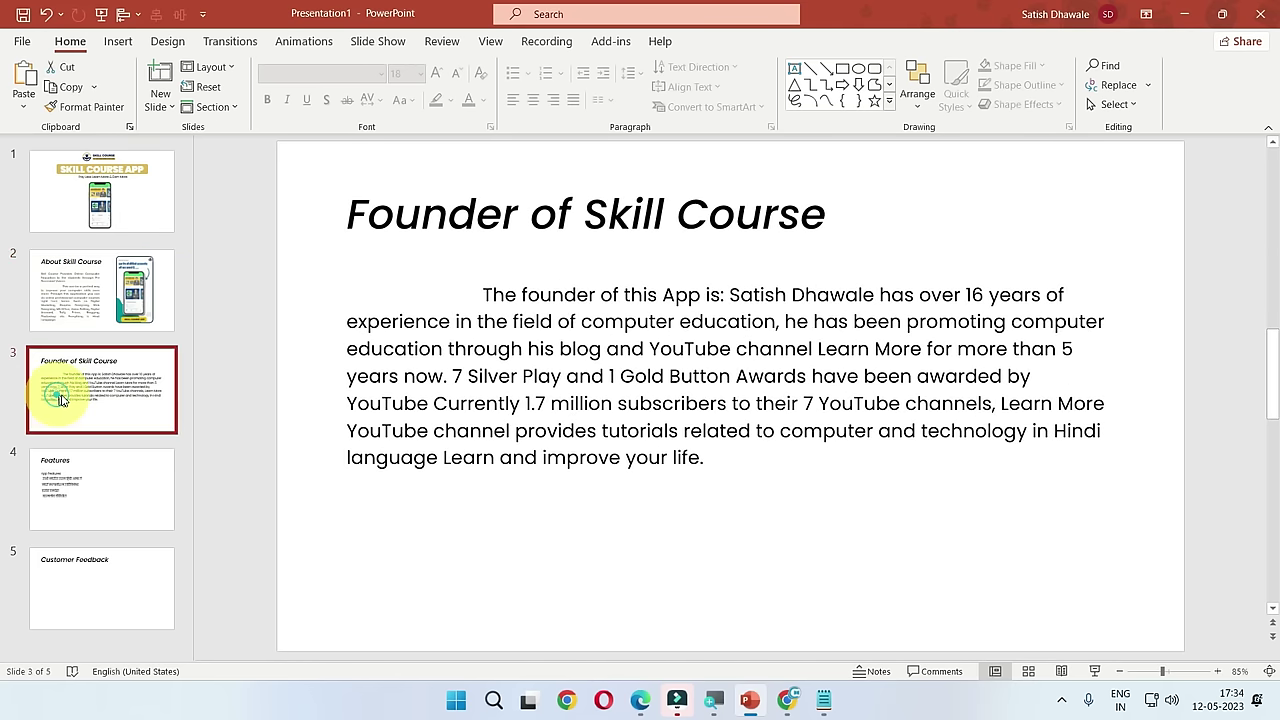
{"action": "left_click", "coordinate": [602, 378]}
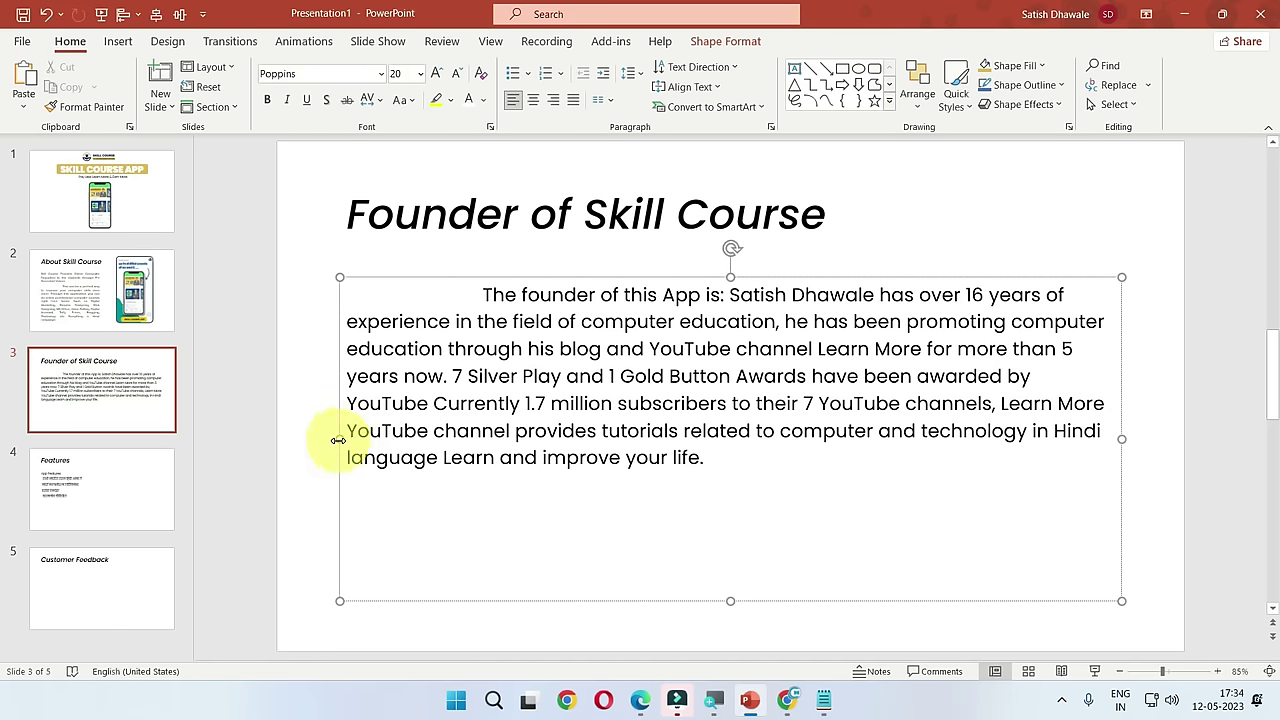
{"action": "mouse_move", "coordinate": [338, 440]}
{"action": "left_mouse_down"}
{"action": "mouse_move", "coordinate": [732, 417]}
{"action": "mouse_move", "coordinate": [712, 420]}
{"action": "left_mouse_up"}
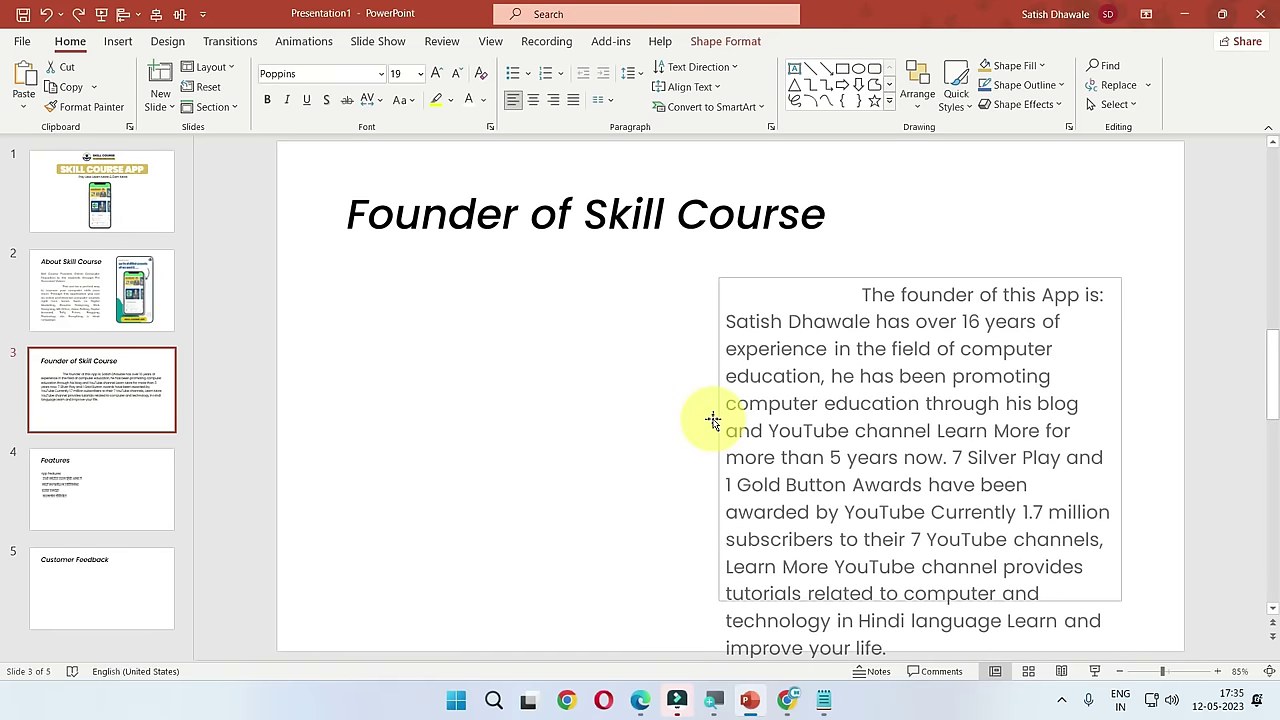
{"action": "left_click_drag", "start_coordinate": [874, 280], "coordinate": [898, 281]}
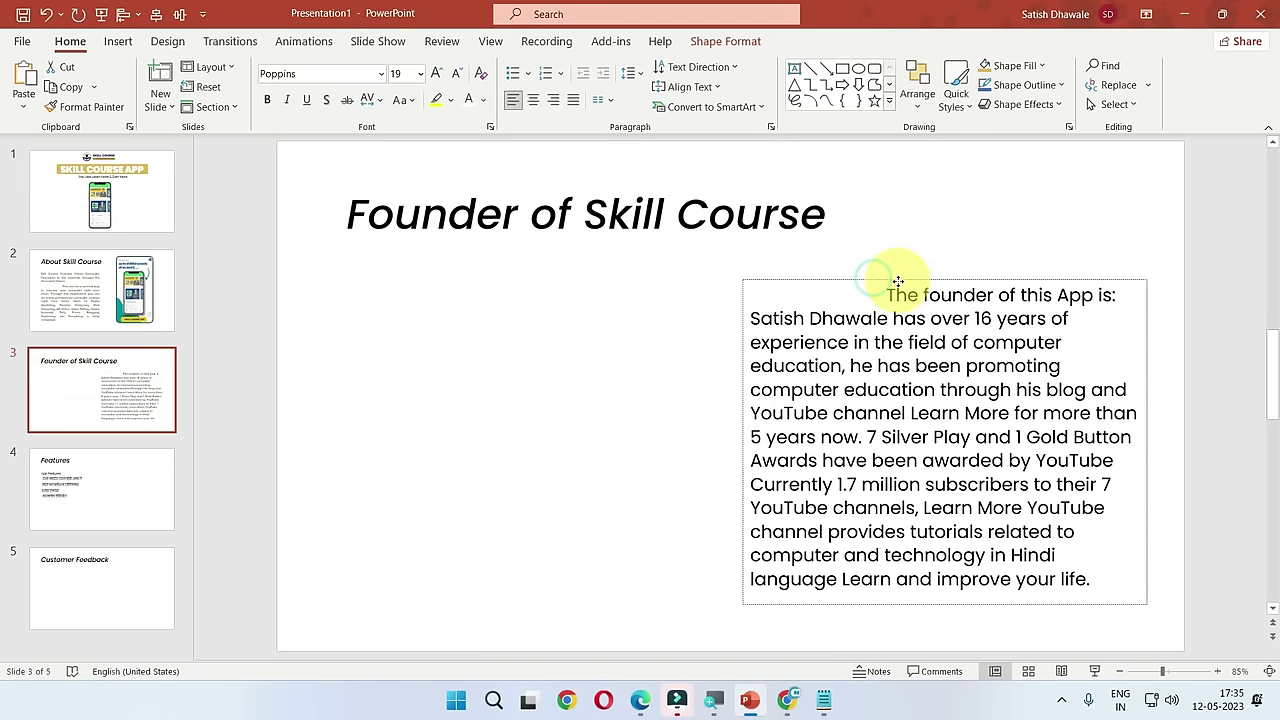
{"action": "triple_click", "coordinate": [900, 344]}
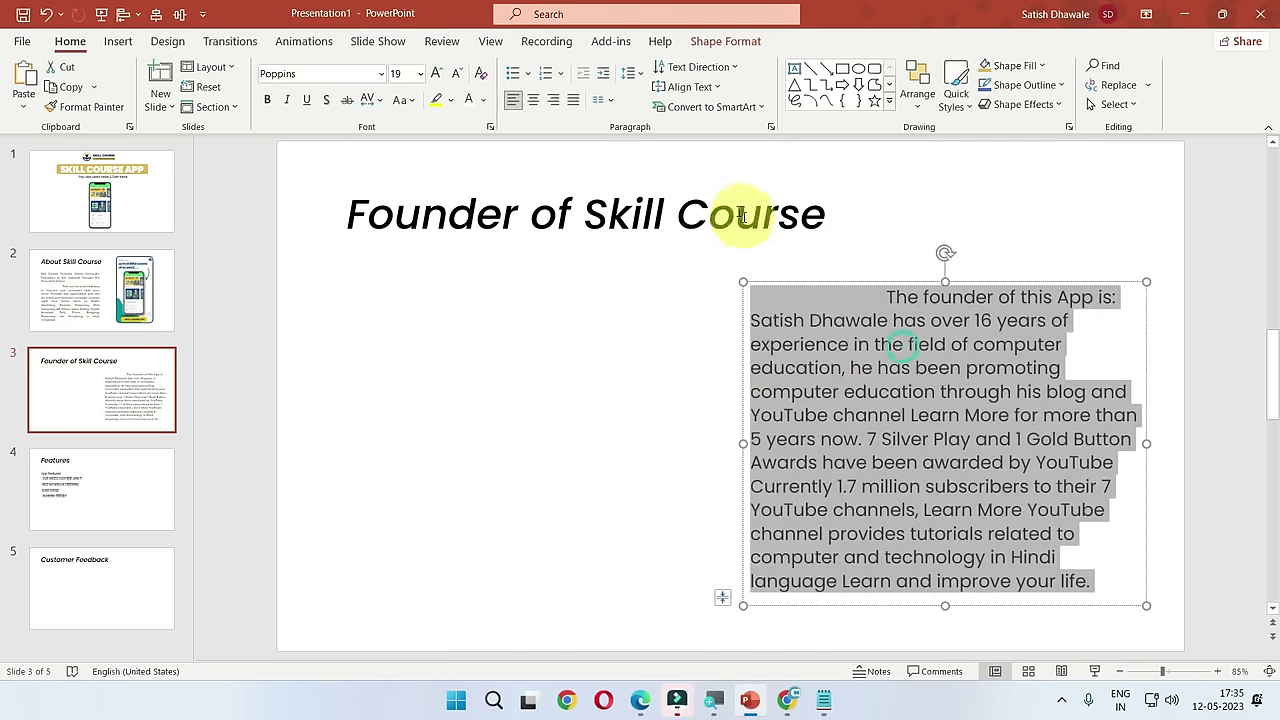
{"action": "left_click", "coordinate": [574, 101]}
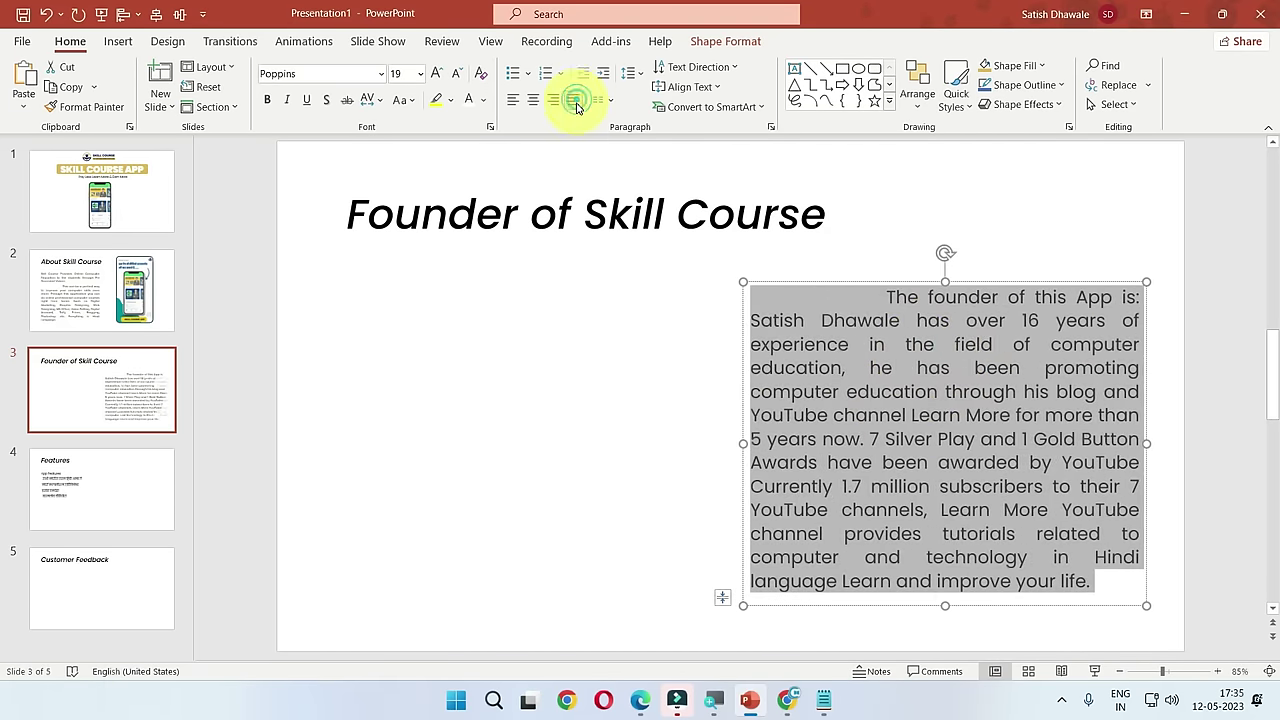
{"action": "left_click", "coordinate": [973, 369]}
{"action": "left_click_drag", "start_coordinate": [945, 603], "coordinate": [945, 630]}
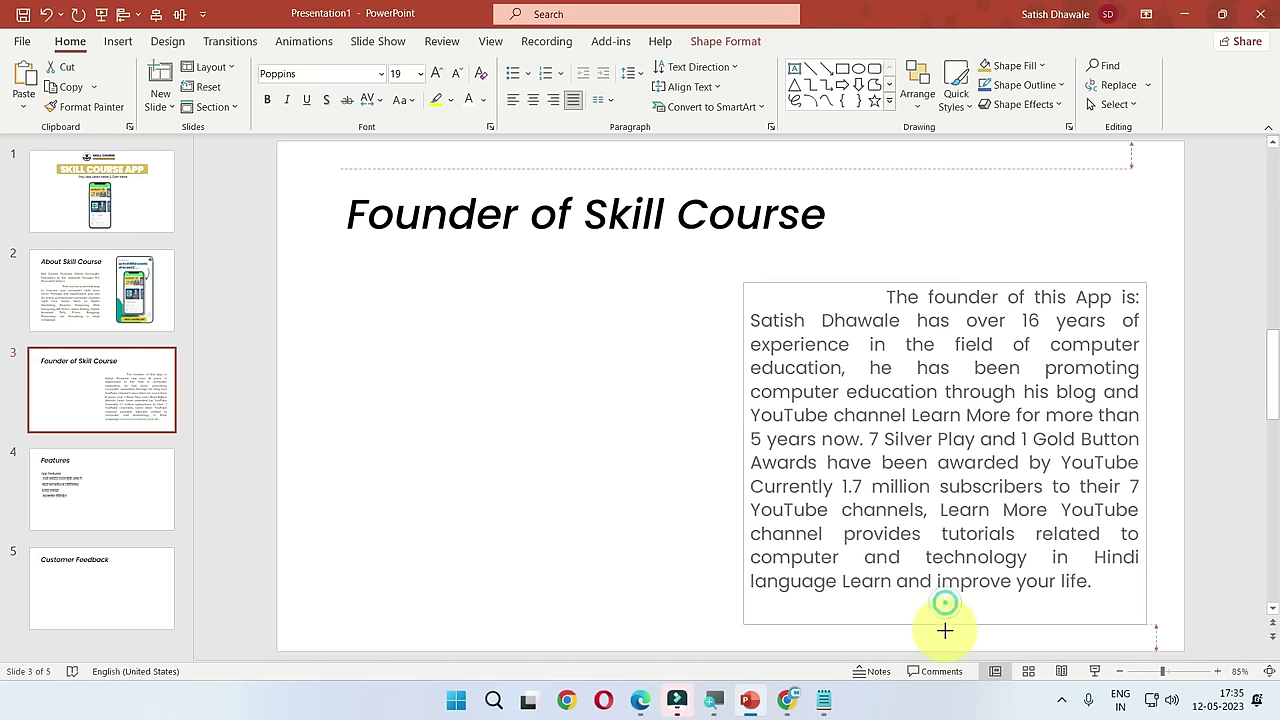
Step: Narrow the Founder of Skill Course title and move it right above the paragraph
{"action": "left_click", "coordinate": [588, 208]}
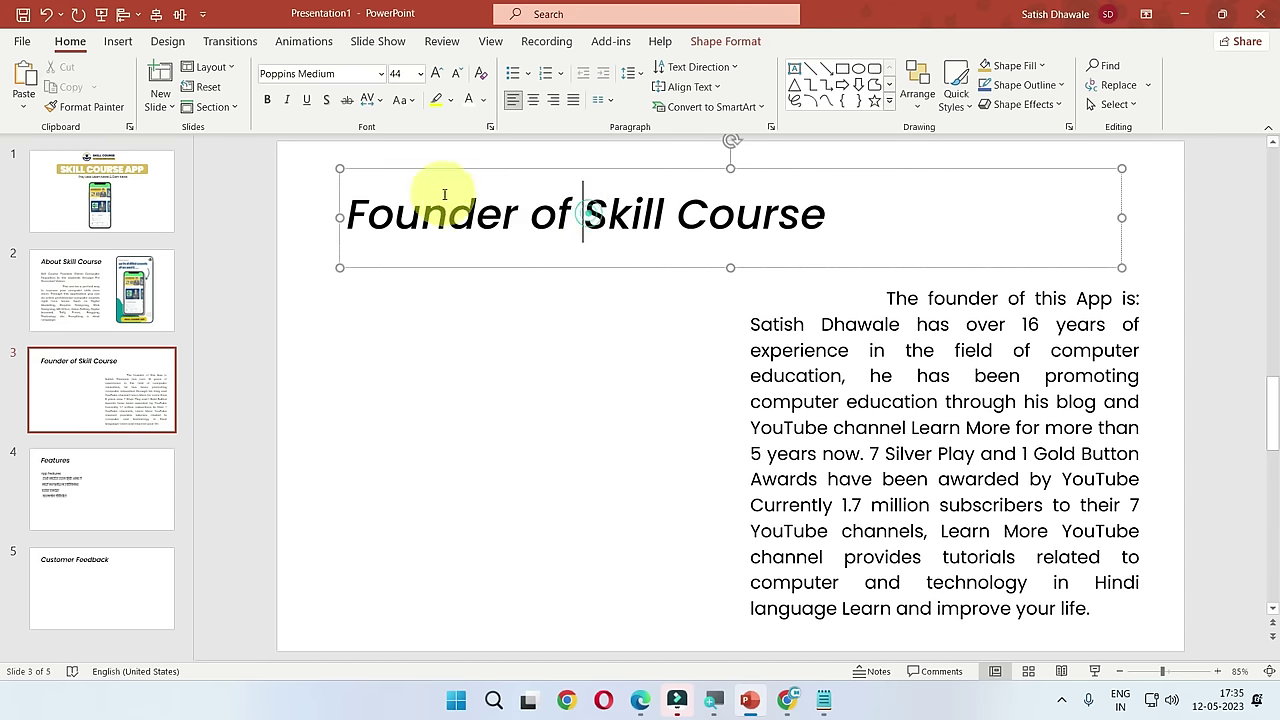
{"action": "mouse_move", "coordinate": [339, 216]}
{"action": "left_mouse_down"}
{"action": "mouse_move", "coordinate": [660, 217]}
{"action": "mouse_move", "coordinate": [600, 214]}
{"action": "mouse_move", "coordinate": [612, 217]}
{"action": "left_mouse_up"}
{"action": "left_click", "coordinate": [512, 373]}
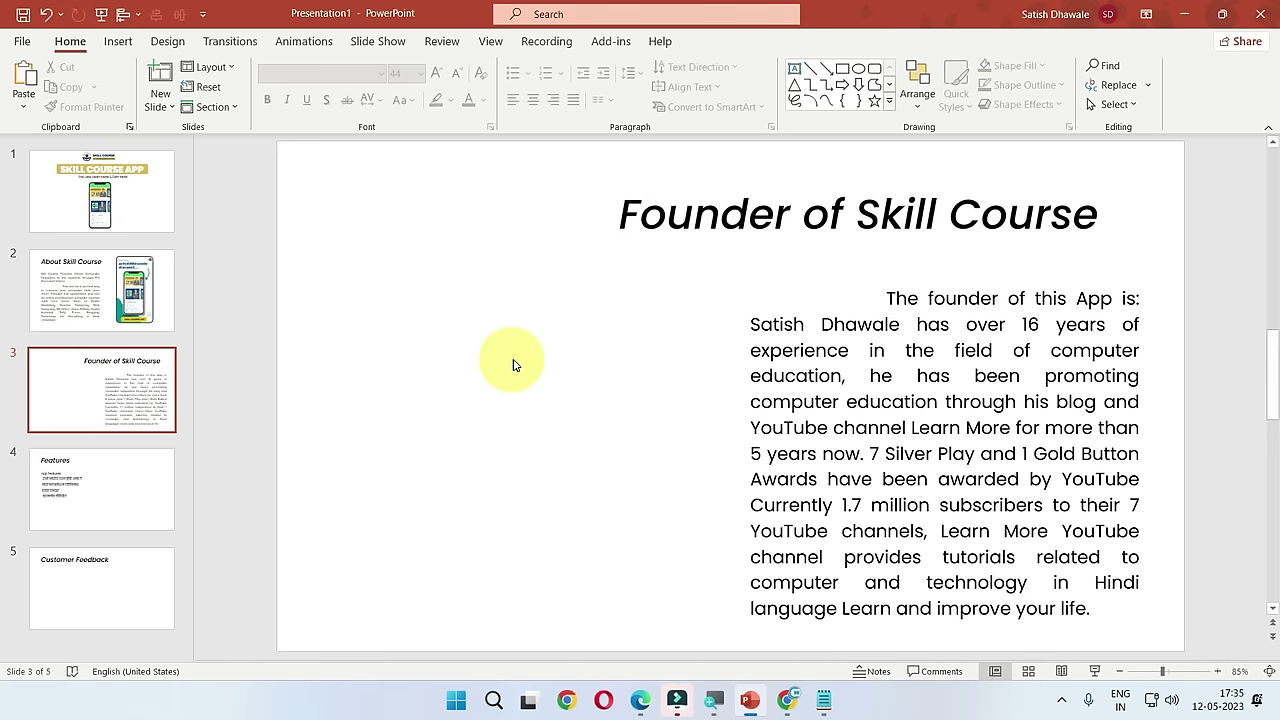
{"action": "left_click_drag", "start_coordinate": [774, 266], "coordinate": [816, 280]}
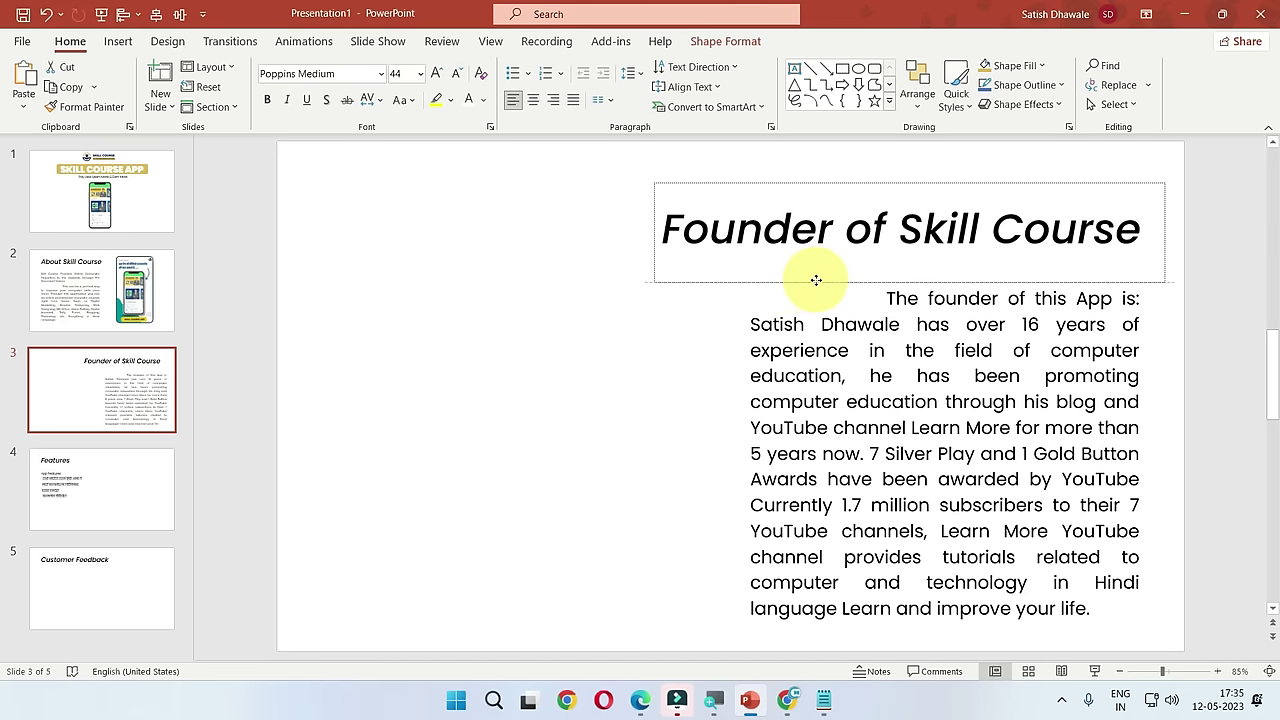
{"action": "left_click", "coordinate": [562, 396]}
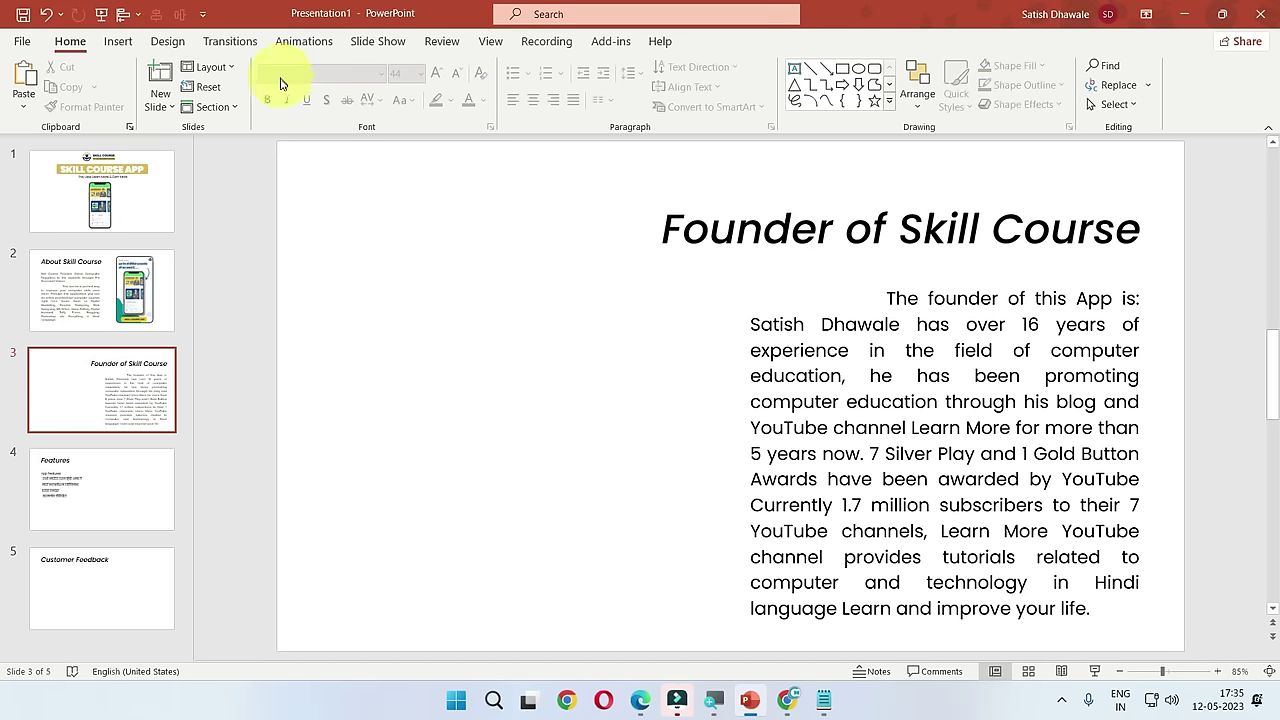
{"action": "left_click", "coordinate": [118, 41]}
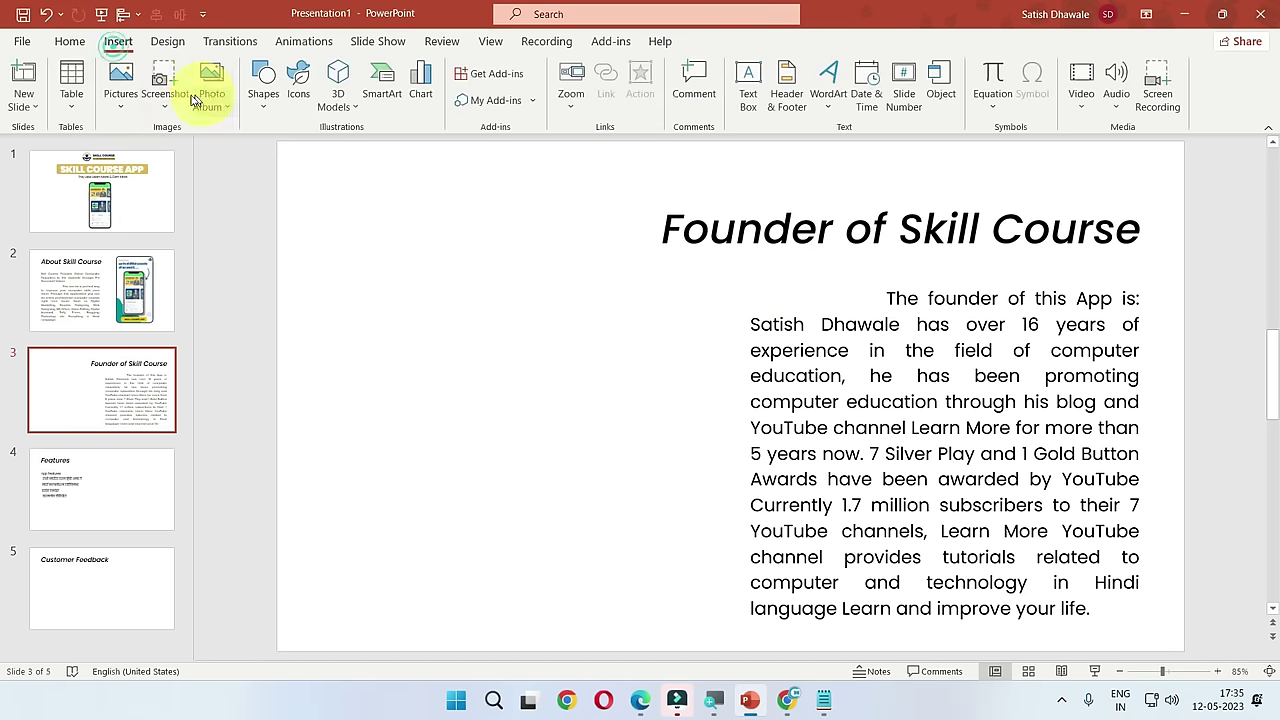
Step: Insert the 4.jpg awards picture beside the text, then remove it
{"action": "left_click", "coordinate": [120, 82]}
{"action": "left_click", "coordinate": [160, 156]}
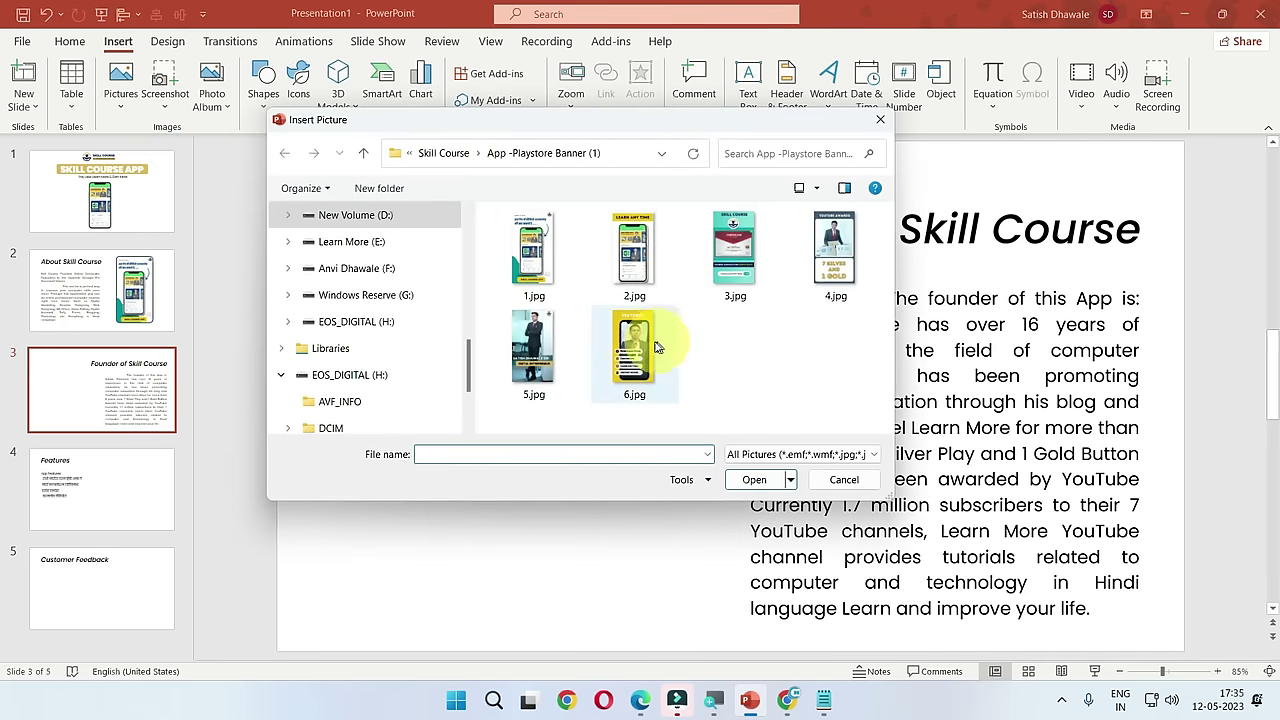
{"action": "left_click", "coordinate": [528, 345]}
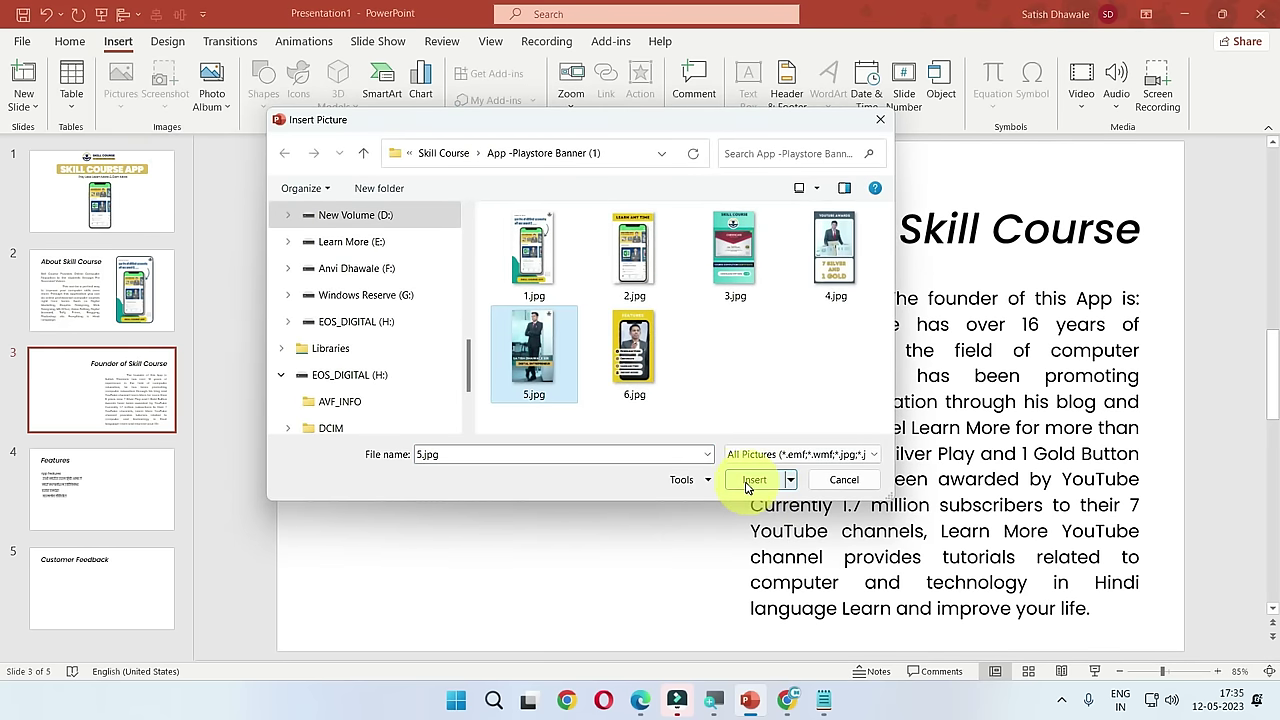
{"action": "left_click", "coordinate": [824, 268]}
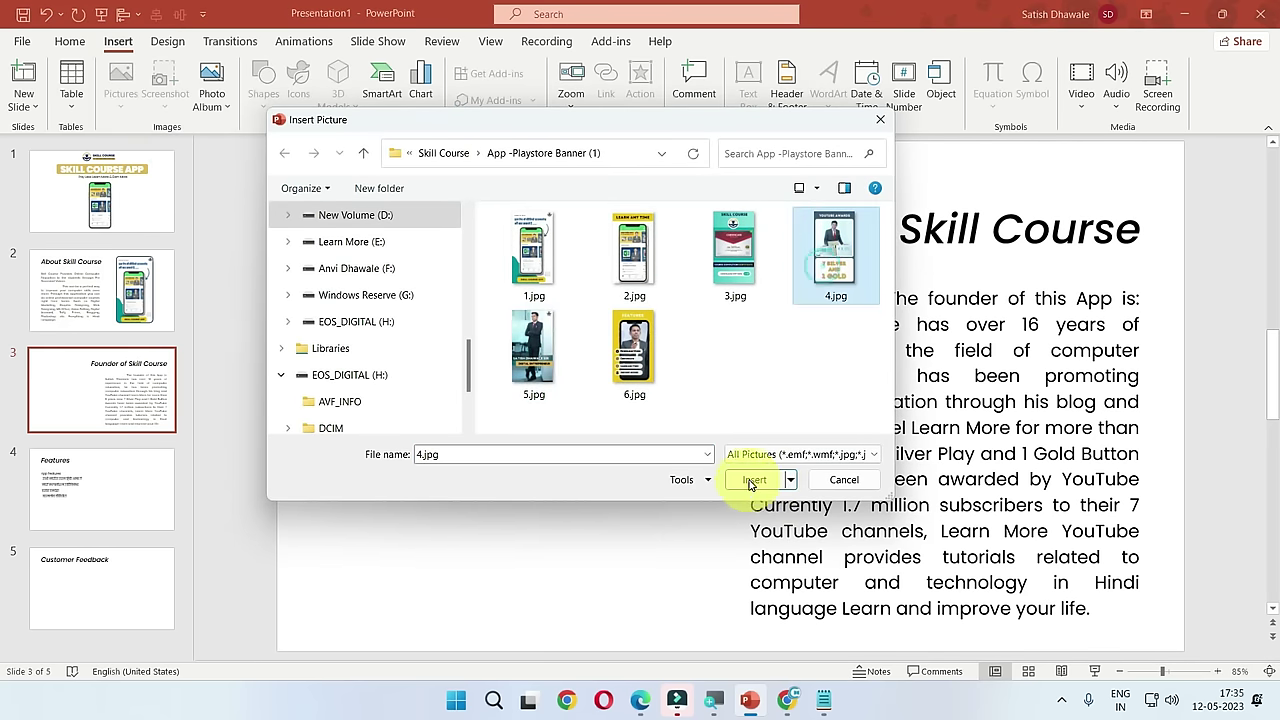
{"action": "left_click", "coordinate": [752, 481]}
{"action": "left_click_drag", "start_coordinate": [745, 485], "coordinate": [520, 465]}
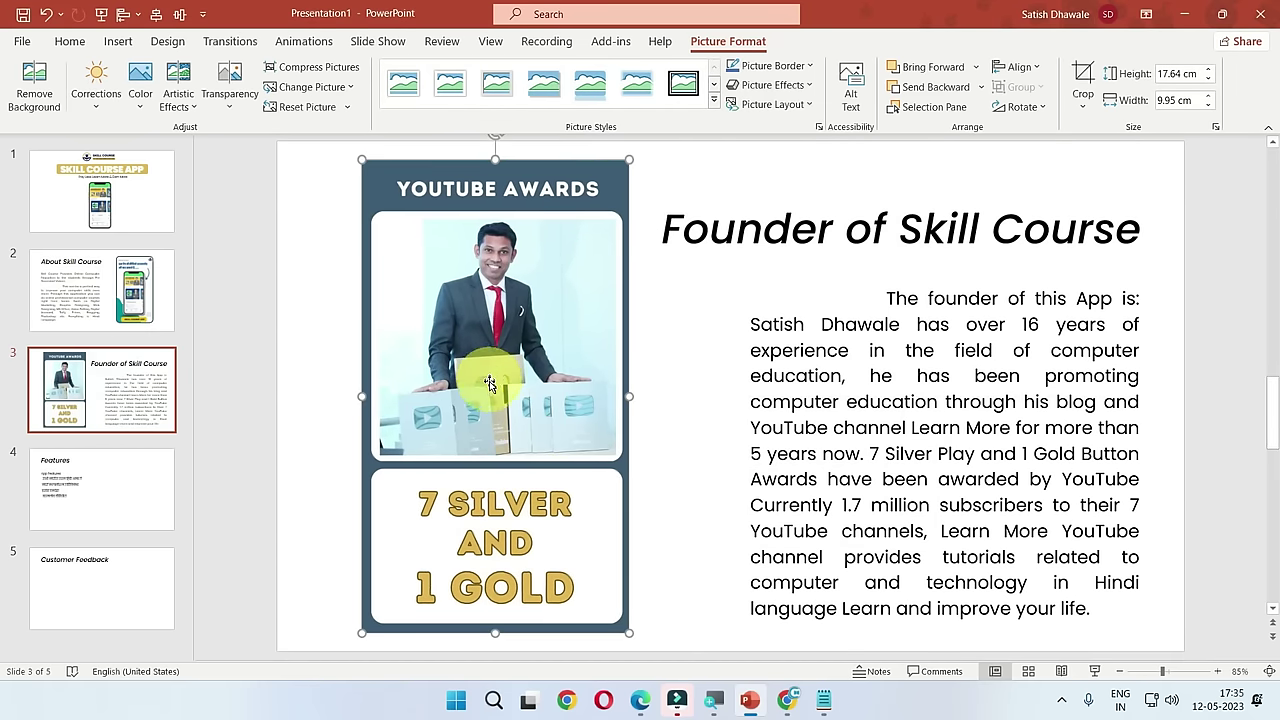
{"action": "key", "text": "Delete"}
Step: Copy slide 2's rounded phone picture frame onto slide 3, left of the paragraph
{"action": "left_click", "coordinate": [157, 309]}
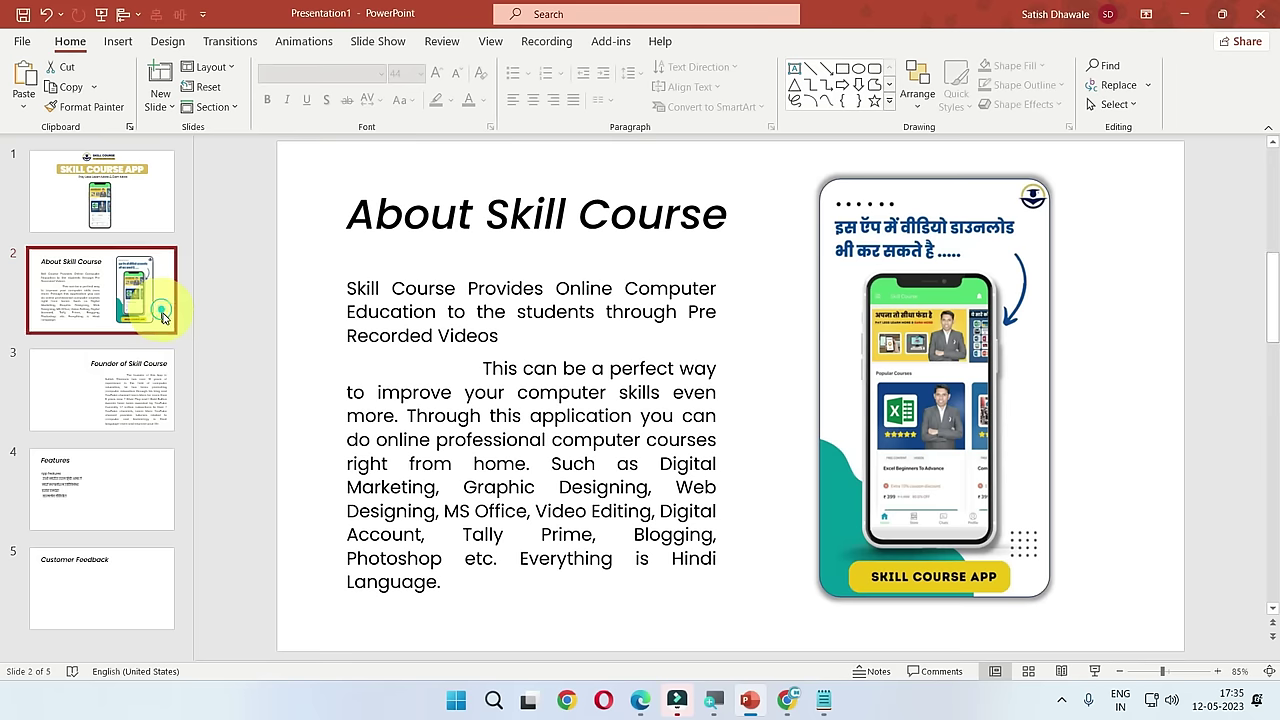
{"action": "left_click", "coordinate": [1010, 373]}
{"action": "key", "text": "ctrl+c"}
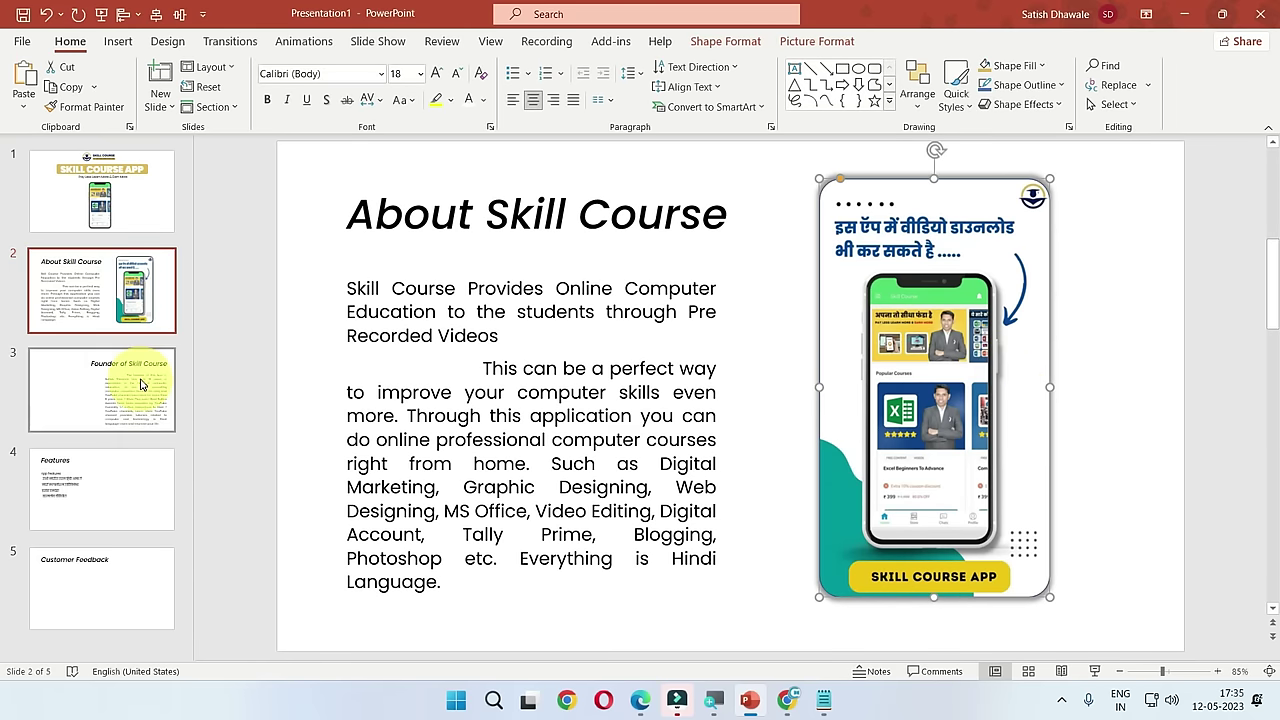
{"action": "left_click", "coordinate": [145, 385]}
{"action": "key", "text": "ctrl+v"}
{"action": "mouse_move", "coordinate": [825, 388]}
{"action": "left_mouse_down"}
{"action": "mouse_move", "coordinate": [525, 377]}
{"action": "mouse_move", "coordinate": [395, 388]}
{"action": "left_mouse_up"}
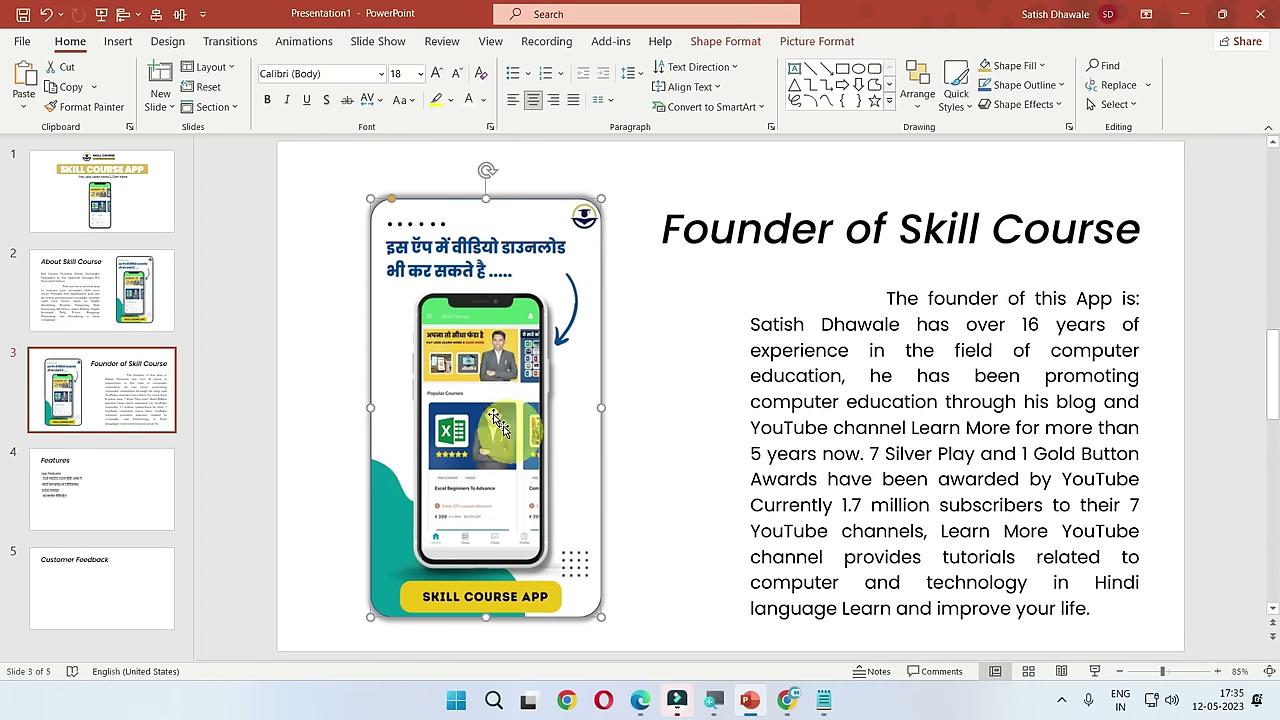
Step: Refill the pasted frame with the 5.jpg founder portrait
{"action": "left_click", "coordinate": [734, 43]}
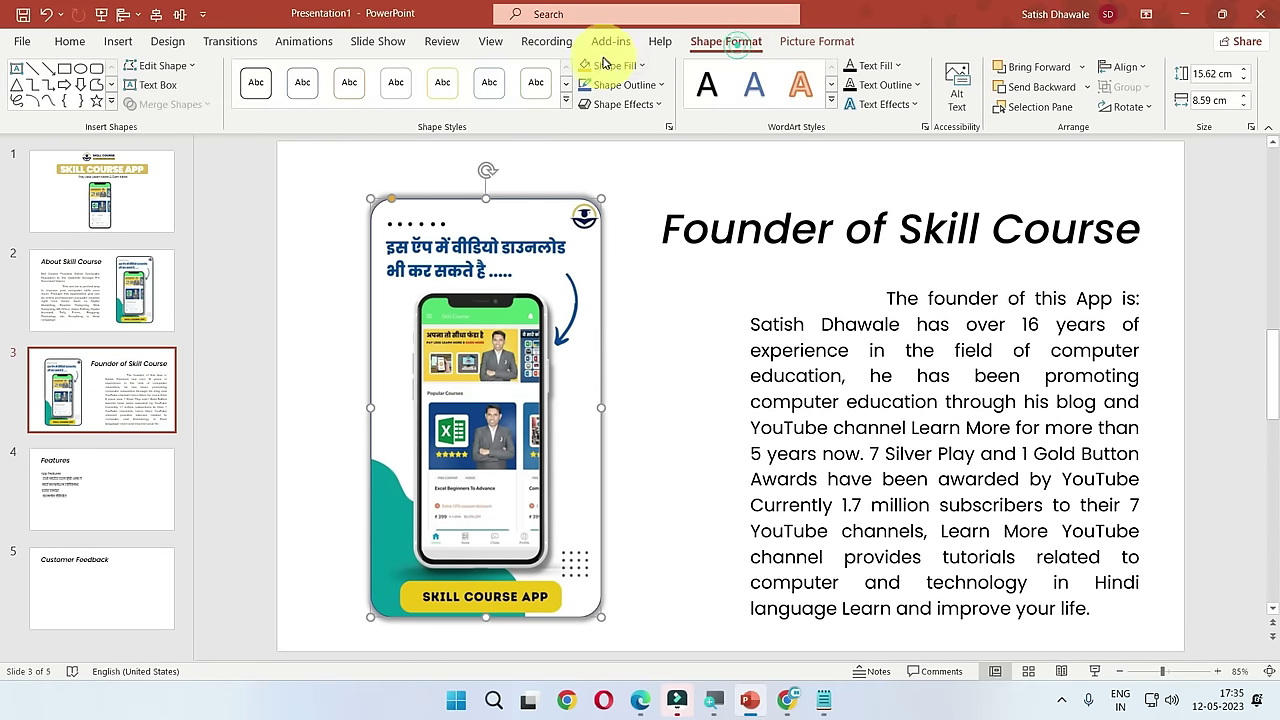
{"action": "left_click", "coordinate": [610, 65]}
{"action": "left_click", "coordinate": [624, 368]}
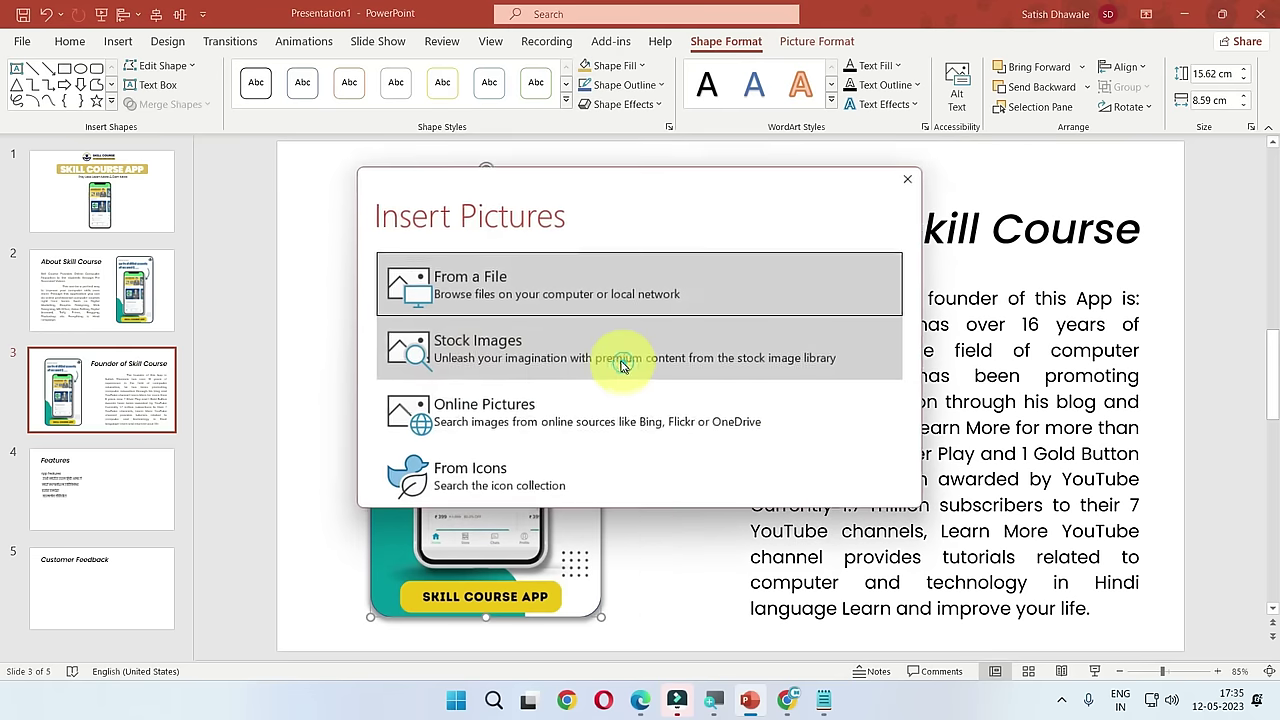
{"action": "left_click", "coordinate": [523, 297]}
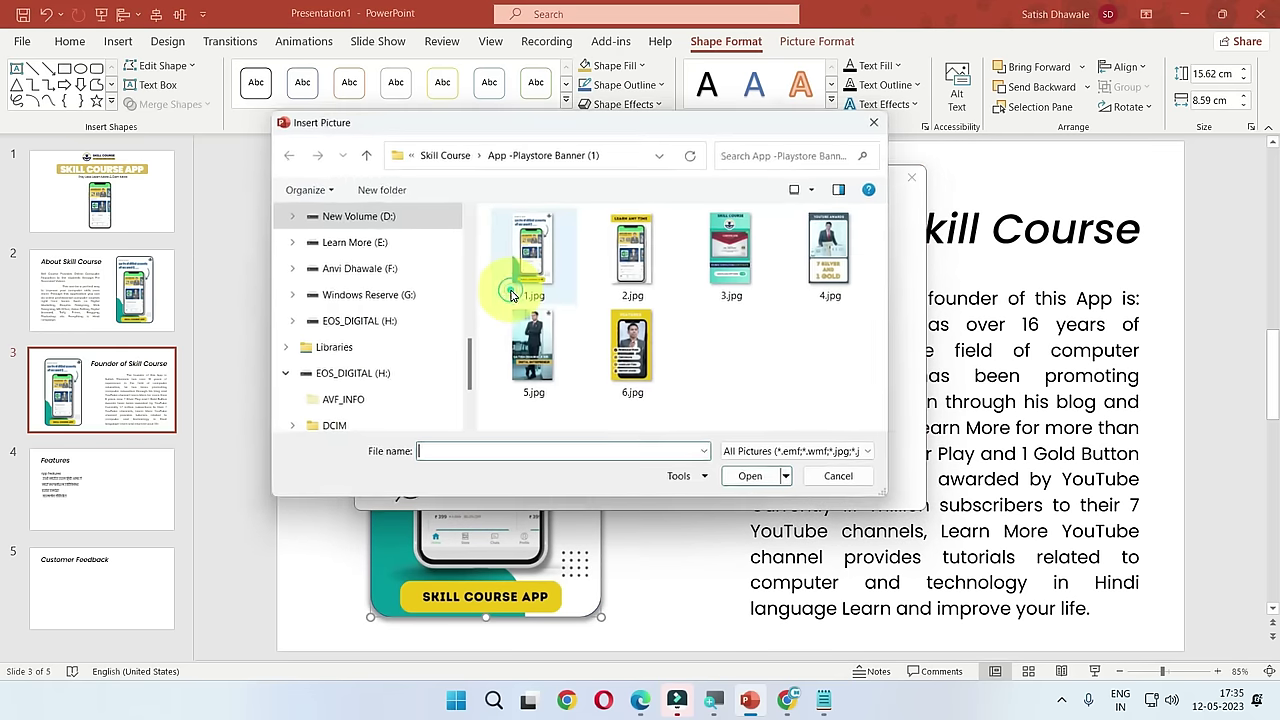
{"action": "left_click", "coordinate": [543, 346]}
{"action": "double_click", "coordinate": [541, 343]}
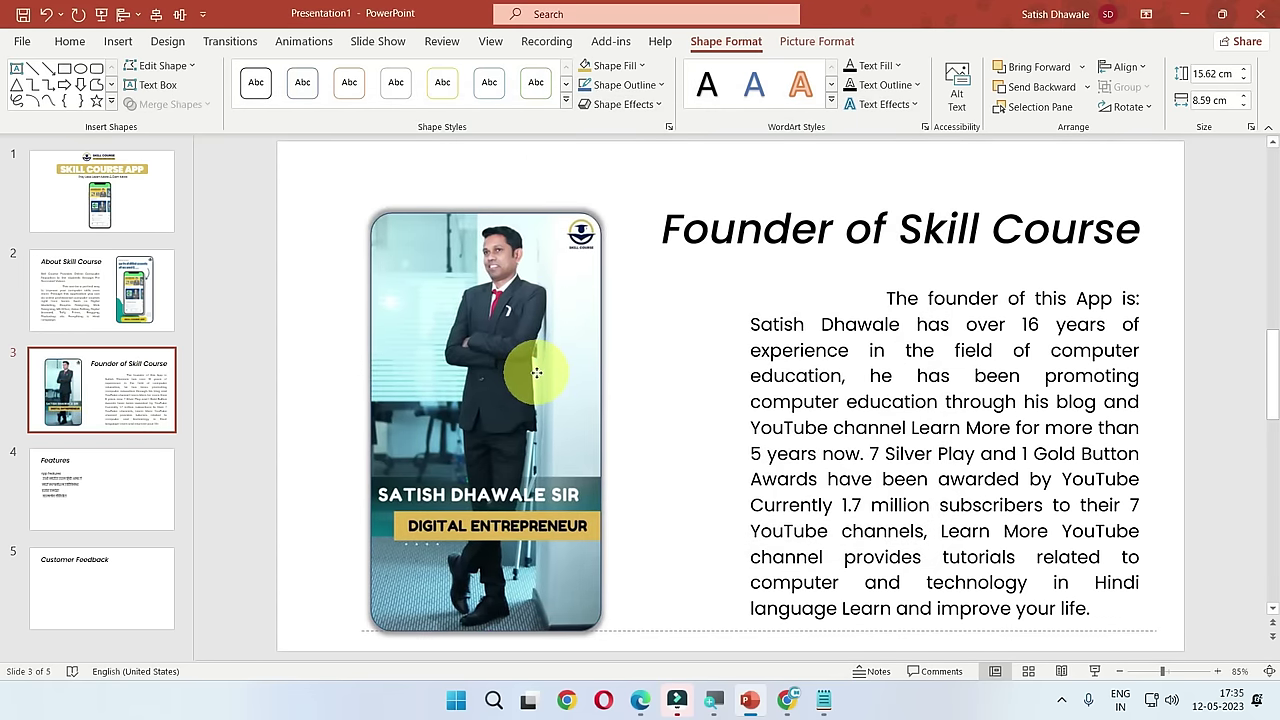
{"action": "left_click", "coordinate": [536, 359]}
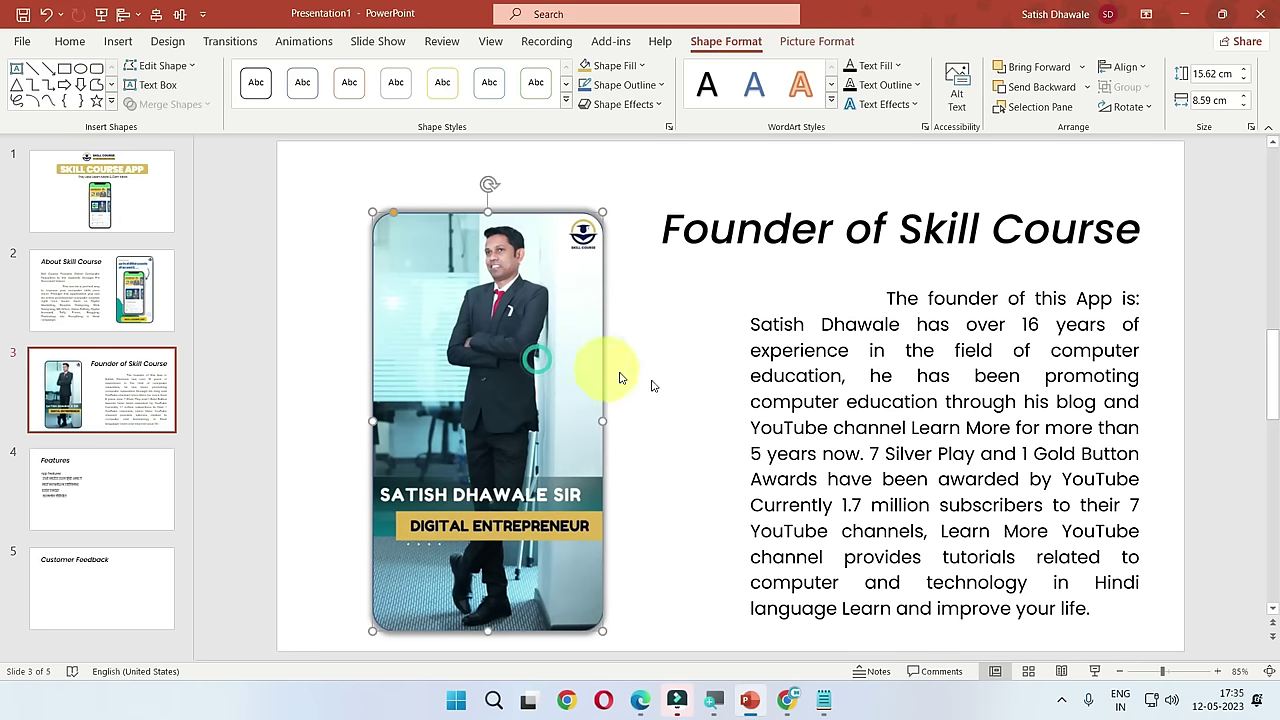
{"action": "left_click", "coordinate": [658, 383]}
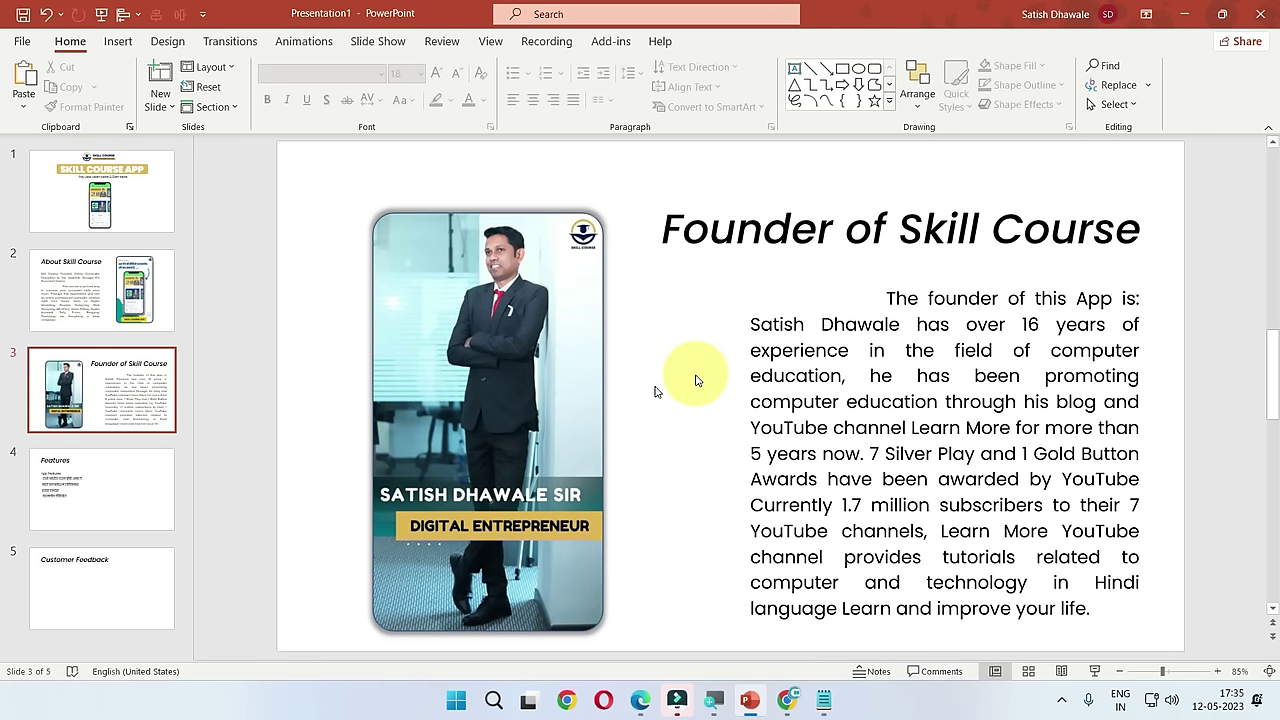
Step: Narrow slide 4's Hindi feature text box to the left half of the slide
{"action": "left_click", "coordinate": [131, 488]}
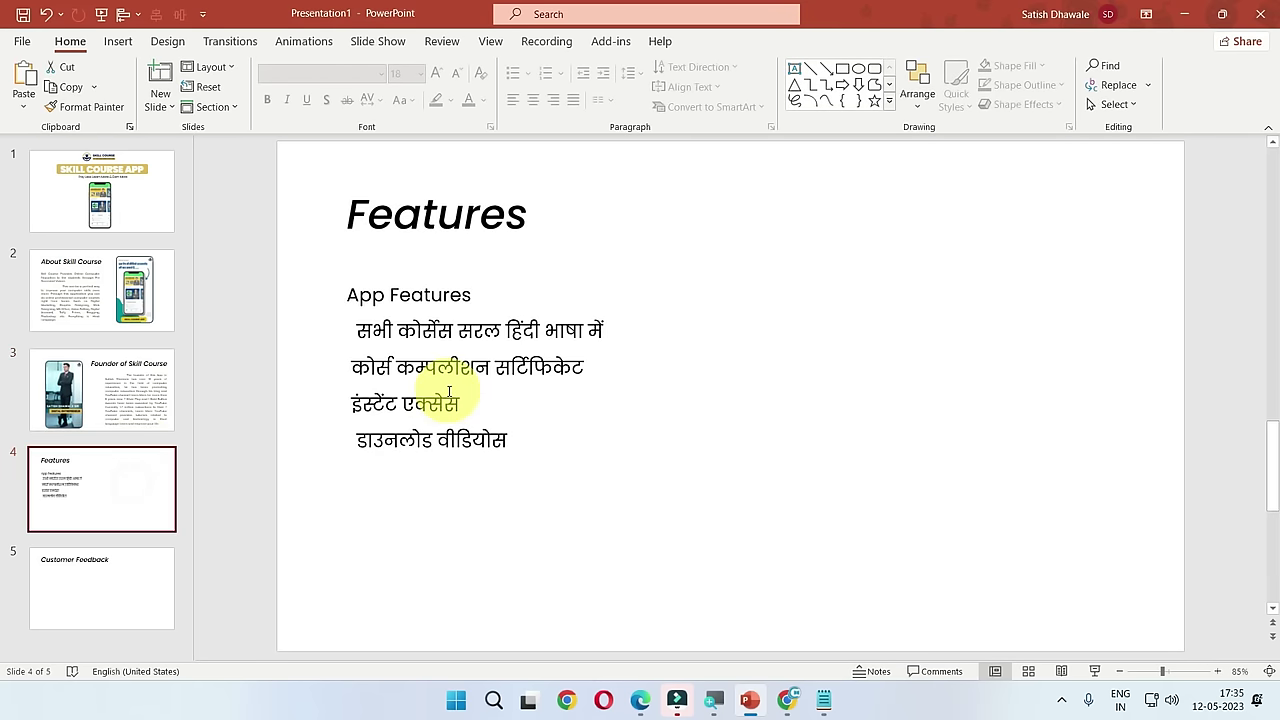
{"action": "left_click", "coordinate": [434, 399]}
{"action": "mouse_move", "coordinate": [1123, 436]}
{"action": "left_mouse_down"}
{"action": "mouse_move", "coordinate": [604, 440]}
{"action": "mouse_move", "coordinate": [672, 438]}
{"action": "left_mouse_up"}
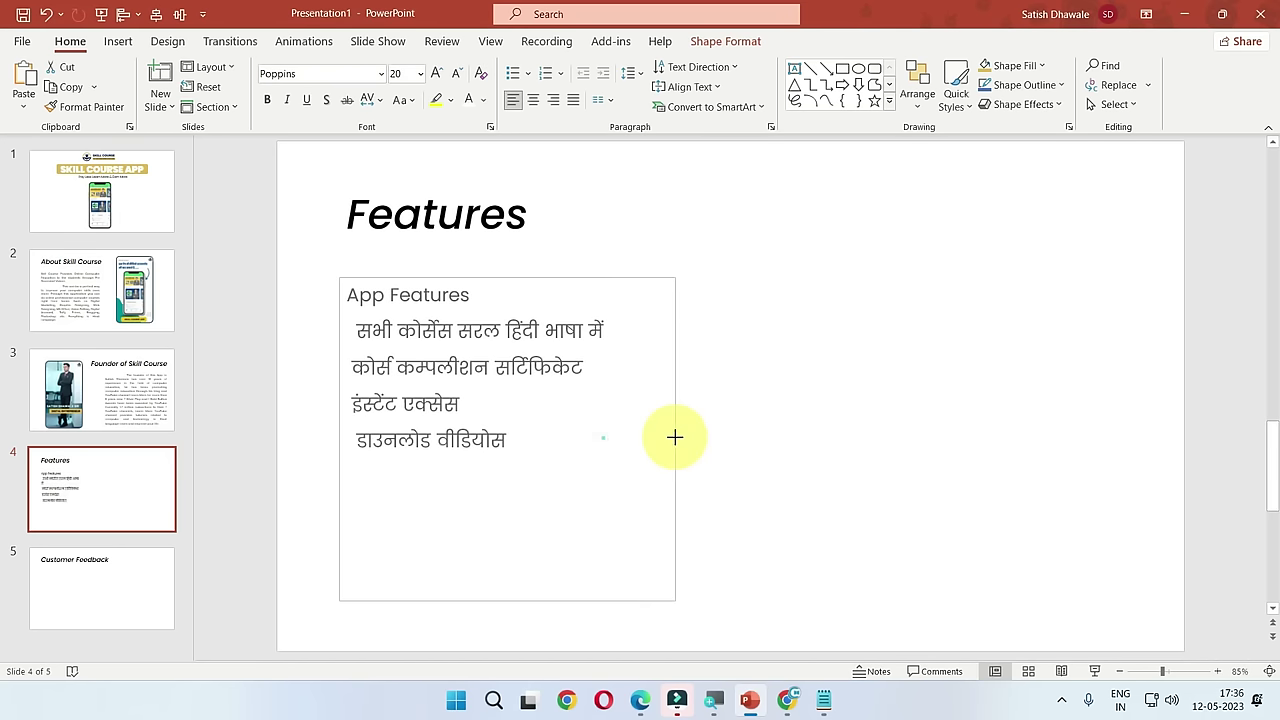
Step: Delete the feature text and the empty body placeholder
{"action": "key", "text": "Delete"}
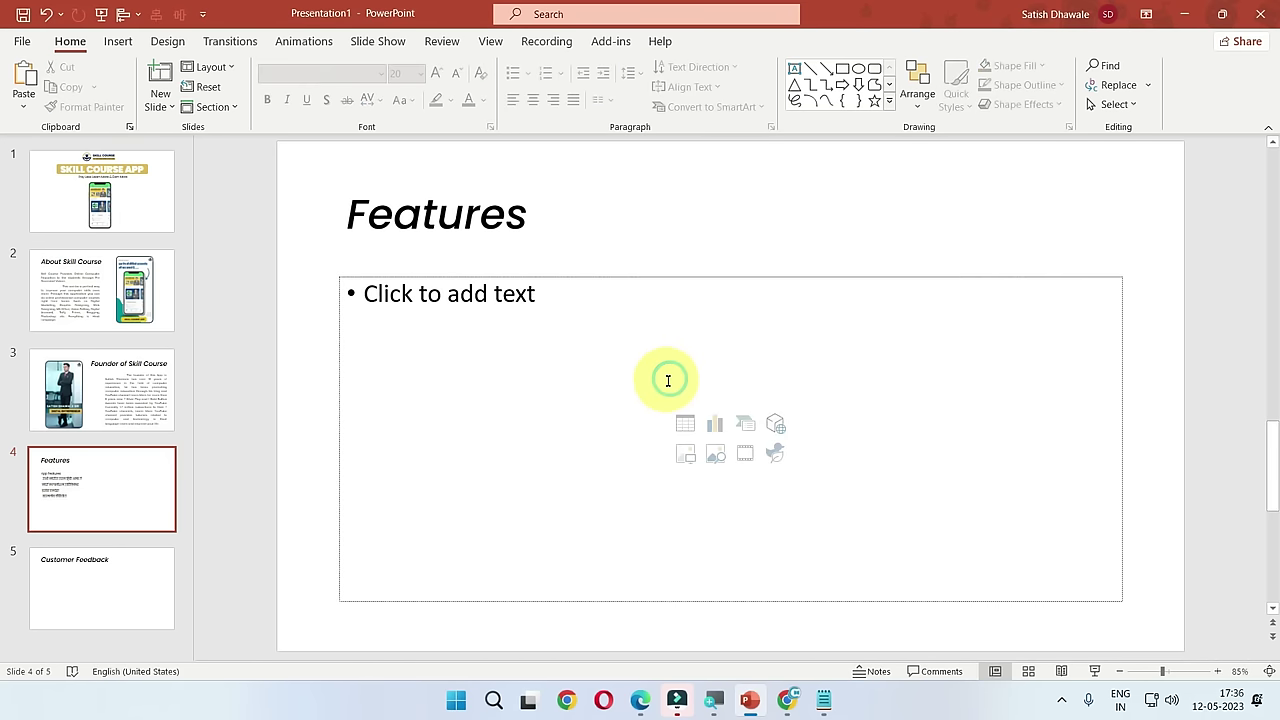
{"action": "left_click", "coordinate": [632, 281]}
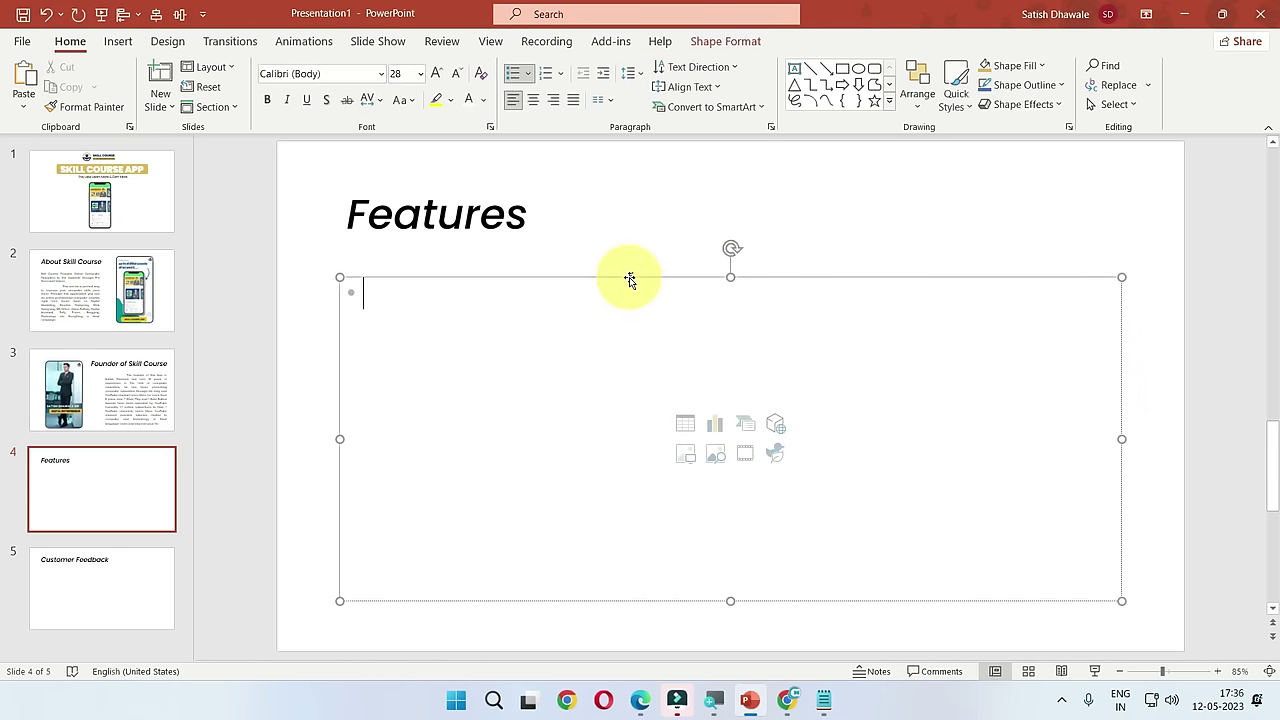
{"action": "left_click", "coordinate": [629, 276]}
{"action": "key", "text": "Delete"}
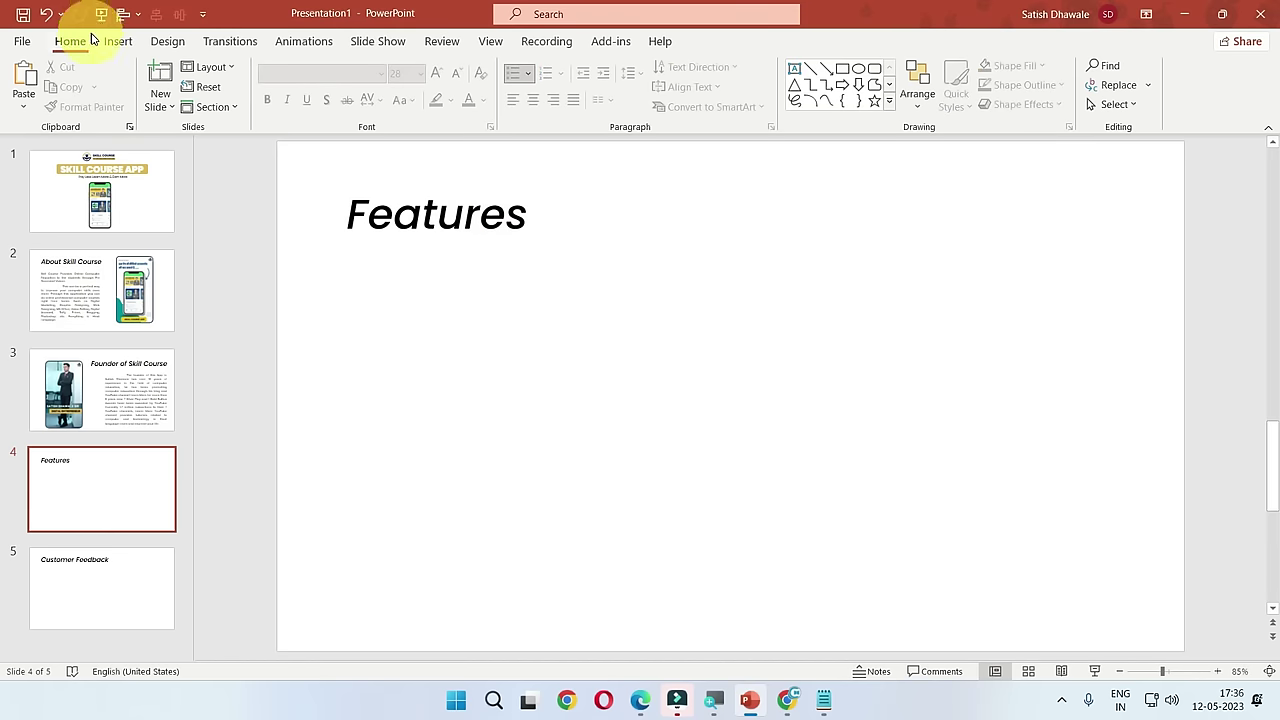
Step: Insert 6.jpg on slide 4's right side, then undo back to the Hindi feature text box
{"action": "left_click", "coordinate": [117, 41]}
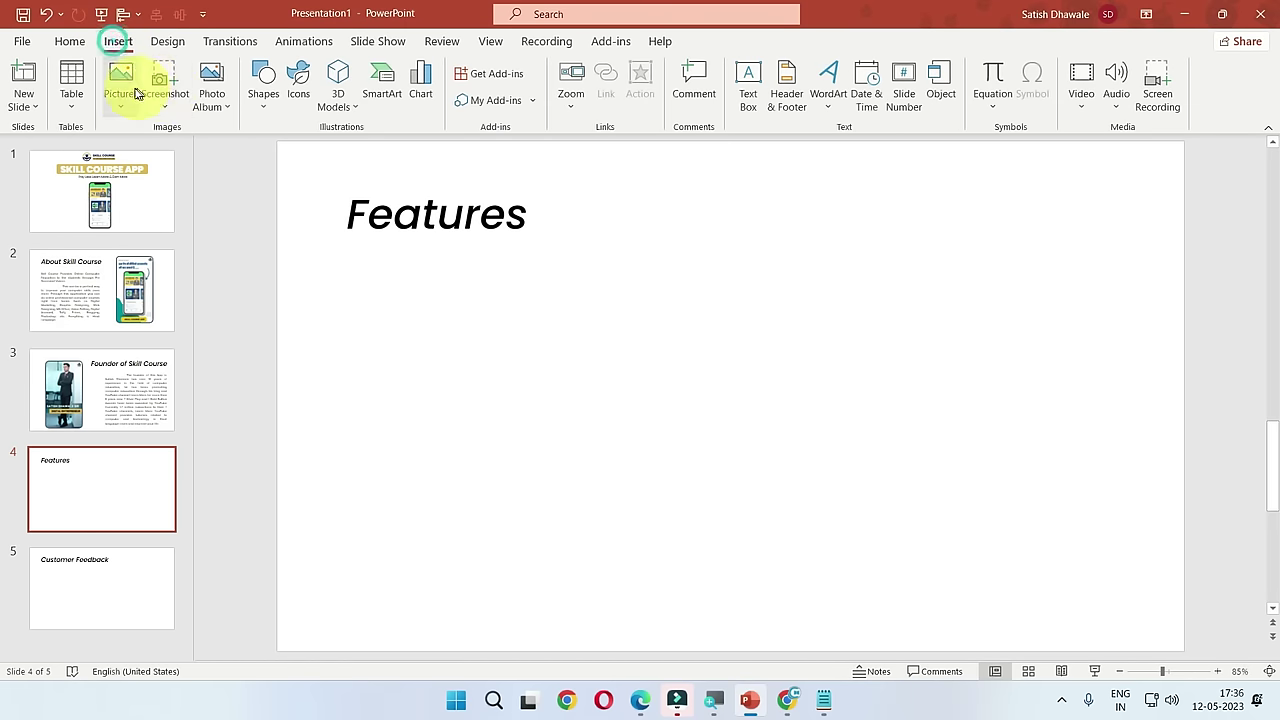
{"action": "left_click", "coordinate": [120, 105]}
{"action": "left_click", "coordinate": [138, 161]}
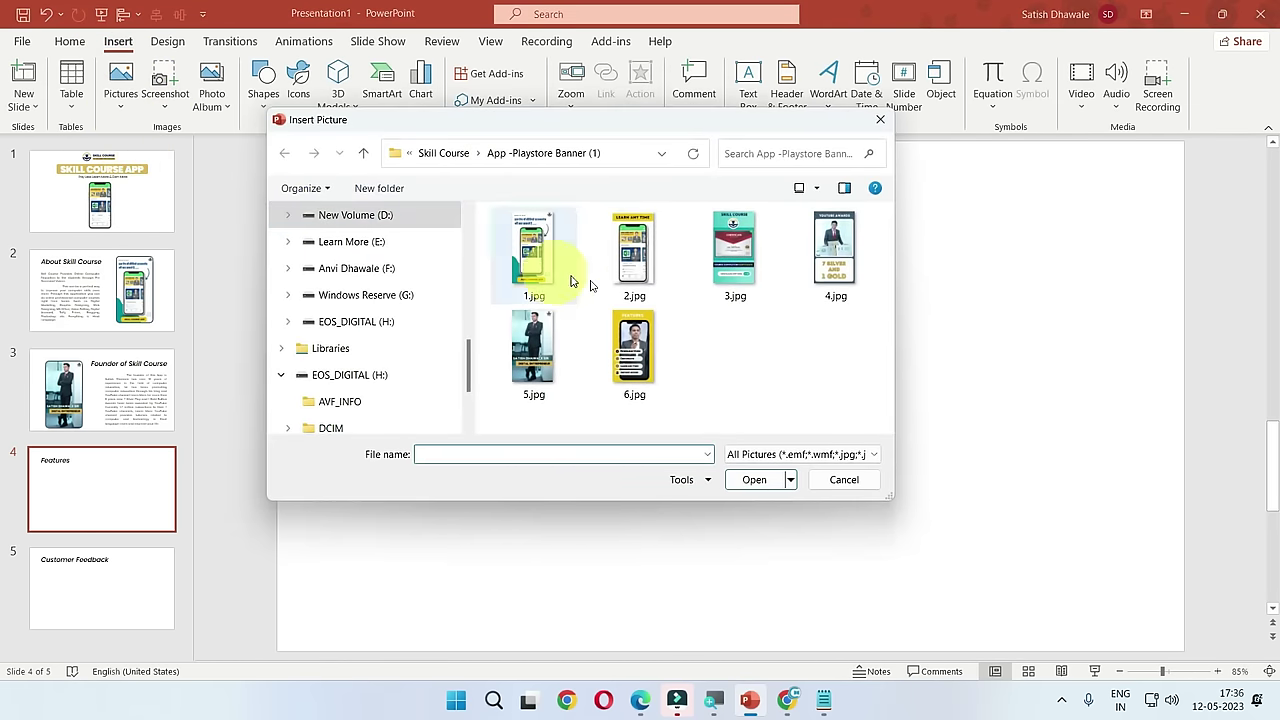
{"action": "left_click", "coordinate": [626, 345]}
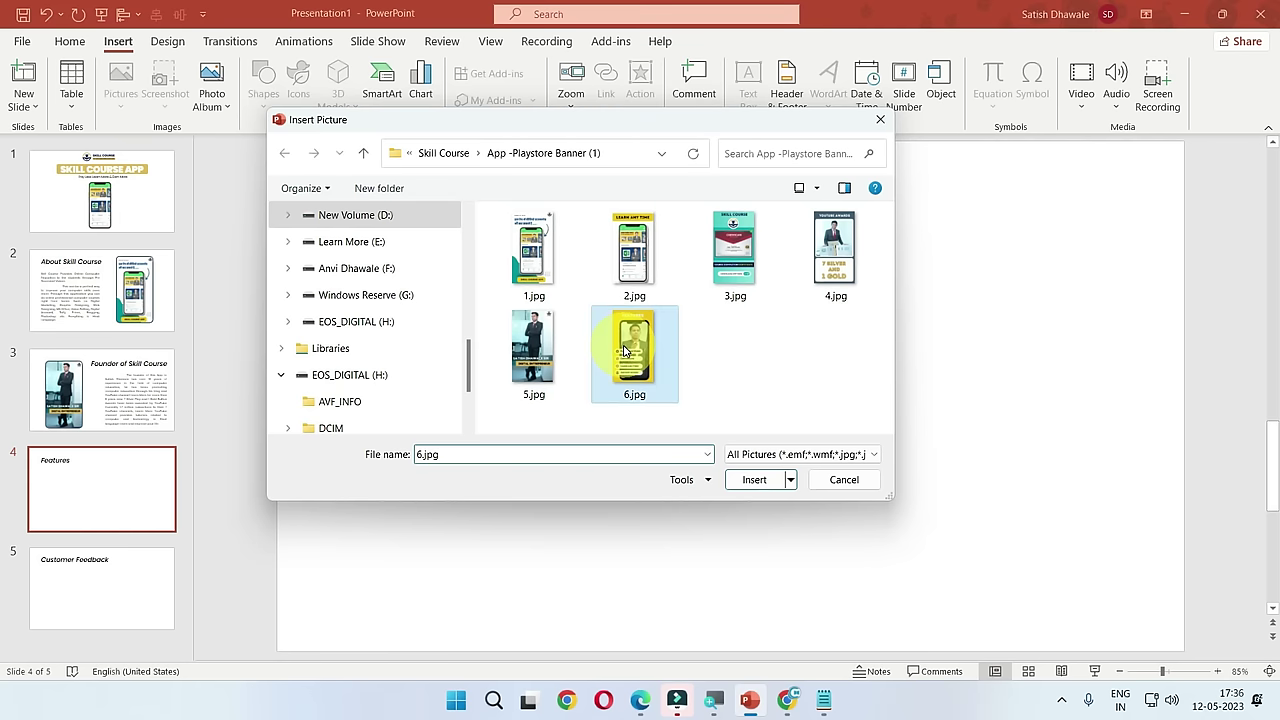
{"action": "left_click", "coordinate": [749, 484]}
{"action": "left_click_drag", "start_coordinate": [686, 423], "coordinate": [913, 390]}
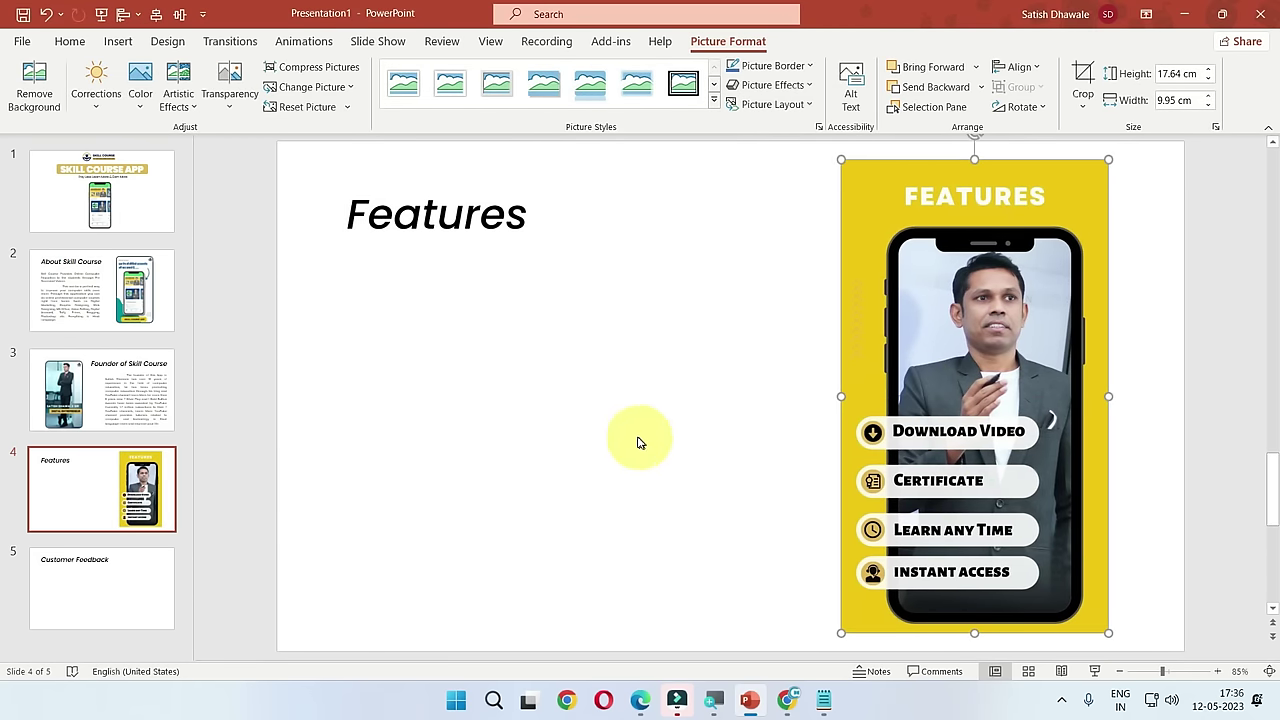
{"action": "key", "text": "ctrl+z"}
{"action": "key", "text": "ctrl+z"}
{"action": "key", "text": "ctrl+z"}
{"action": "key", "text": "ctrl+z"}
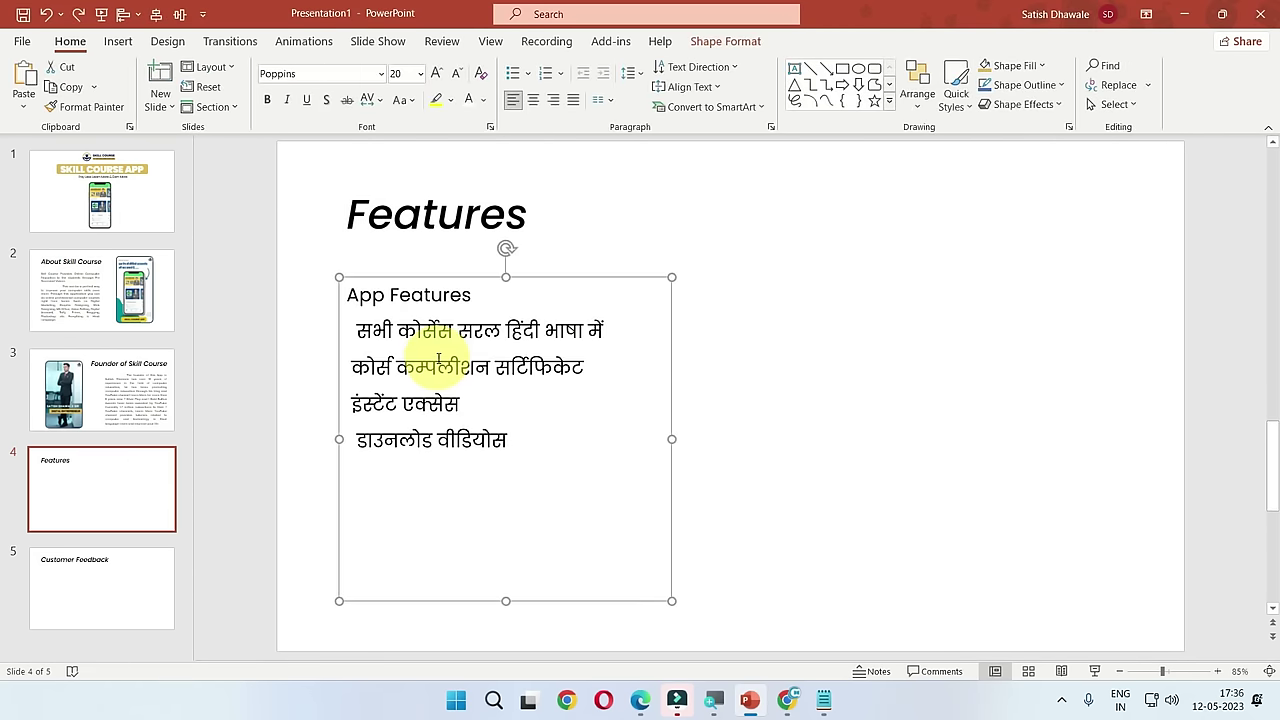
Step: Remove the App Features line and stray leading spaces, keeping each feature on its own line
{"action": "left_click", "coordinate": [437, 277]}
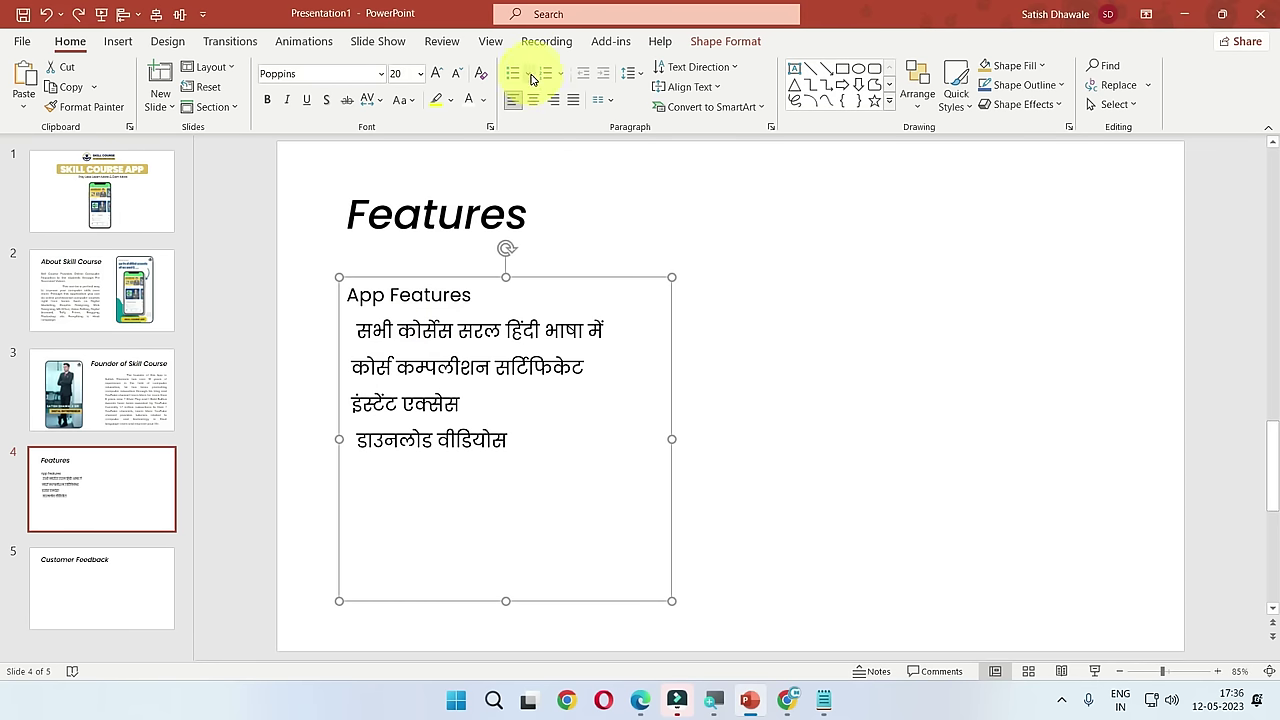
{"action": "left_click_drag", "start_coordinate": [491, 294], "coordinate": [346, 294]}
{"action": "key", "text": "Delete"}
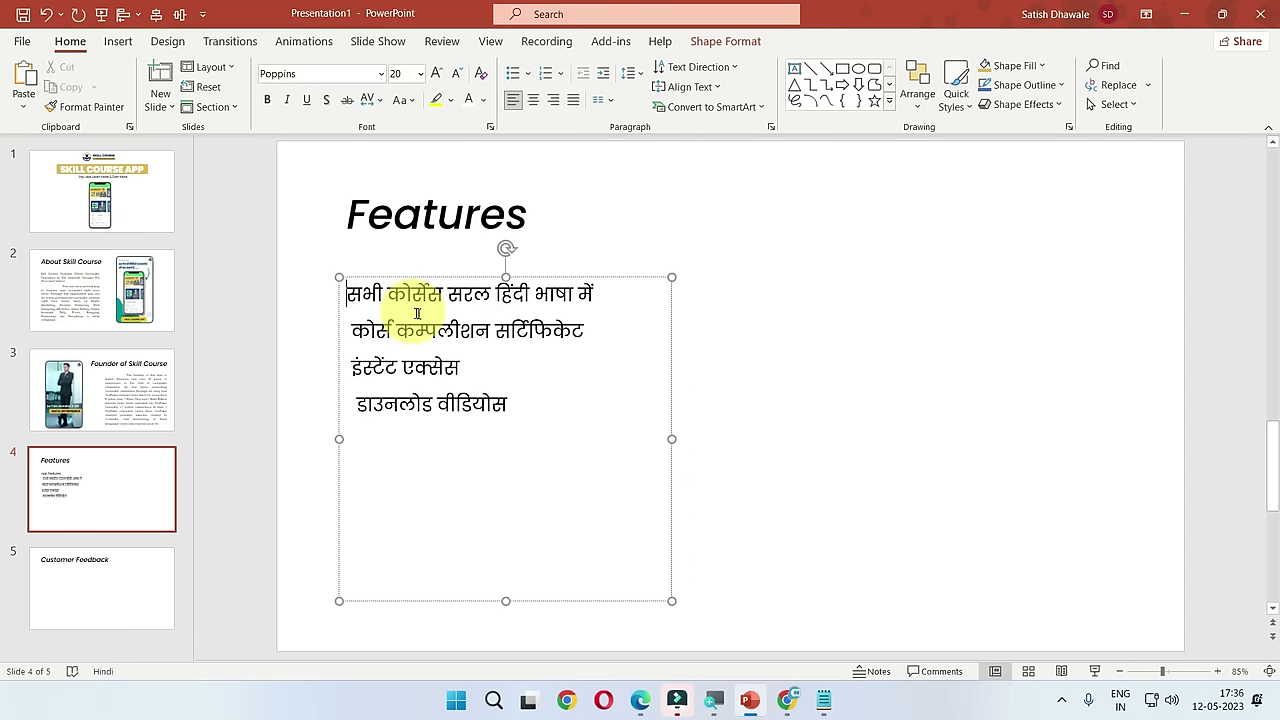
{"action": "key", "text": "BackSpace"}
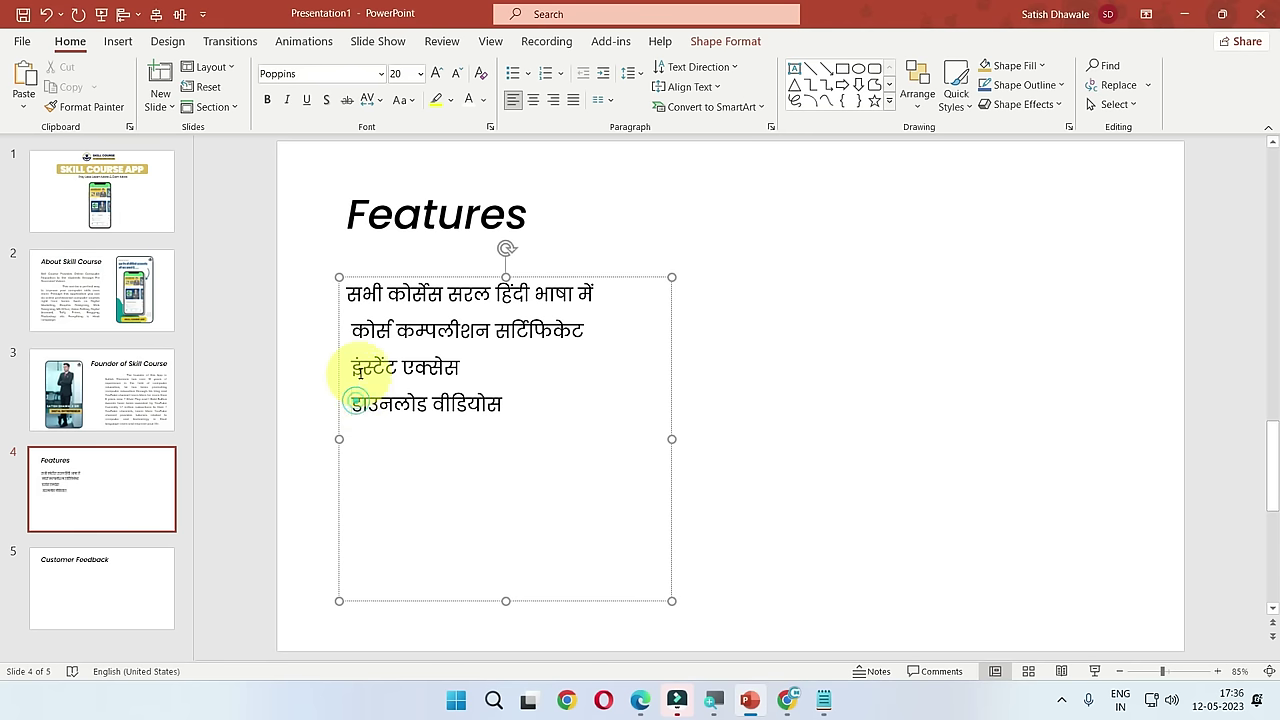
{"action": "left_click", "coordinate": [352, 368]}
{"action": "key", "text": "BackSpace"}
{"action": "key", "text": "BackSpace"}
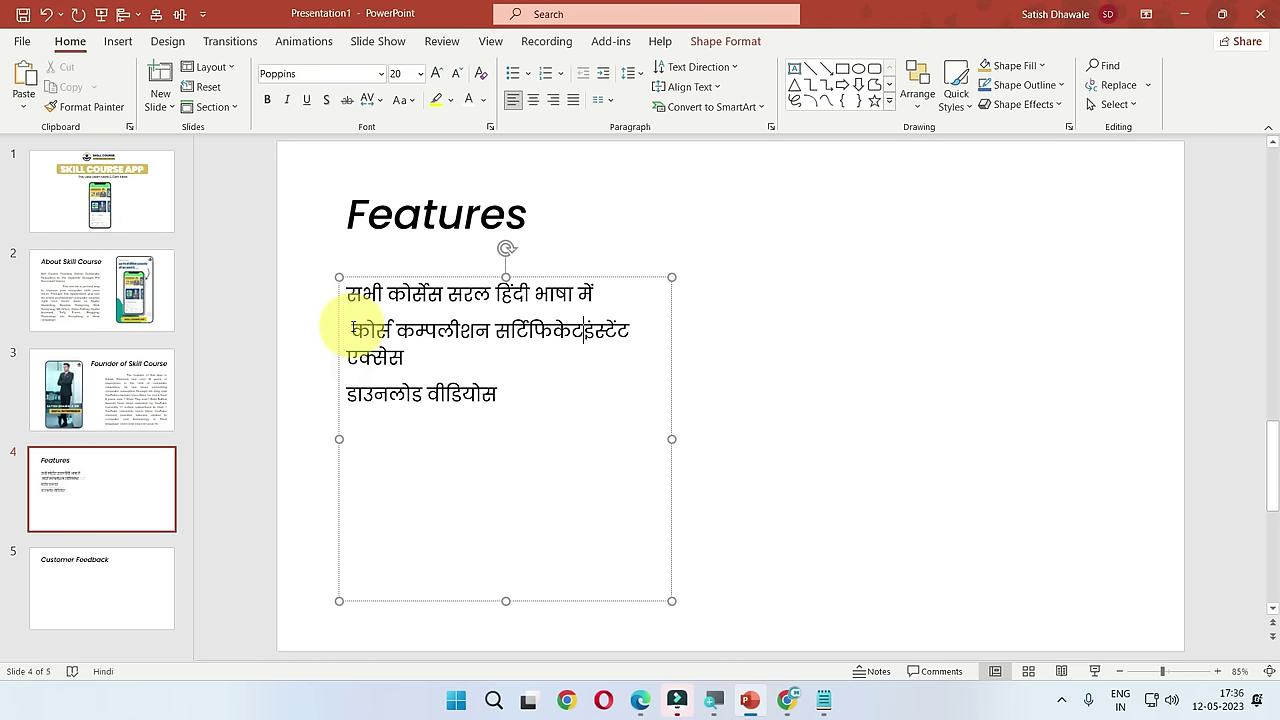
{"action": "key", "text": "Return"}
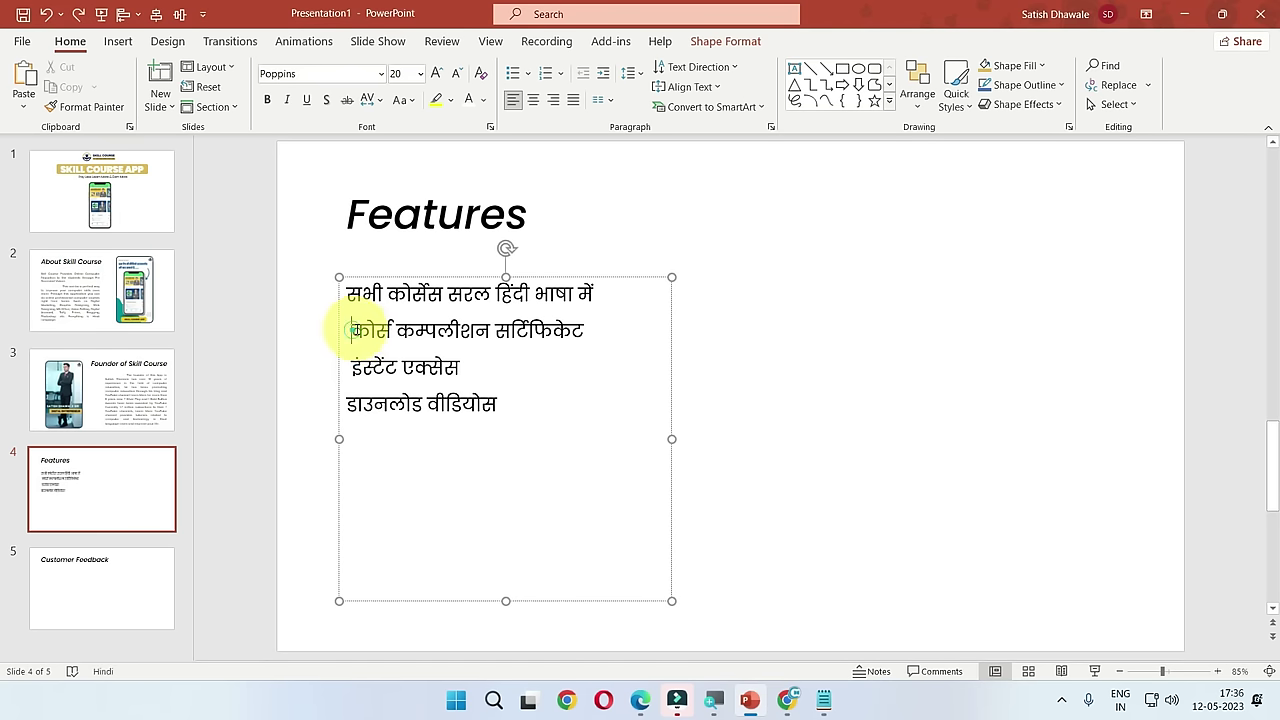
{"action": "key", "text": "BackSpace"}
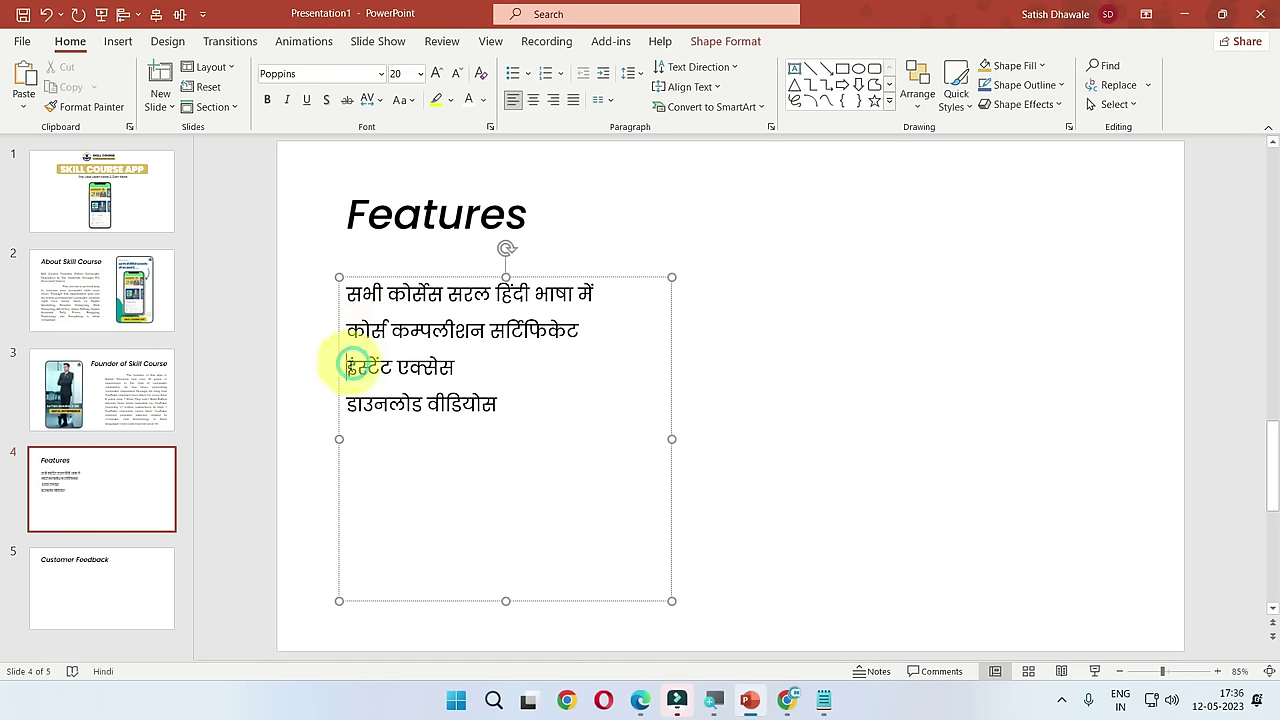
Step: Give the four Hindi feature lines checkmark bullets and shrink the text box to fit
{"action": "left_click_drag", "start_coordinate": [500, 403], "coordinate": [343, 292]}
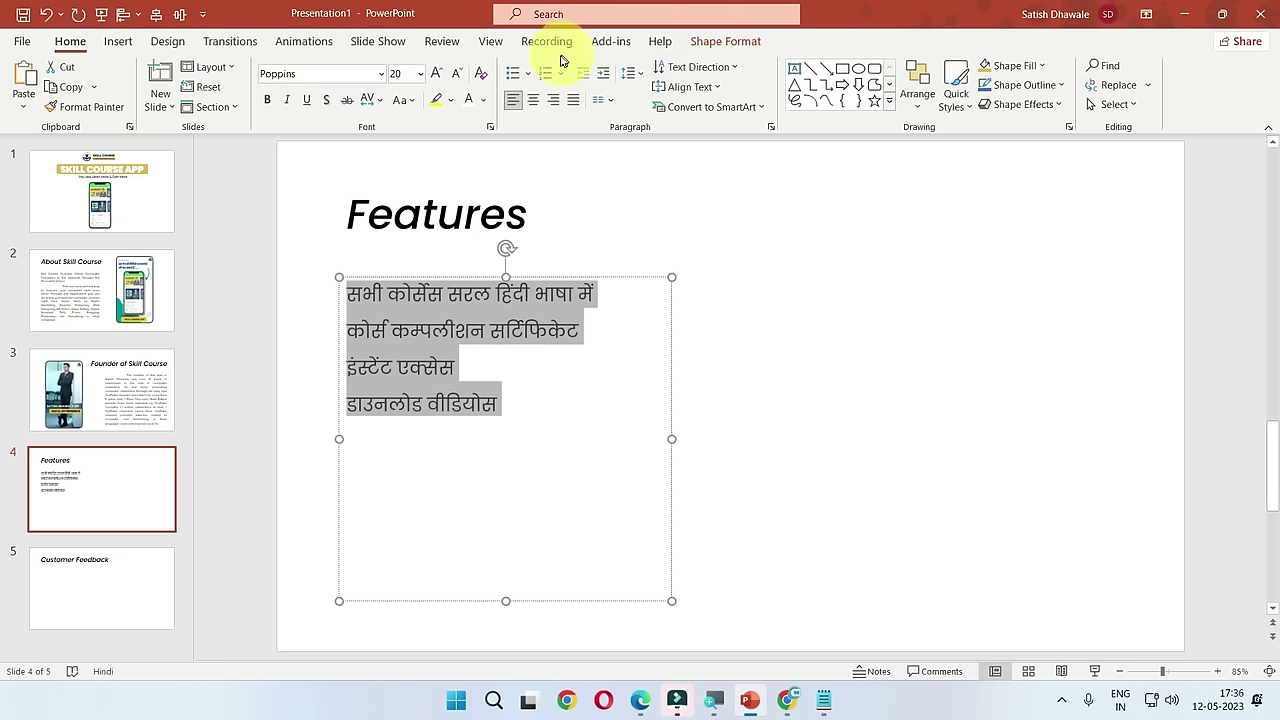
{"action": "left_click", "coordinate": [529, 75]}
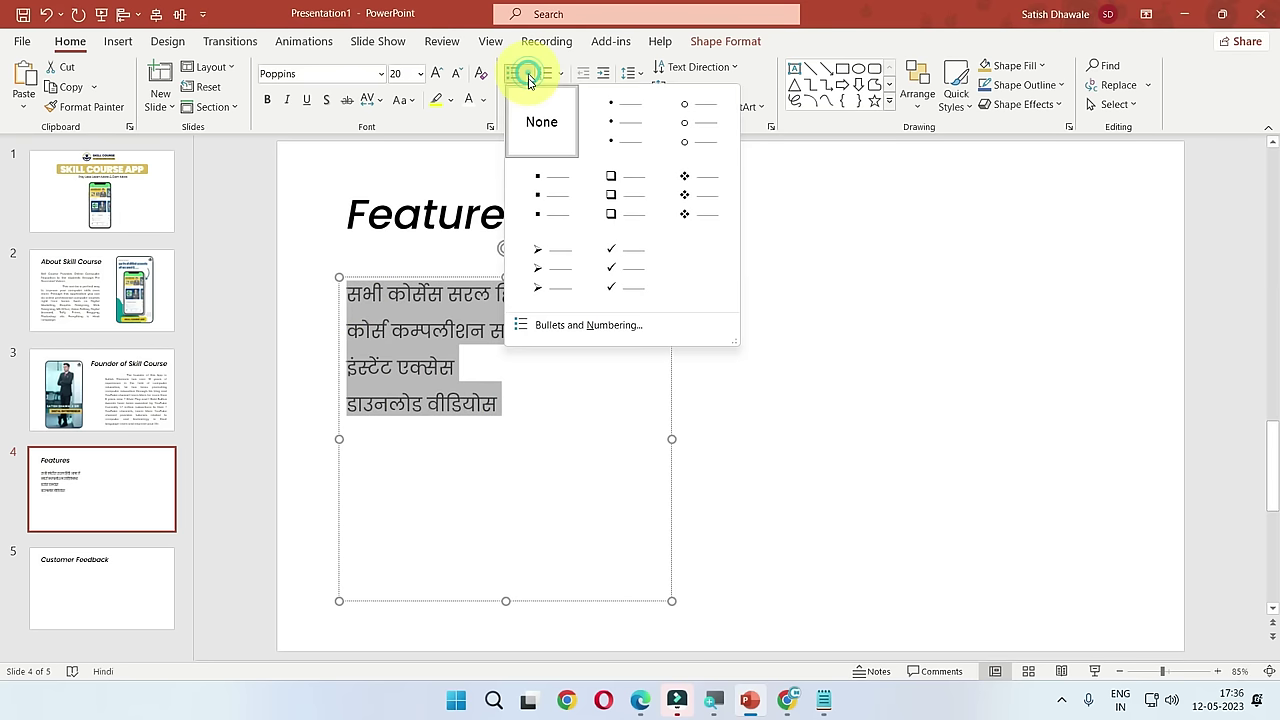
{"action": "left_click", "coordinate": [620, 261]}
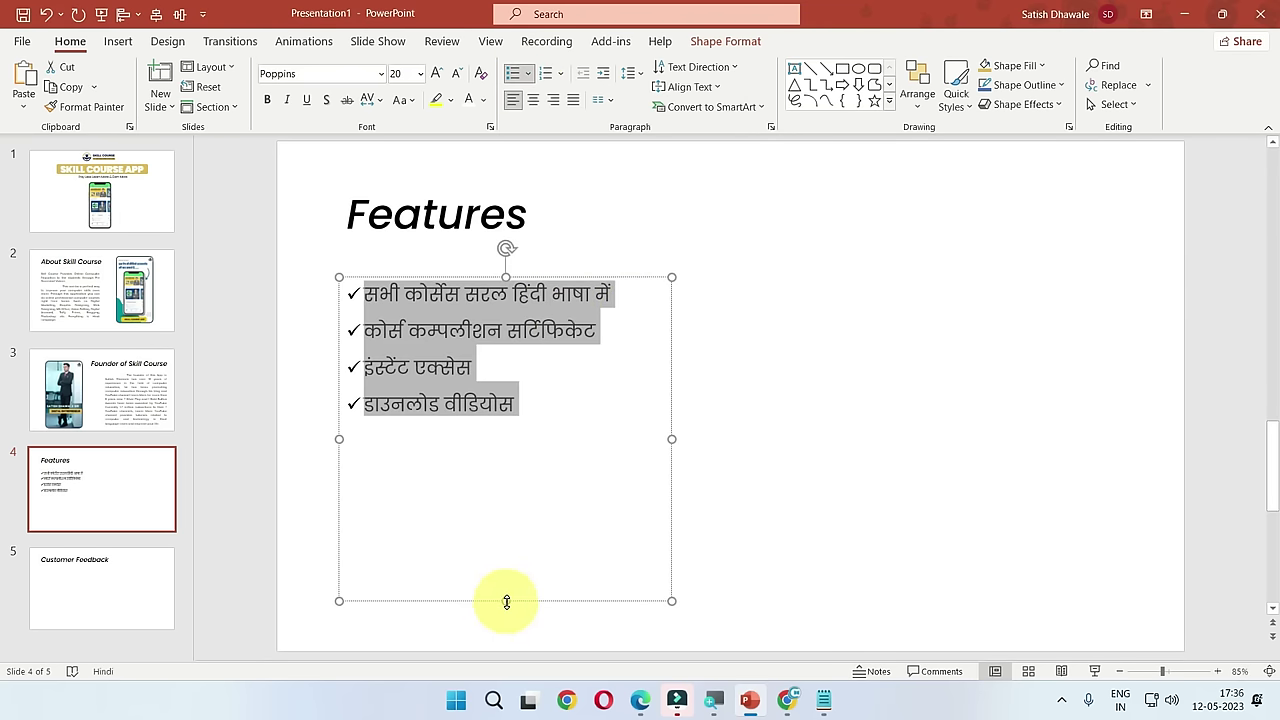
{"action": "left_click_drag", "start_coordinate": [506, 601], "coordinate": [497, 457]}
{"action": "left_click", "coordinate": [580, 507]}
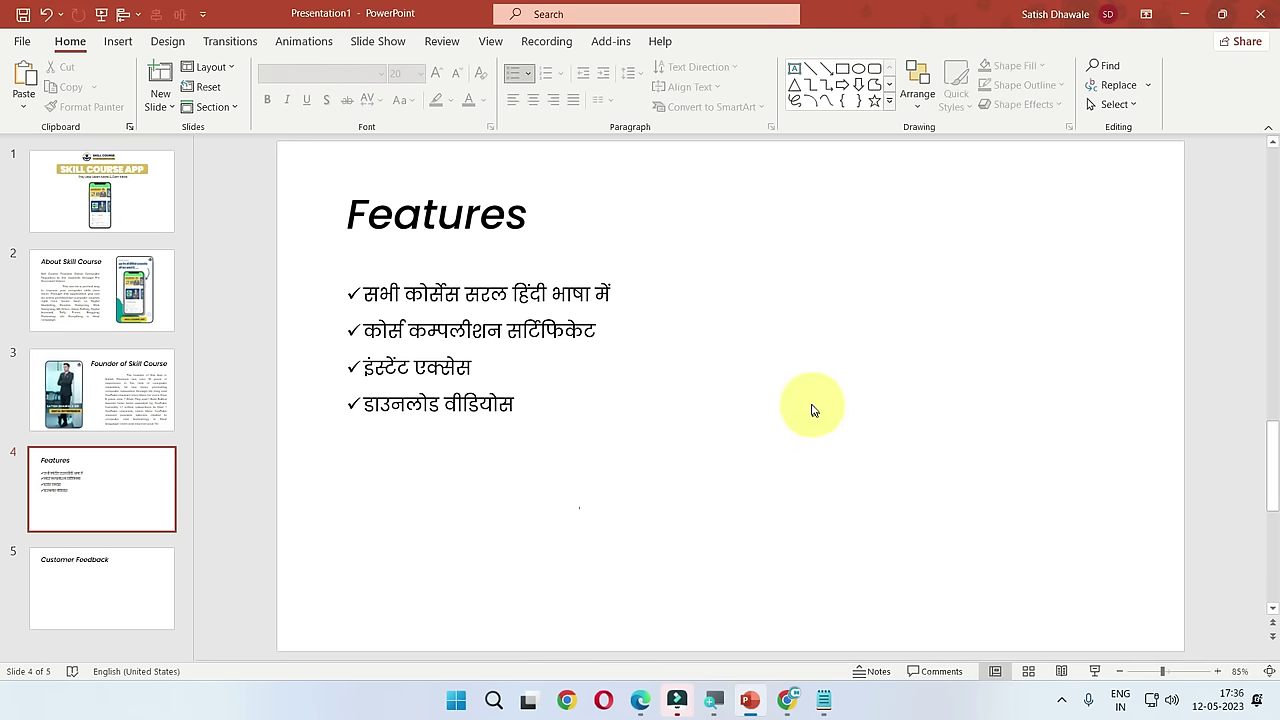
Step: Copy slide 3's founder picture onto slide 4's right side
{"action": "left_click", "coordinate": [118, 41]}
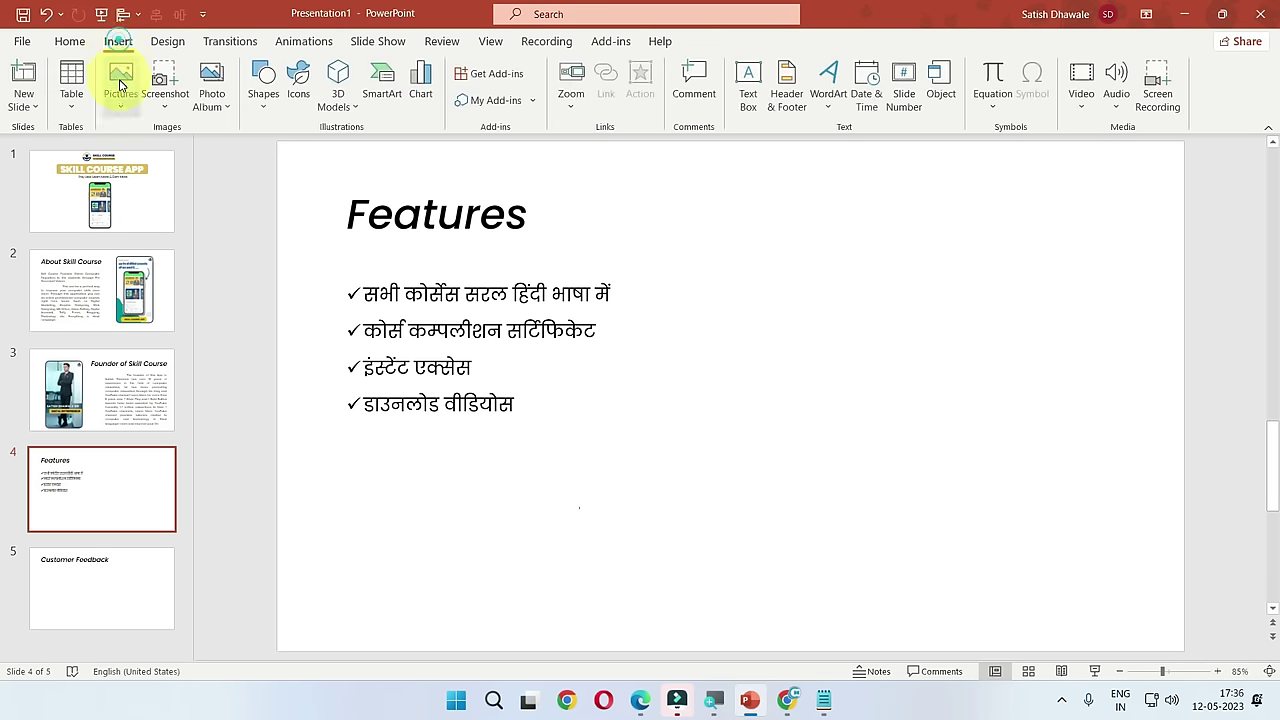
{"action": "left_click", "coordinate": [124, 377]}
{"action": "left_click", "coordinate": [555, 362]}
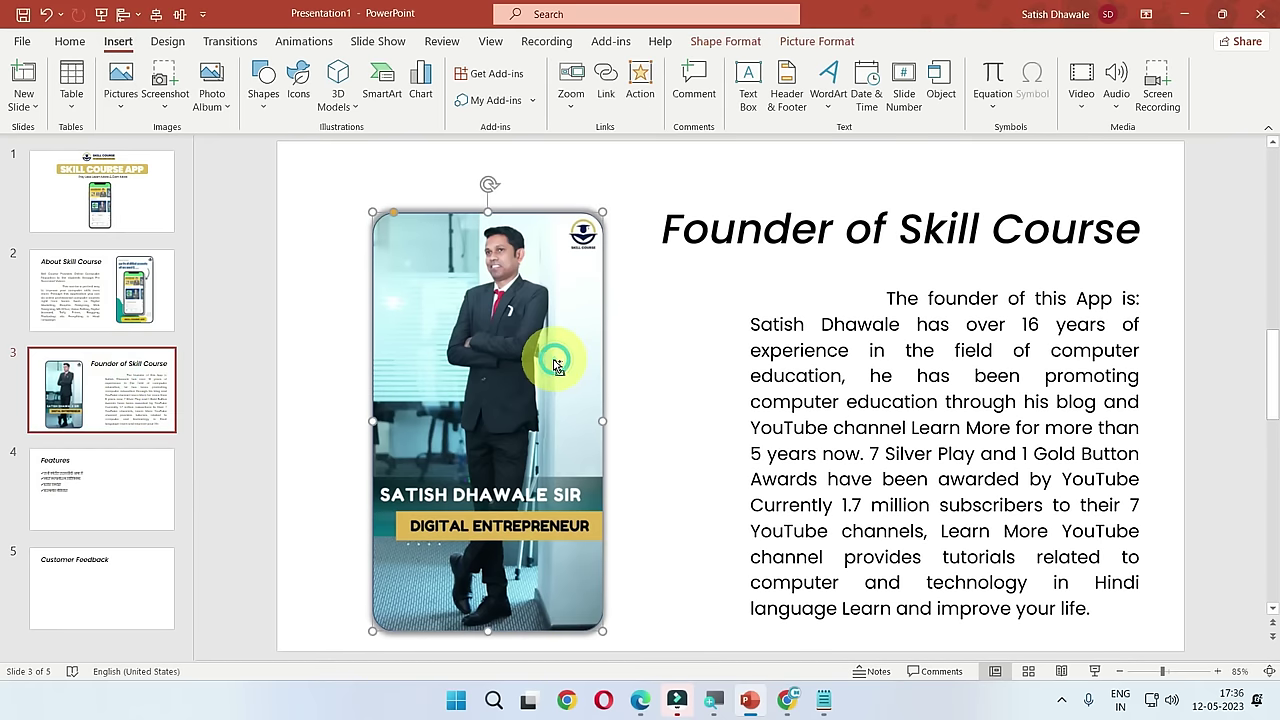
{"action": "key", "text": "ctrl+c"}
{"action": "left_click", "coordinate": [100, 489]}
{"action": "key", "text": "ctrl+v"}
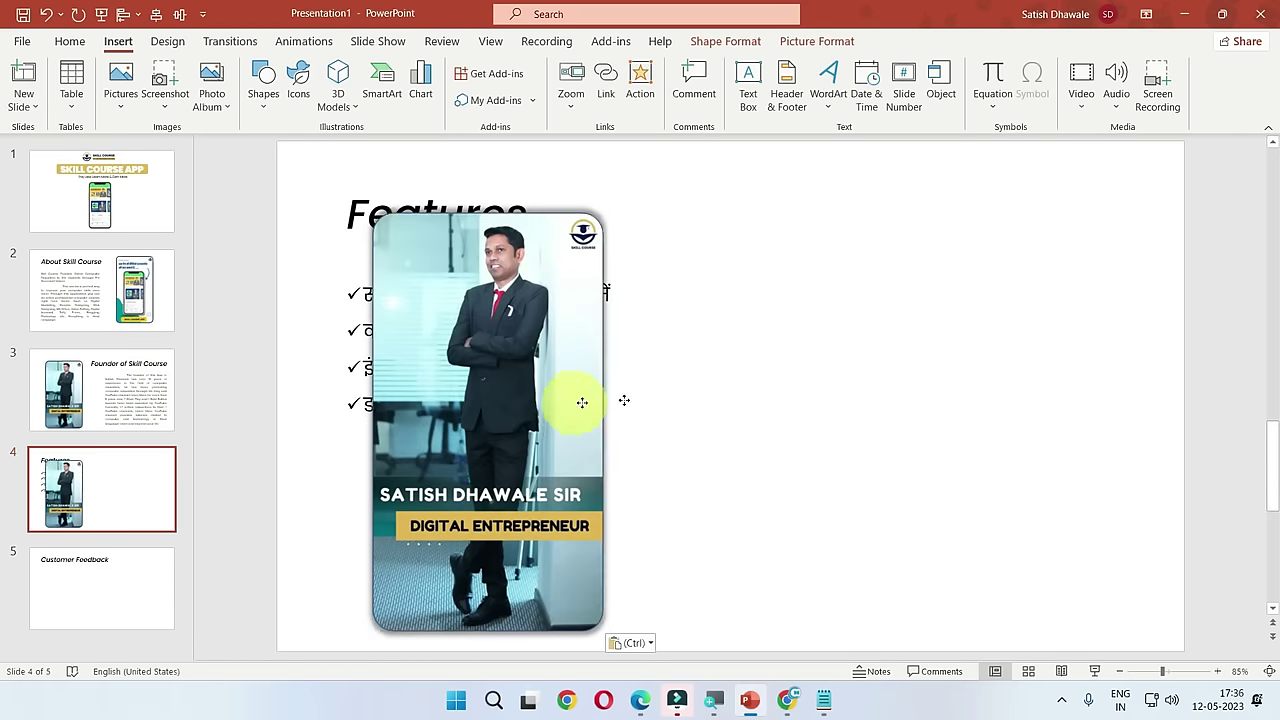
{"action": "left_click_drag", "start_coordinate": [582, 402], "coordinate": [964, 376]}
Step: Refill the rounded frame with the yellow 6.jpg Features image, nudge it right, and go to slide 5
{"action": "left_click", "coordinate": [726, 41]}
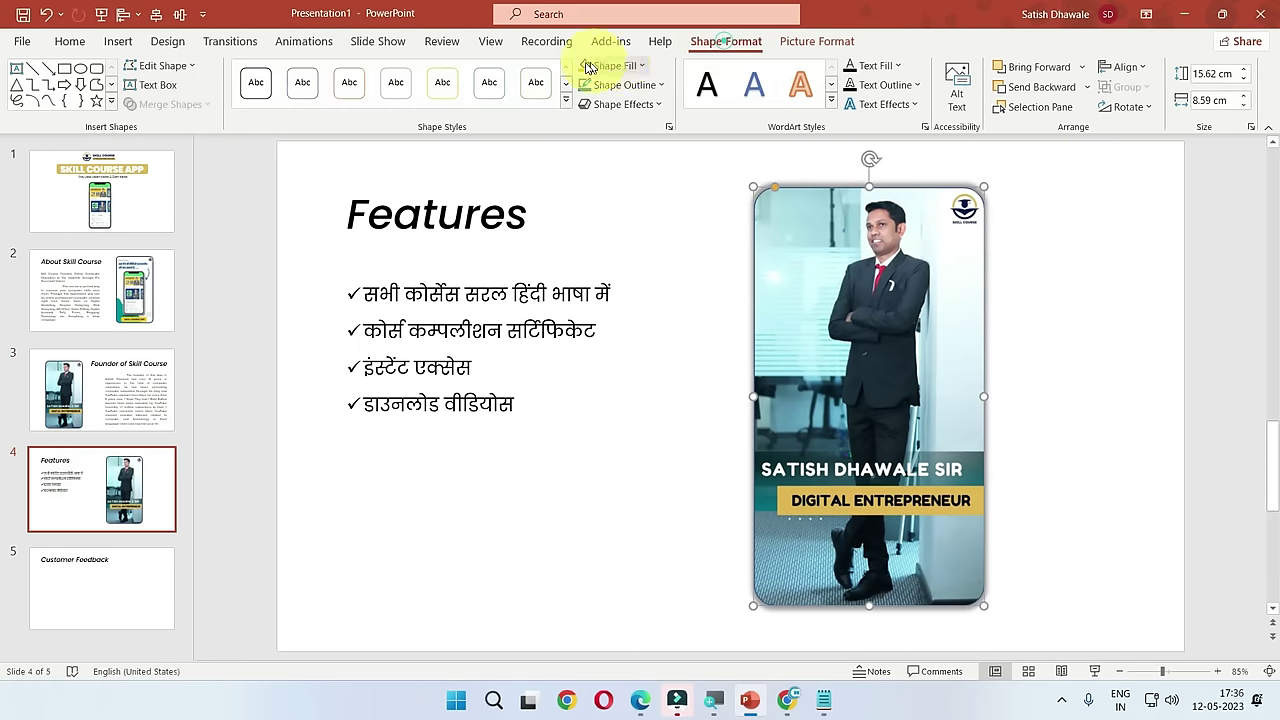
{"action": "left_click", "coordinate": [607, 66]}
{"action": "left_click", "coordinate": [640, 368]}
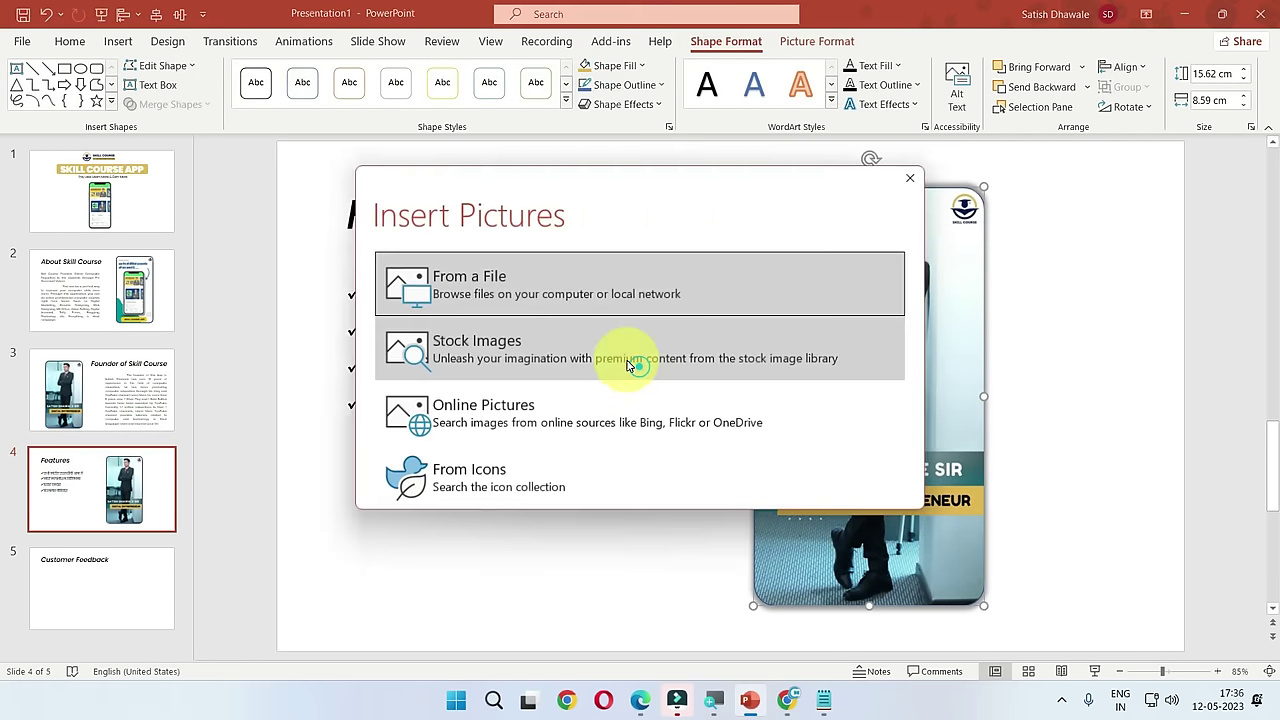
{"action": "left_click", "coordinate": [533, 298]}
{"action": "double_click", "coordinate": [634, 349]}
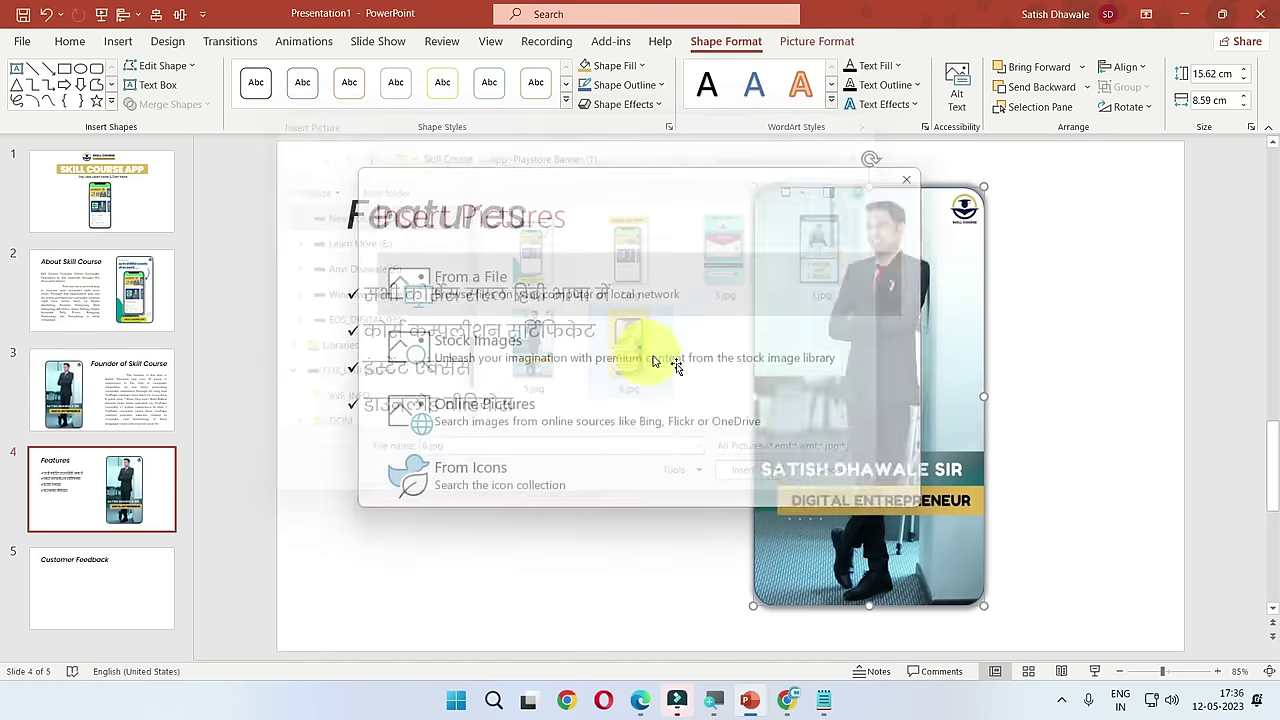
{"action": "left_click_drag", "start_coordinate": [876, 427], "coordinate": [924, 432]}
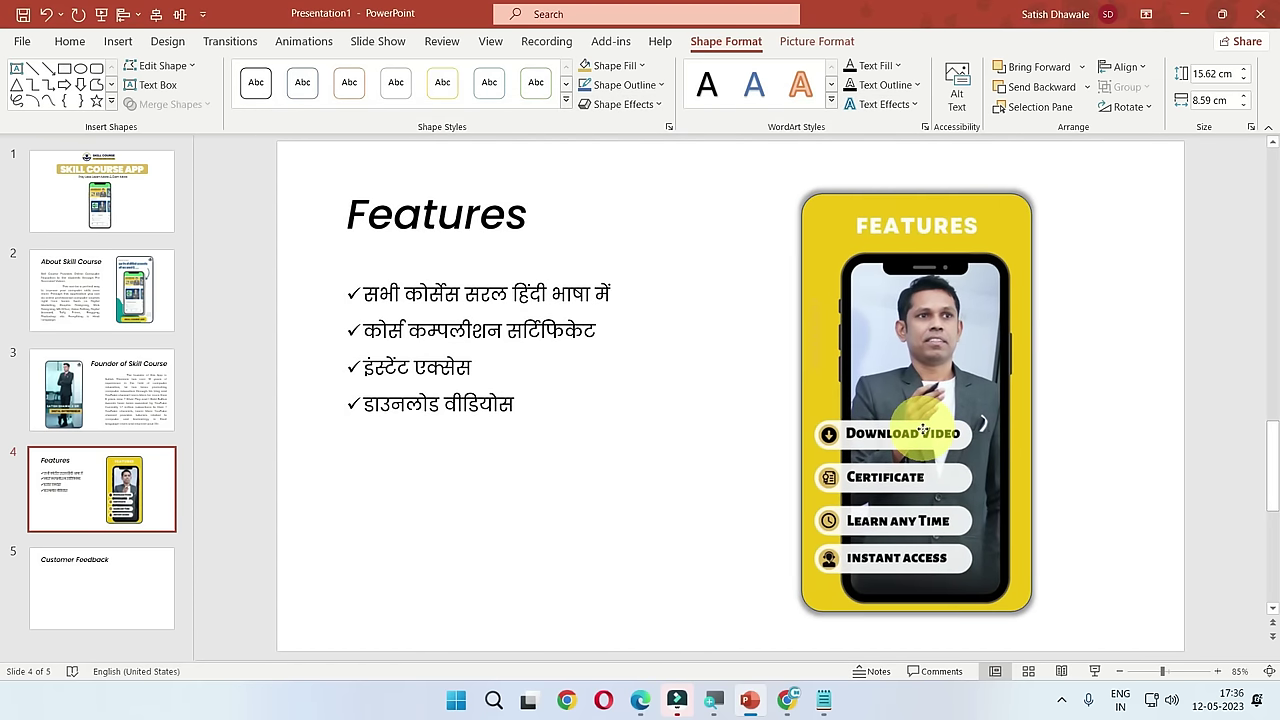
{"action": "left_click", "coordinate": [586, 508]}
{"action": "left_click", "coordinate": [115, 607]}
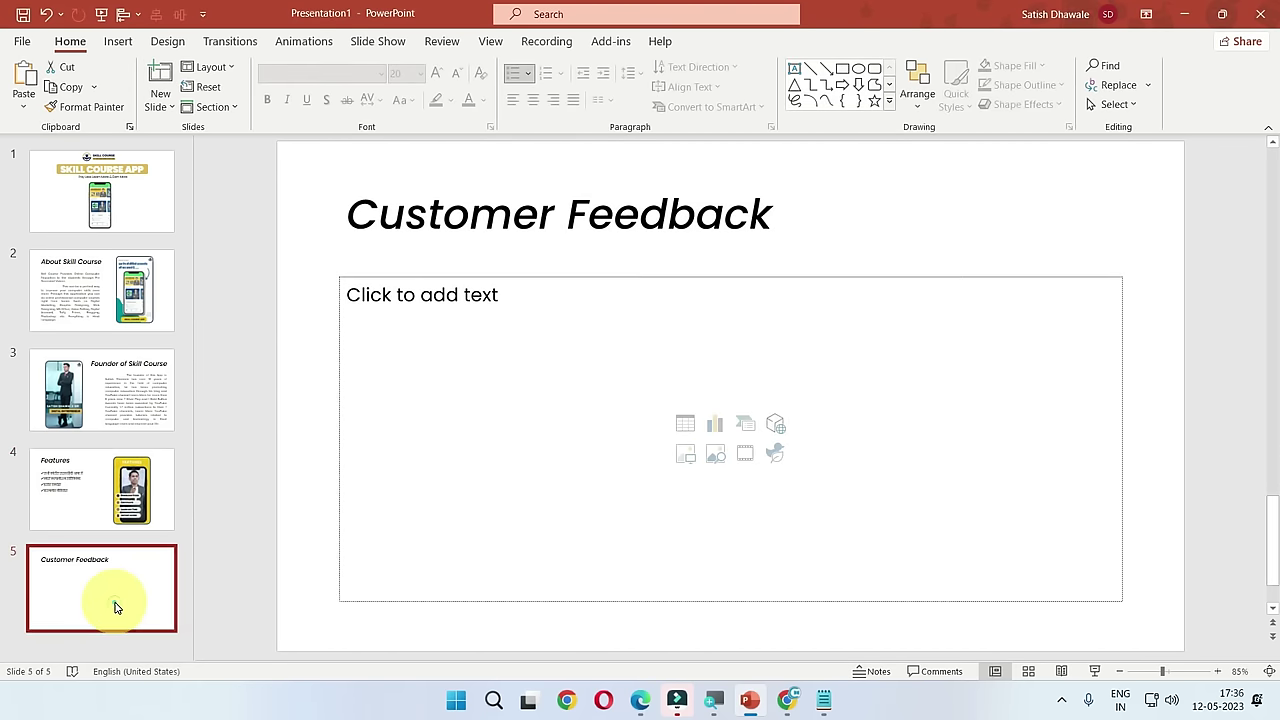
Step: Delete the empty placeholder and insert 7.jpg through 10.jpg from Downloads onto Customer Feedback
{"action": "left_click", "coordinate": [338, 467]}
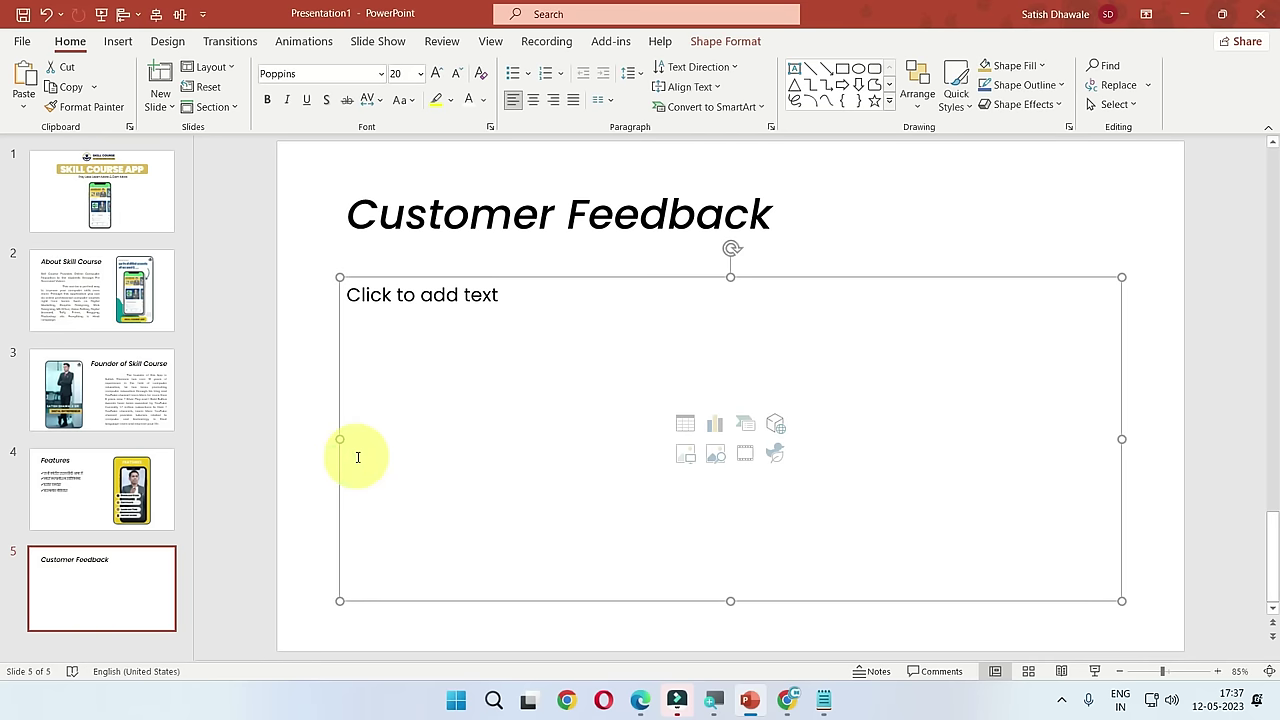
{"action": "key", "text": "Delete"}
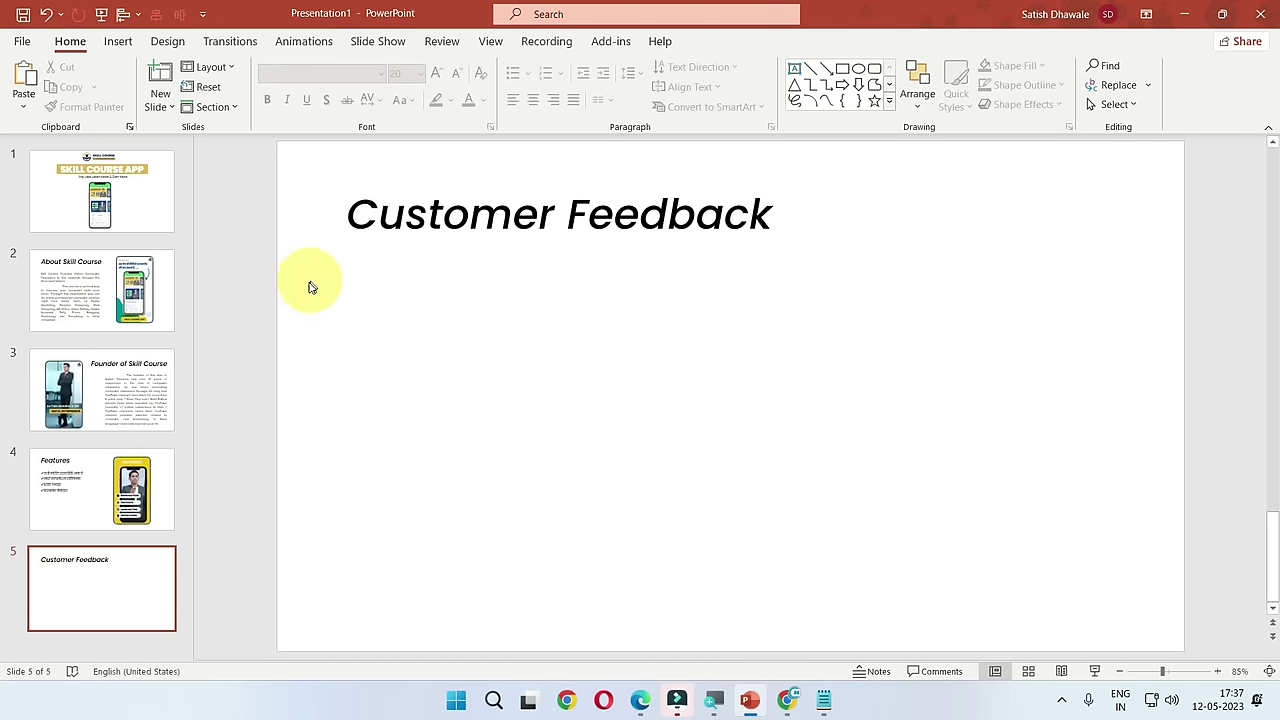
{"action": "left_click", "coordinate": [119, 42]}
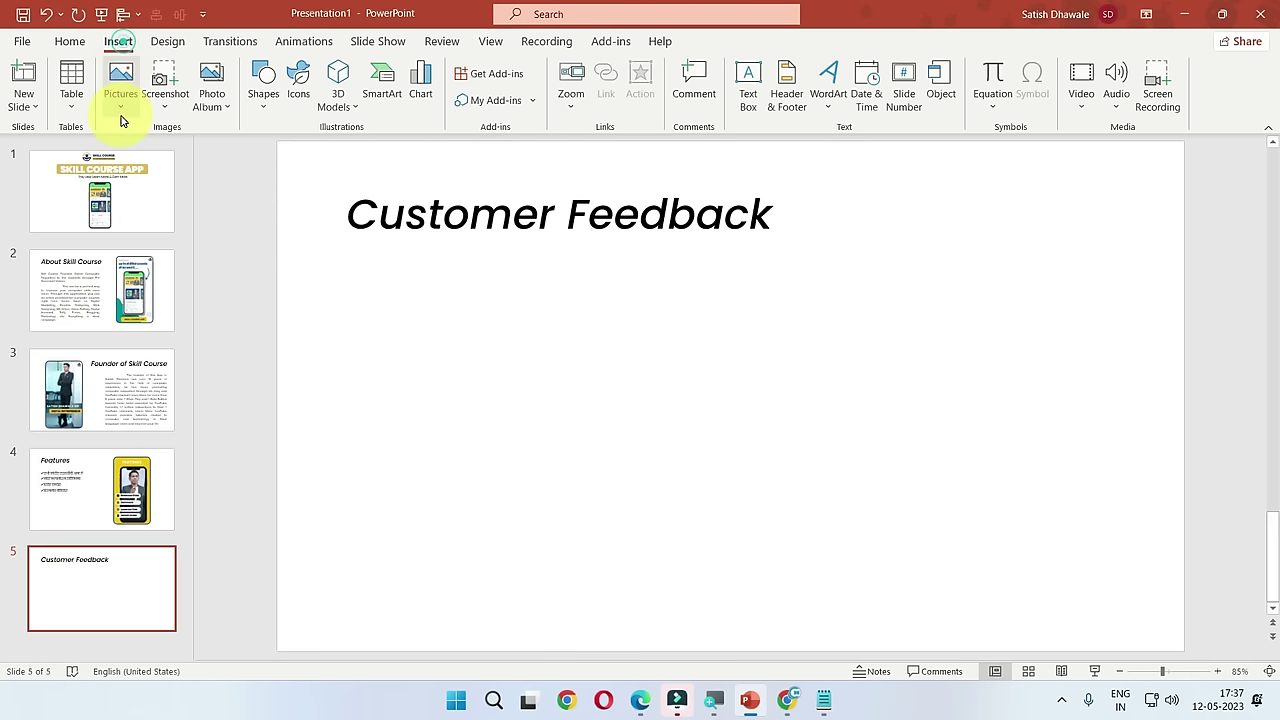
{"action": "left_click", "coordinate": [120, 105]}
{"action": "left_click", "coordinate": [150, 160]}
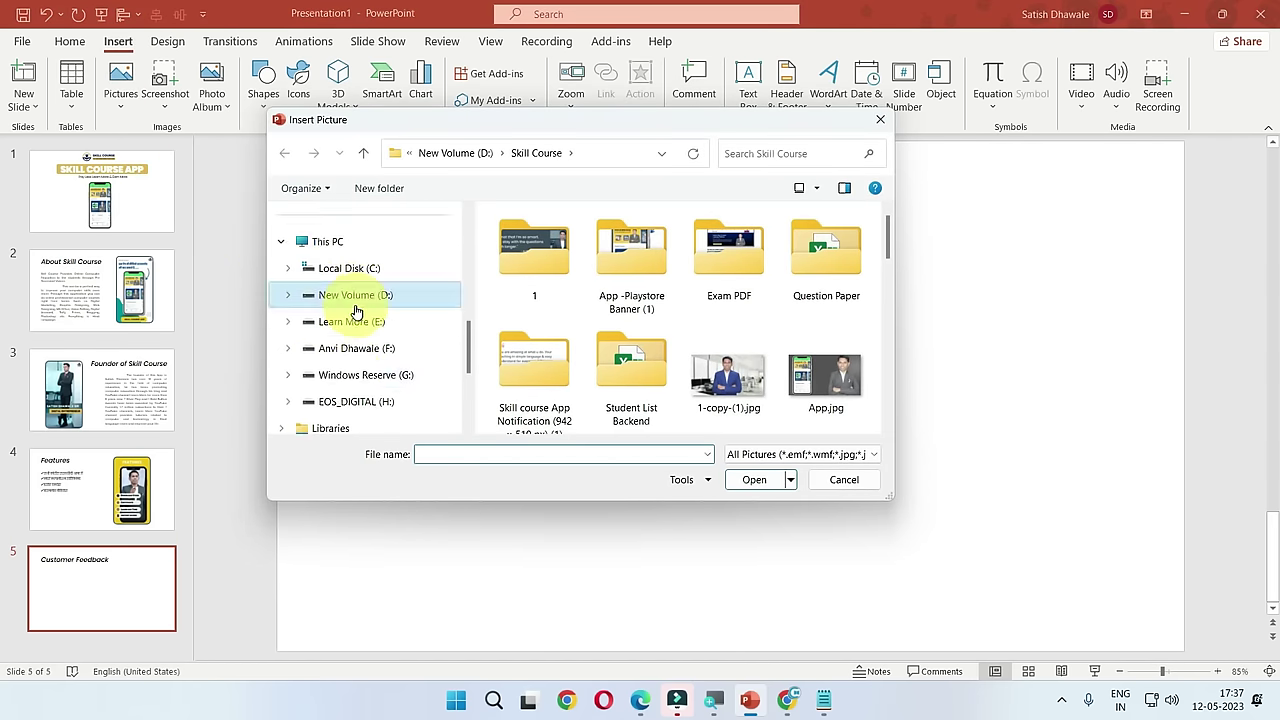
{"action": "scroll", "coordinate": [355, 312], "scroll_direction": "up", "scroll_amount": 3}
{"action": "scroll", "coordinate": [347, 305], "scroll_direction": "up", "scroll_amount": 2}
{"action": "left_click", "coordinate": [345, 298]}
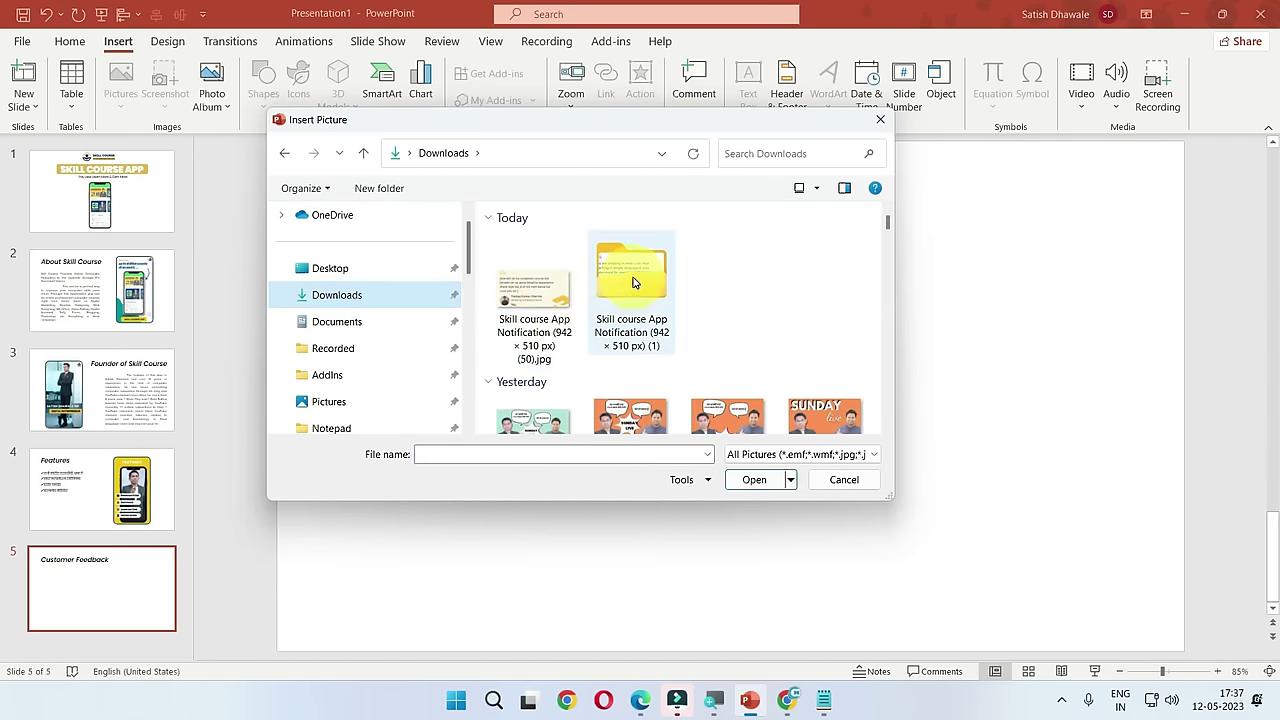
{"action": "double_click", "coordinate": [632, 283]}
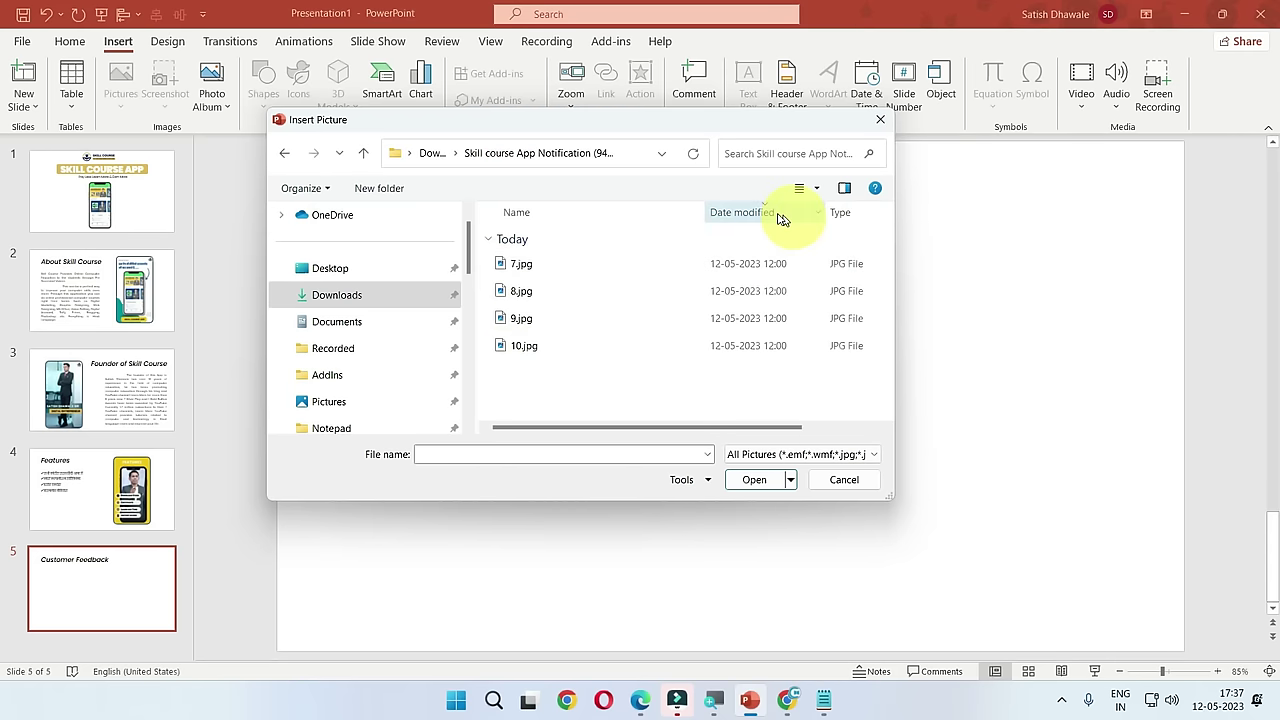
{"action": "left_click_drag", "start_coordinate": [569, 377], "coordinate": [532, 250]}
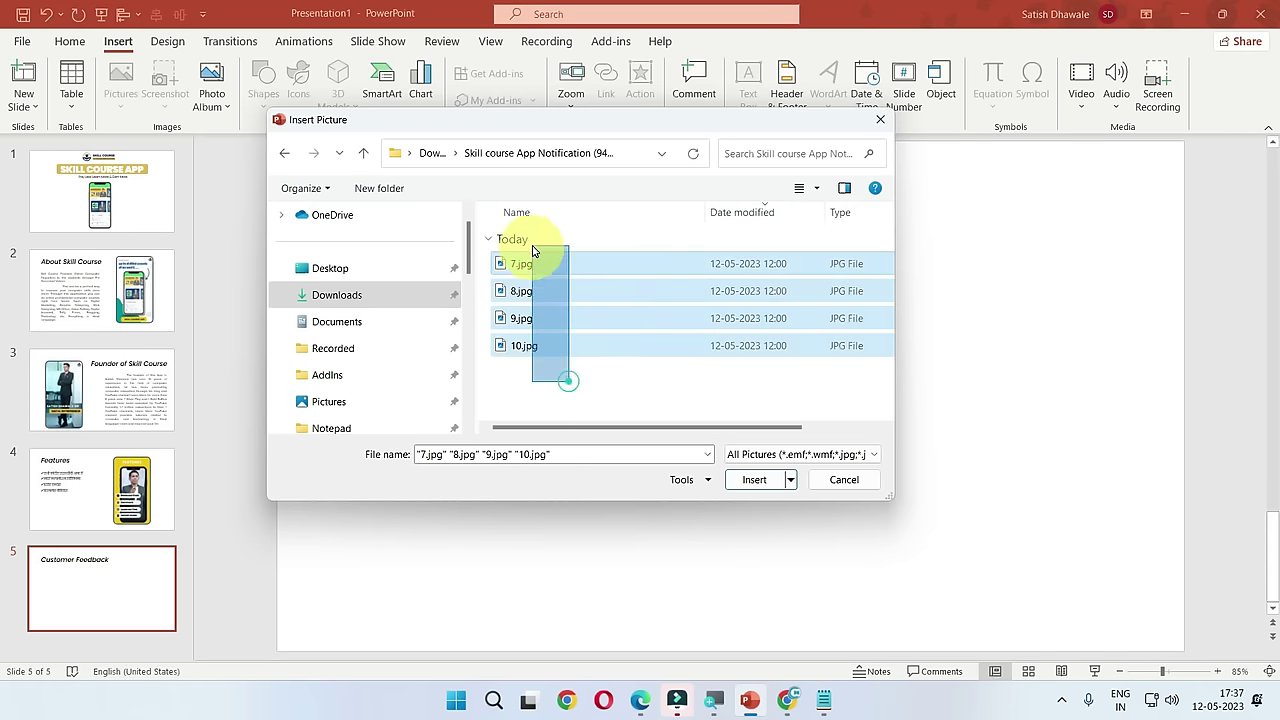
{"action": "left_click", "coordinate": [755, 481]}
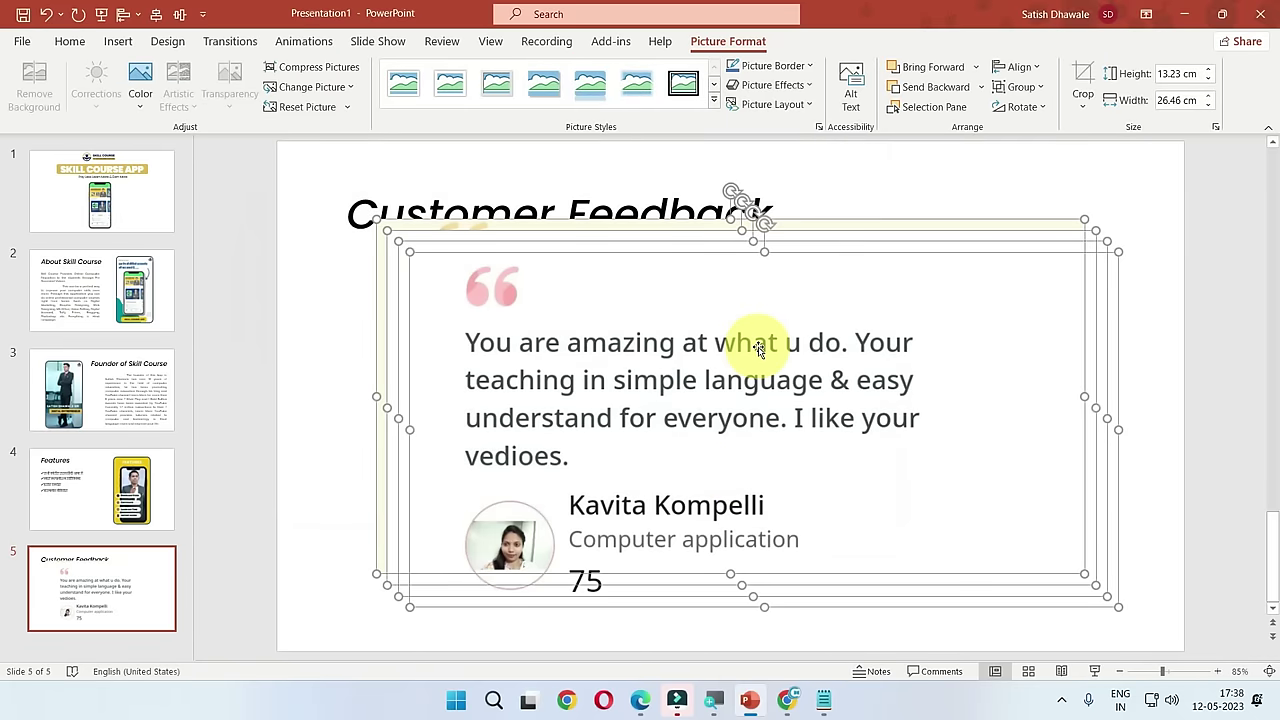
Step: Move the stacked testimonial pictures below the title and shrink them to about 11 cm wide
{"action": "left_click_drag", "start_coordinate": [796, 300], "coordinate": [799, 324]}
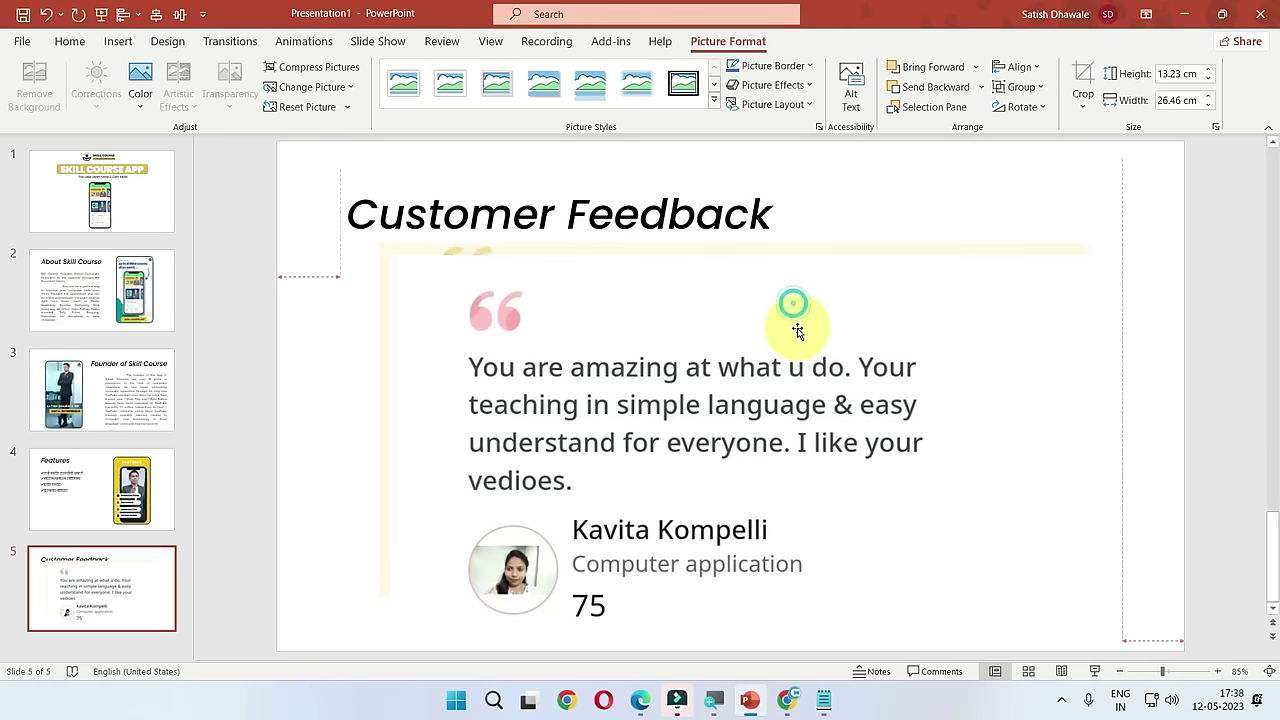
{"action": "mouse_move", "coordinate": [1087, 243]}
{"action": "left_mouse_down"}
{"action": "mouse_move", "coordinate": [731, 434]}
{"action": "mouse_move", "coordinate": [664, 487]}
{"action": "left_mouse_up"}
{"action": "mouse_move", "coordinate": [583, 515]}
{"action": "left_mouse_down"}
{"action": "mouse_move", "coordinate": [610, 368]}
{"action": "mouse_move", "coordinate": [571, 343]}
{"action": "left_mouse_up"}
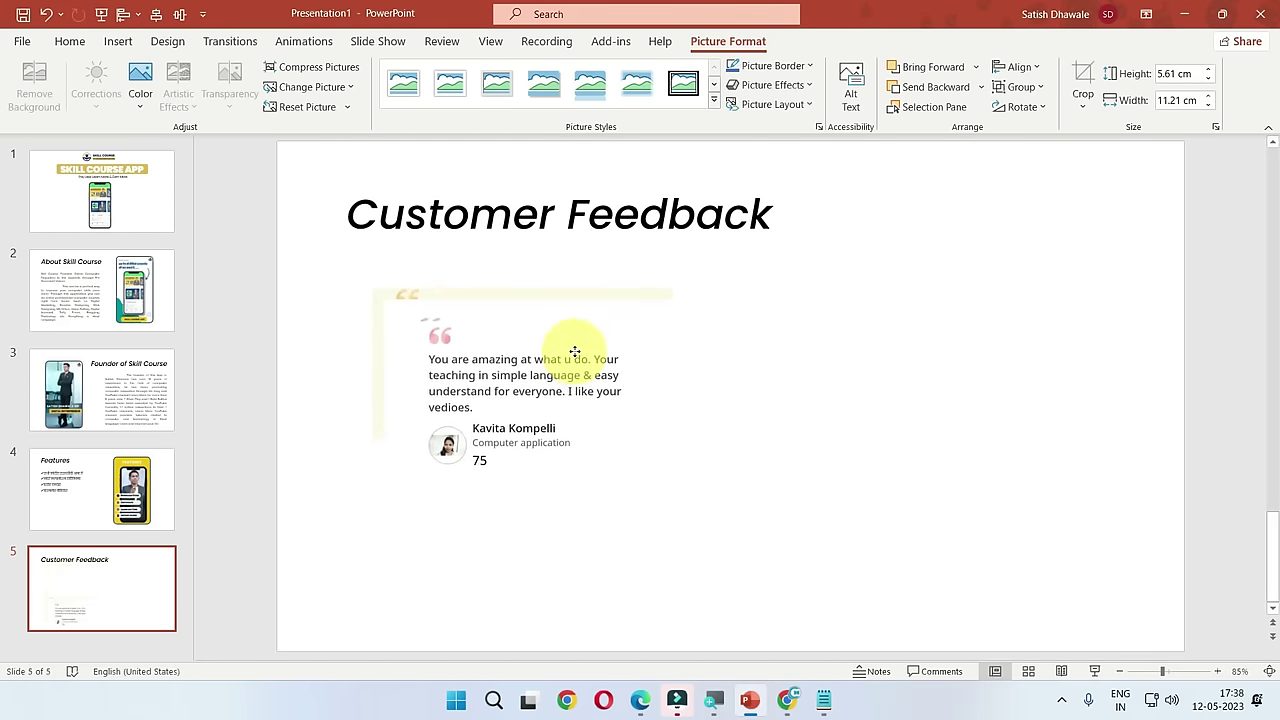
Step: Drag the four testimonial cards into a two-by-two grid
{"action": "left_click", "coordinate": [871, 409]}
{"action": "left_click", "coordinate": [628, 379]}
{"action": "left_click_drag", "start_coordinate": [628, 379], "coordinate": [1011, 301]}
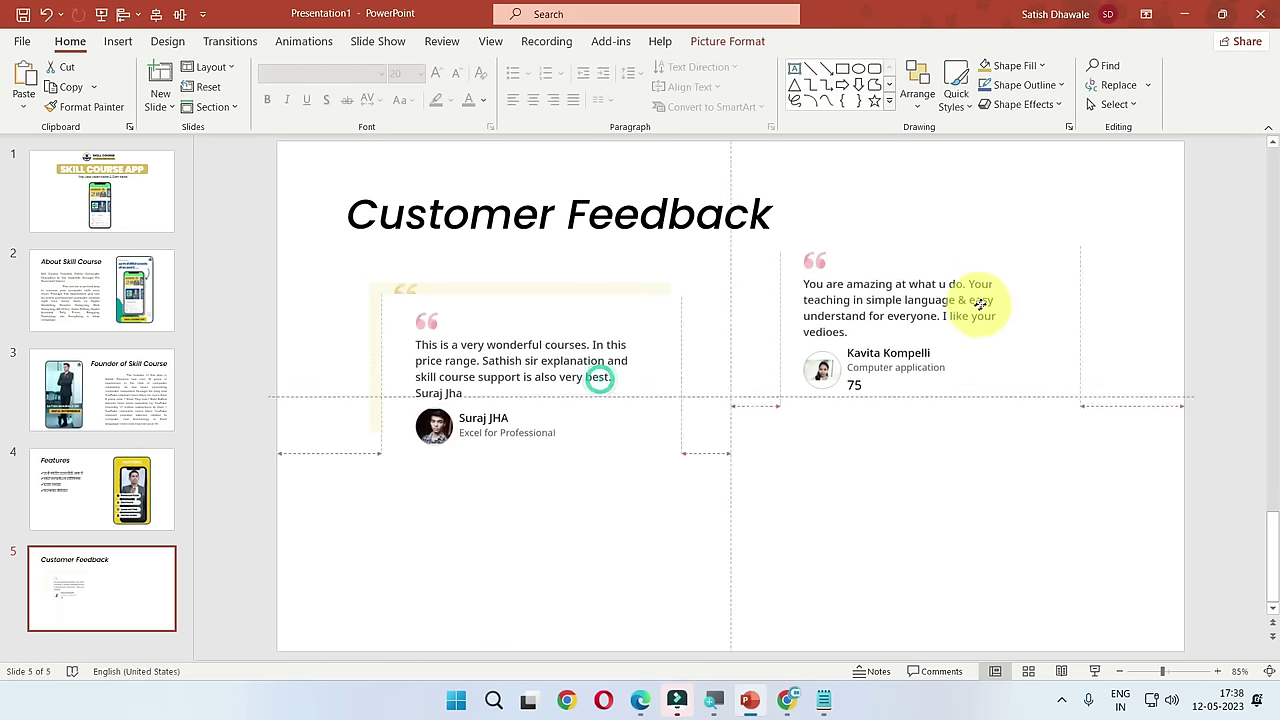
{"action": "left_click_drag", "start_coordinate": [686, 391], "coordinate": [1090, 520]}
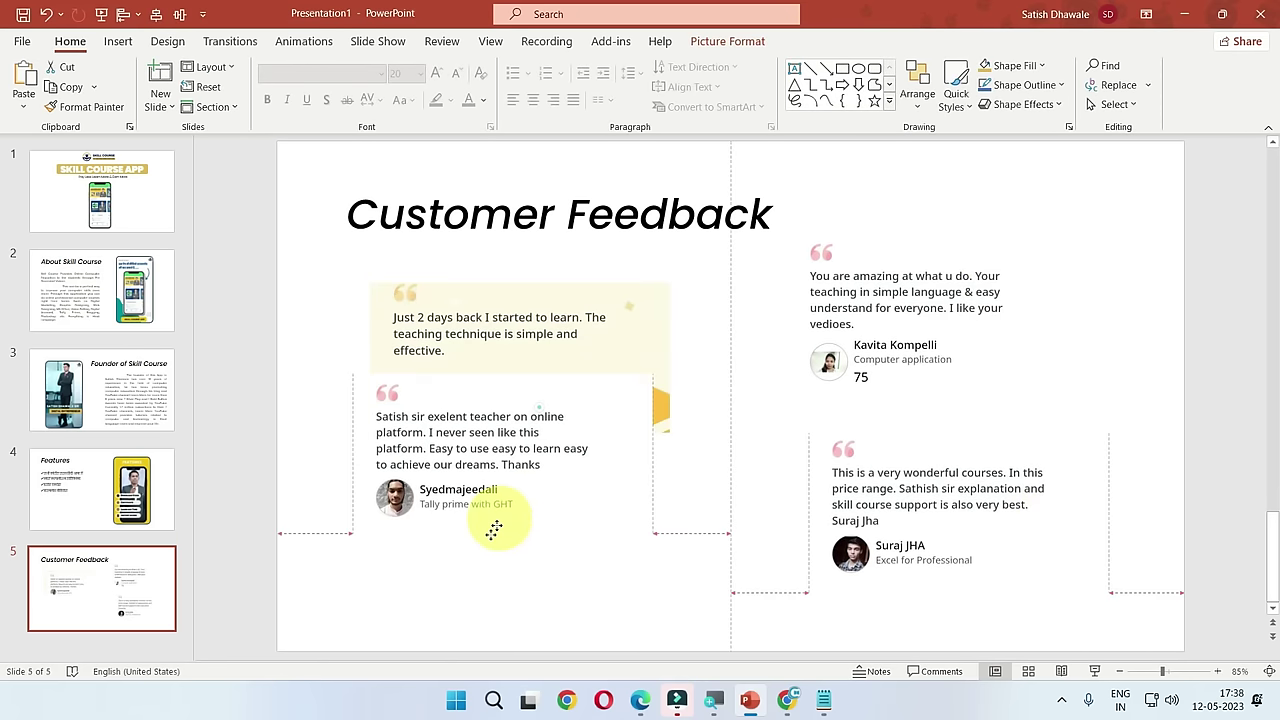
{"action": "mouse_move", "coordinate": [611, 452]}
{"action": "left_mouse_down"}
{"action": "mouse_move", "coordinate": [514, 557]}
{"action": "mouse_move", "coordinate": [559, 518]}
{"action": "mouse_move", "coordinate": [548, 512]}
{"action": "left_mouse_up"}
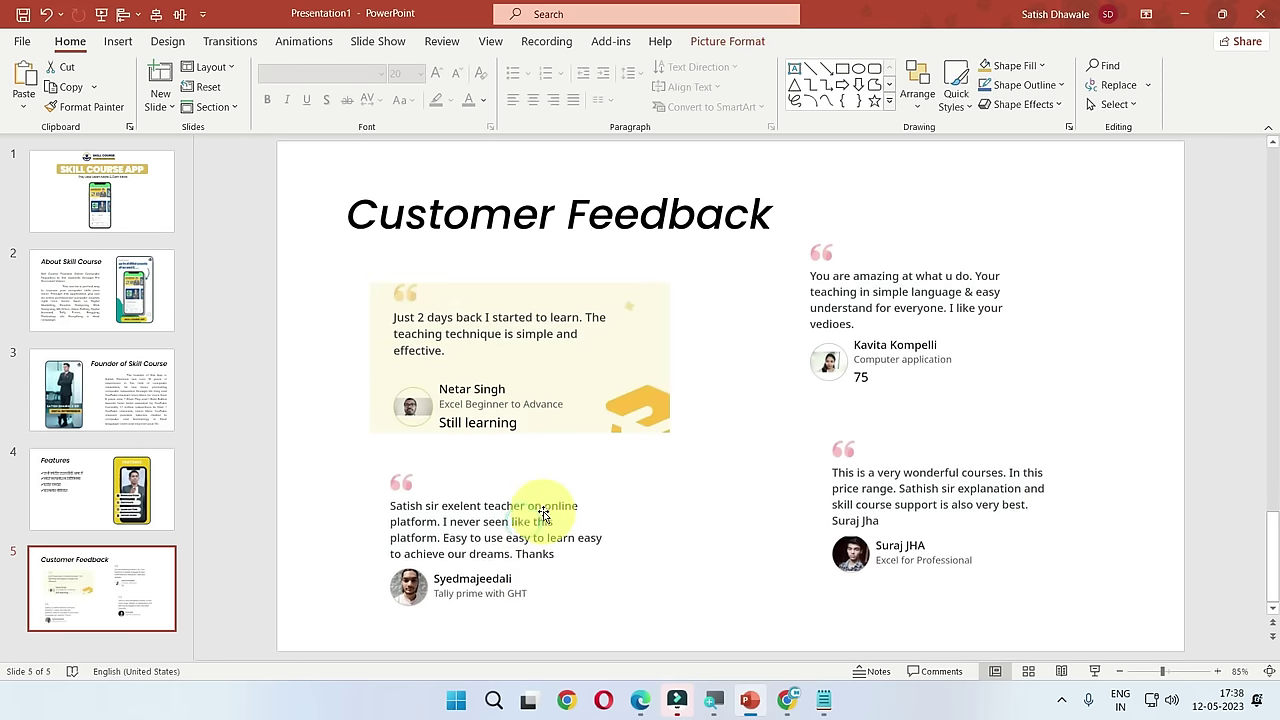
{"action": "left_click_drag", "start_coordinate": [594, 394], "coordinate": [583, 378]}
{"action": "left_click", "coordinate": [594, 526]}
{"action": "left_click_drag", "start_coordinate": [594, 526], "coordinate": [586, 504]}
{"action": "left_click_drag", "start_coordinate": [854, 449], "coordinate": [743, 457]}
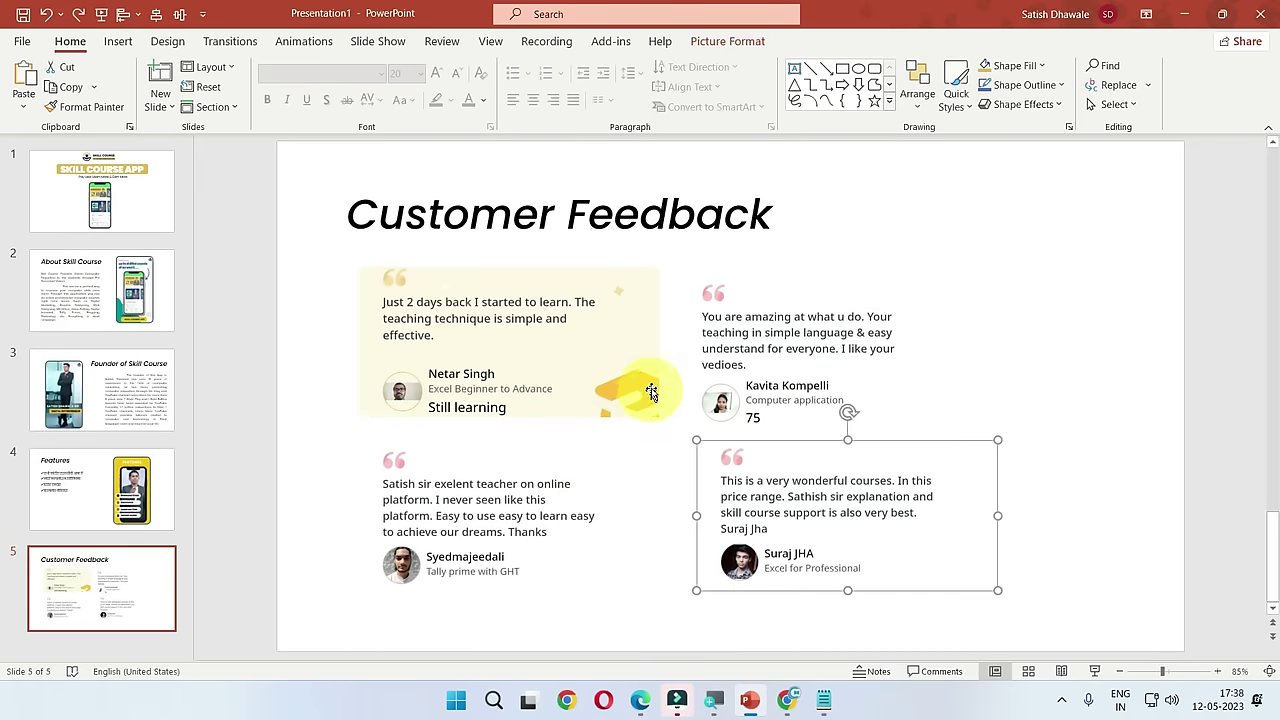
{"action": "left_click_drag", "start_coordinate": [913, 374], "coordinate": [805, 414]}
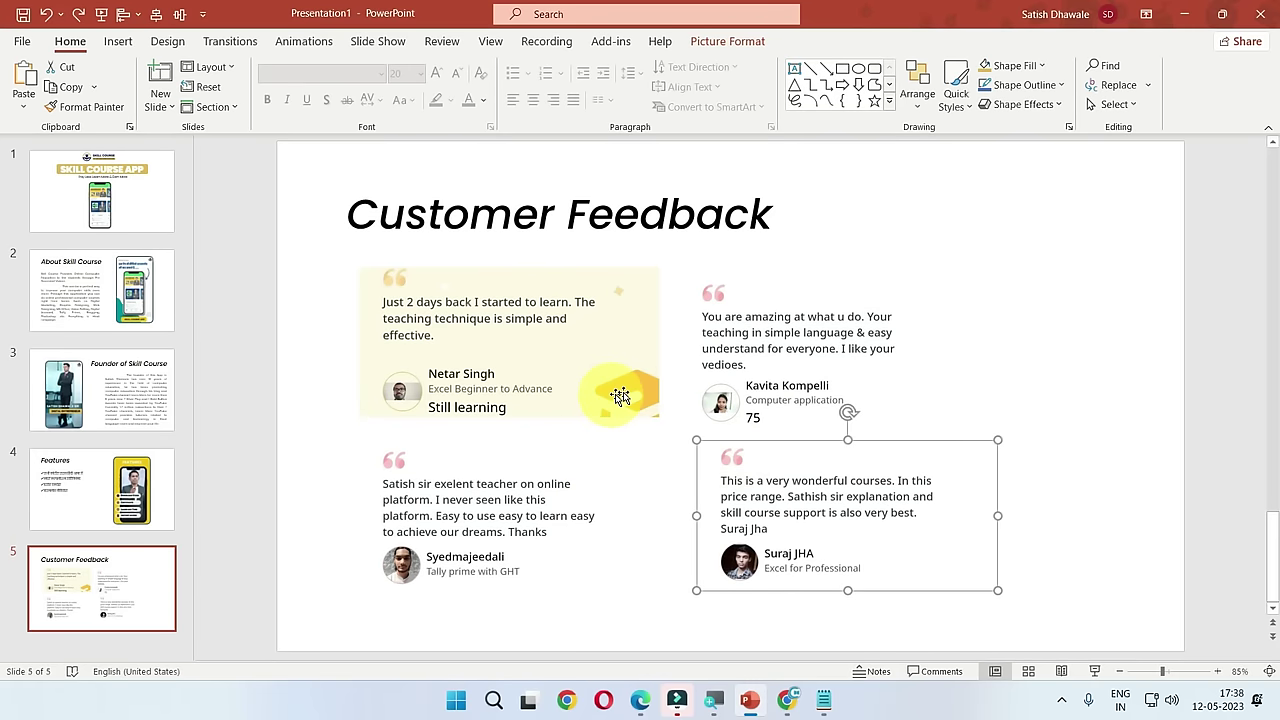
Step: Delete three testimonial cards, keeping just one on the slide
{"action": "key", "text": "Delete"}
{"action": "left_click", "coordinate": [557, 514]}
{"action": "key", "text": "Delete"}
{"action": "left_click", "coordinate": [806, 394]}
{"action": "key", "text": "Delete"}
{"action": "left_click", "coordinate": [525, 356]}
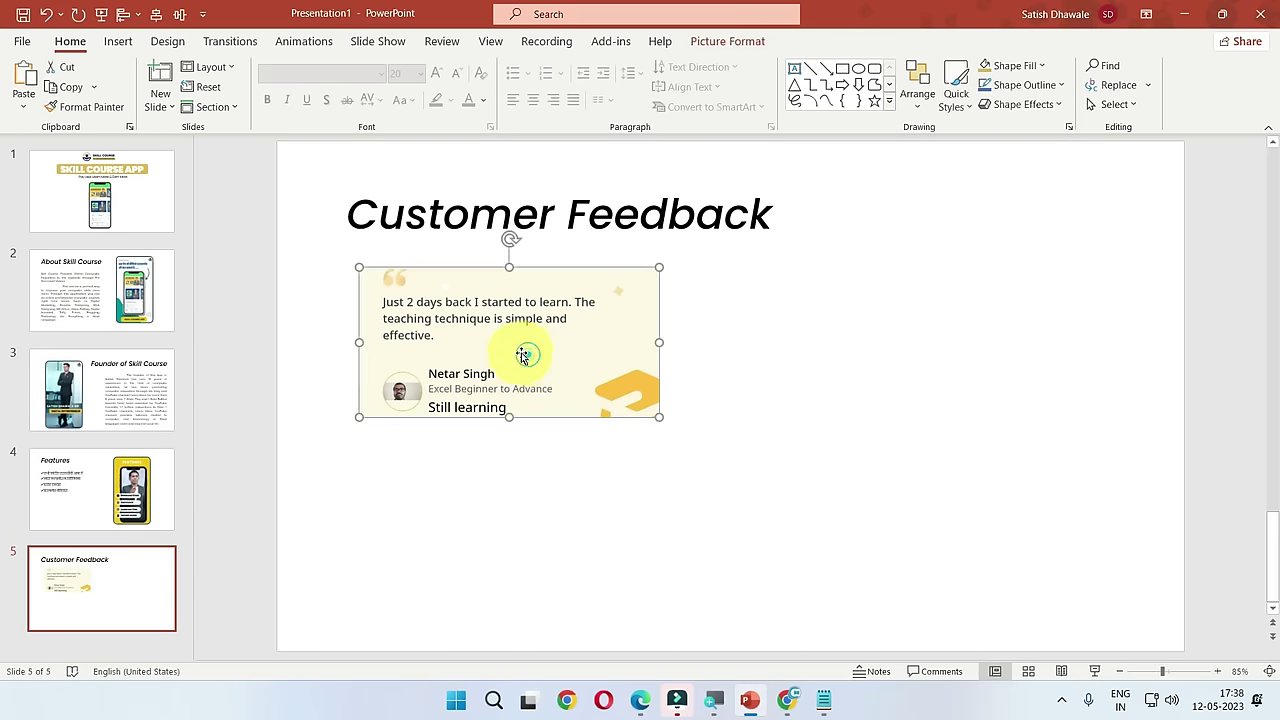
Step: Draw a blue rounded rectangle the size of the card and shift it slightly aside
{"action": "left_click", "coordinate": [118, 41]}
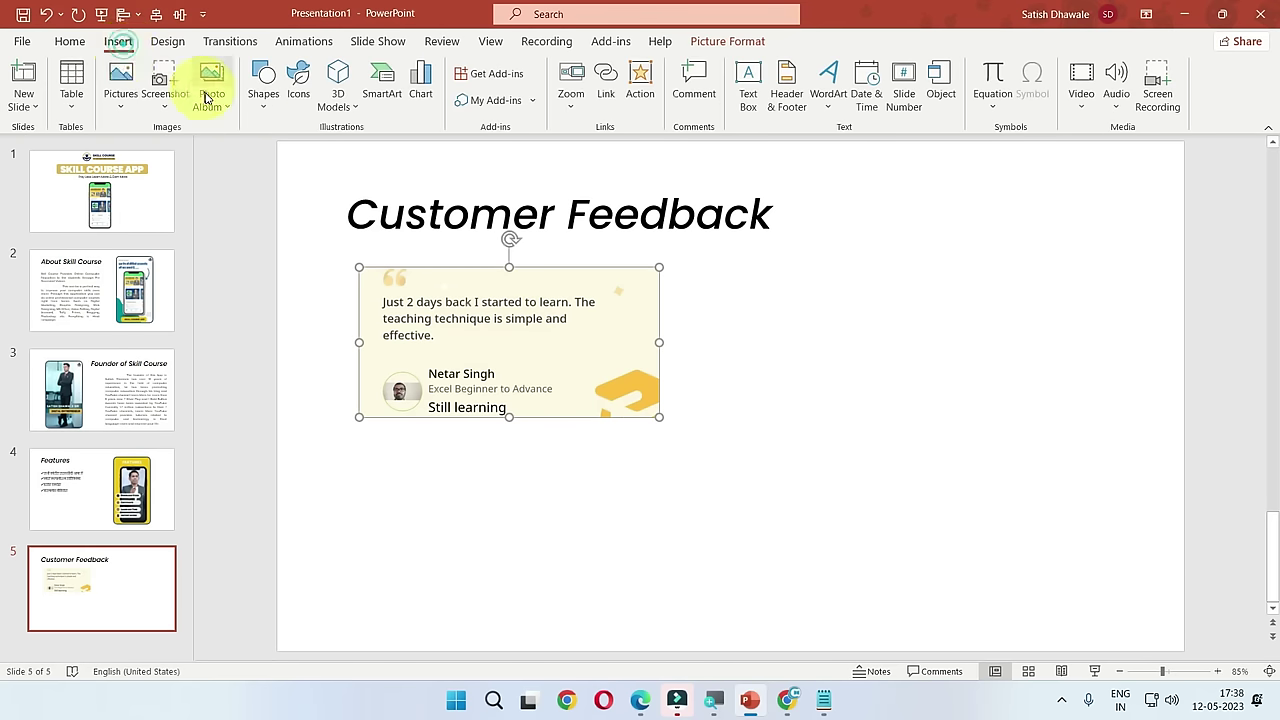
{"action": "left_click", "coordinate": [266, 105]}
{"action": "left_click", "coordinate": [271, 266]}
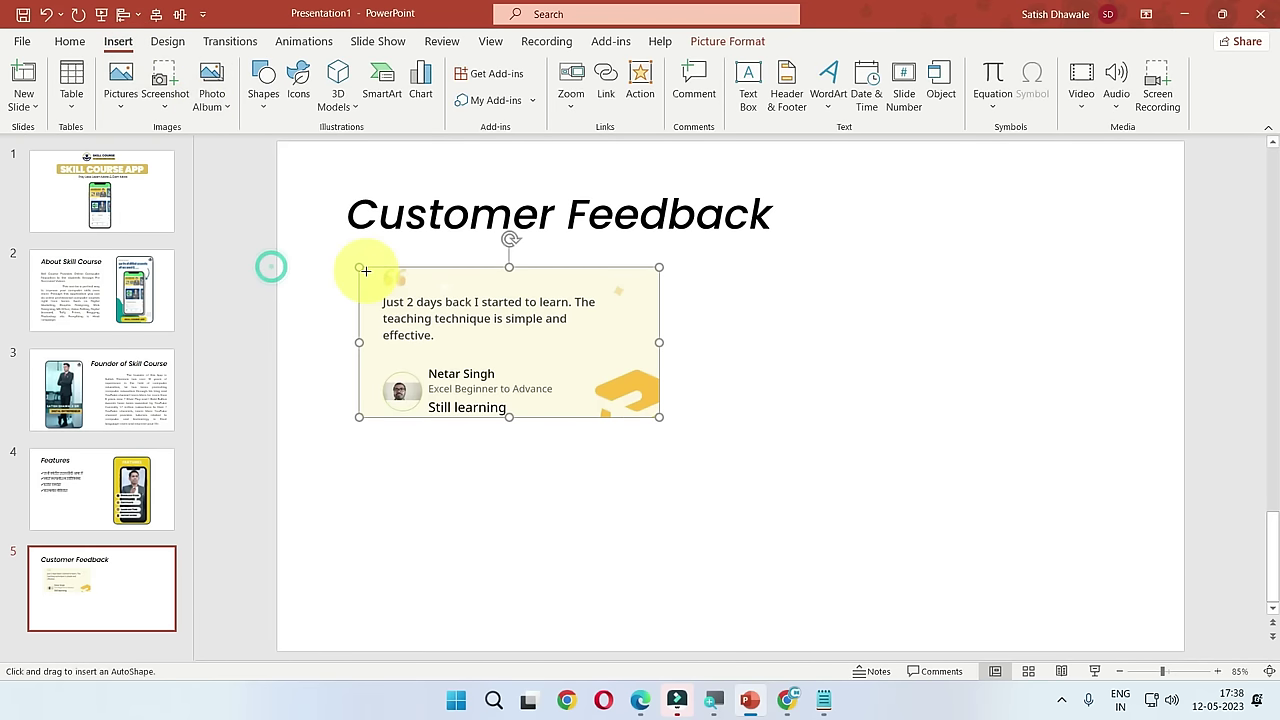
{"action": "left_click_drag", "start_coordinate": [357, 265], "coordinate": [656, 423]}
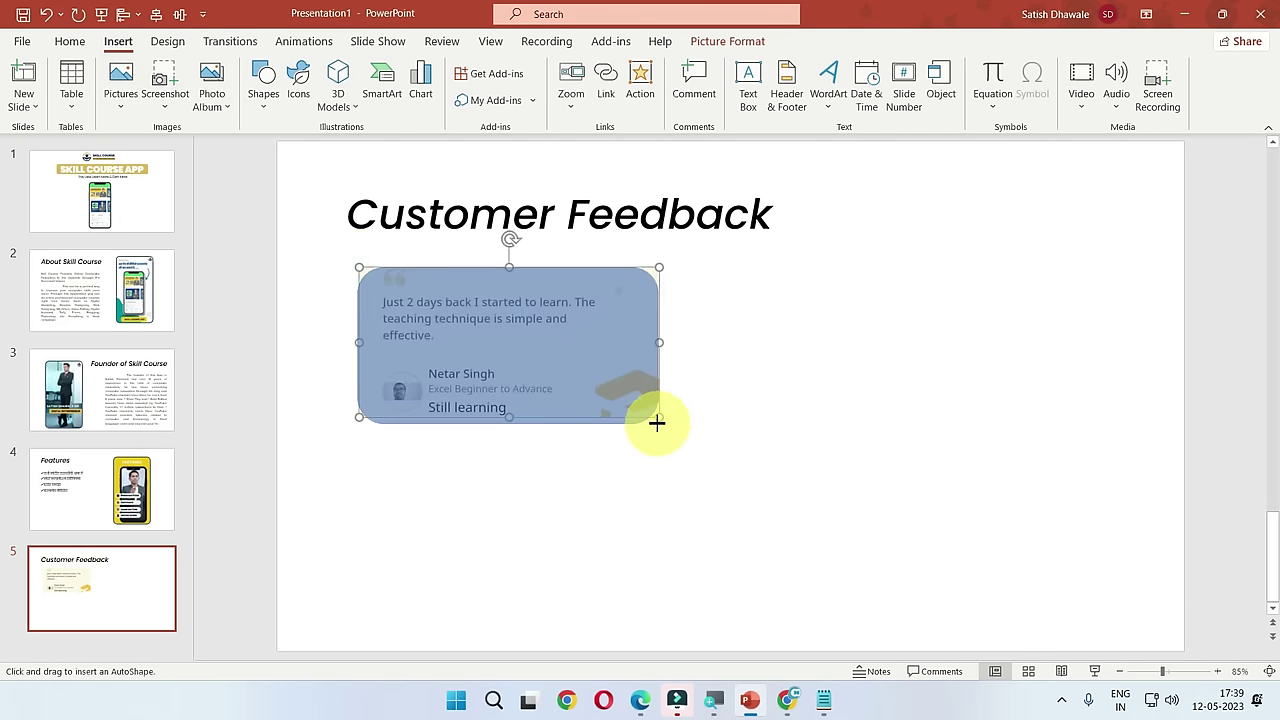
{"action": "left_click_drag", "start_coordinate": [660, 417], "coordinate": [661, 417]}
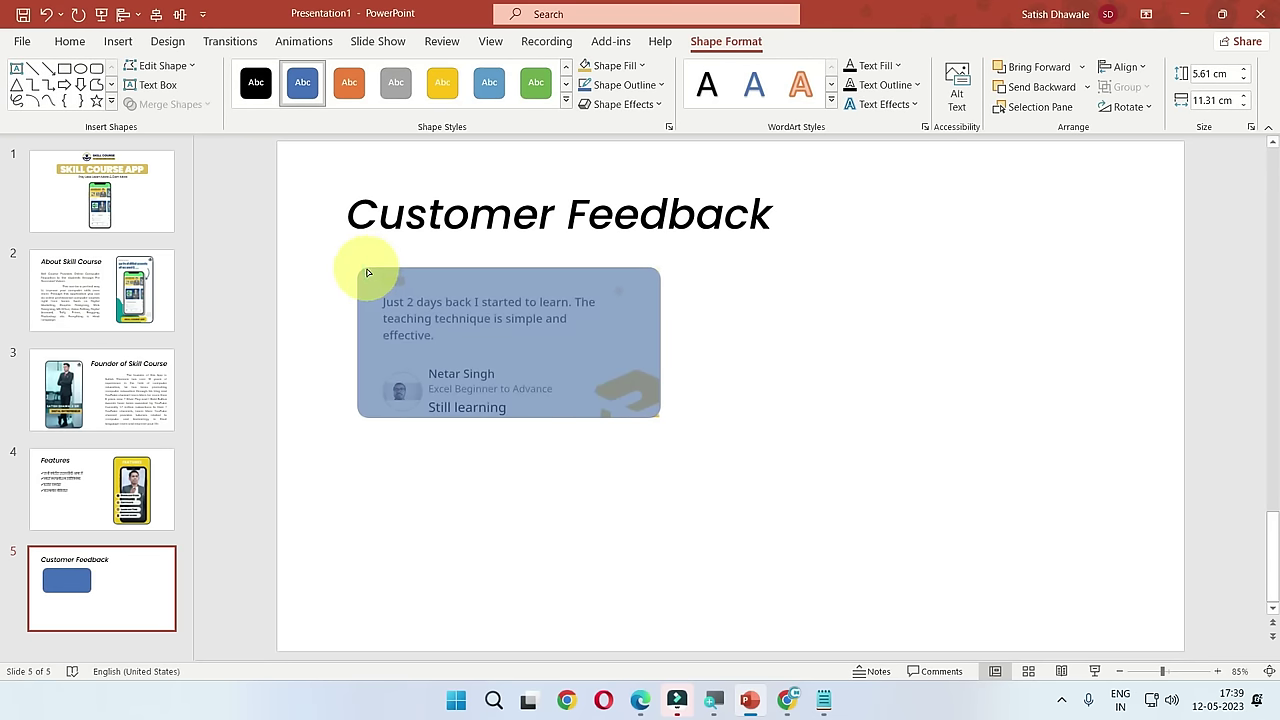
{"action": "mouse_move", "coordinate": [486, 346]}
{"action": "left_mouse_down"}
{"action": "mouse_move", "coordinate": [669, 408]}
{"action": "mouse_move", "coordinate": [530, 337]}
{"action": "left_mouse_up"}
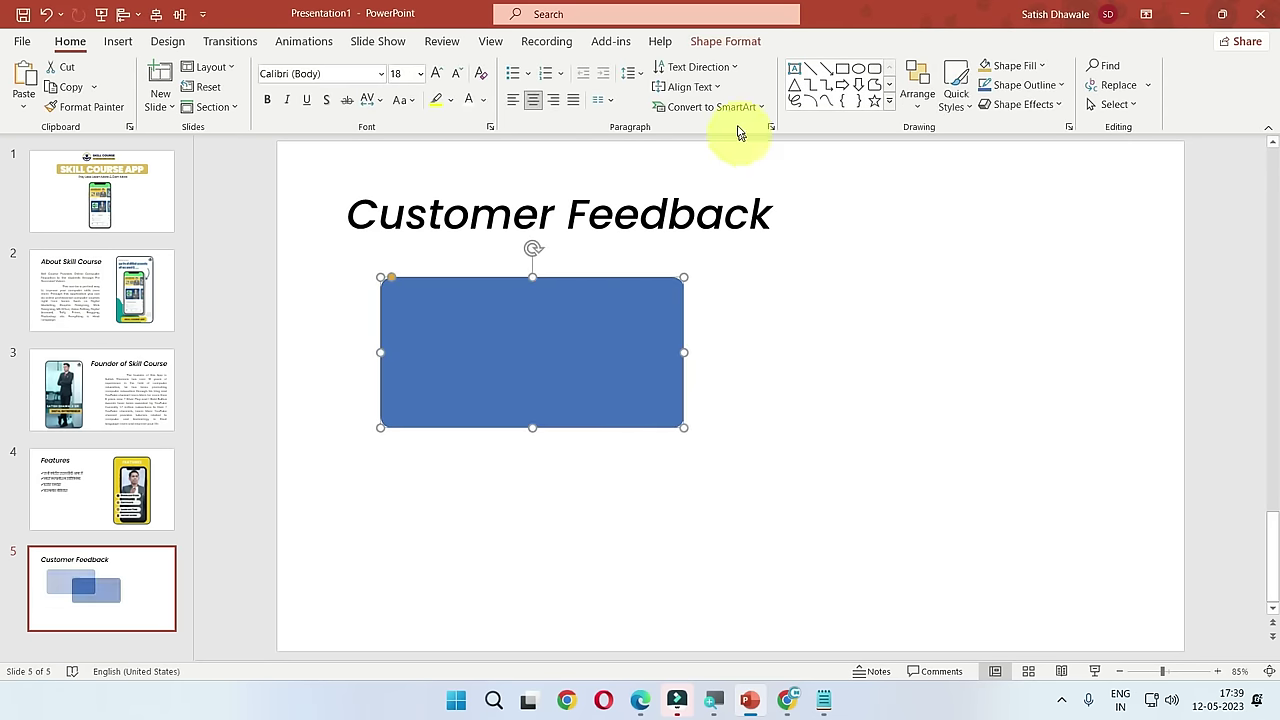
{"action": "left_click", "coordinate": [712, 41]}
Step: Fill the rounded rectangle with the 7.jpg testimonial image
{"action": "left_click", "coordinate": [607, 66]}
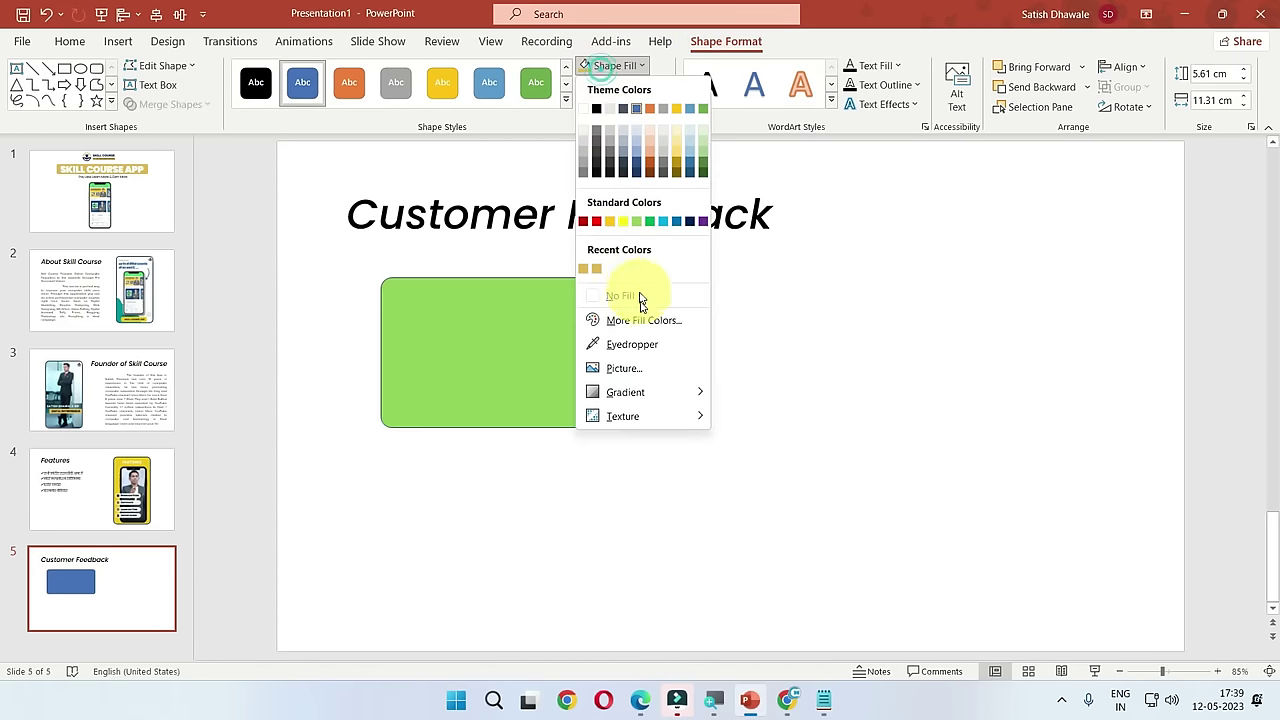
{"action": "left_click", "coordinate": [645, 366]}
{"action": "left_click", "coordinate": [595, 310]}
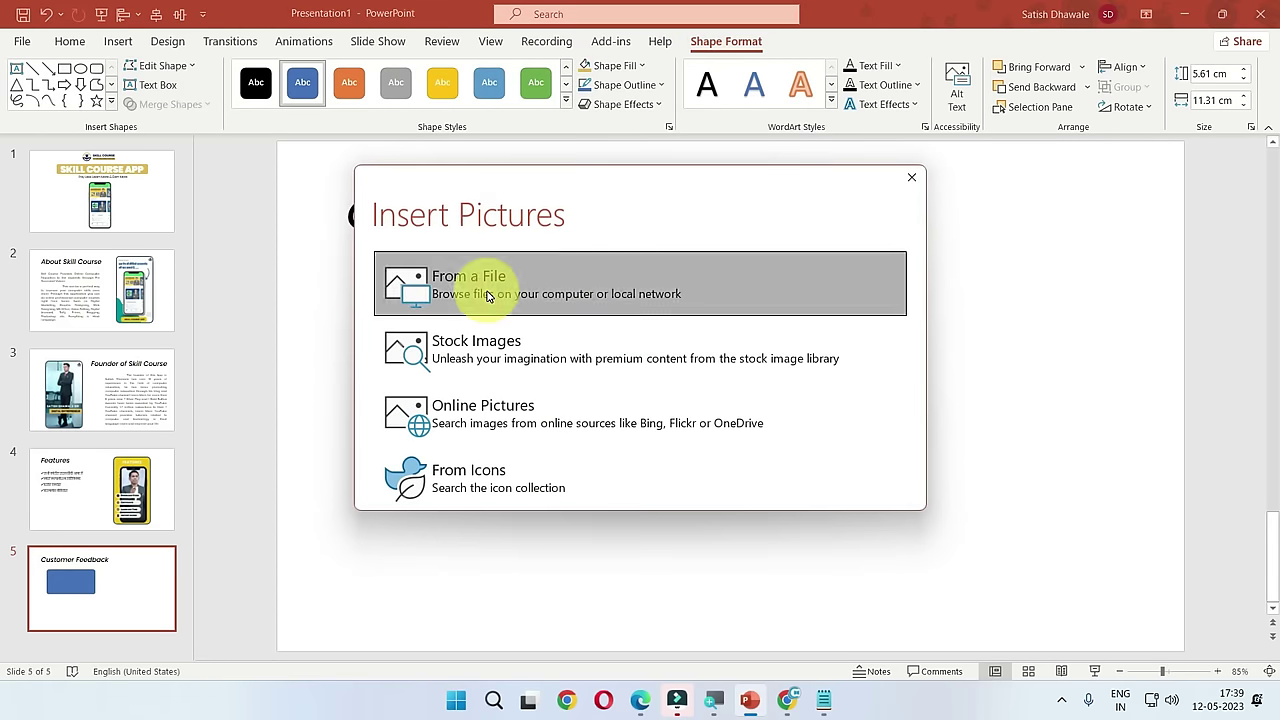
{"action": "left_click", "coordinate": [522, 264]}
{"action": "left_click", "coordinate": [755, 481]}
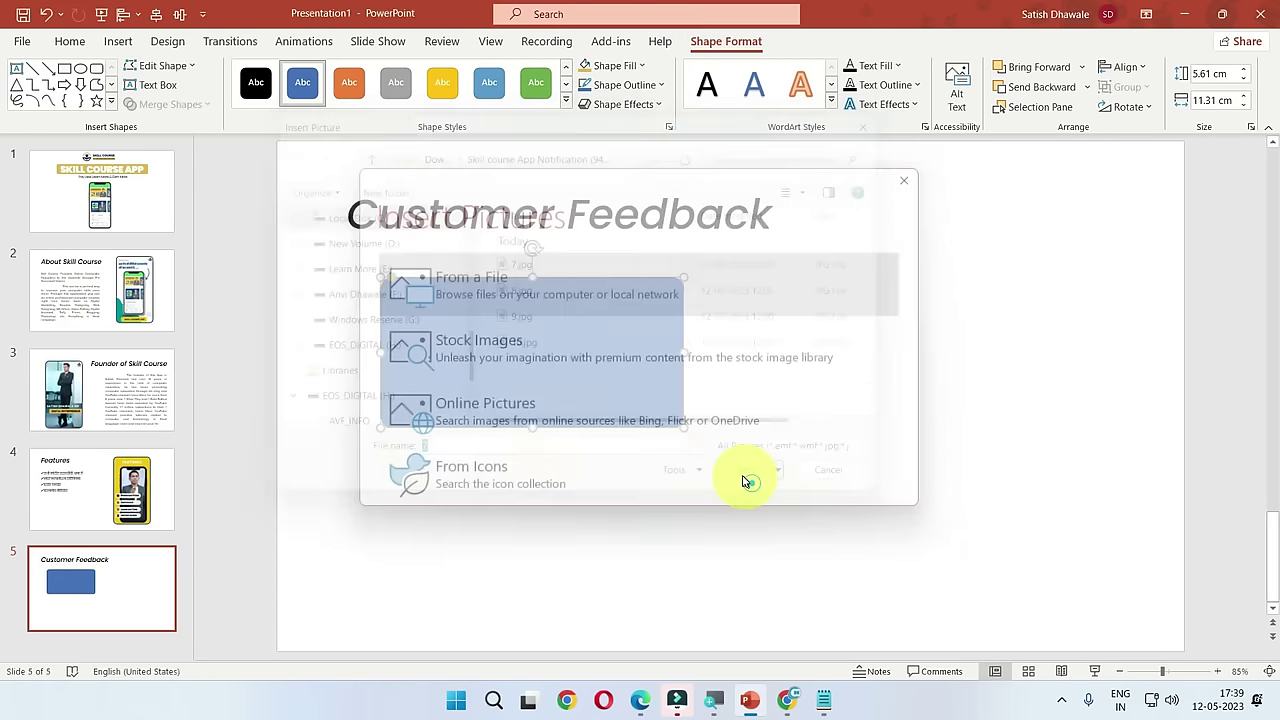
{"action": "left_click", "coordinate": [728, 480]}
Step: Apply a bevel effect to the testimonial card and duplicate it
{"action": "left_click", "coordinate": [624, 393]}
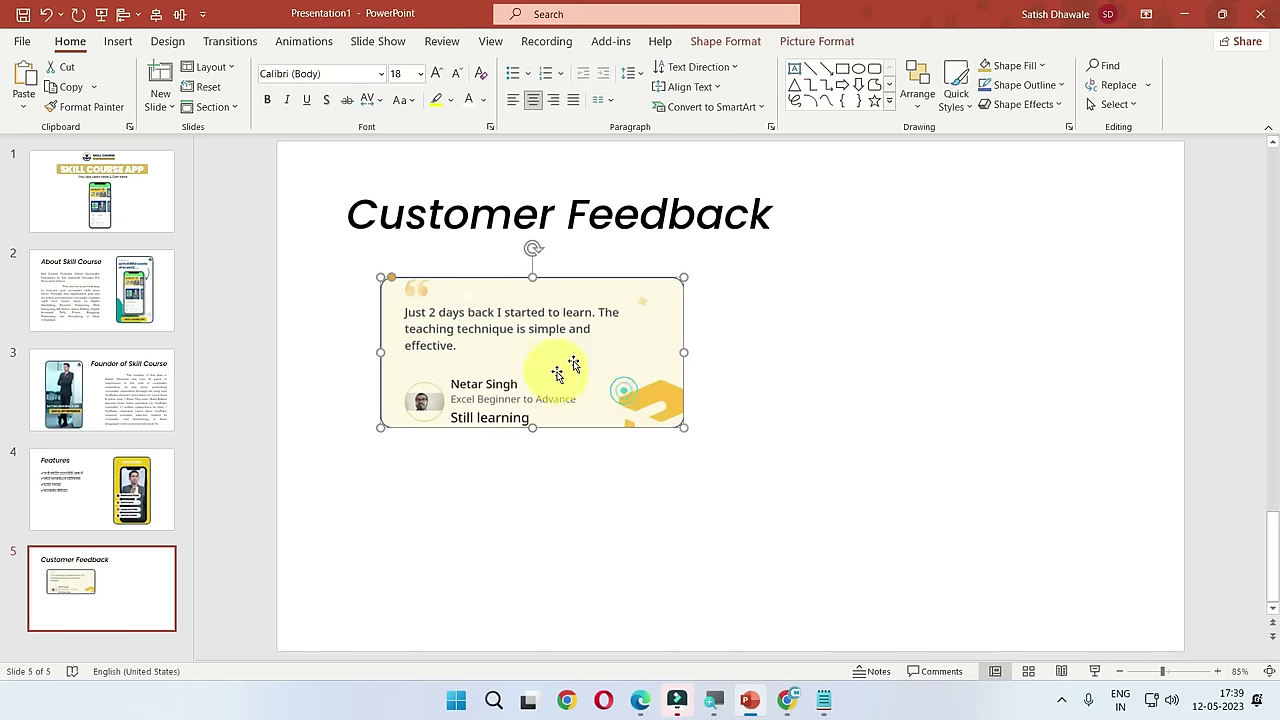
{"action": "left_click", "coordinate": [745, 41]}
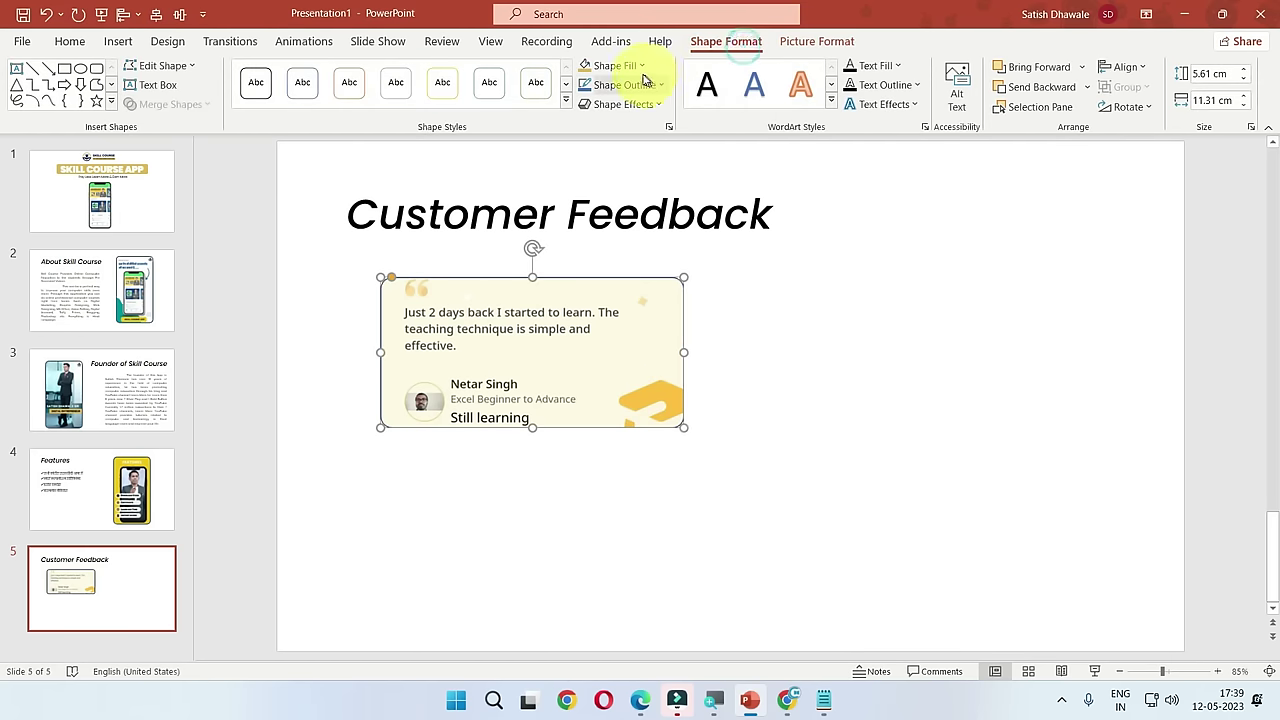
{"action": "left_click", "coordinate": [622, 104]}
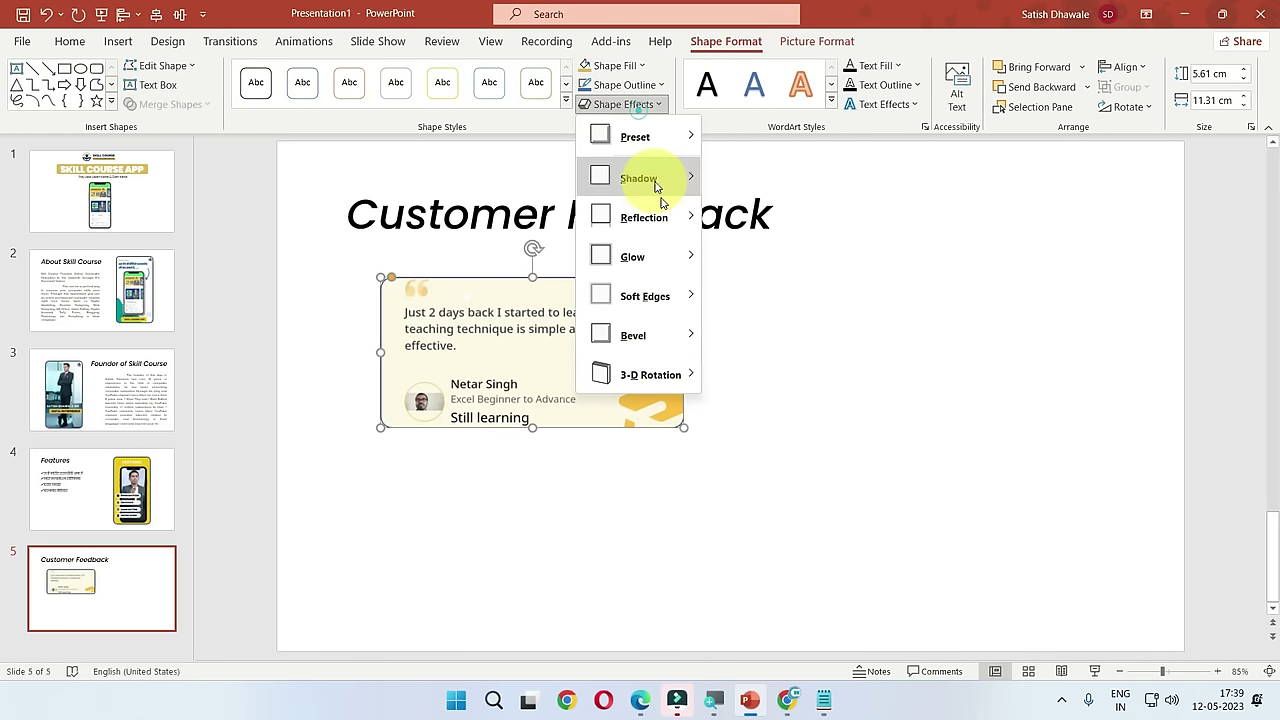
{"action": "left_click", "coordinate": [656, 335]}
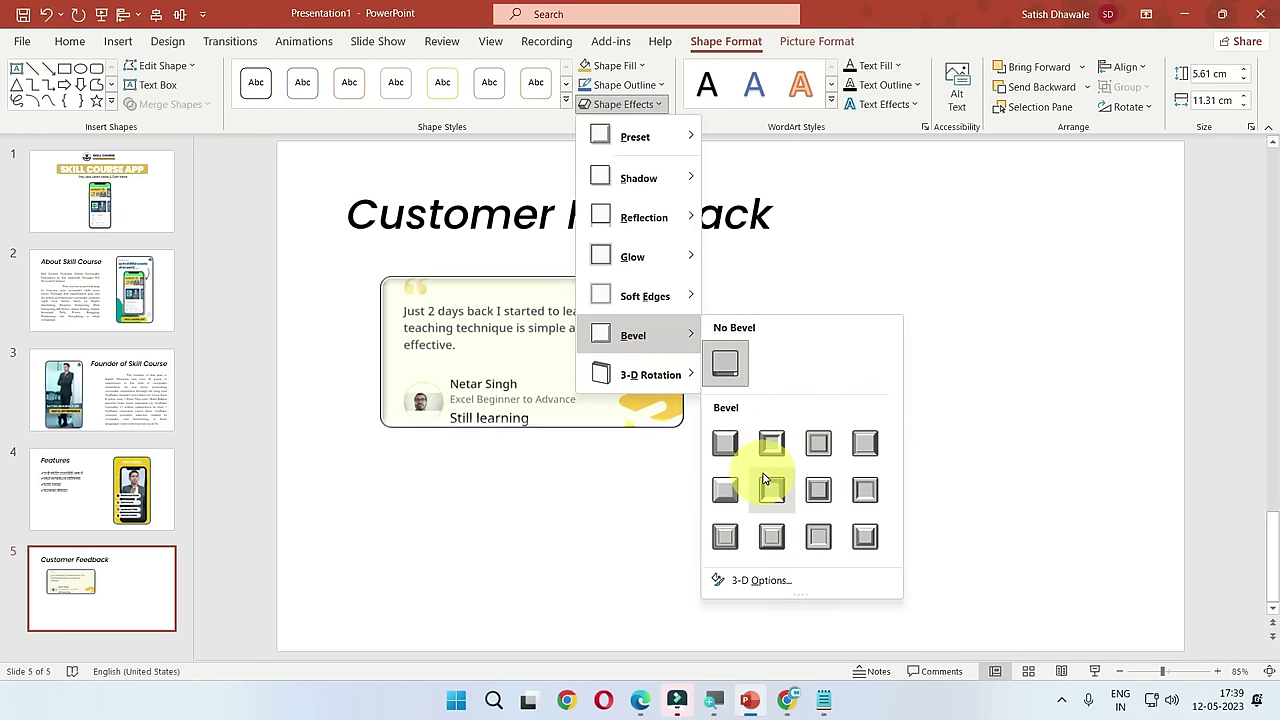
{"action": "left_click", "coordinate": [855, 463]}
{"action": "left_click", "coordinate": [634, 523]}
{"action": "left_click", "coordinate": [612, 395]}
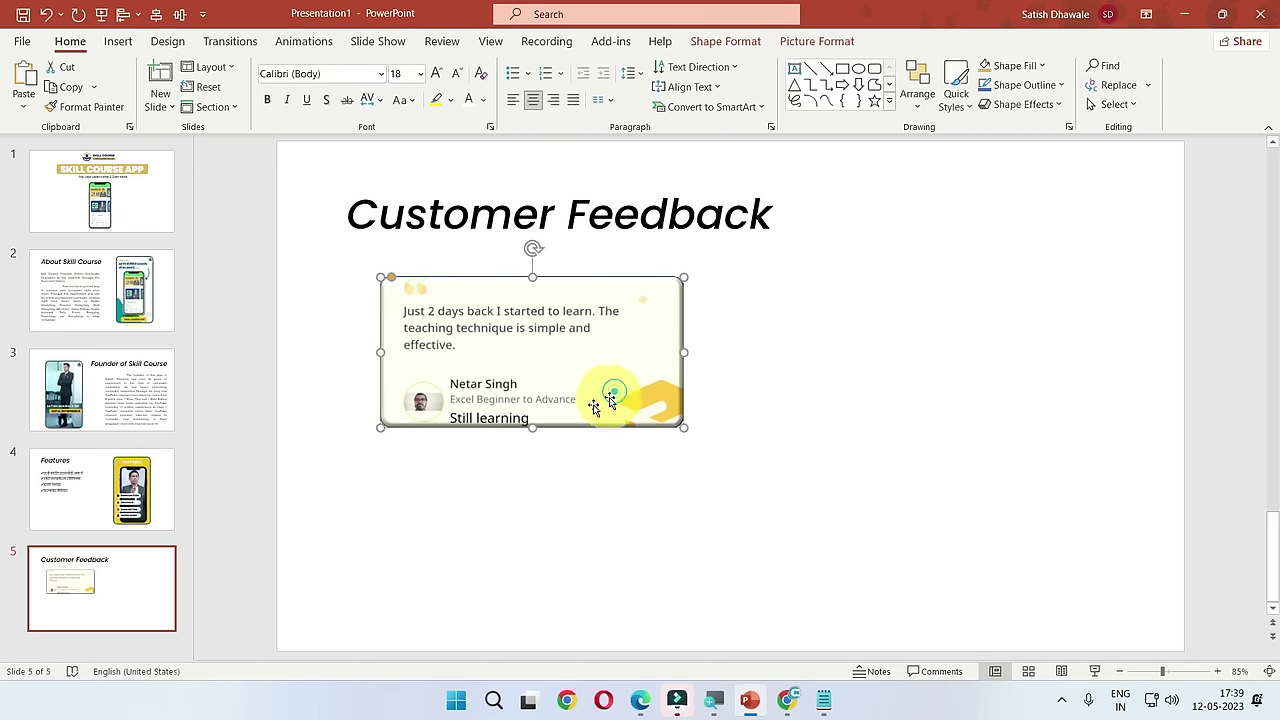
{"action": "key", "text": "ctrl+d"}
Step: Place the duplicate card right of the original and fill it with another customer review image
{"action": "left_click_drag", "start_coordinate": [571, 400], "coordinate": [928, 383]}
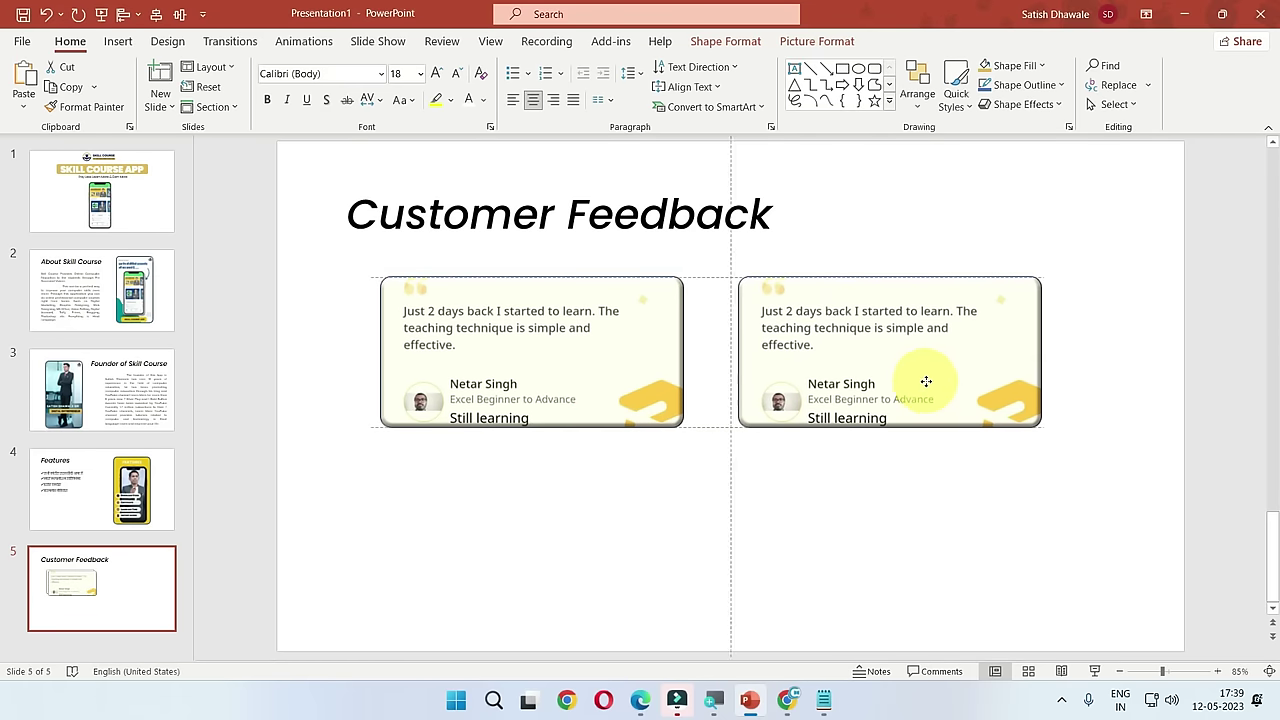
{"action": "left_click", "coordinate": [728, 41]}
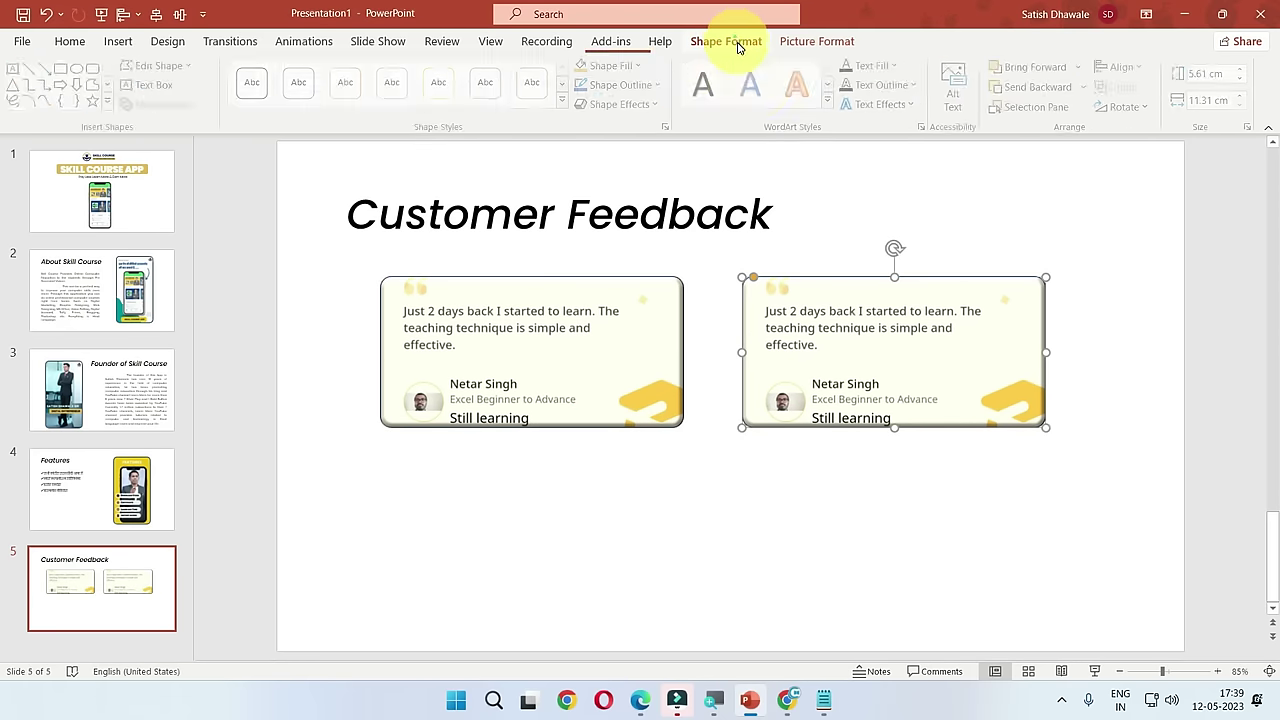
{"action": "left_click", "coordinate": [622, 68]}
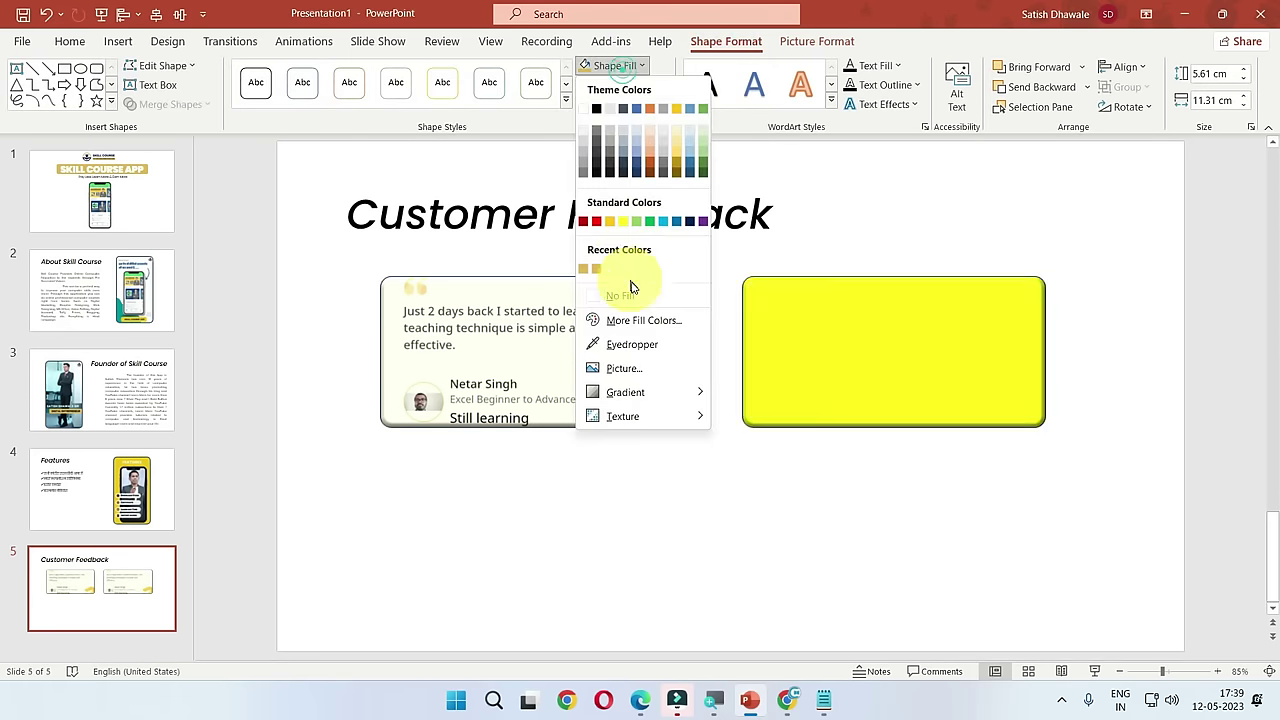
{"action": "left_click", "coordinate": [643, 345]}
{"action": "left_click", "coordinate": [538, 300]}
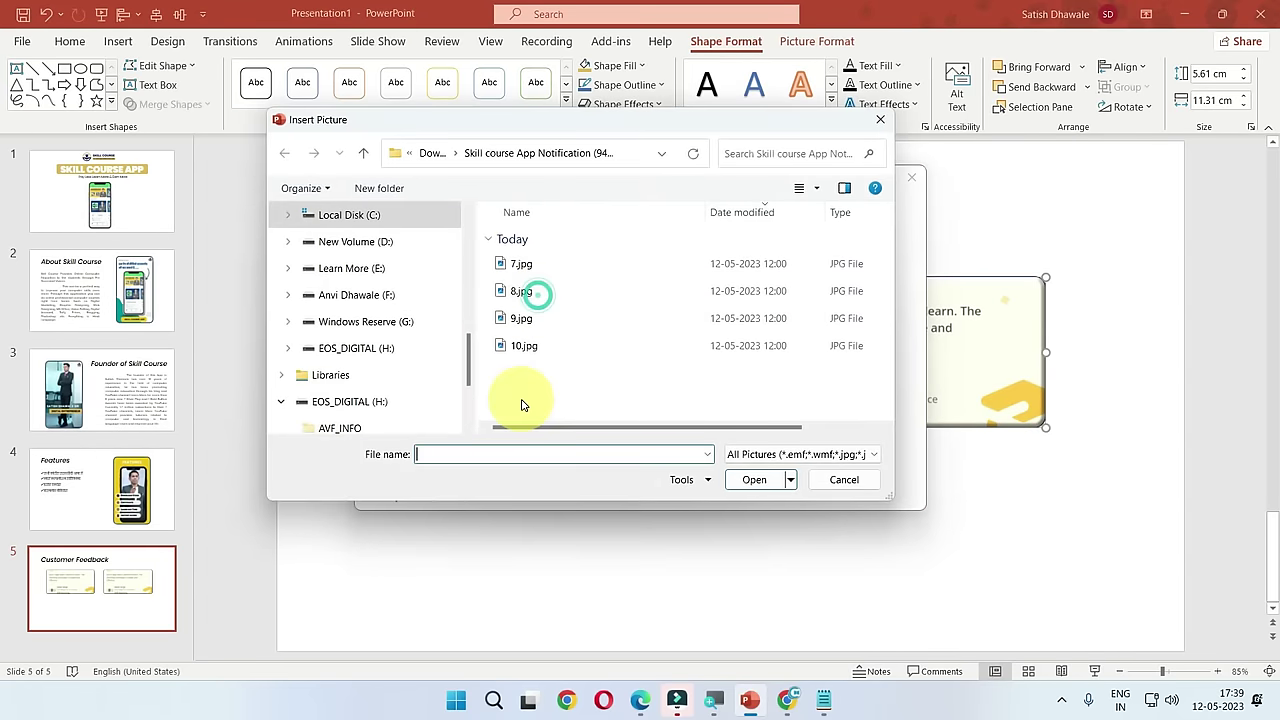
{"action": "left_click", "coordinate": [530, 289]}
{"action": "left_click", "coordinate": [754, 476]}
{"action": "left_click", "coordinate": [873, 360]}
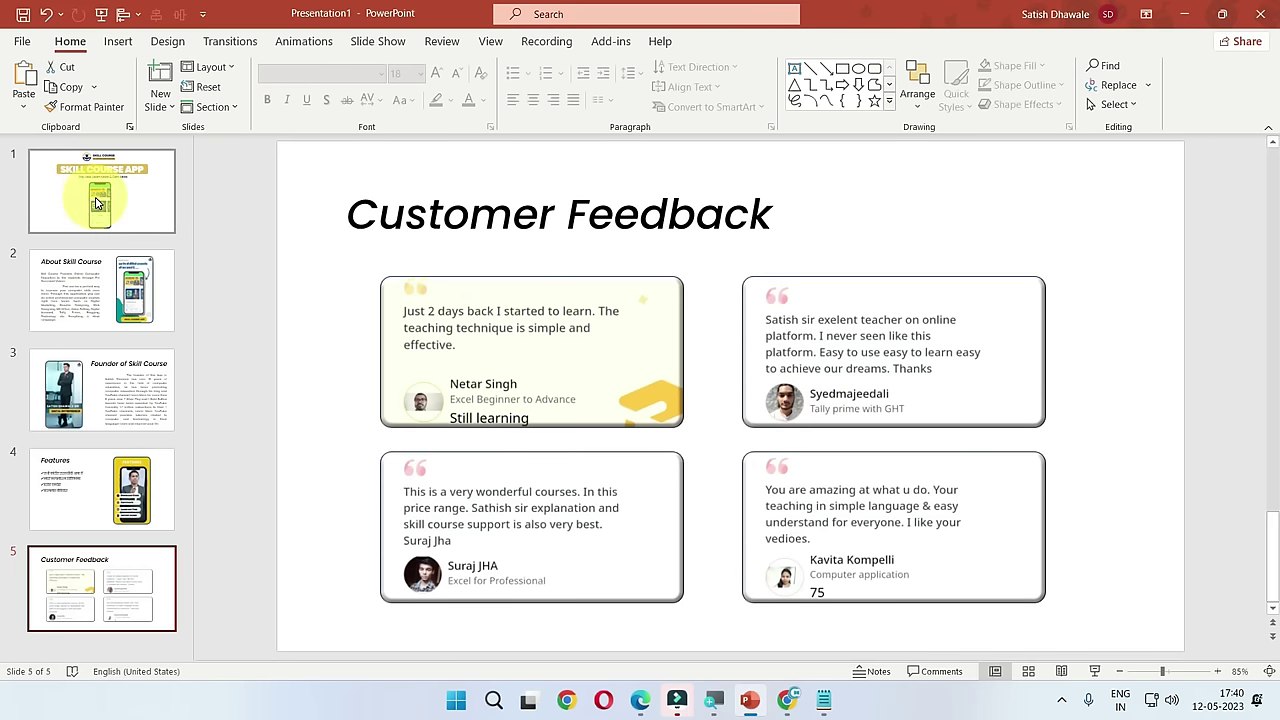
Step: Review slides 1 through 5, then return to the Features slide
{"action": "left_click", "coordinate": [97, 204]}
{"action": "left_click", "coordinate": [100, 280]}
{"action": "left_click", "coordinate": [112, 383]}
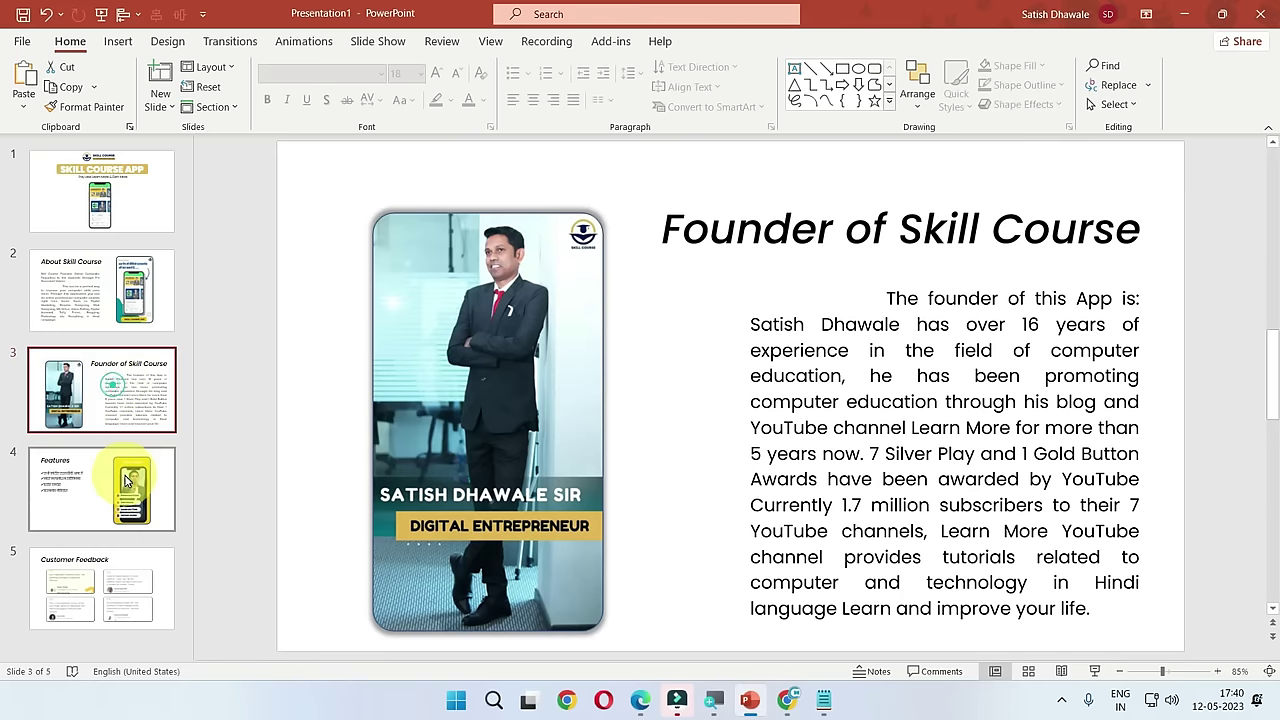
{"action": "left_click", "coordinate": [125, 481]}
{"action": "left_click", "coordinate": [128, 586]}
{"action": "left_click", "coordinate": [117, 222]}
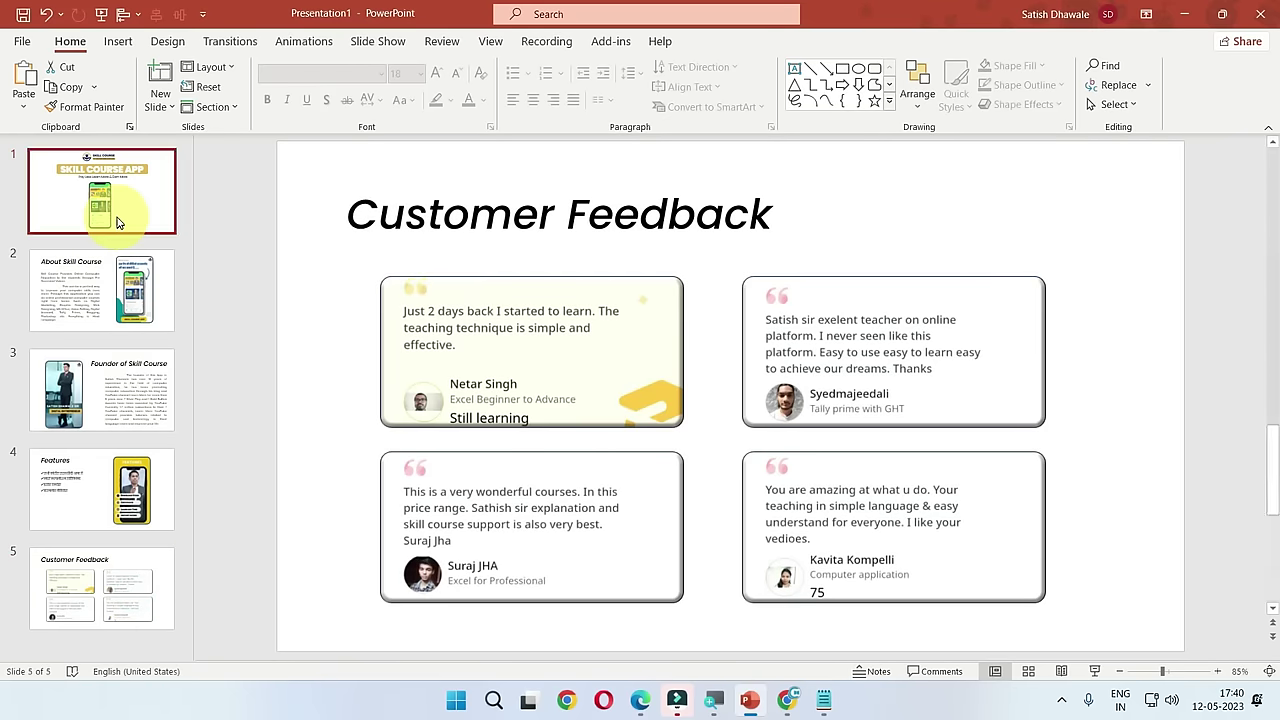
{"action": "left_click", "coordinate": [101, 313]}
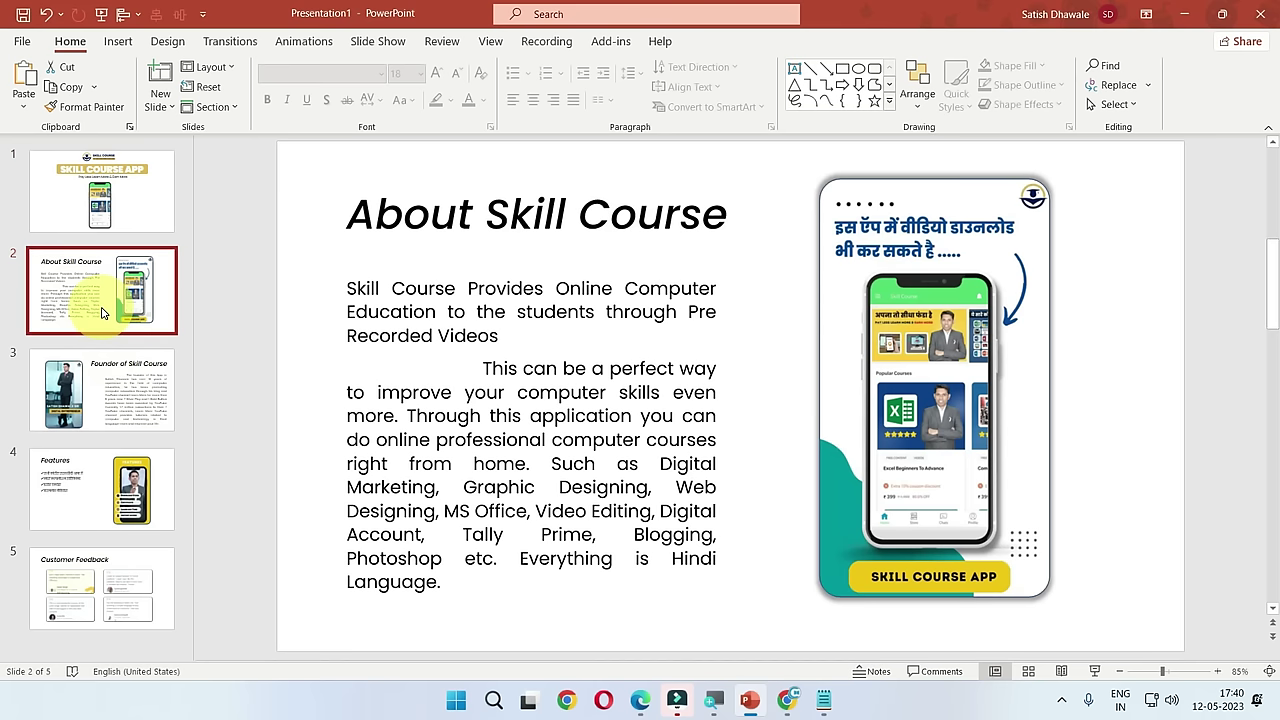
{"action": "left_click", "coordinate": [100, 405]}
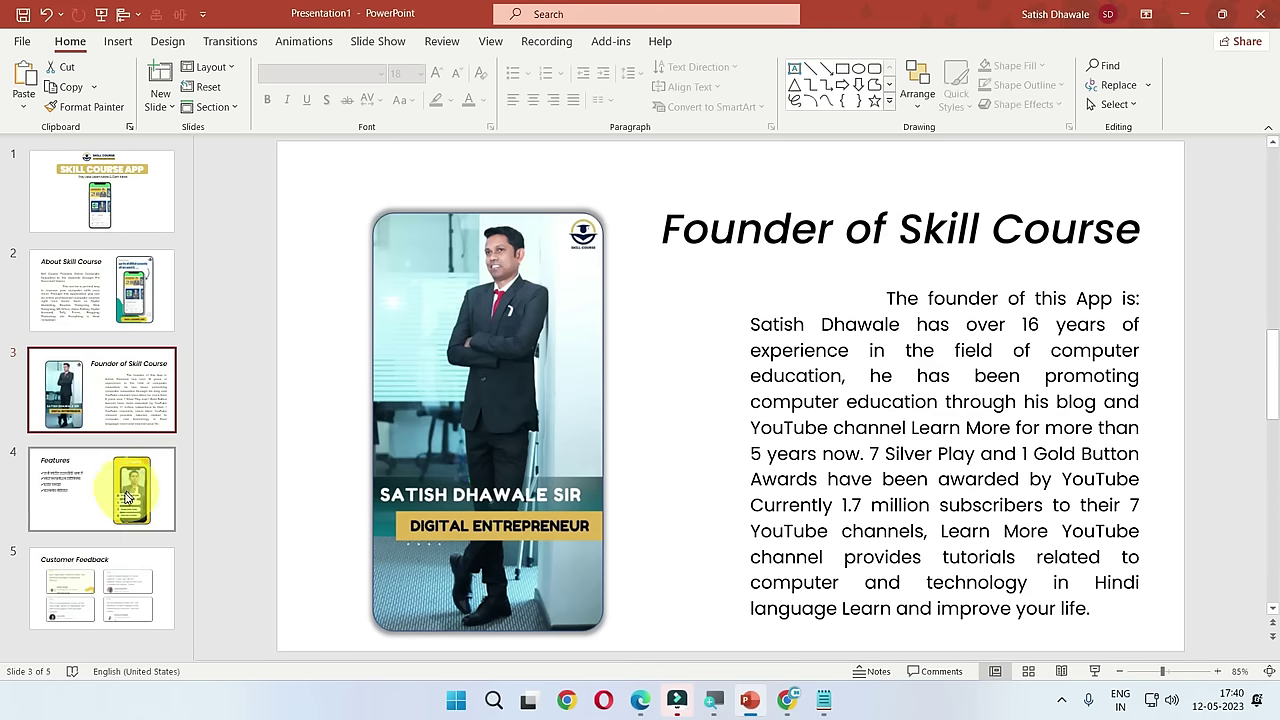
{"action": "left_click", "coordinate": [118, 500]}
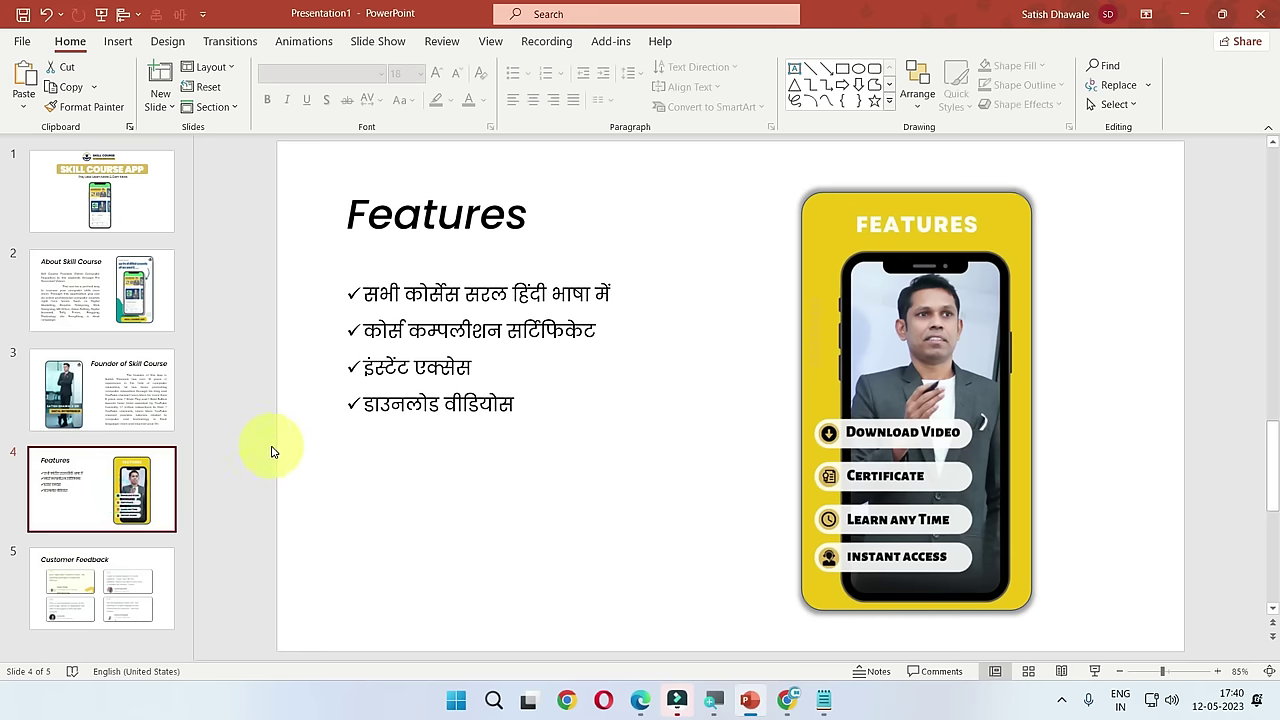
Step: Draw a small oval circle beneath the Features bullet list
{"action": "left_click", "coordinate": [124, 43]}
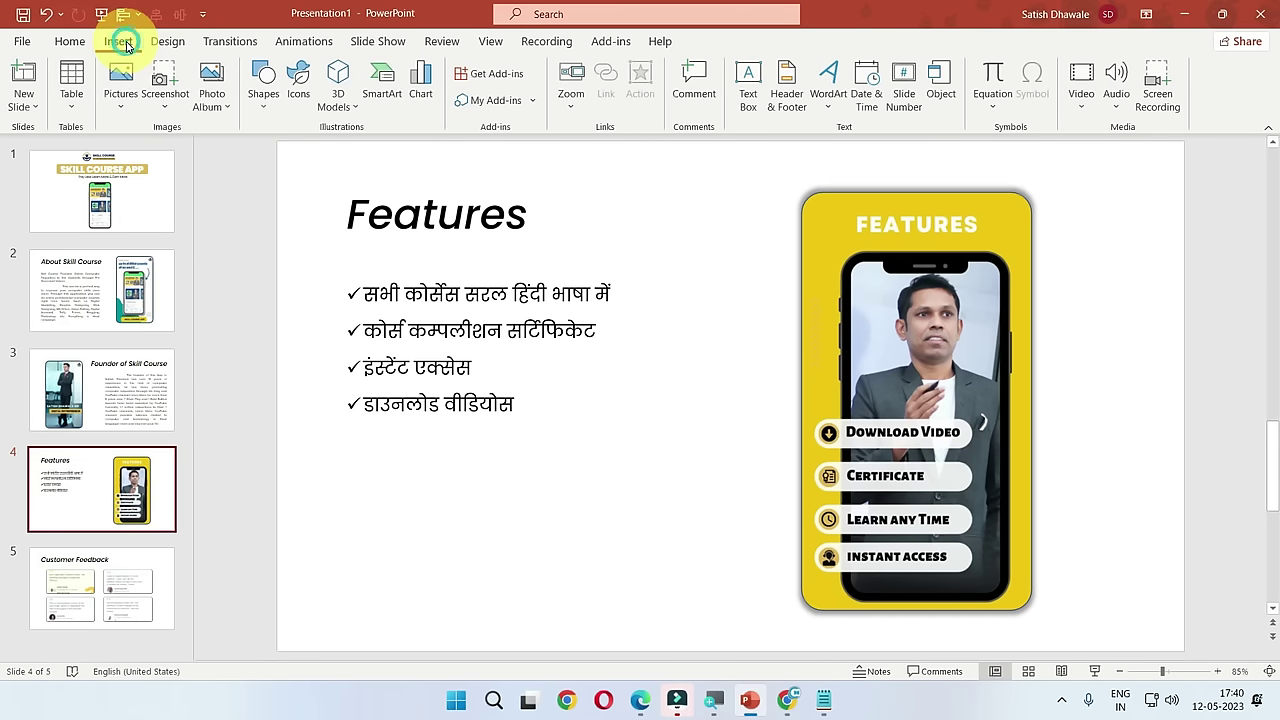
{"action": "left_click", "coordinate": [265, 105]}
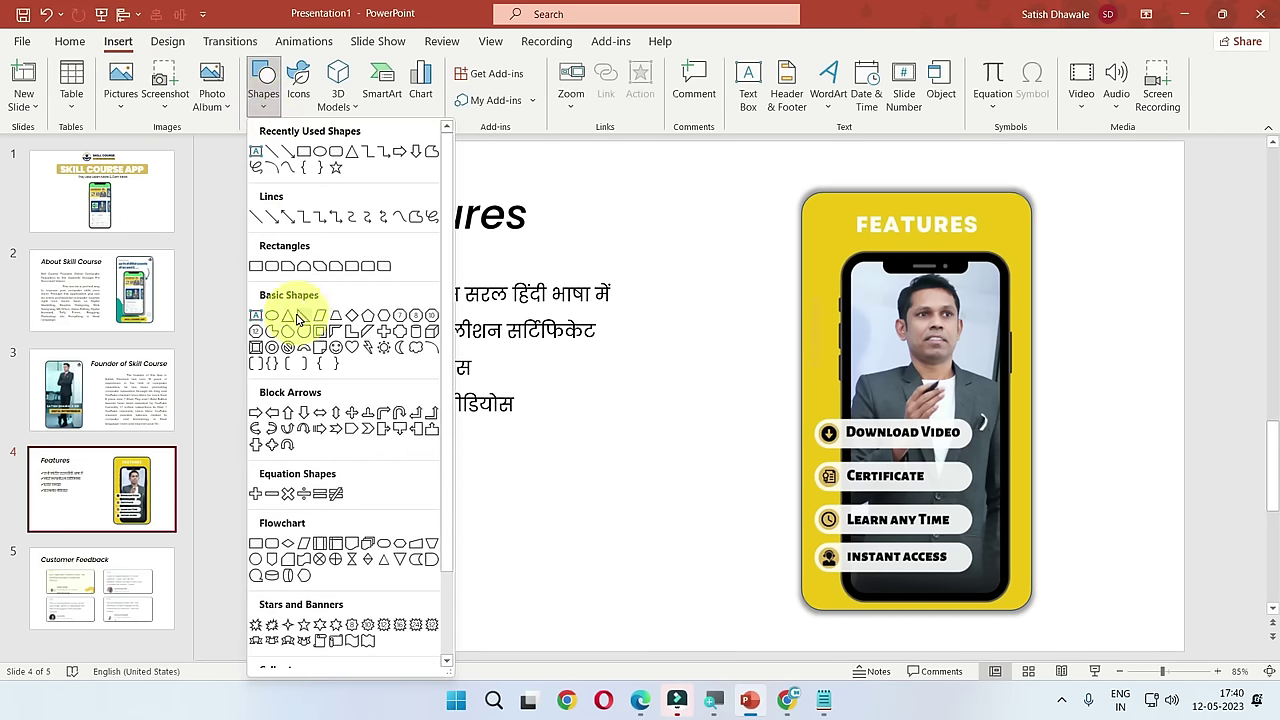
{"action": "left_click", "coordinate": [288, 357]}
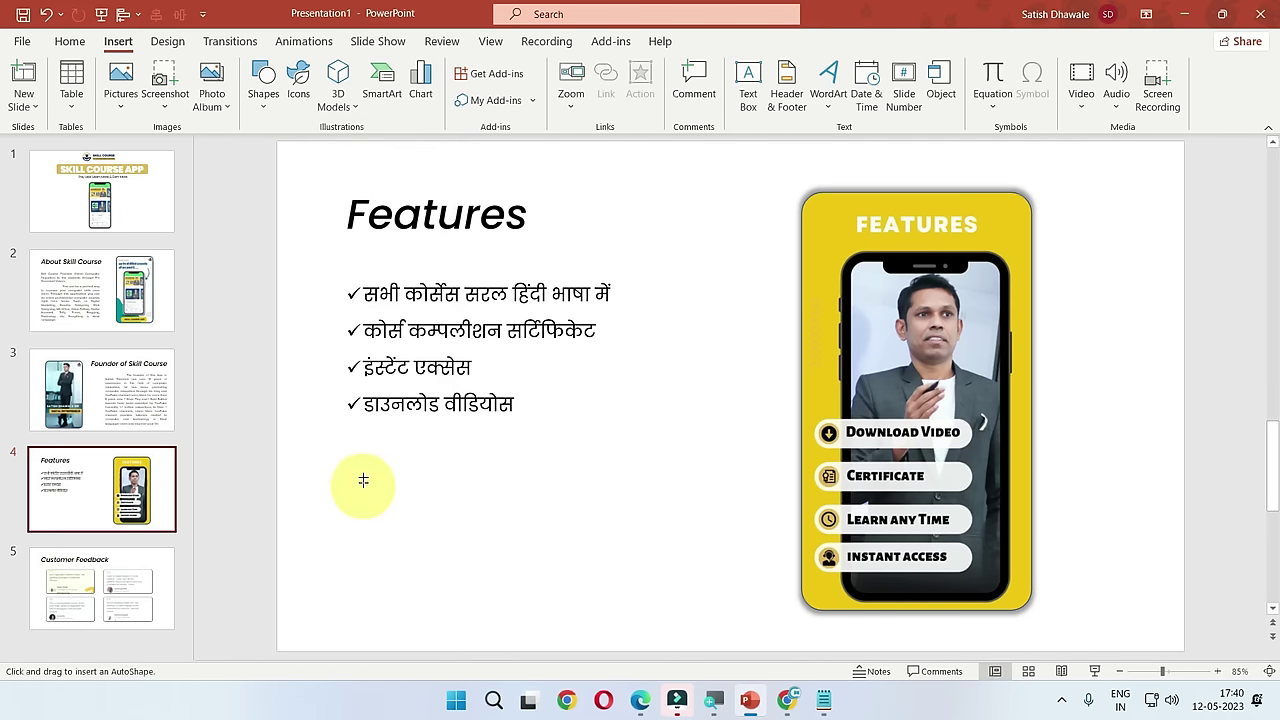
{"action": "left_click_drag", "start_coordinate": [350, 445], "coordinate": [368, 458]}
{"action": "left_click", "coordinate": [430, 512]}
{"action": "left_click", "coordinate": [365, 457]}
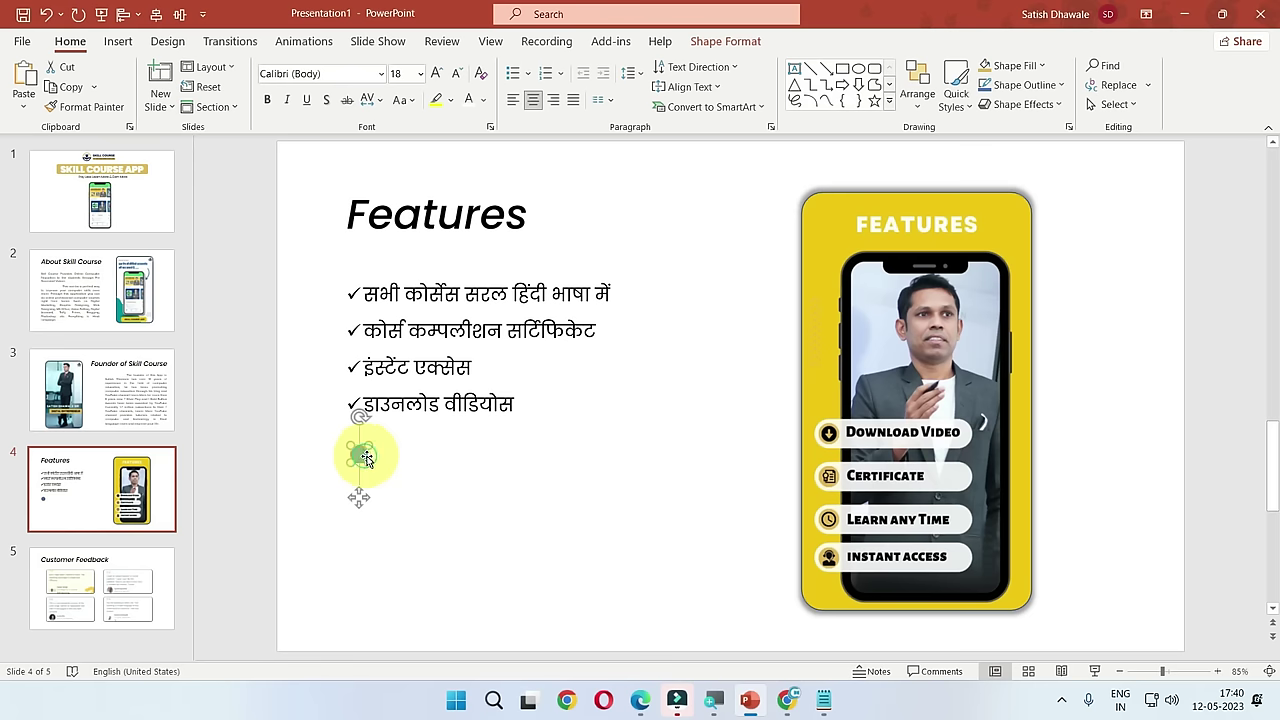
Step: Give the circle an orange shape style with no outline
{"action": "scroll", "coordinate": [360, 457], "scroll_direction": "up", "scroll_amount": 3}
{"action": "scroll", "coordinate": [358, 457], "scroll_direction": "up", "scroll_amount": 3}
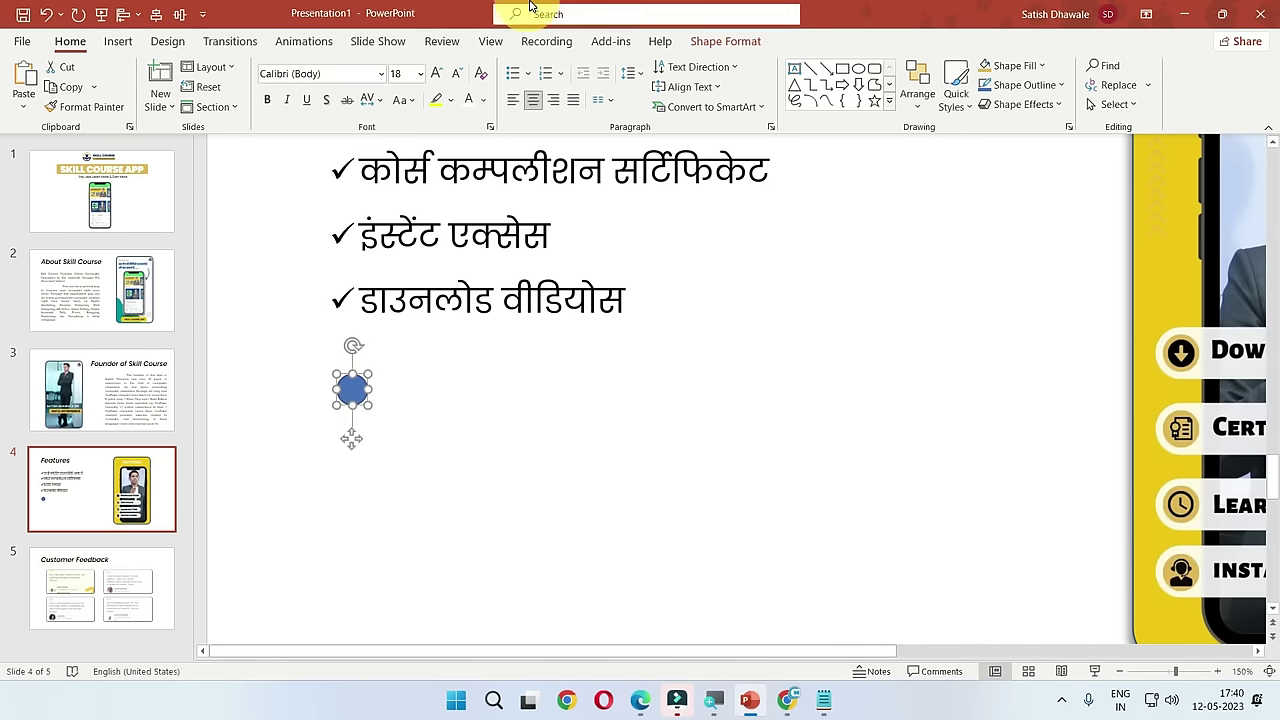
{"action": "left_click", "coordinate": [725, 41]}
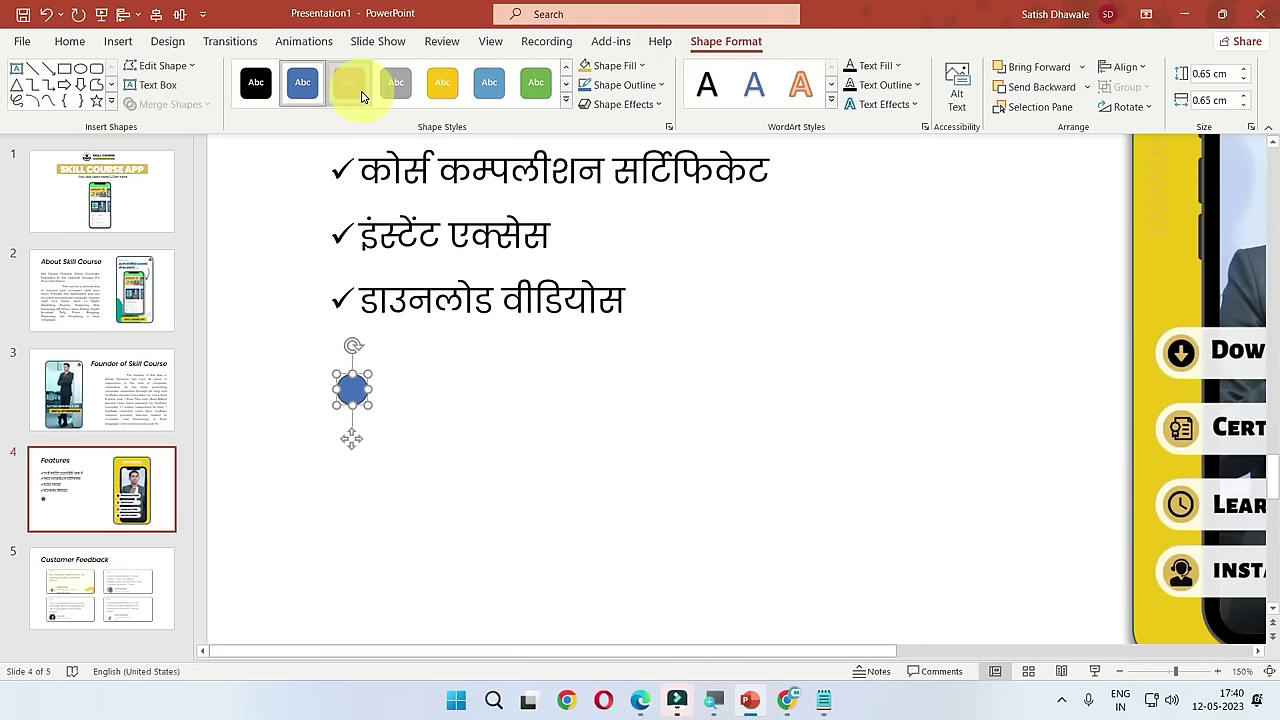
{"action": "left_click", "coordinate": [360, 92]}
{"action": "left_click", "coordinate": [625, 86]}
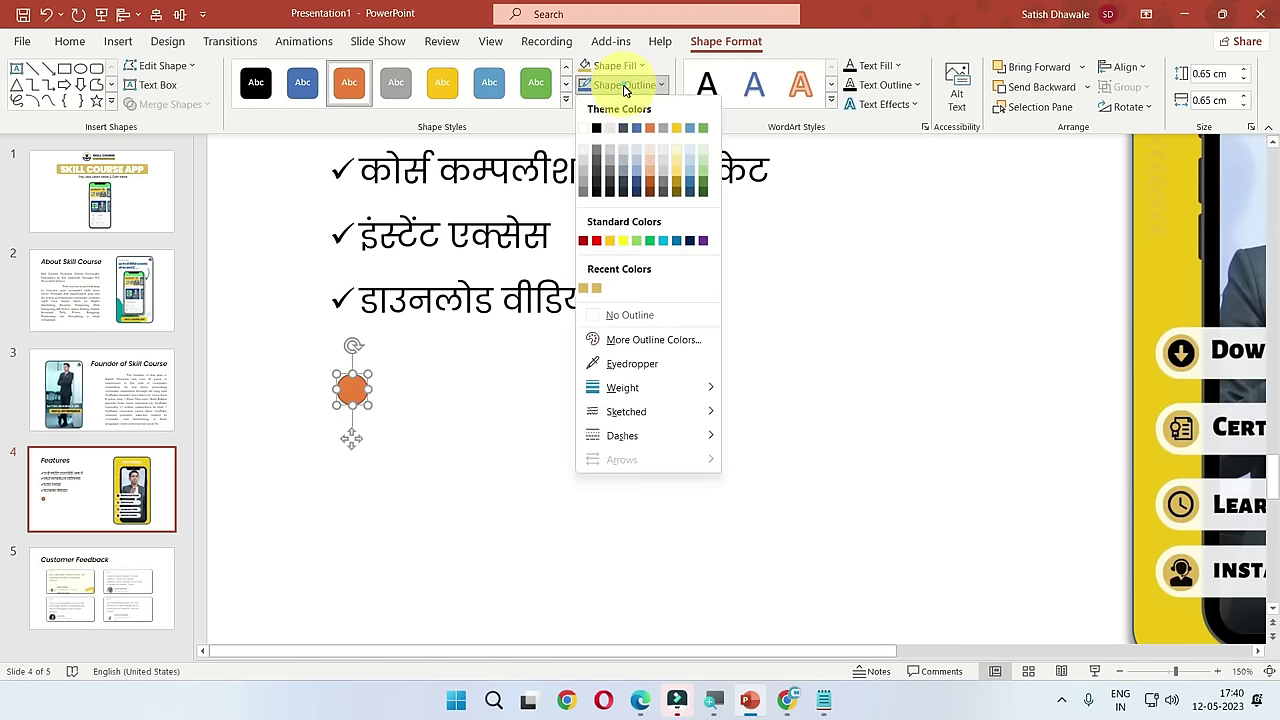
{"action": "left_click", "coordinate": [622, 314]}
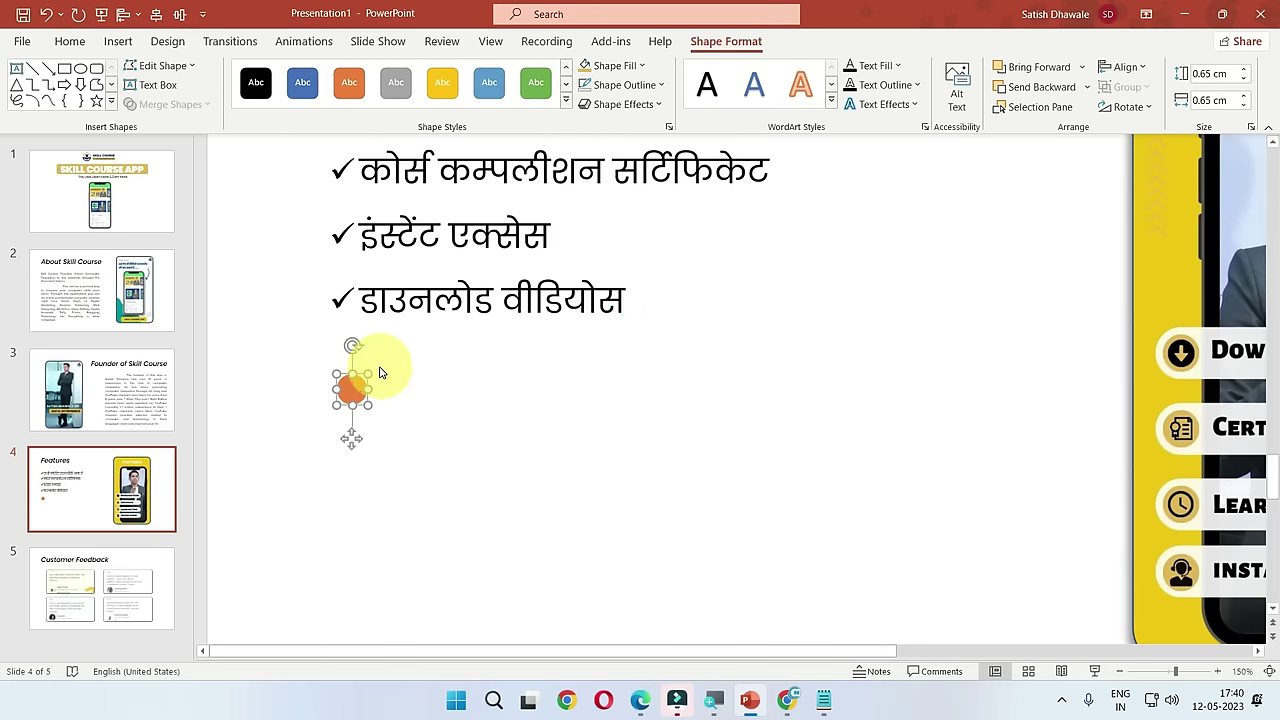
Step: Ctrl-drag copies of the dot into a row of 13 orange circles
{"action": "scroll", "coordinate": [376, 398], "scroll_direction": "down", "scroll_amount": 5, "text": "ctrl"}
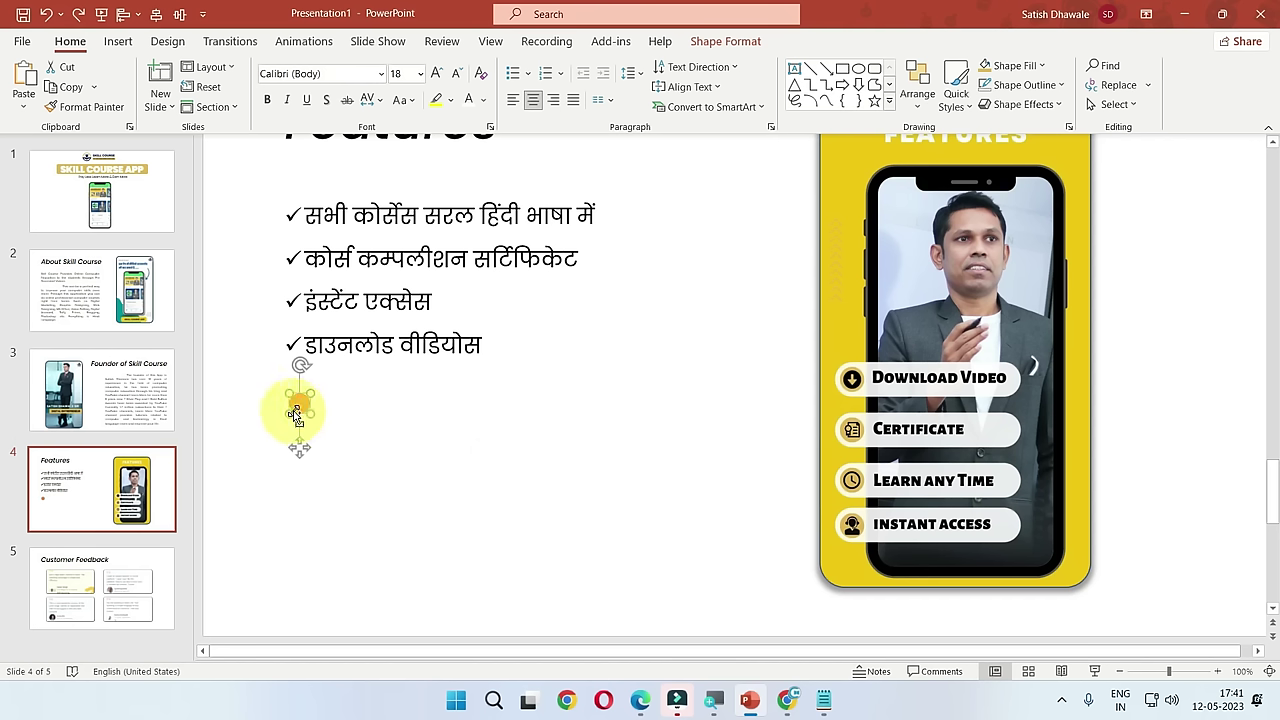
{"action": "left_click_drag", "start_coordinate": [299, 403], "coordinate": [333, 406]}
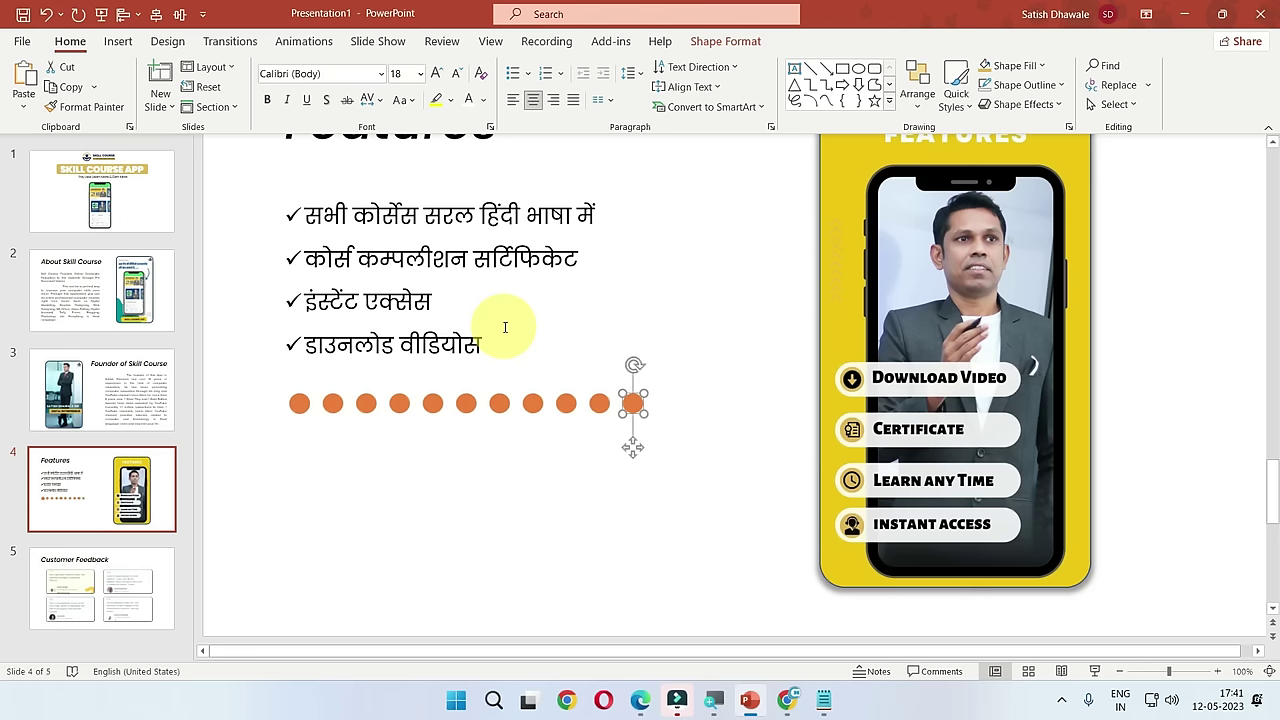
{"action": "left_click", "coordinate": [482, 586]}
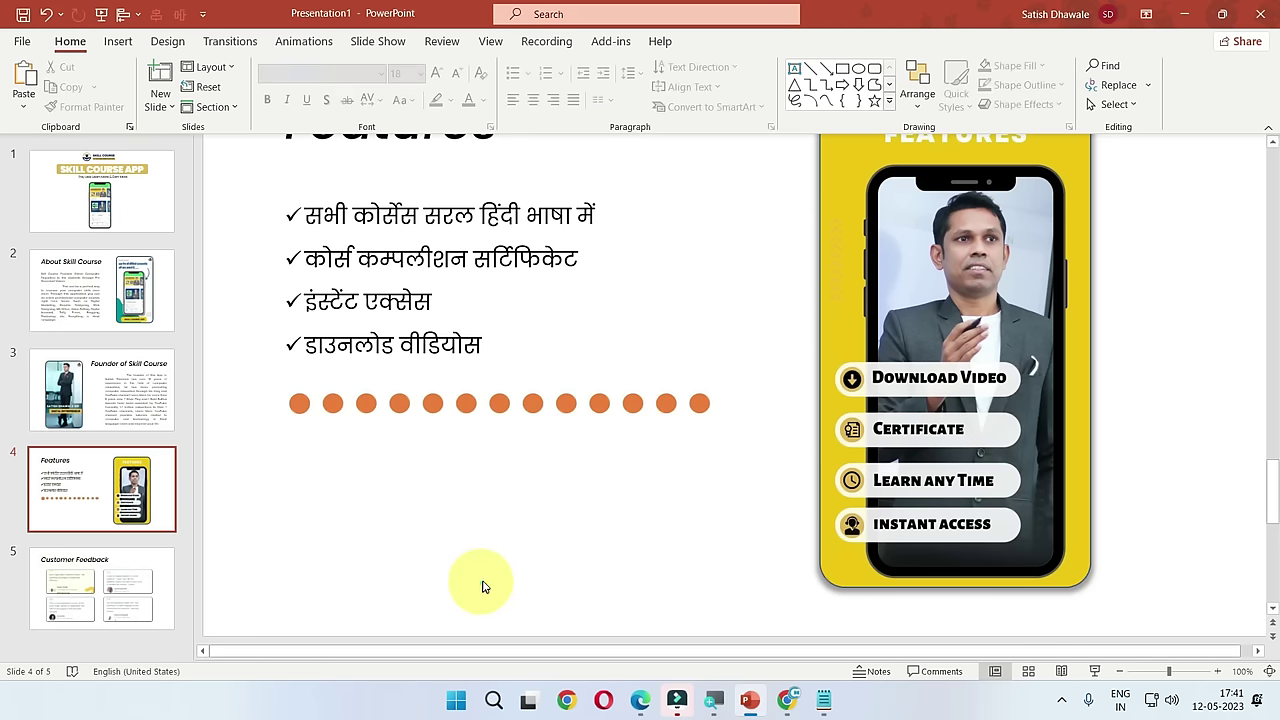
{"action": "scroll", "coordinate": [500, 598], "scroll_direction": "down", "scroll_amount": 3, "text": "ctrl"}
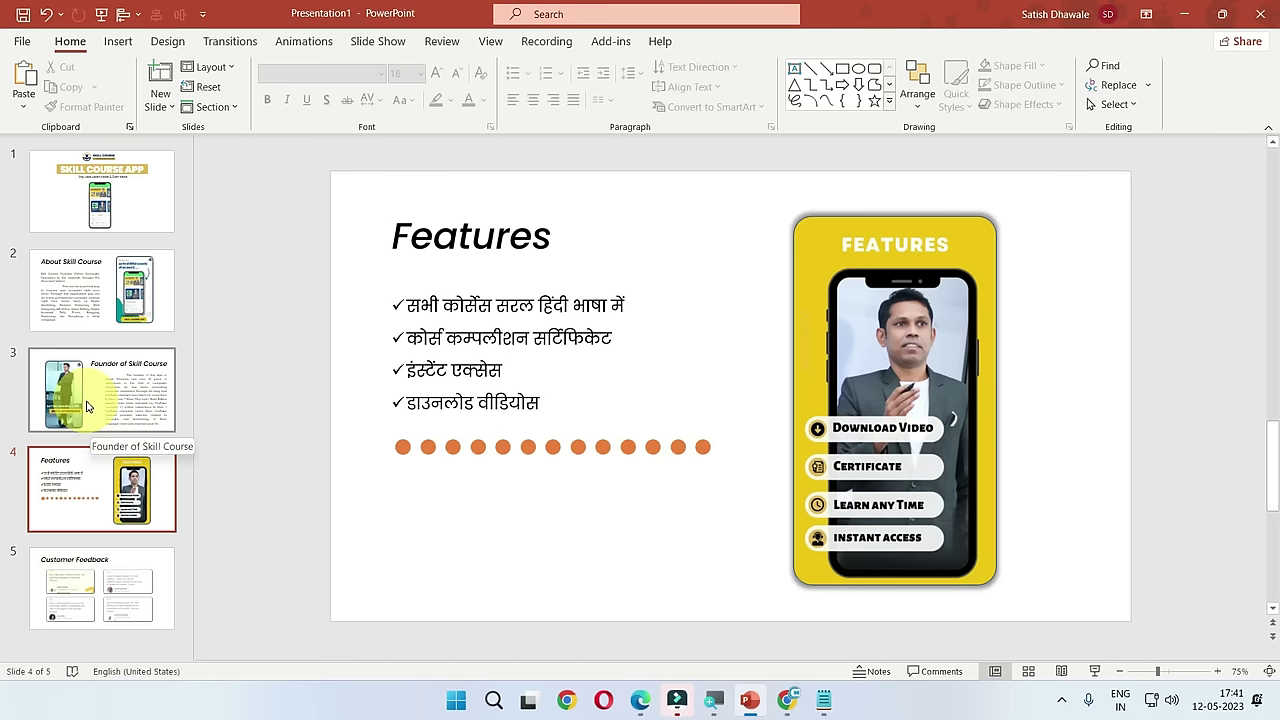
Step: On the Customer Feedback slide, move the title slightly higher
{"action": "left_click", "coordinate": [95, 612]}
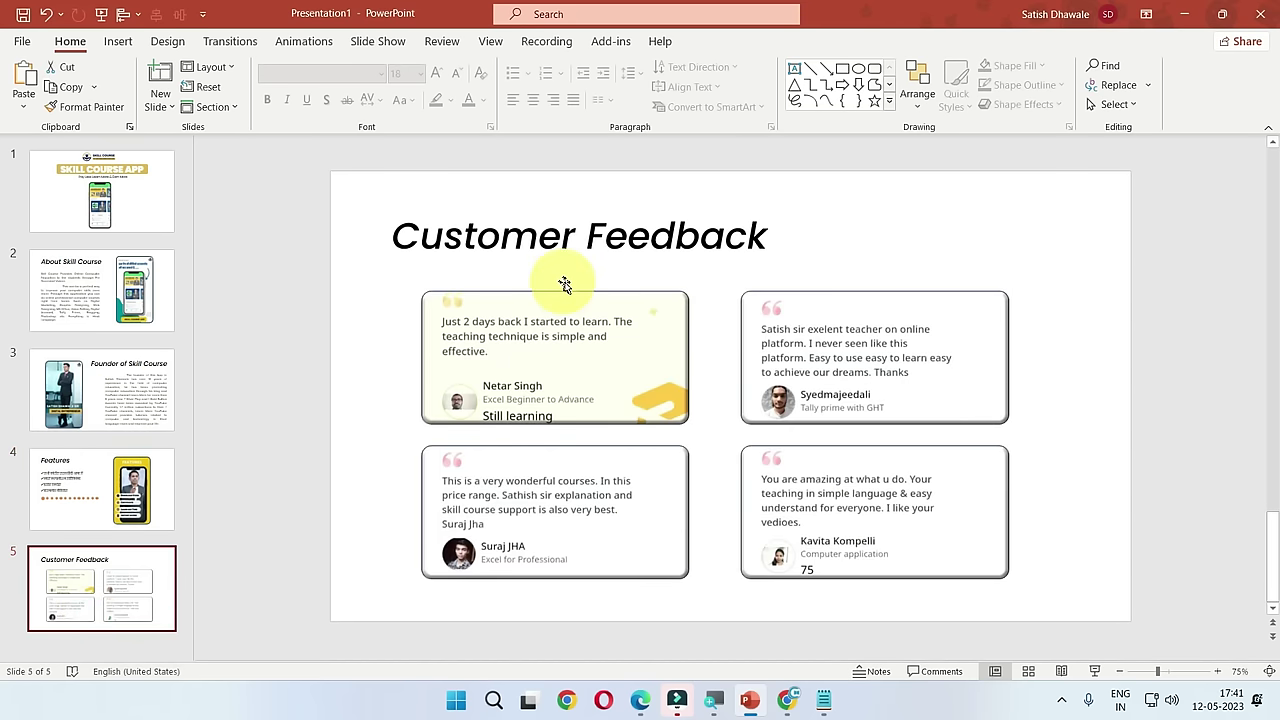
{"action": "left_click_drag", "start_coordinate": [506, 229], "coordinate": [517, 175]}
{"action": "left_click", "coordinate": [366, 288]}
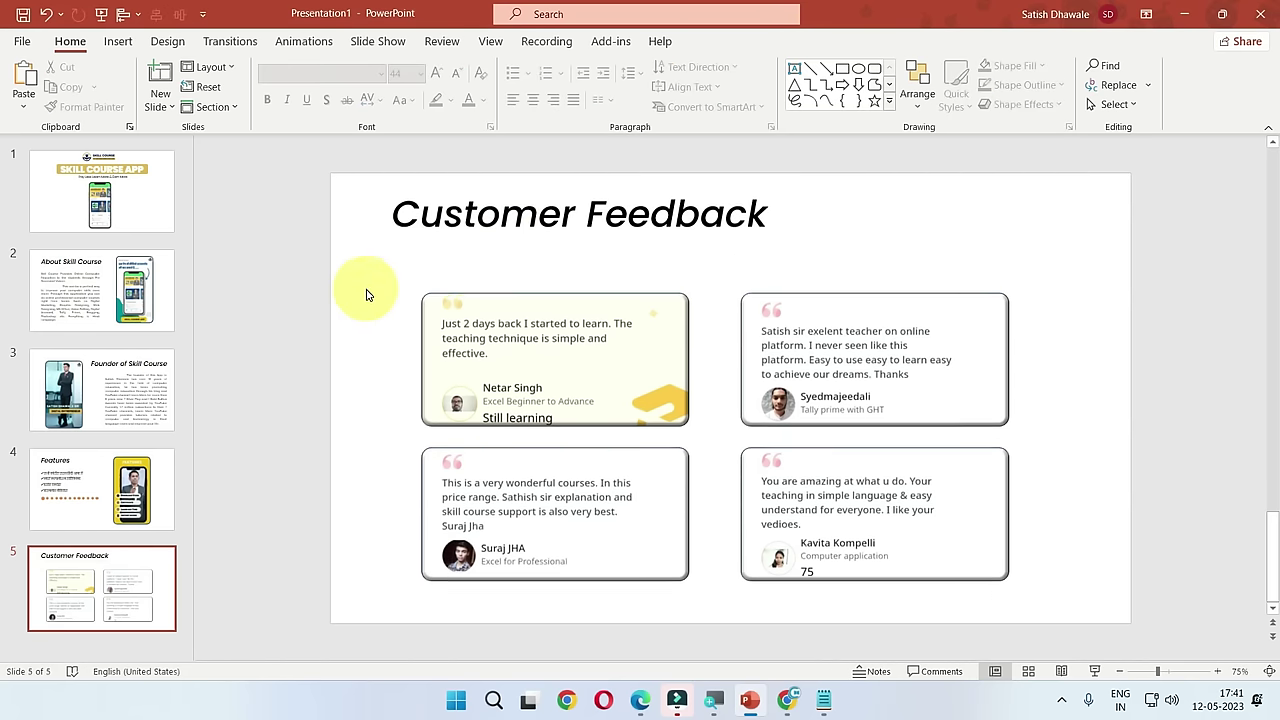
Step: Draw a star shape below the title and copy it beside the first star
{"action": "left_click", "coordinate": [118, 41]}
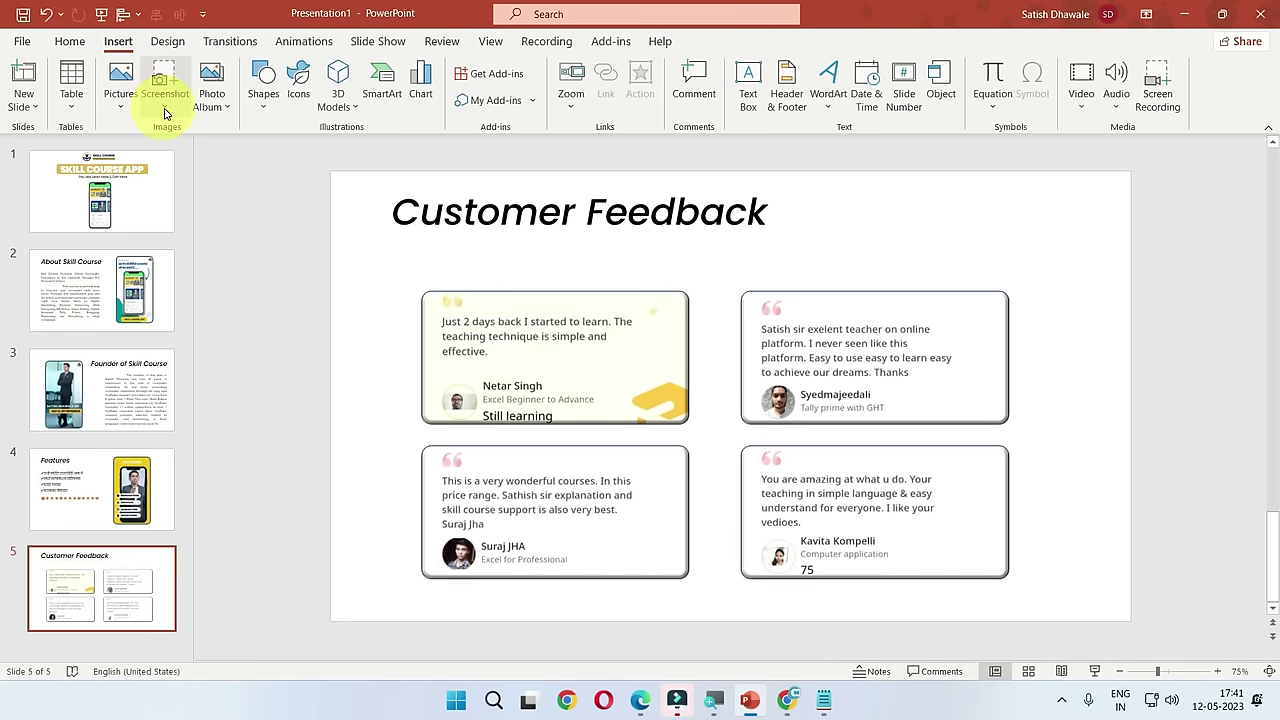
{"action": "left_click", "coordinate": [266, 108]}
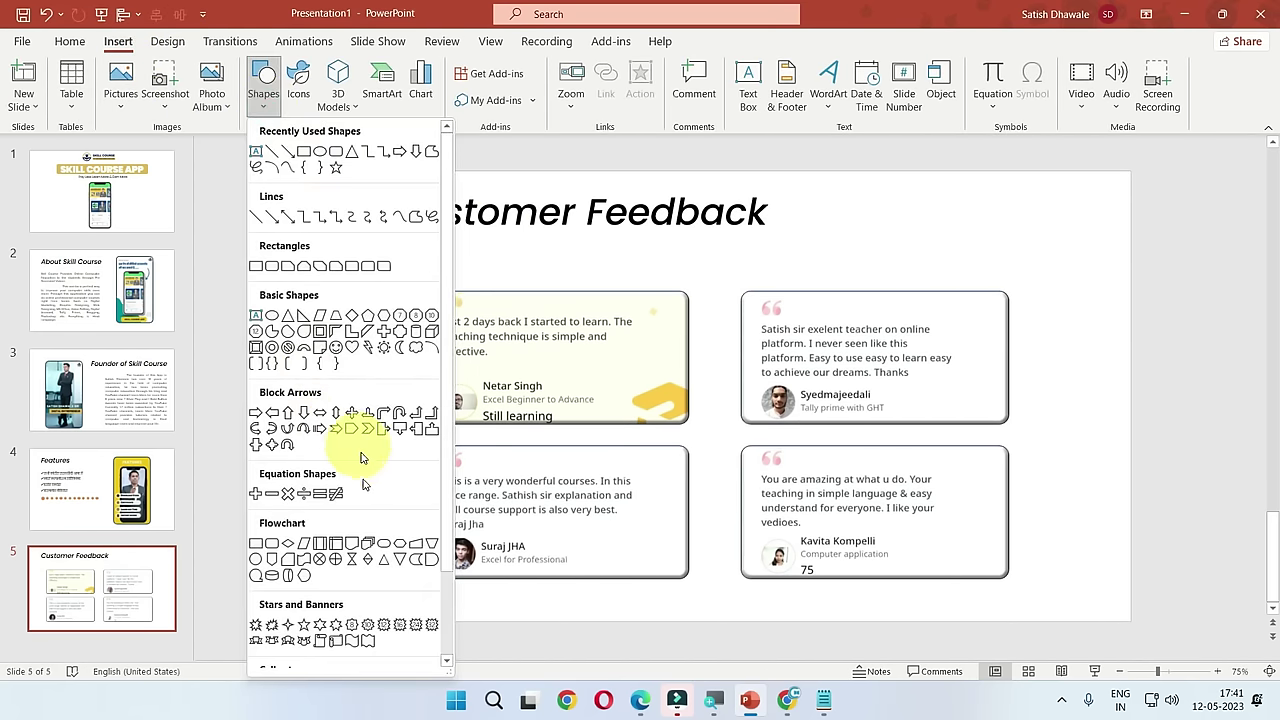
{"action": "left_click", "coordinate": [305, 624]}
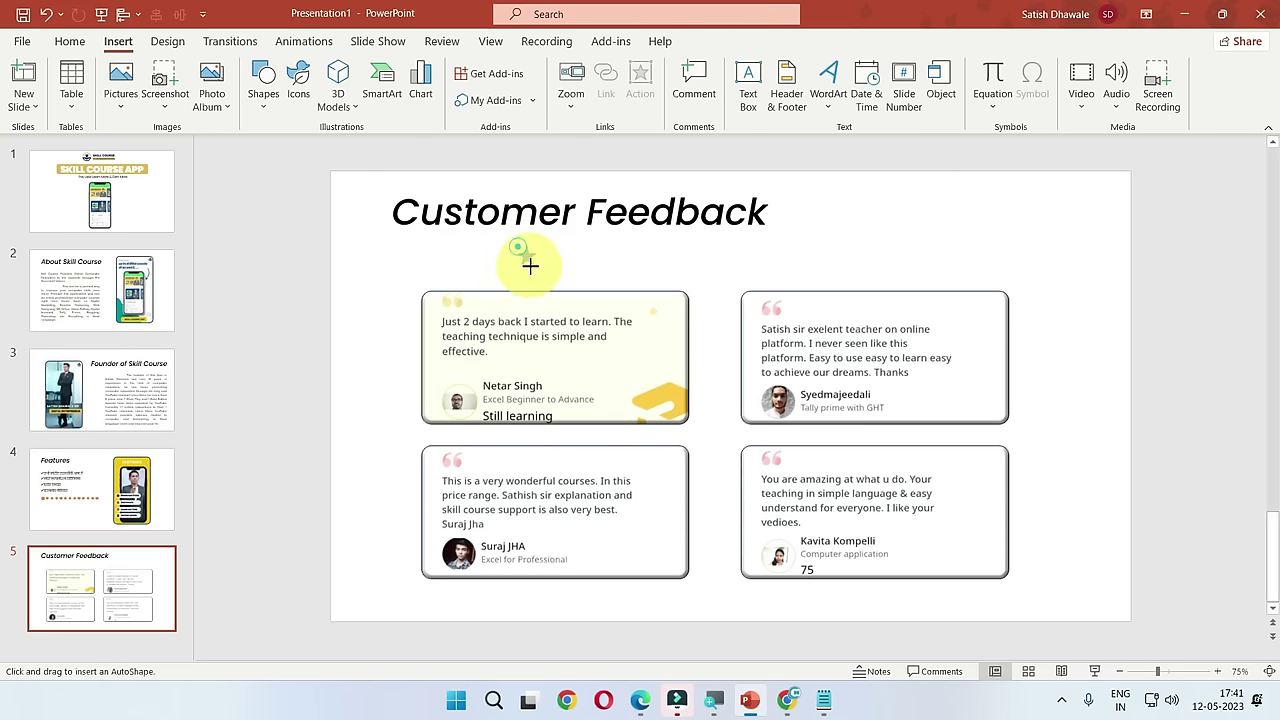
{"action": "left_click_drag", "start_coordinate": [541, 283], "coordinate": [556, 280]}
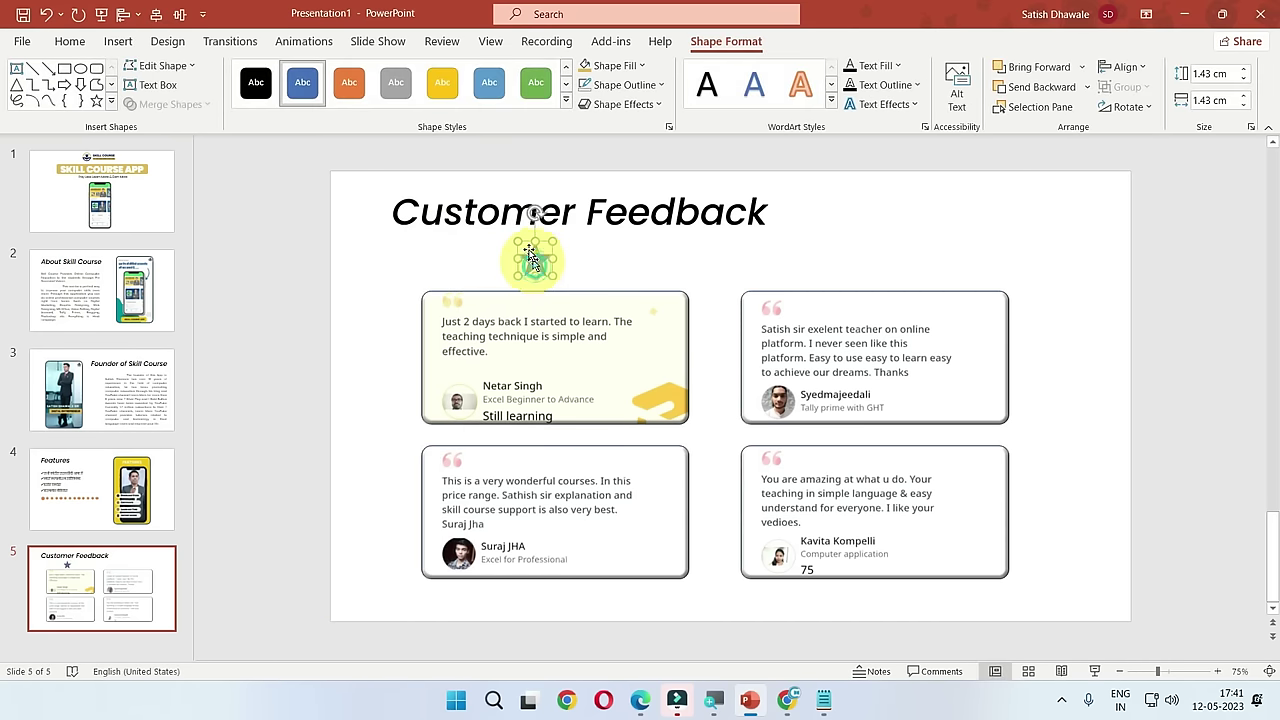
{"action": "left_click", "coordinate": [436, 272]}
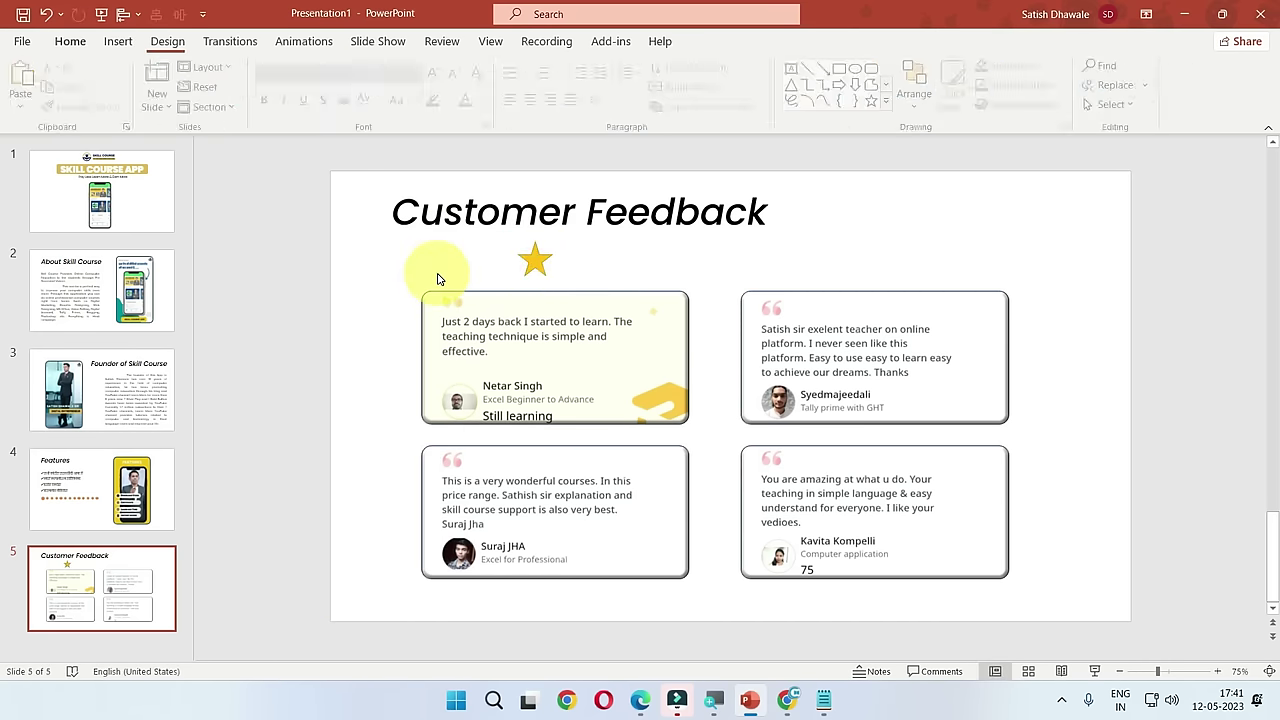
{"action": "left_click", "coordinate": [535, 260]}
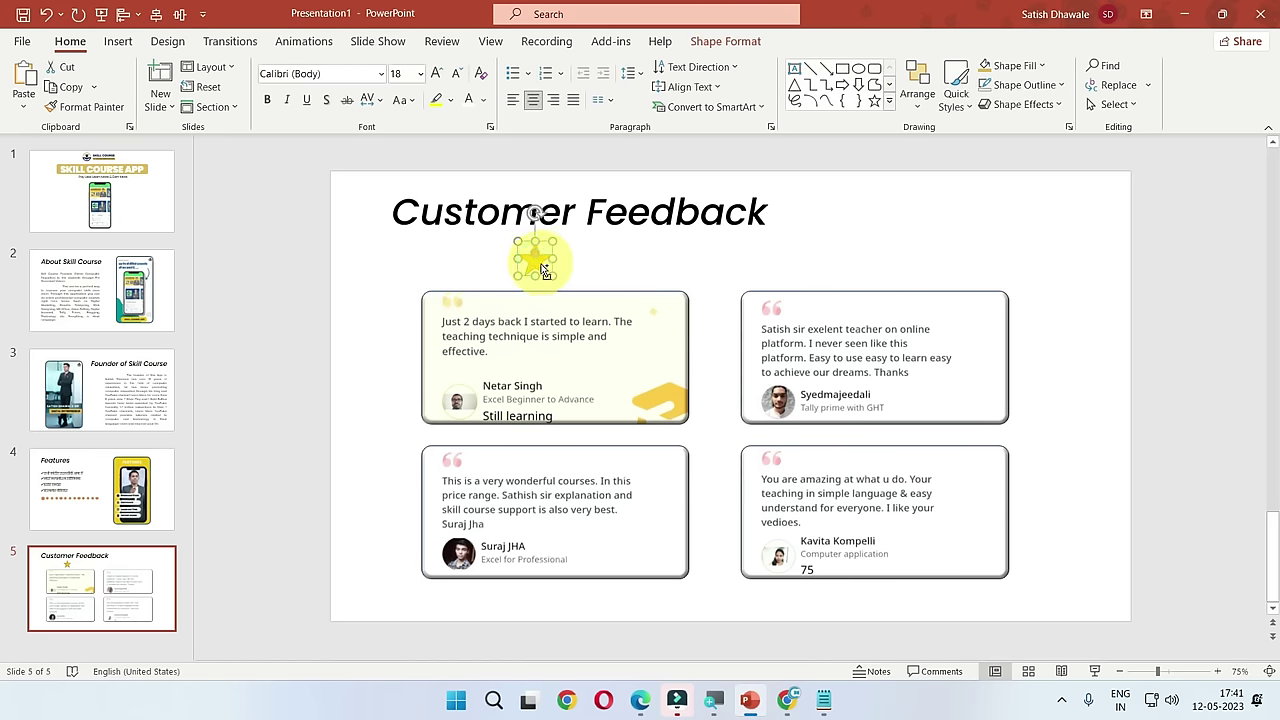
{"action": "left_click_drag", "start_coordinate": [551, 270], "coordinate": [583, 272]}
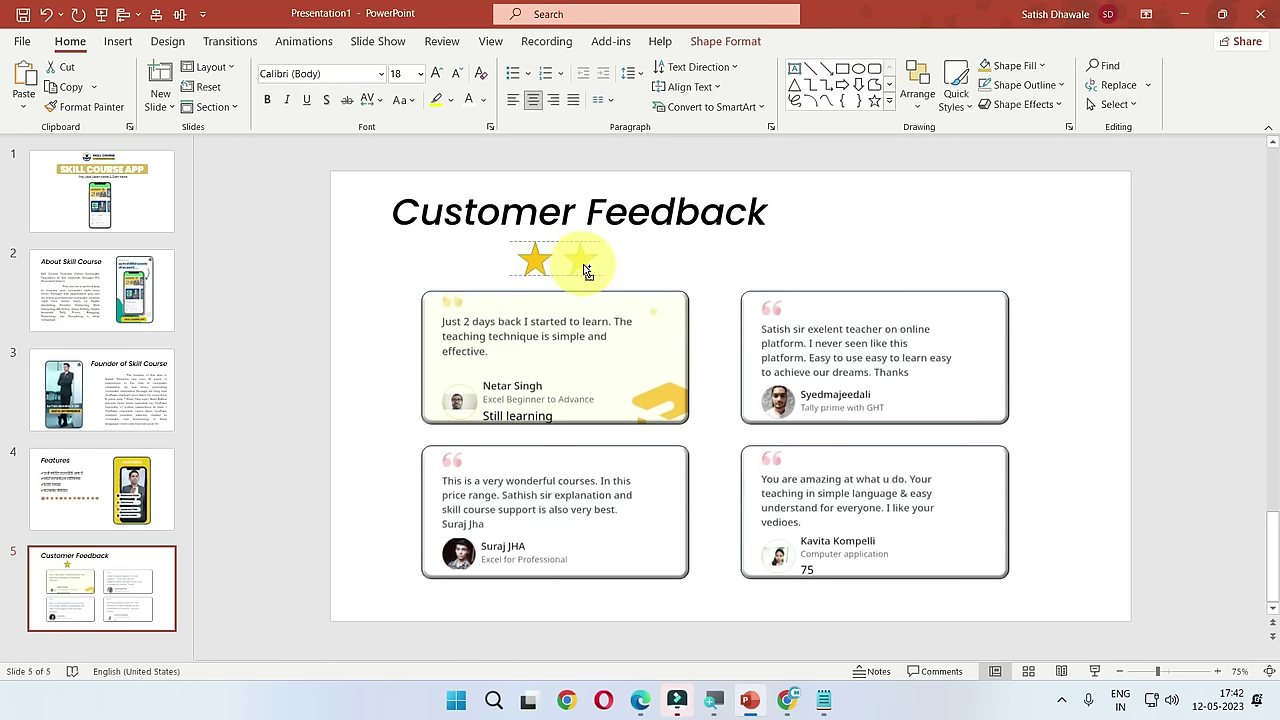
{"action": "left_click_drag", "start_coordinate": [586, 270], "coordinate": [587, 270]}
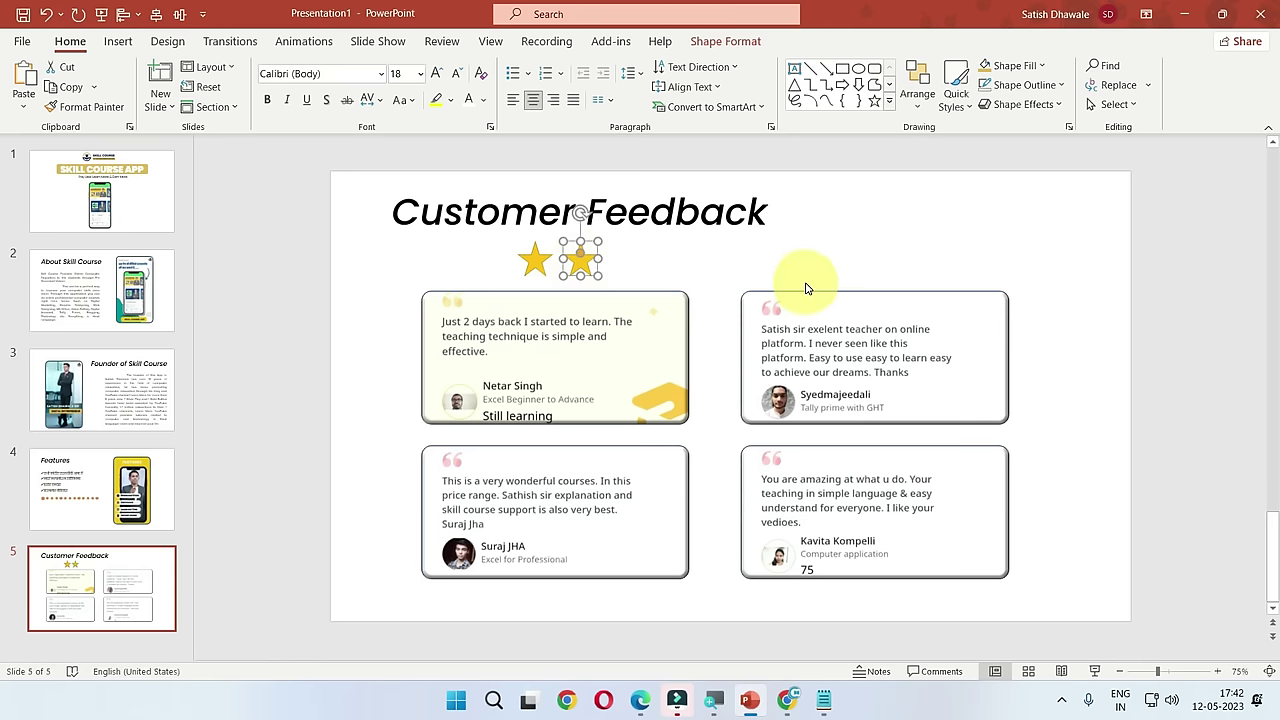
{"action": "left_click", "coordinate": [363, 395]}
Step: Nudge all four feedback cards slightly lower
{"action": "left_click", "coordinate": [606, 380]}
{"action": "left_click", "coordinate": [802, 389], "text": "shift"}
{"action": "left_click", "coordinate": [398, 400]}
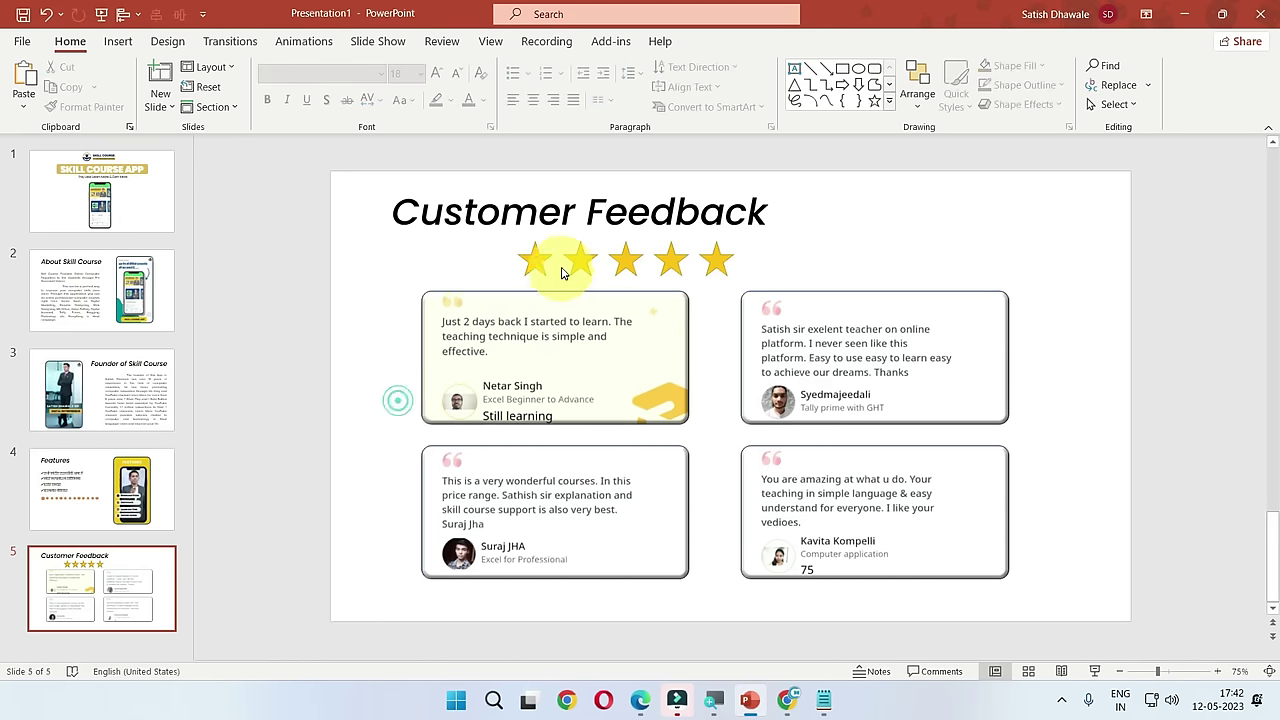
{"action": "left_click", "coordinate": [640, 350]}
{"action": "left_click", "coordinate": [833, 357], "text": "shift"}
{"action": "left_click", "coordinate": [631, 502], "text": "shift"}
{"action": "left_click", "coordinate": [829, 500], "text": "shift"}
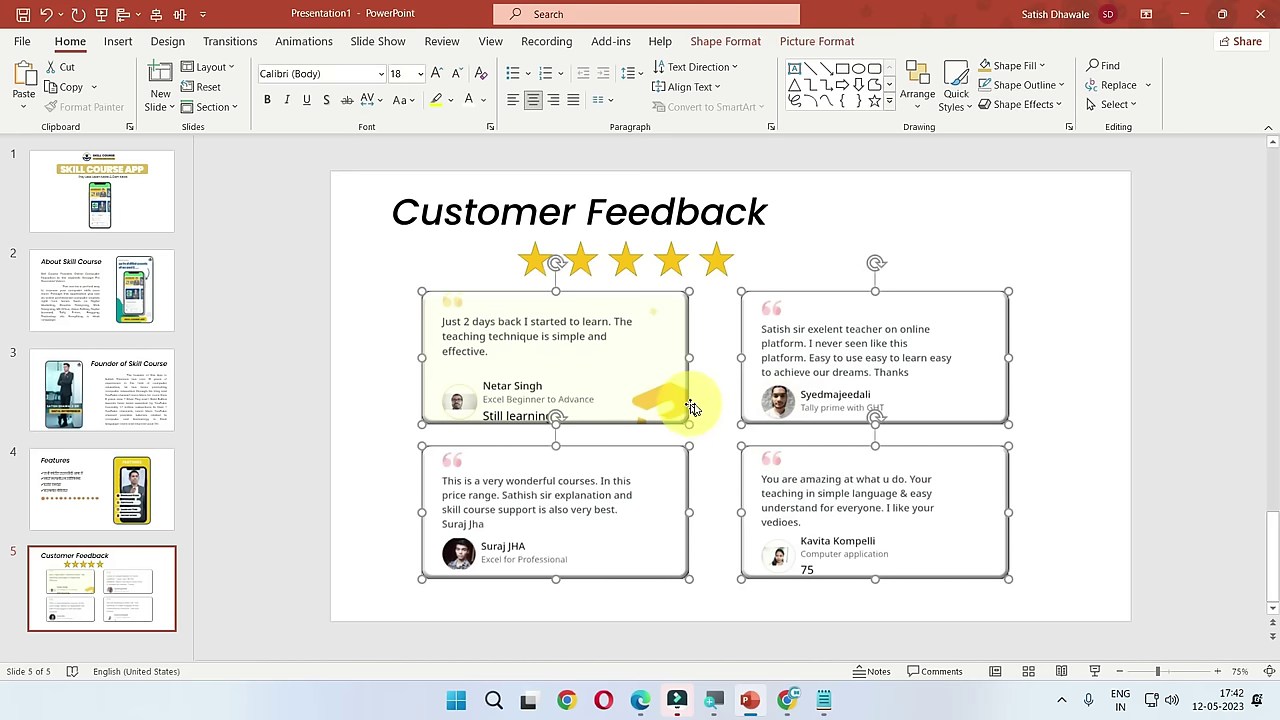
{"action": "left_click_drag", "start_coordinate": [810, 384], "coordinate": [810, 393]}
{"action": "left_click", "coordinate": [1062, 410]}
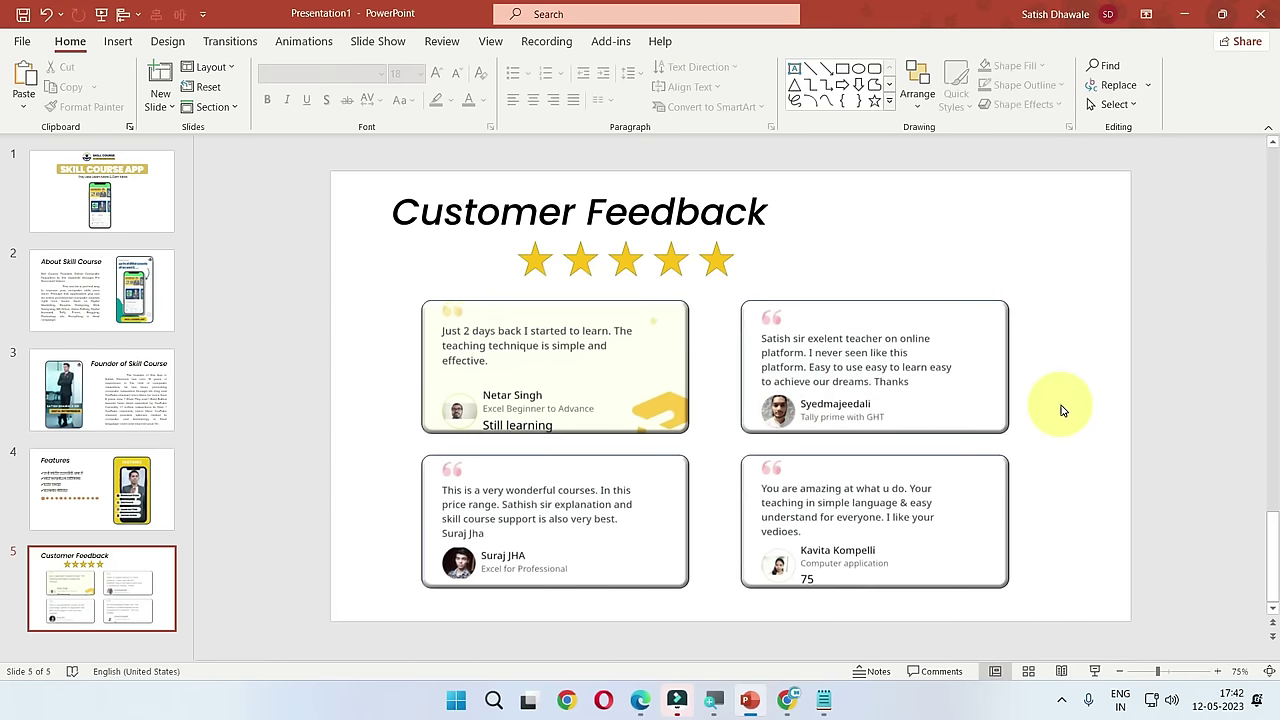
Step: Group the five stars and place the group at the title's right end
{"action": "left_click", "coordinate": [712, 266]}
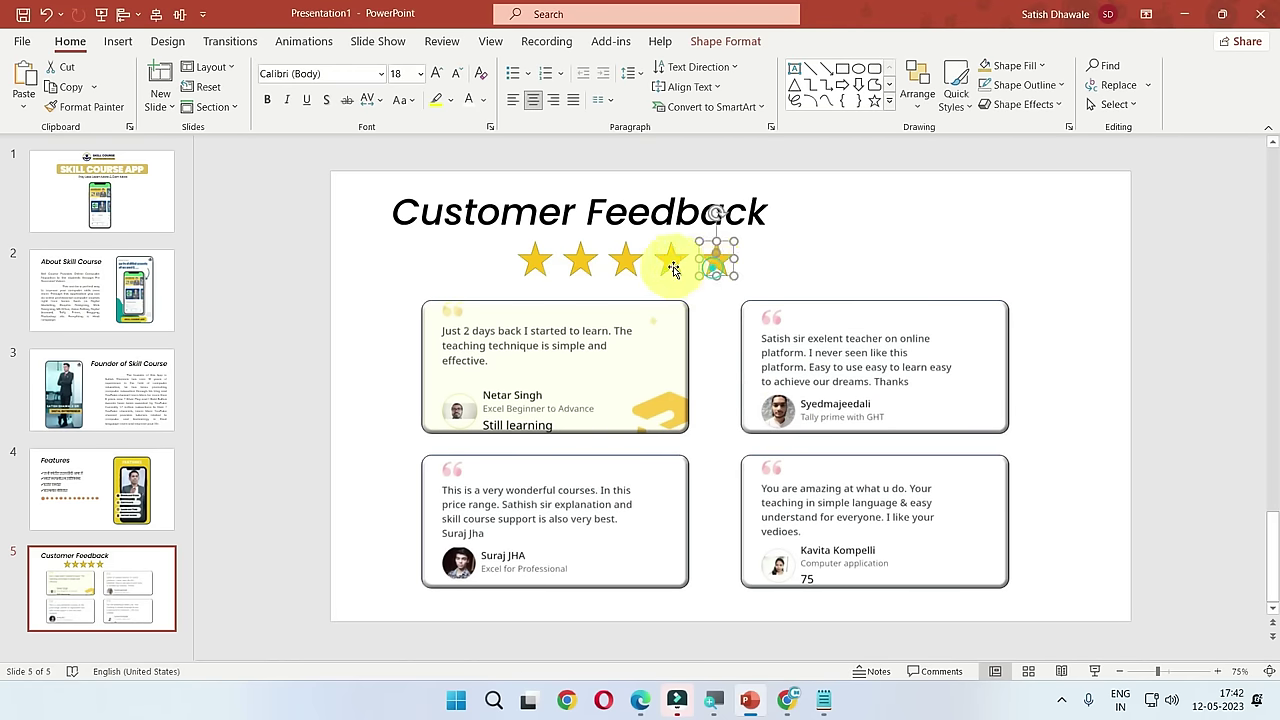
{"action": "left_click", "coordinate": [670, 264], "text": "shift"}
{"action": "left_click", "coordinate": [590, 262], "text": "shift"}
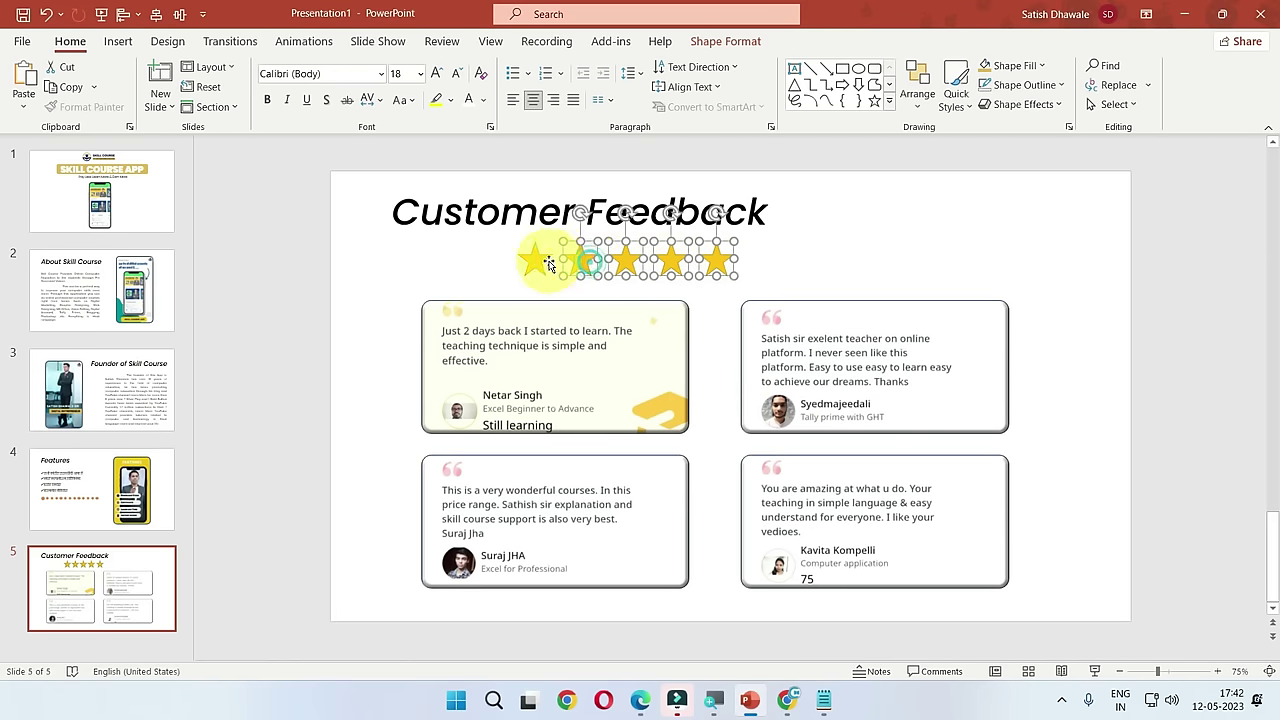
{"action": "right_click", "coordinate": [677, 259]}
{"action": "mouse_move", "coordinate": [722, 375]}
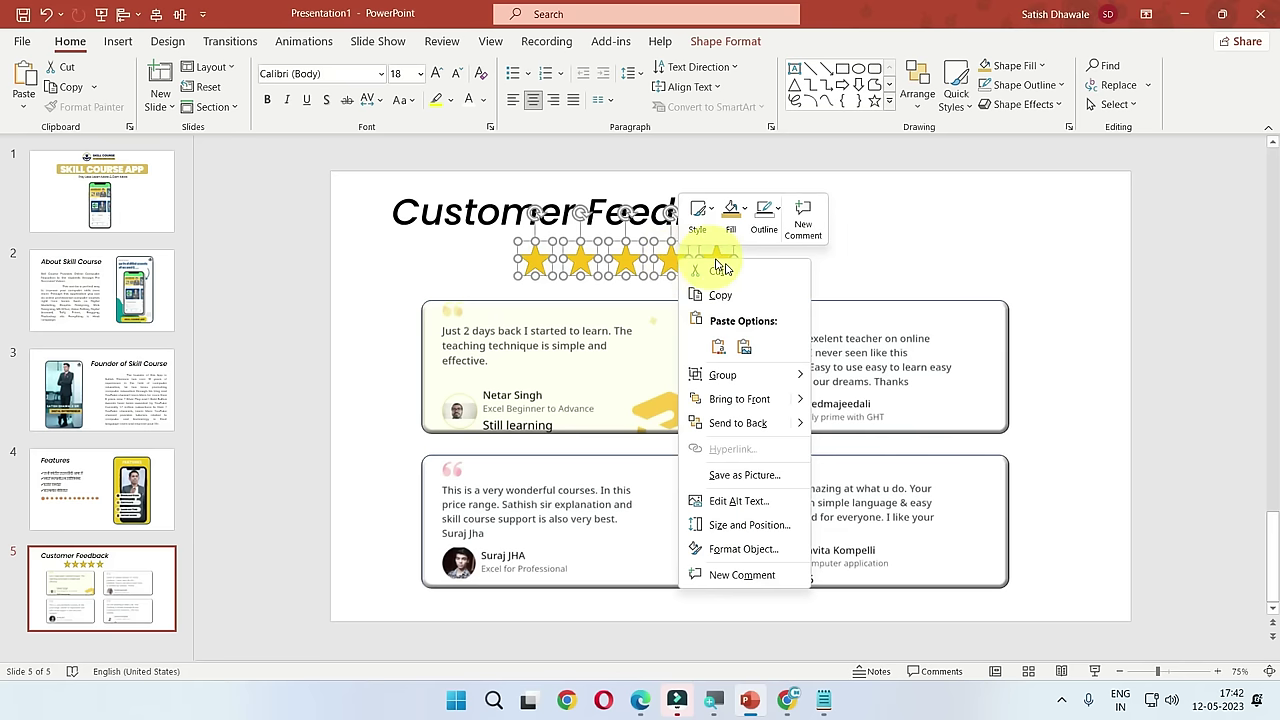
{"action": "left_click", "coordinate": [843, 382]}
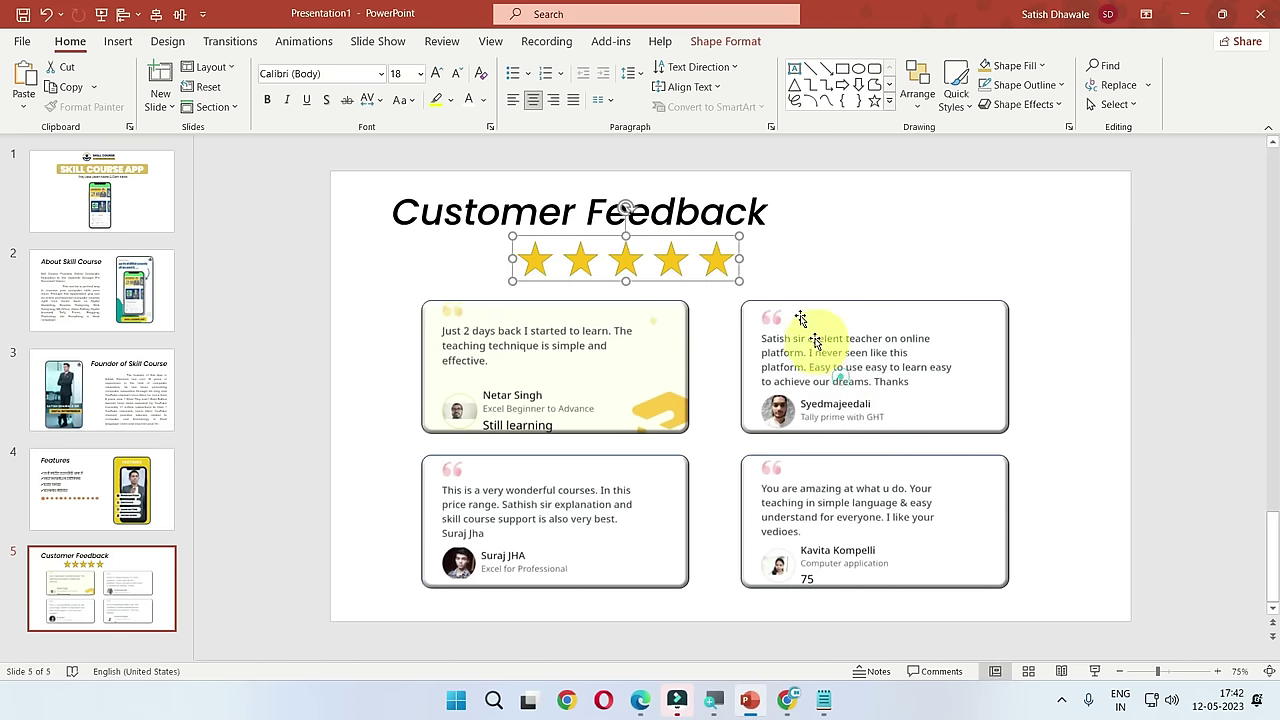
{"action": "left_click_drag", "start_coordinate": [714, 251], "coordinate": [855, 253]}
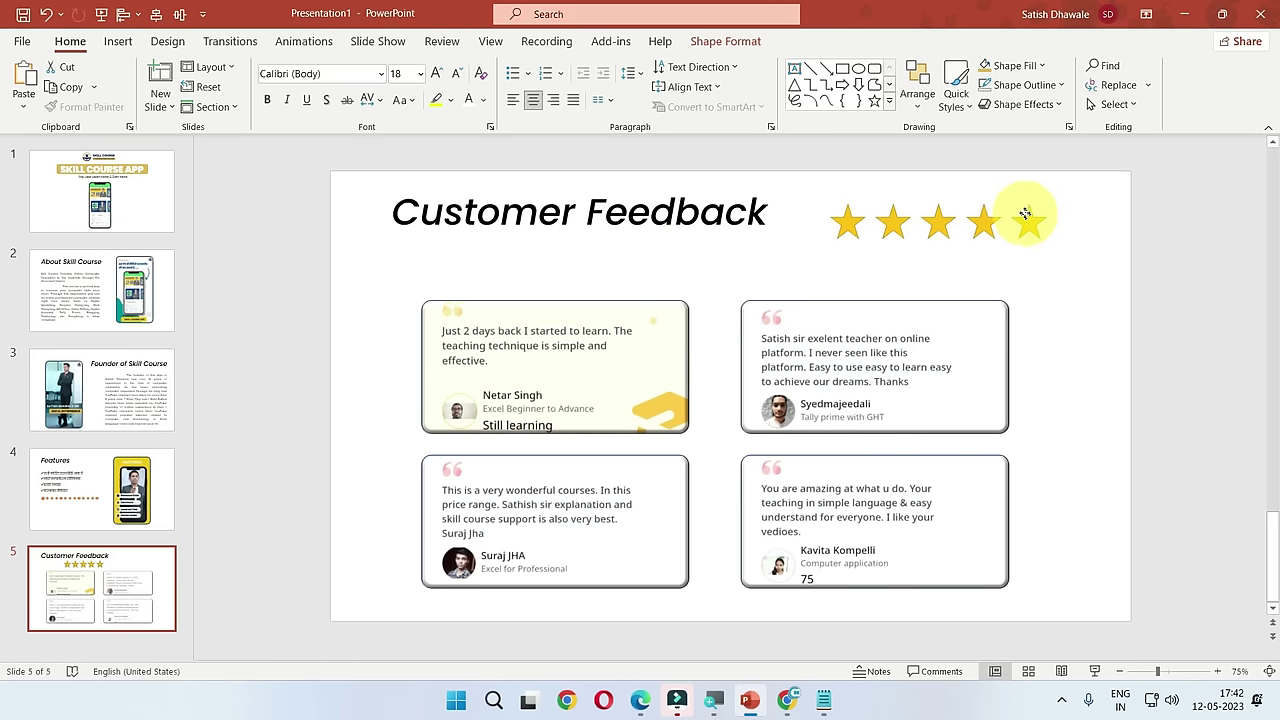
{"action": "mouse_move", "coordinate": [1001, 211]}
{"action": "left_mouse_down"}
{"action": "mouse_move", "coordinate": [970, 259]}
{"action": "mouse_move", "coordinate": [987, 223]}
{"action": "mouse_move", "coordinate": [957, 229]}
{"action": "mouse_move", "coordinate": [1051, 215]}
{"action": "mouse_move", "coordinate": [1053, 203]}
{"action": "left_mouse_up"}
{"action": "left_click", "coordinate": [1145, 288]}
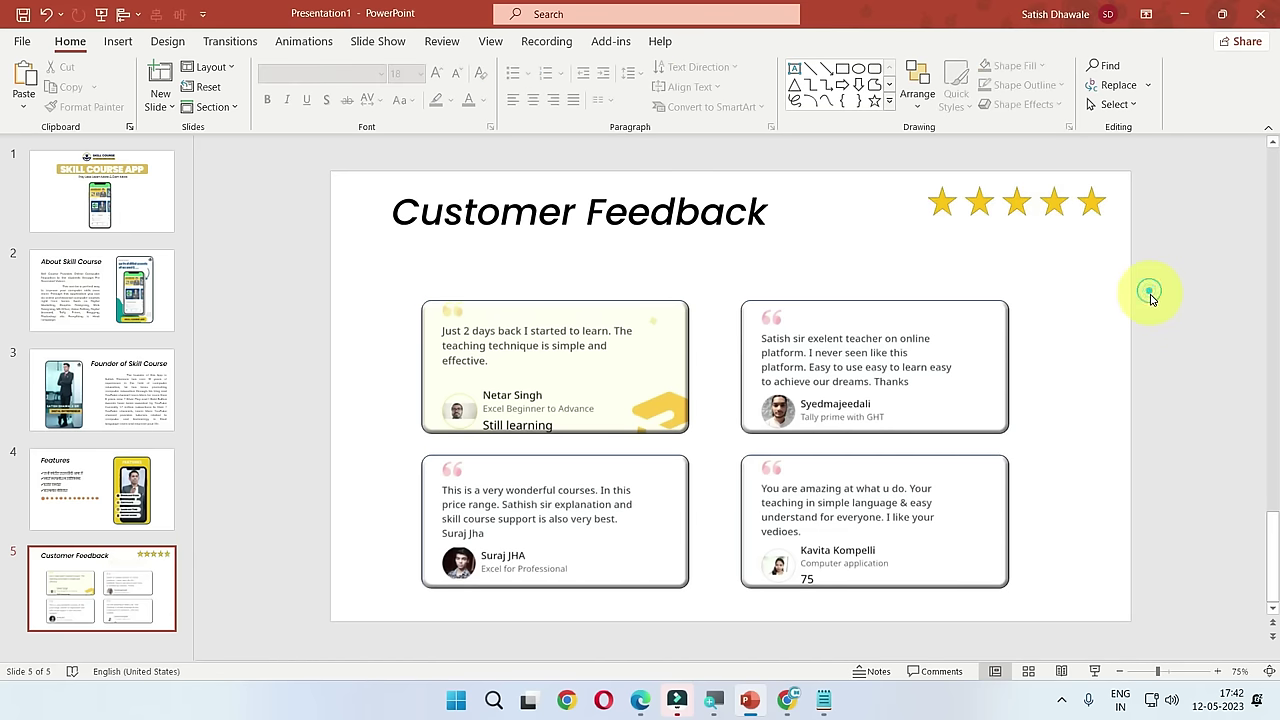
Step: View the Features slide, go back to Customer Feedback, and bring up the New Slide choices
{"action": "left_click", "coordinate": [100, 470]}
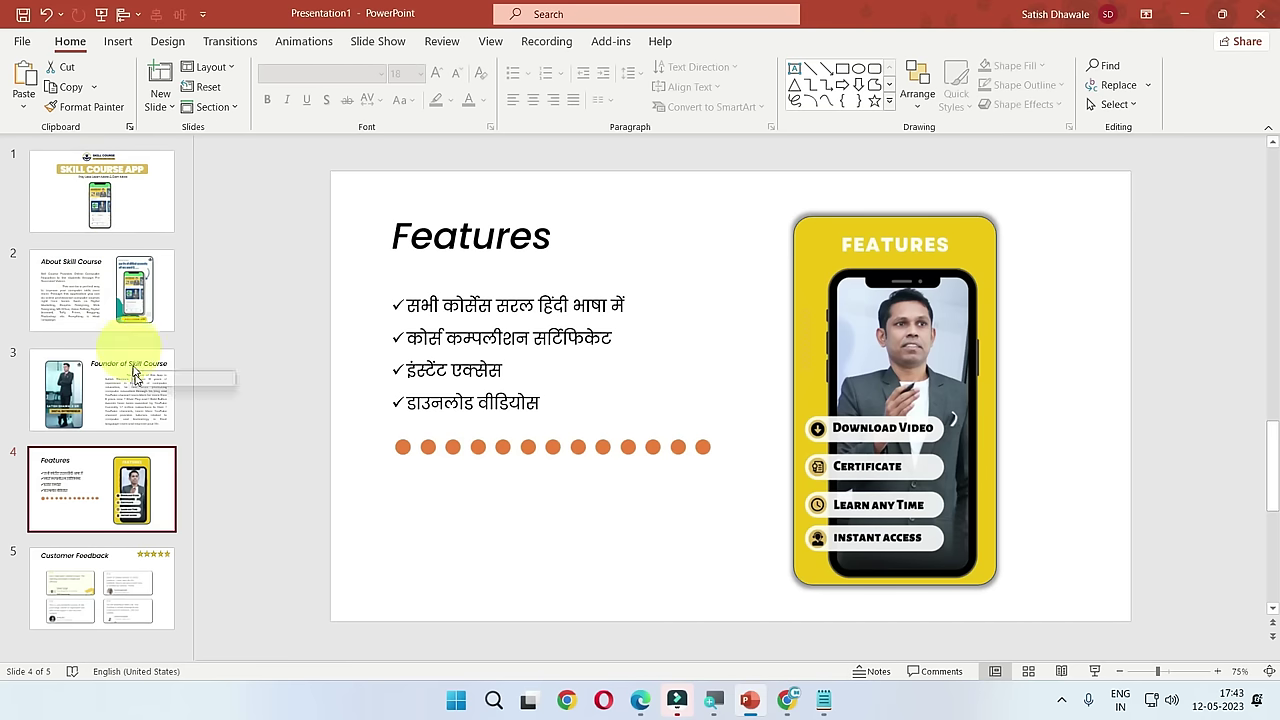
{"action": "left_click", "coordinate": [122, 580]}
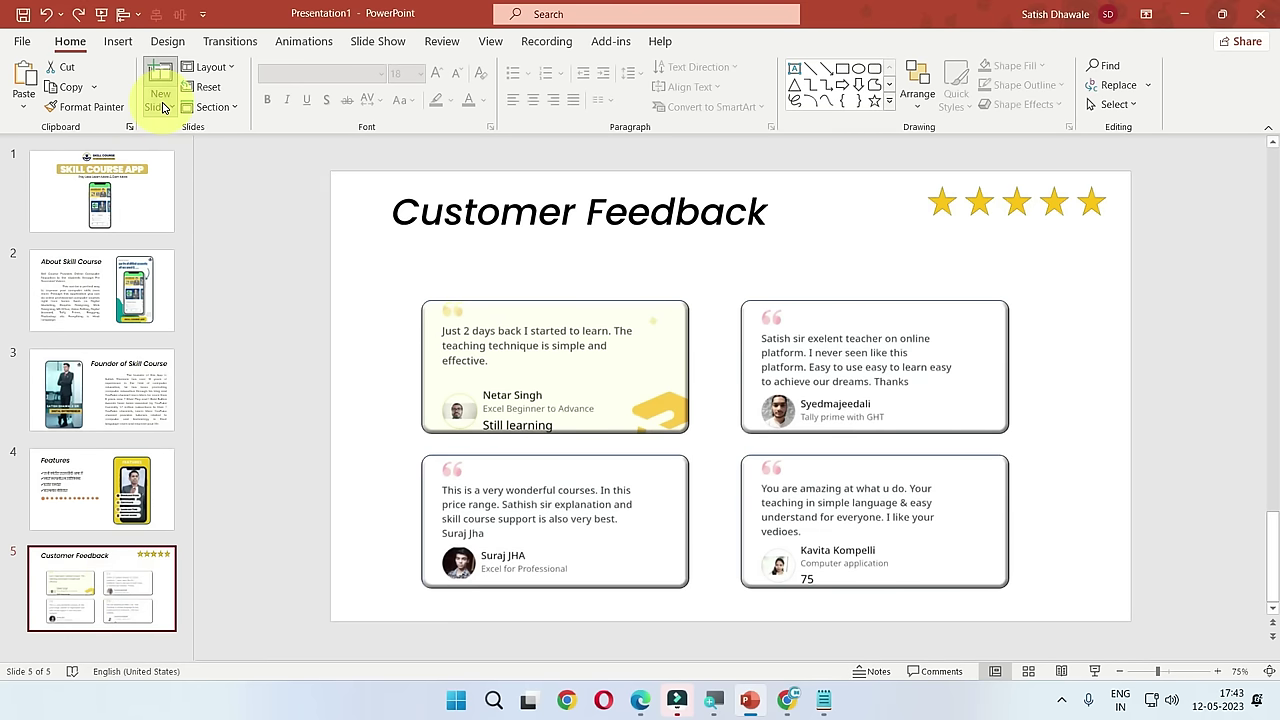
{"action": "left_click", "coordinate": [163, 107]}
Step: Add a blank sixth slide and insert a Basic Cycle SmartArt diagram on it
{"action": "left_click", "coordinate": [187, 336]}
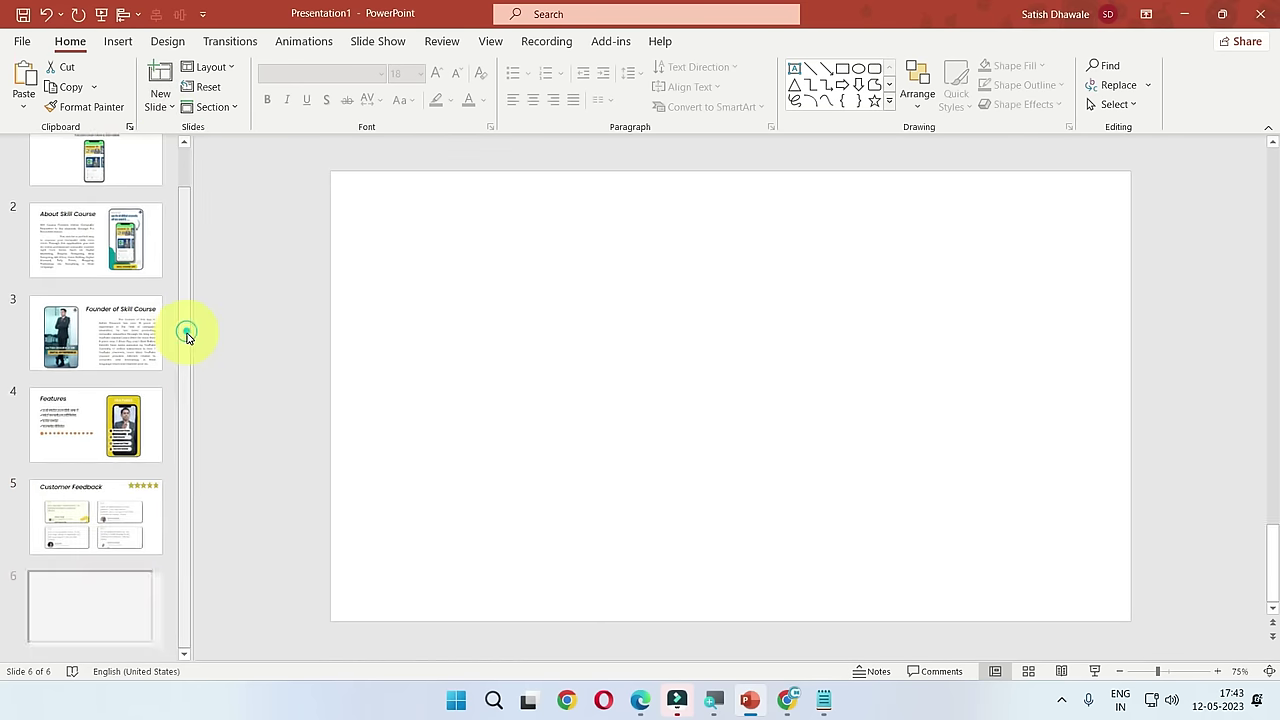
{"action": "left_click", "coordinate": [119, 42]}
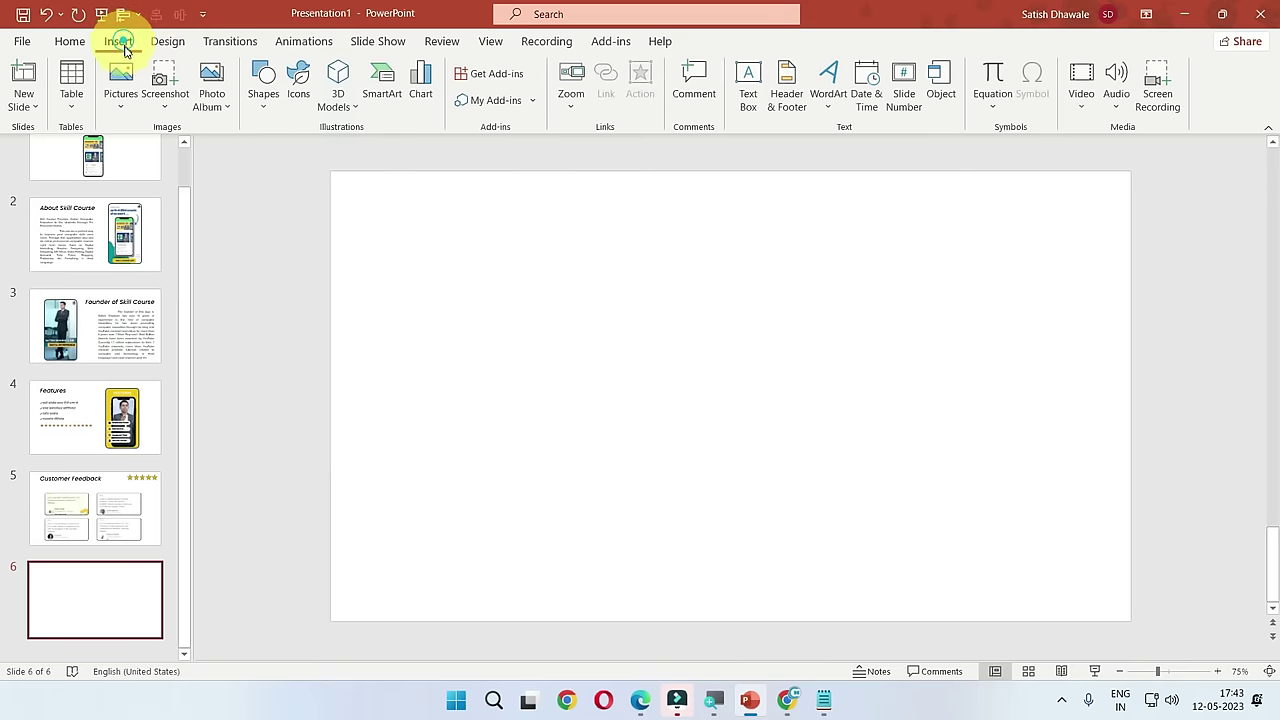
{"action": "left_click", "coordinate": [387, 80]}
{"action": "left_click", "coordinate": [405, 270]}
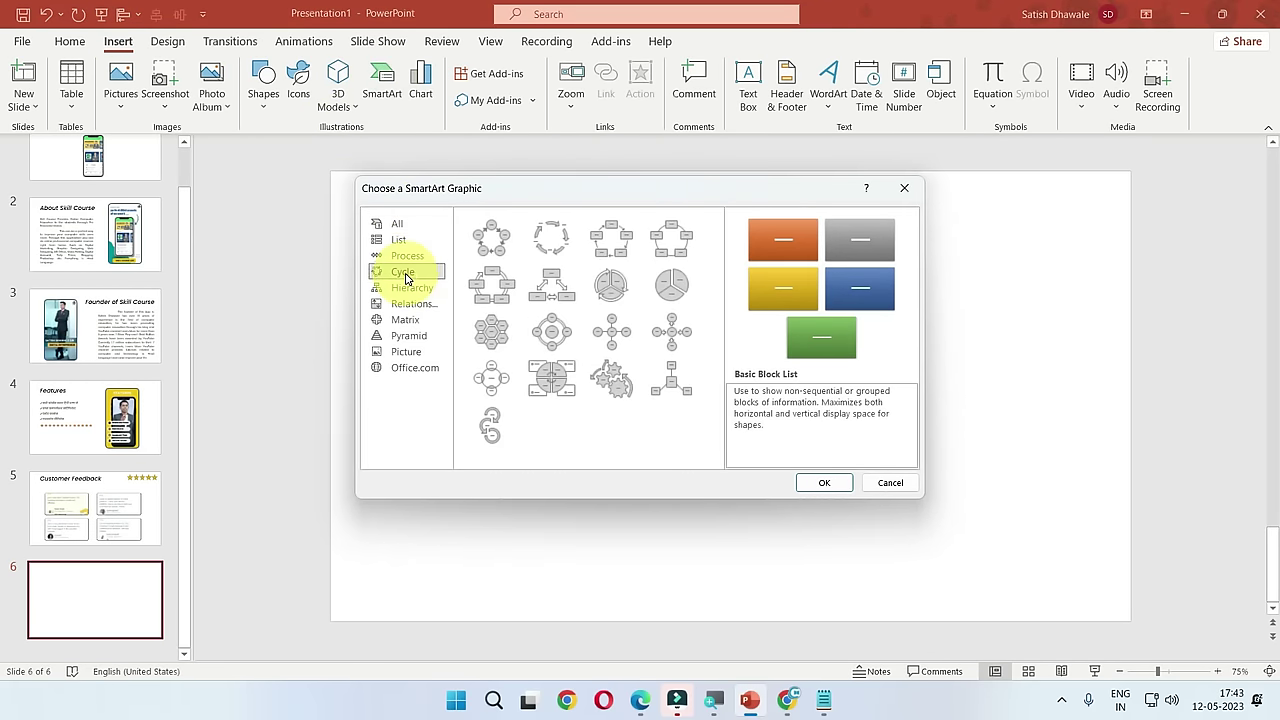
{"action": "left_click", "coordinate": [414, 258]}
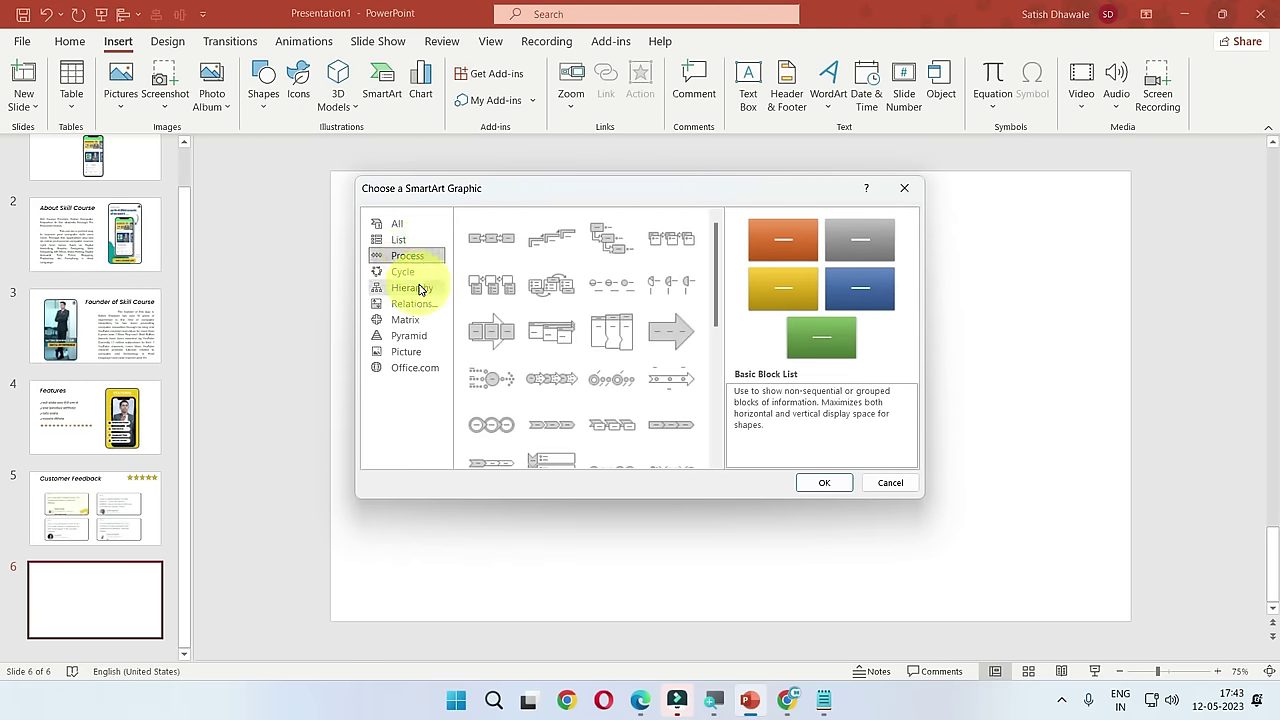
{"action": "left_click", "coordinate": [419, 288]}
{"action": "left_click", "coordinate": [415, 303]}
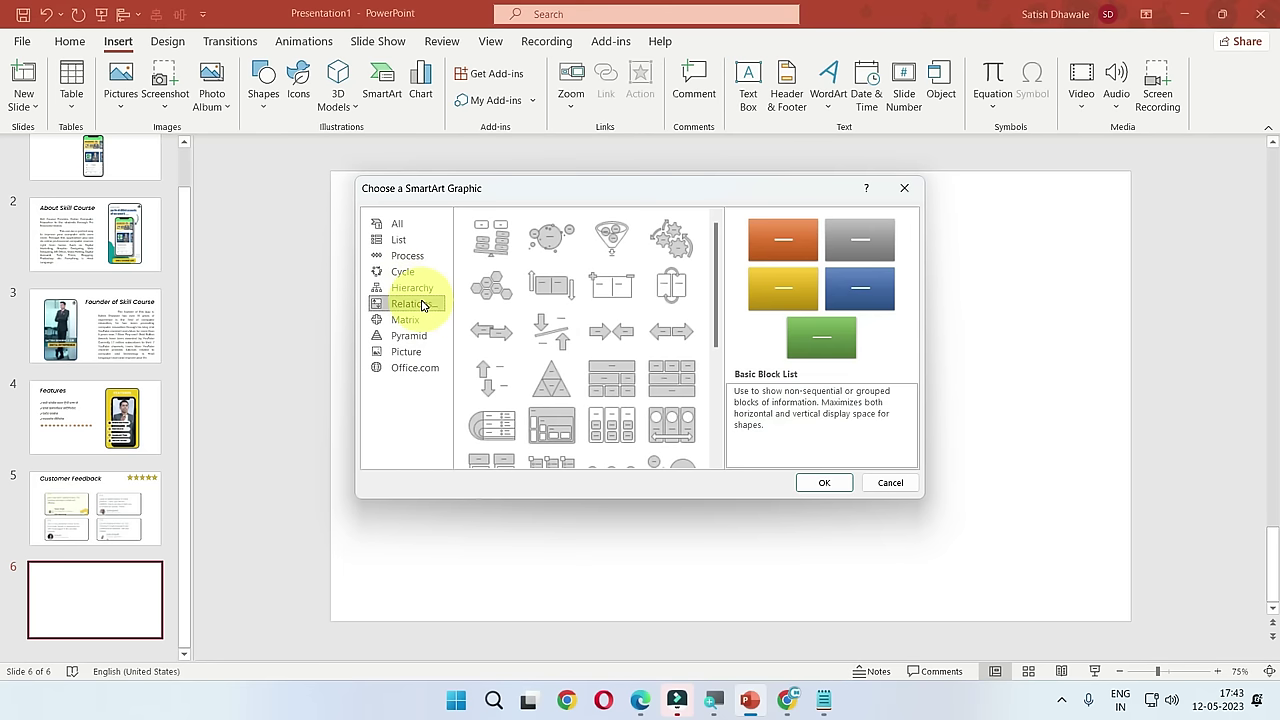
{"action": "left_click", "coordinate": [410, 321]}
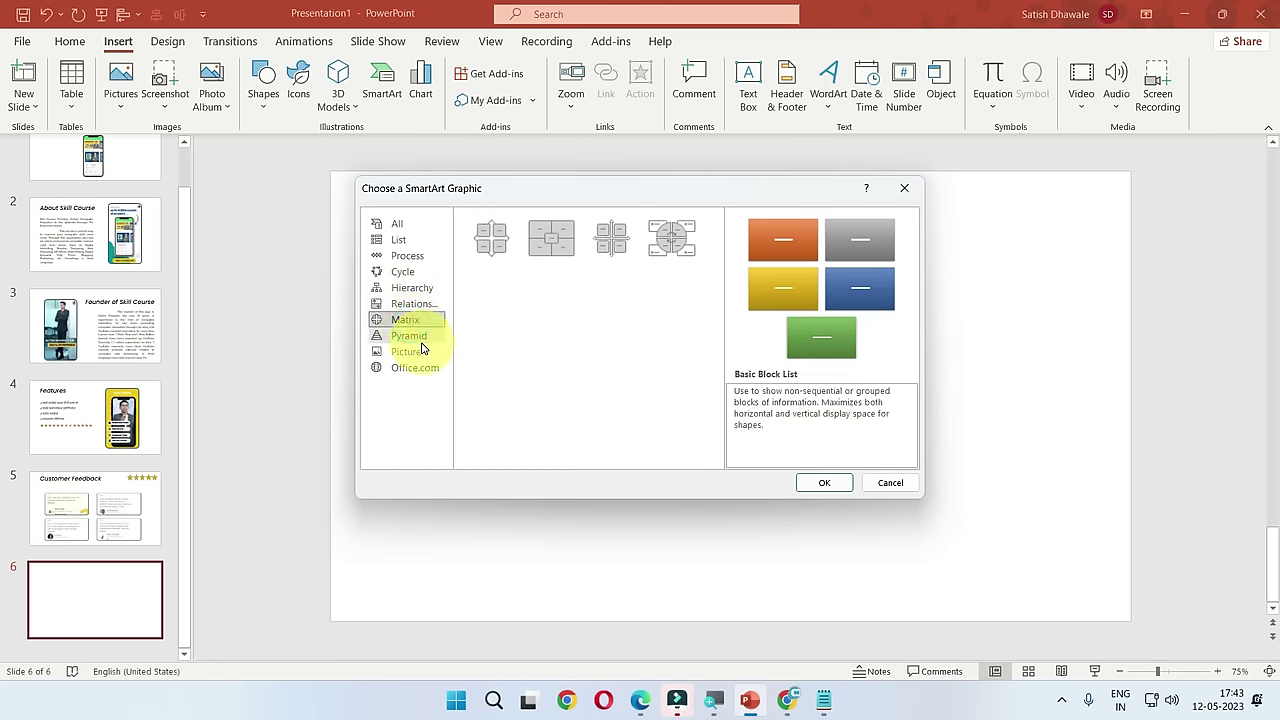
{"action": "left_click", "coordinate": [403, 271]}
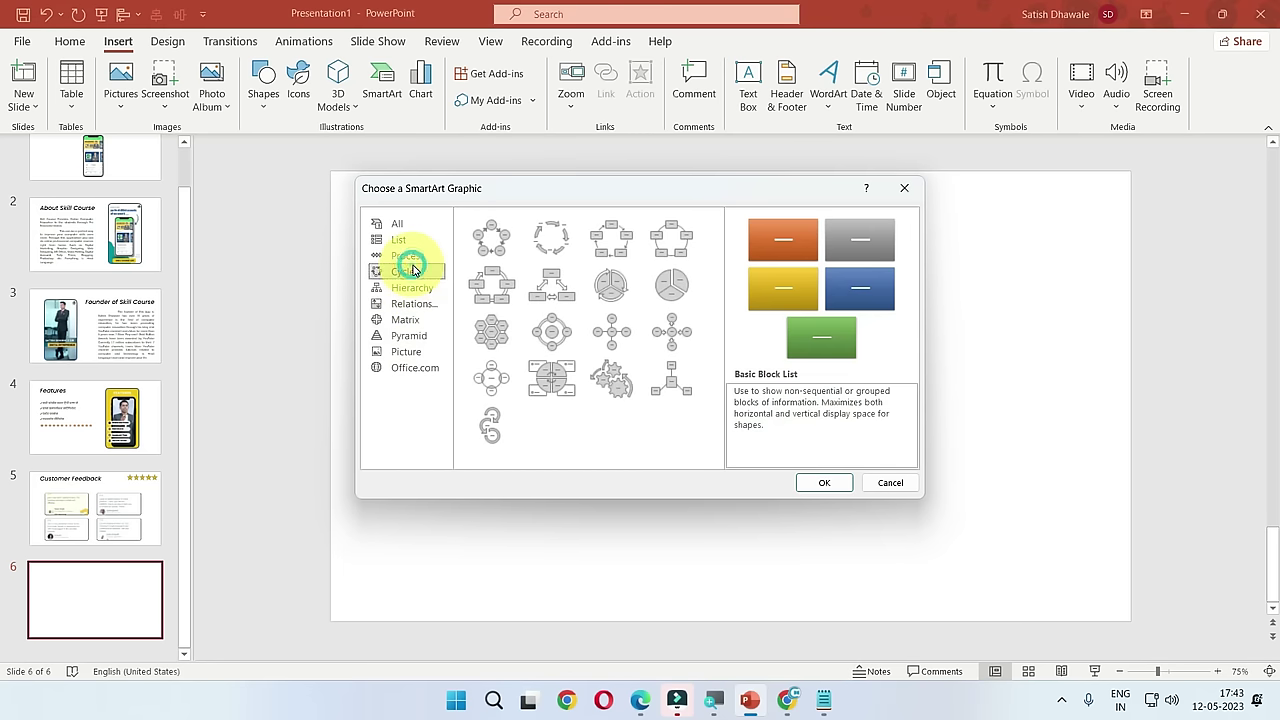
{"action": "left_click", "coordinate": [490, 240]}
{"action": "left_click", "coordinate": [820, 482]}
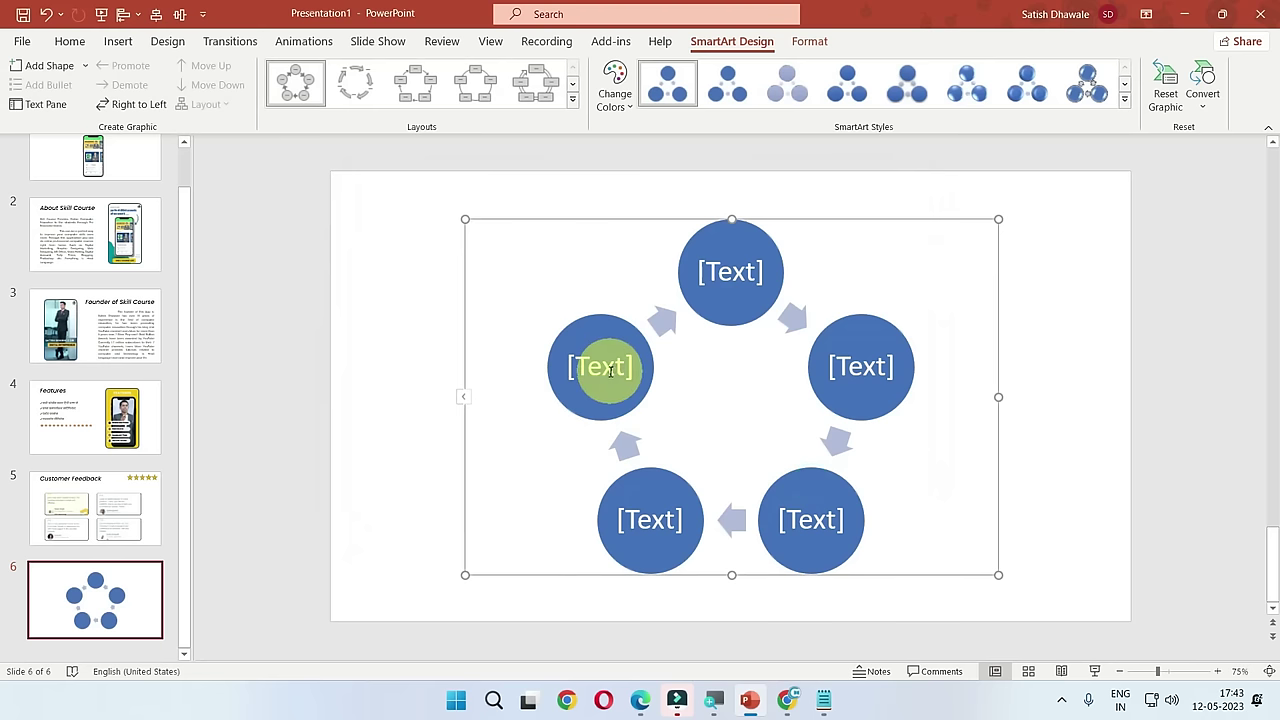
Step: Give the cycle diagram a 3-D style and graduated blue colours, then delete slide 6
{"action": "left_click", "coordinate": [731, 41]}
{"action": "left_click", "coordinate": [1124, 97]}
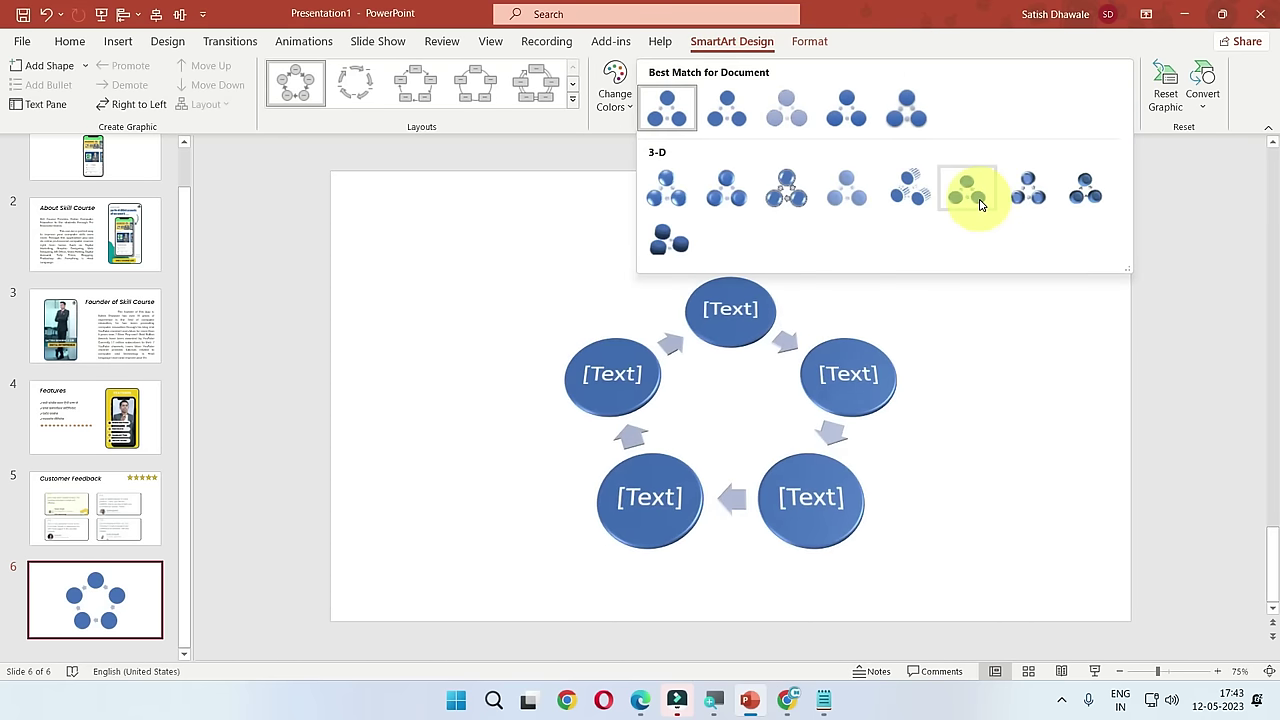
{"action": "left_click", "coordinate": [1085, 190]}
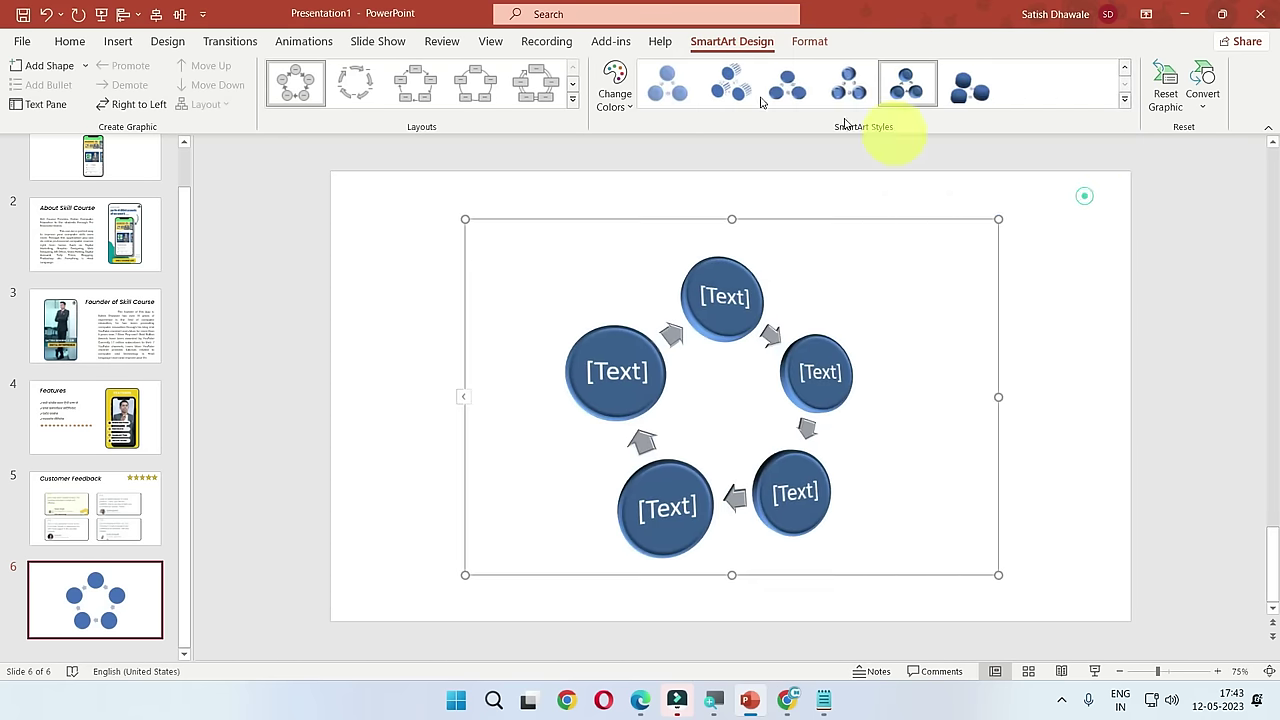
{"action": "left_click", "coordinate": [614, 92]}
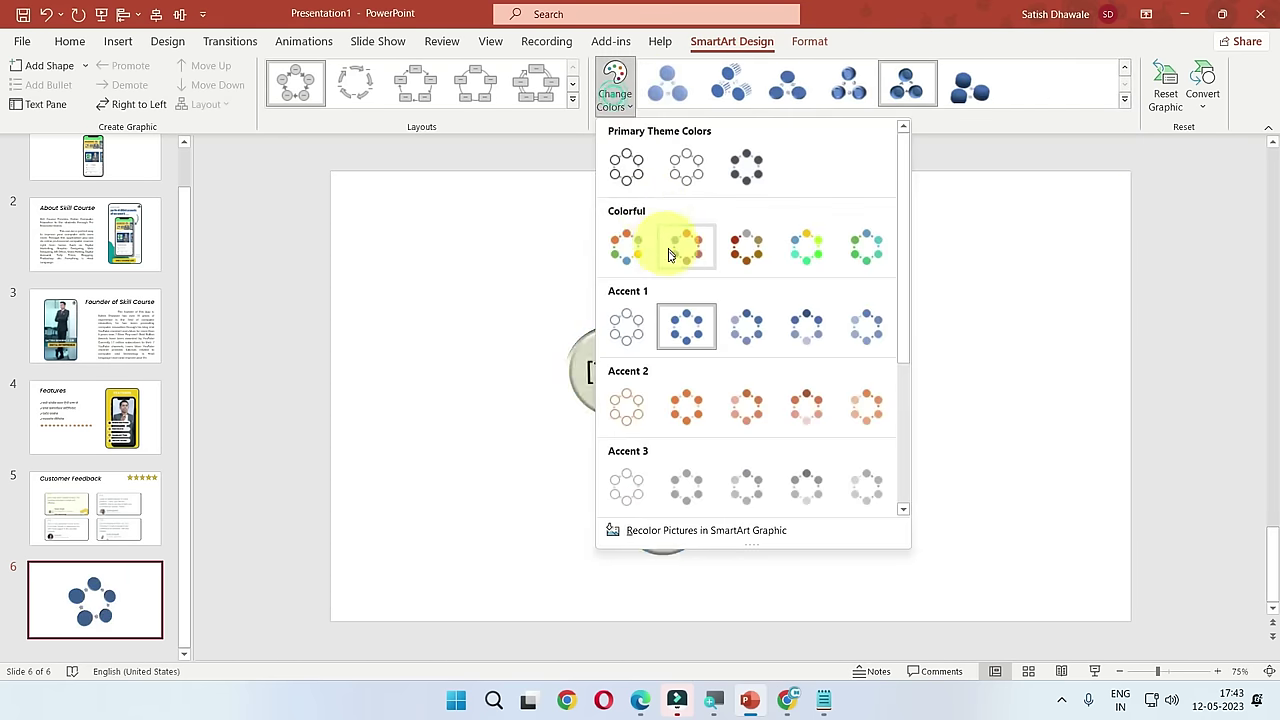
{"action": "left_click", "coordinate": [742, 338]}
{"action": "left_click", "coordinate": [389, 323]}
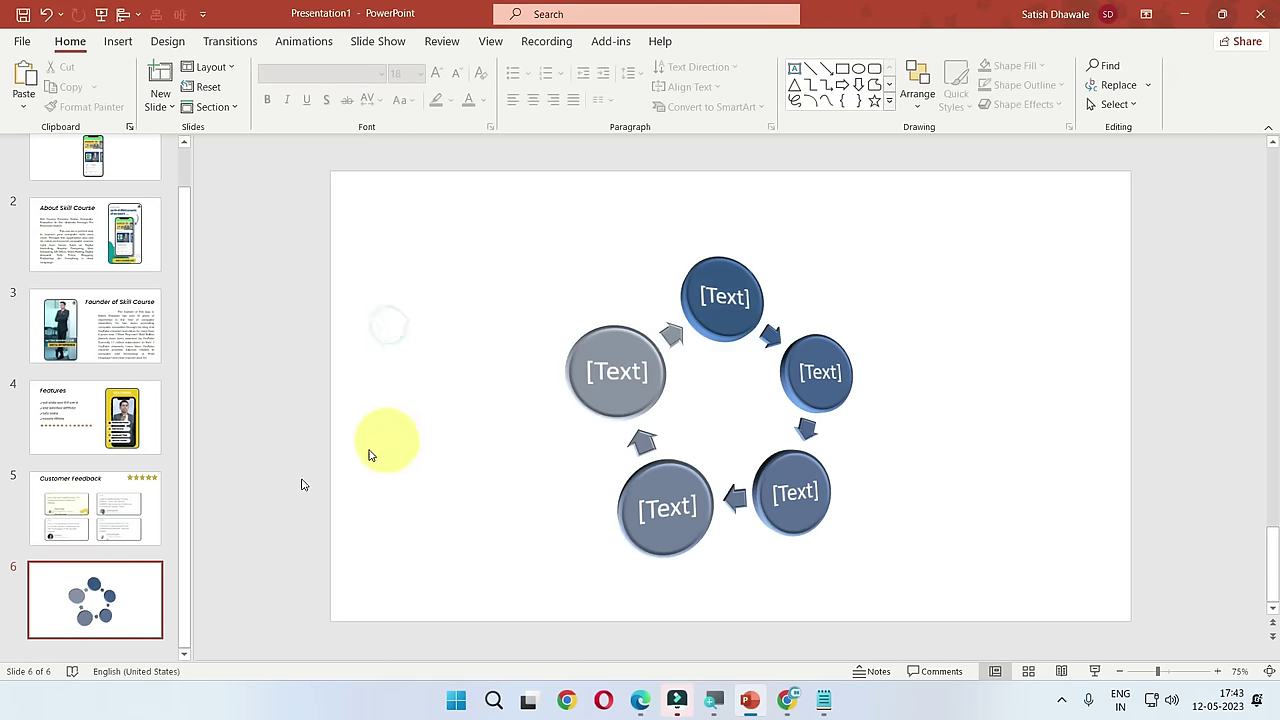
{"action": "left_click", "coordinate": [112, 605]}
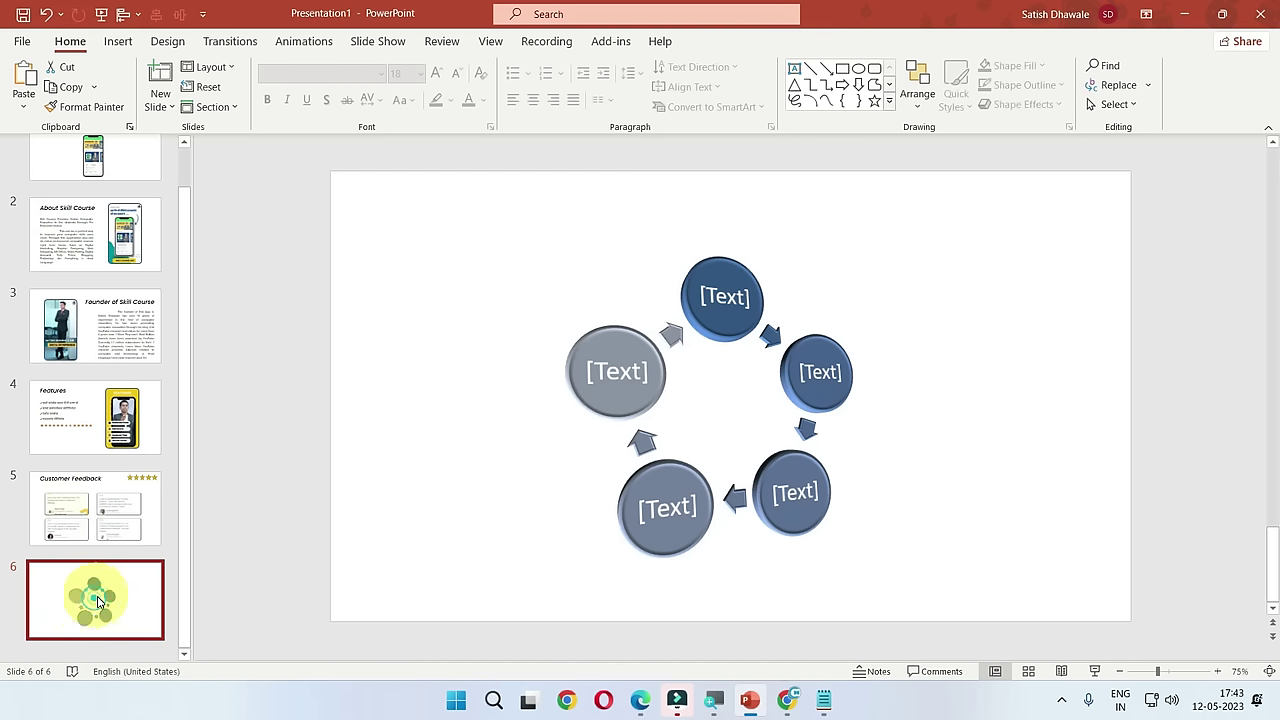
{"action": "key", "text": "Delete"}
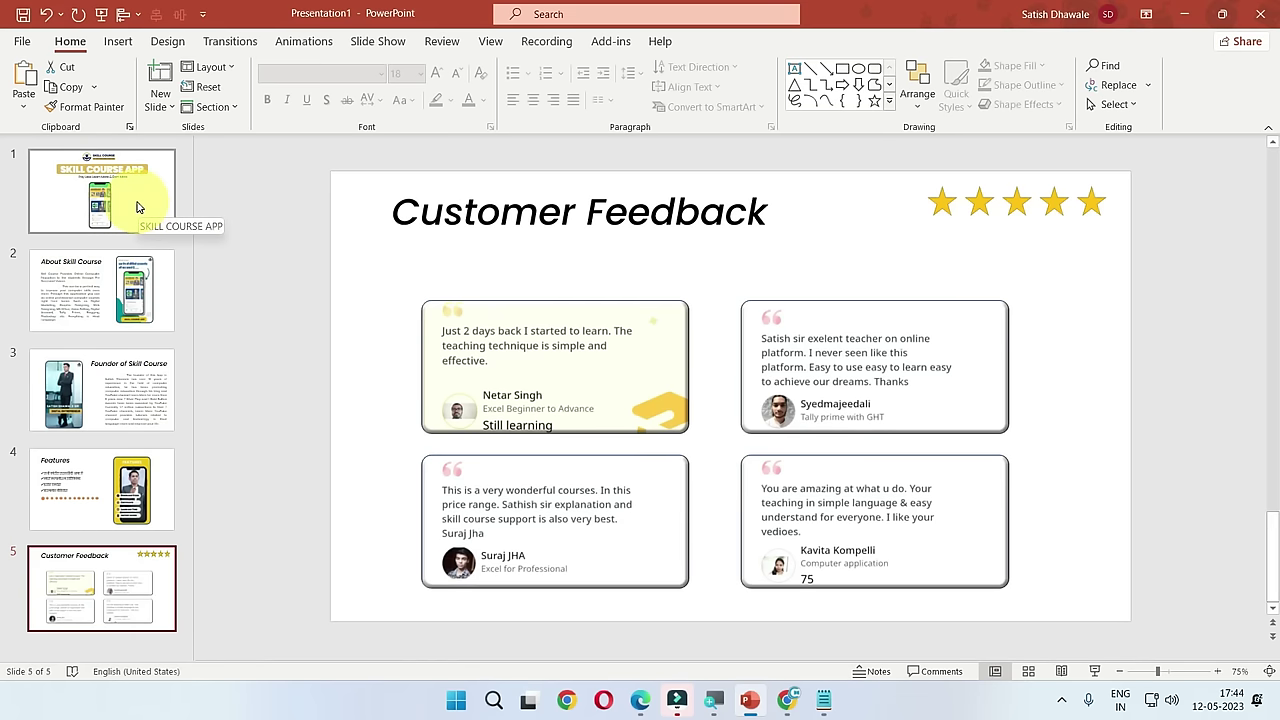
{"action": "left_click", "coordinate": [137, 205]}
Step: Preview the full Design themes gallery on the title slide and close it without applying any
{"action": "left_click", "coordinate": [166, 42]}
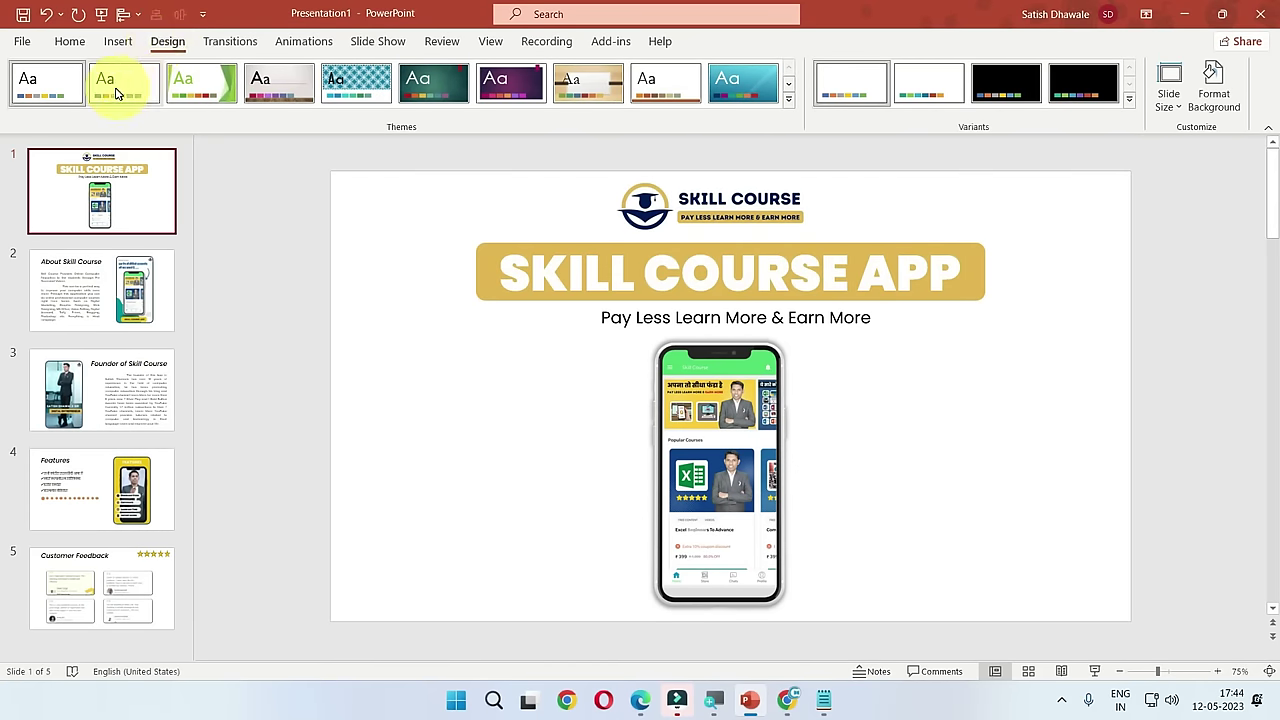
{"action": "left_click", "coordinate": [789, 107]}
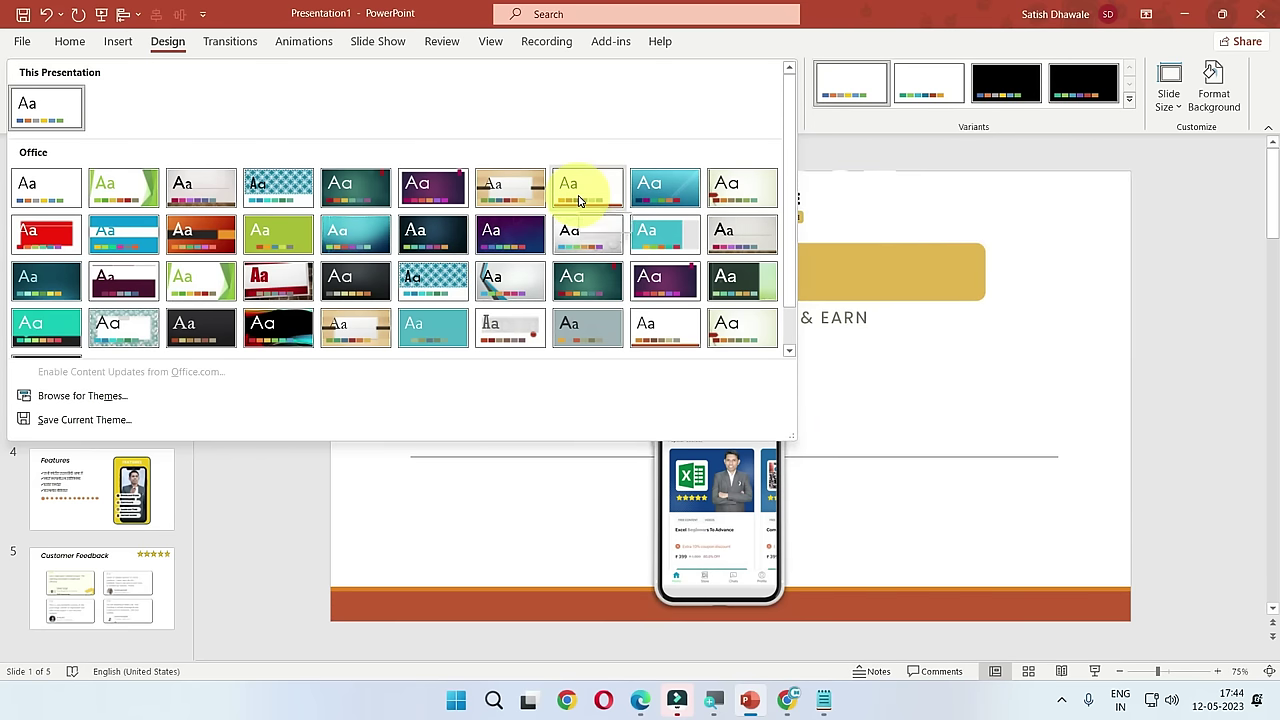
{"action": "left_click", "coordinate": [1150, 370]}
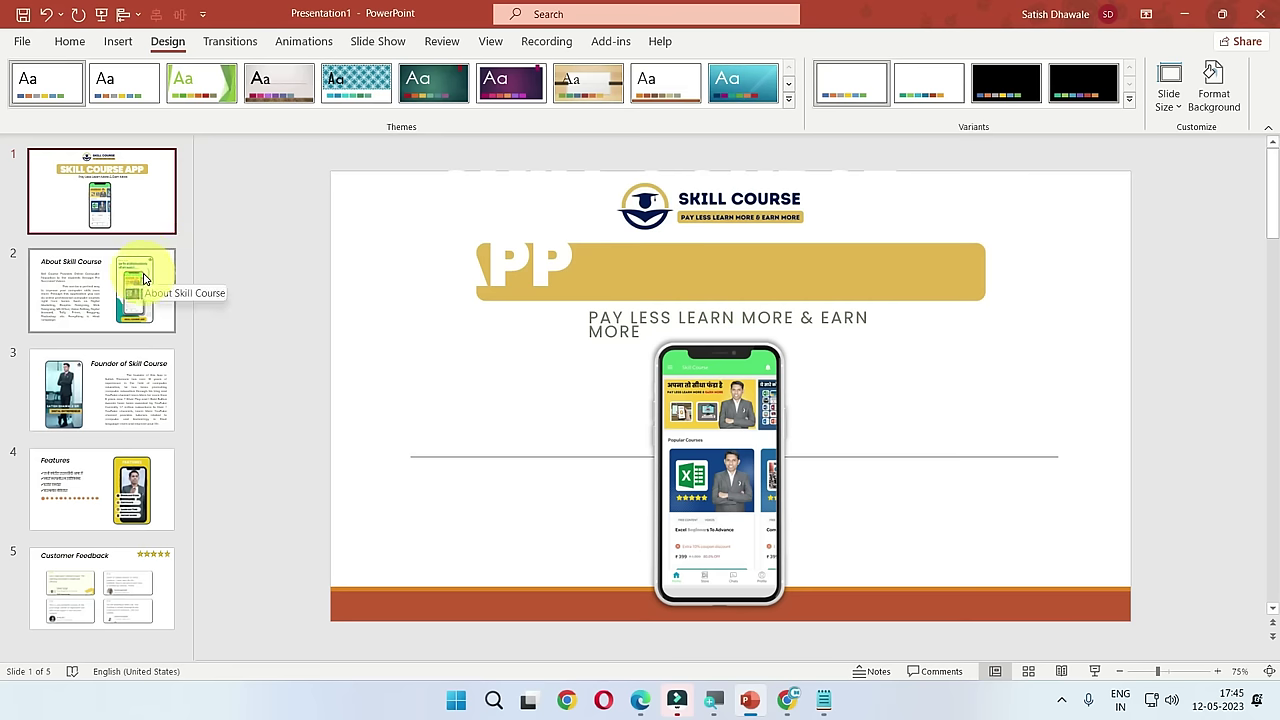
{"action": "left_click", "coordinate": [110, 208]}
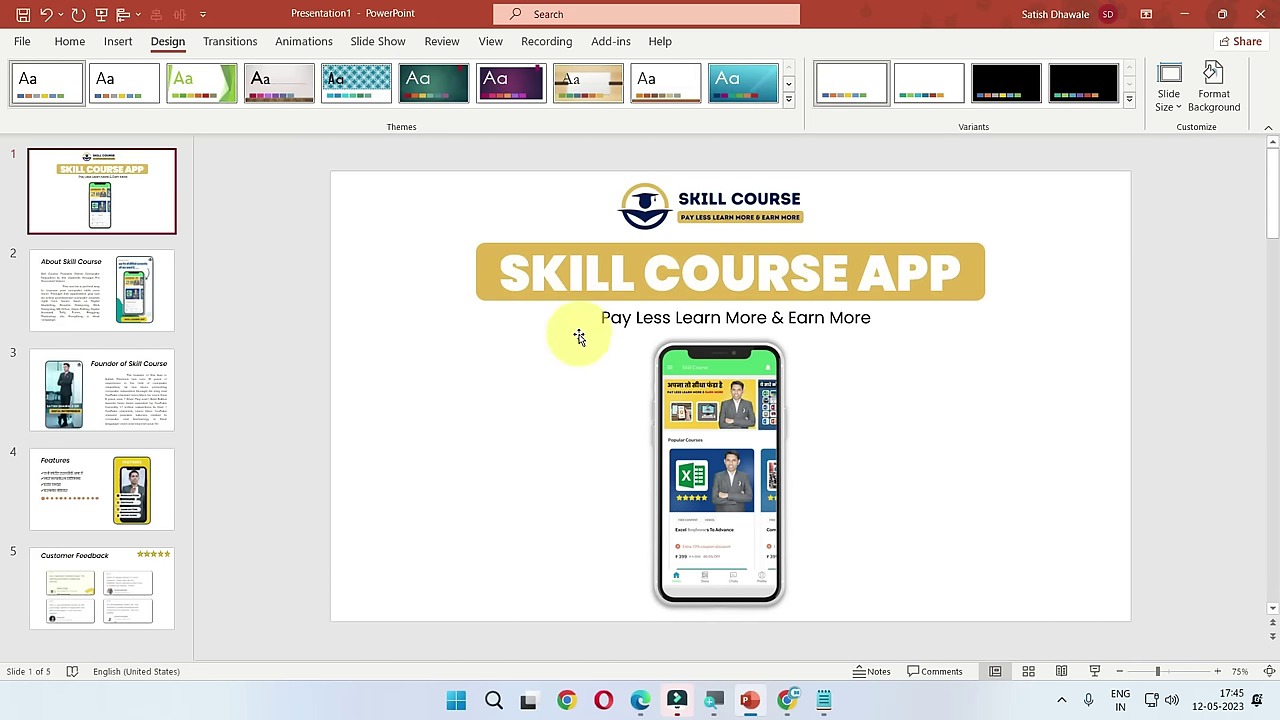
Step: In Format Background, try gradient and picture fills, then settle on a pattern fill
{"action": "left_click", "coordinate": [1213, 91]}
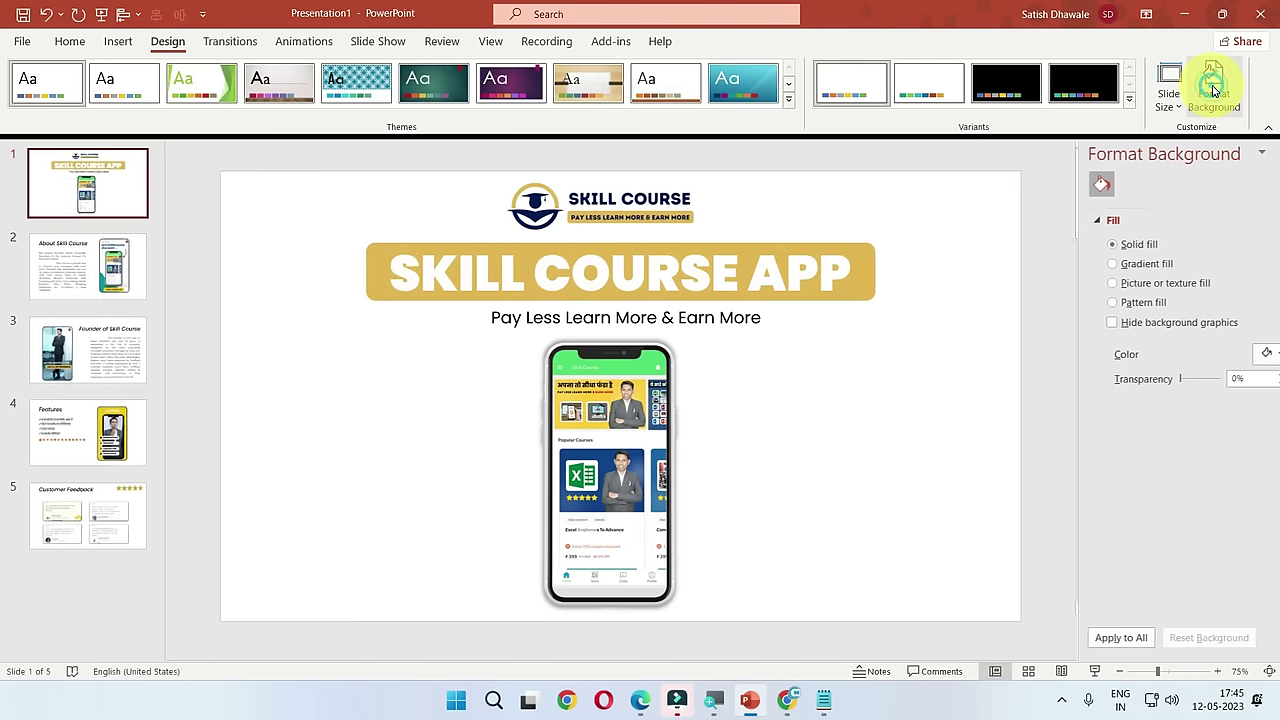
{"action": "left_click", "coordinate": [1119, 268]}
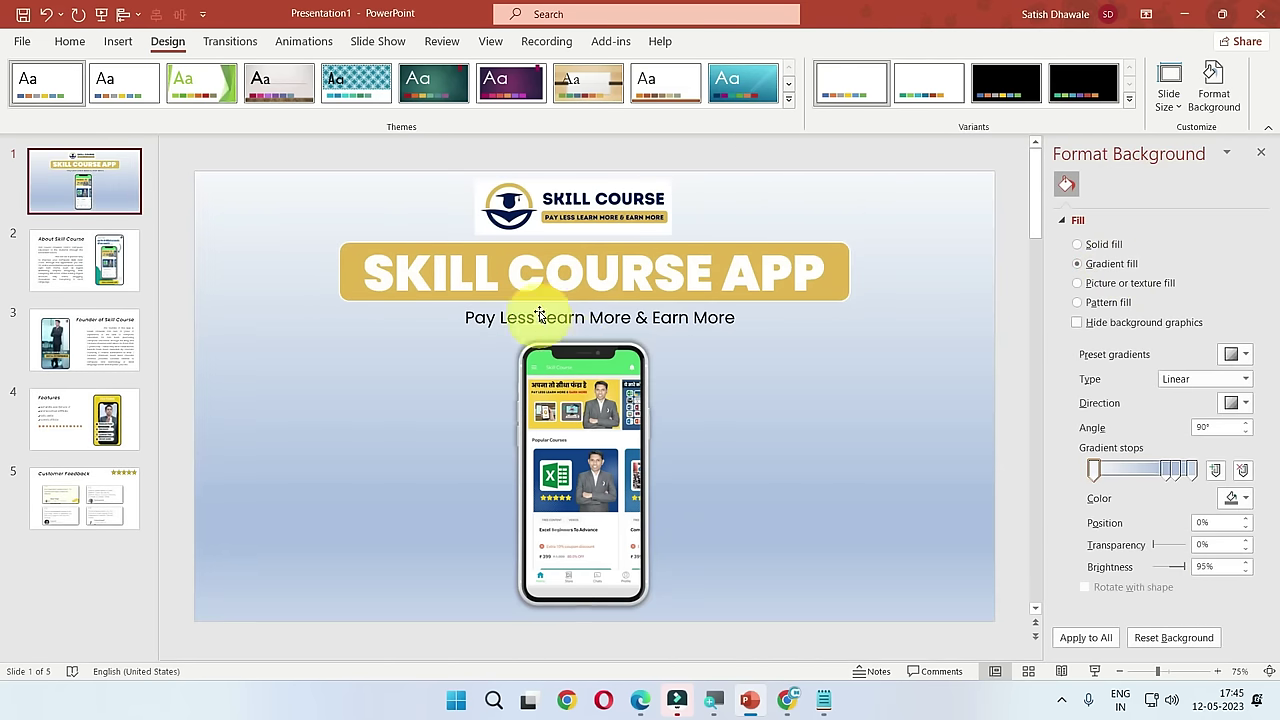
{"action": "left_click", "coordinate": [1101, 286]}
{"action": "left_click", "coordinate": [1100, 304]}
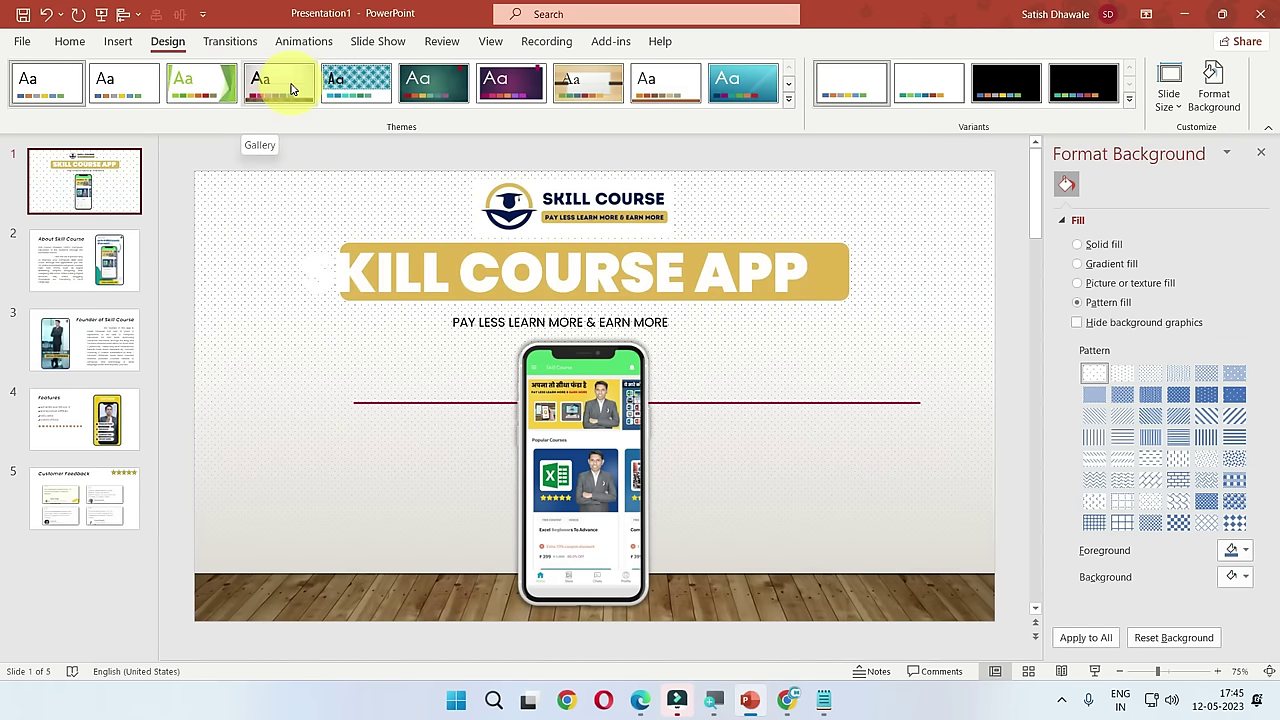
{"action": "left_click", "coordinate": [291, 89]}
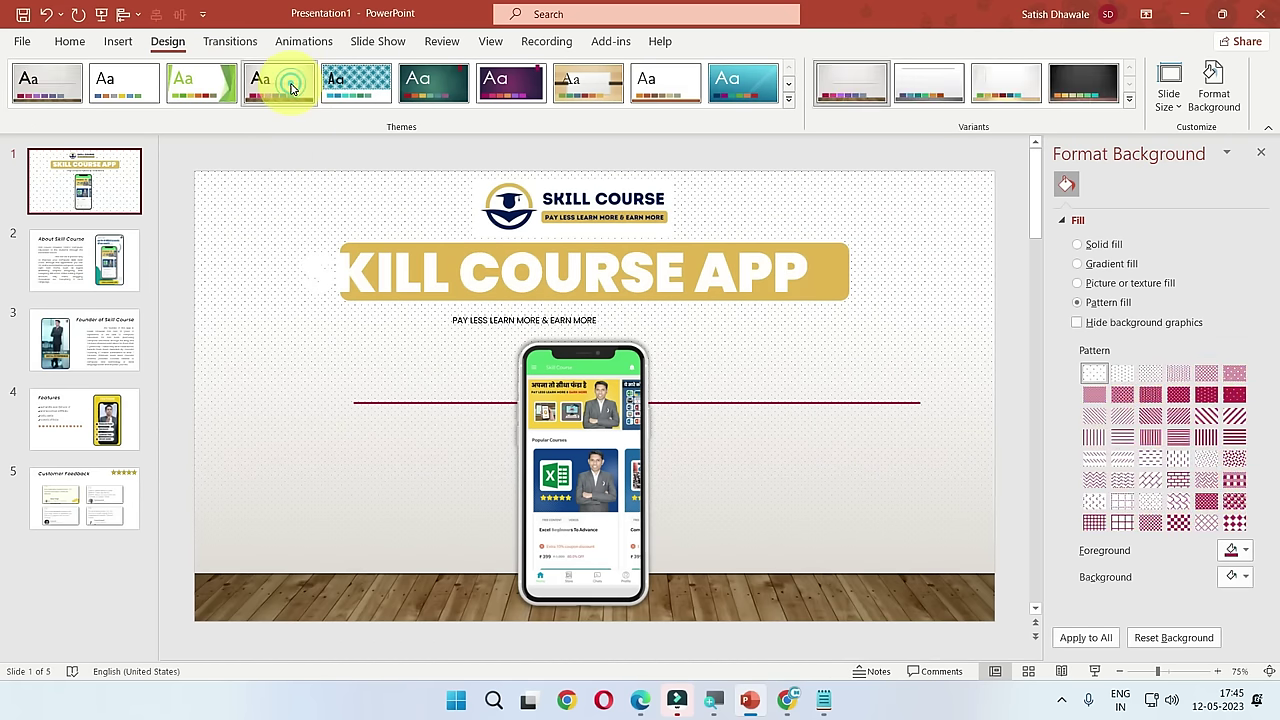
{"action": "left_click", "coordinate": [88, 268]}
{"action": "left_click", "coordinate": [80, 188]}
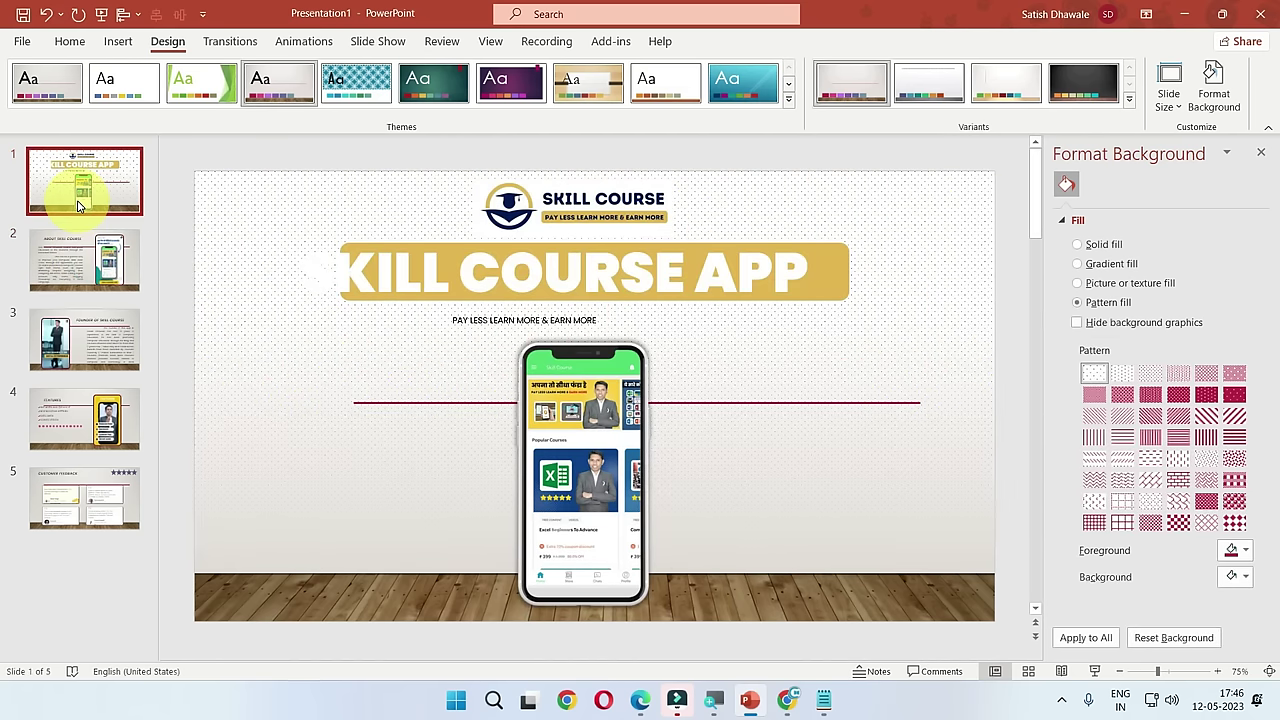
{"action": "left_click", "coordinate": [90, 250]}
{"action": "left_click", "coordinate": [86, 352]}
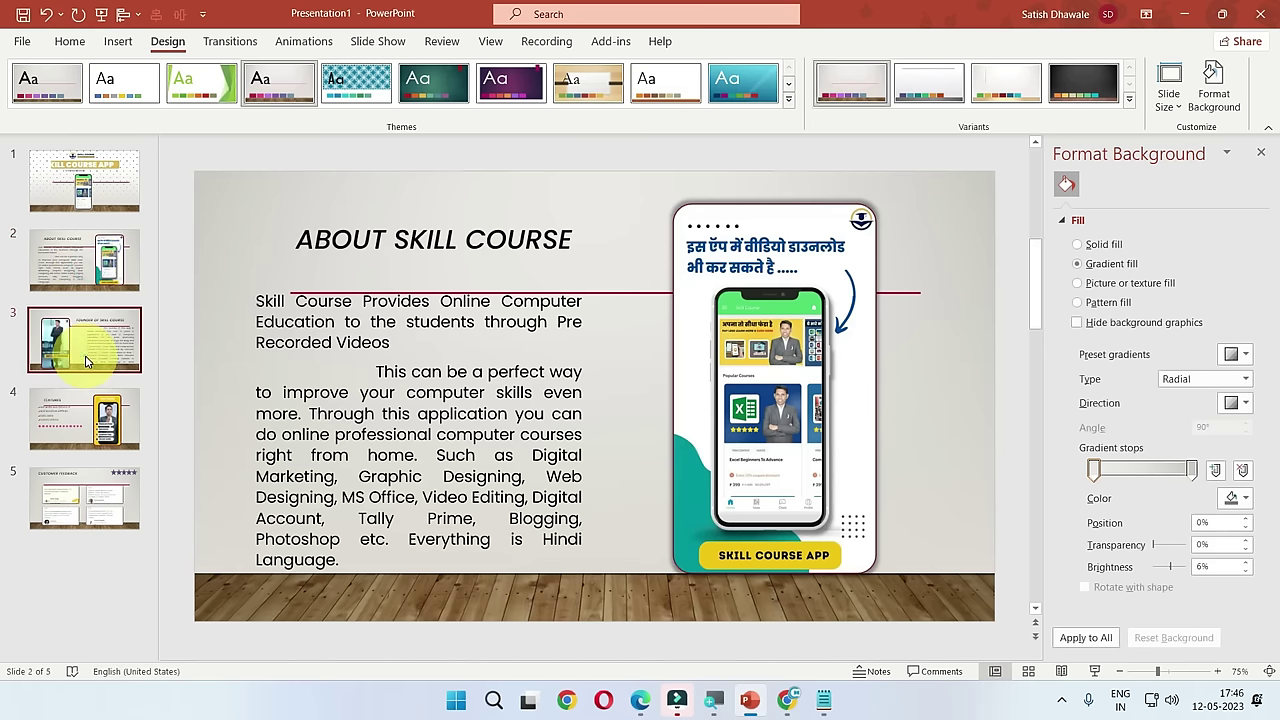
{"action": "left_click", "coordinate": [96, 418]}
{"action": "left_click", "coordinate": [100, 510]}
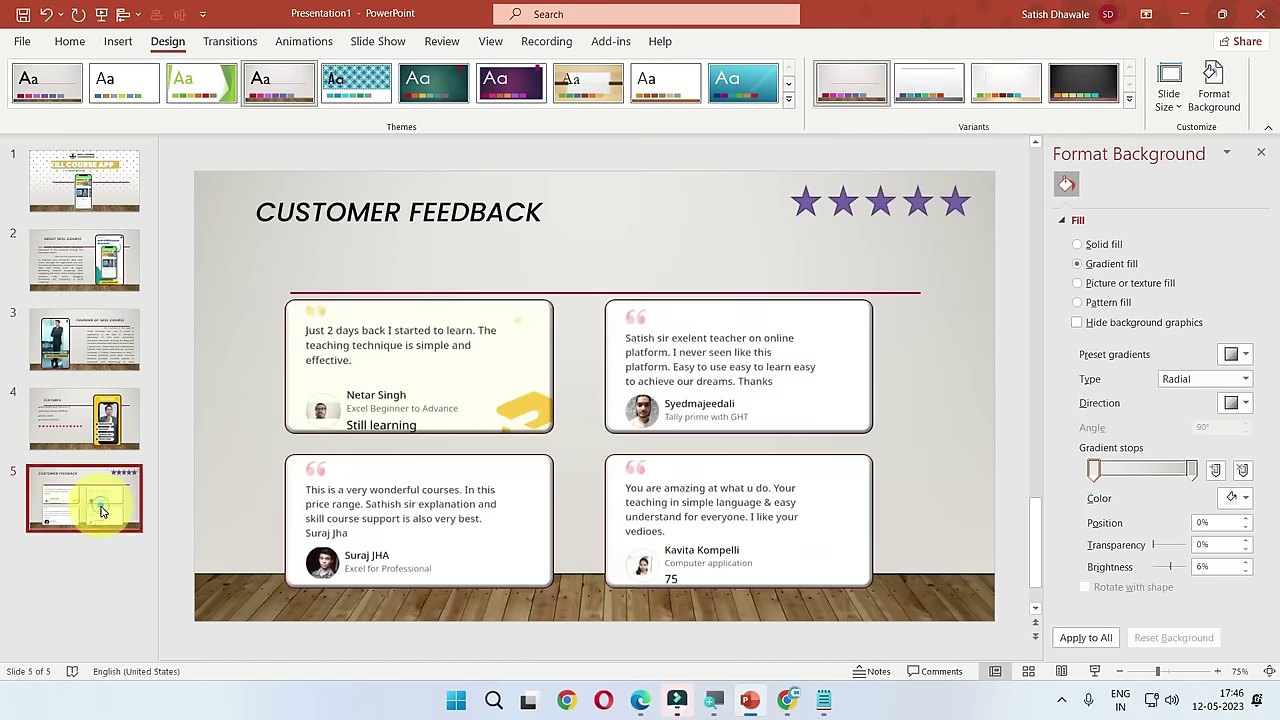
{"action": "left_click", "coordinate": [85, 186]}
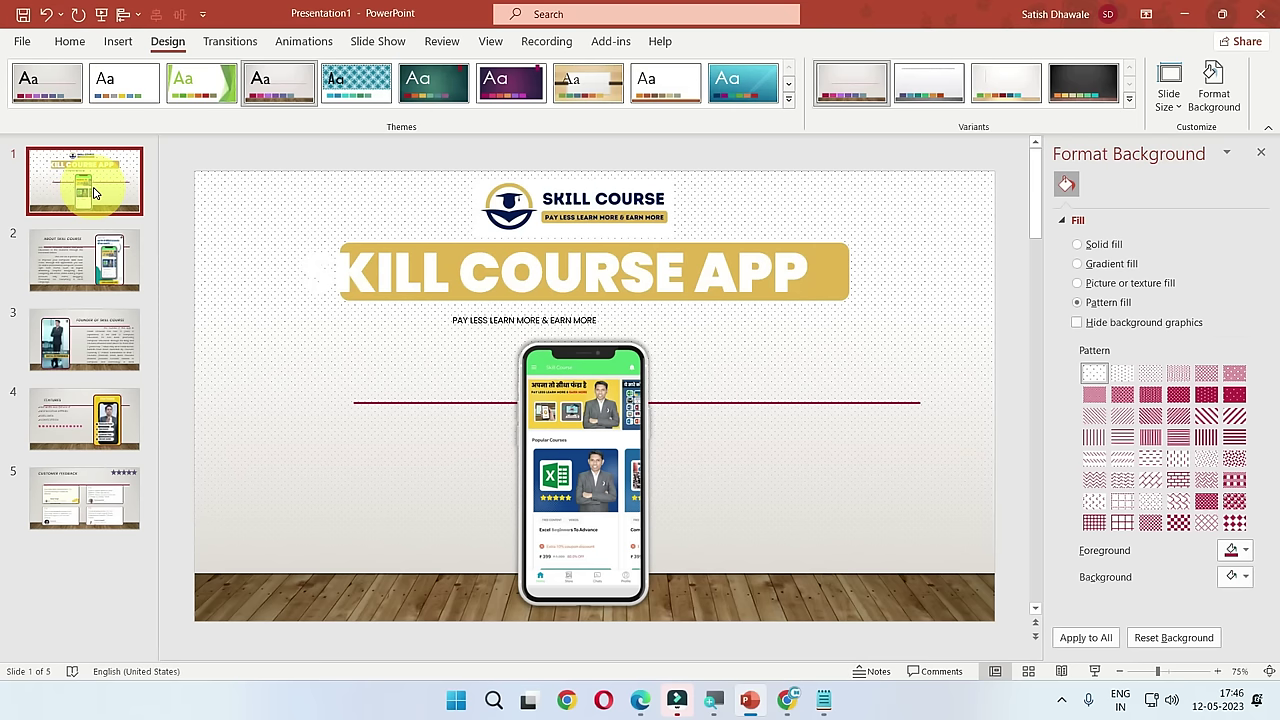
{"action": "left_click", "coordinate": [85, 185]}
{"action": "left_click", "coordinate": [115, 262]}
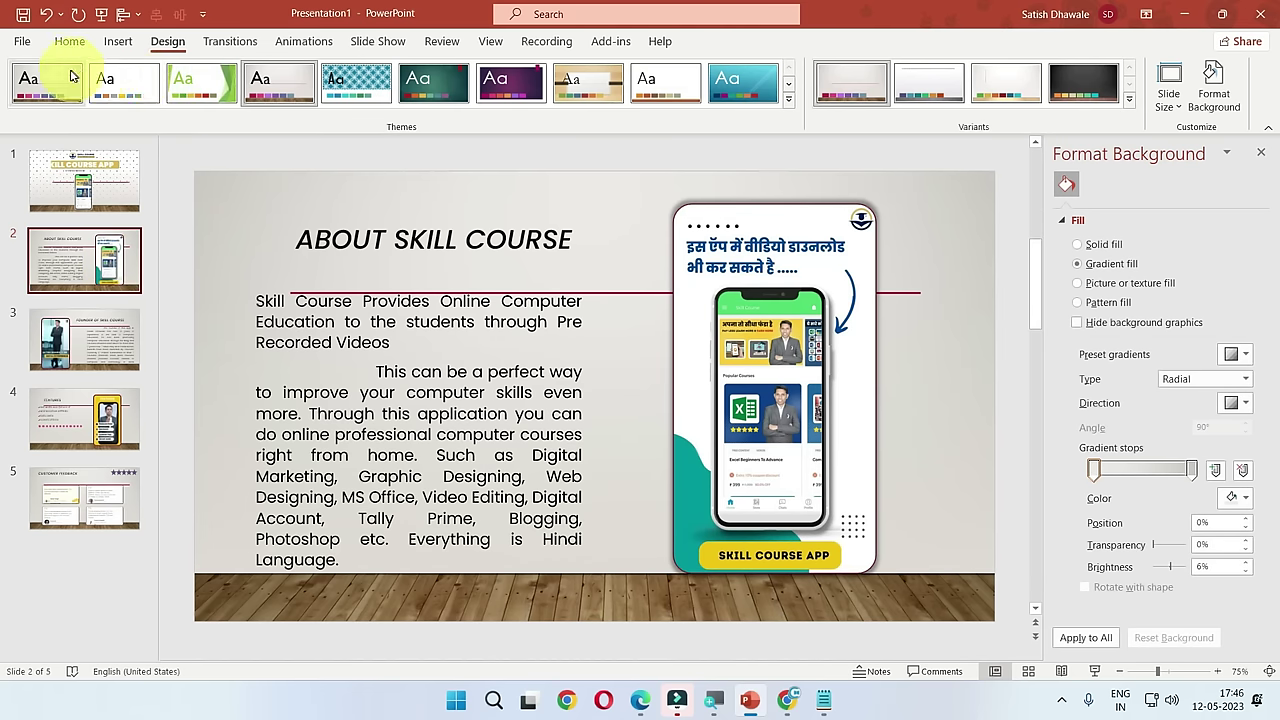
Step: After trying the blue theme, apply the purple theme to slide 2 only
{"action": "right_click", "coordinate": [62, 77]}
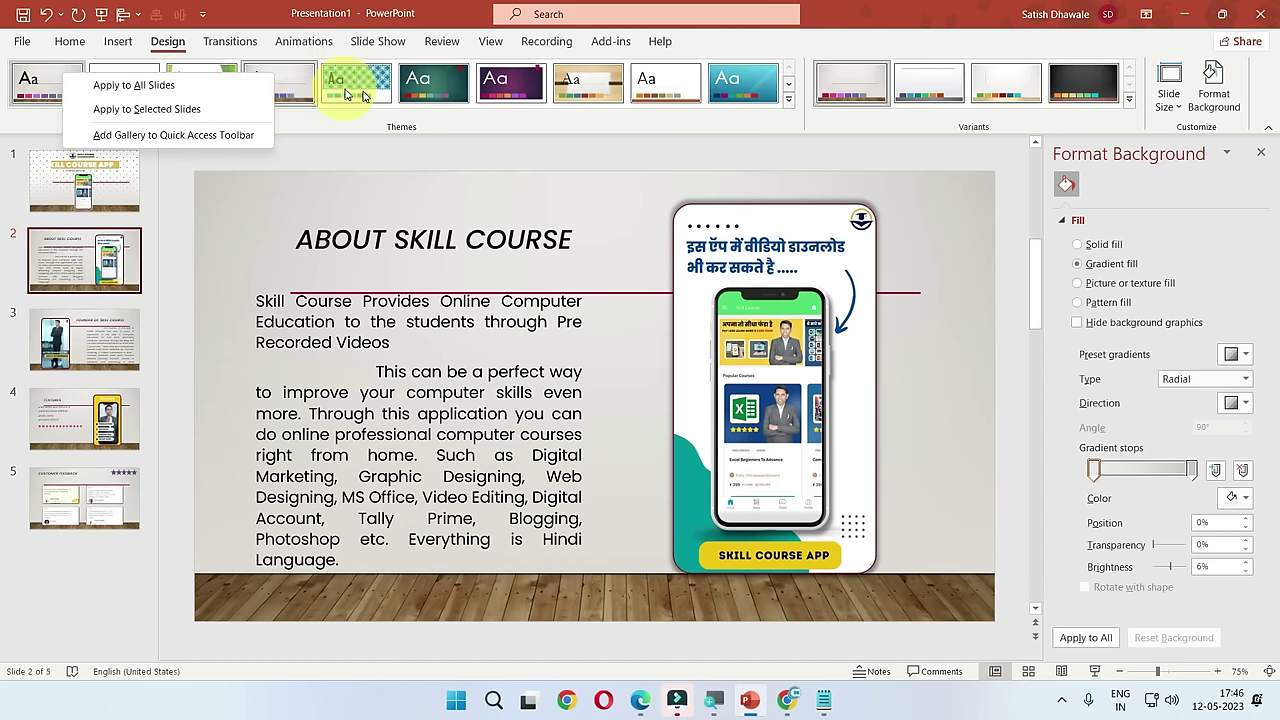
{"action": "key", "text": "Escape"}
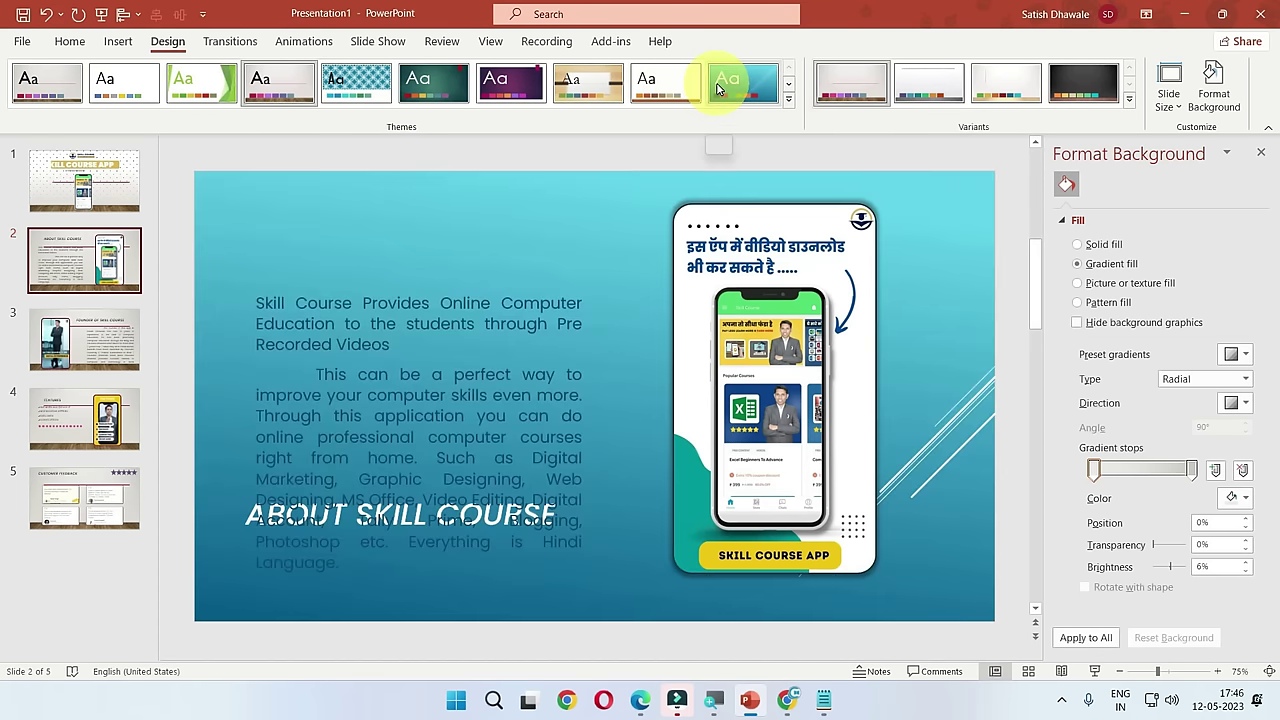
{"action": "right_click", "coordinate": [717, 89]}
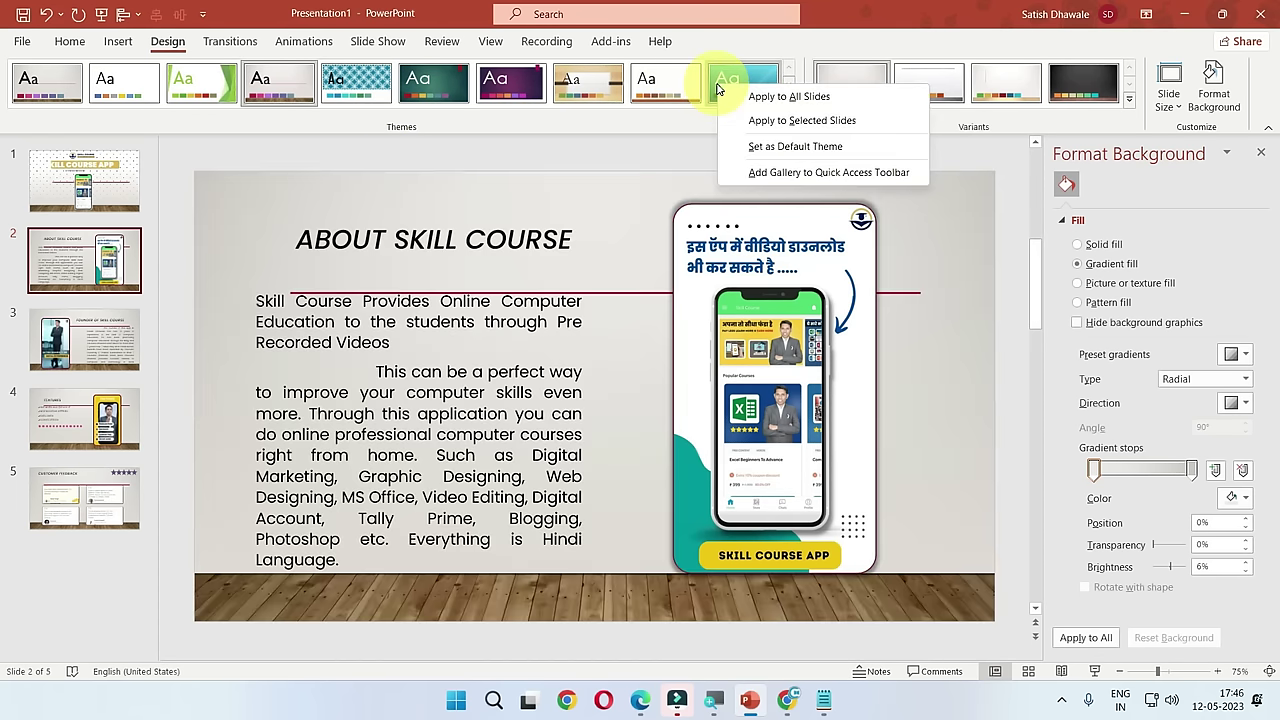
{"action": "left_click", "coordinate": [768, 121]}
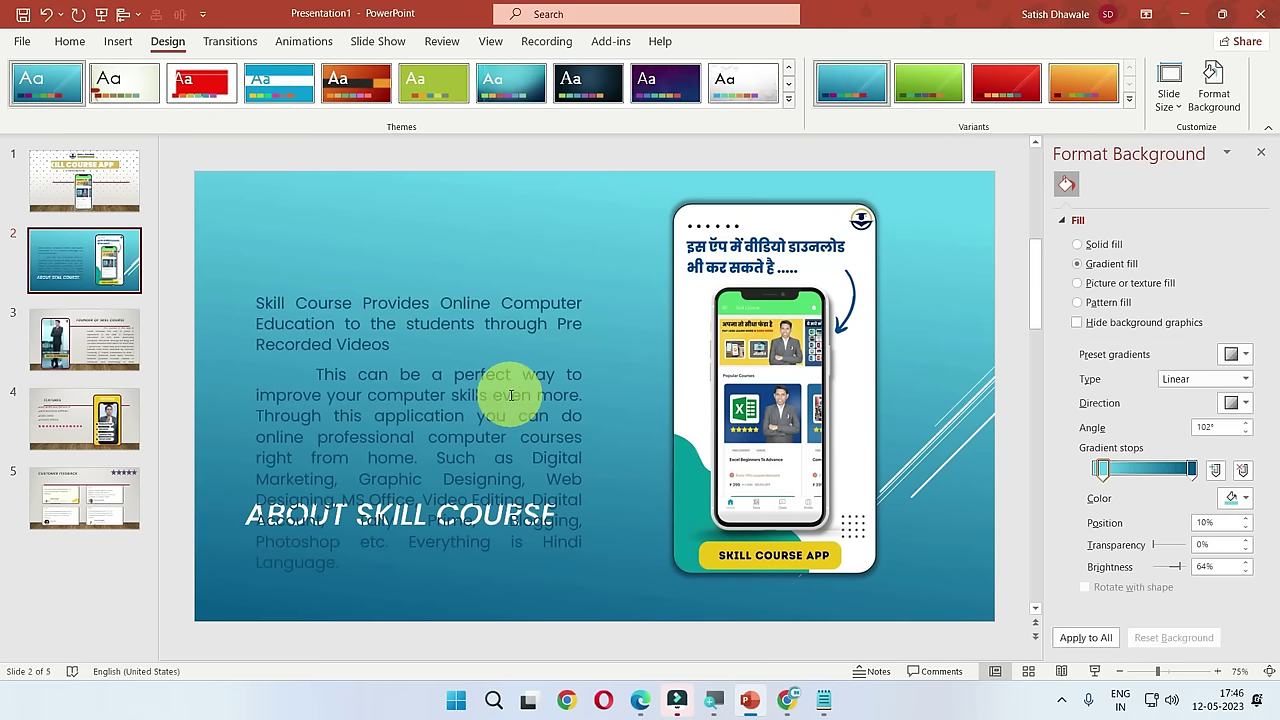
{"action": "left_click", "coordinate": [663, 99]}
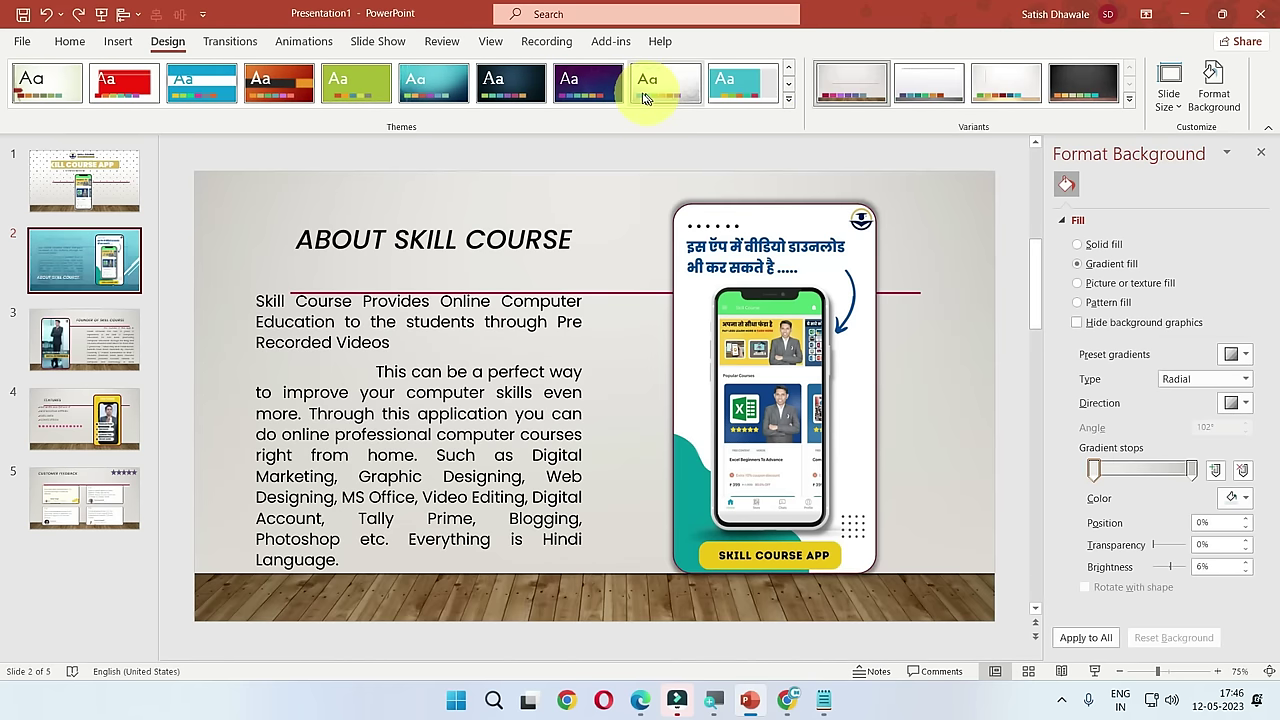
{"action": "right_click", "coordinate": [580, 85]}
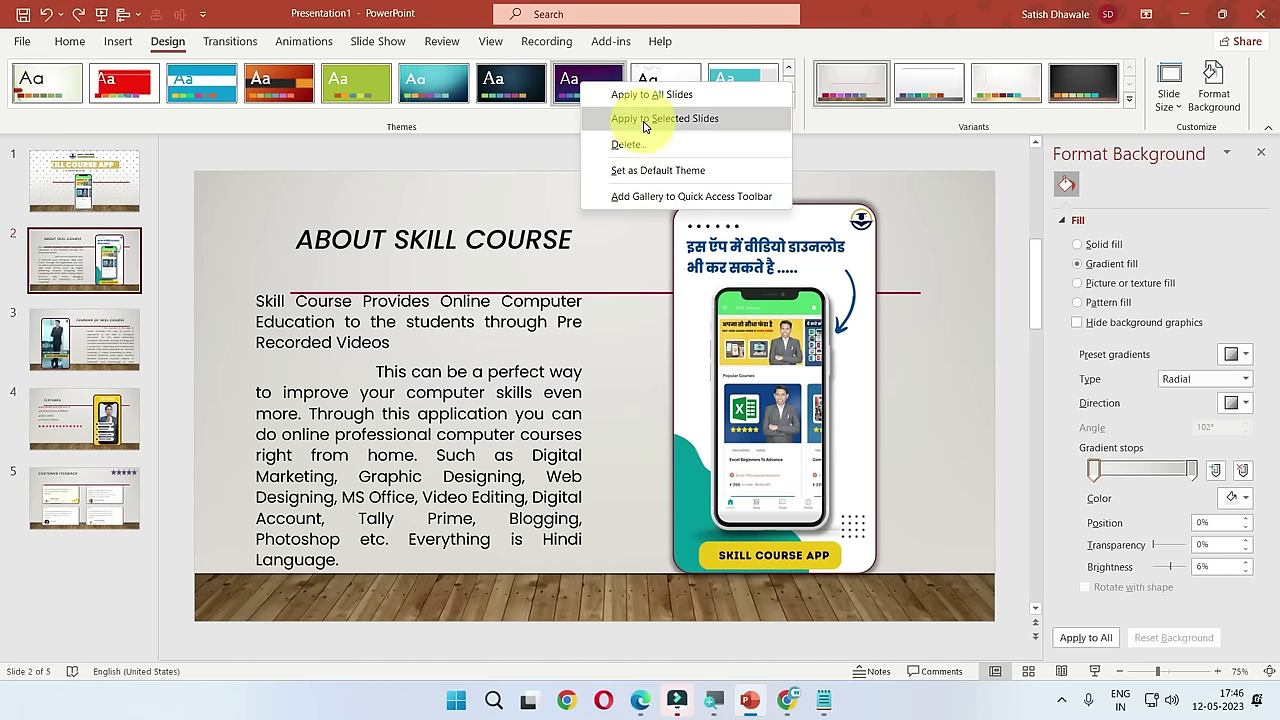
{"action": "left_click", "coordinate": [645, 119]}
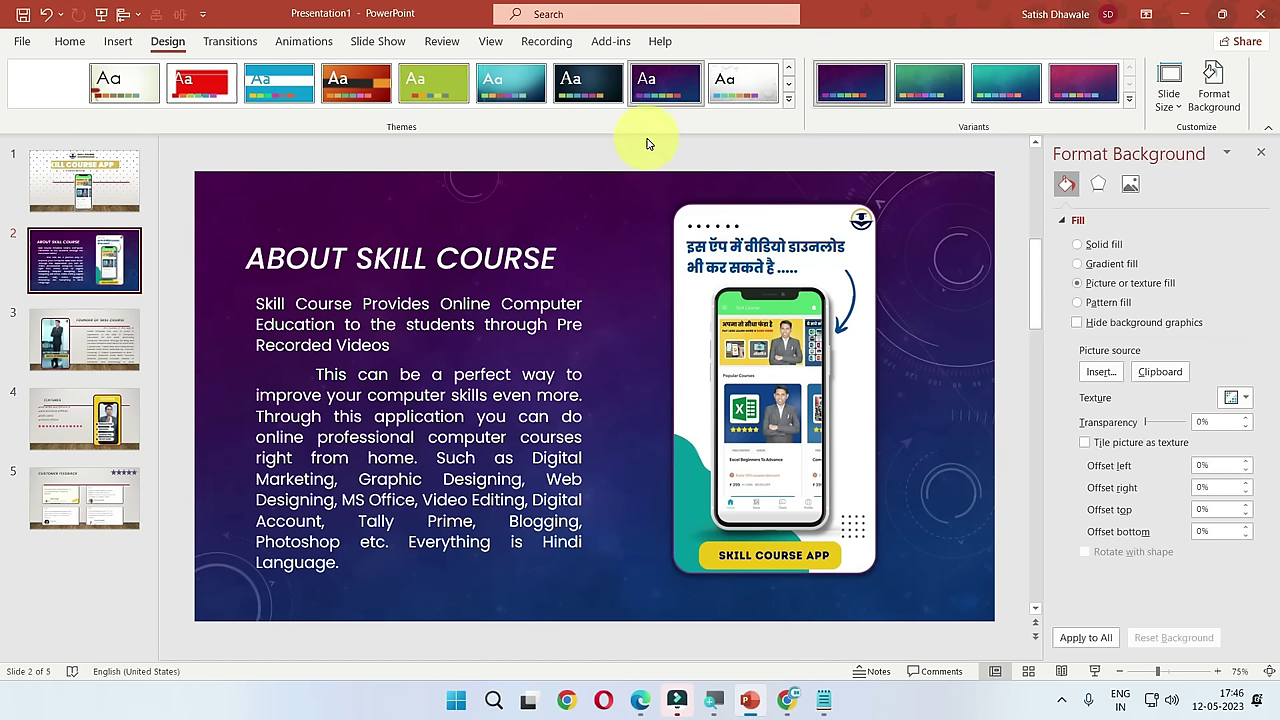
Step: On Customer Feedback, try the teal theme, then apply the dark theme to slide 5 only
{"action": "left_click", "coordinate": [45, 197]}
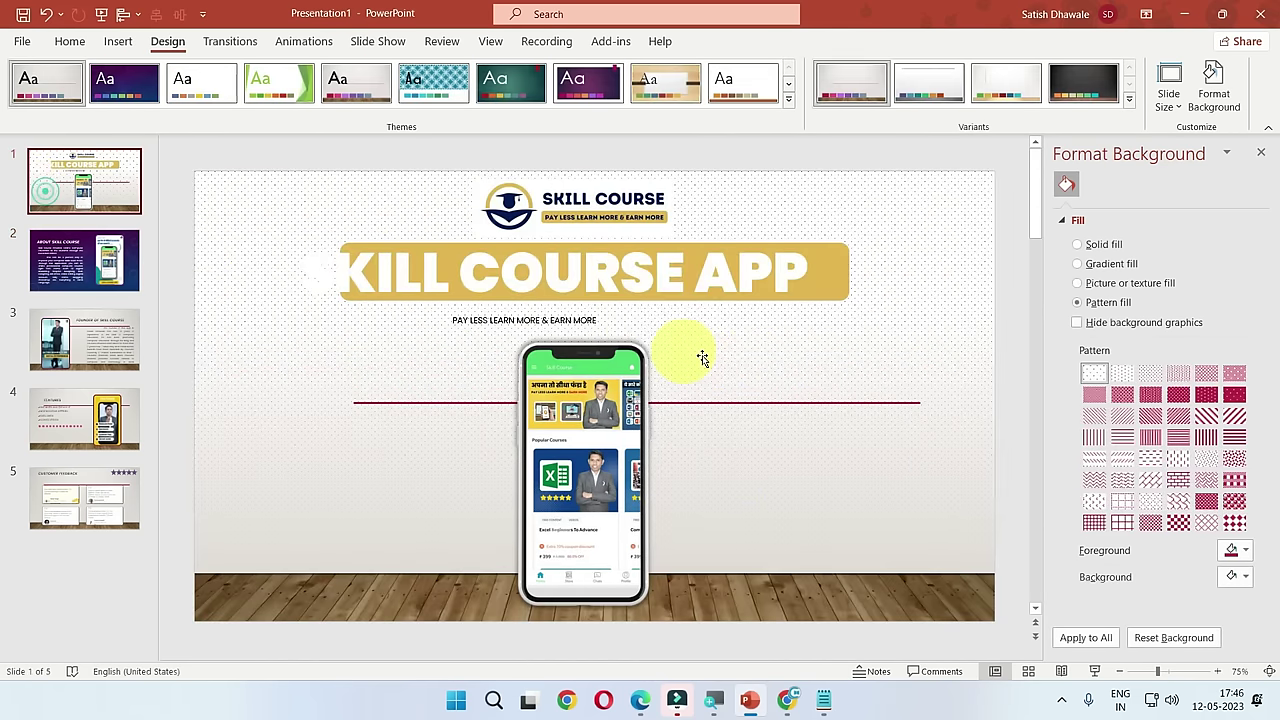
{"action": "left_click", "coordinate": [100, 268]}
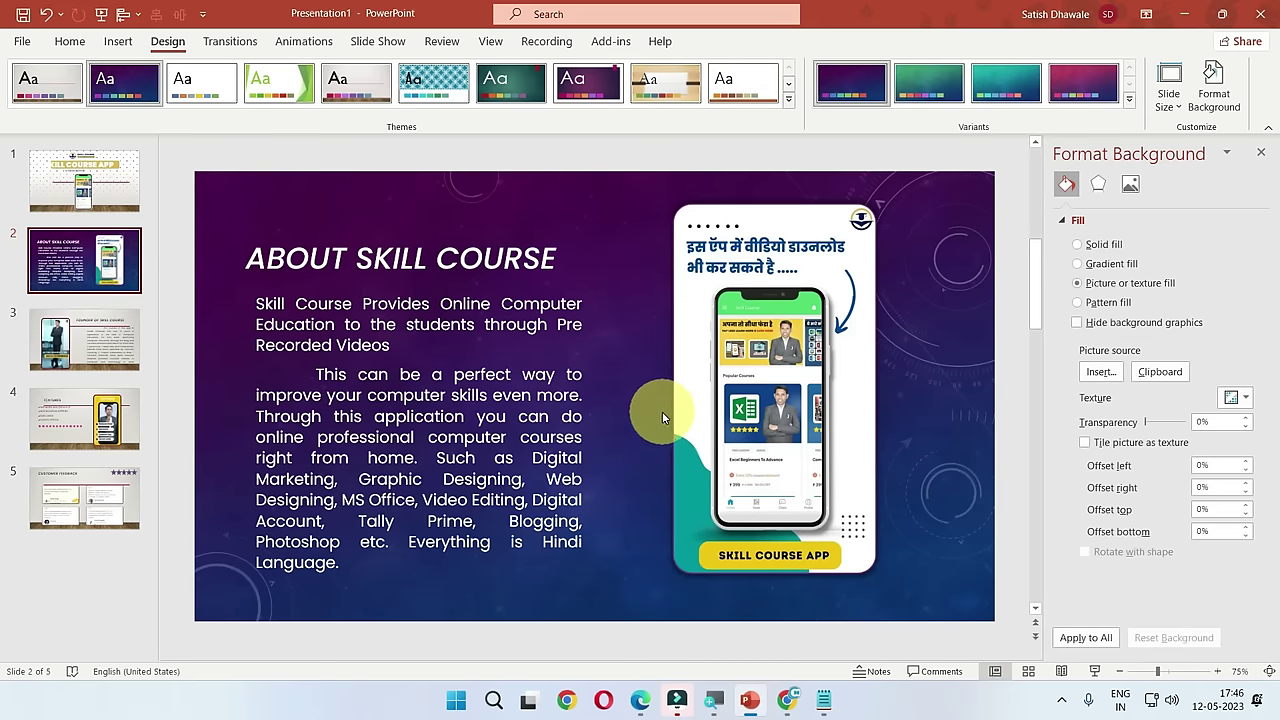
{"action": "left_click", "coordinate": [88, 345]}
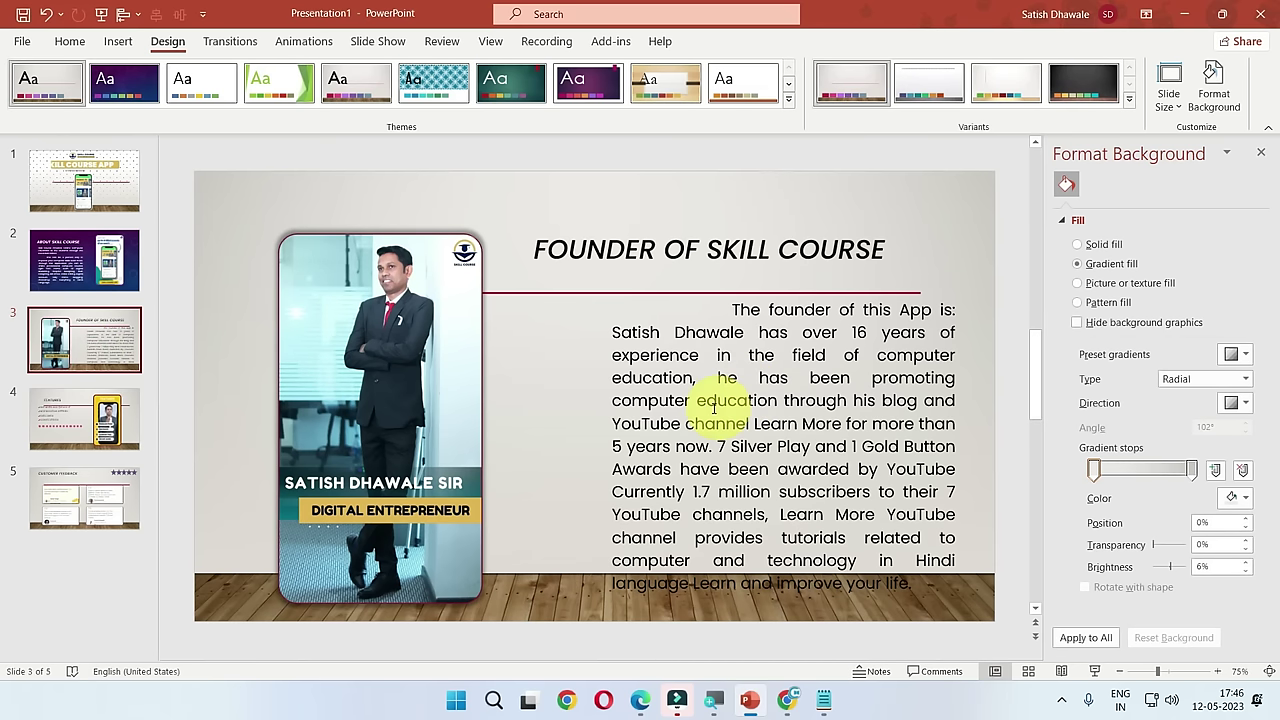
{"action": "left_click", "coordinate": [112, 428]}
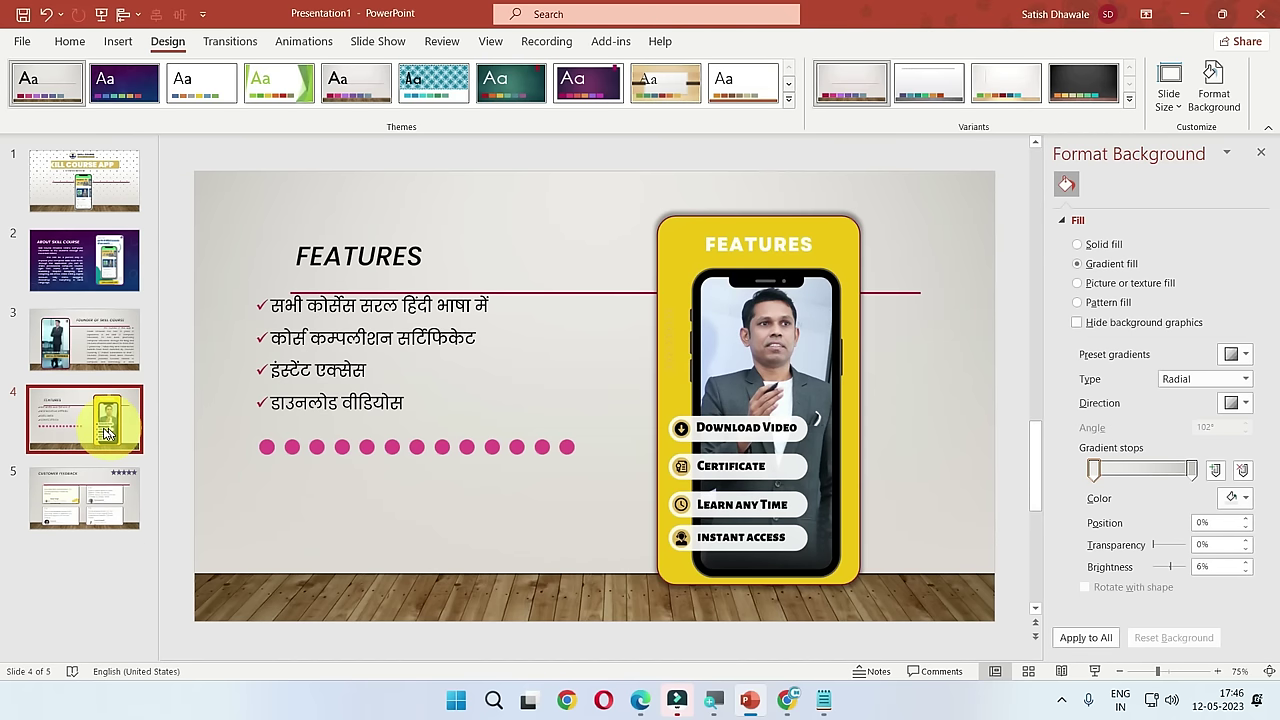
{"action": "left_click", "coordinate": [106, 498]}
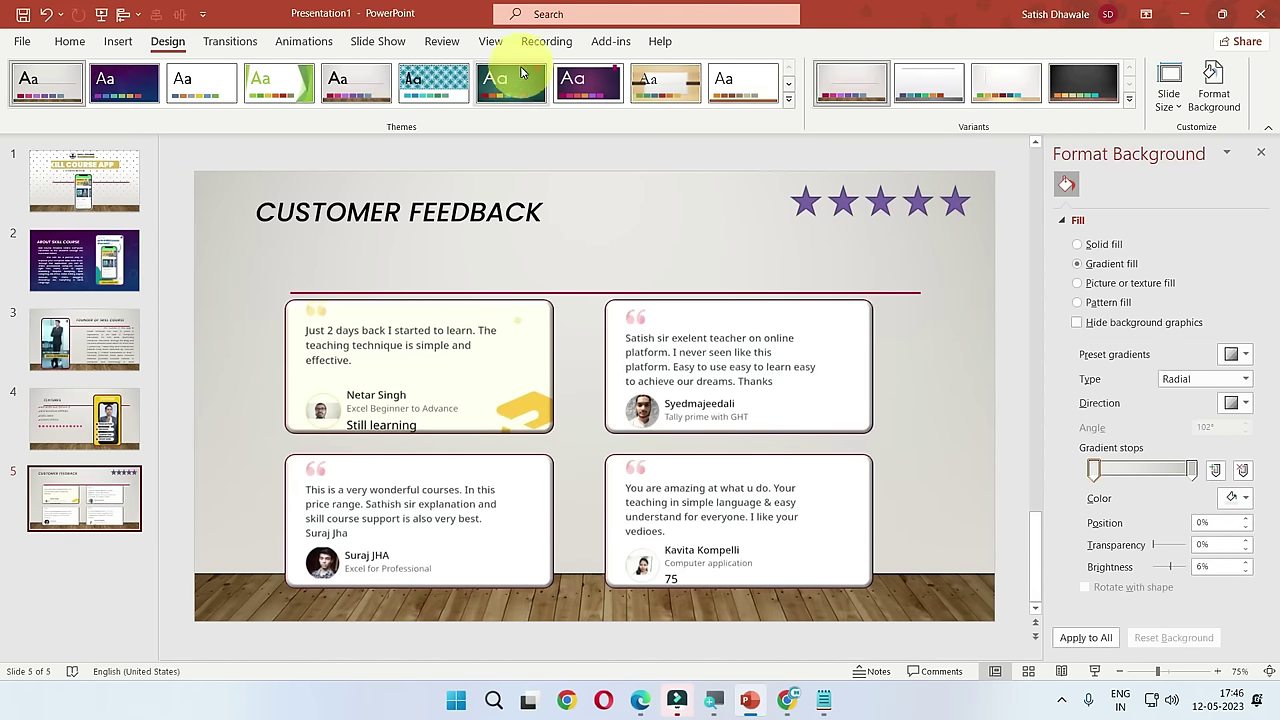
{"action": "right_click", "coordinate": [503, 90]}
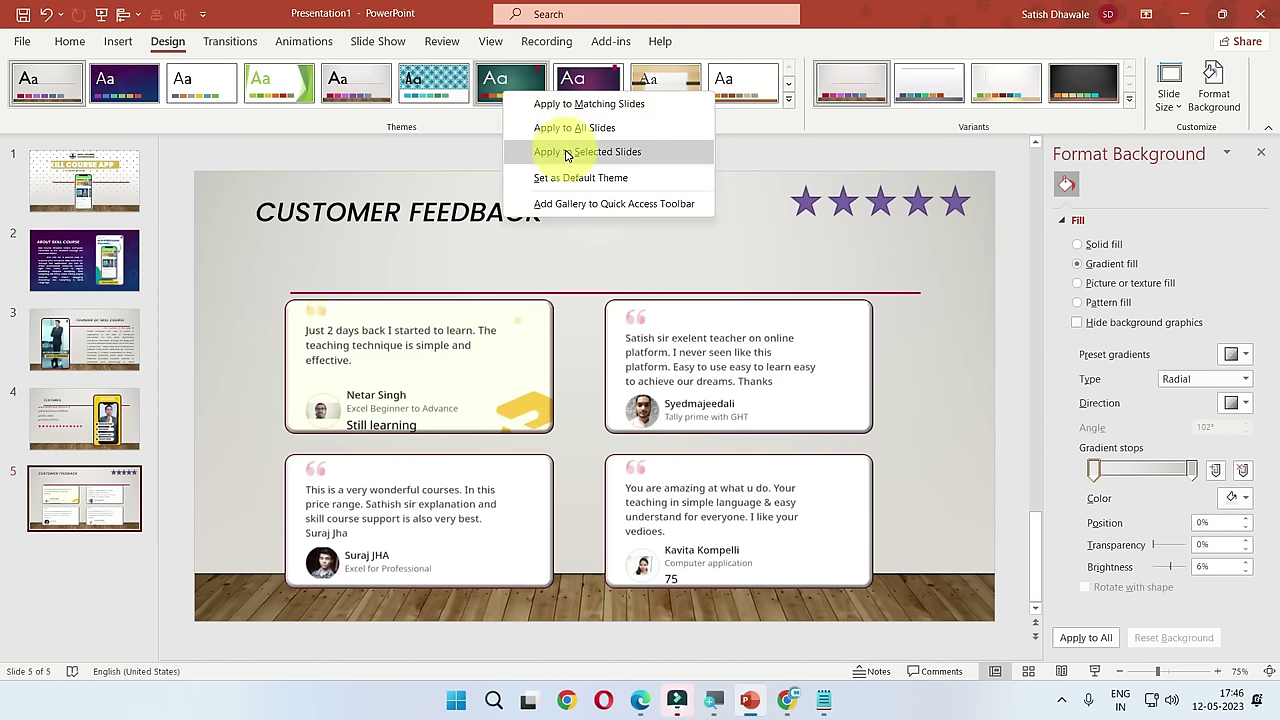
{"action": "left_click", "coordinate": [587, 151]}
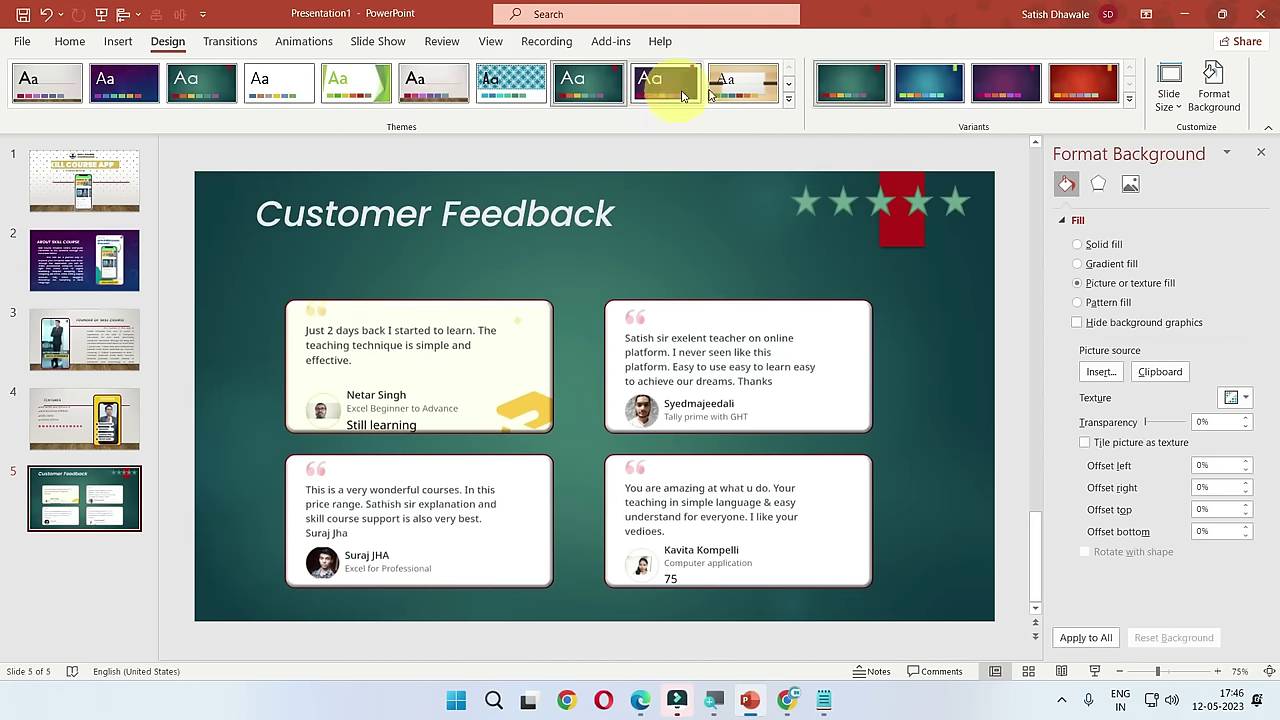
{"action": "left_click", "coordinate": [789, 99]}
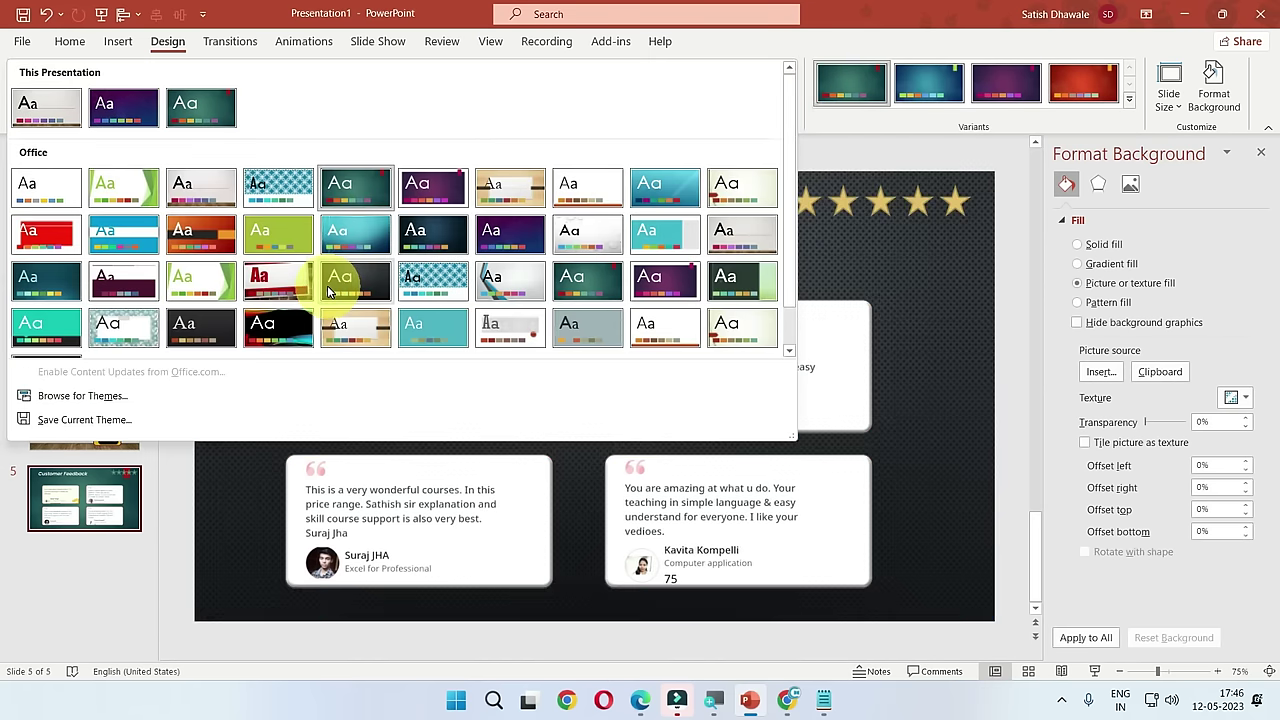
{"action": "right_click", "coordinate": [335, 288]}
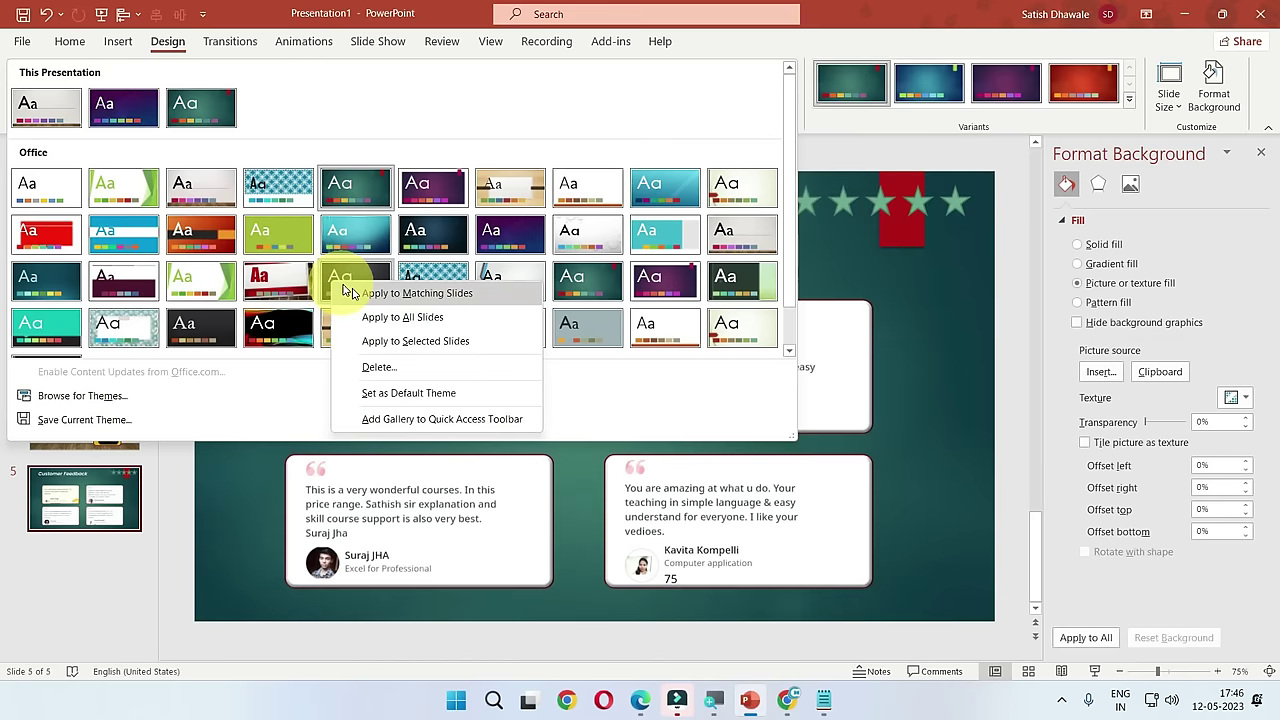
{"action": "left_click", "coordinate": [414, 340]}
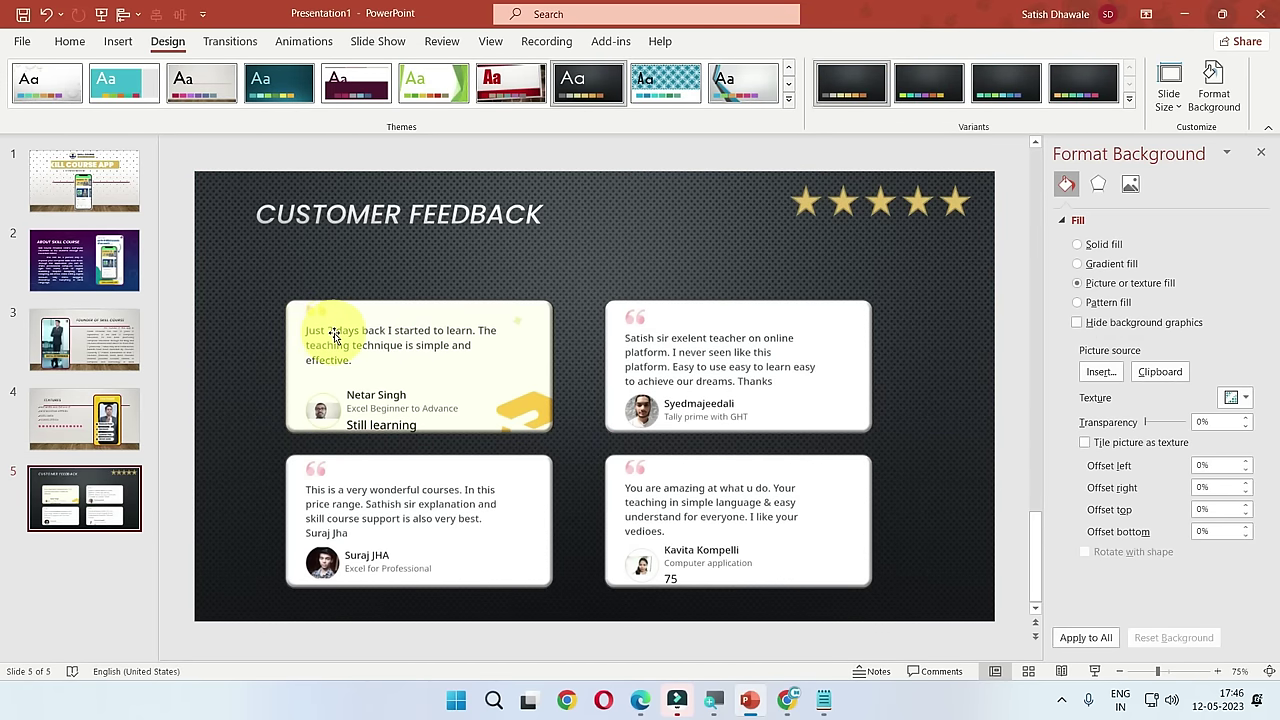
Step: On the title slide, shift the title and subtitle right and reset the background
{"action": "left_click", "coordinate": [68, 170]}
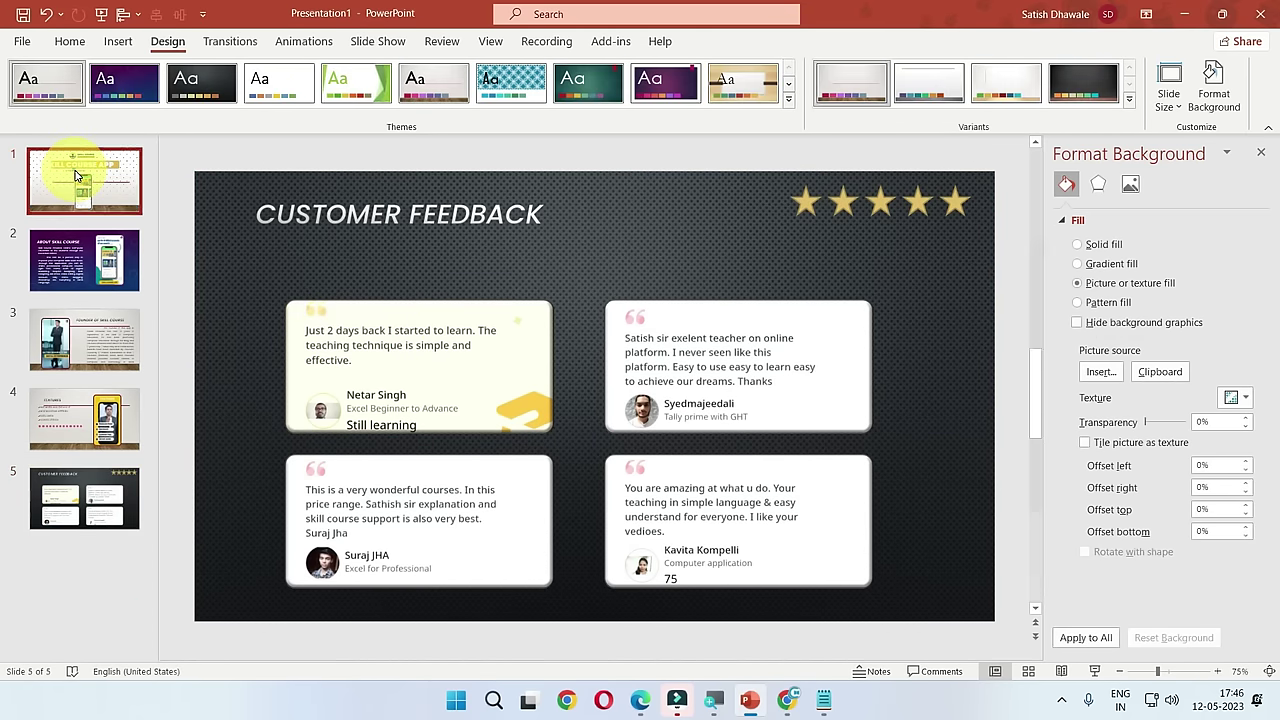
{"action": "left_click", "coordinate": [483, 277]}
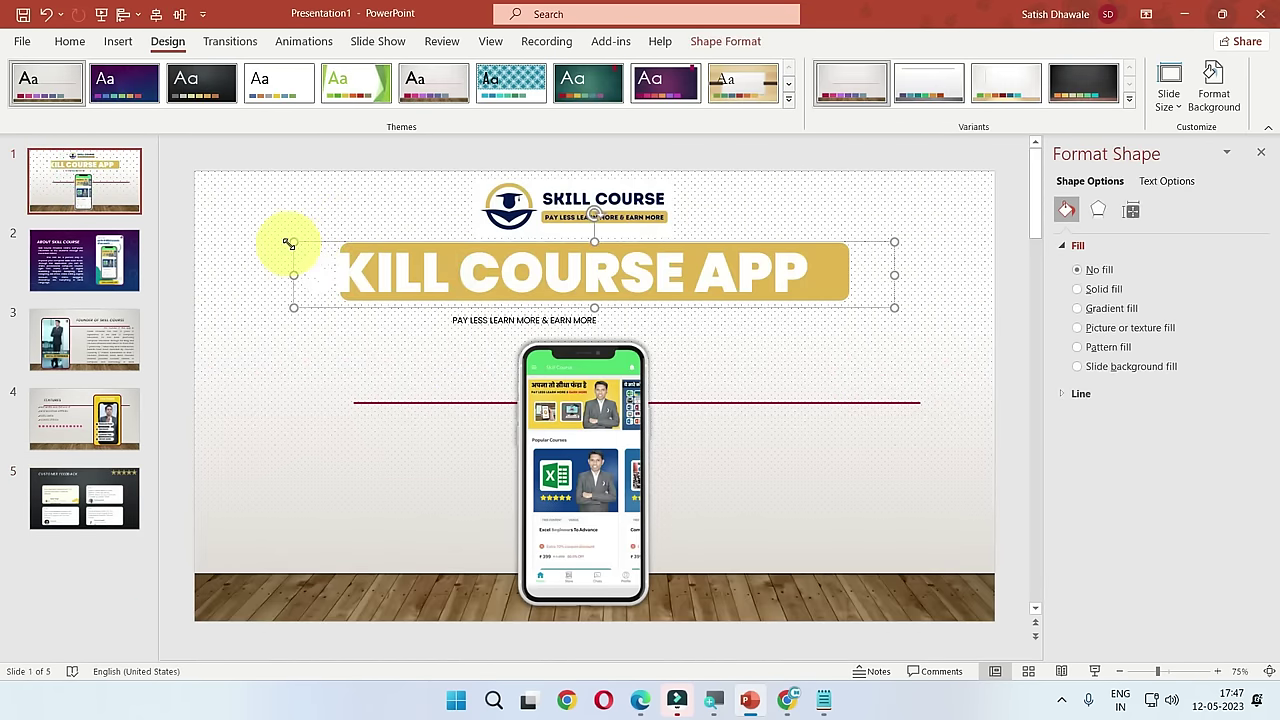
{"action": "left_click_drag", "start_coordinate": [288, 243], "coordinate": [376, 263]}
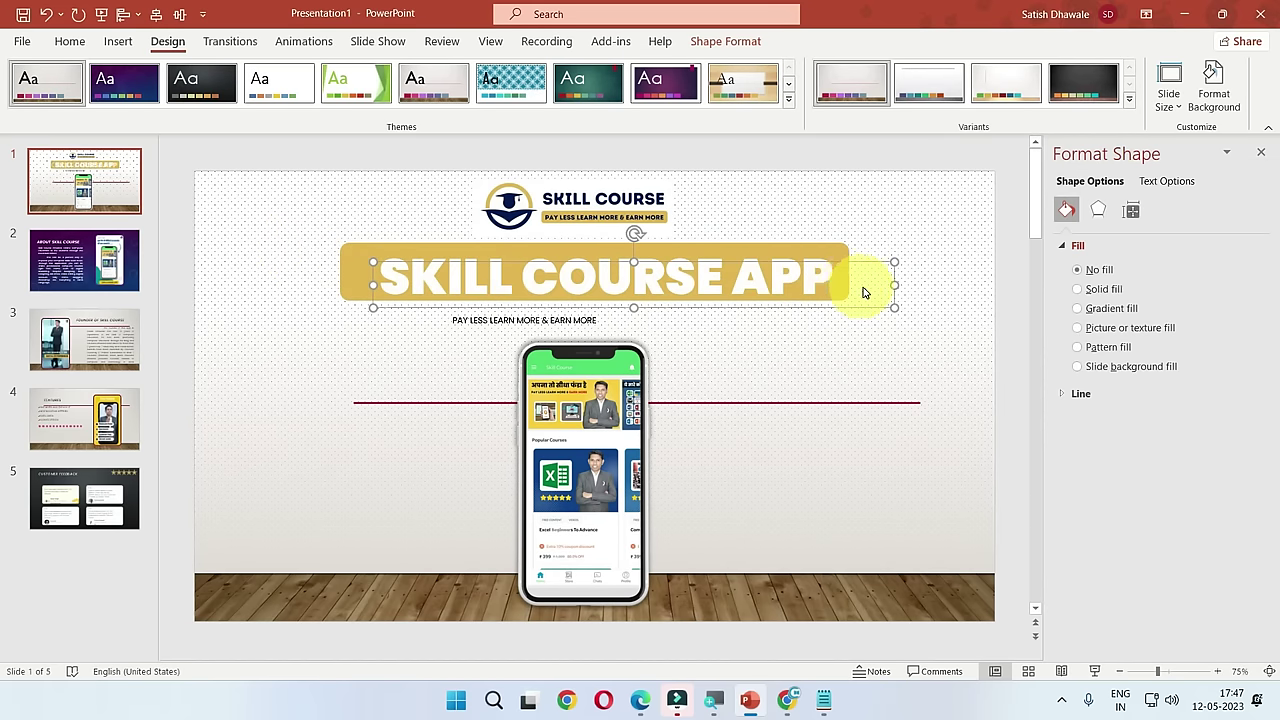
{"action": "left_click", "coordinate": [600, 370]}
{"action": "left_click", "coordinate": [472, 322]}
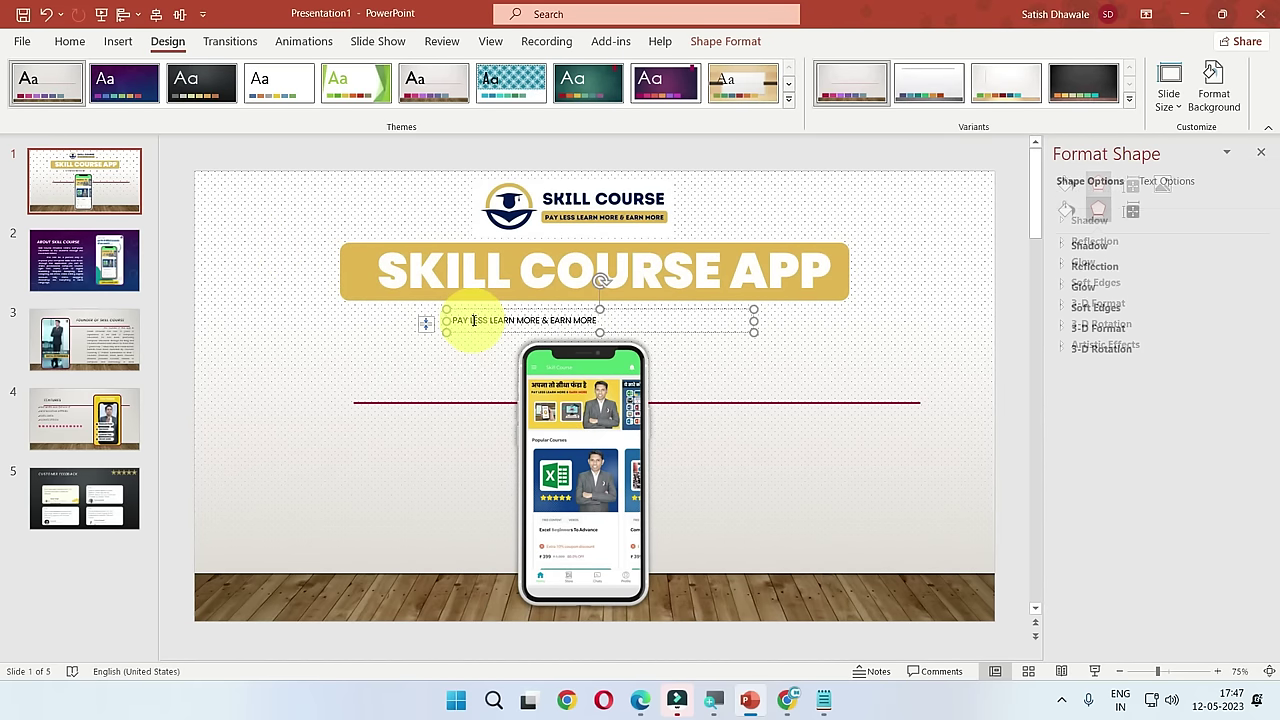
{"action": "left_click_drag", "start_coordinate": [472, 322], "coordinate": [692, 307]}
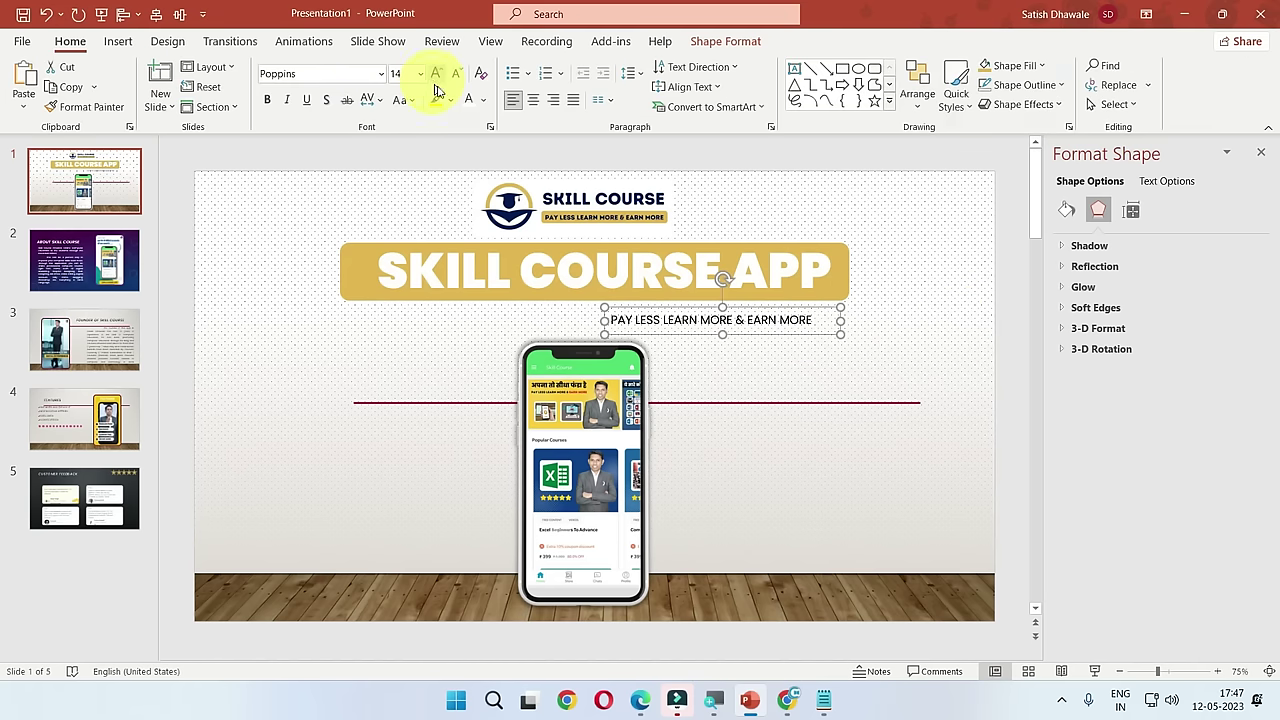
{"action": "left_click", "coordinate": [864, 409]}
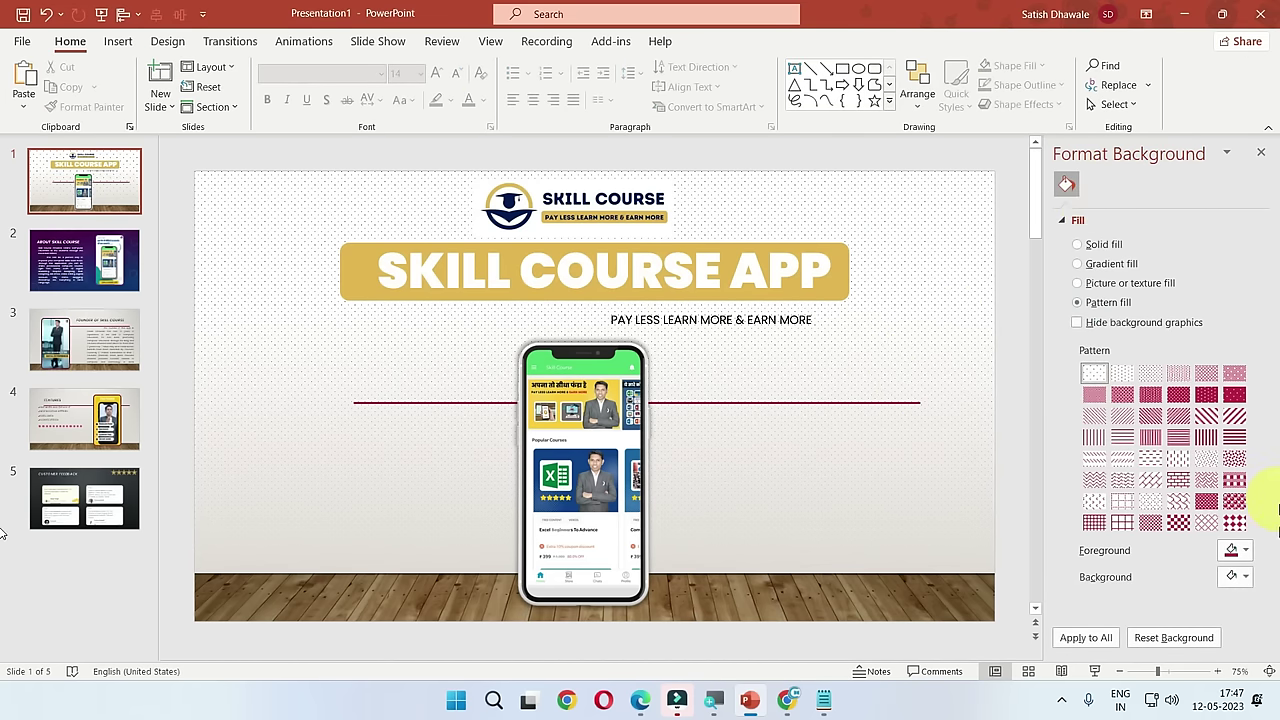
{"action": "left_click", "coordinate": [1197, 643]}
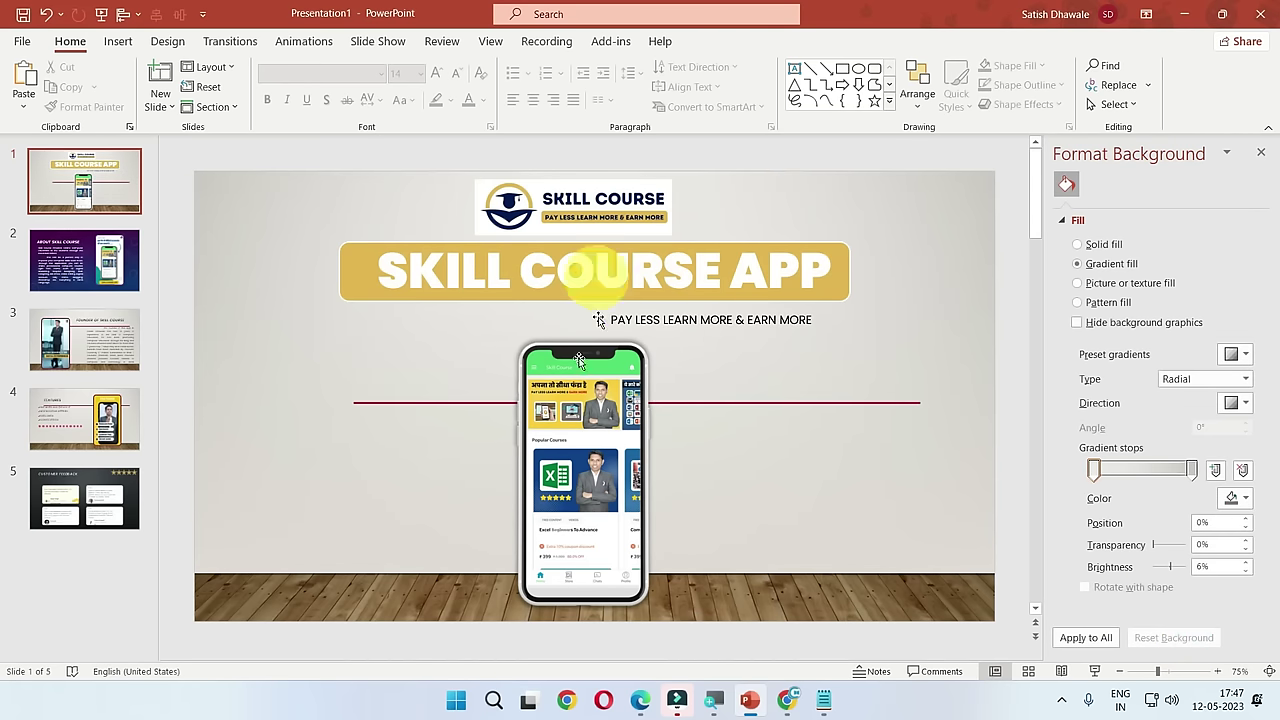
Step: Centre the tagline under the title and move the logo to the bottom-left corner
{"action": "left_click_drag", "start_coordinate": [585, 210], "coordinate": [614, 207]}
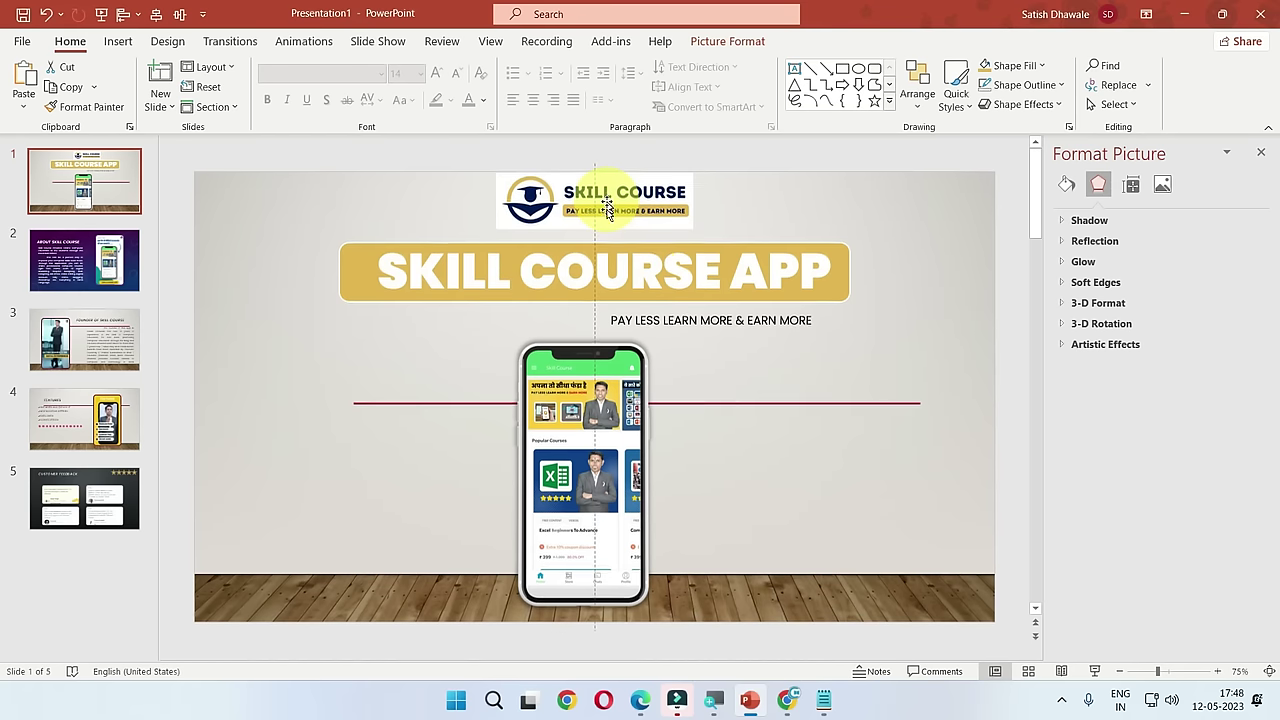
{"action": "left_click", "coordinate": [686, 319]}
{"action": "left_click_drag", "start_coordinate": [686, 319], "coordinate": [557, 310]}
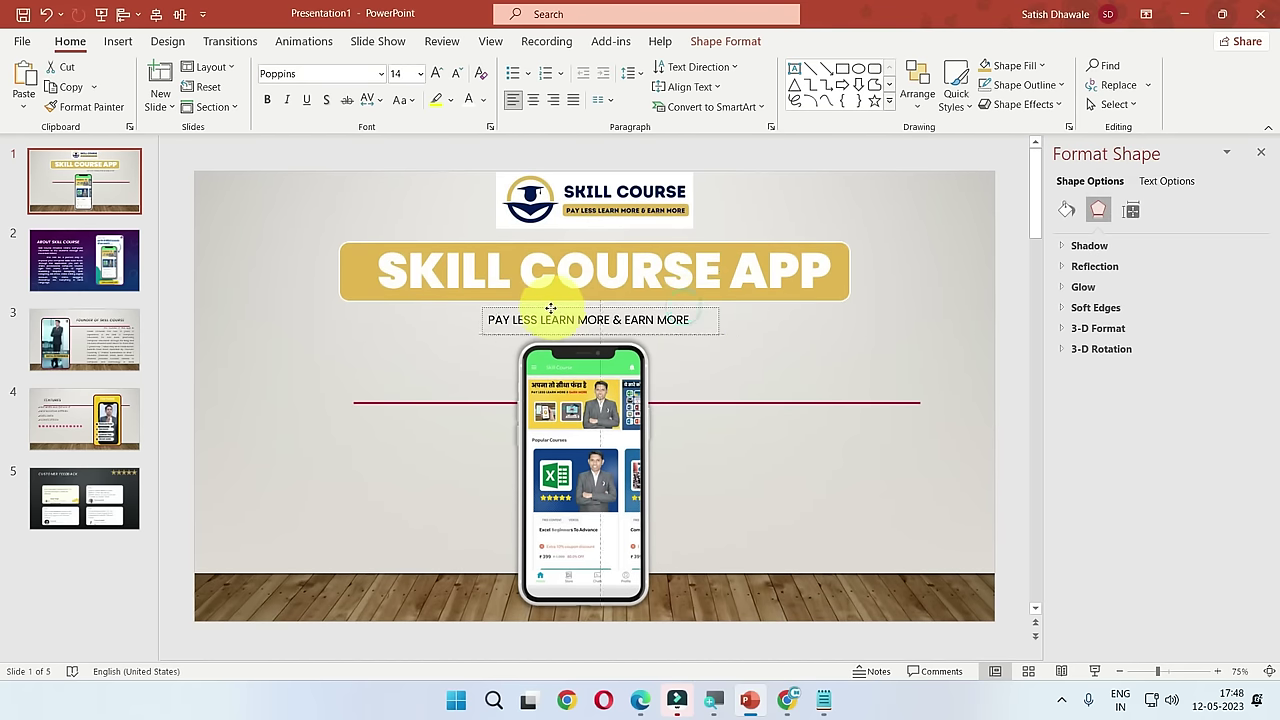
{"action": "left_click", "coordinate": [330, 500]}
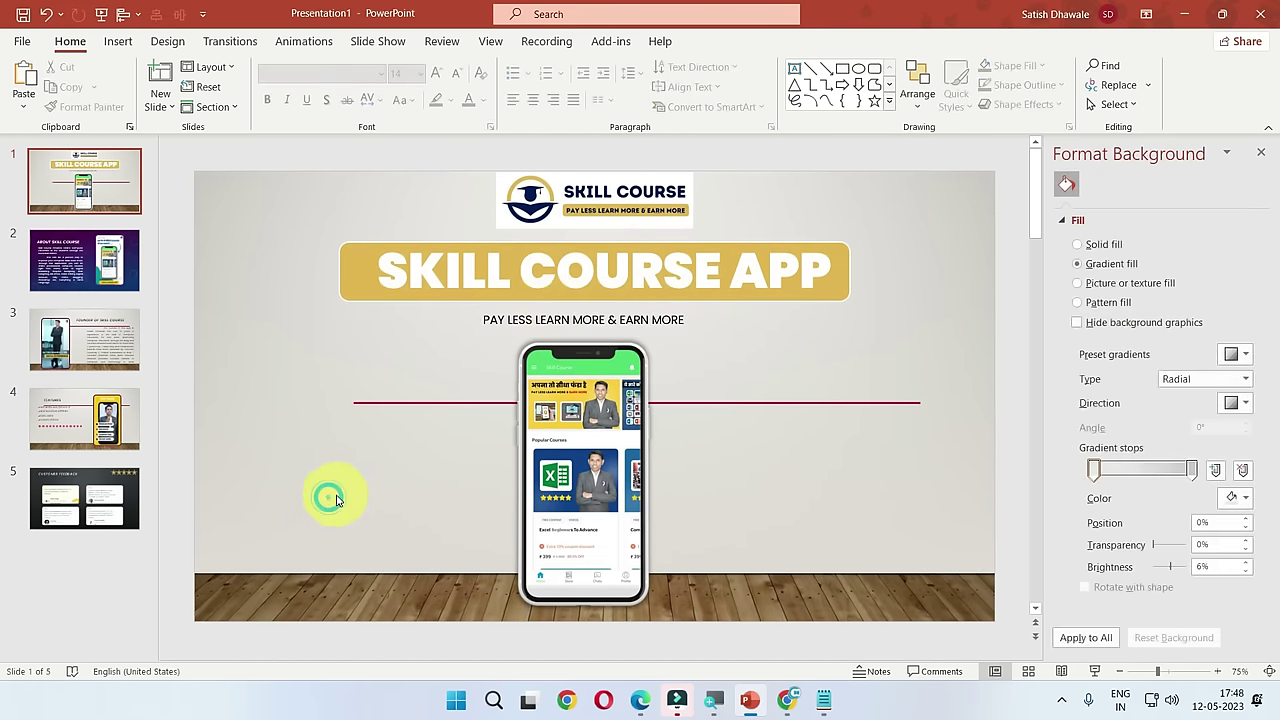
{"action": "left_click", "coordinate": [602, 217]}
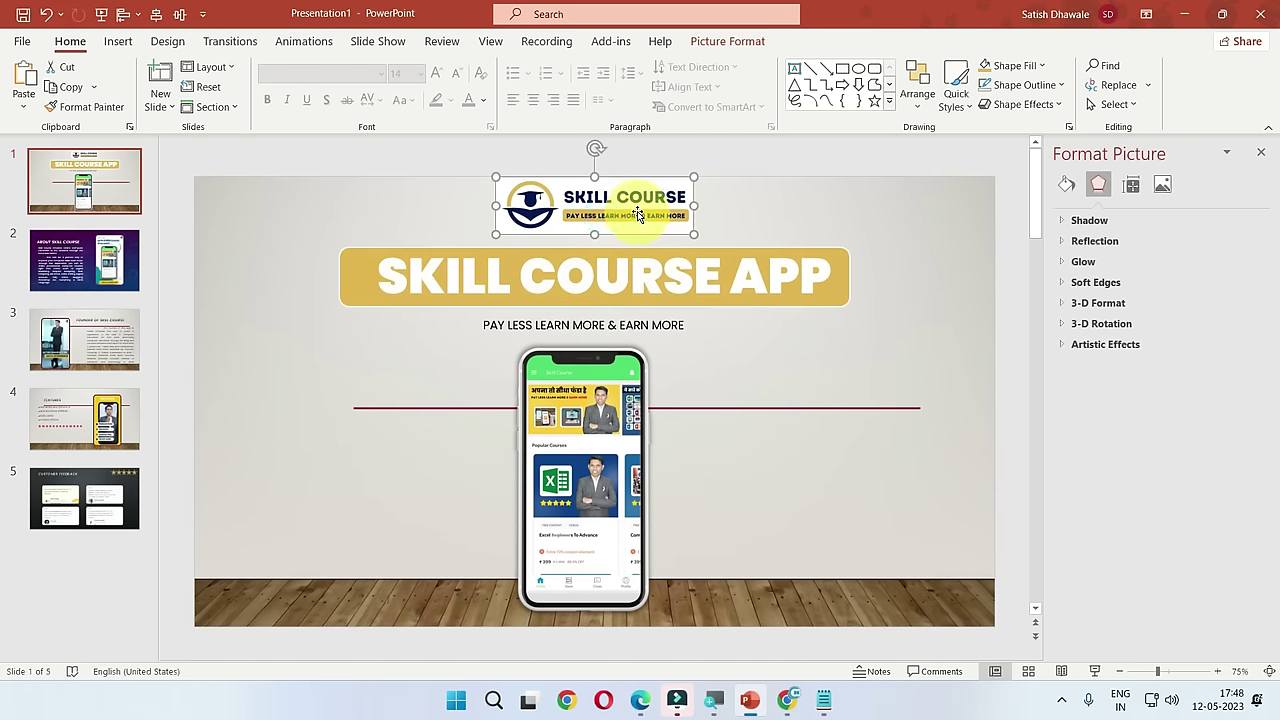
{"action": "left_click_drag", "start_coordinate": [638, 215], "coordinate": [345, 540]}
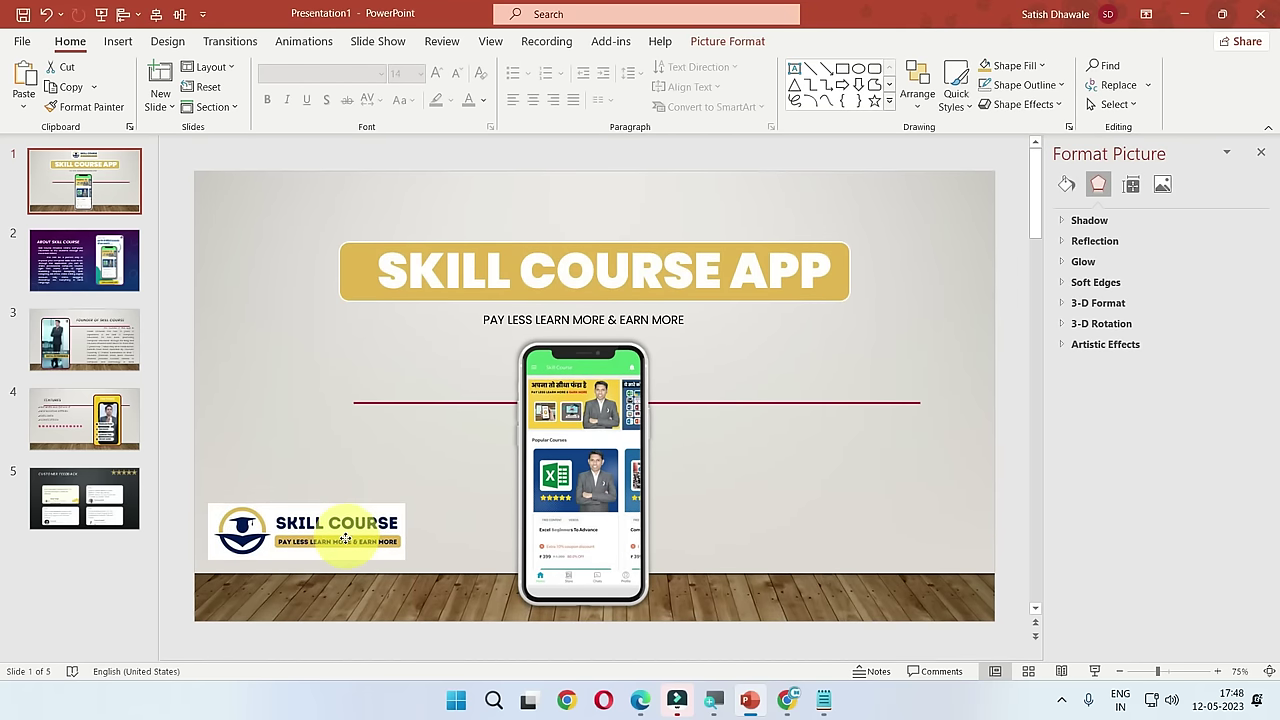
{"action": "left_click_drag", "start_coordinate": [345, 540], "coordinate": [331, 531]}
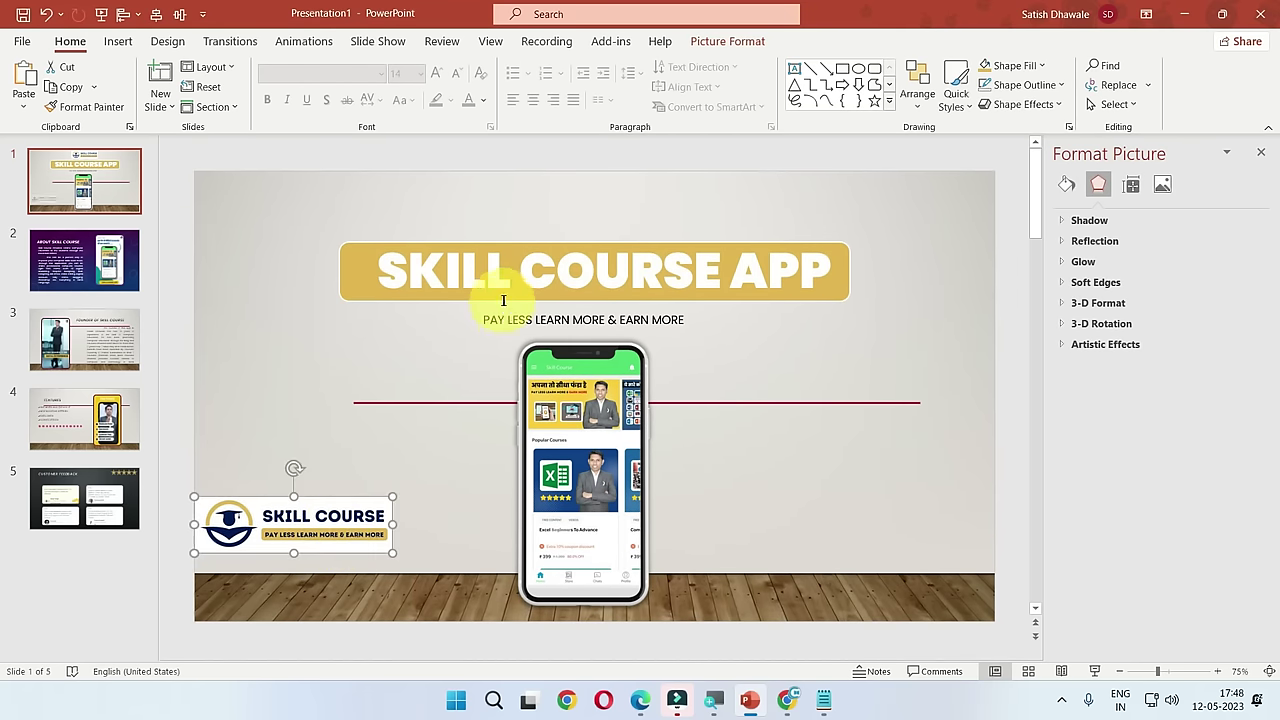
Step: Move the SKILL COURSE APP title and tagline higher on the slide
{"action": "left_click", "coordinate": [488, 300]}
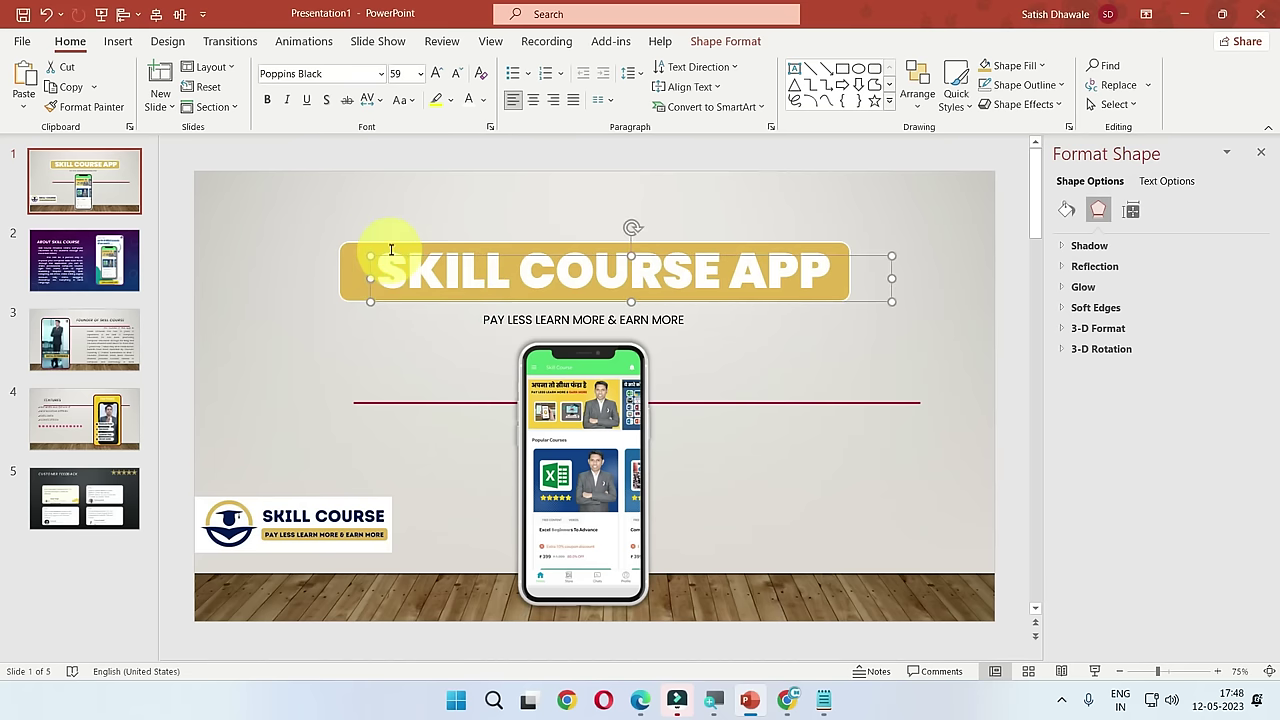
{"action": "left_click_drag", "start_coordinate": [391, 250], "coordinate": [425, 203]}
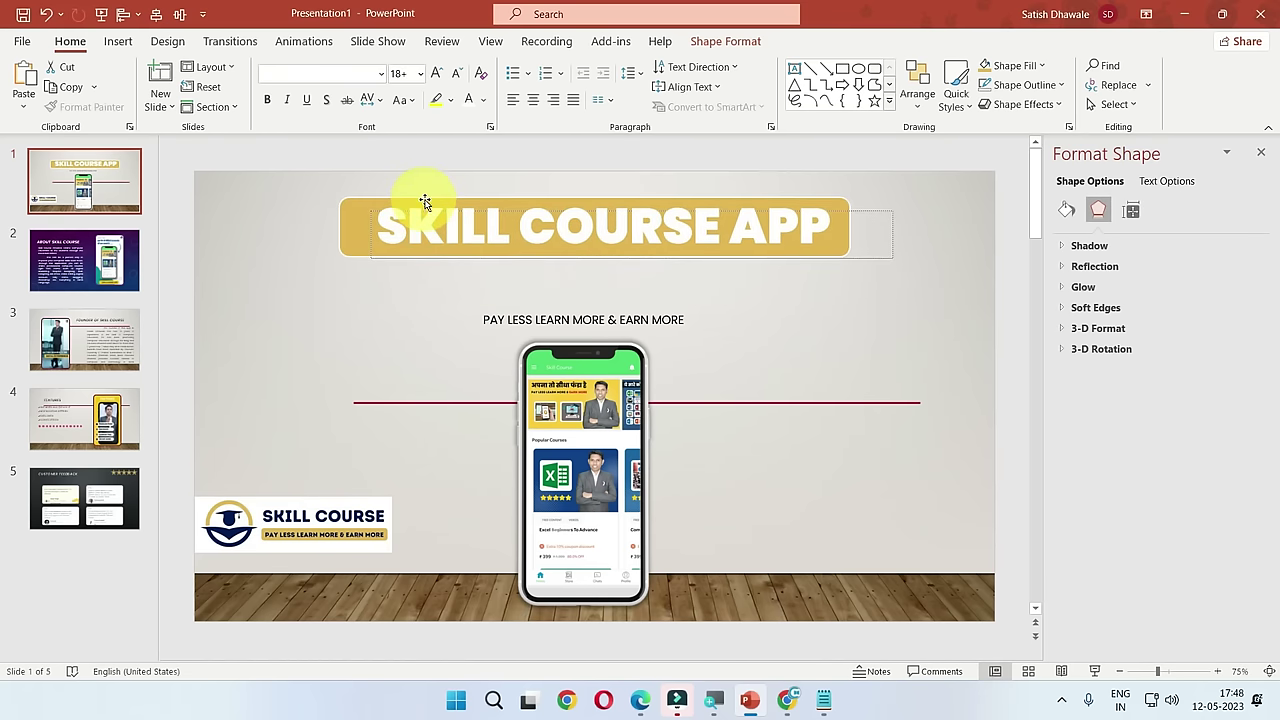
{"action": "left_click_drag", "start_coordinate": [500, 302], "coordinate": [497, 266]}
{"action": "left_click", "coordinate": [434, 374]}
Step: Enlarge the phone picture and position it under the tagline
{"action": "left_click", "coordinate": [640, 346]}
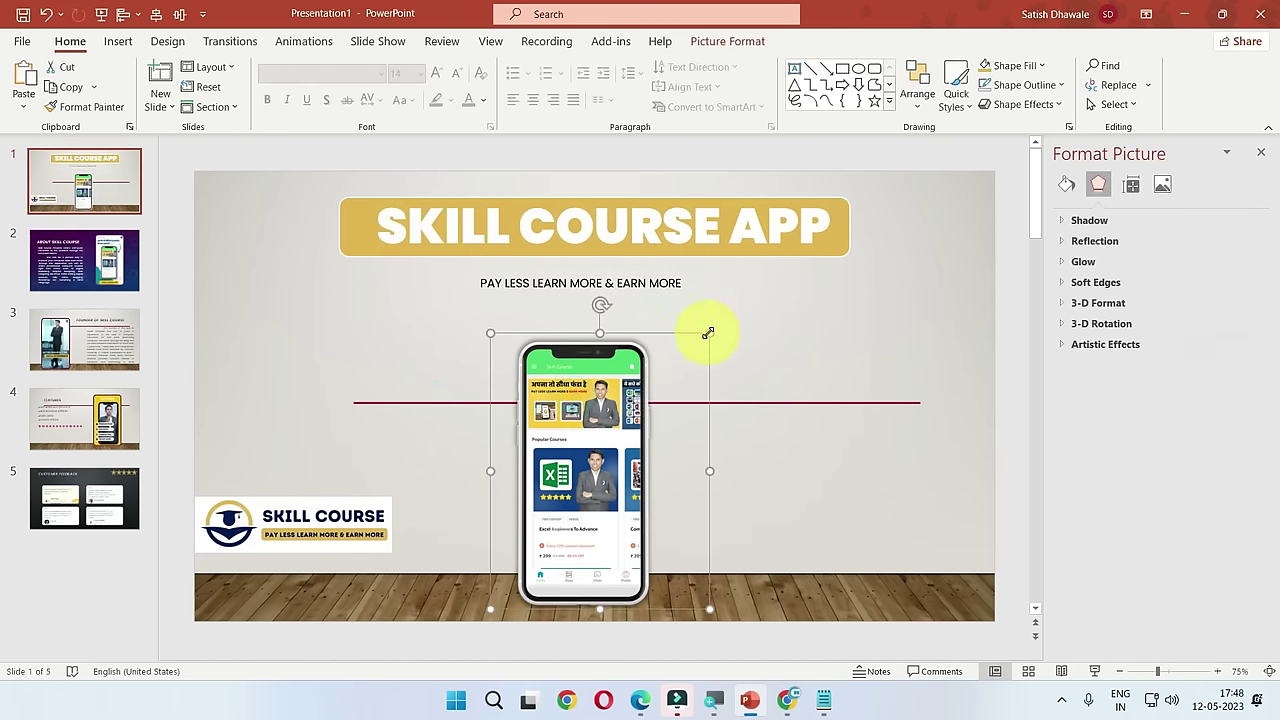
{"action": "left_click_drag", "start_coordinate": [708, 332], "coordinate": [725, 297]}
{"action": "left_click_drag", "start_coordinate": [677, 349], "coordinate": [624, 377]}
{"action": "left_click", "coordinate": [790, 357]}
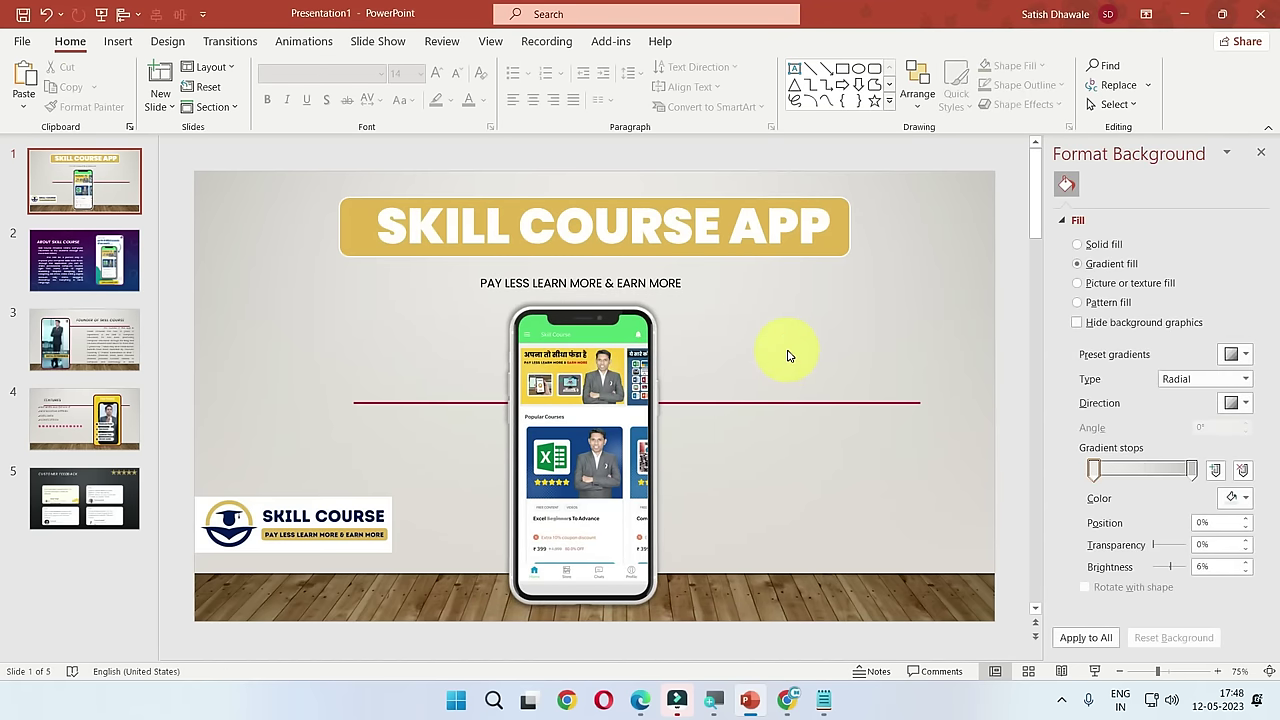
{"action": "left_click", "coordinate": [95, 250]}
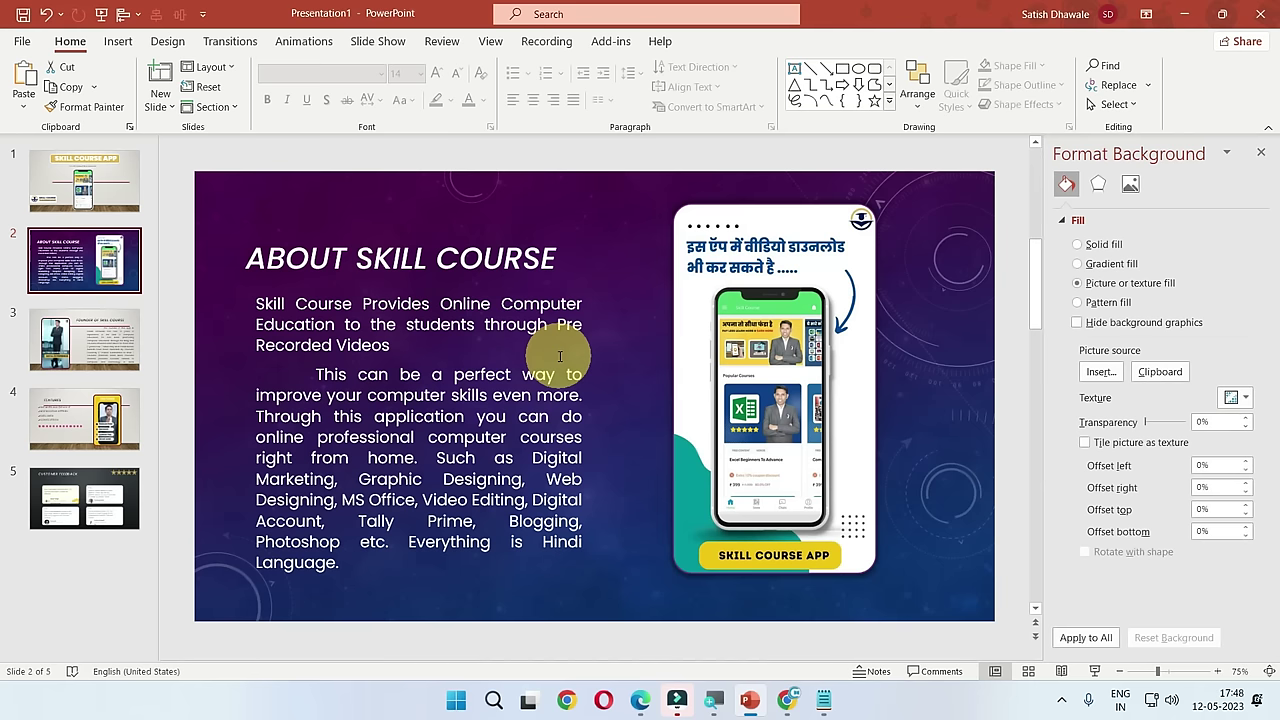
Step: On the founder slide, move the photo left and widen the description box toward it
{"action": "left_click", "coordinate": [100, 408]}
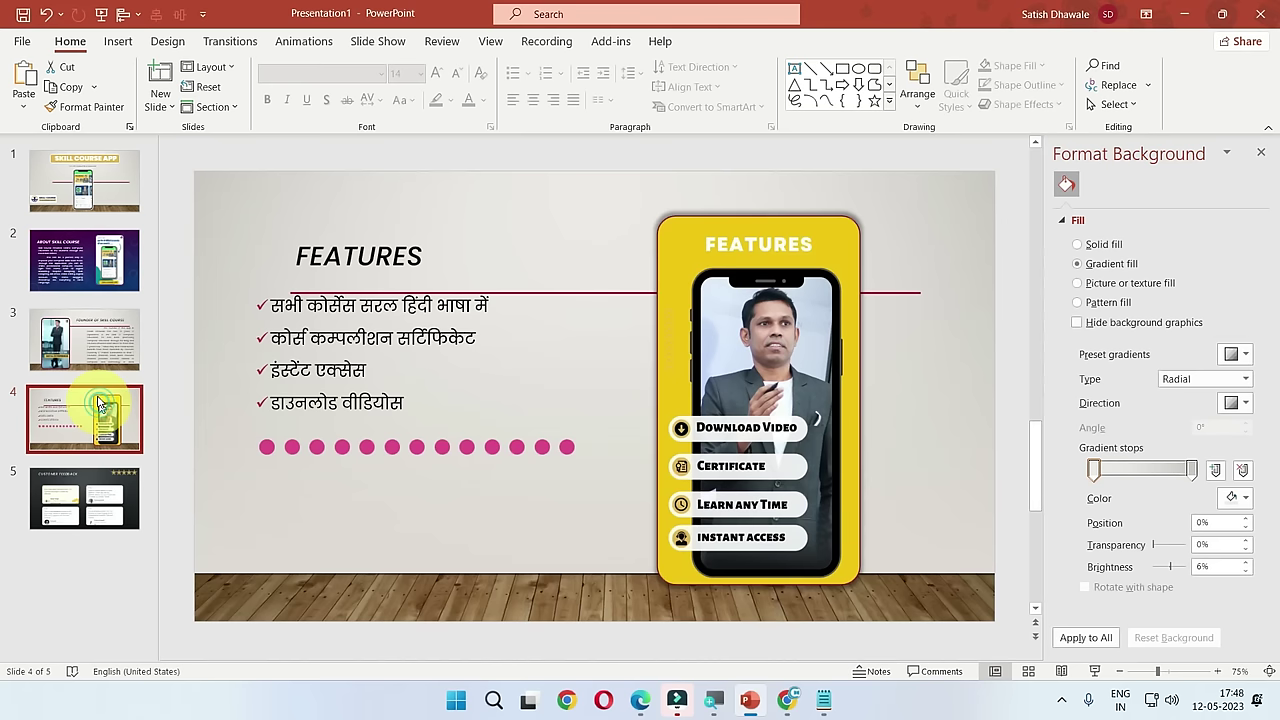
{"action": "left_click", "coordinate": [101, 357]}
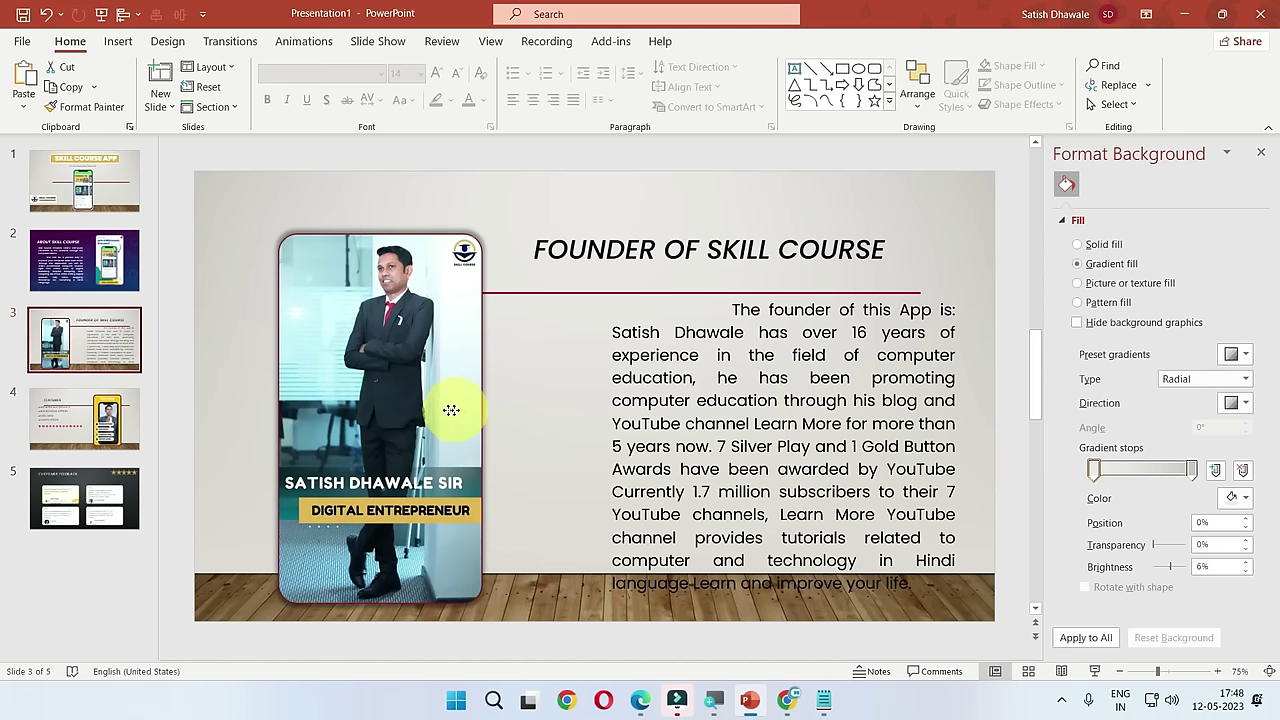
{"action": "mouse_move", "coordinate": [455, 410]}
{"action": "left_mouse_down"}
{"action": "mouse_move", "coordinate": [421, 405]}
{"action": "mouse_move", "coordinate": [429, 397]}
{"action": "left_mouse_up"}
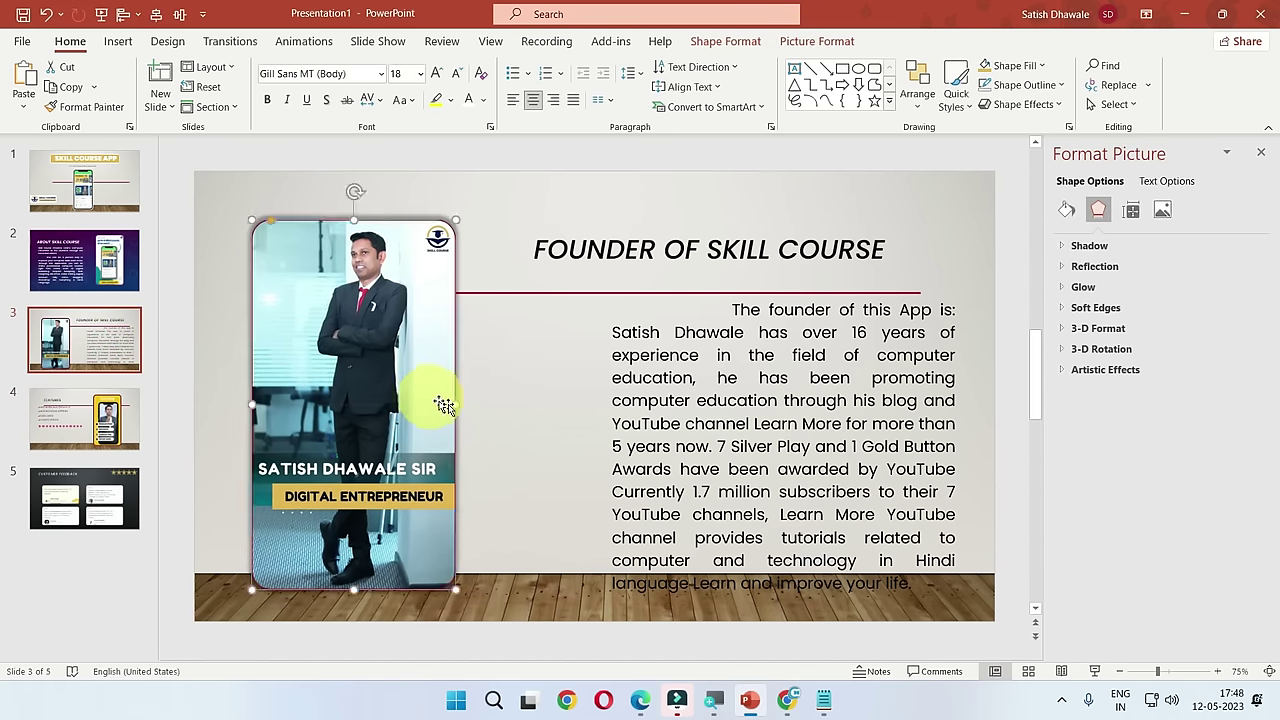
{"action": "left_click", "coordinate": [765, 380]}
{"action": "left_click_drag", "start_coordinate": [784, 604], "coordinate": [784, 533]}
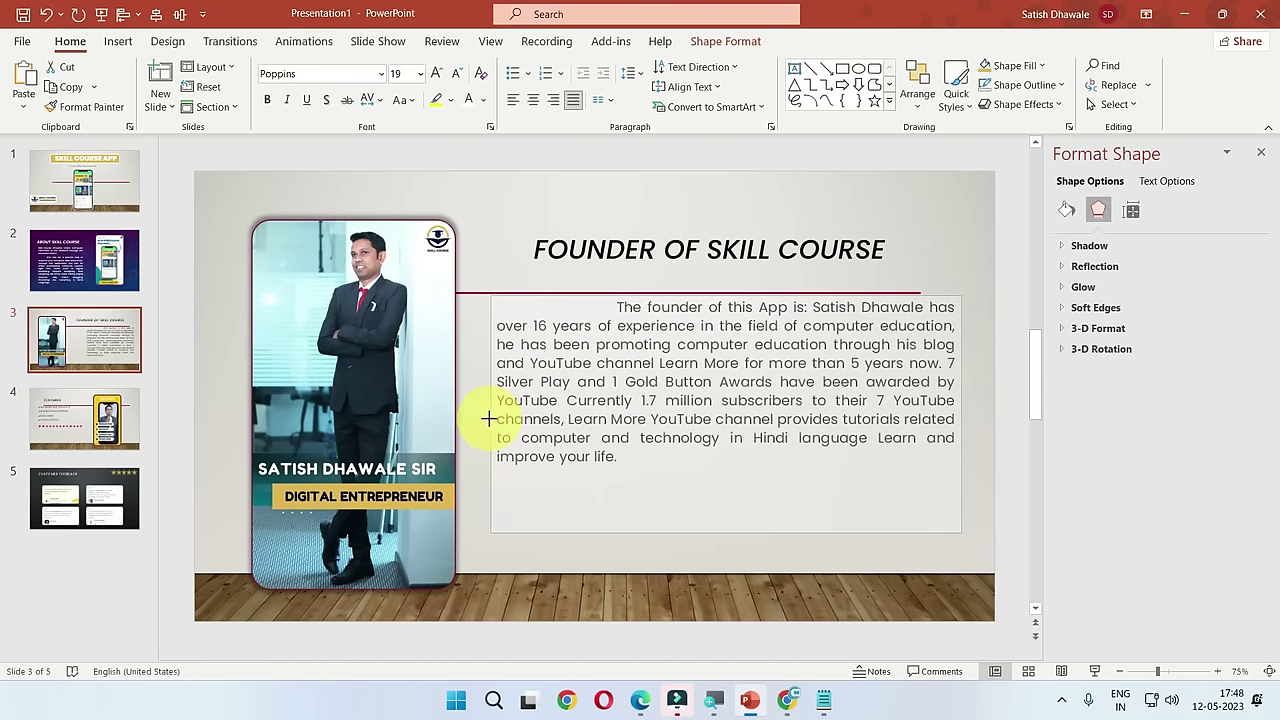
{"action": "left_click_drag", "start_coordinate": [601, 413], "coordinate": [490, 413]}
{"action": "left_click_drag", "start_coordinate": [726, 533], "coordinate": [727, 556]}
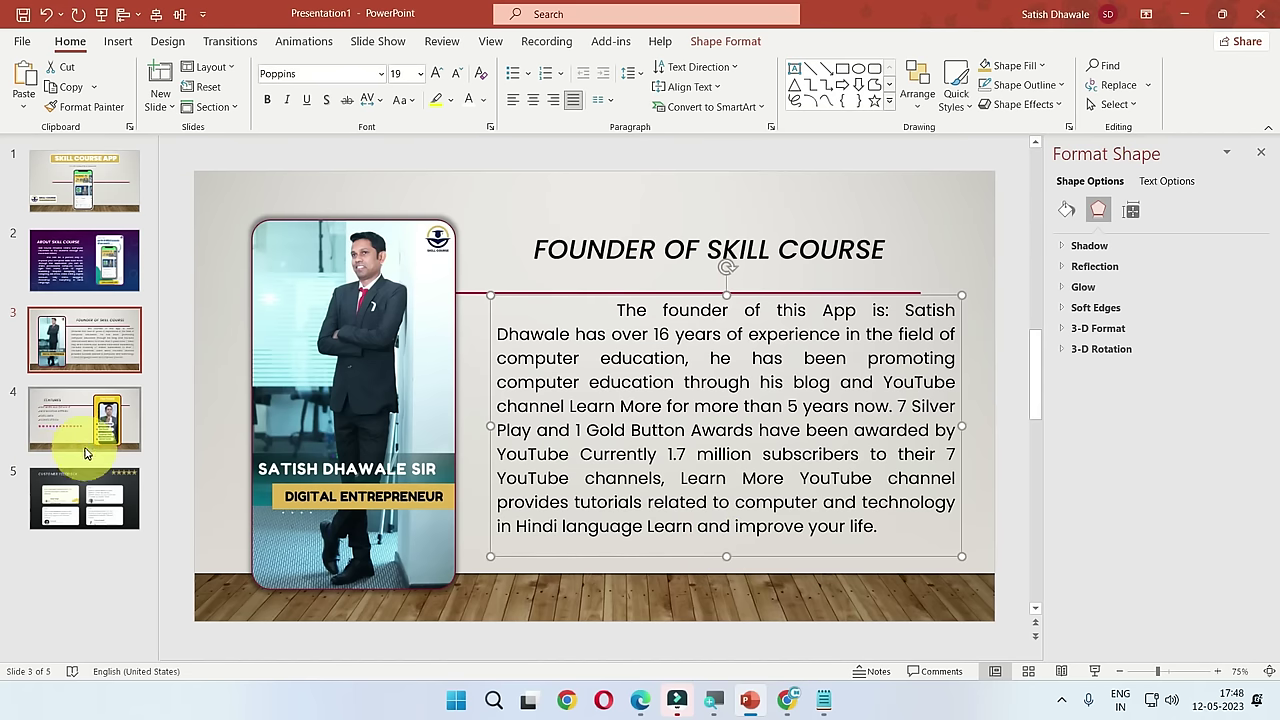
Step: On the Features slide, move the bullet list right and narrow and shift the FEATURES title
{"action": "left_click", "coordinate": [85, 435]}
{"action": "left_click", "coordinate": [320, 378]}
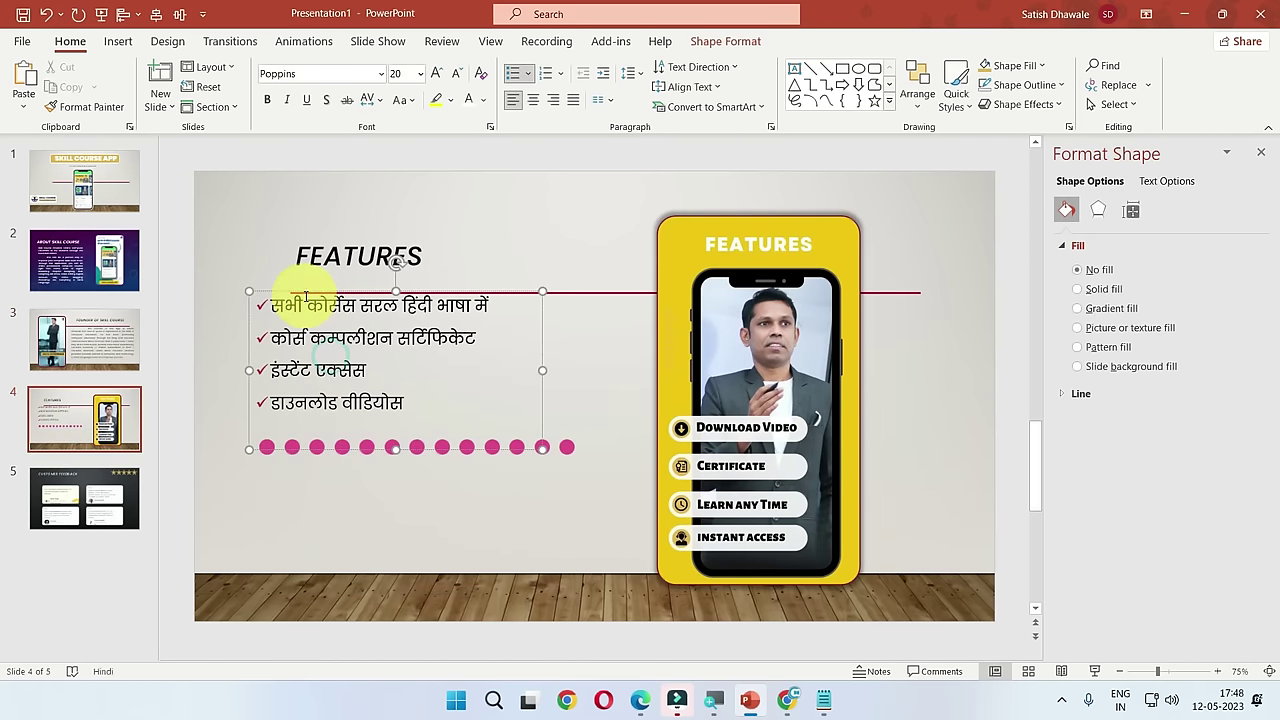
{"action": "left_click_drag", "start_coordinate": [305, 292], "coordinate": [354, 303]}
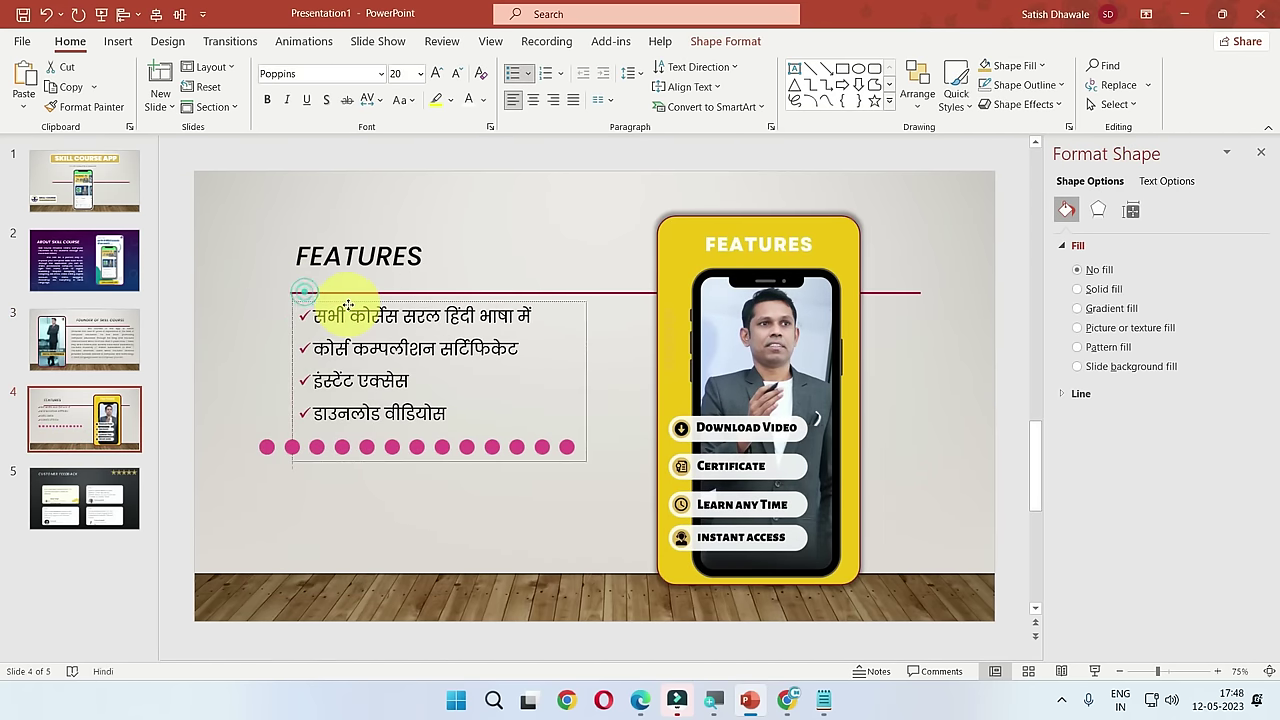
{"action": "left_click", "coordinate": [338, 245]}
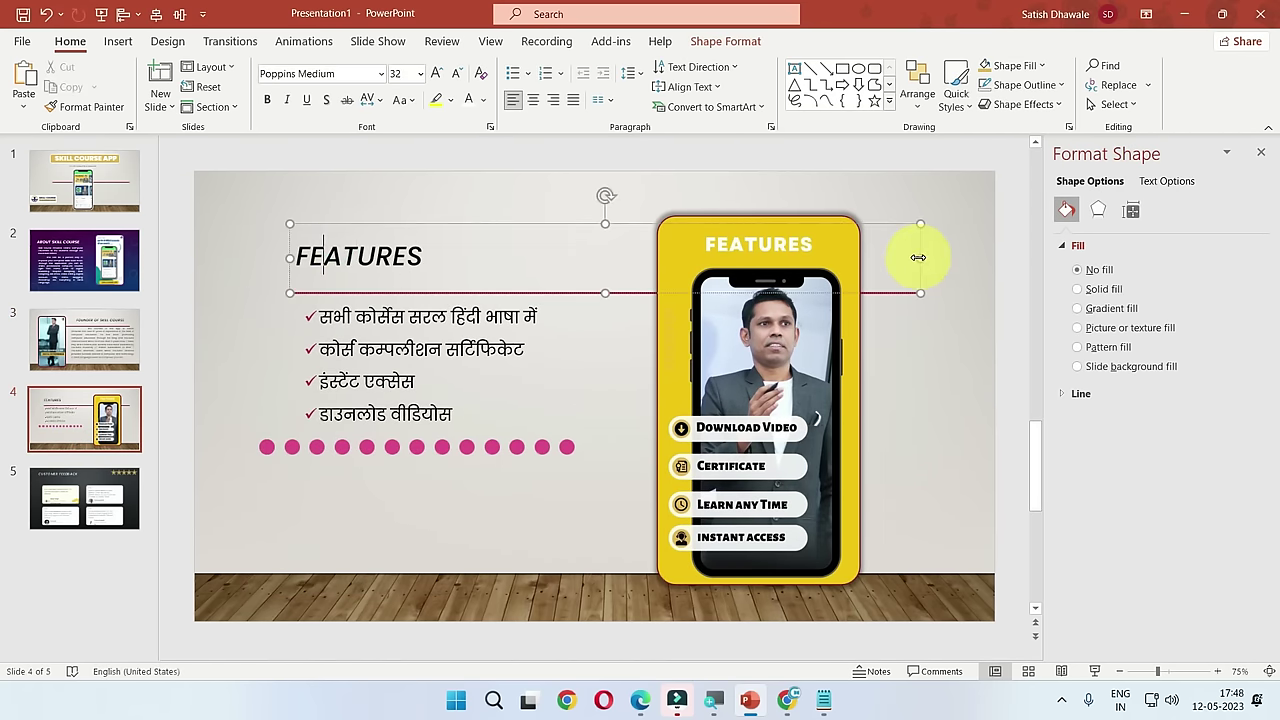
{"action": "left_click_drag", "start_coordinate": [918, 257], "coordinate": [498, 258]}
{"action": "left_click_drag", "start_coordinate": [424, 228], "coordinate": [445, 234]}
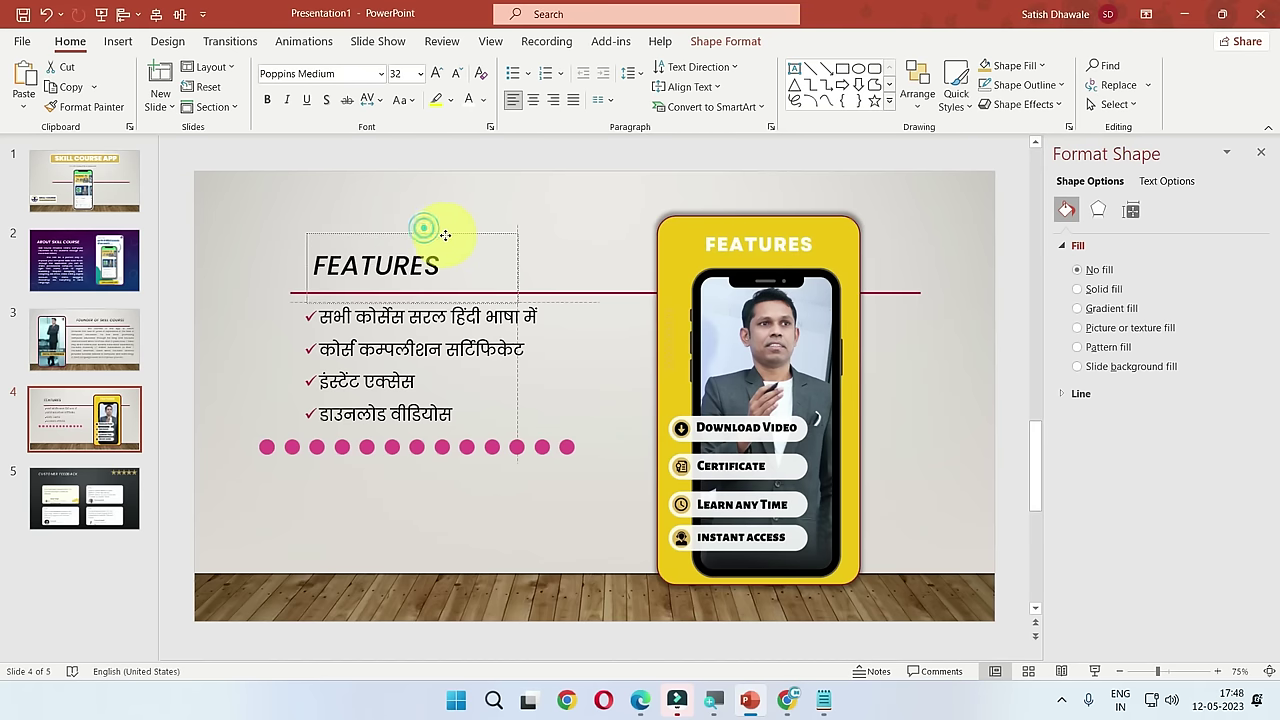
{"action": "left_click", "coordinate": [351, 545]}
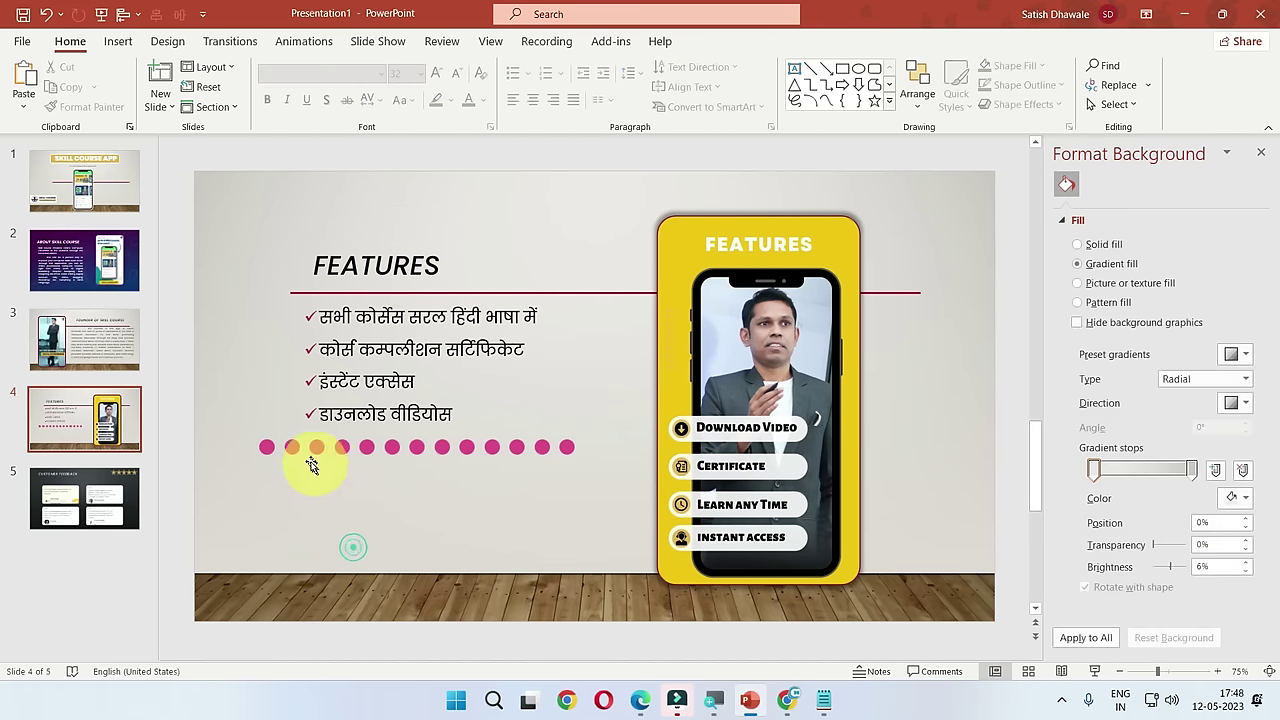
Step: Delete the leftmost pink dots on the Features slide
{"action": "left_click", "coordinate": [266, 448]}
{"action": "left_click", "coordinate": [276, 455]}
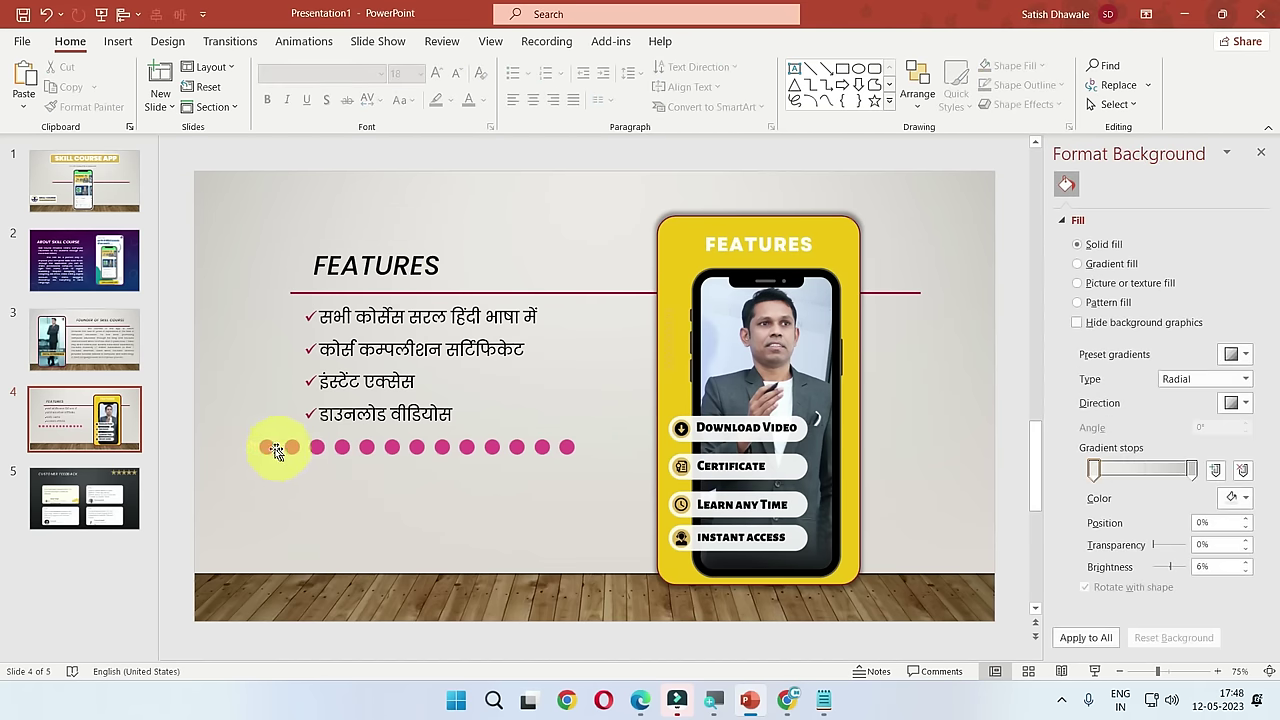
{"action": "left_click", "coordinate": [263, 449]}
{"action": "left_click", "coordinate": [288, 447]}
{"action": "key", "text": "Delete"}
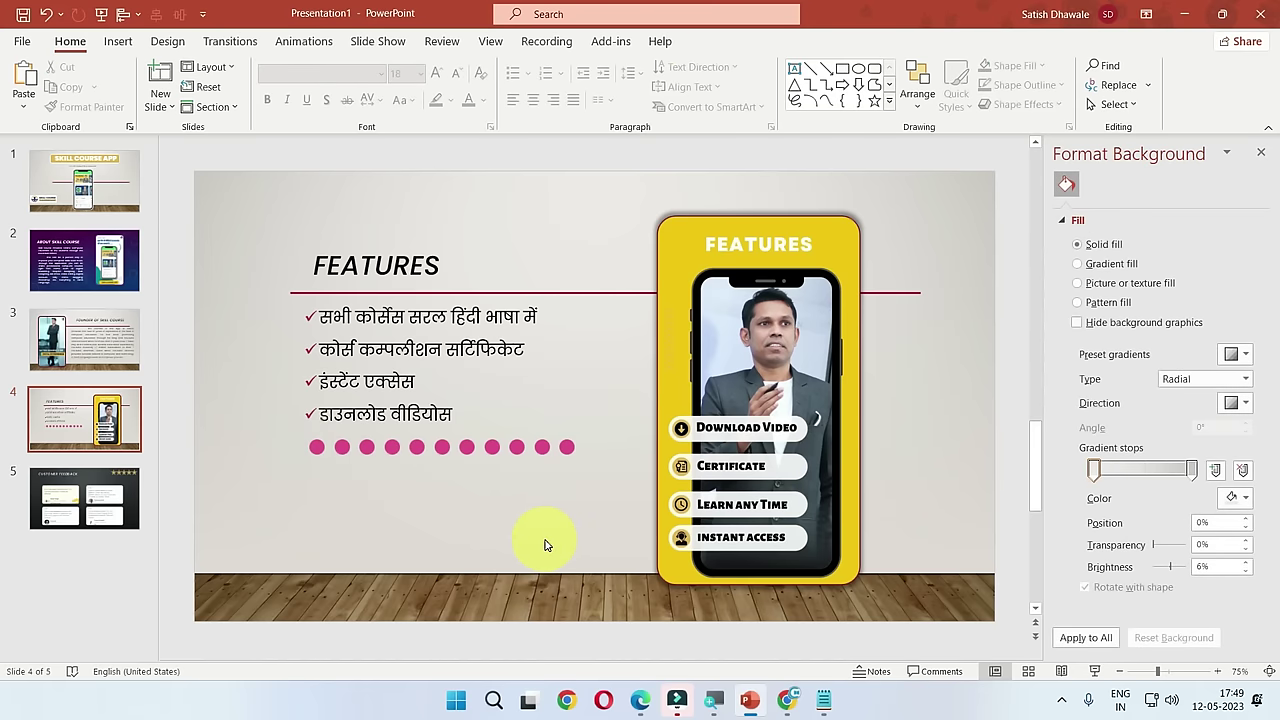
Step: Review each of the five slides in turn, ending back on the title slide
{"action": "left_click", "coordinate": [72, 505]}
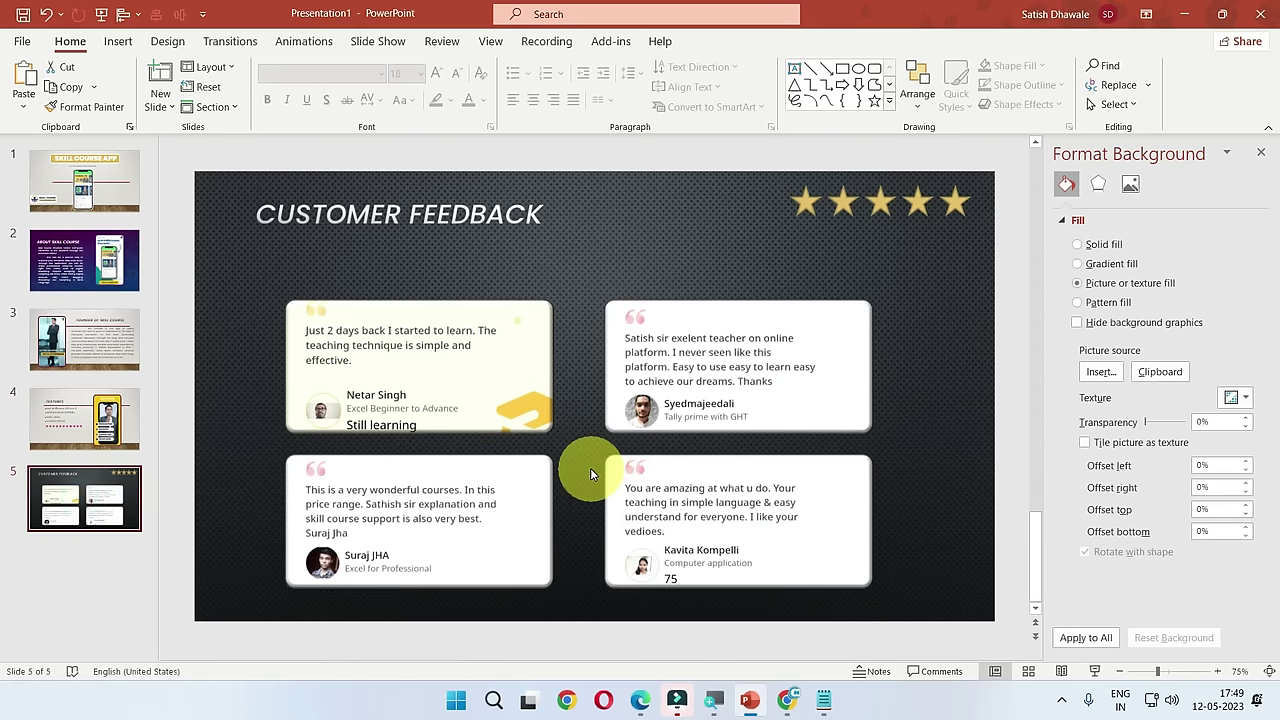
{"action": "left_click", "coordinate": [105, 195]}
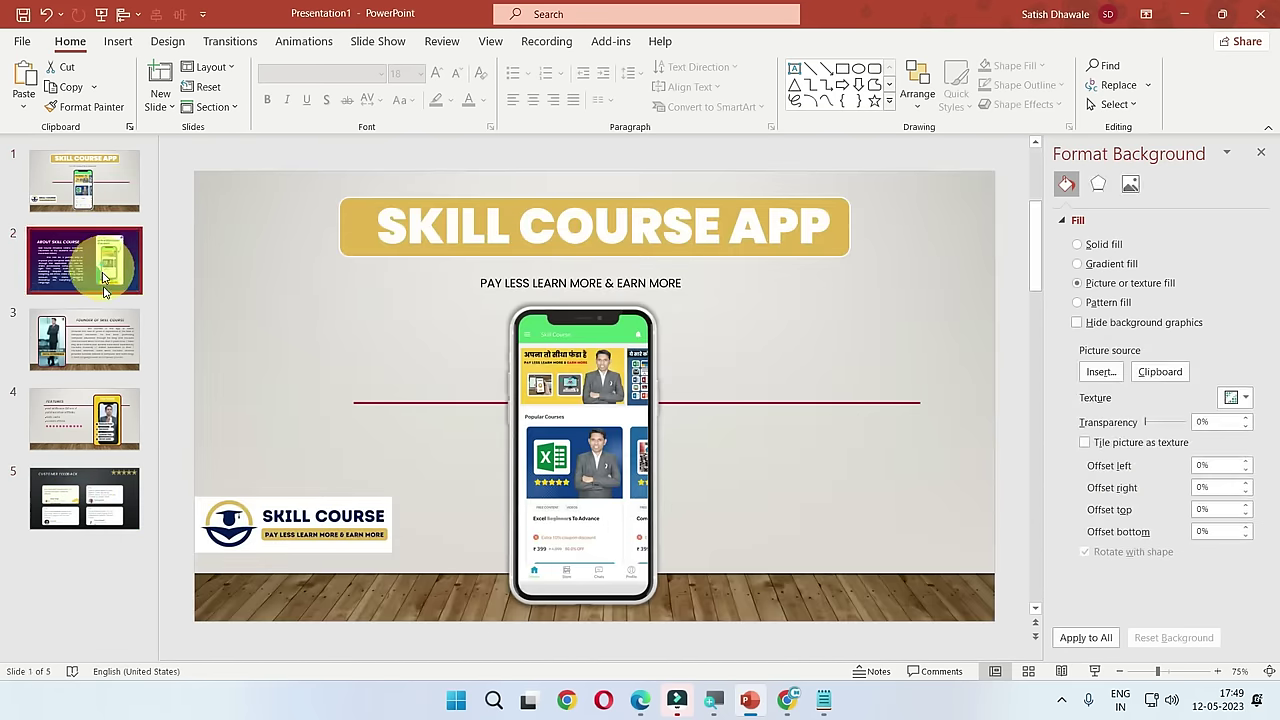
{"action": "left_click", "coordinate": [108, 265]}
{"action": "left_click", "coordinate": [114, 417]}
{"action": "left_click", "coordinate": [103, 505]}
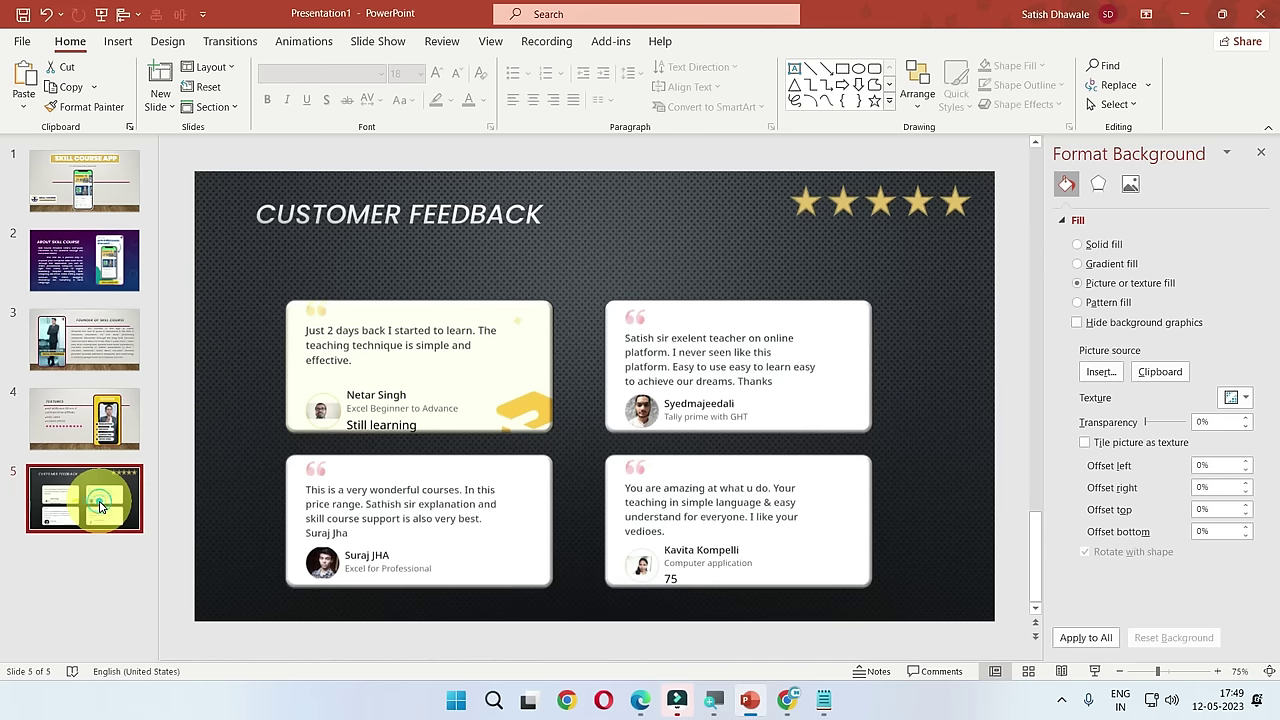
{"action": "left_click", "coordinate": [100, 183]}
{"action": "left_click", "coordinate": [100, 265]}
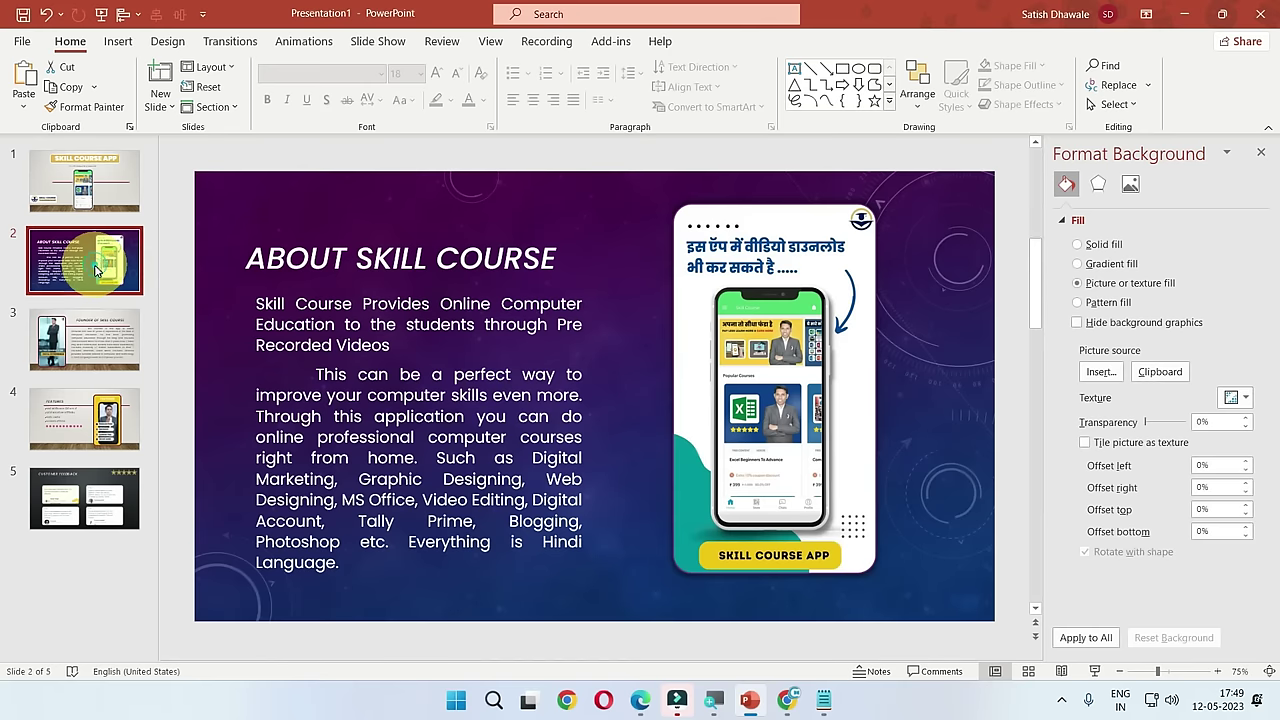
{"action": "left_click", "coordinate": [98, 341]}
{"action": "left_click", "coordinate": [97, 427]}
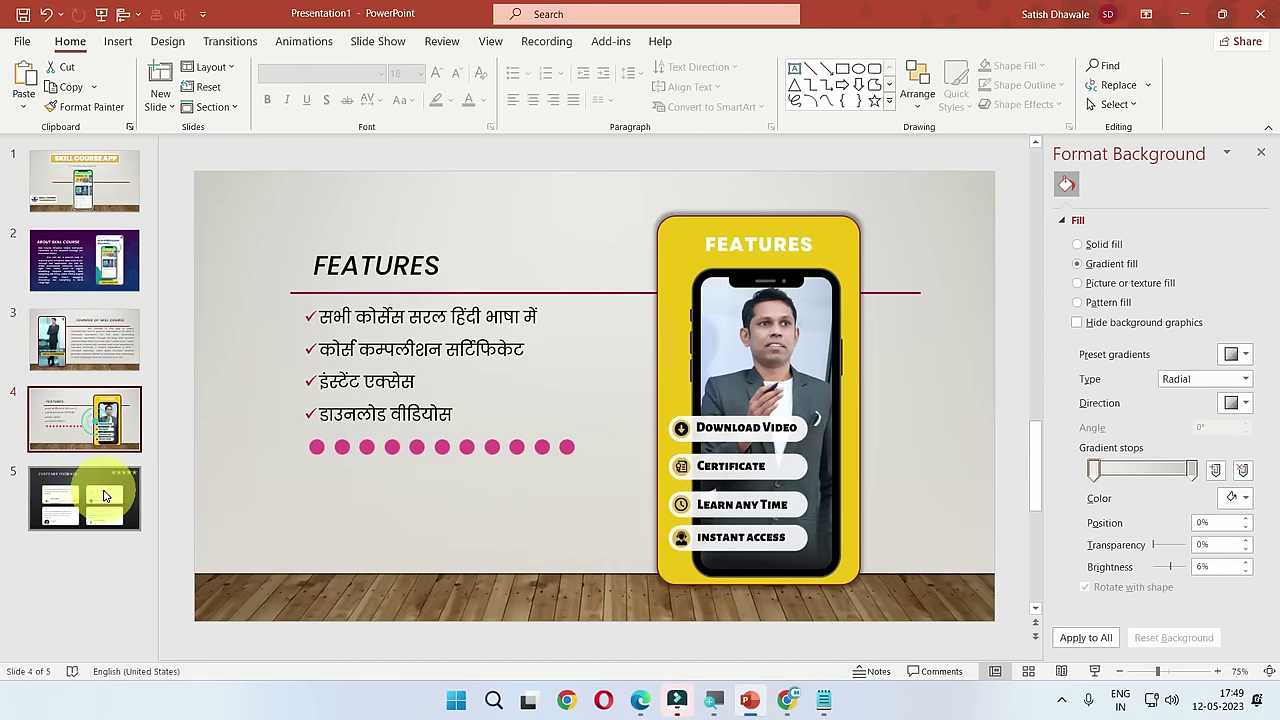
{"action": "left_click", "coordinate": [88, 500]}
{"action": "left_click", "coordinate": [104, 172]}
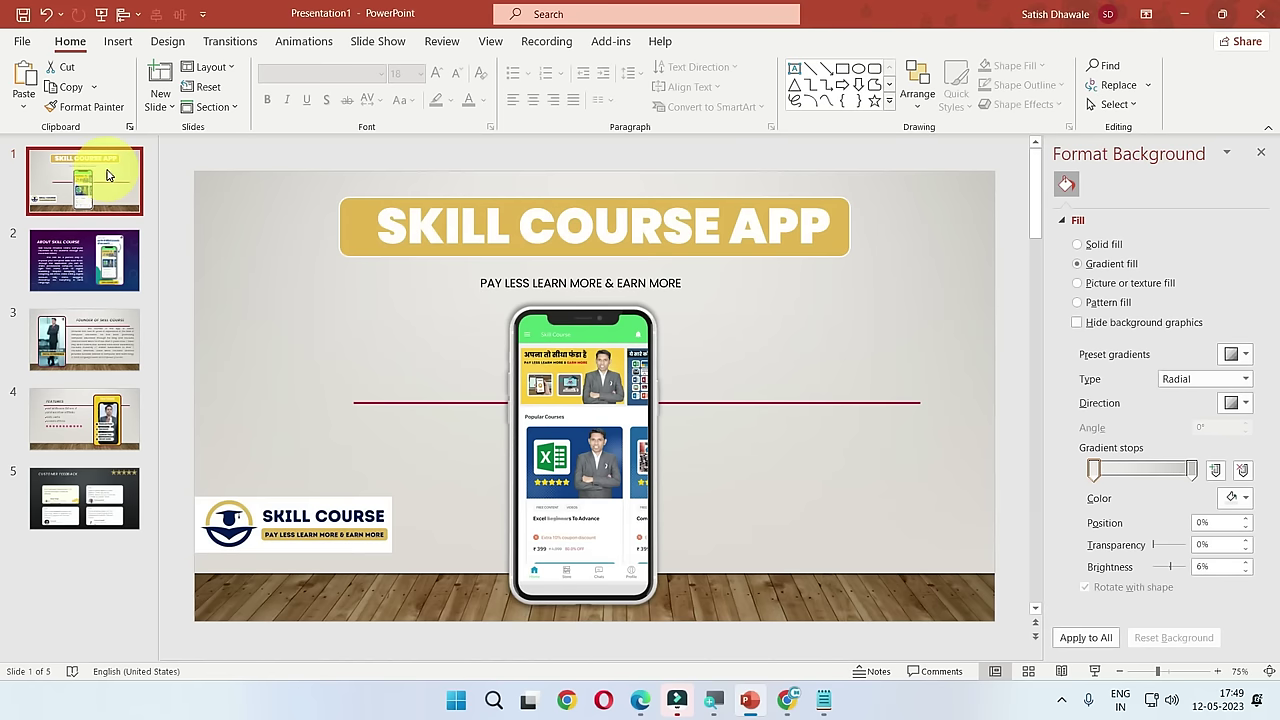
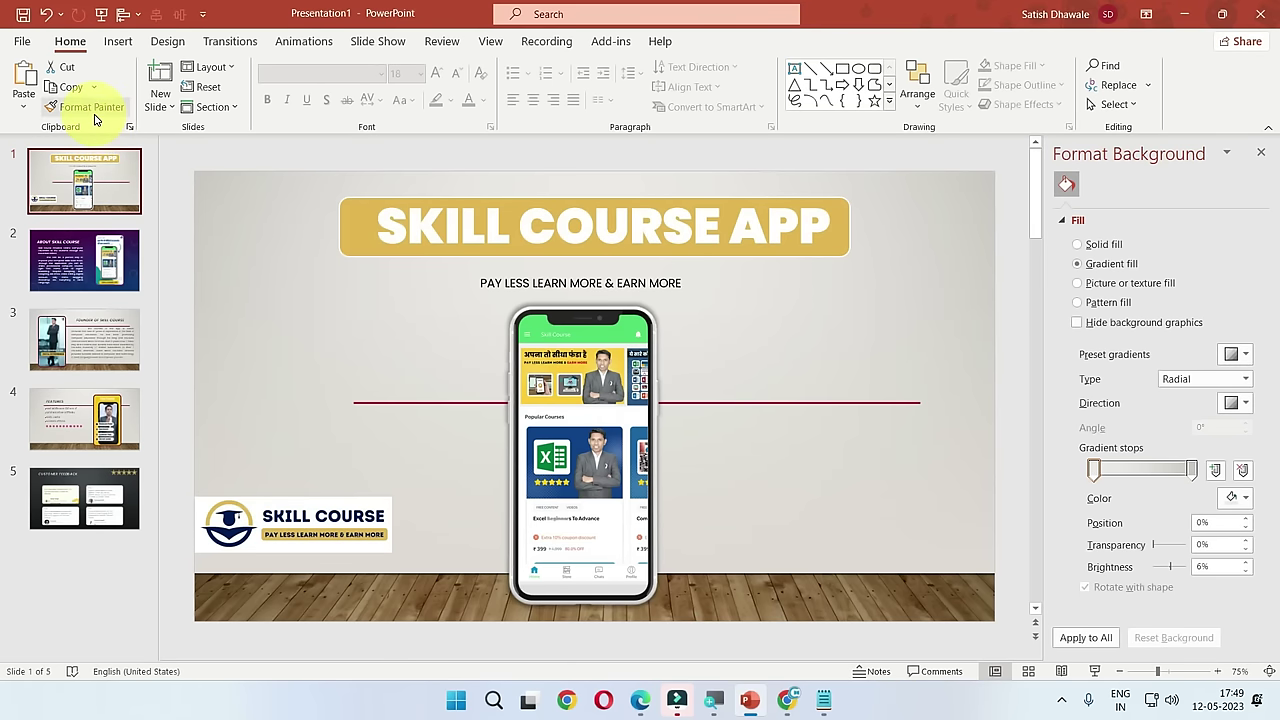
Step: Play the slideshow through all five slides, from About Skill Course to Customer Feedback
{"action": "key", "text": "F5"}
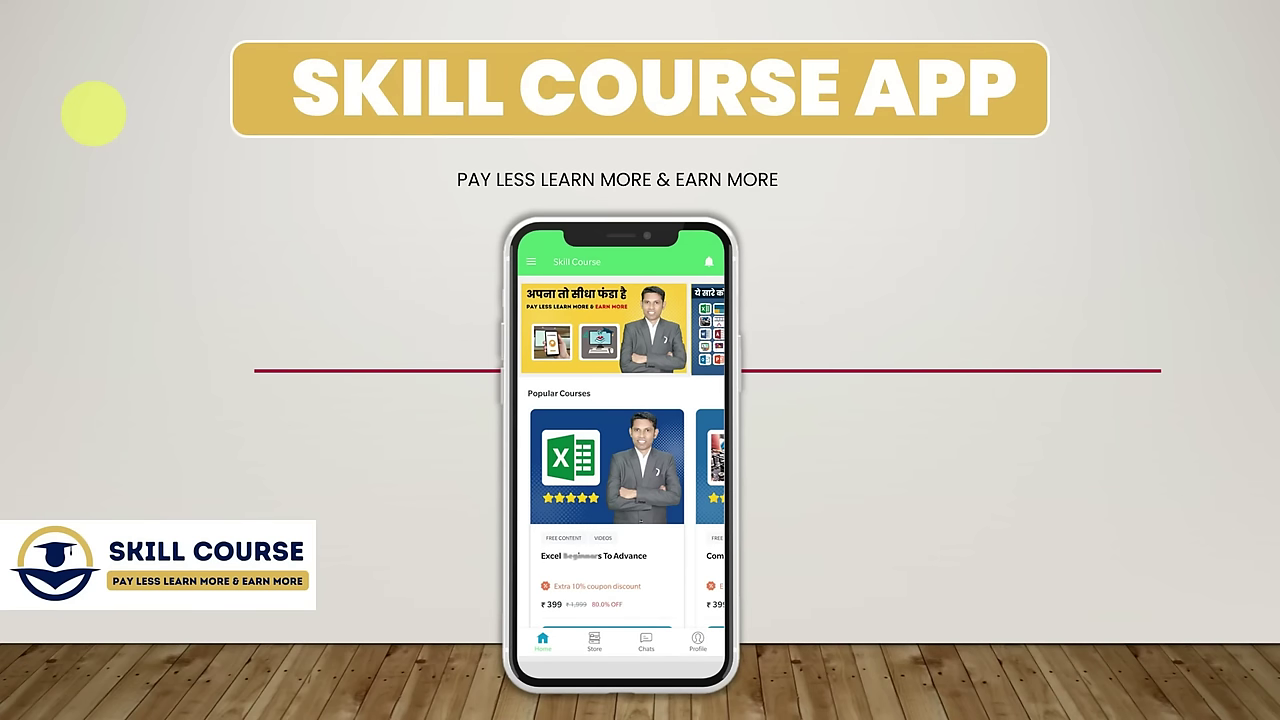
{"action": "key", "text": "Escape"}
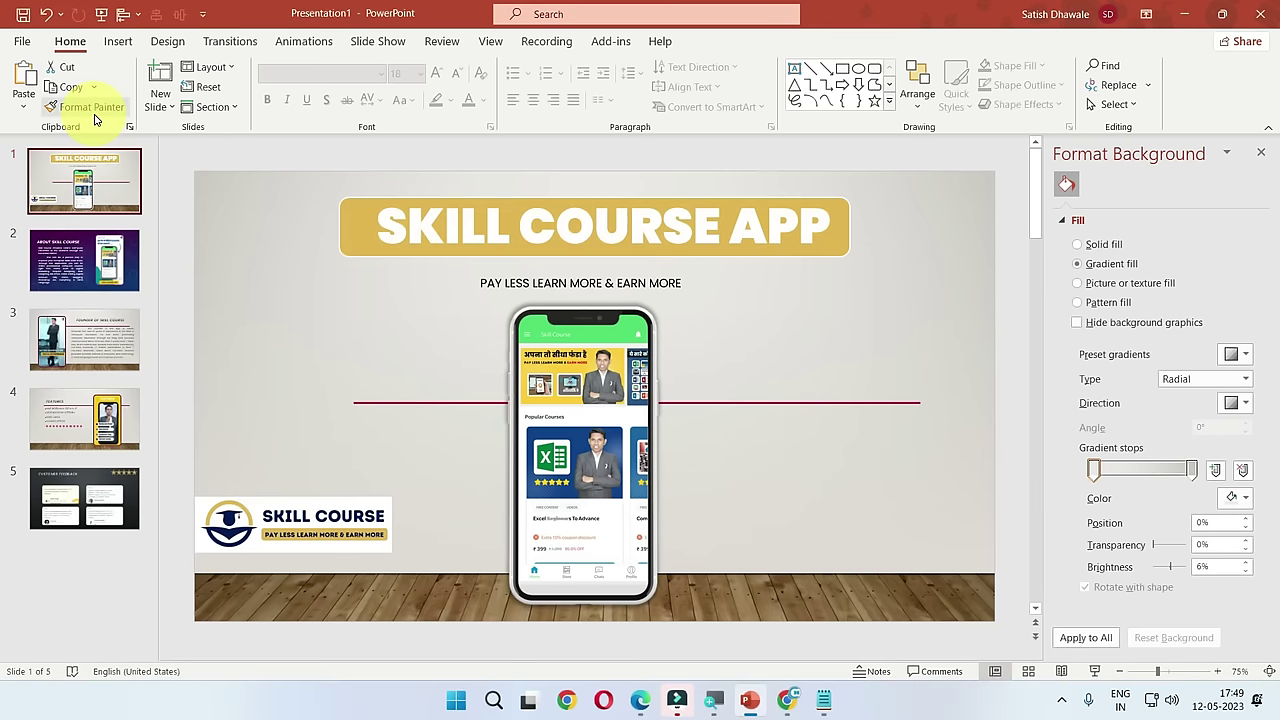
{"action": "key", "text": "F5"}
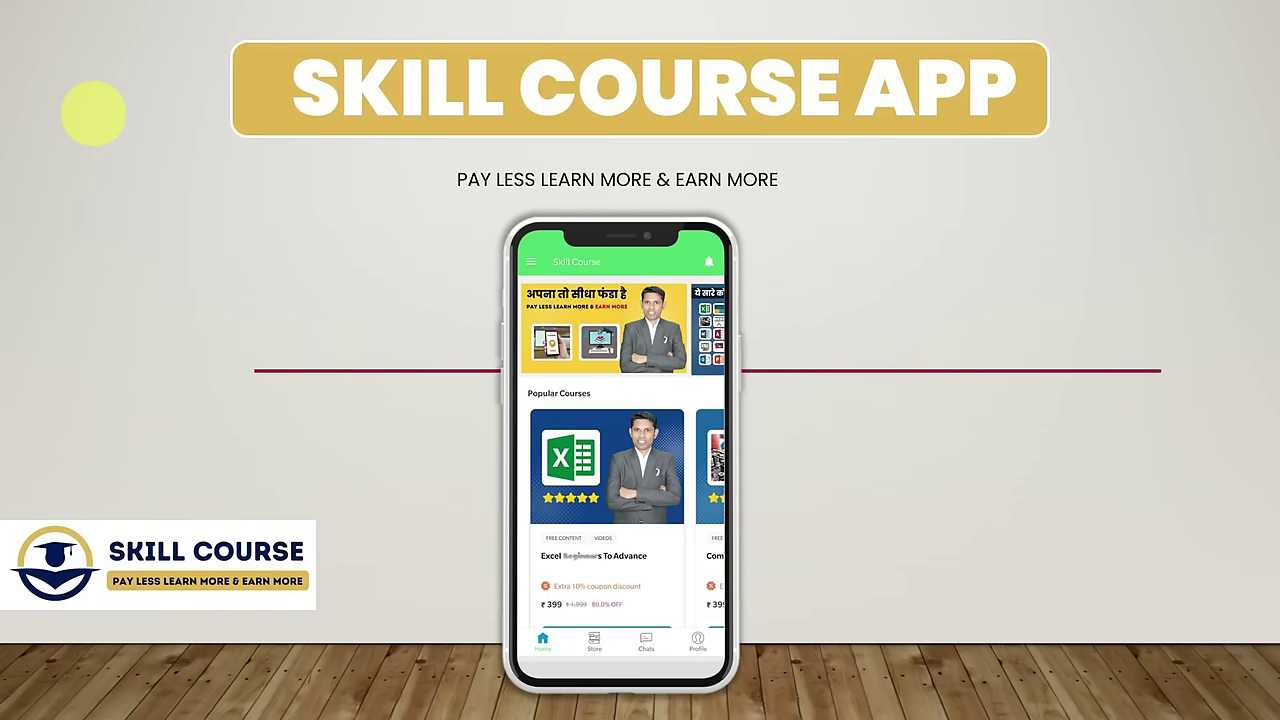
{"action": "left_click", "coordinate": [93, 113]}
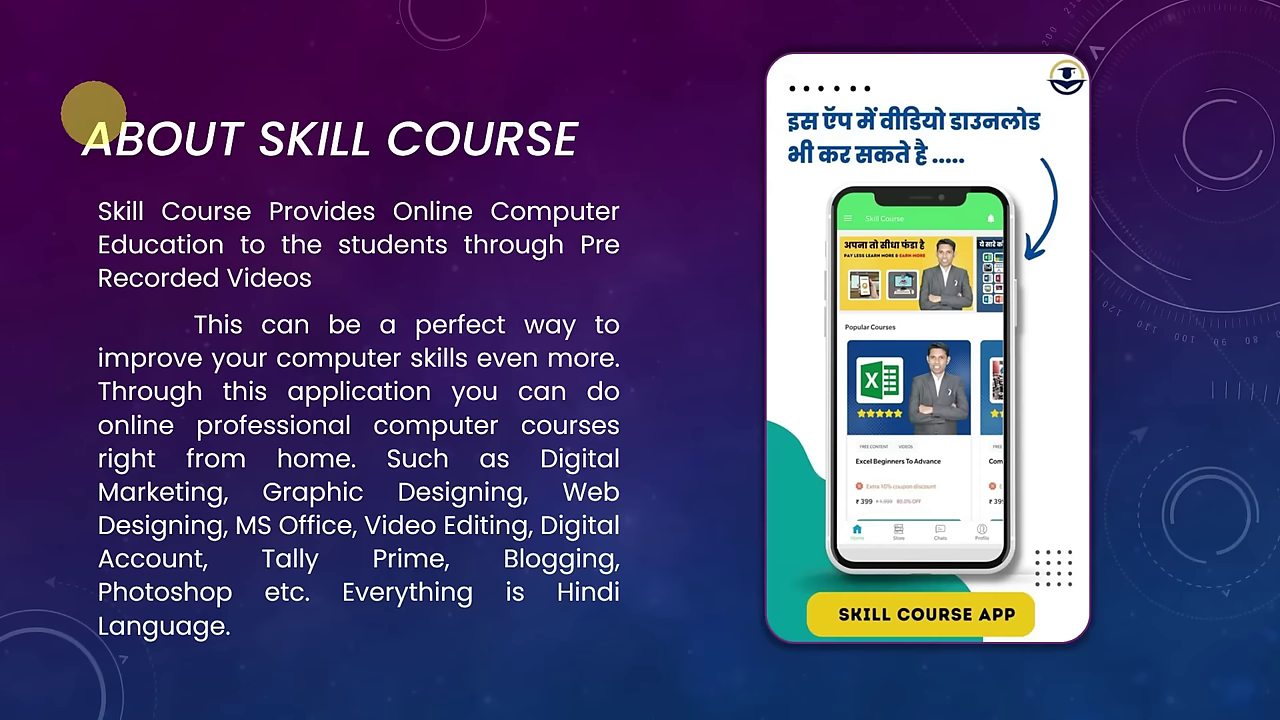
{"action": "left_click", "coordinate": [93, 113]}
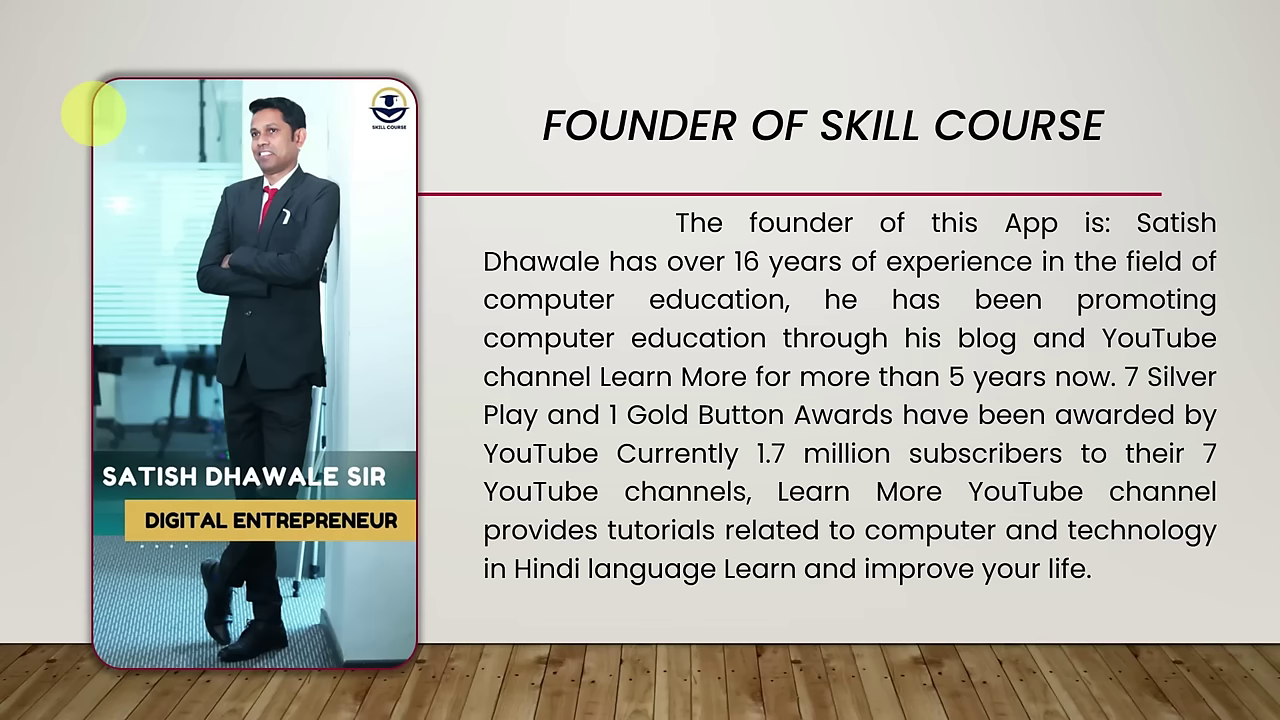
{"action": "left_click", "coordinate": [93, 113]}
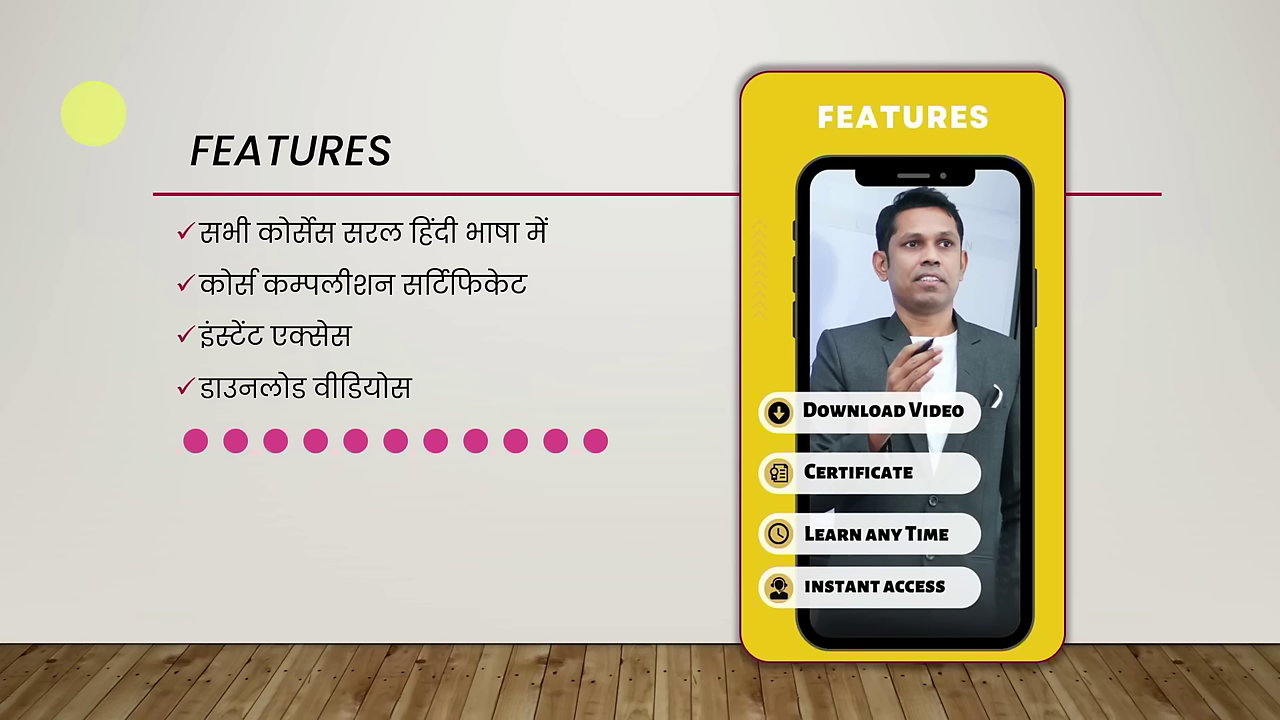
{"action": "left_click", "coordinate": [93, 113]}
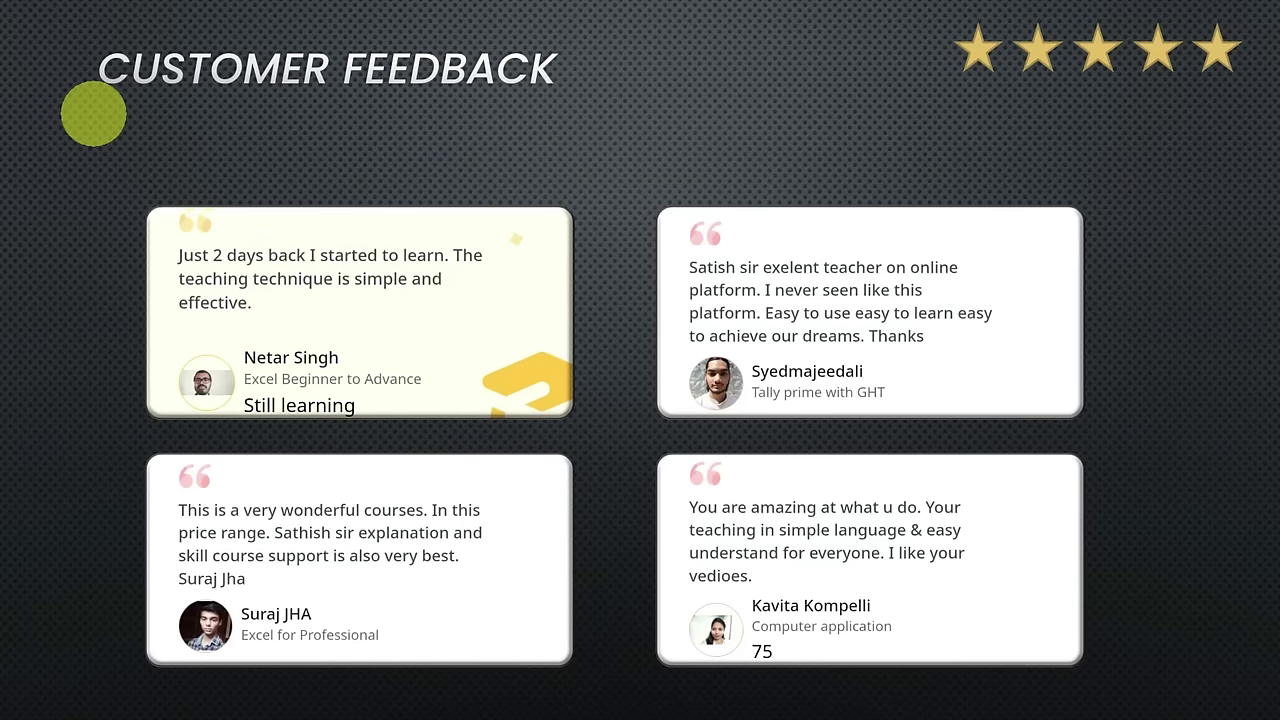
{"action": "left_click", "coordinate": [93, 113]}
{"action": "left_click", "coordinate": [93, 113]}
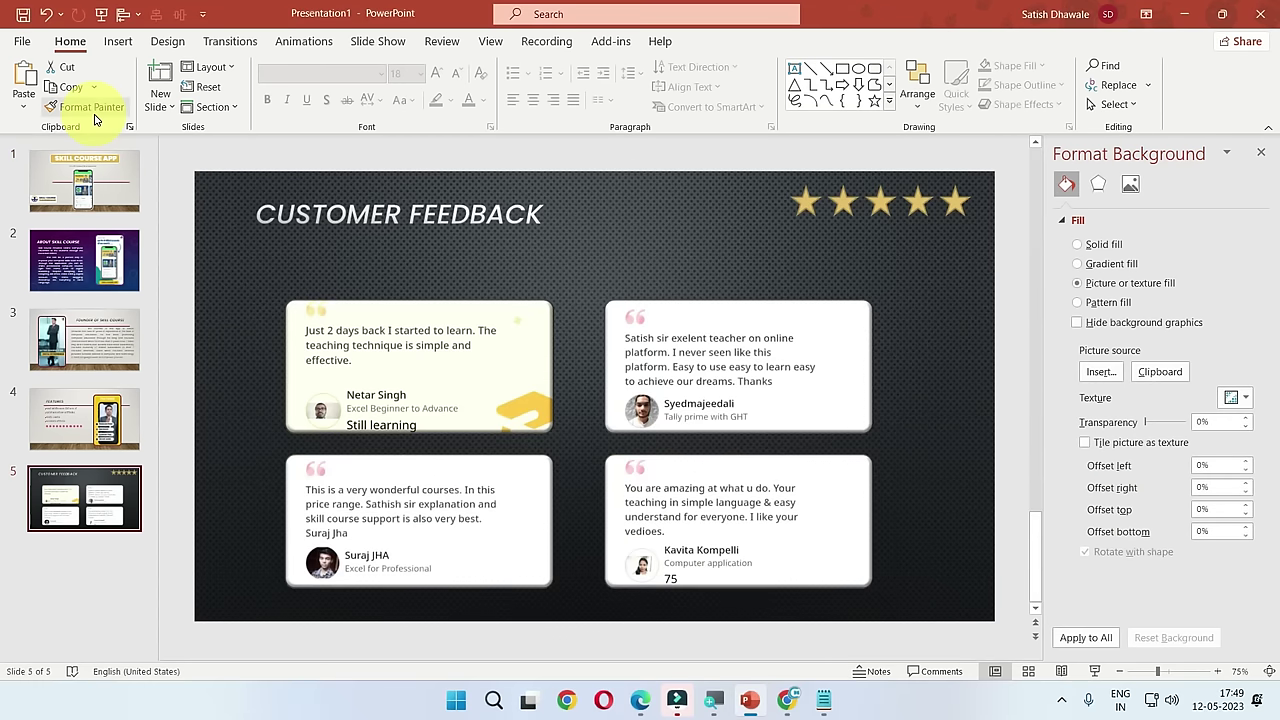
{"action": "left_click", "coordinate": [73, 180]}
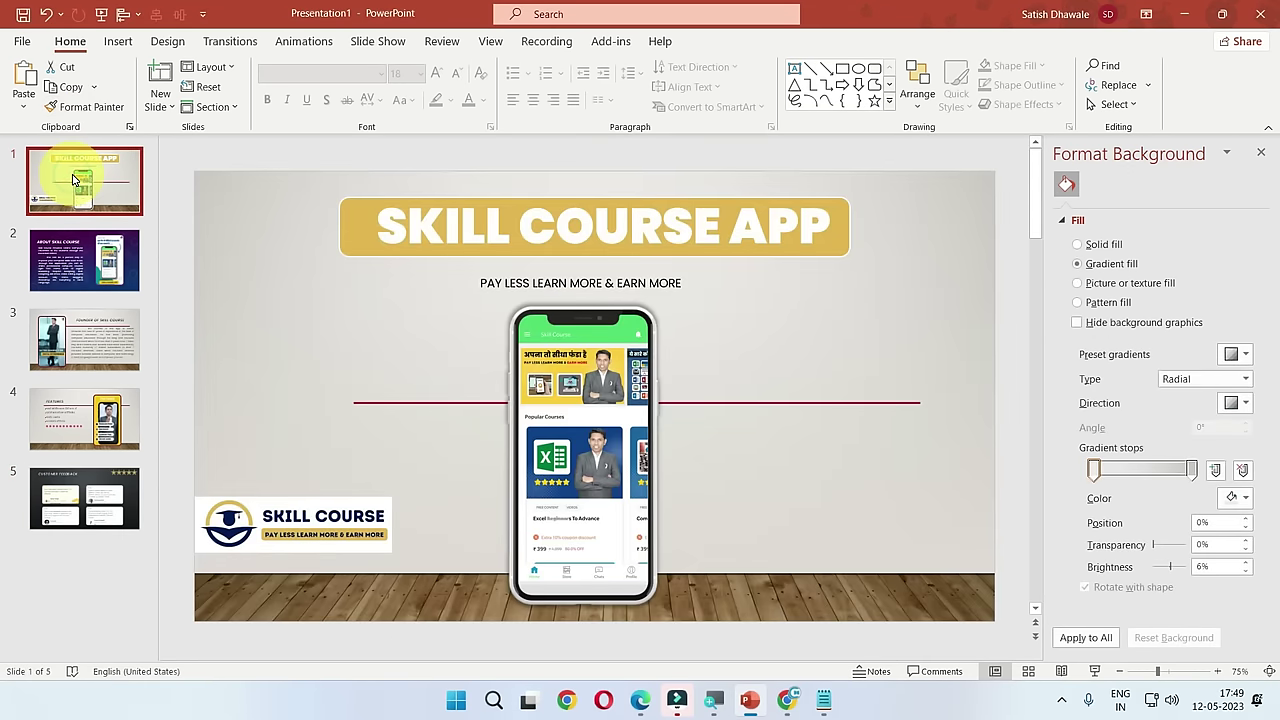
Step: Replay the opening slides of the slideshow, then return to slide 1 in the editor
{"action": "key", "text": "F5"}
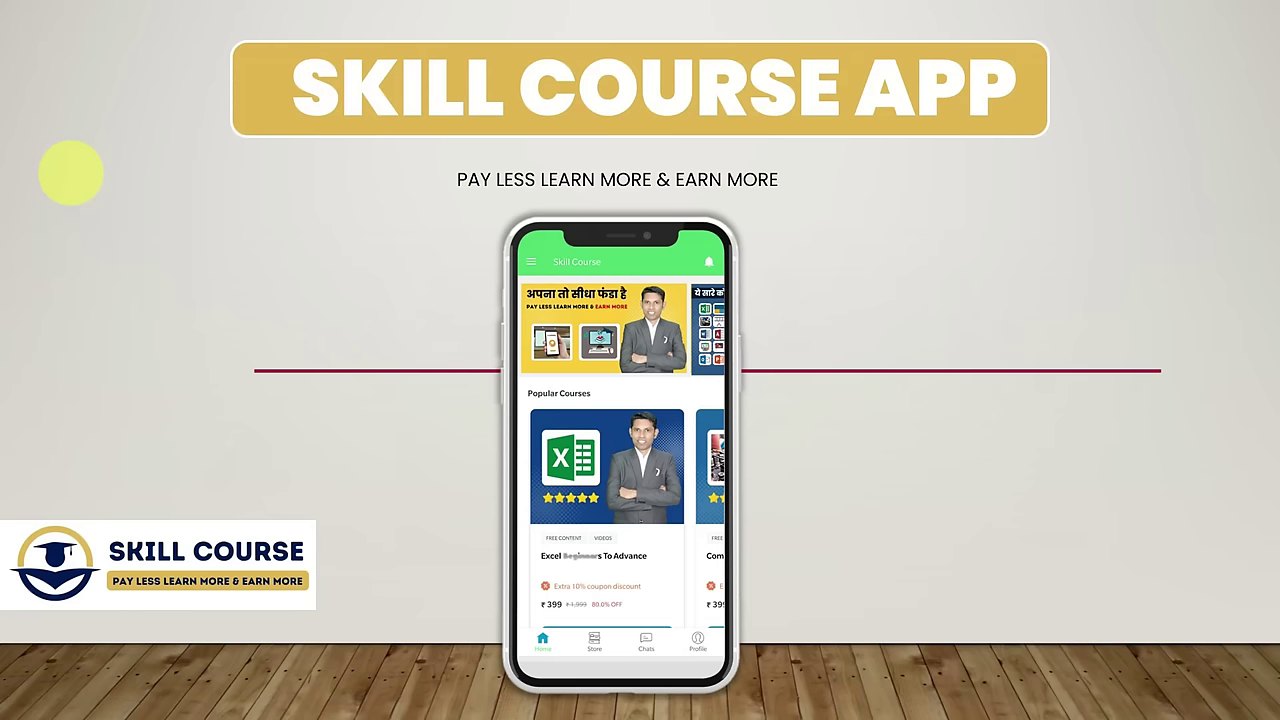
{"action": "key", "text": "Escape"}
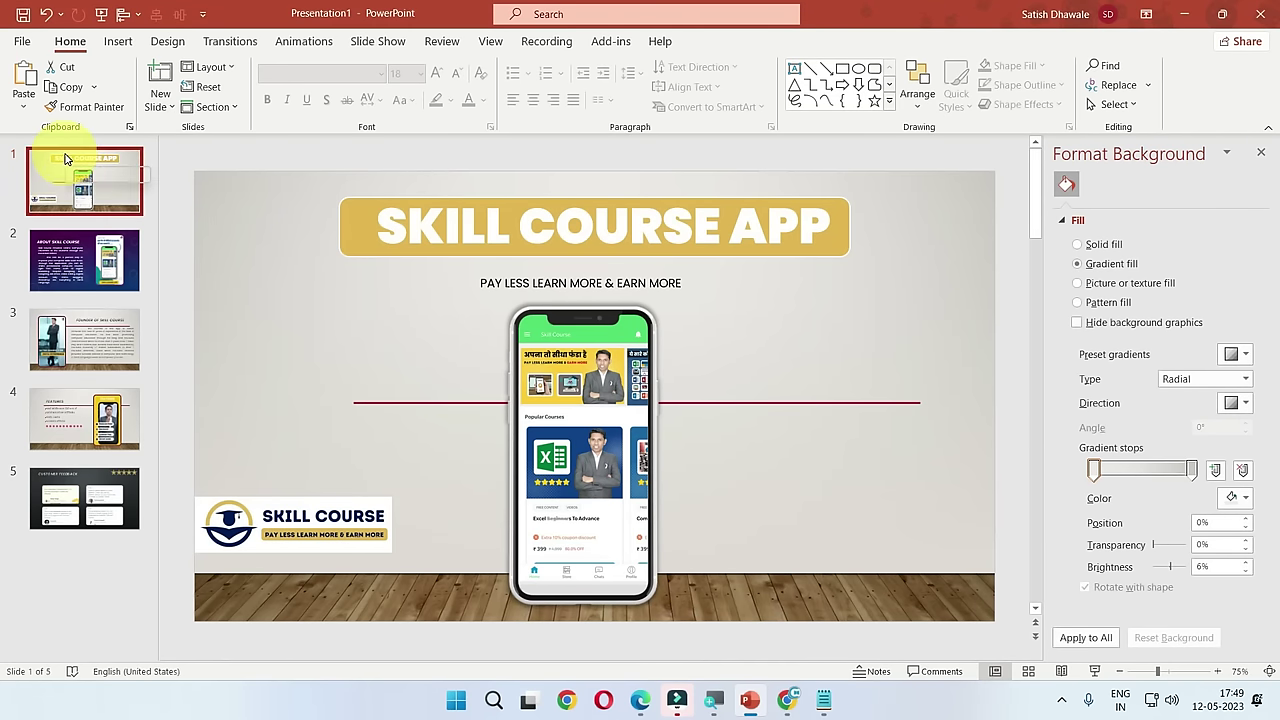
{"action": "key", "text": "F5"}
{"action": "left_click", "coordinate": [64, 152]}
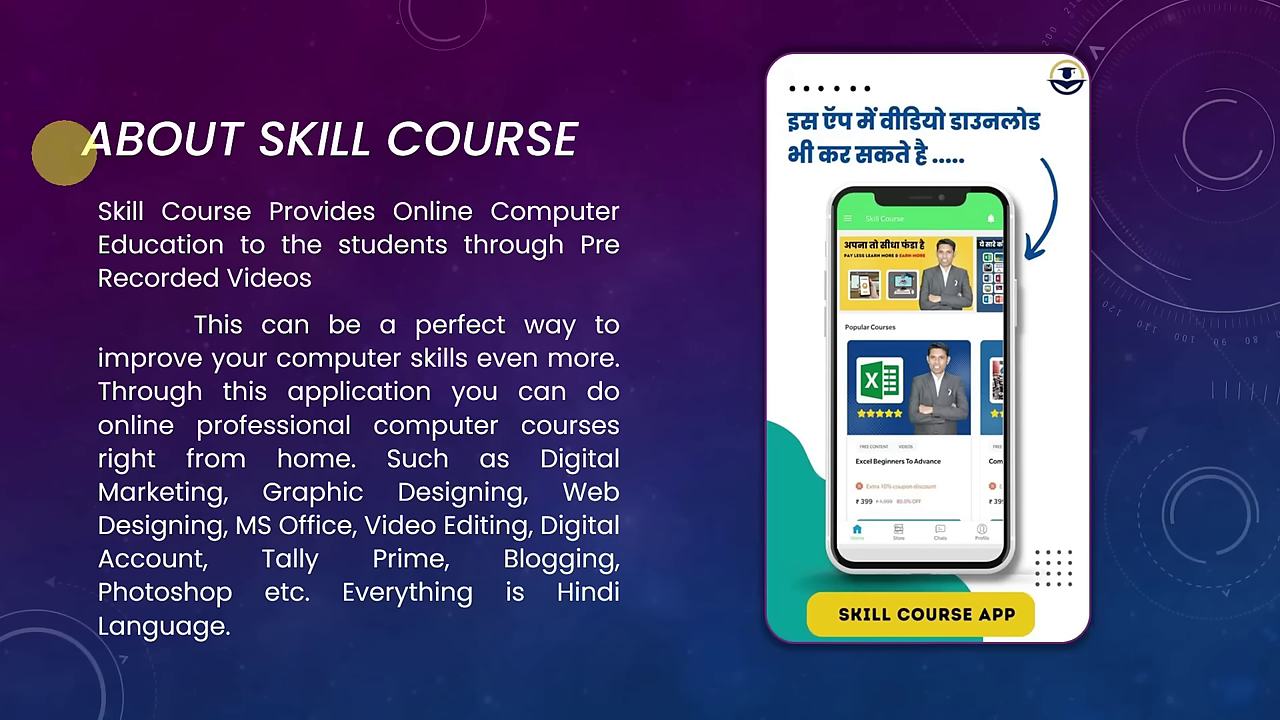
{"action": "key", "text": "Left"}
{"action": "left_click", "coordinate": [63, 152]}
{"action": "key", "text": "Escape"}
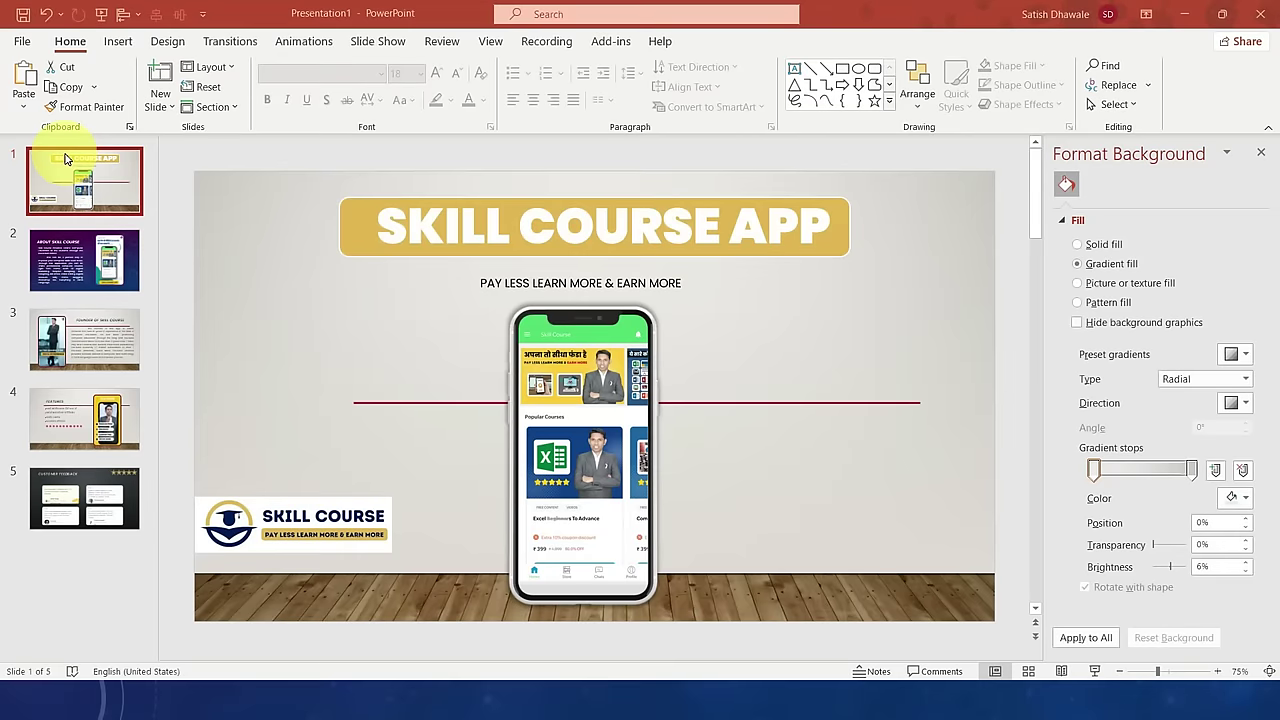
{"action": "left_click", "coordinate": [68, 168]}
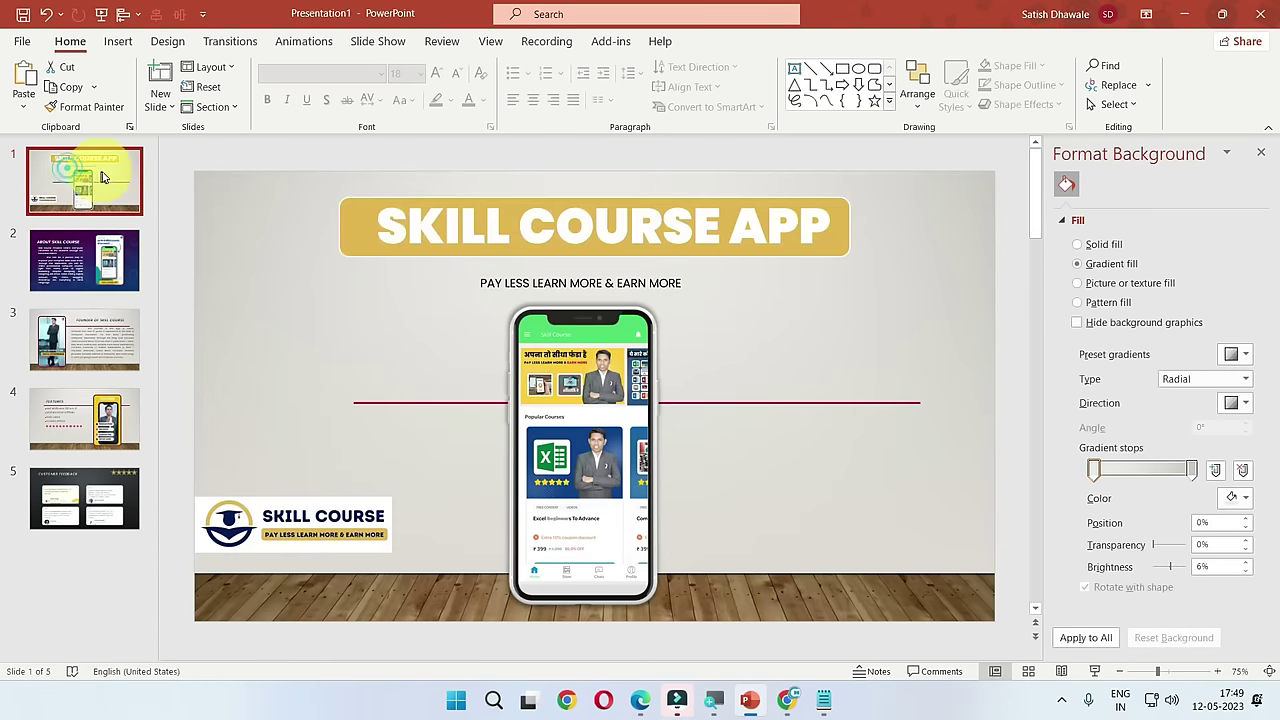
Step: Apply the Airplane transition to slide 1, then switch it to Curtains
{"action": "left_click", "coordinate": [229, 45]}
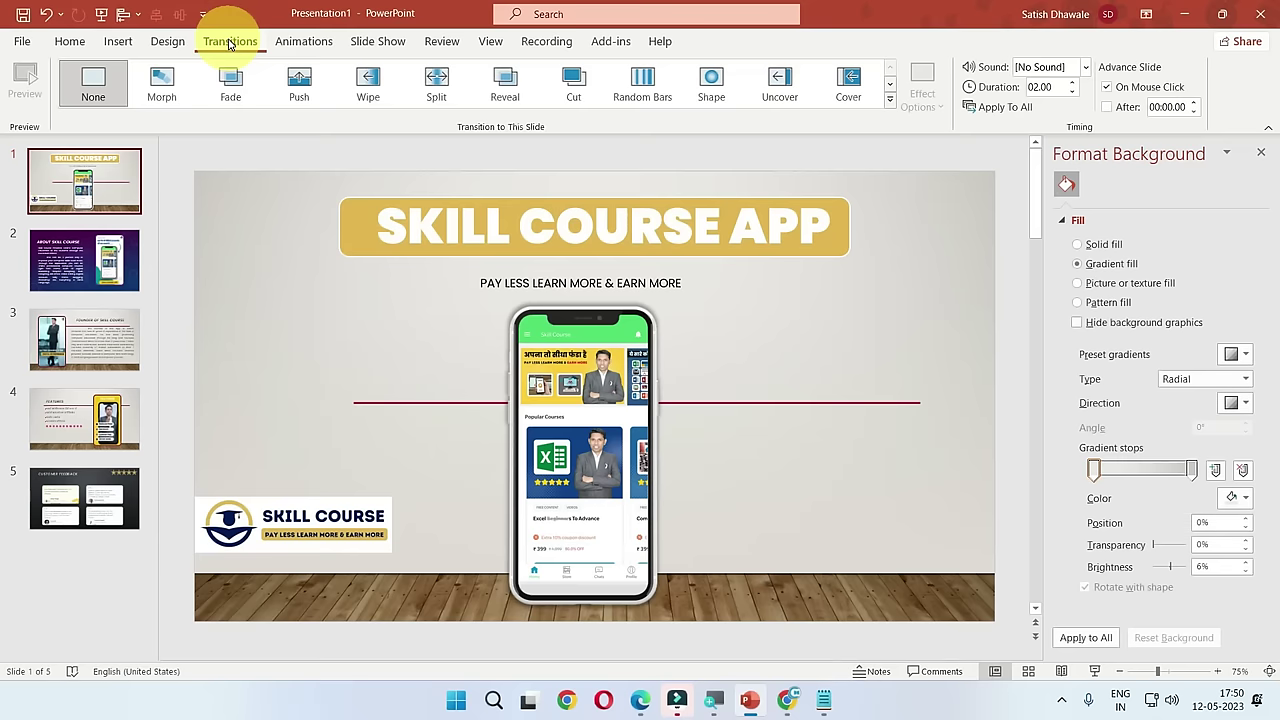
{"action": "left_click", "coordinate": [889, 99]}
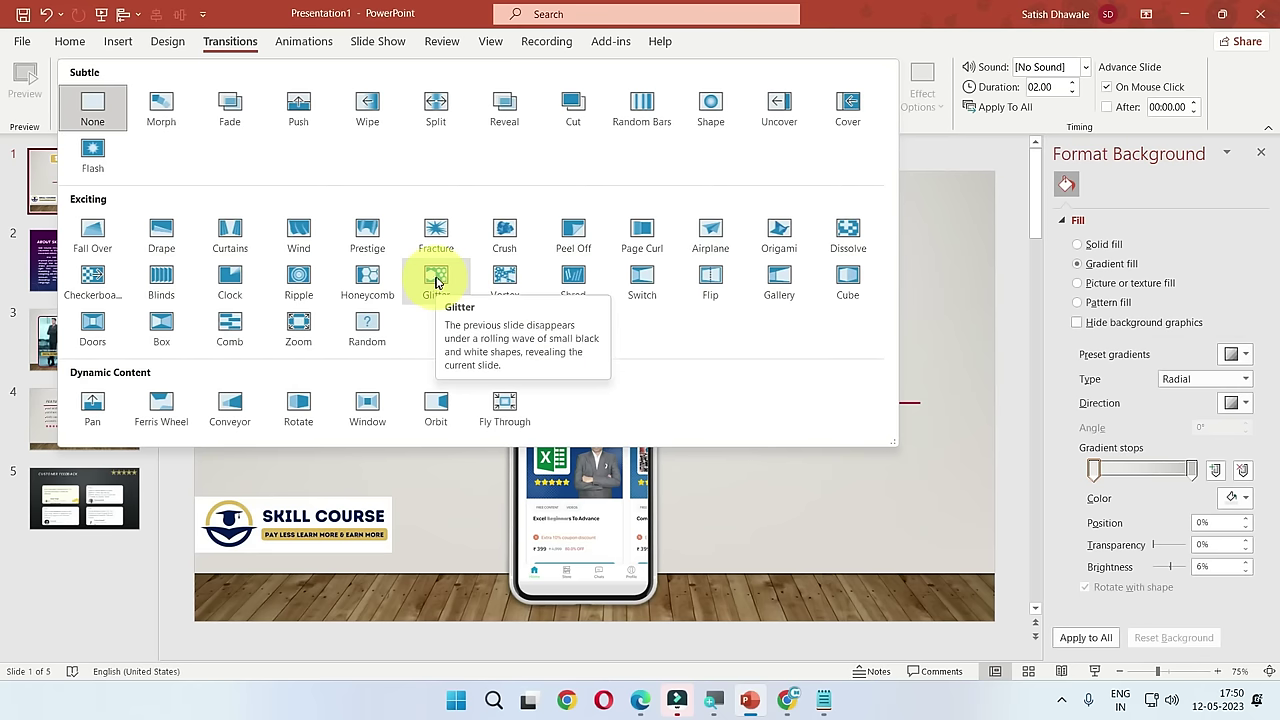
{"action": "left_click", "coordinate": [720, 243]}
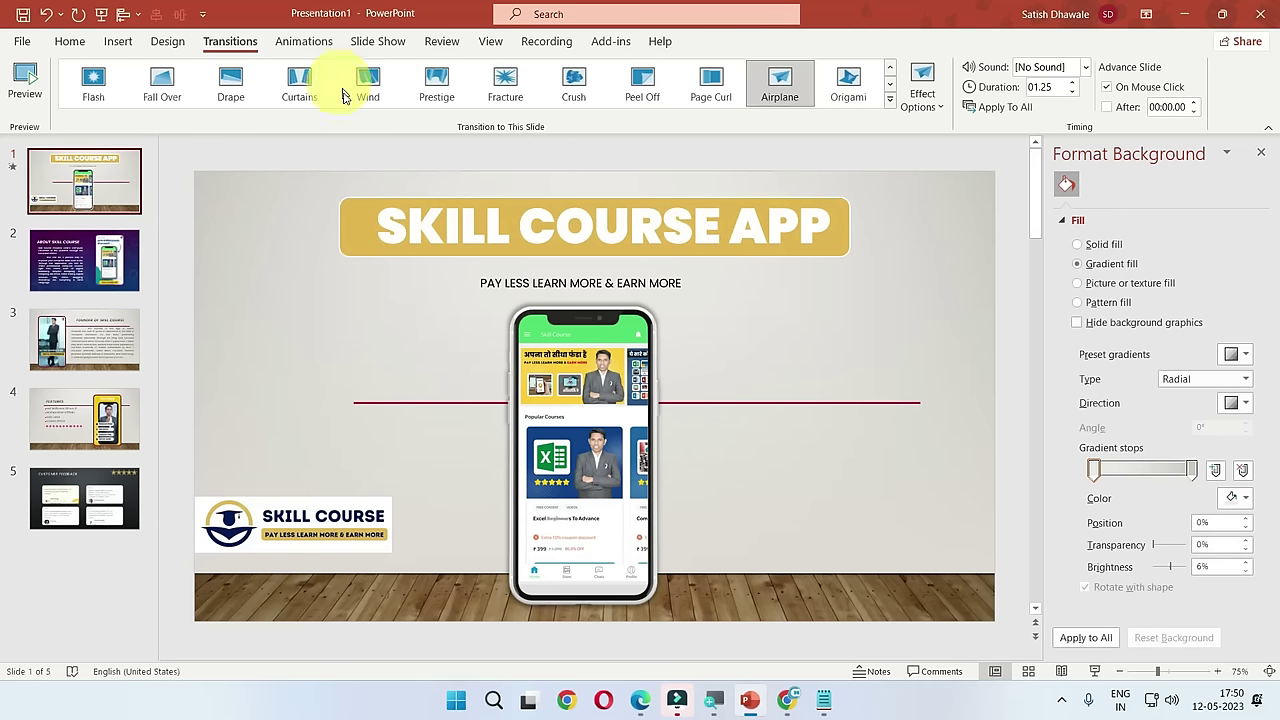
{"action": "left_click", "coordinate": [289, 97]}
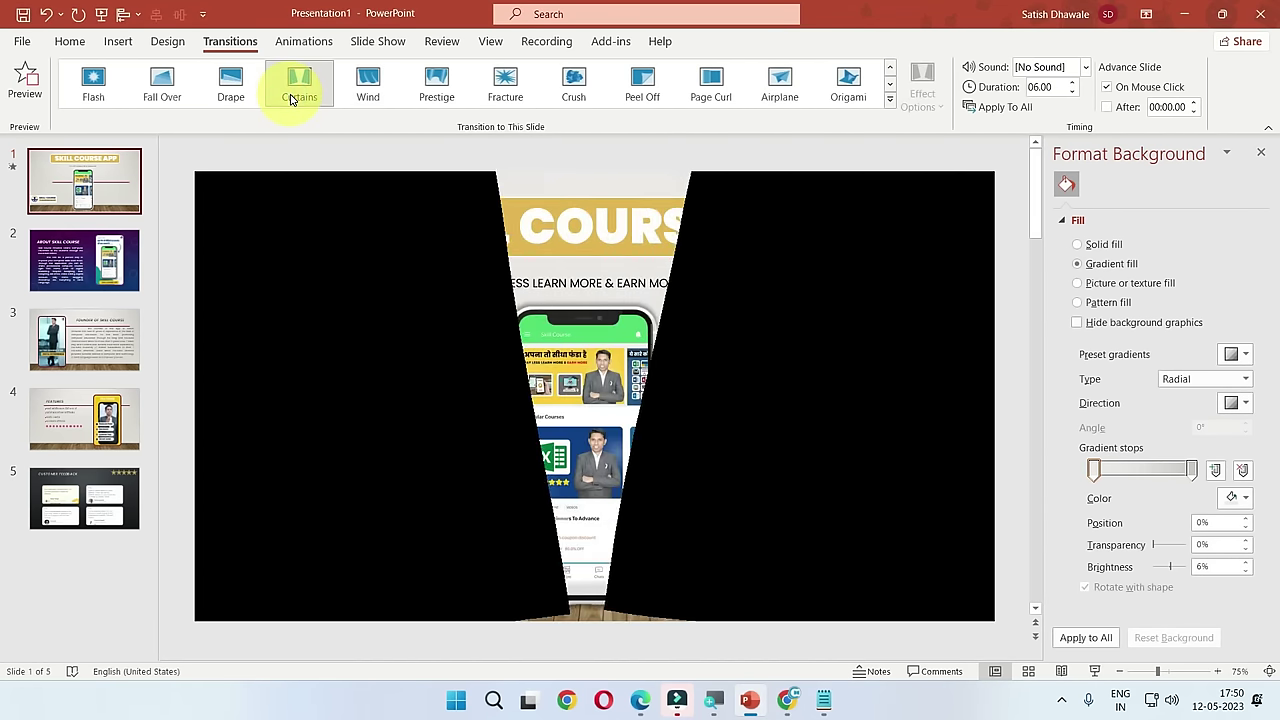
Step: Preview slide 1's Curtains transition in the slideshow, then change it to Origami
{"action": "key", "text": "F5"}
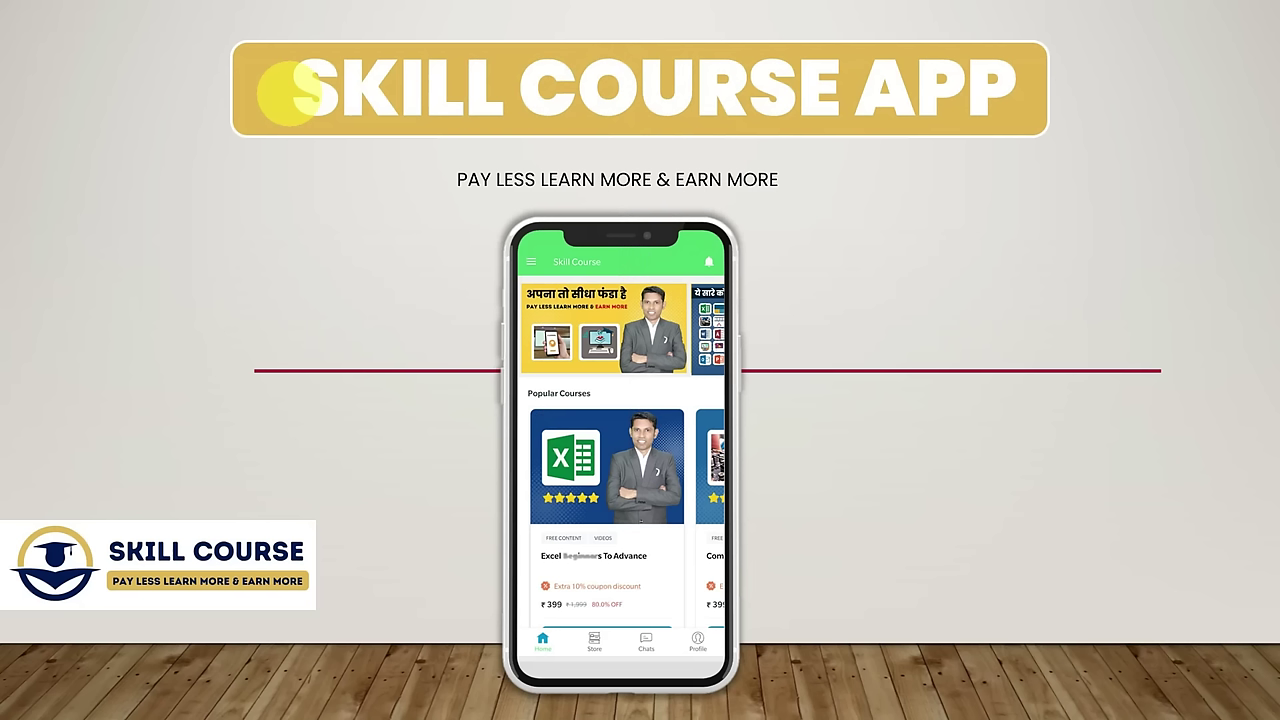
{"action": "left_click", "coordinate": [289, 93]}
{"action": "key", "text": "Escape"}
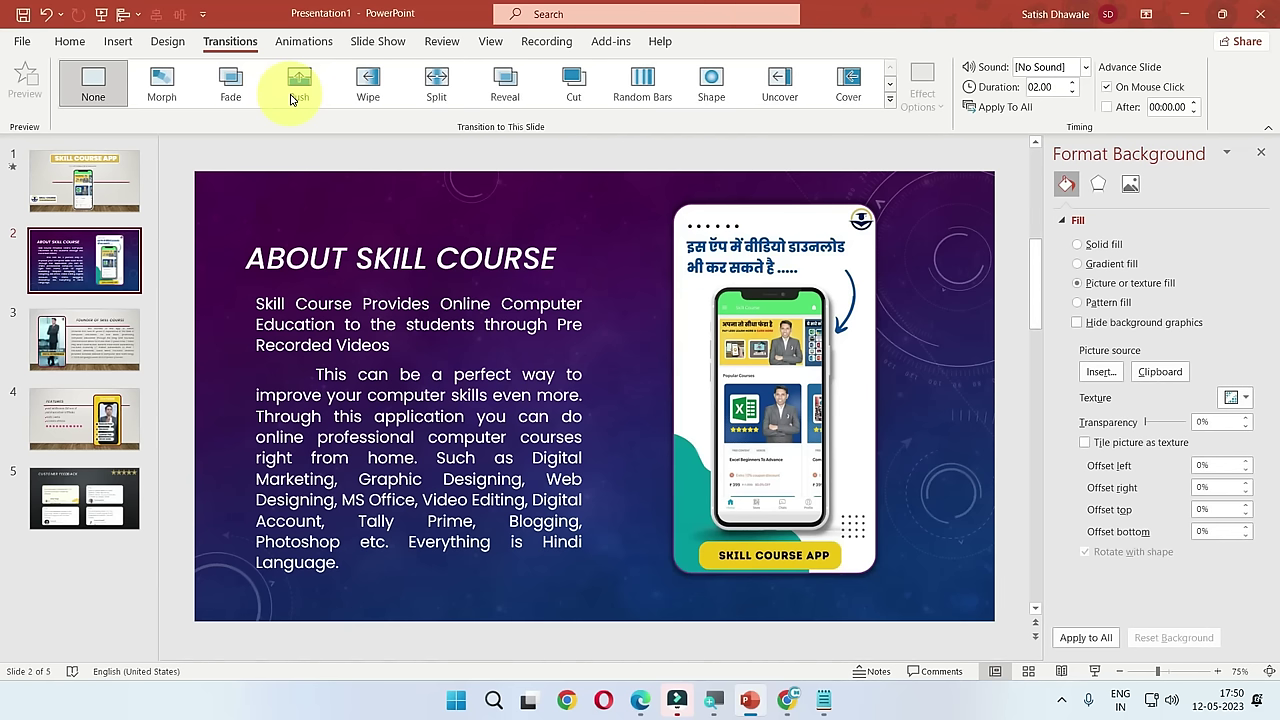
{"action": "left_click", "coordinate": [118, 165]}
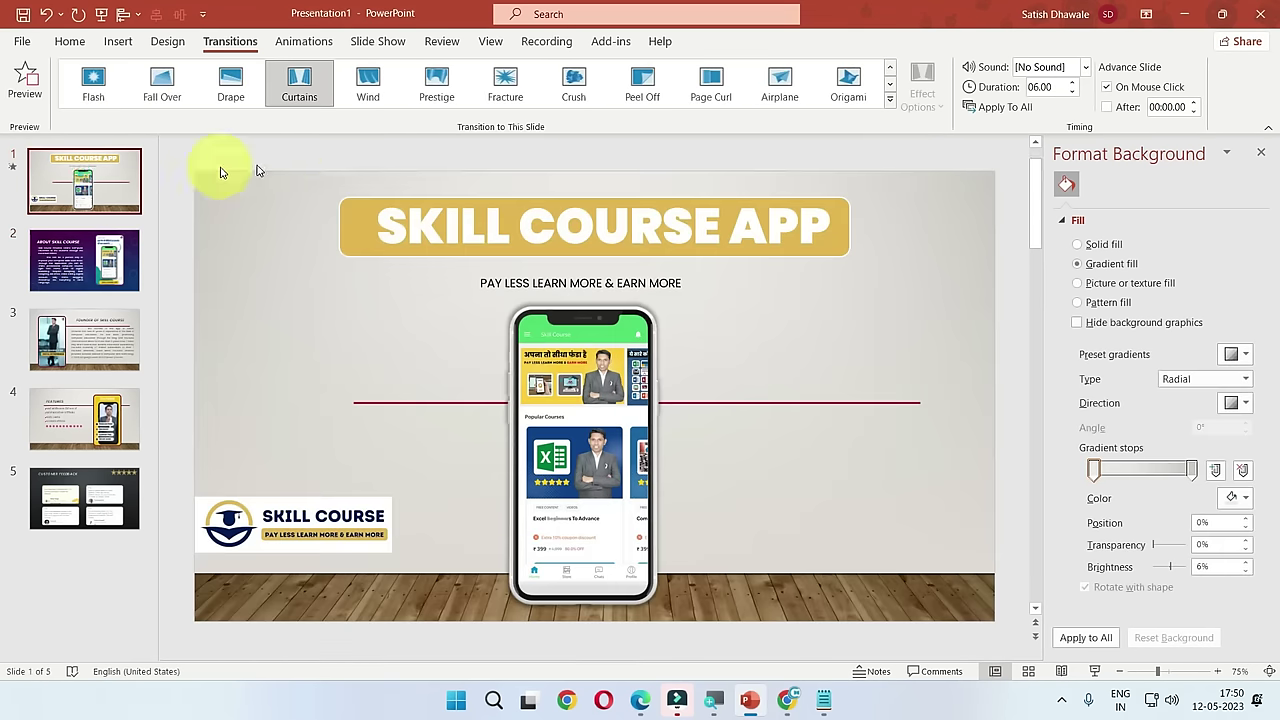
{"action": "left_click", "coordinate": [308, 95]}
{"action": "key", "text": "F5"}
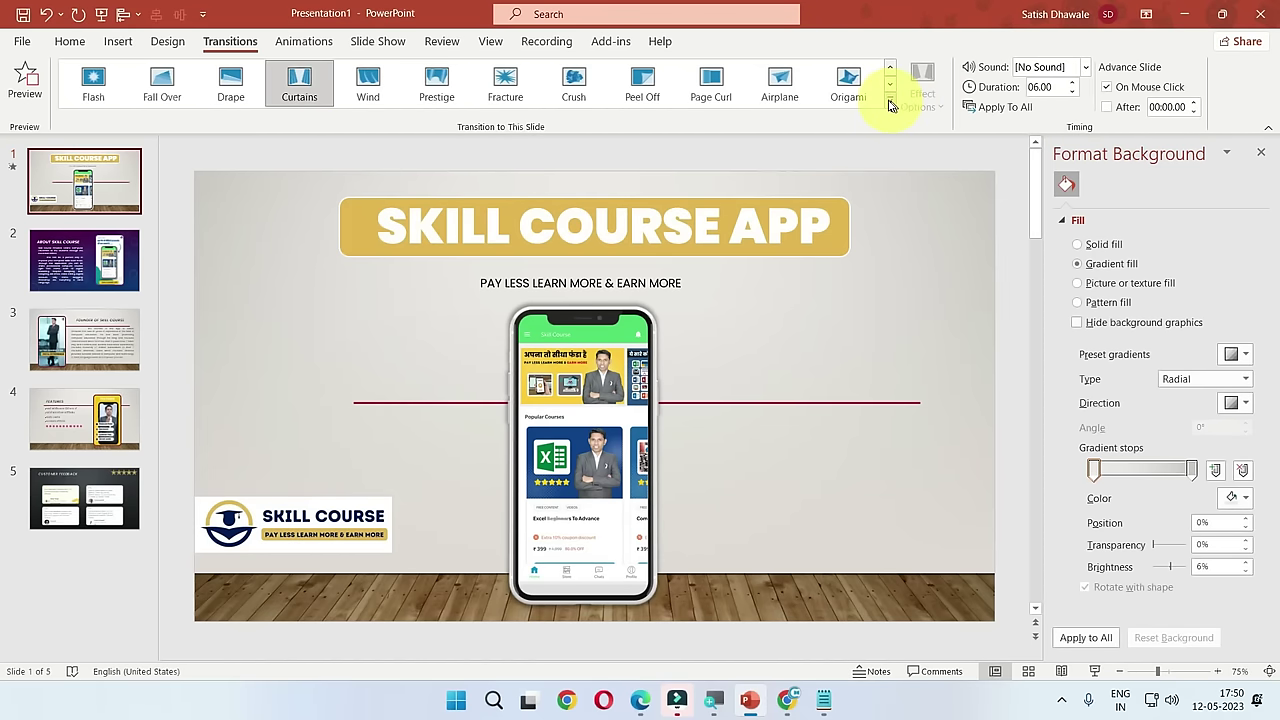
{"action": "left_click", "coordinate": [847, 85]}
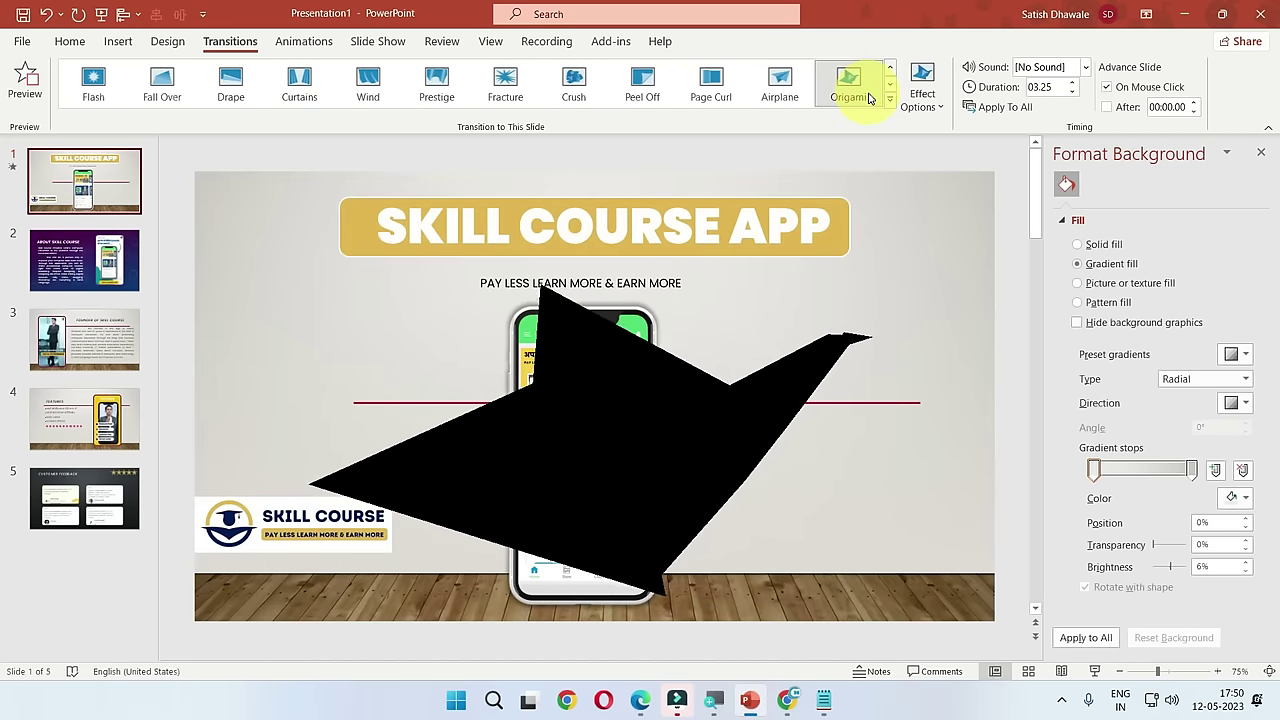
Step: Give slide 2 the Origami transition, change it to Crush, and return to slide 1
{"action": "left_click", "coordinate": [82, 261]}
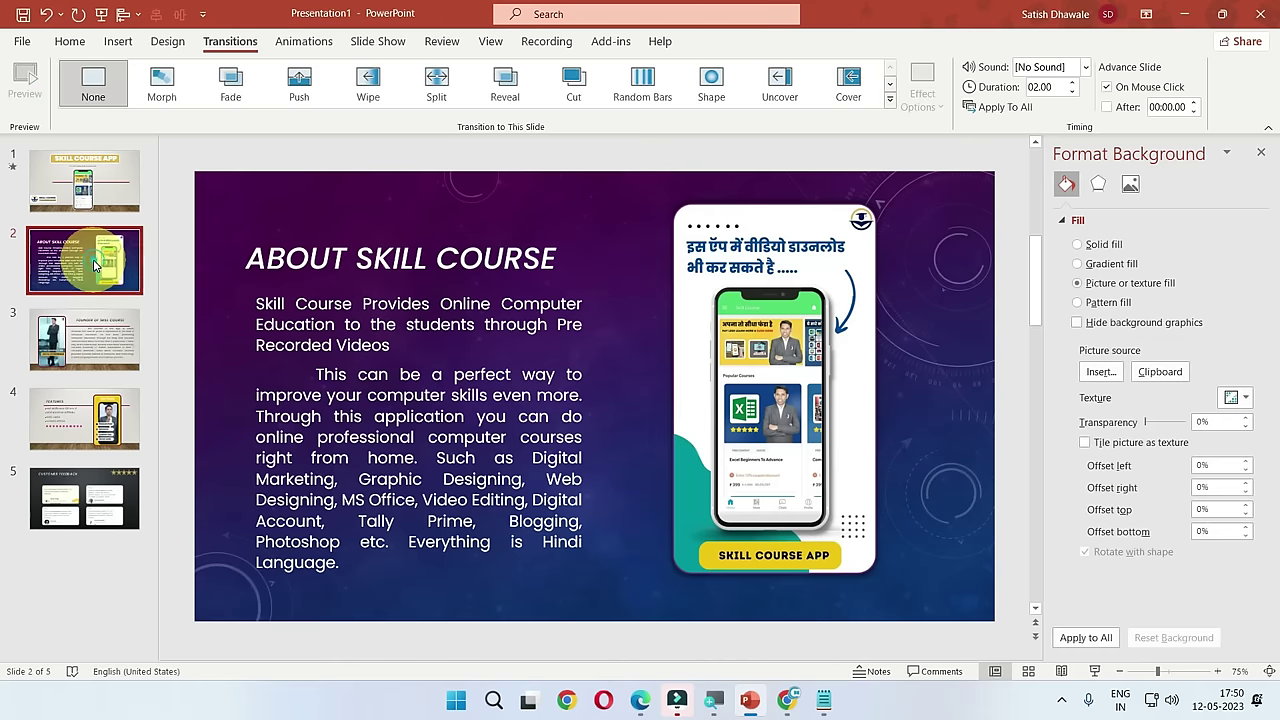
{"action": "left_click", "coordinate": [891, 93]}
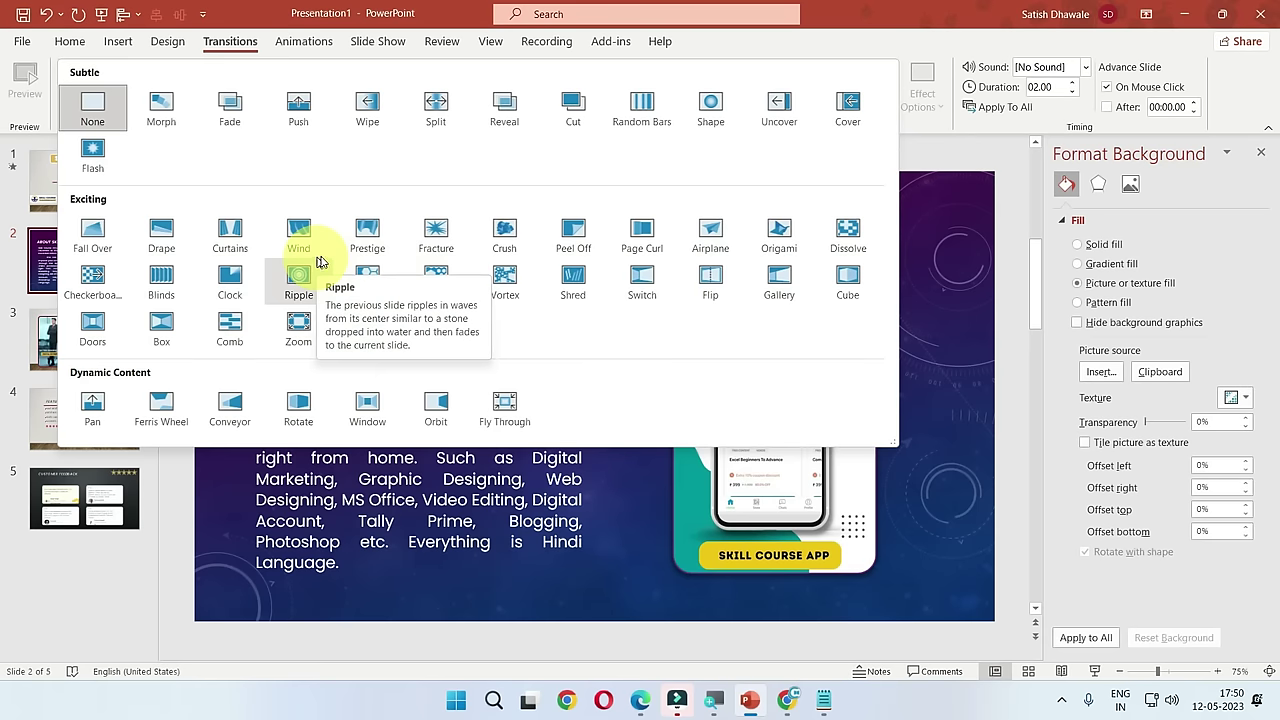
{"action": "left_click", "coordinate": [766, 242]}
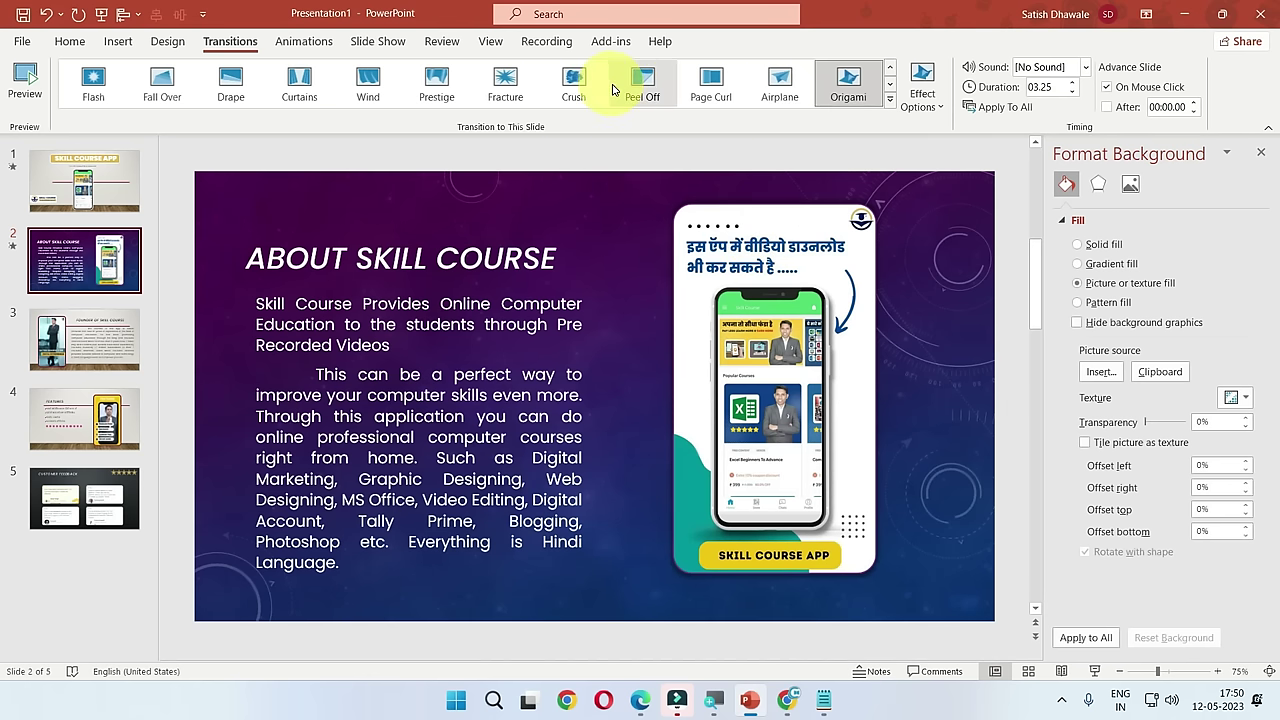
{"action": "left_click", "coordinate": [573, 88]}
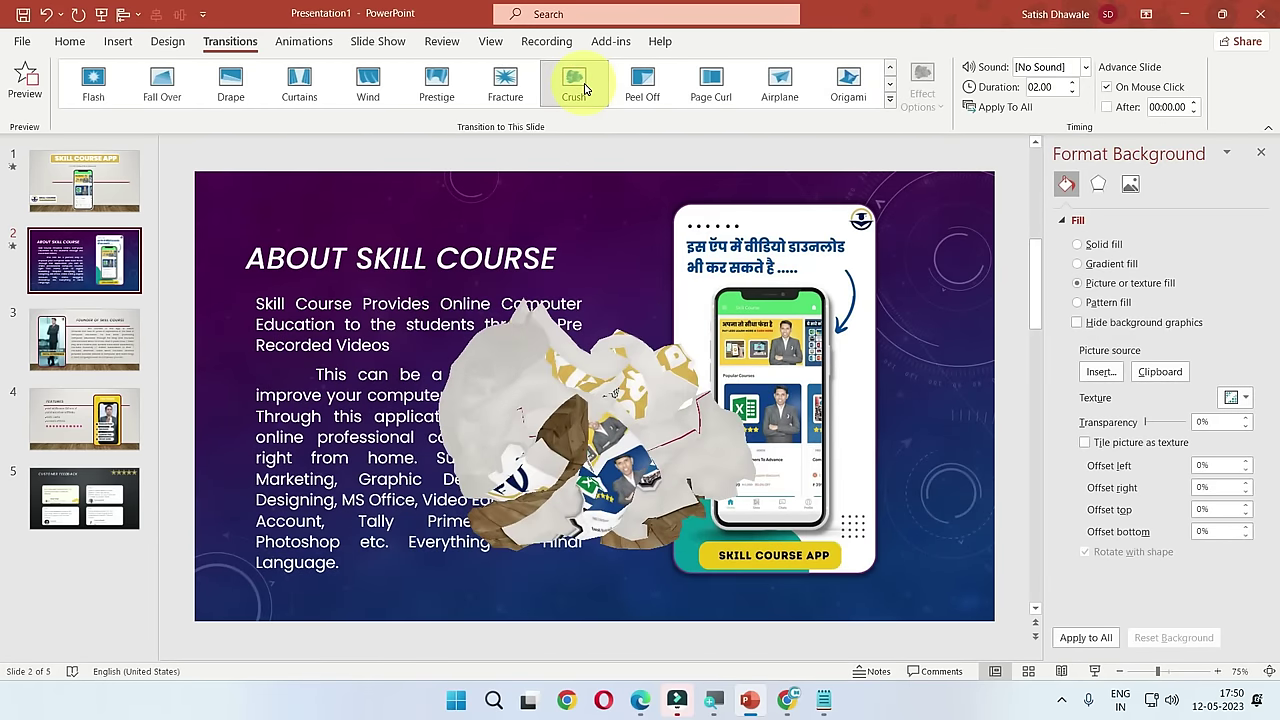
{"action": "left_click", "coordinate": [114, 195]}
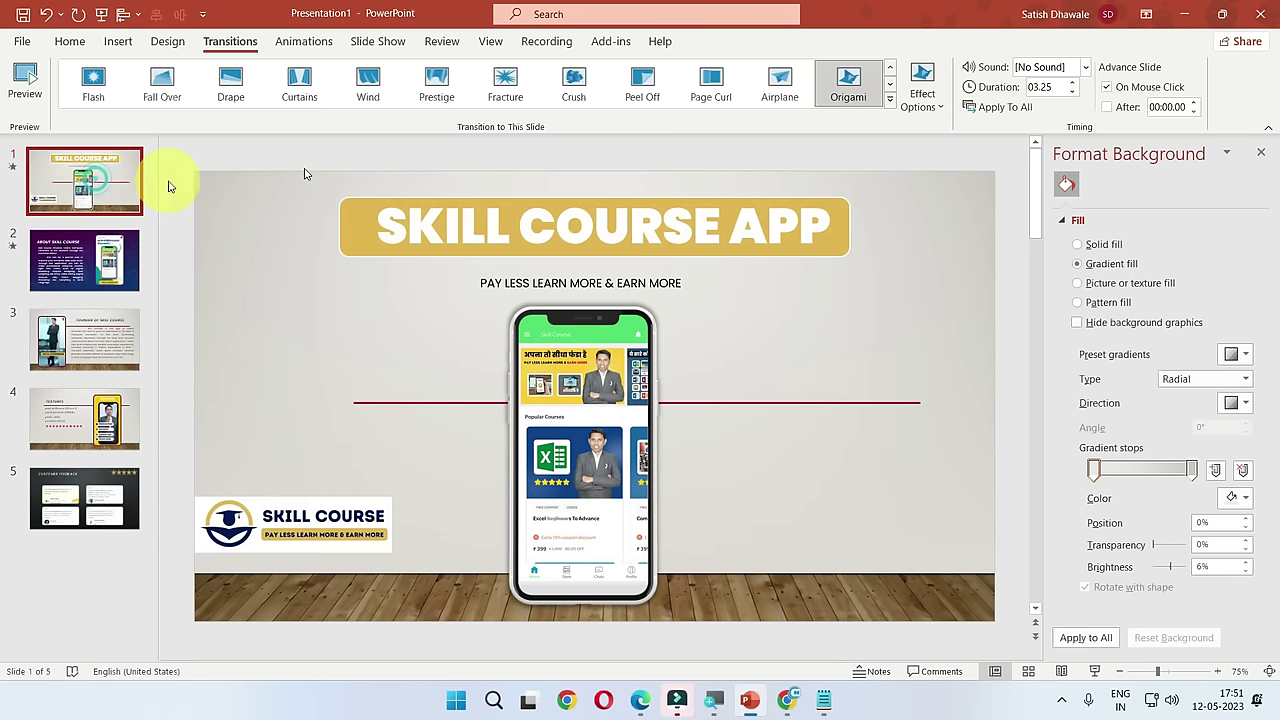
Step: Try the Crush and Page Curl transitions on slide 1 and preview the slideshow
{"action": "left_click", "coordinate": [575, 85]}
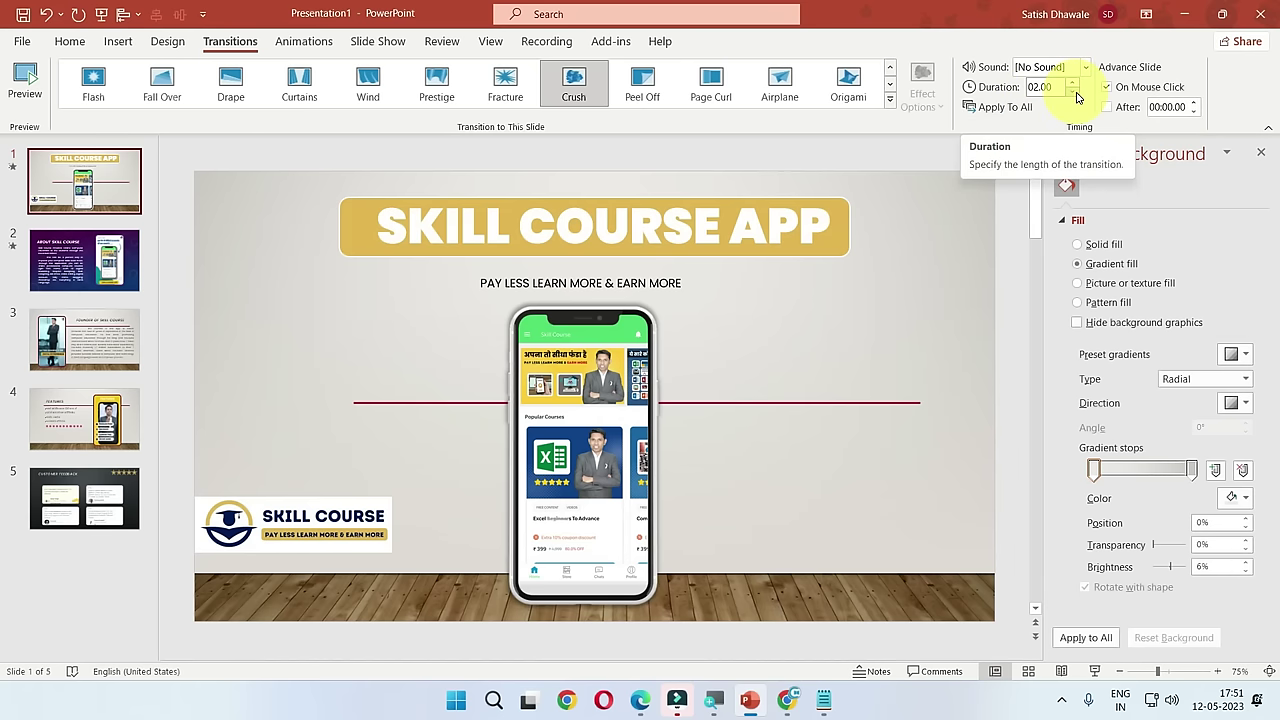
{"action": "left_click", "coordinate": [711, 85]}
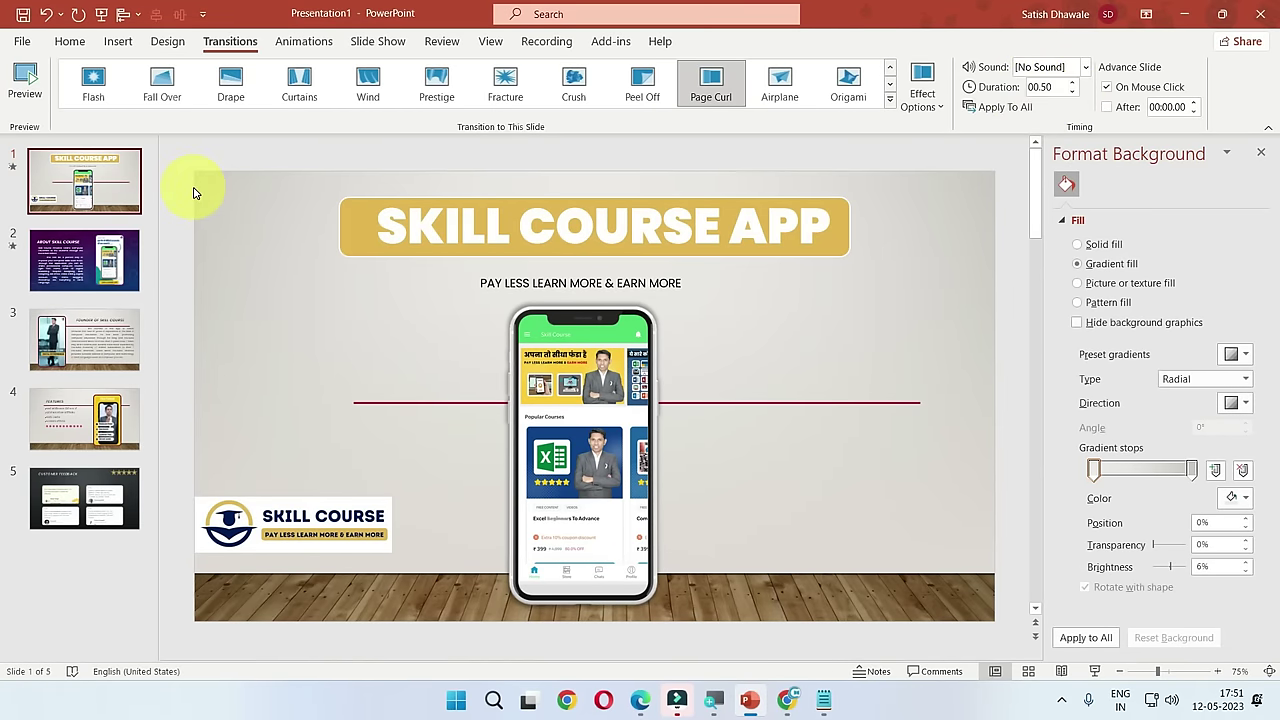
{"action": "key", "text": "F5"}
{"action": "key", "text": "Escape"}
Step: Try Airplane at a 3-second duration and then Fracture, settling on Crush for slide 1
{"action": "left_click", "coordinate": [787, 91]}
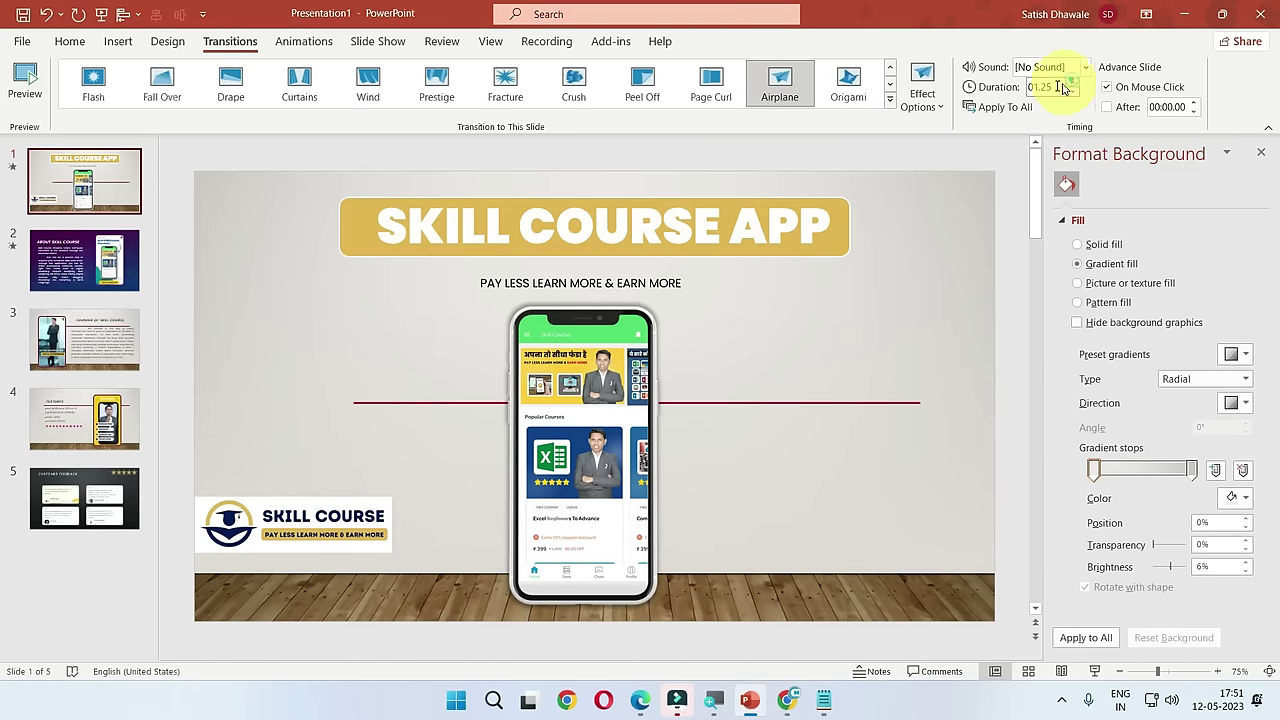
{"action": "type", "text": "3"}
{"action": "key", "text": "Return"}
{"action": "key", "text": "F5"}
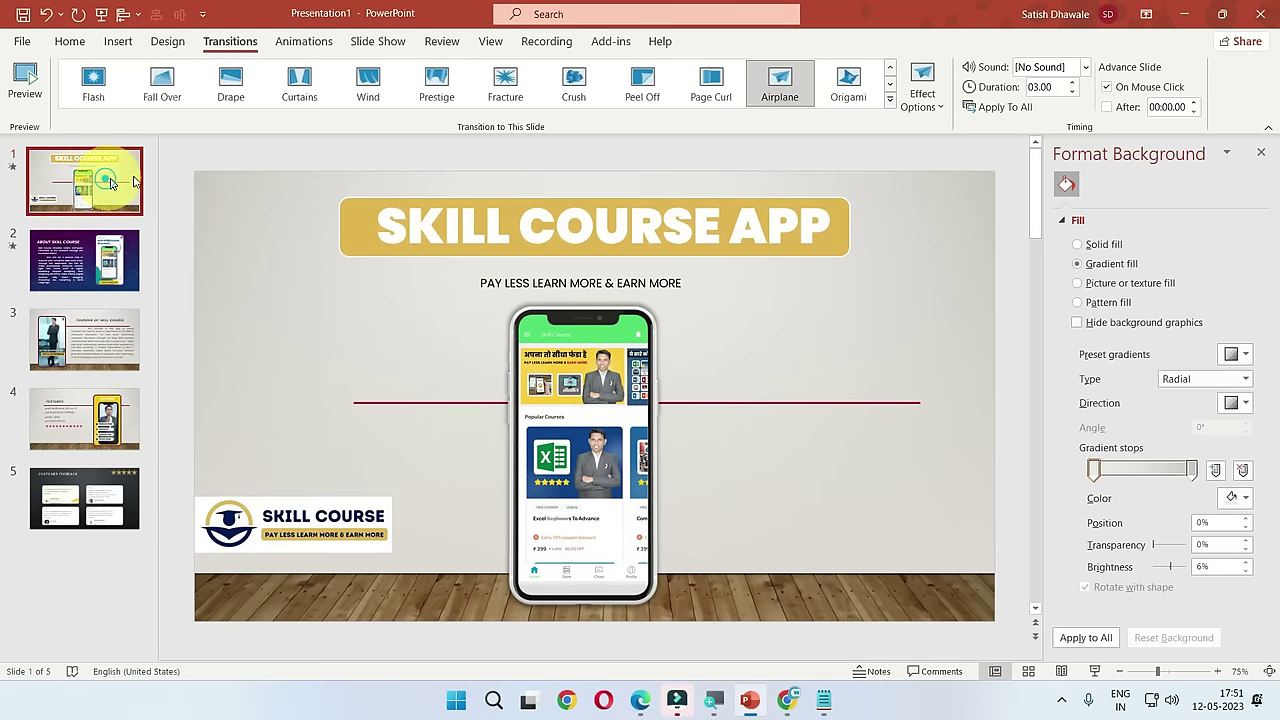
{"action": "left_click", "coordinate": [516, 93]}
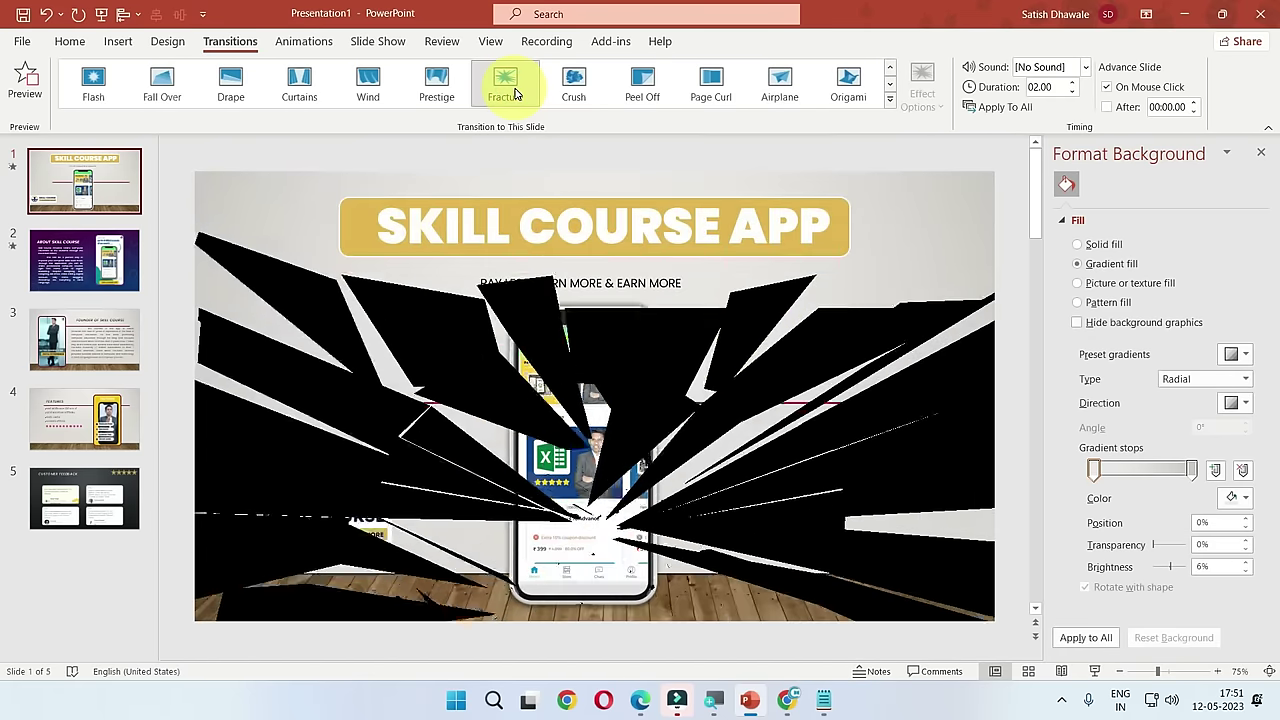
{"action": "left_click", "coordinate": [570, 85]}
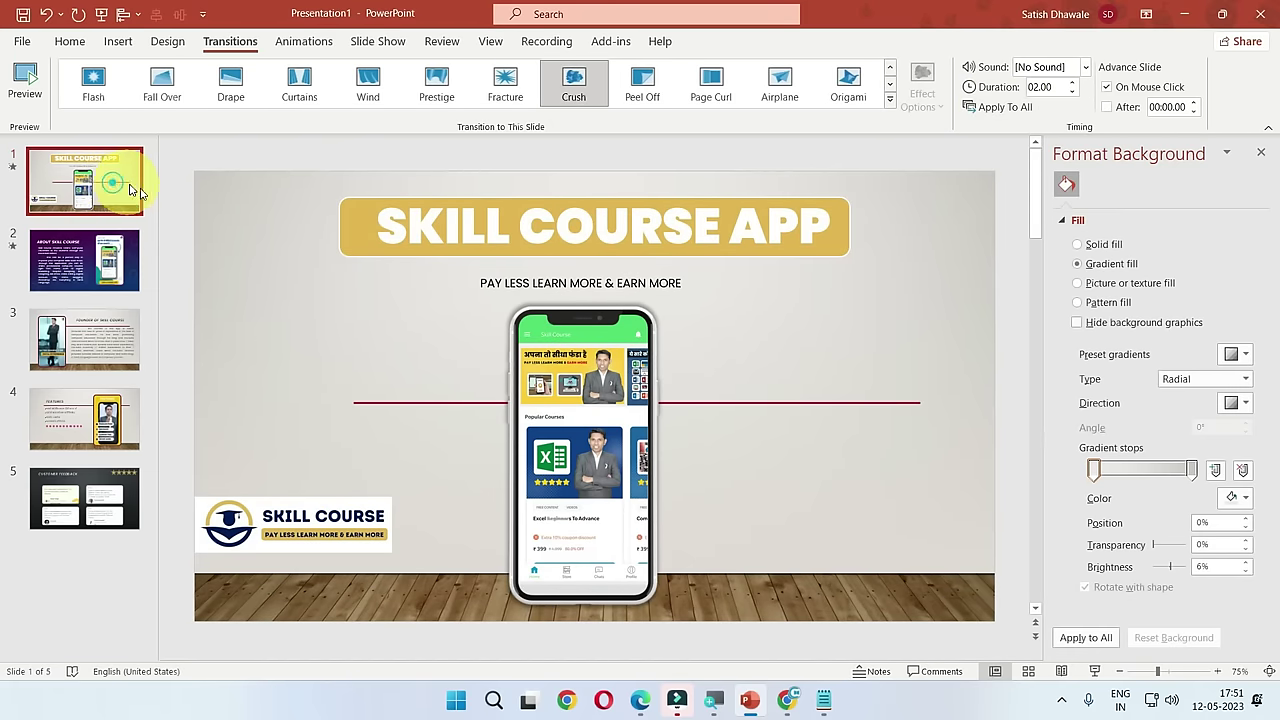
Step: Give slides 2–5 the Page Curl, Uncover, Shape and Reveal transitions respectively
{"action": "left_click", "coordinate": [85, 260]}
{"action": "left_click", "coordinate": [710, 84]}
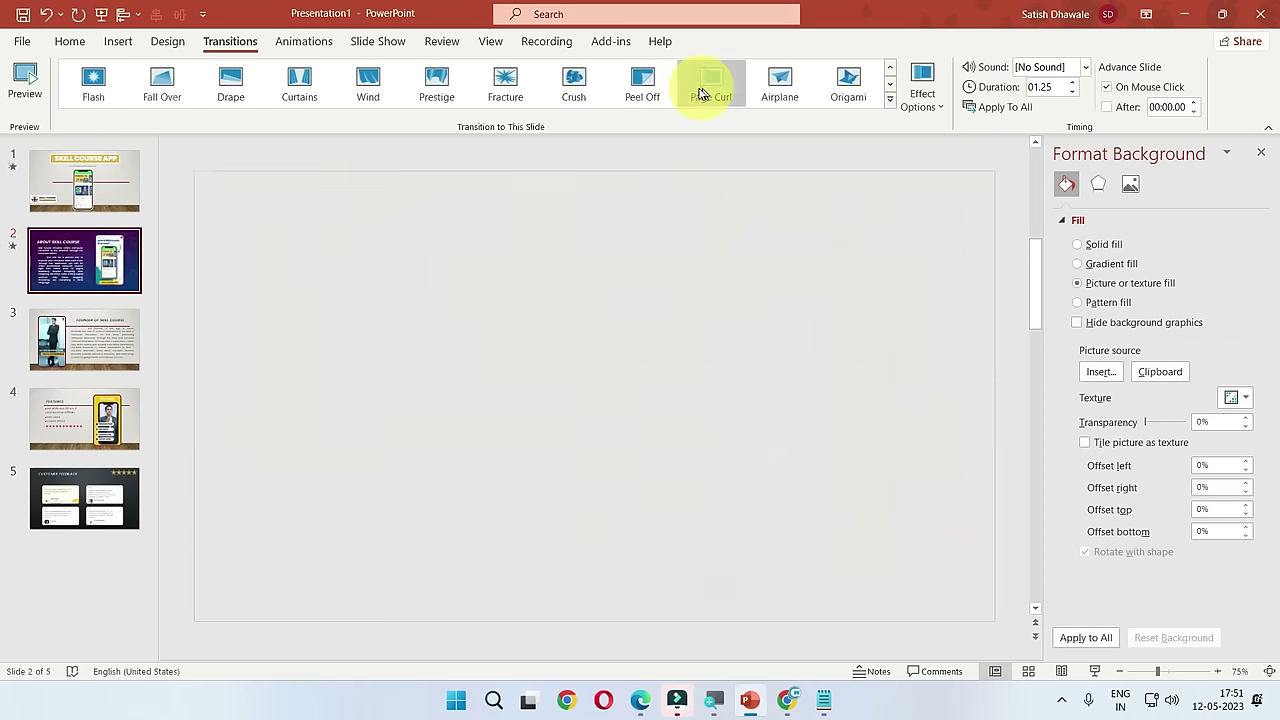
{"action": "left_click", "coordinate": [120, 338]}
{"action": "left_click", "coordinate": [779, 84]}
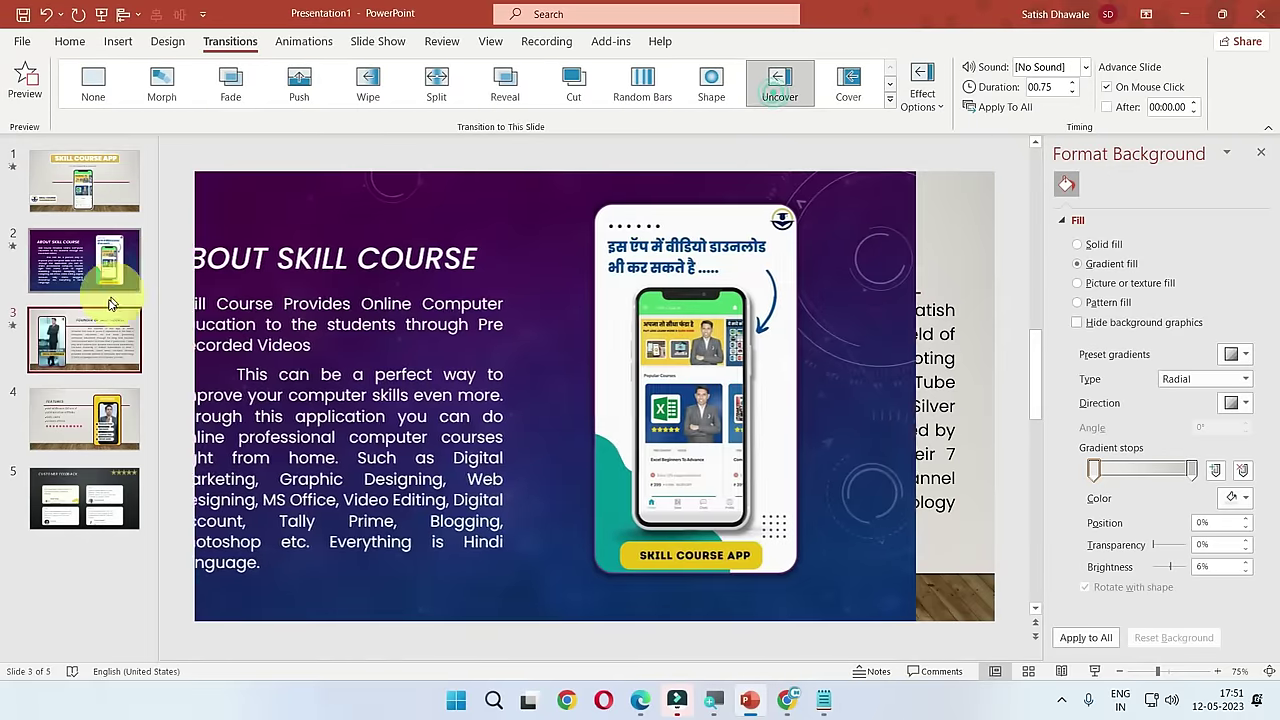
{"action": "left_click", "coordinate": [85, 402]}
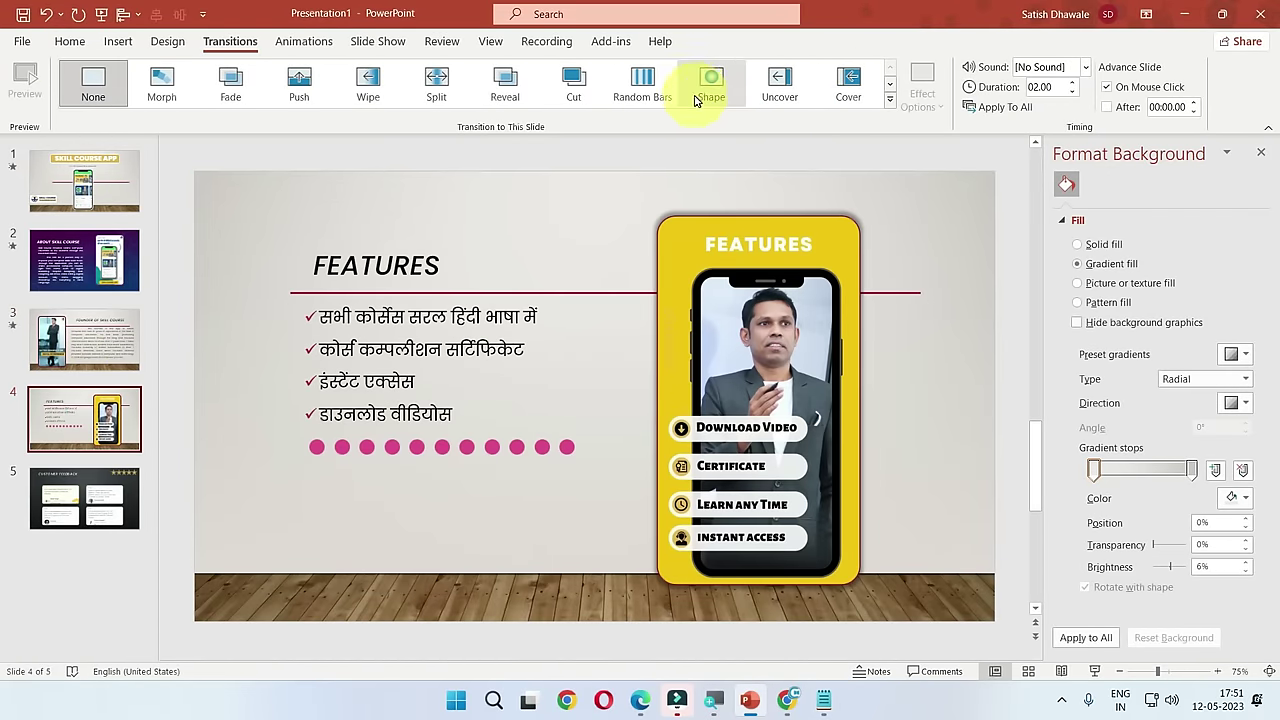
{"action": "left_click", "coordinate": [711, 84]}
{"action": "left_click", "coordinate": [85, 498]}
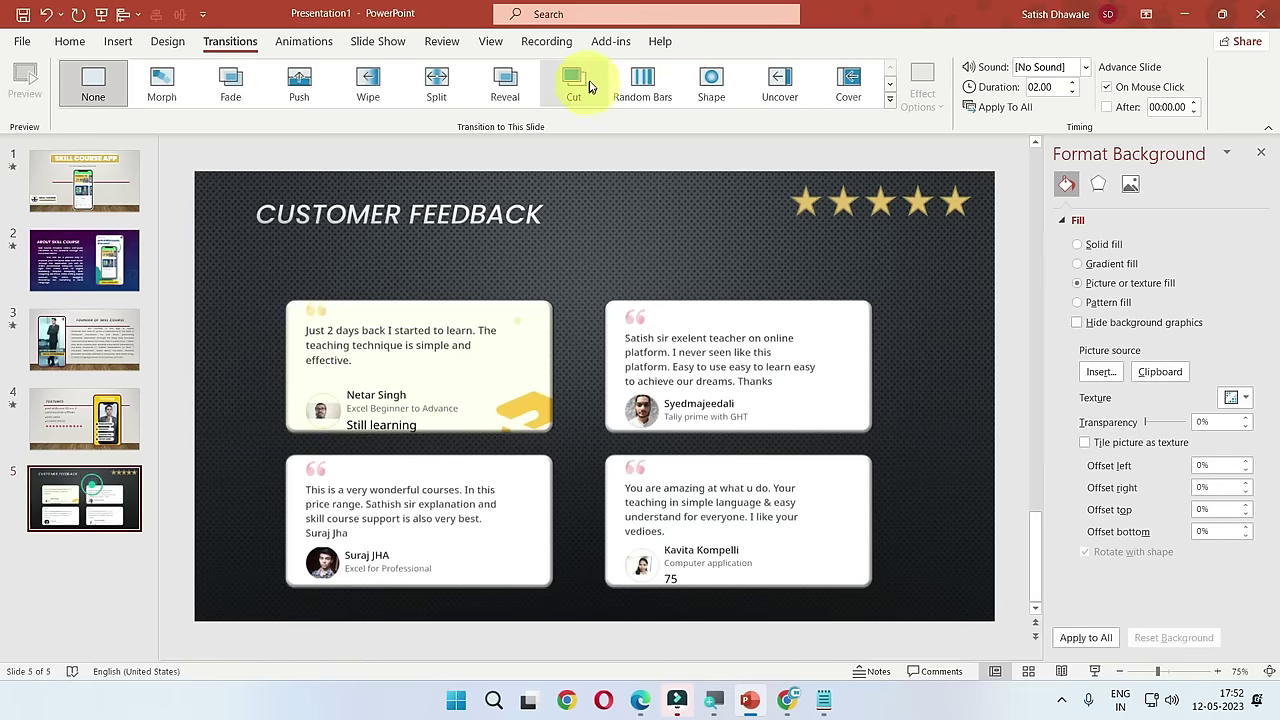
{"action": "left_click", "coordinate": [508, 88]}
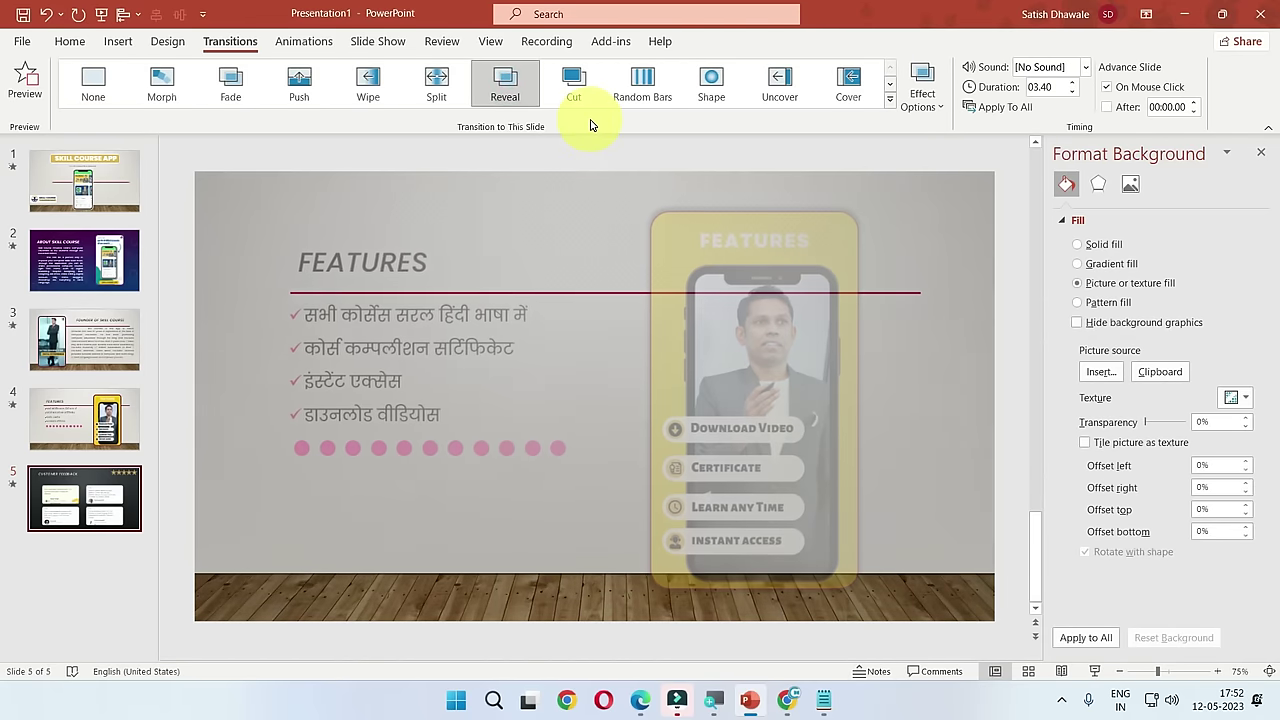
{"action": "key", "text": "F5"}
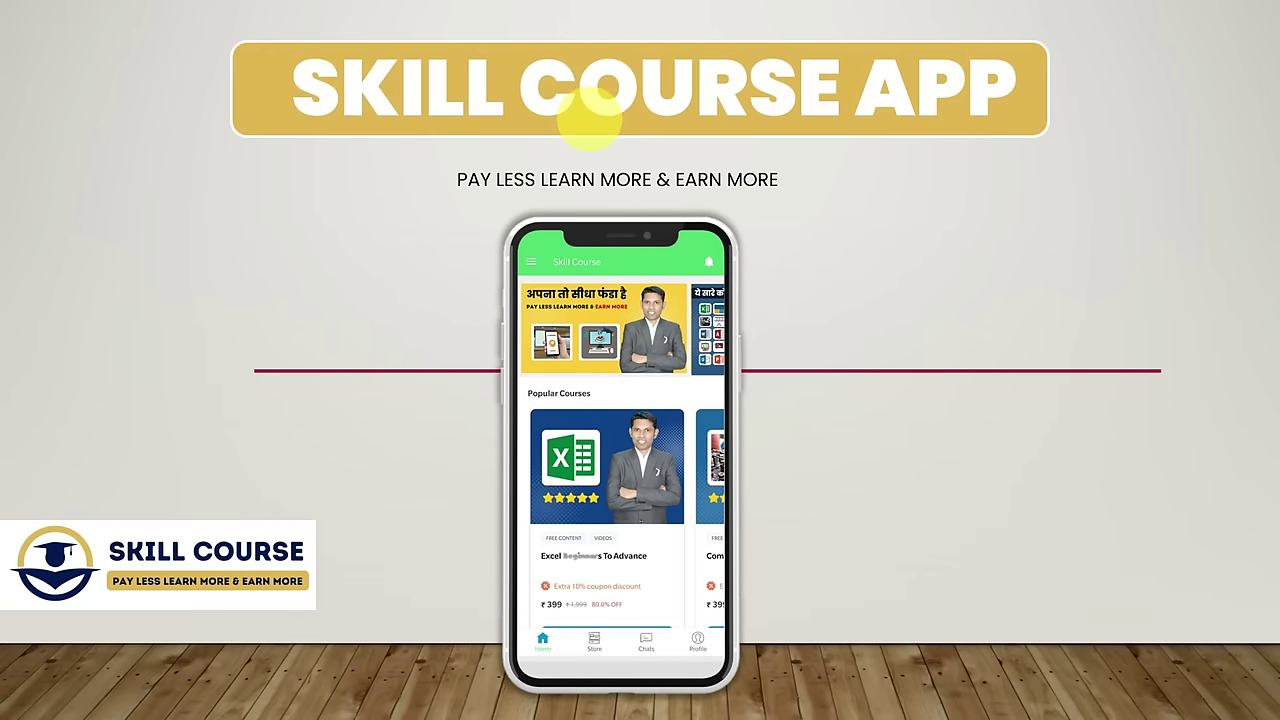
Step: Advance through About, Founder and Features (with exit animations) to Customer Feedback, then end the show
{"action": "left_click", "coordinate": [590, 118]}
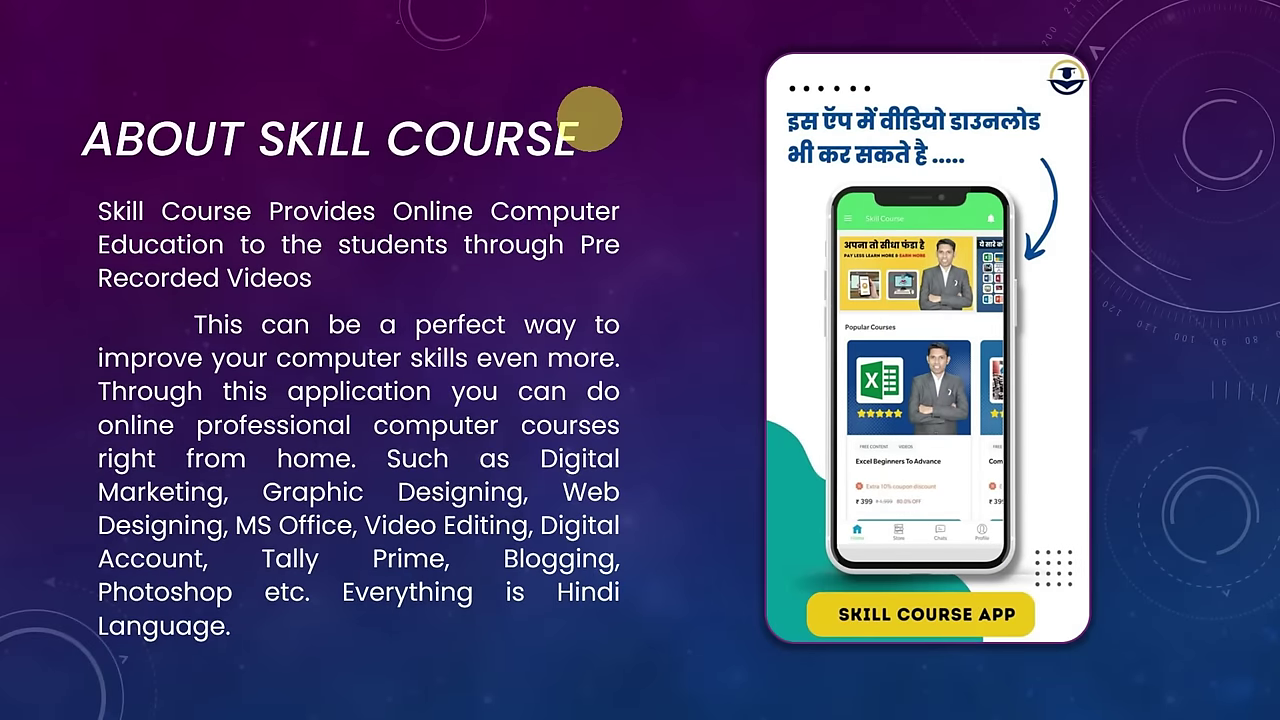
{"action": "left_click", "coordinate": [590, 118]}
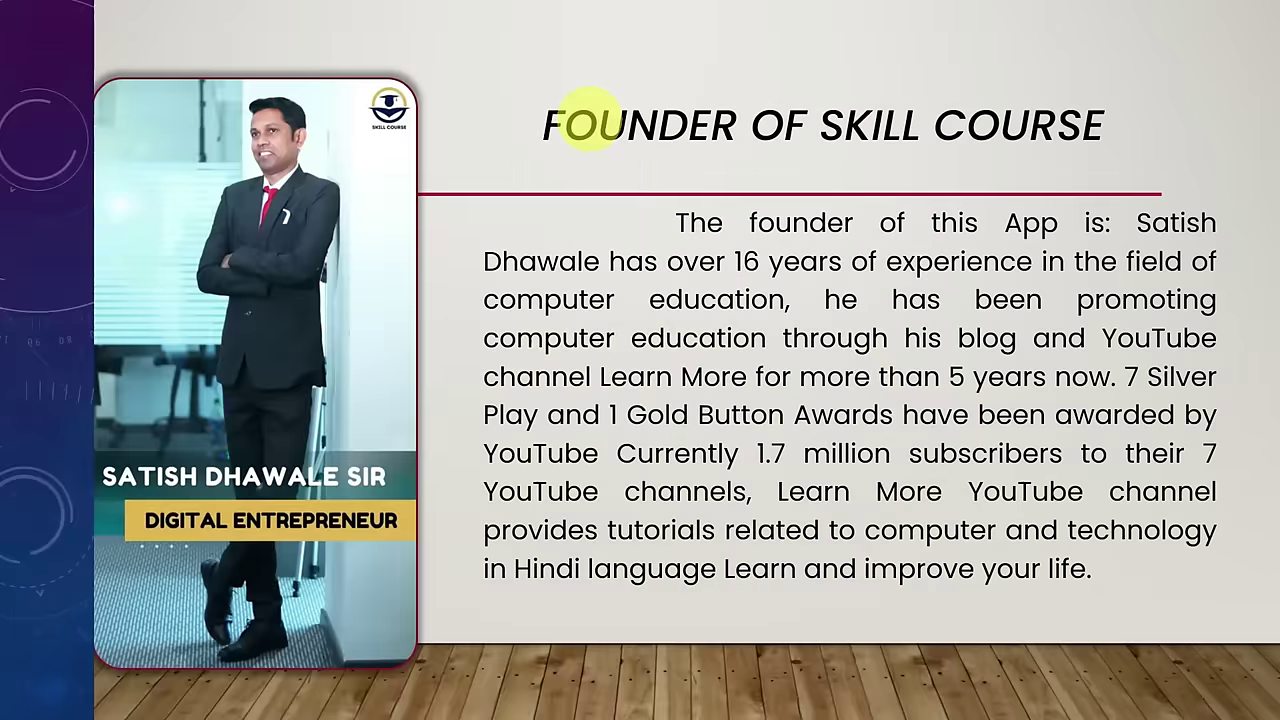
{"action": "left_click", "coordinate": [588, 118]}
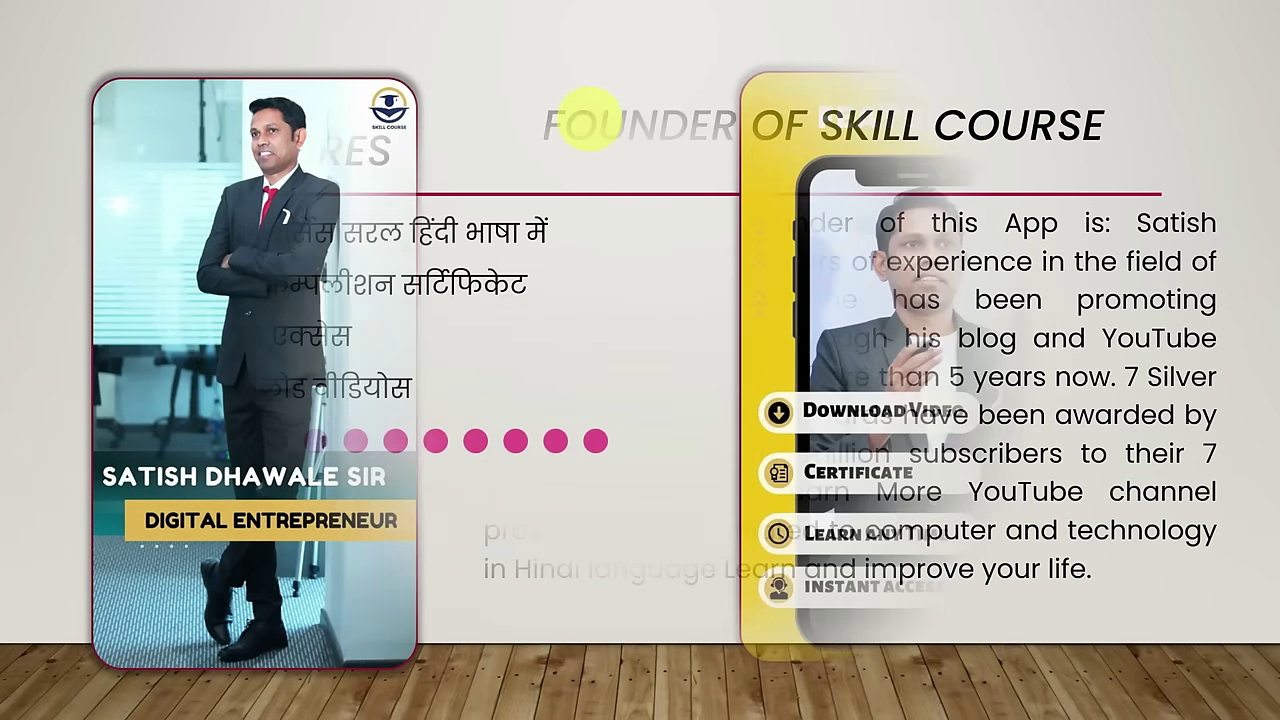
{"action": "left_click", "coordinate": [590, 118]}
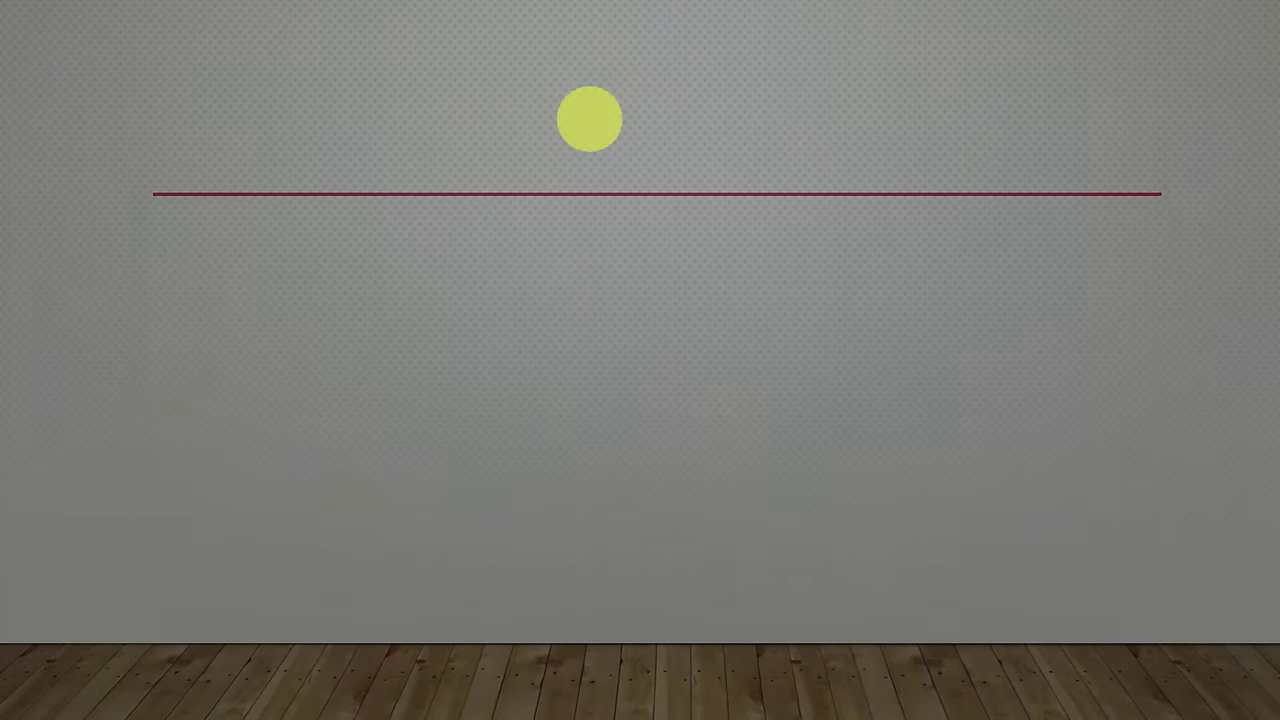
{"action": "left_click", "coordinate": [589, 118]}
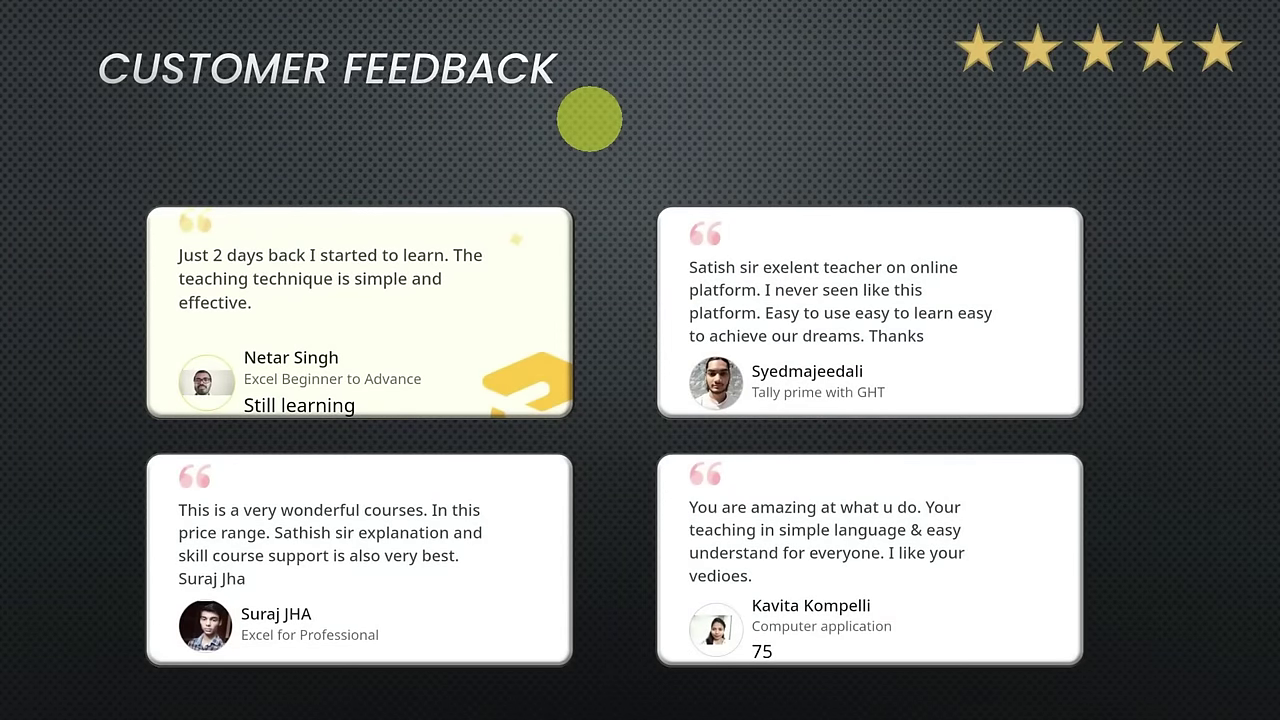
{"action": "key", "text": "Escape"}
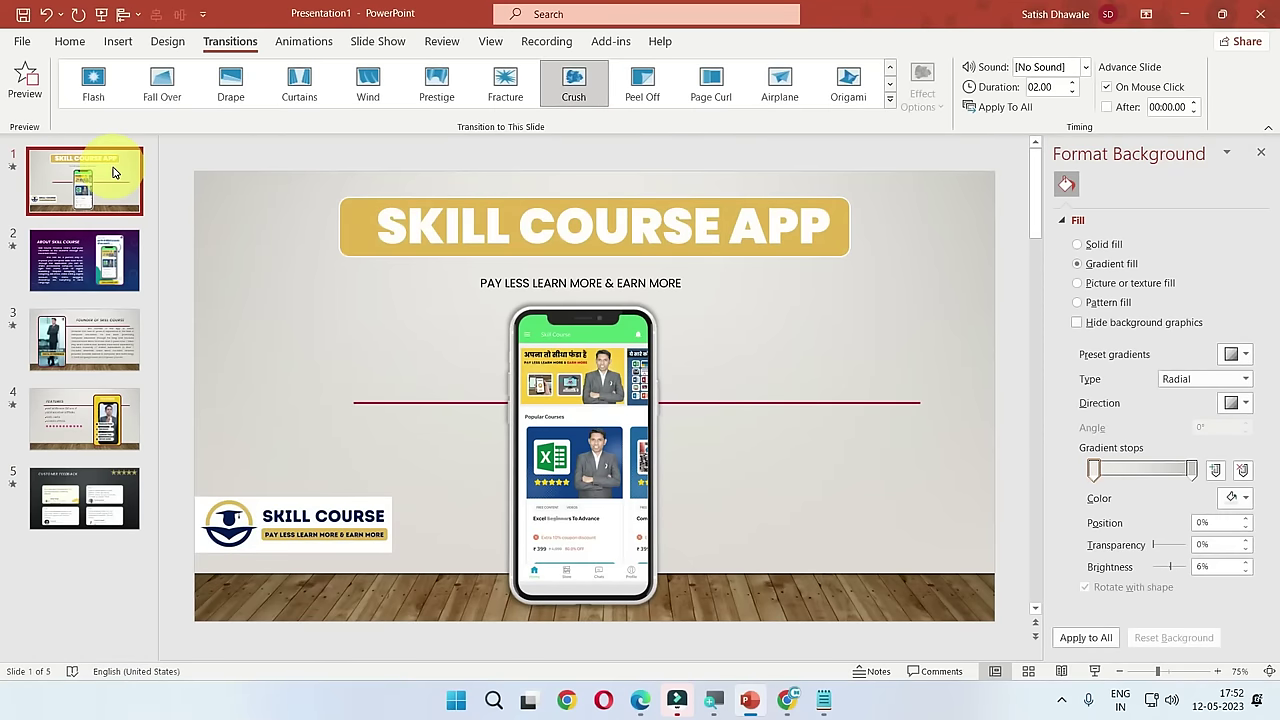
{"action": "key", "text": "F5"}
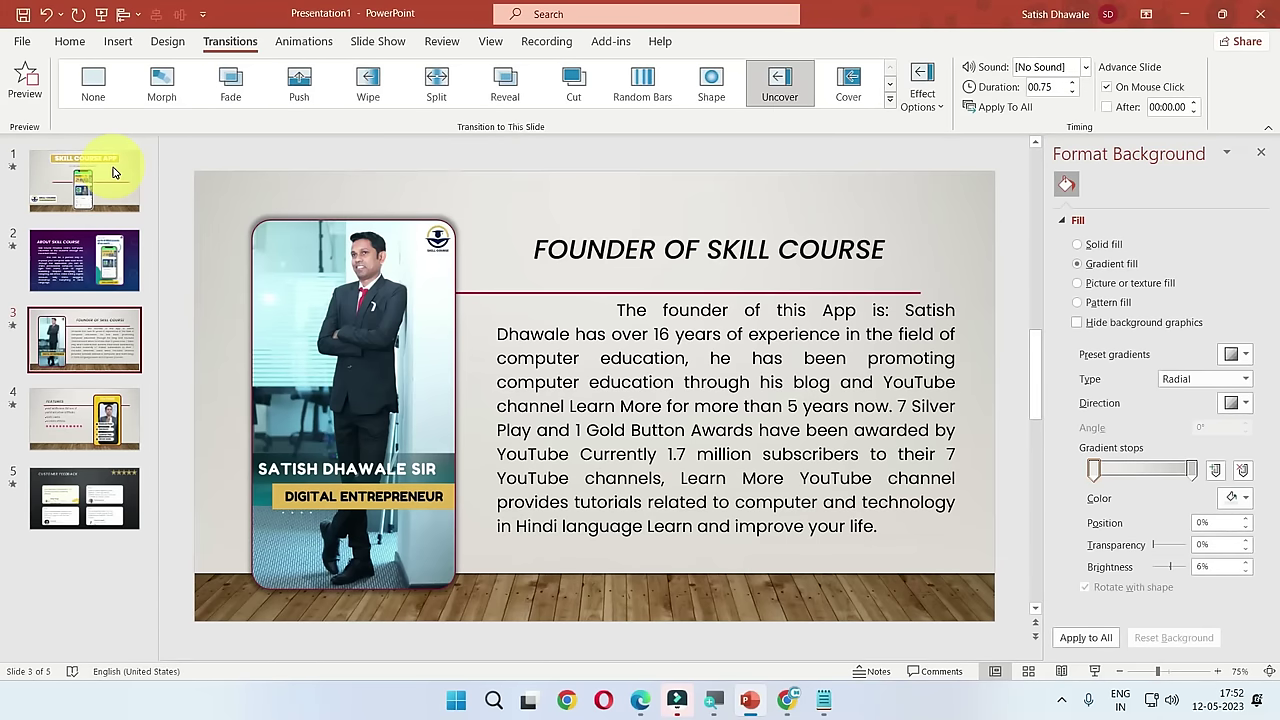
{"action": "left_click", "coordinate": [113, 173]}
{"action": "key", "text": "F5"}
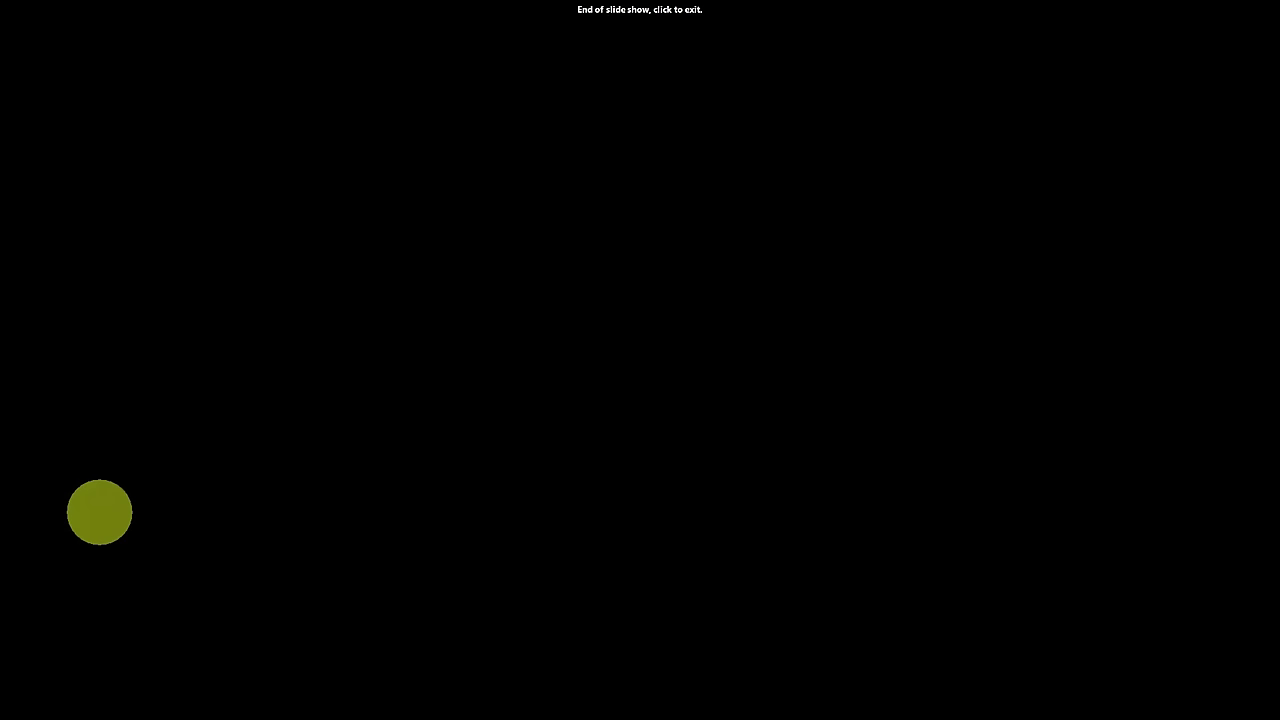
{"action": "left_click", "coordinate": [100, 515]}
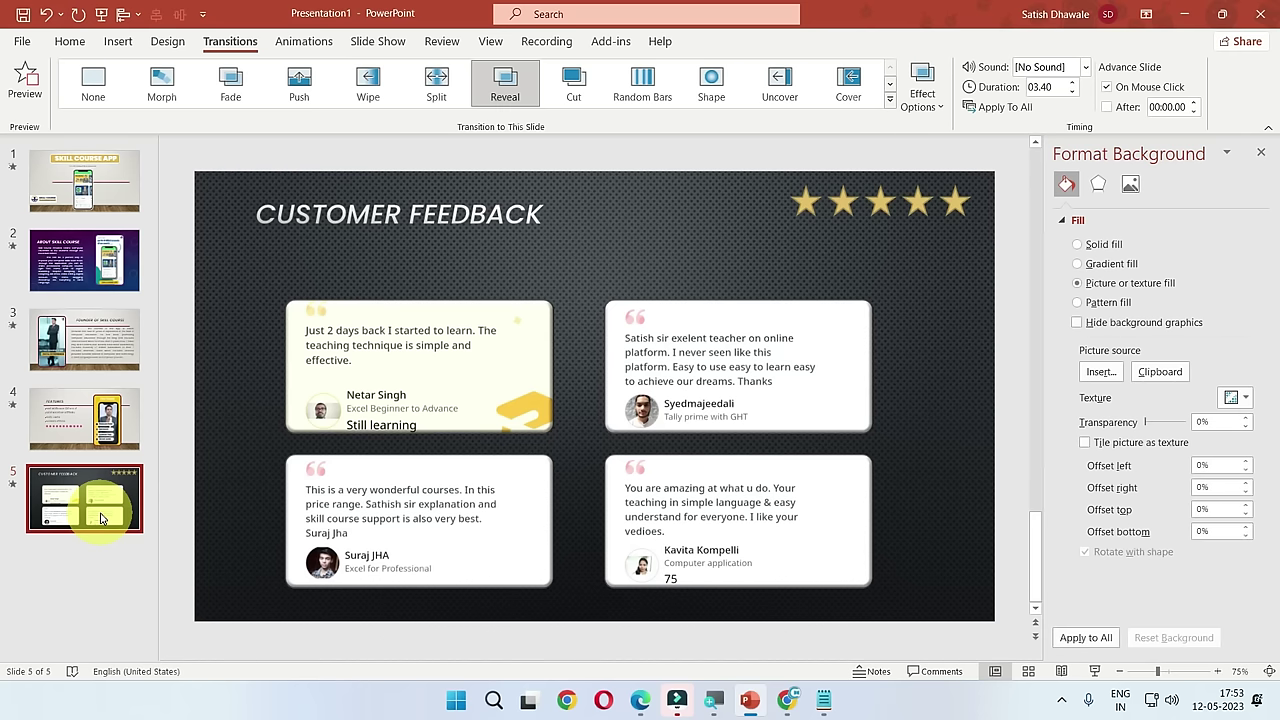
{"action": "left_click", "coordinate": [116, 160]}
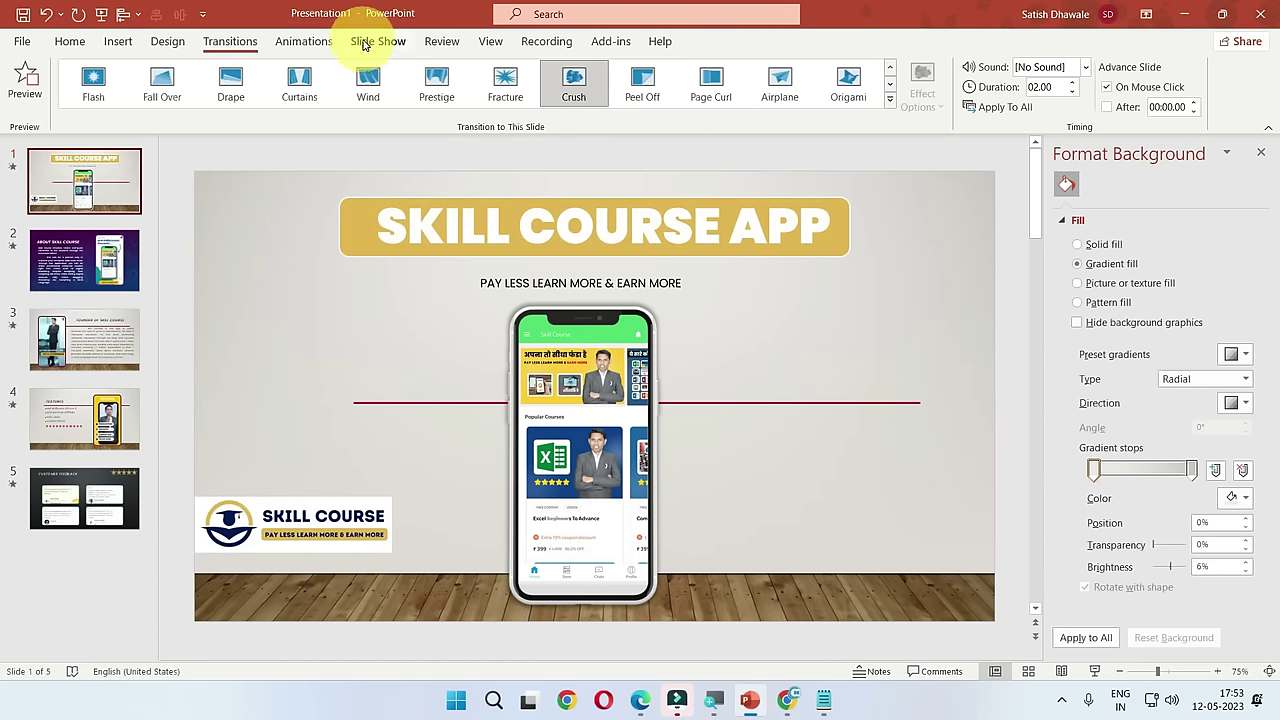
Step: Turn on 'Loop continuously until Esc' in Set Up Slide Show and confirm it
{"action": "left_click", "coordinate": [376, 42]}
{"action": "left_click", "coordinate": [224, 86]}
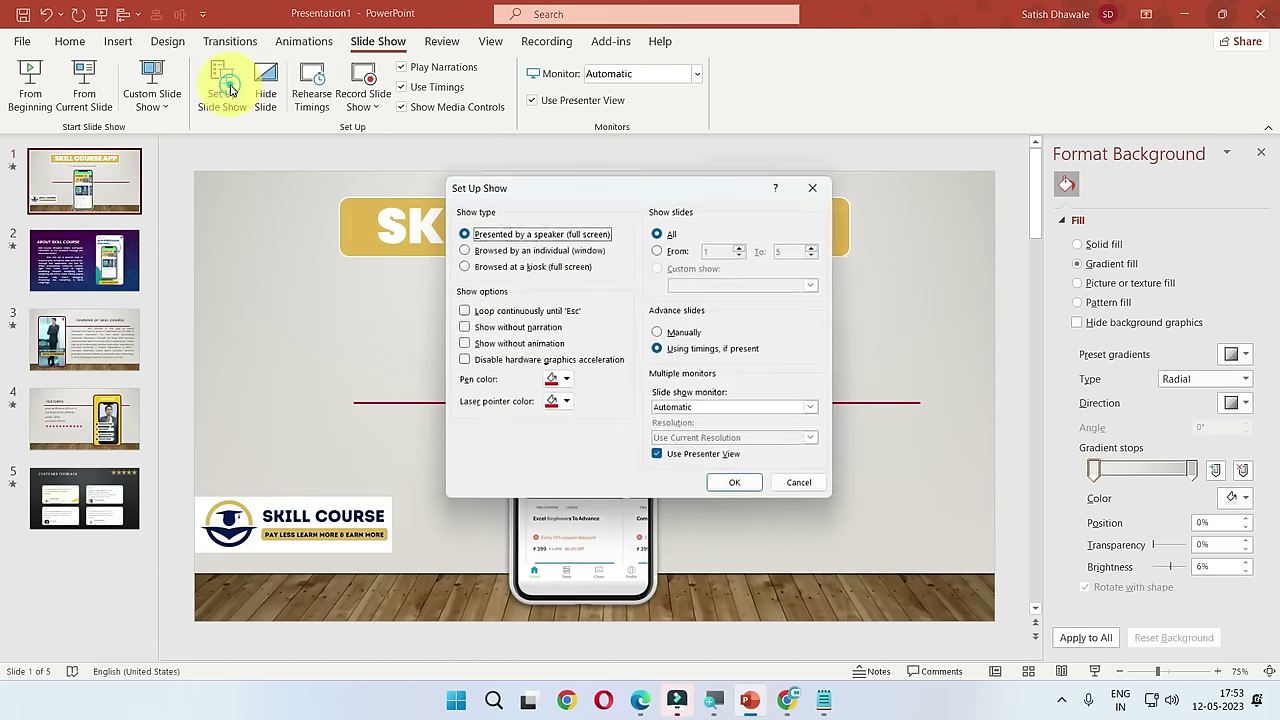
{"action": "left_click", "coordinate": [532, 312]}
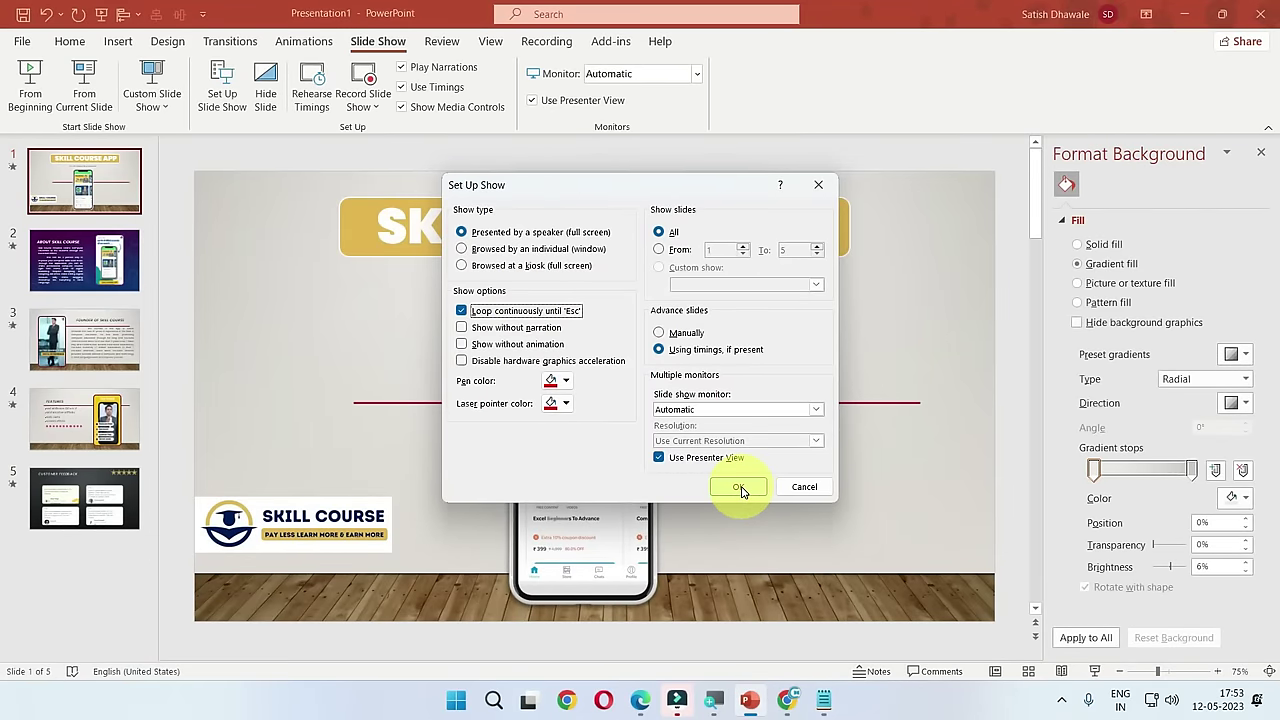
{"action": "left_click", "coordinate": [739, 488]}
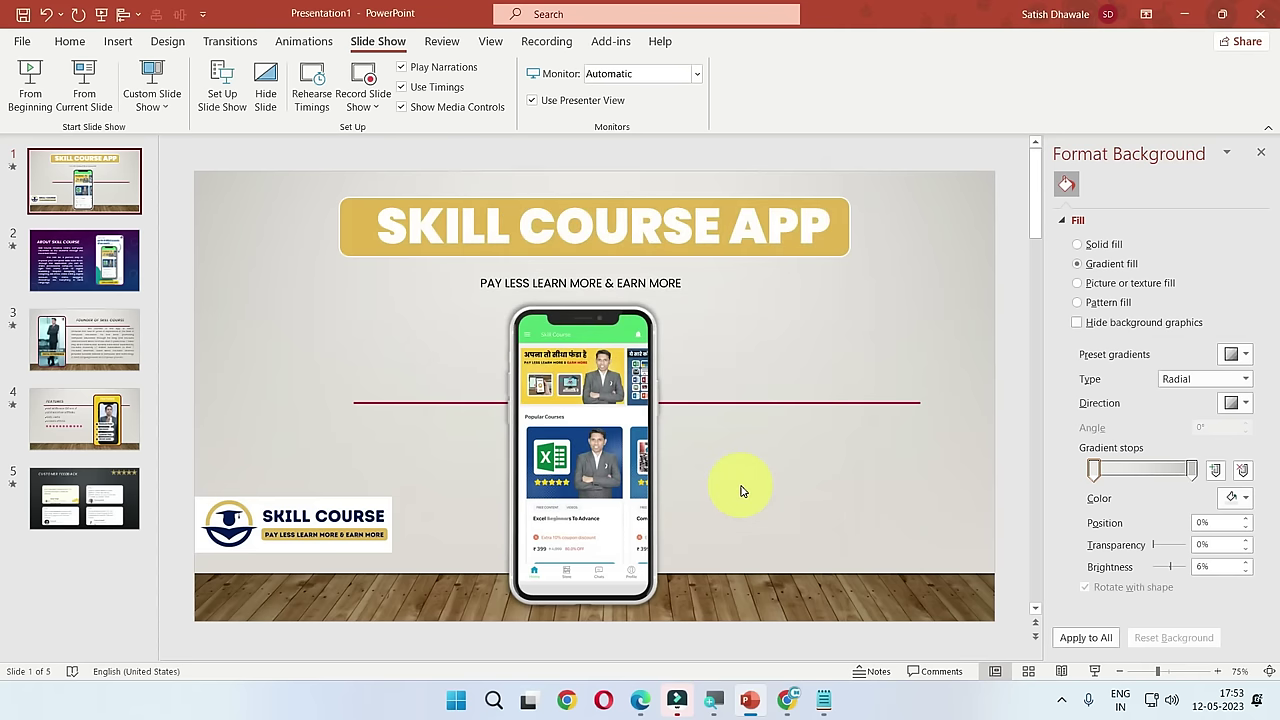
{"action": "left_click", "coordinate": [222, 88]}
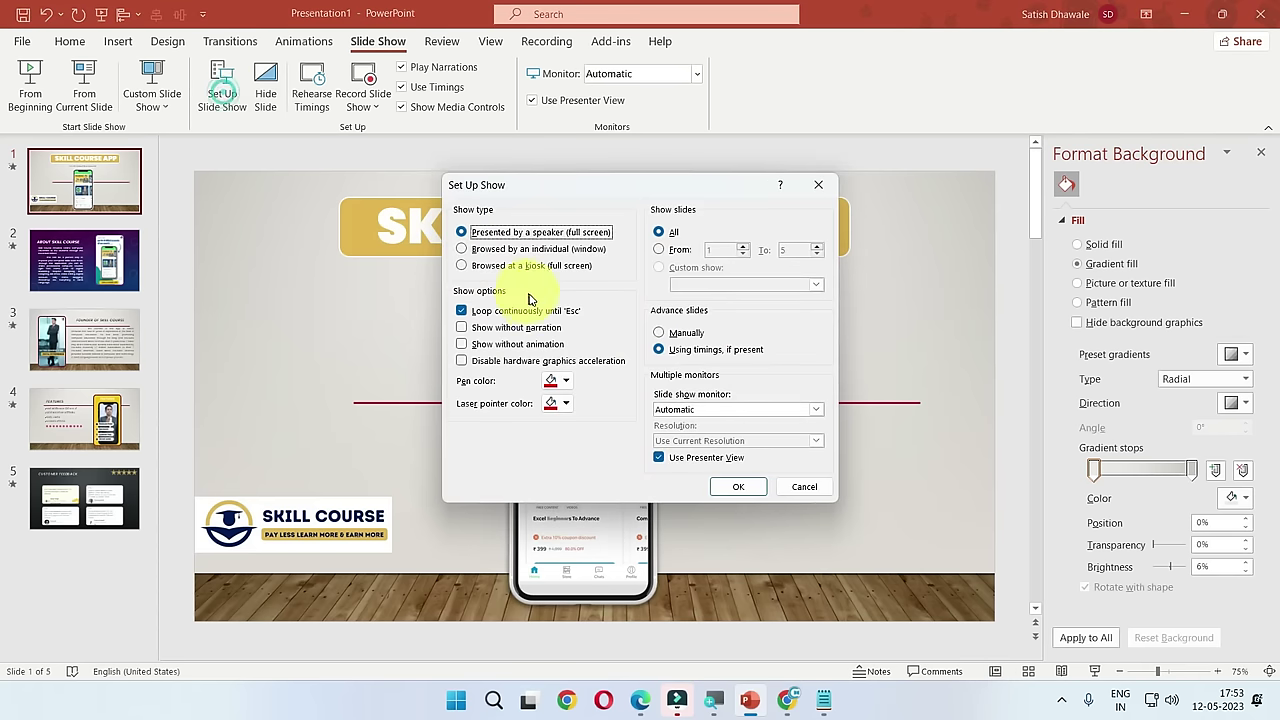
{"action": "left_click", "coordinate": [739, 488]}
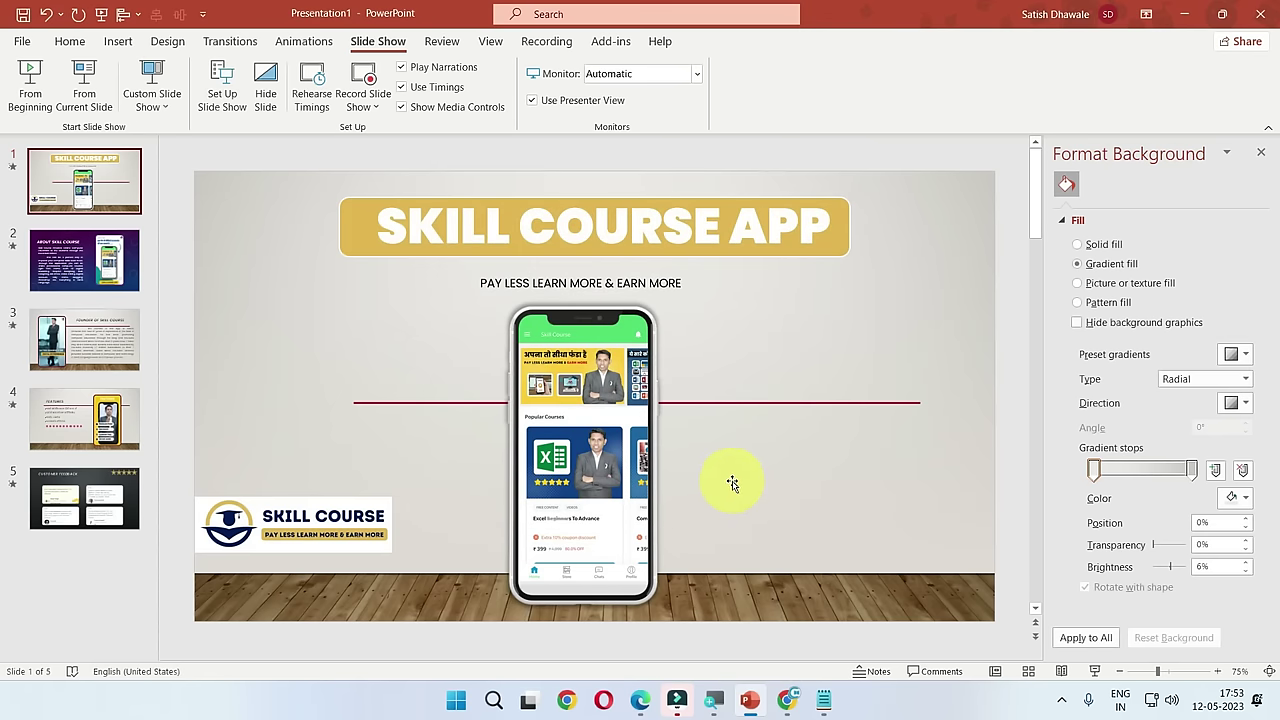
Step: Make slide 1 advance automatically after 00:04.00 instead of on mouse click
{"action": "left_click", "coordinate": [226, 41]}
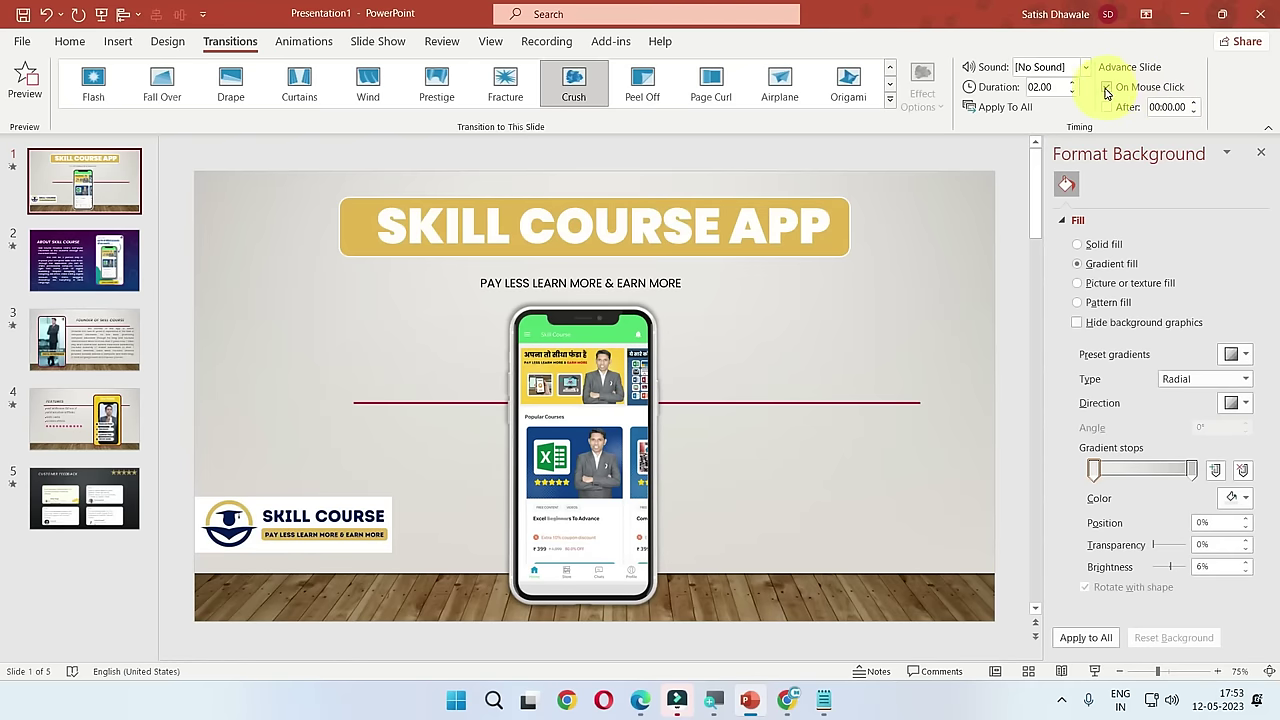
{"action": "left_click", "coordinate": [1106, 87]}
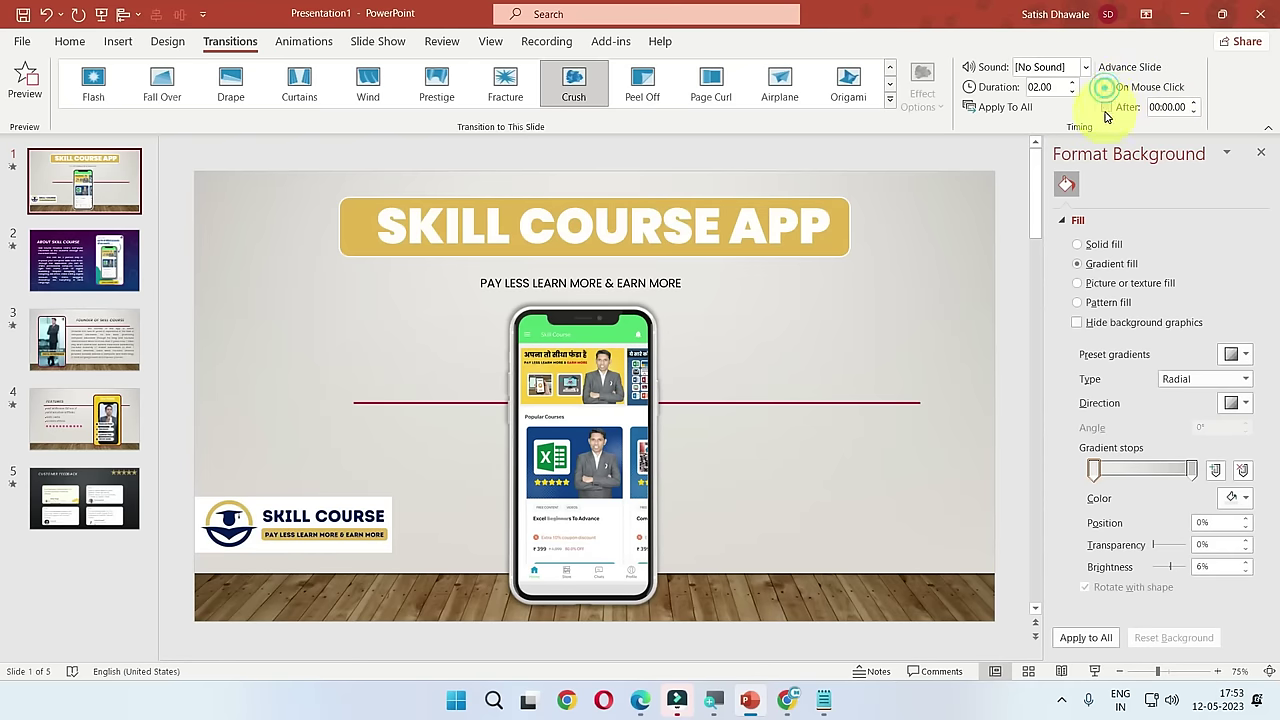
{"action": "left_click", "coordinate": [1106, 107]}
{"action": "left_click", "coordinate": [1191, 111]}
{"action": "type", "text": "4"}
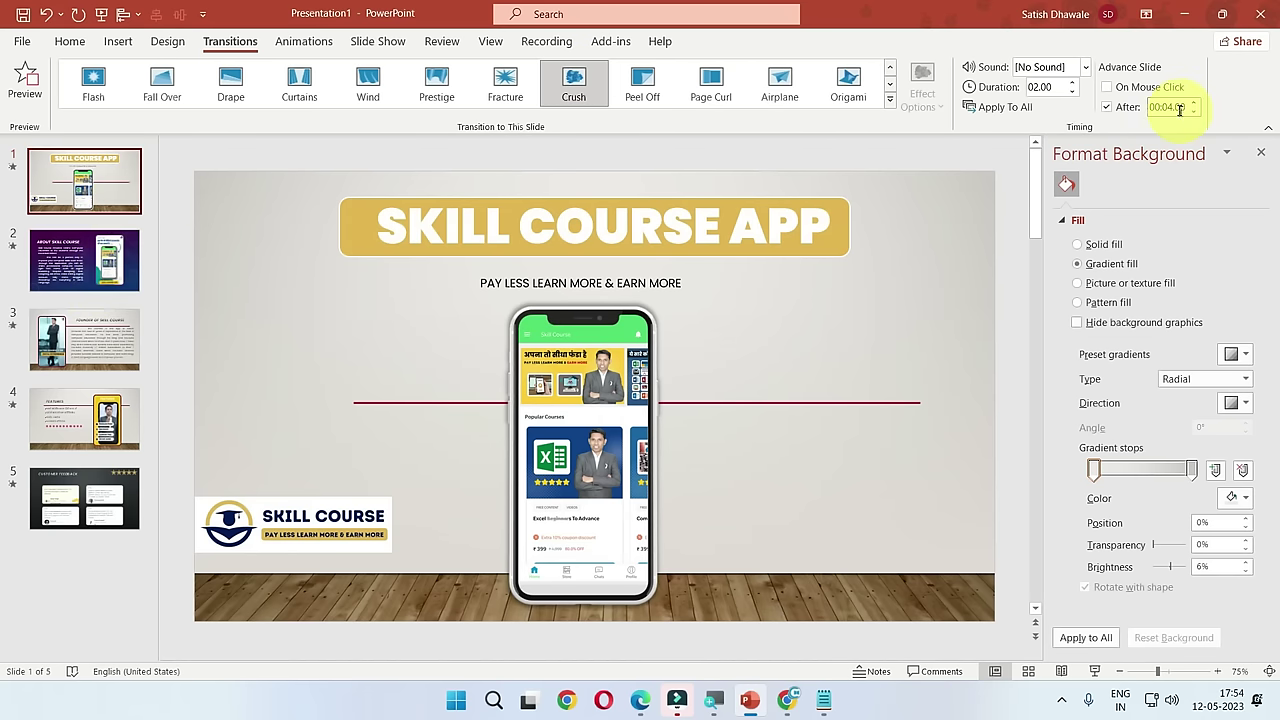
{"action": "left_click", "coordinate": [1004, 112]}
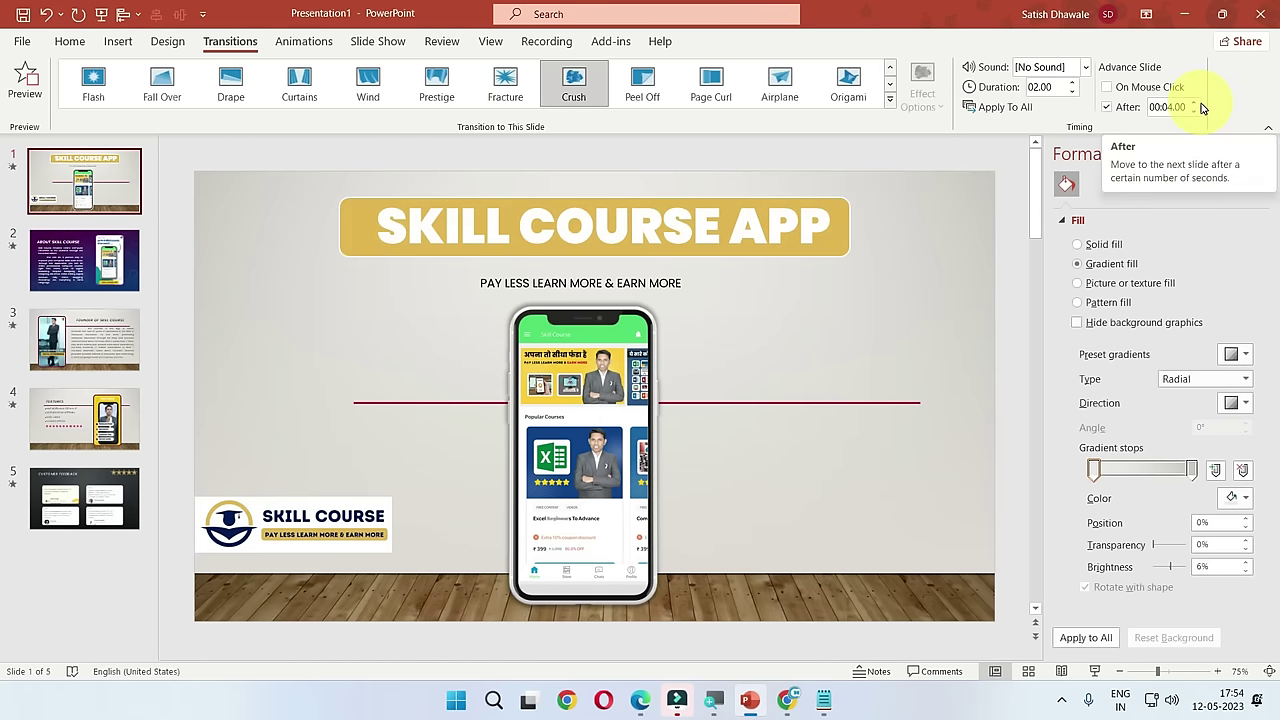
Step: Turn on automatic advance for slide 2 and for slide 3 at 3 seconds
{"action": "left_click", "coordinate": [95, 250]}
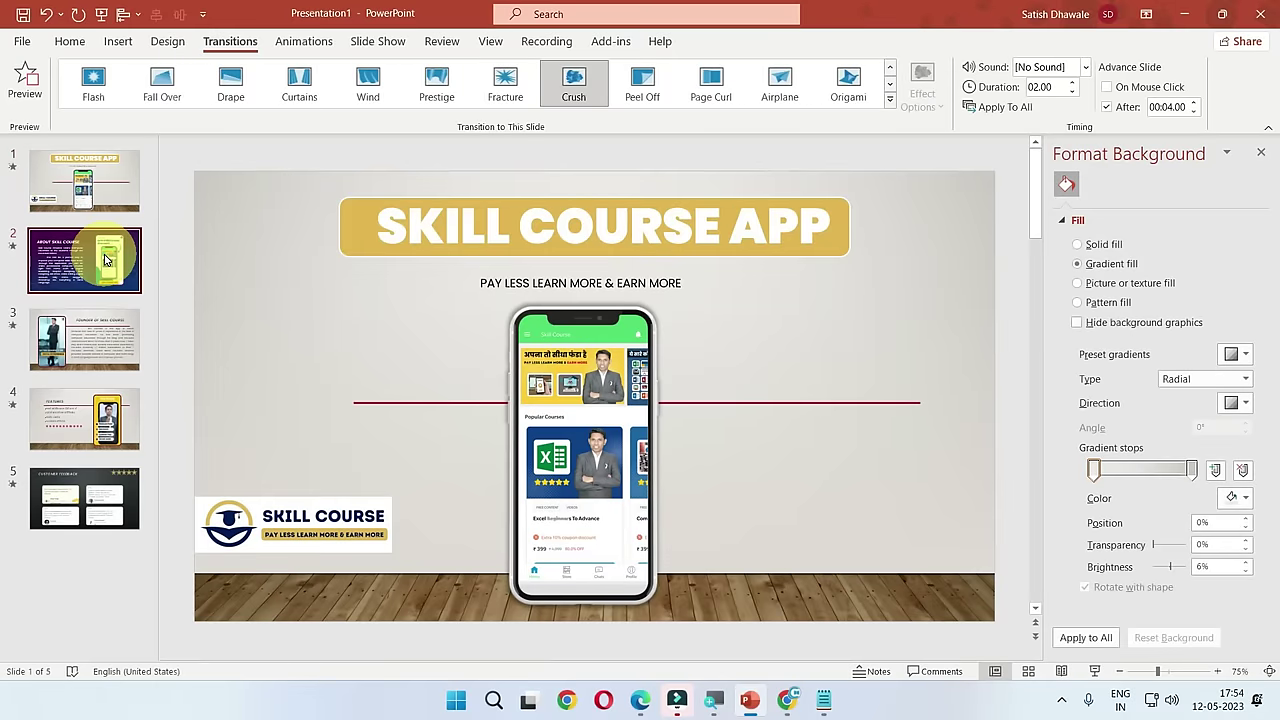
{"action": "left_click", "coordinate": [1106, 107]}
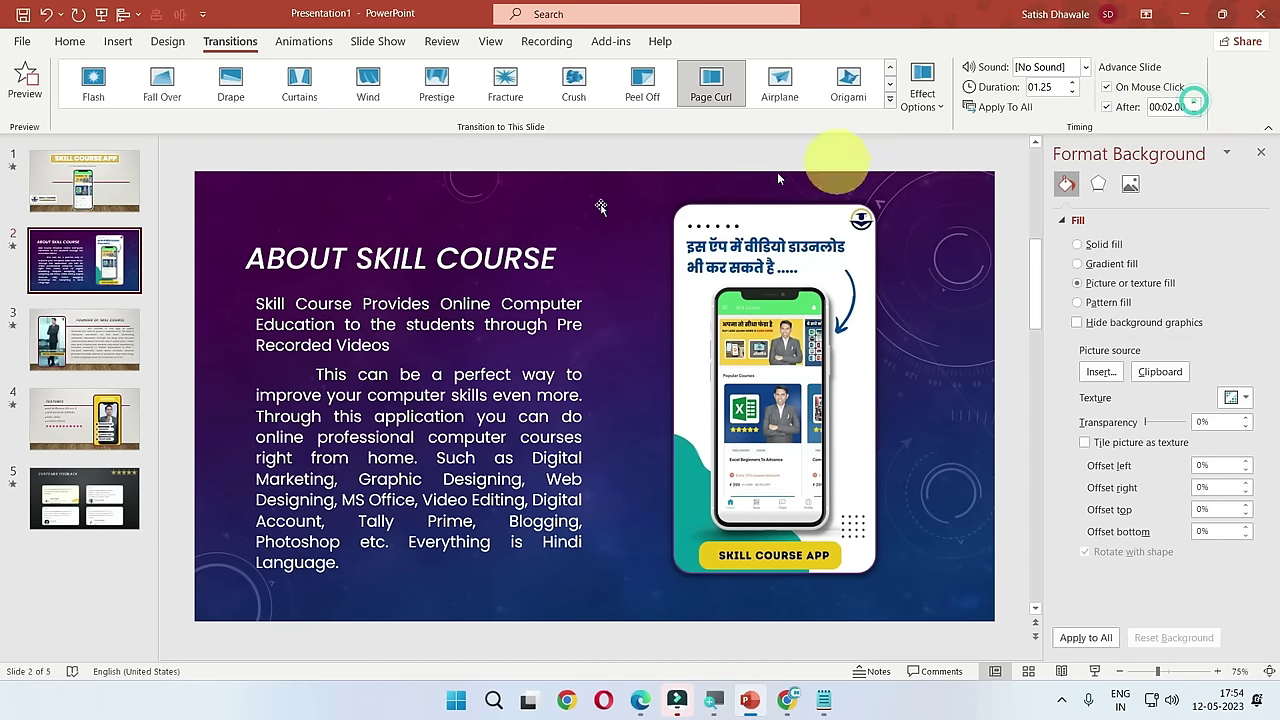
{"action": "left_click", "coordinate": [112, 338]}
{"action": "left_click", "coordinate": [1106, 107]}
{"action": "left_click", "coordinate": [1194, 102]}
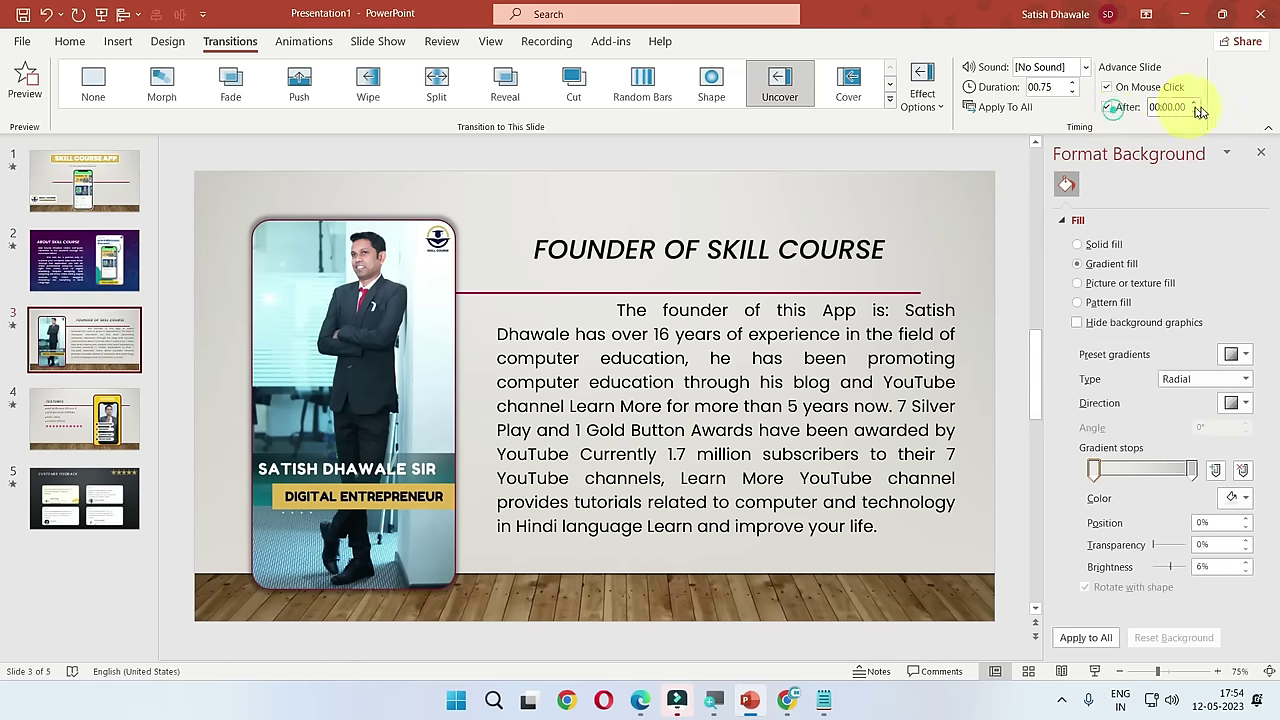
{"action": "left_click", "coordinate": [1194, 102]}
{"action": "left_click", "coordinate": [1194, 102]}
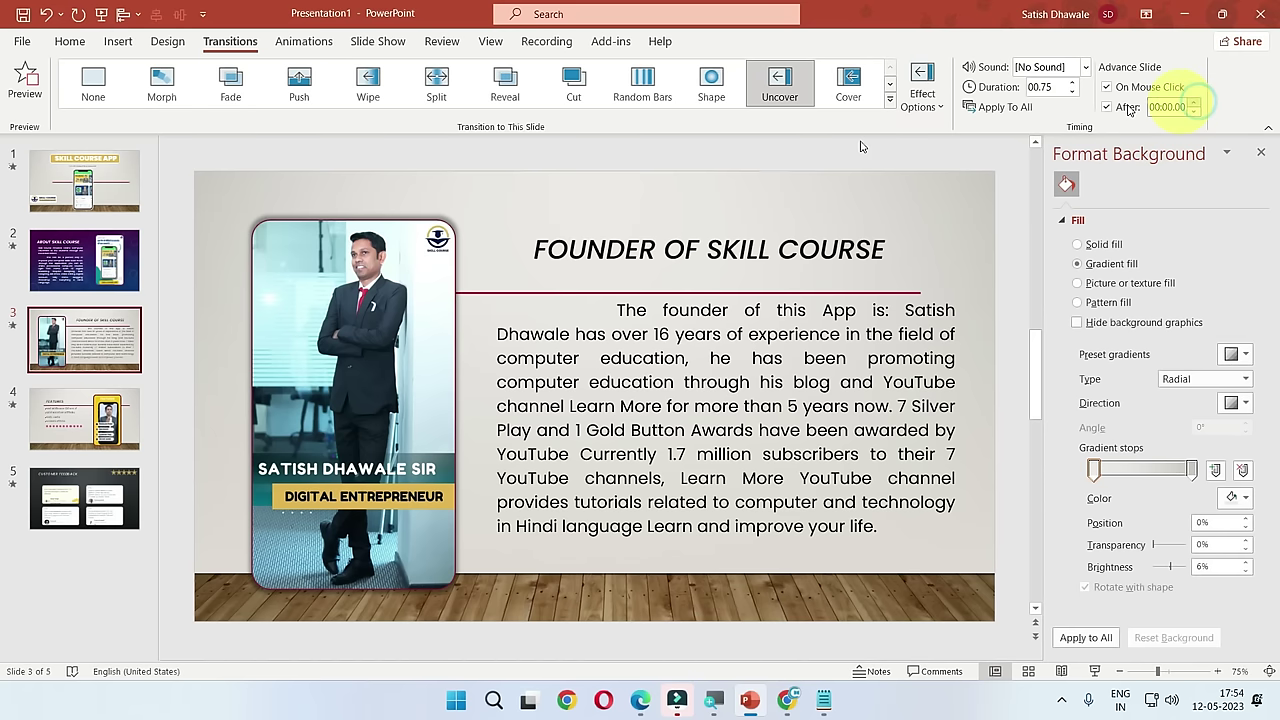
Step: Set slide 4 to auto-advance after 00:02.00 and slide 5 after 00:05.00, then return to slide 1
{"action": "left_click", "coordinate": [105, 405]}
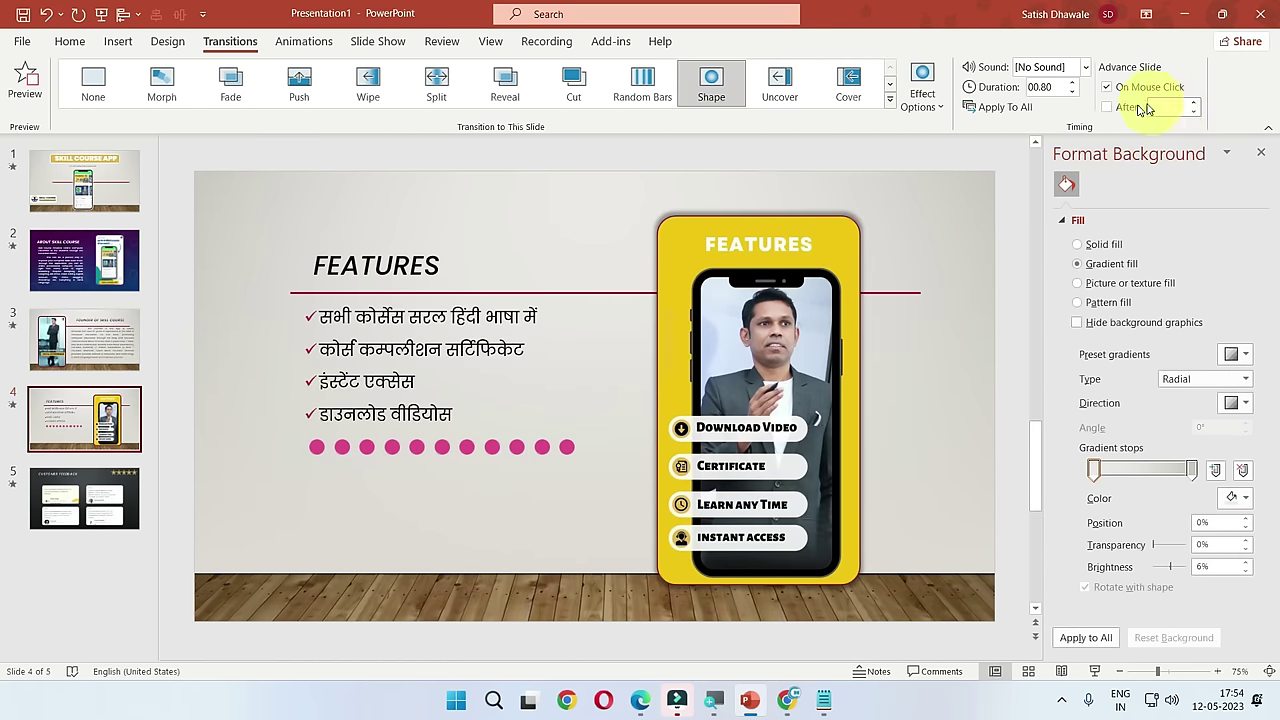
{"action": "left_click", "coordinate": [1106, 107]}
{"action": "left_click", "coordinate": [1193, 102]}
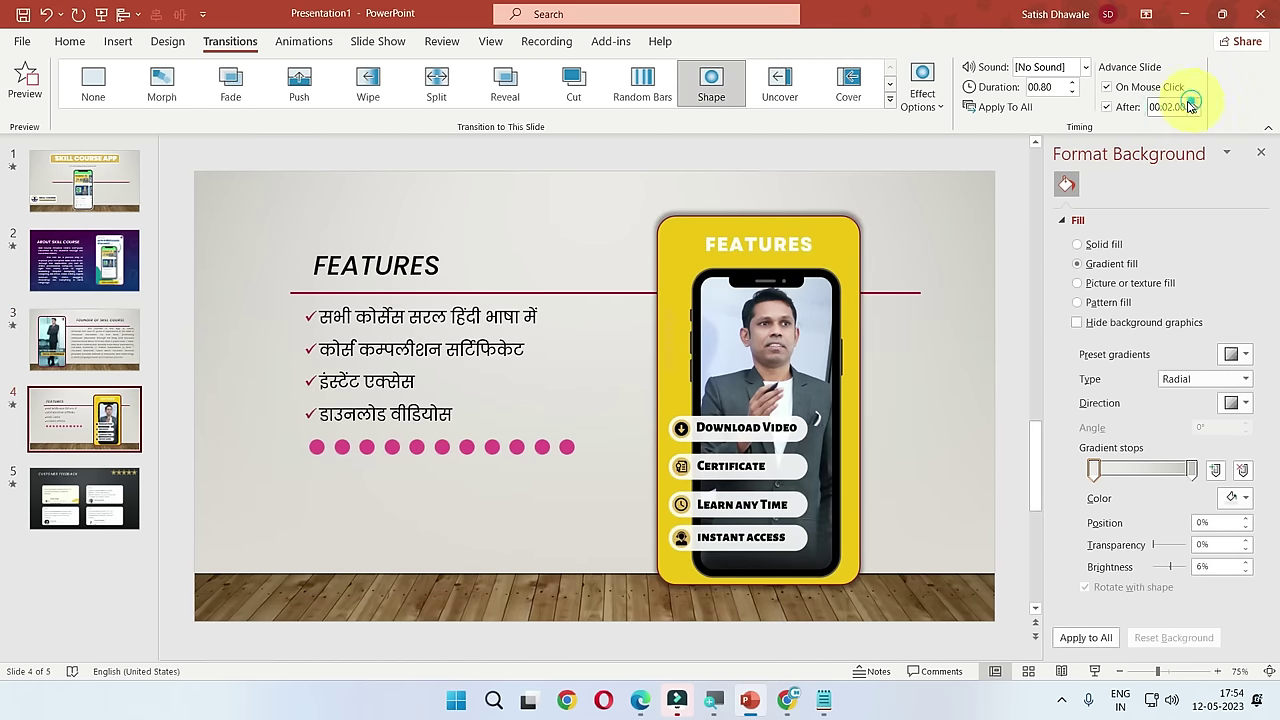
{"action": "left_click", "coordinate": [32, 470]}
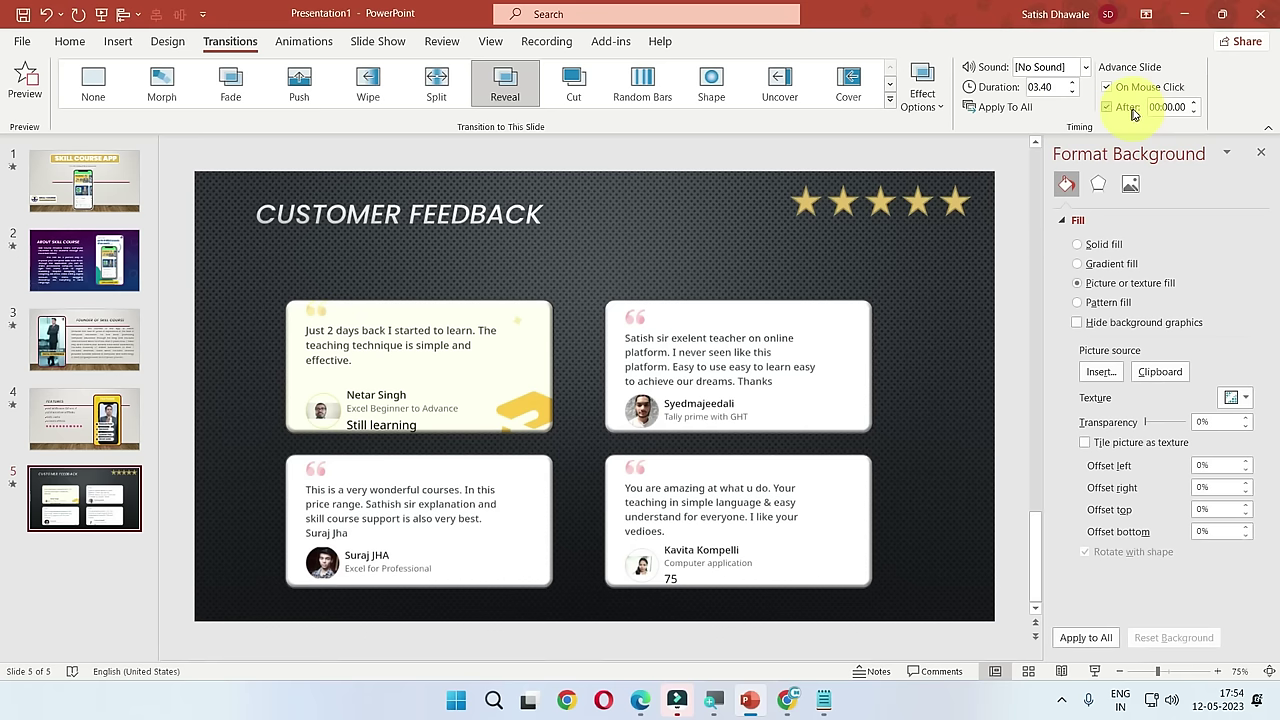
{"action": "left_click", "coordinate": [1106, 107]}
{"action": "left_click", "coordinate": [1193, 102]}
{"action": "left_click", "coordinate": [1194, 102]}
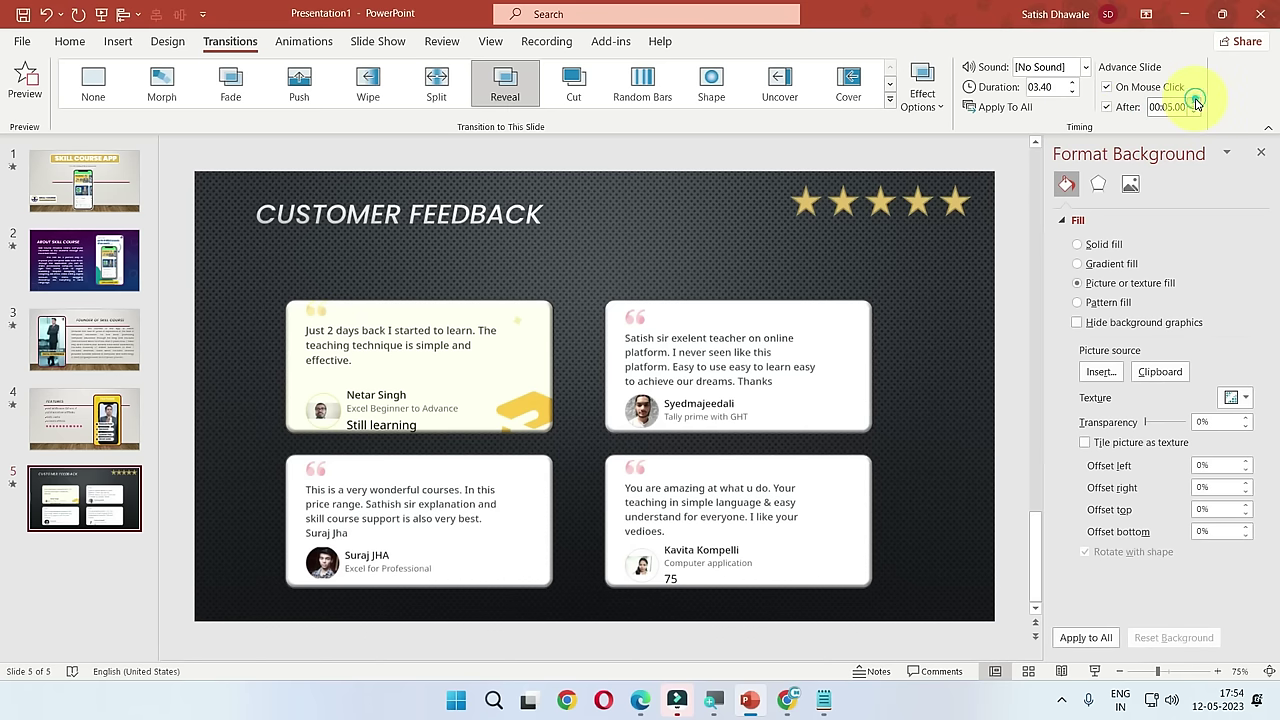
{"action": "left_click", "coordinate": [1194, 102]}
{"action": "left_click", "coordinate": [85, 428]}
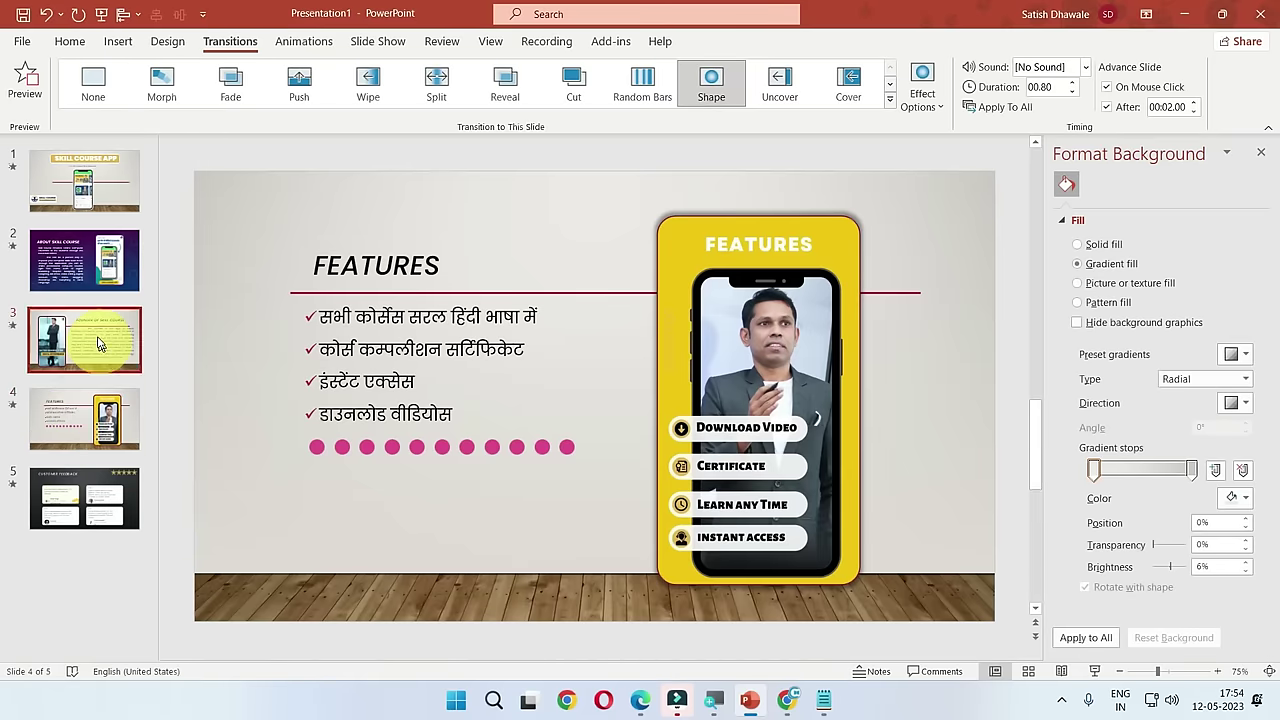
{"action": "left_click", "coordinate": [85, 340]}
{"action": "left_click", "coordinate": [85, 180]}
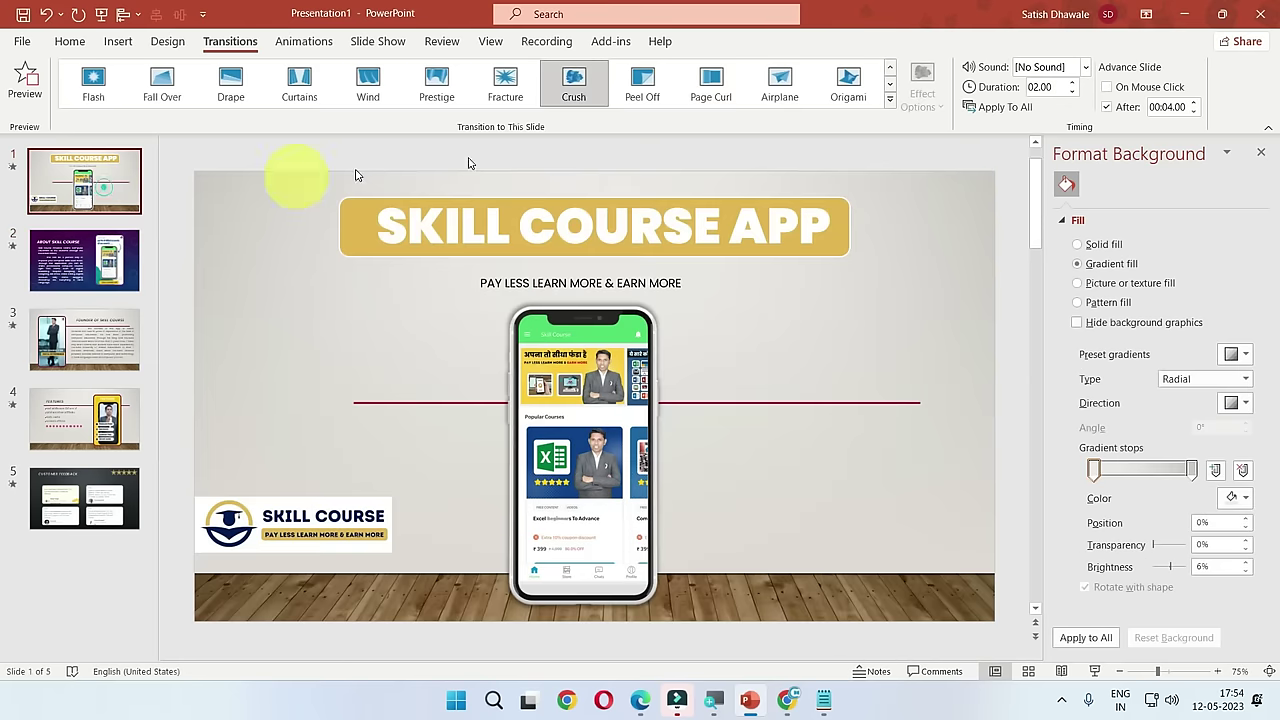
{"action": "left_click", "coordinate": [1012, 110]}
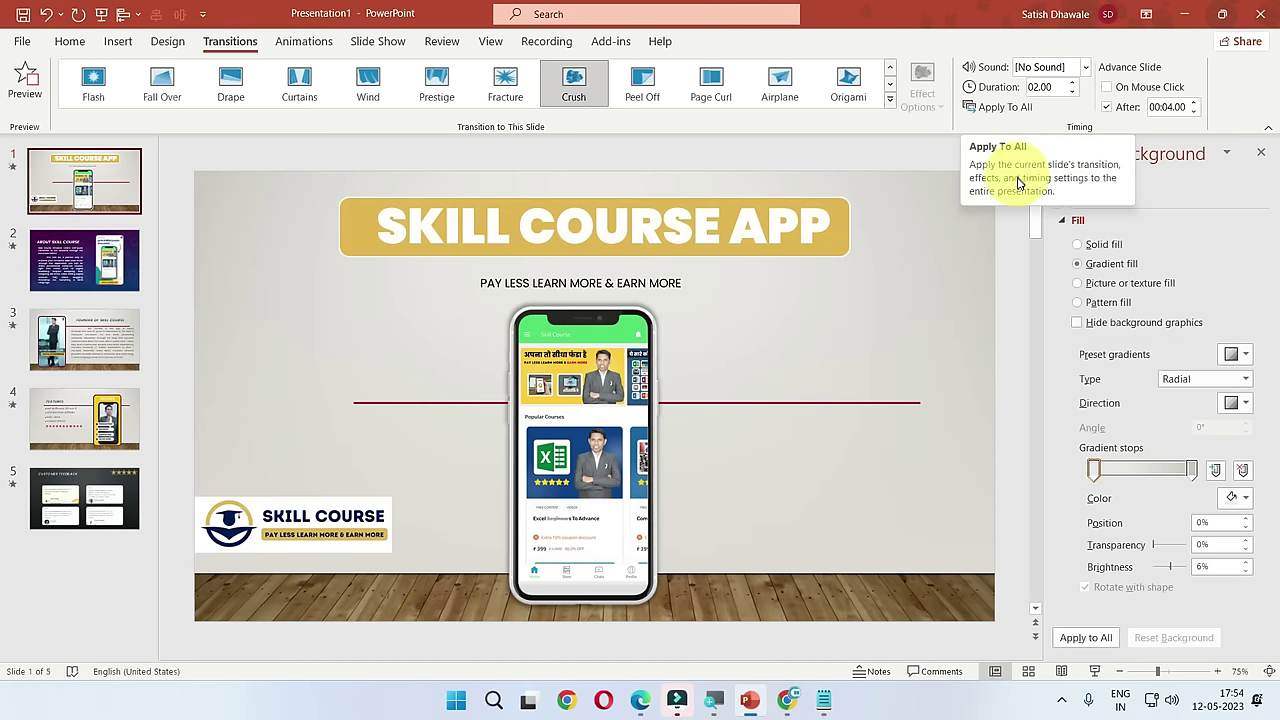
Step: Keep slide 1's transition sound at [No Sound] and start the slideshow from the title slide
{"action": "left_click", "coordinate": [1083, 64]}
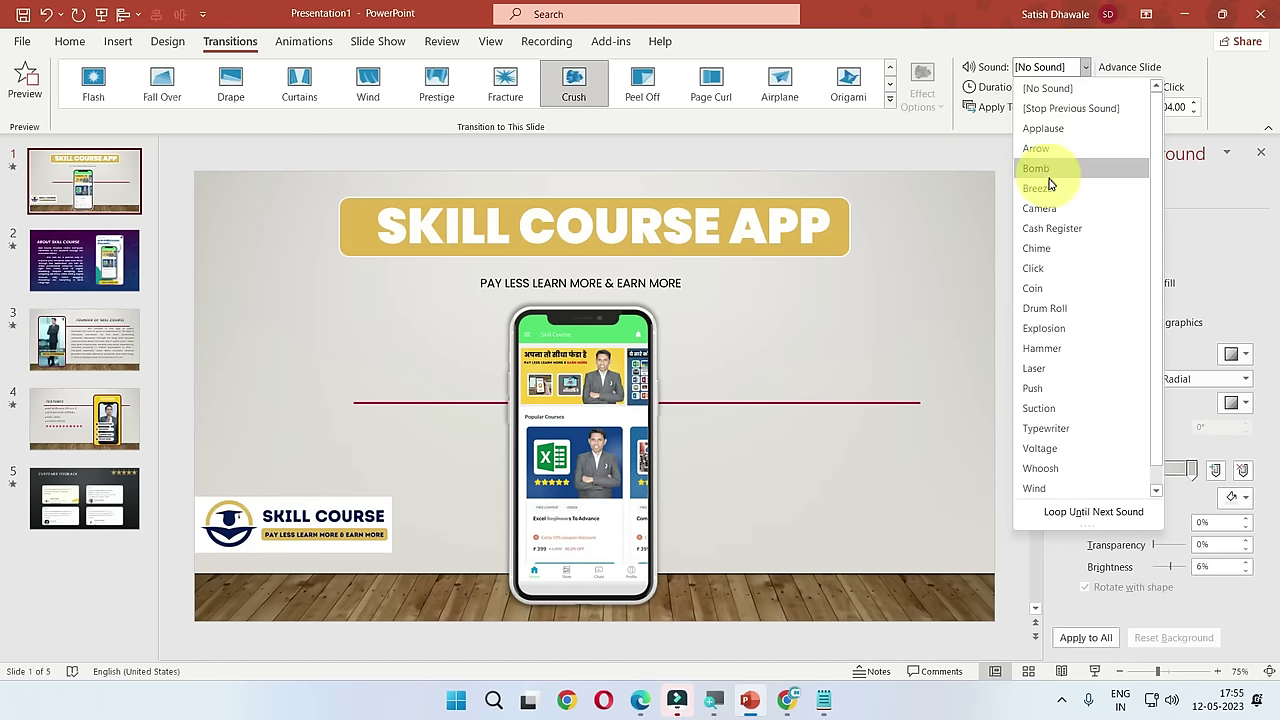
{"action": "left_click", "coordinate": [1100, 87]}
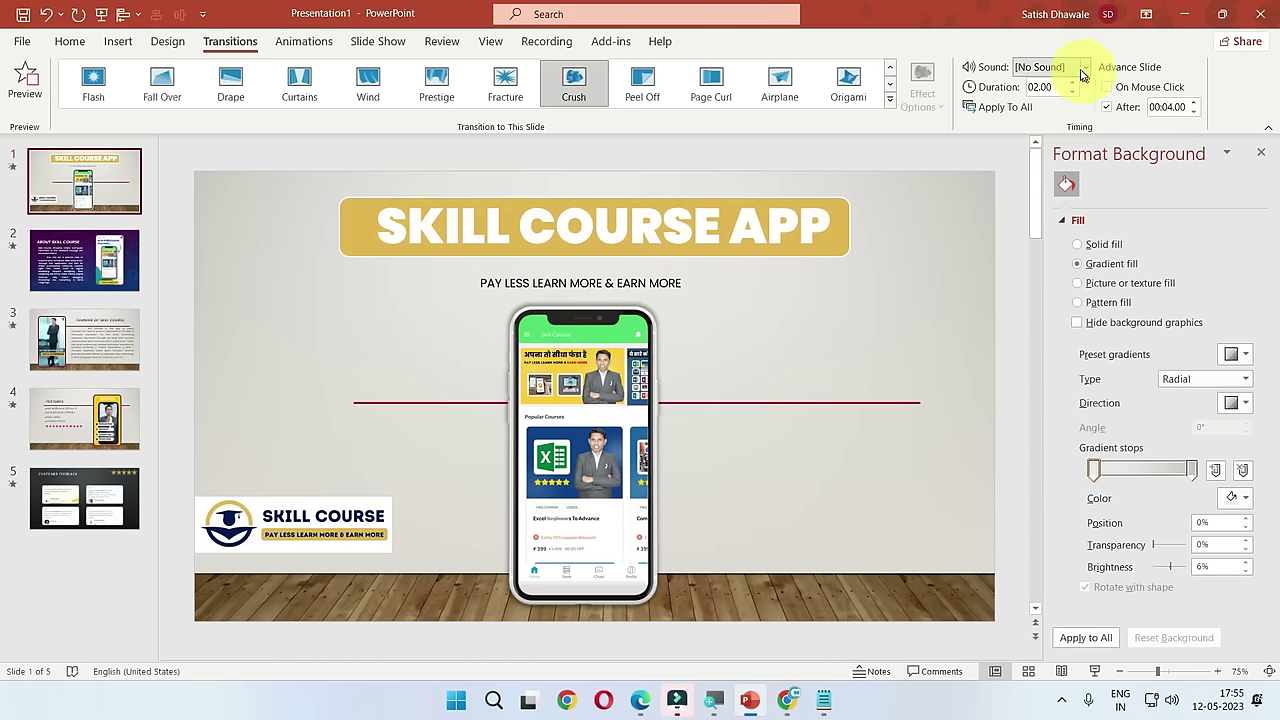
{"action": "left_click", "coordinate": [1085, 67]}
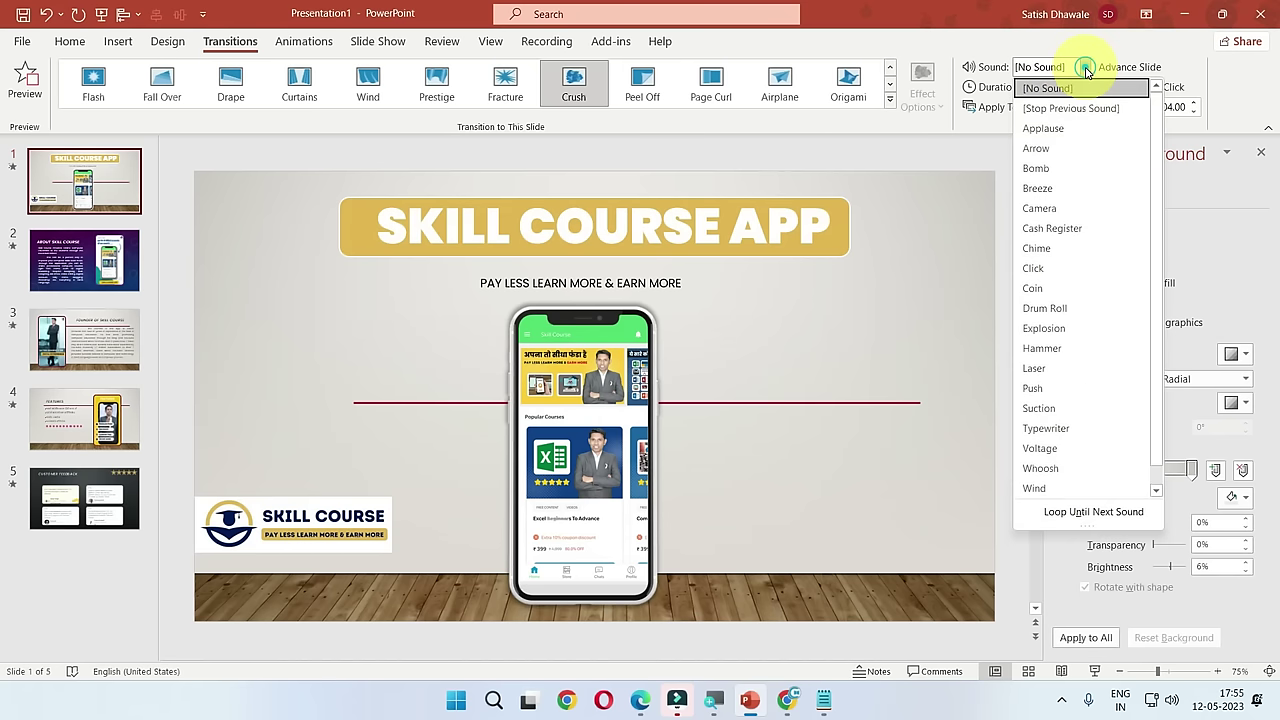
{"action": "left_click", "coordinate": [980, 135]}
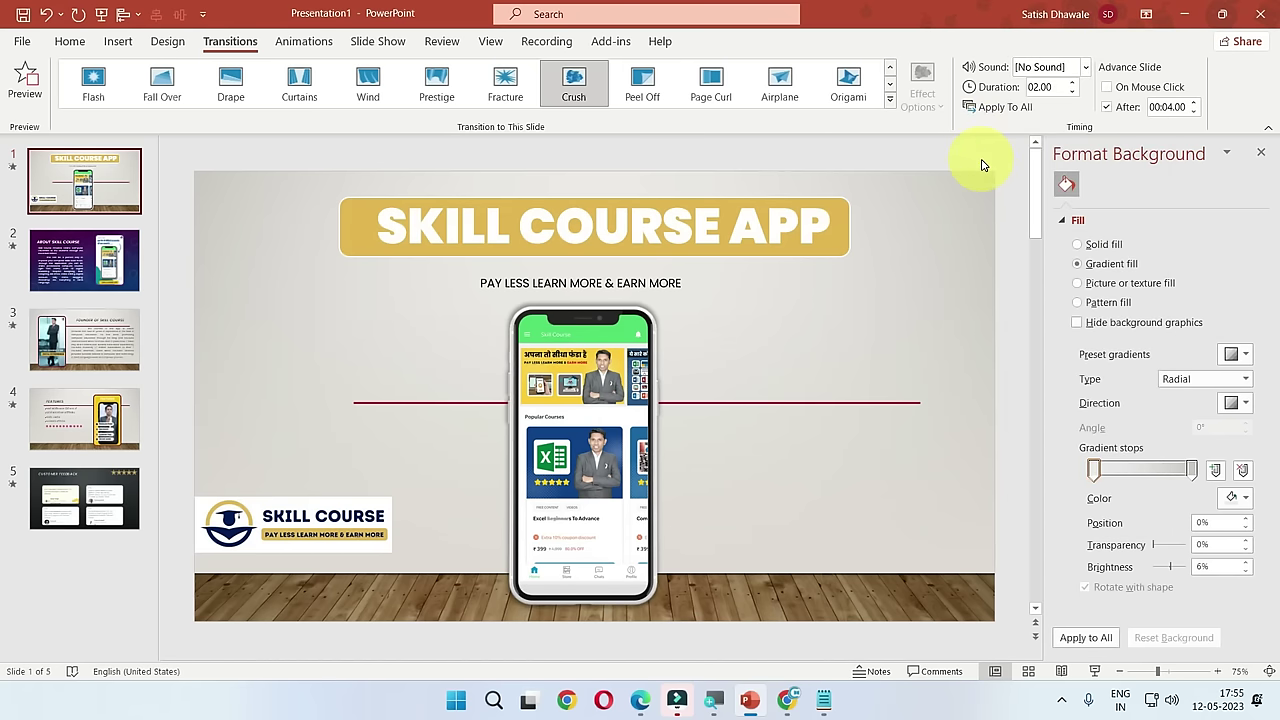
{"action": "key", "text": "F5"}
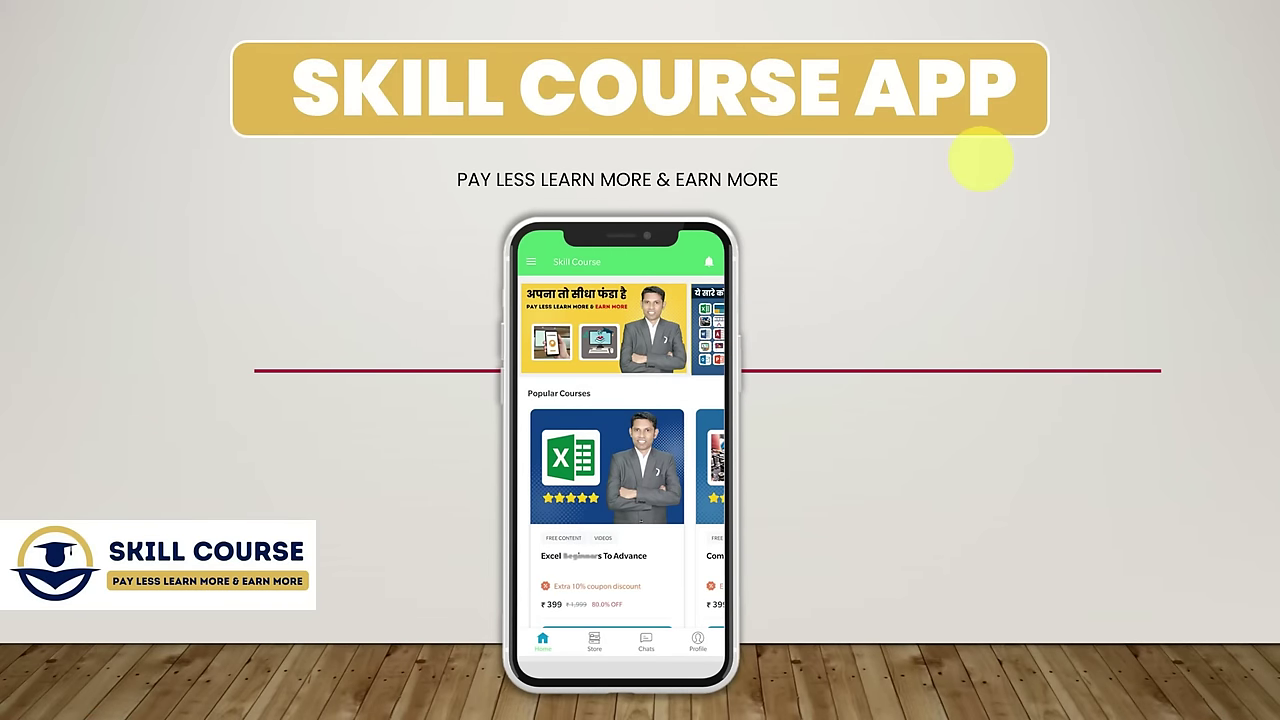
Step: Advance through all five slides, loop back past the title slide to Features, then end the show
{"action": "left_click", "coordinate": [981, 158]}
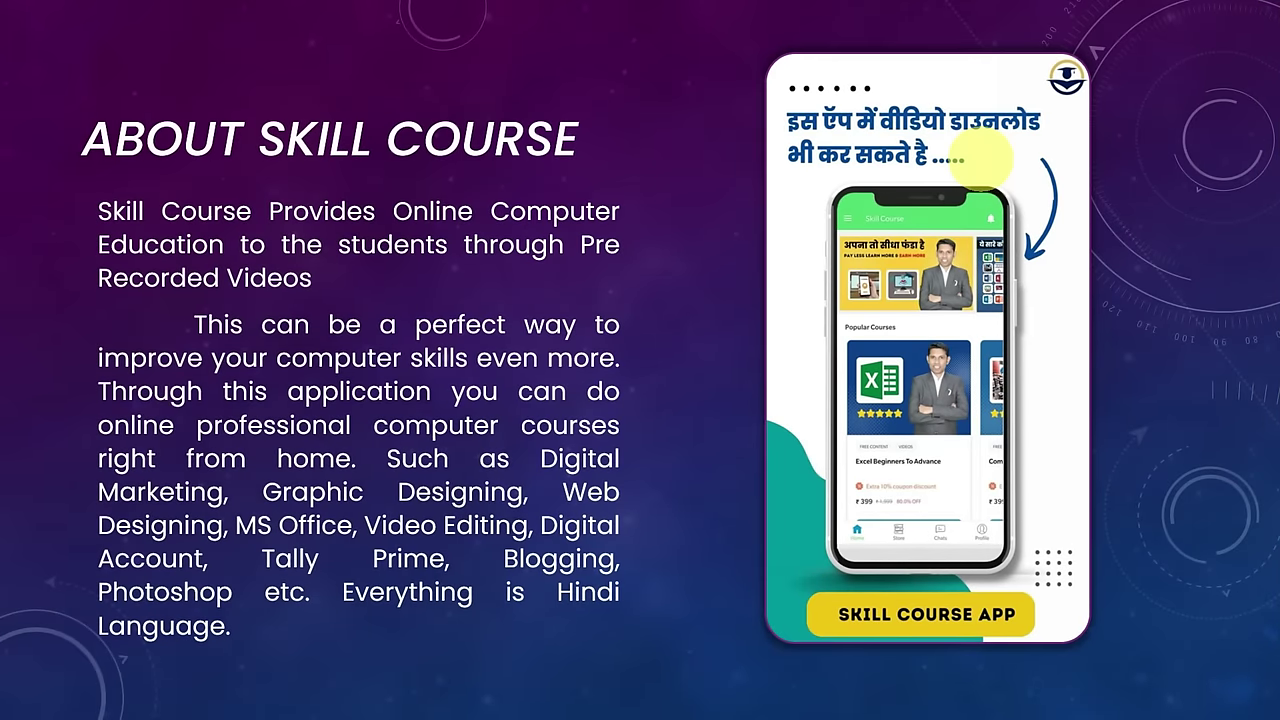
{"action": "left_click", "coordinate": [981, 158]}
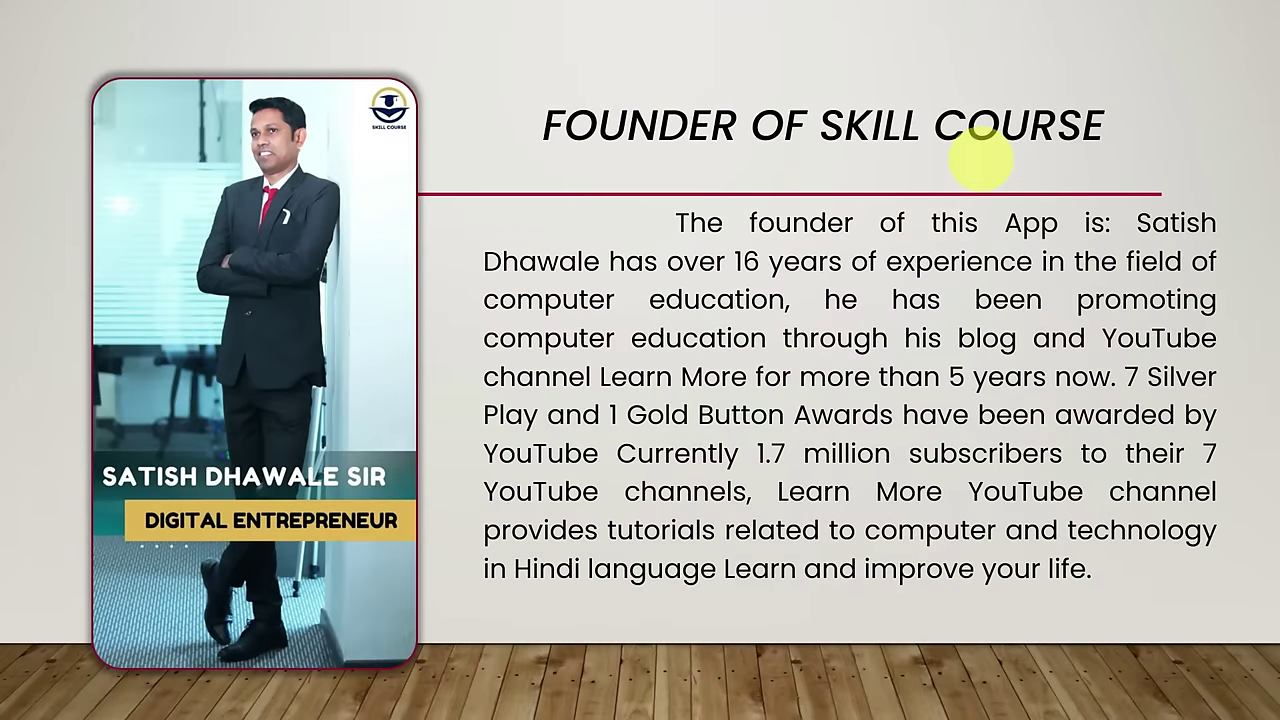
{"action": "left_click", "coordinate": [981, 158]}
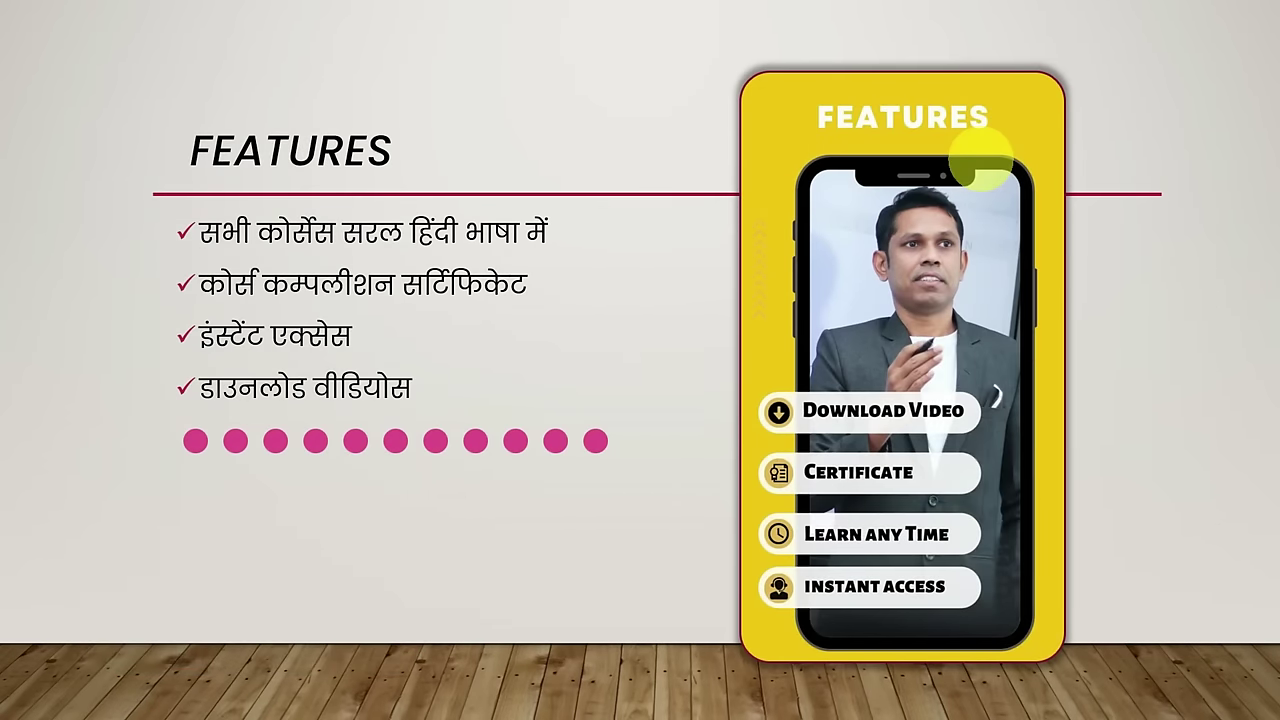
{"action": "left_click", "coordinate": [981, 158]}
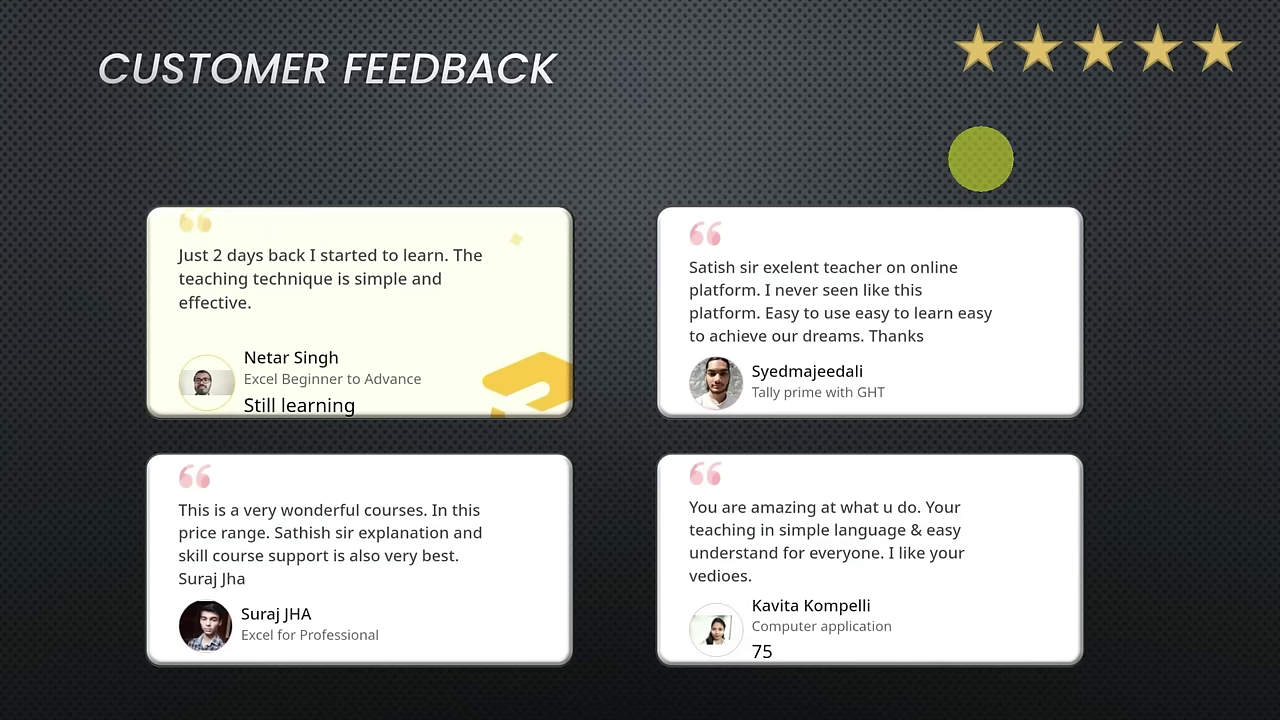
{"action": "left_click", "coordinate": [981, 158]}
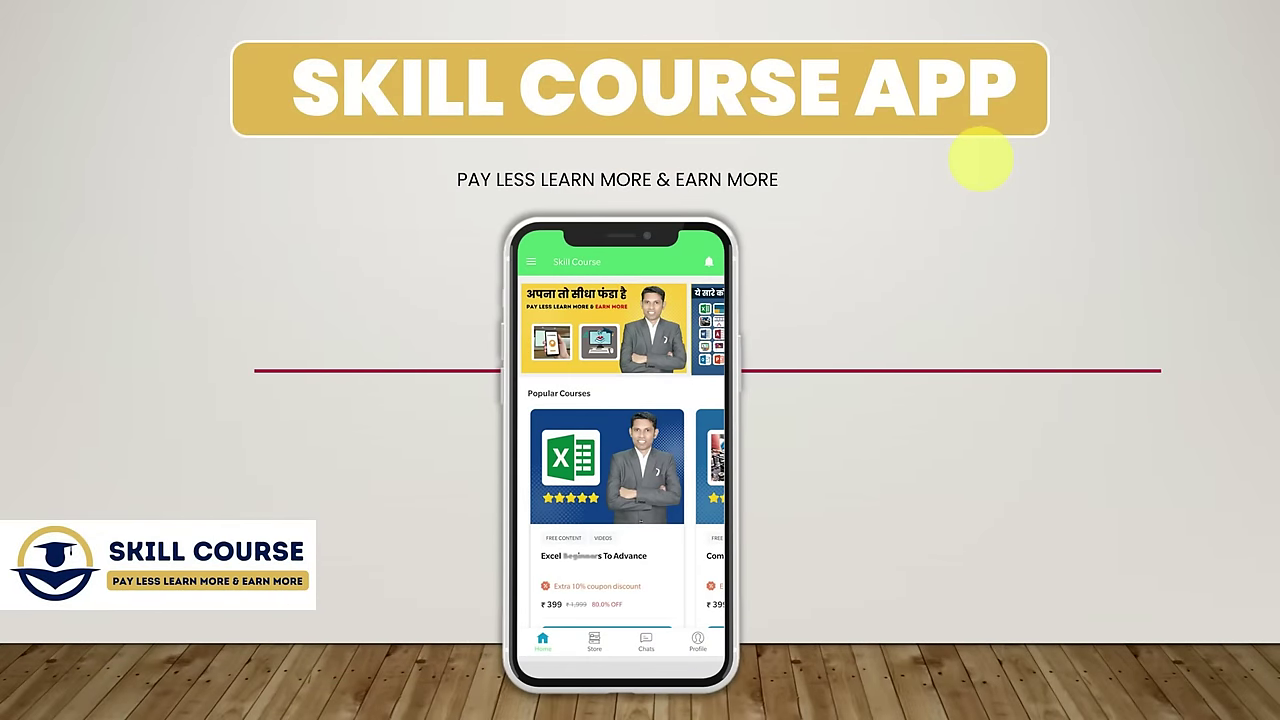
{"action": "left_click", "coordinate": [981, 158]}
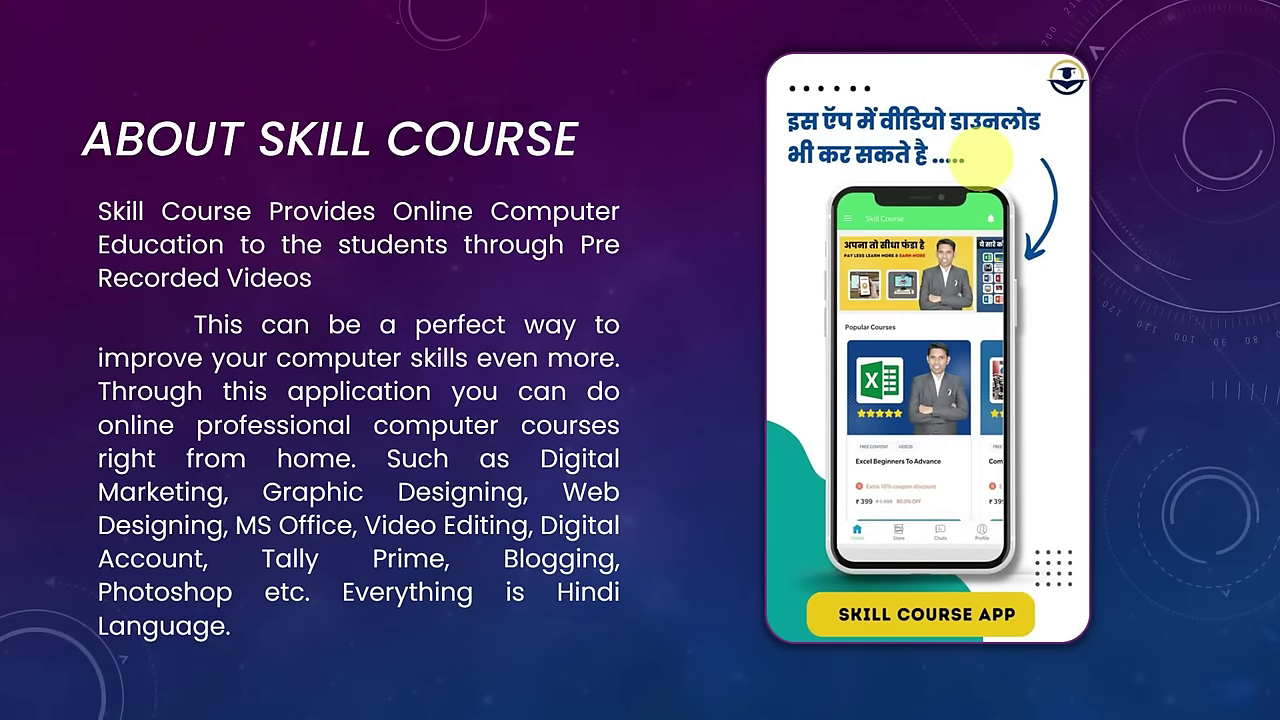
{"action": "left_click", "coordinate": [981, 158]}
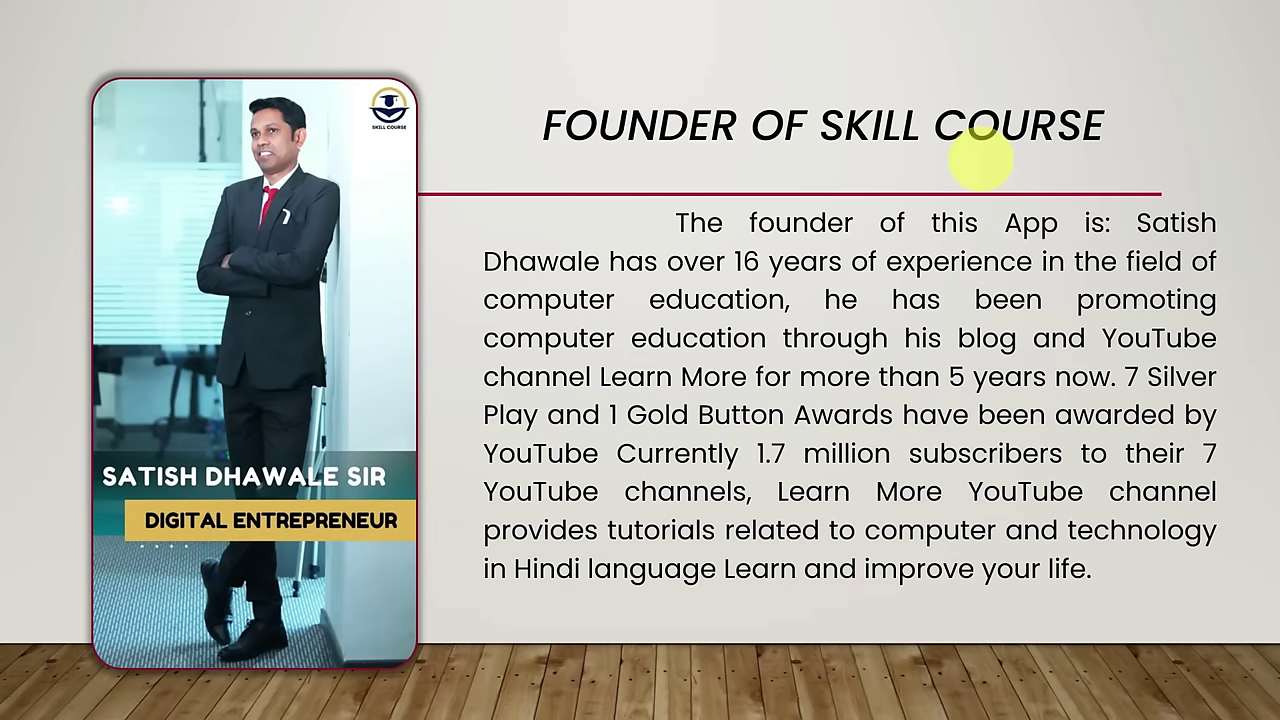
{"action": "left_click", "coordinate": [981, 158]}
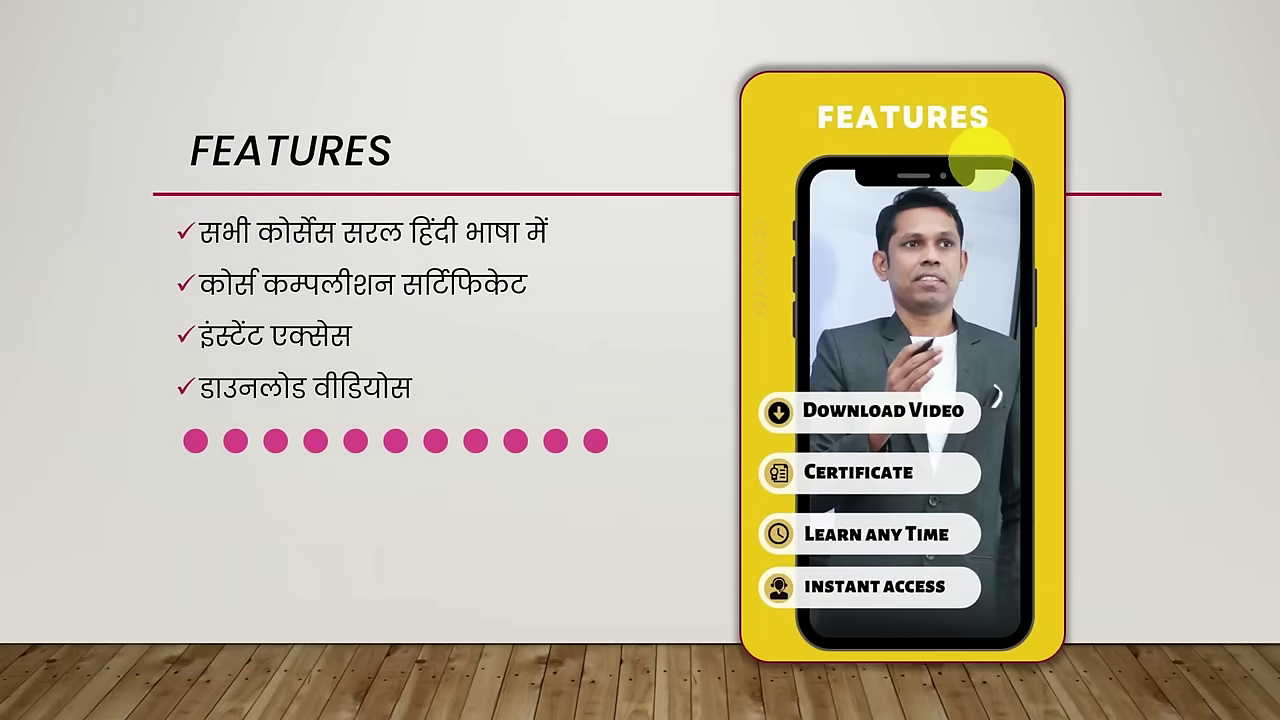
{"action": "key", "text": "Escape"}
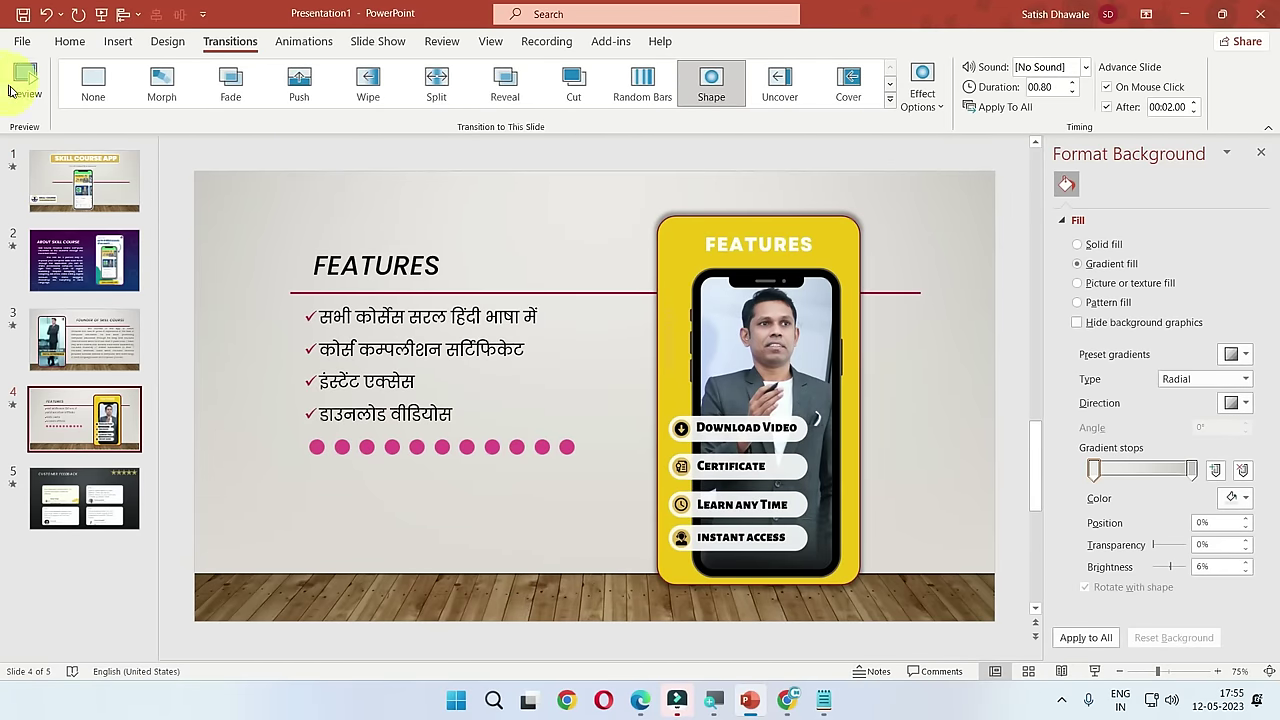
Step: Check each slide's thumbnail up to Customer Feedback, then preview slide 1's Crush transition full screen
{"action": "left_click", "coordinate": [82, 195]}
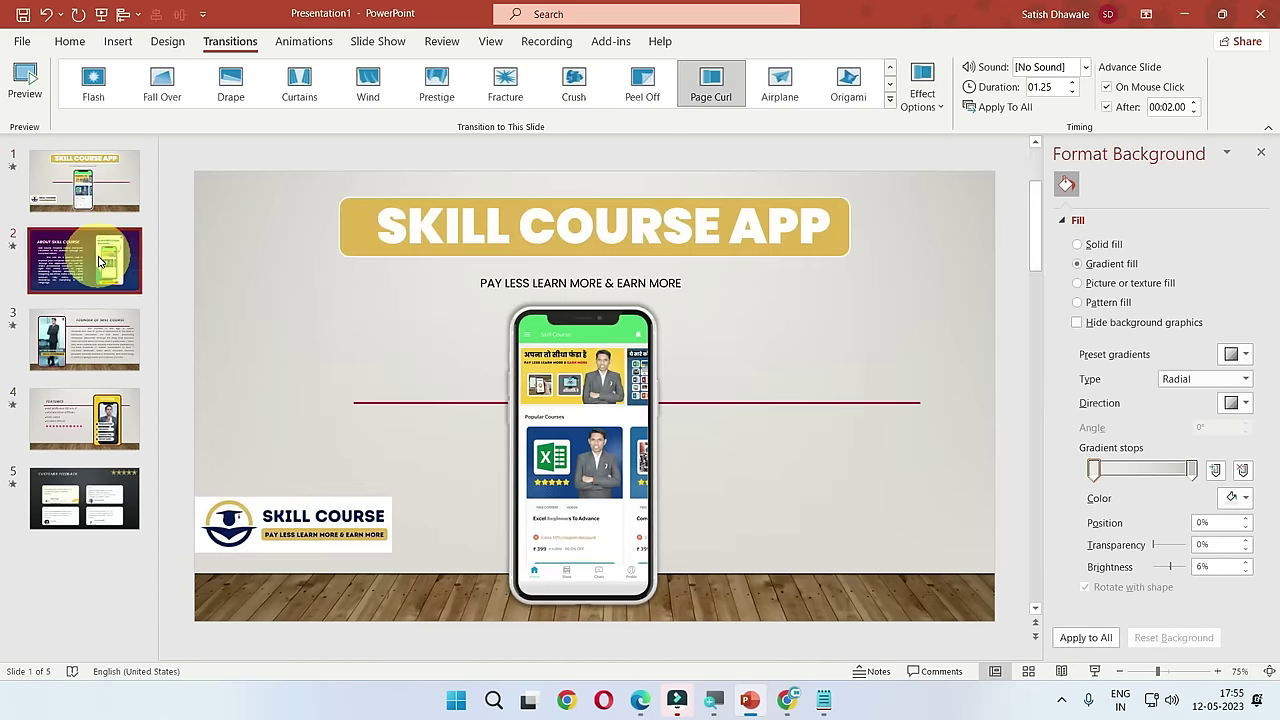
{"action": "left_click", "coordinate": [85, 262]}
{"action": "left_click", "coordinate": [105, 418]}
{"action": "left_click", "coordinate": [101, 505]}
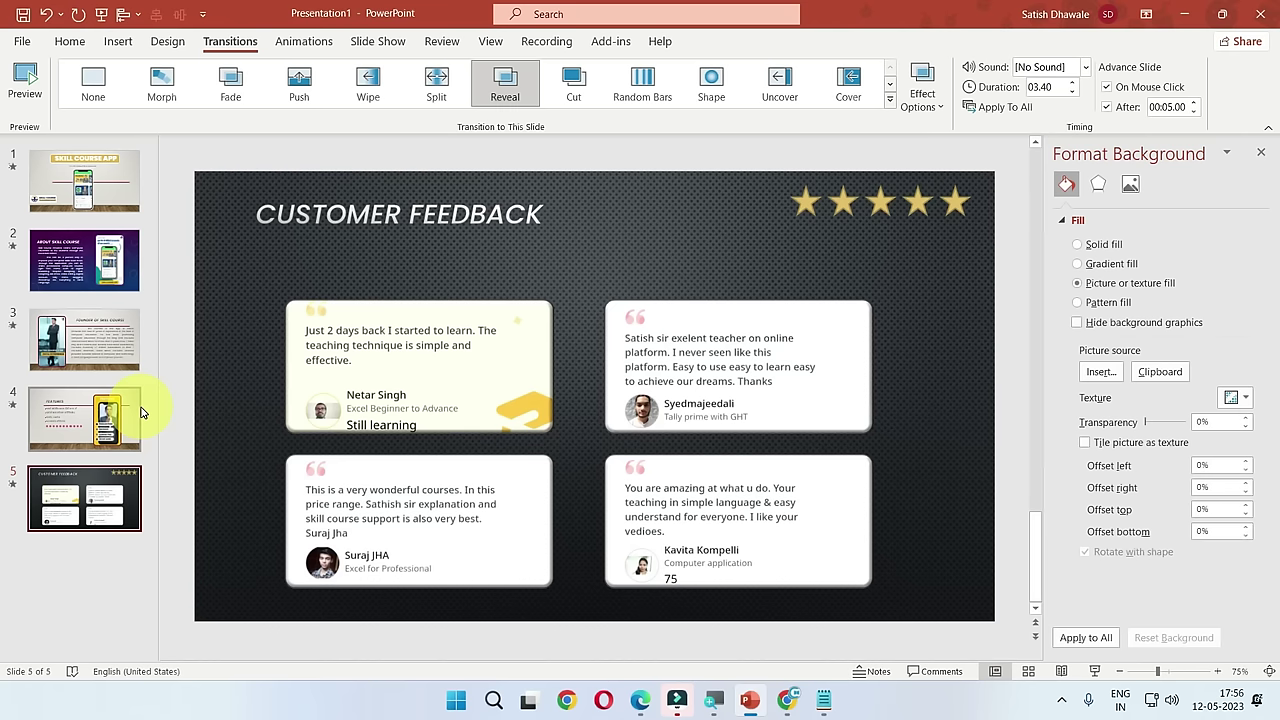
{"action": "left_click", "coordinate": [111, 163]}
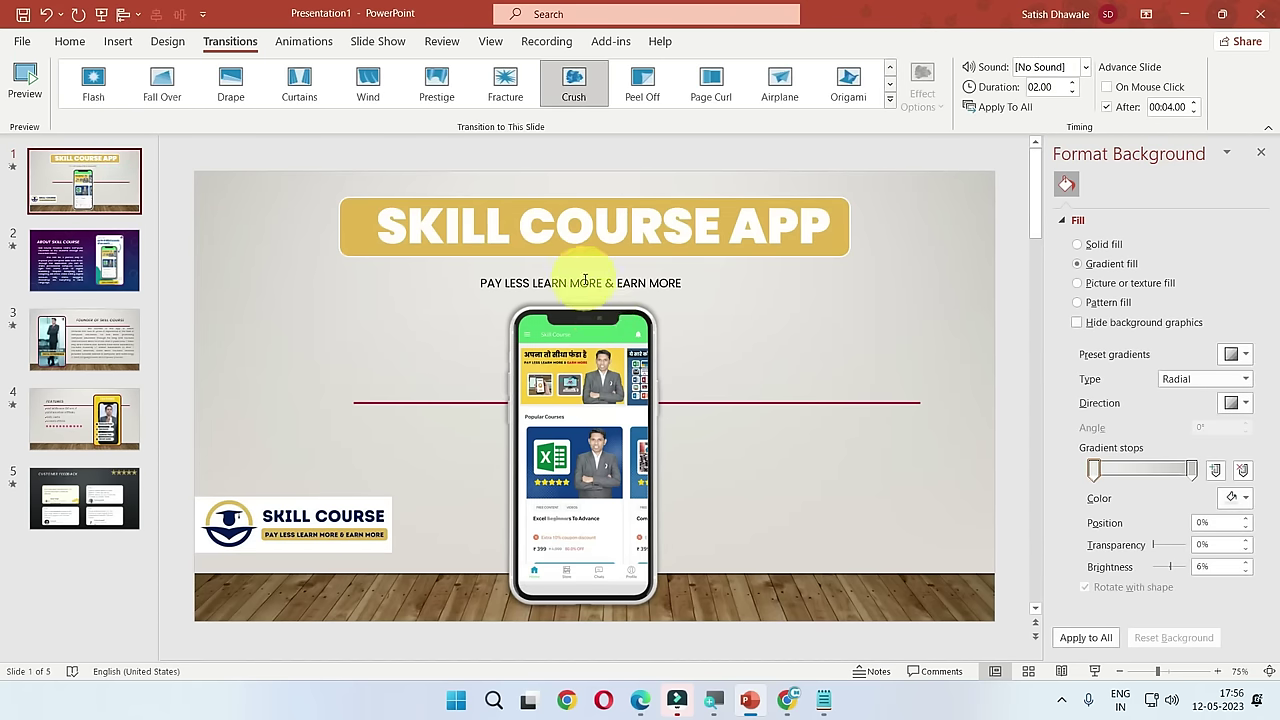
{"action": "key", "text": "F5"}
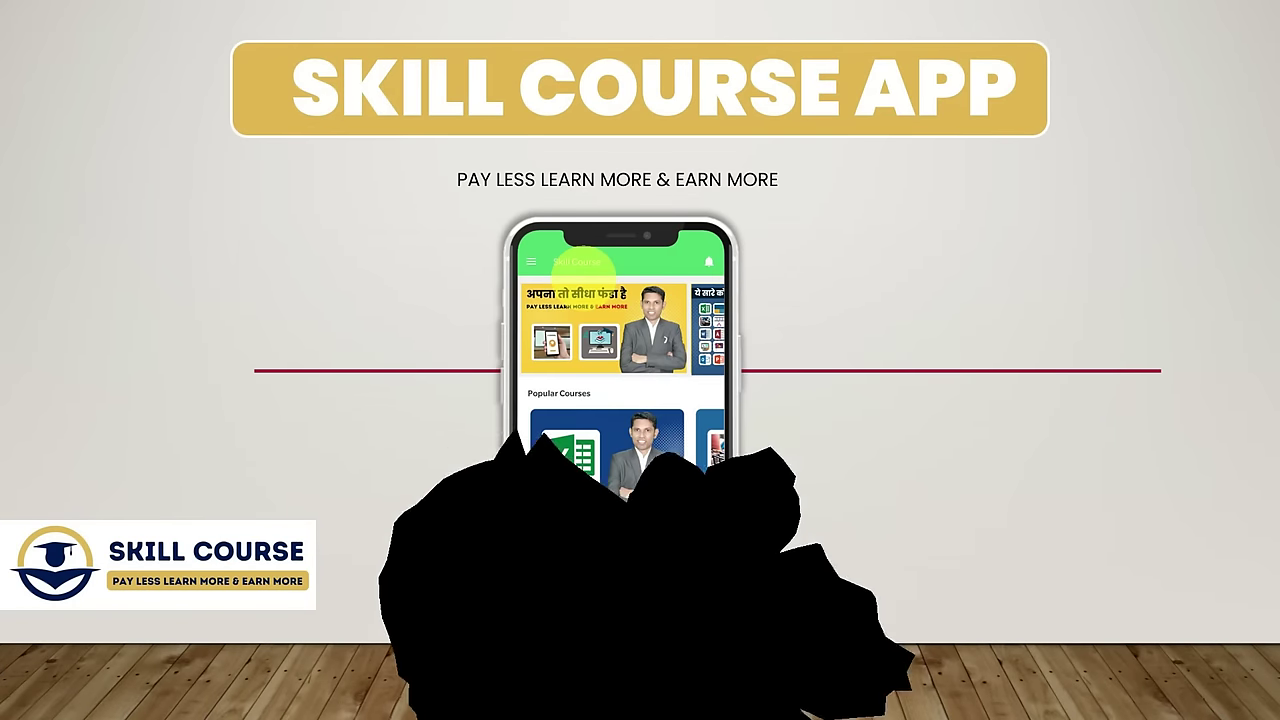
{"action": "key", "text": "Escape"}
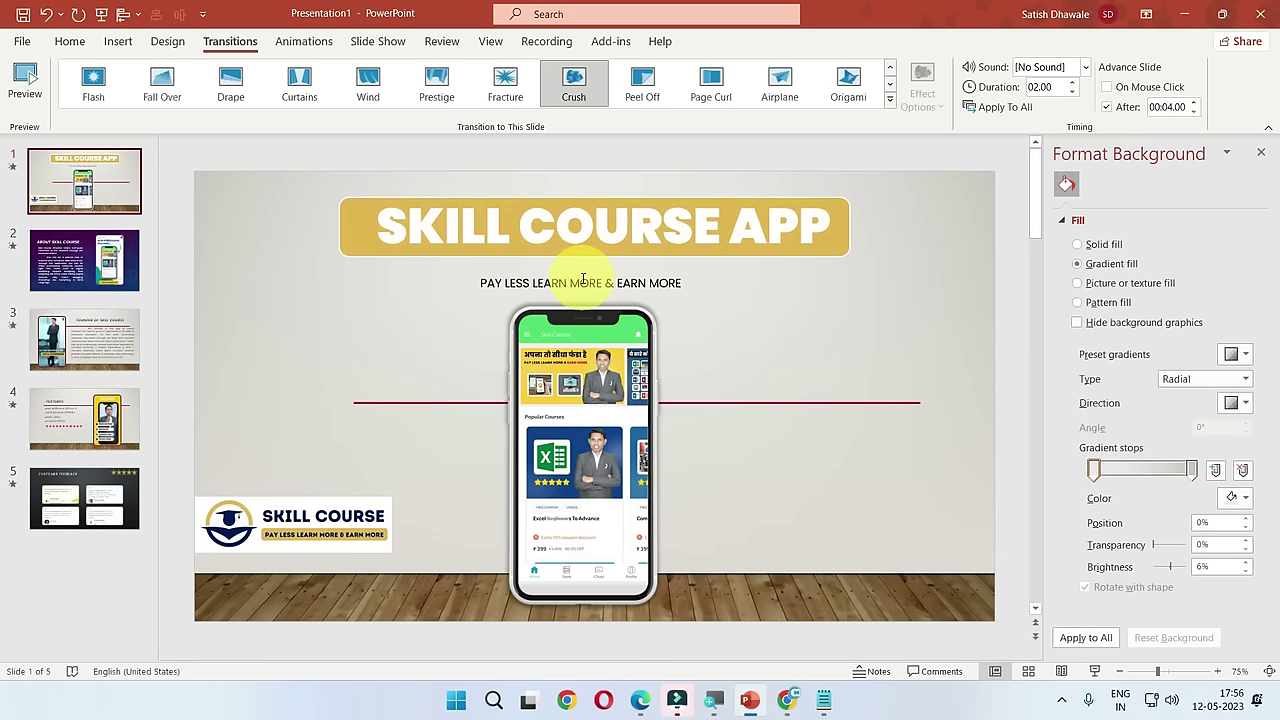
Step: Drag the Skill Course logo from the bottom-left to the bottom-right corner of slide 1
{"action": "left_click", "coordinate": [310, 515]}
{"action": "mouse_move", "coordinate": [303, 523]}
{"action": "left_mouse_down"}
{"action": "mouse_move", "coordinate": [906, 587]}
{"action": "mouse_move", "coordinate": [908, 575]}
{"action": "left_mouse_up"}
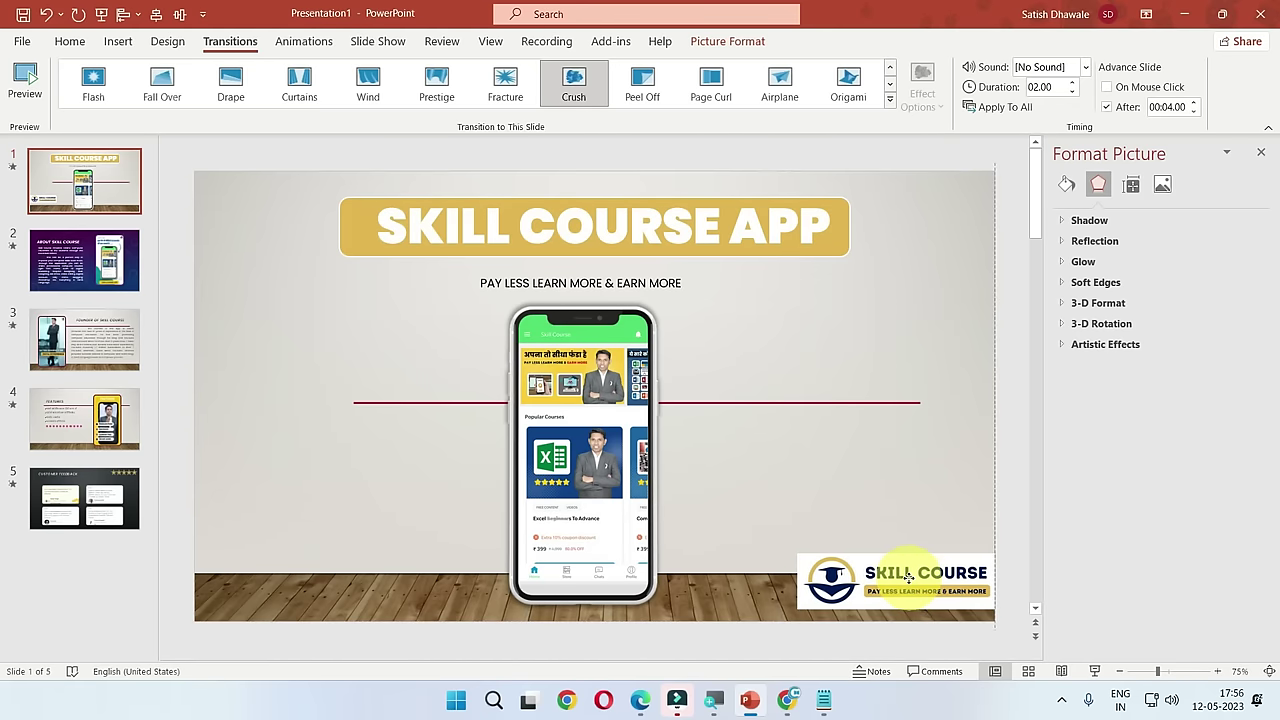
{"action": "left_click", "coordinate": [1002, 523]}
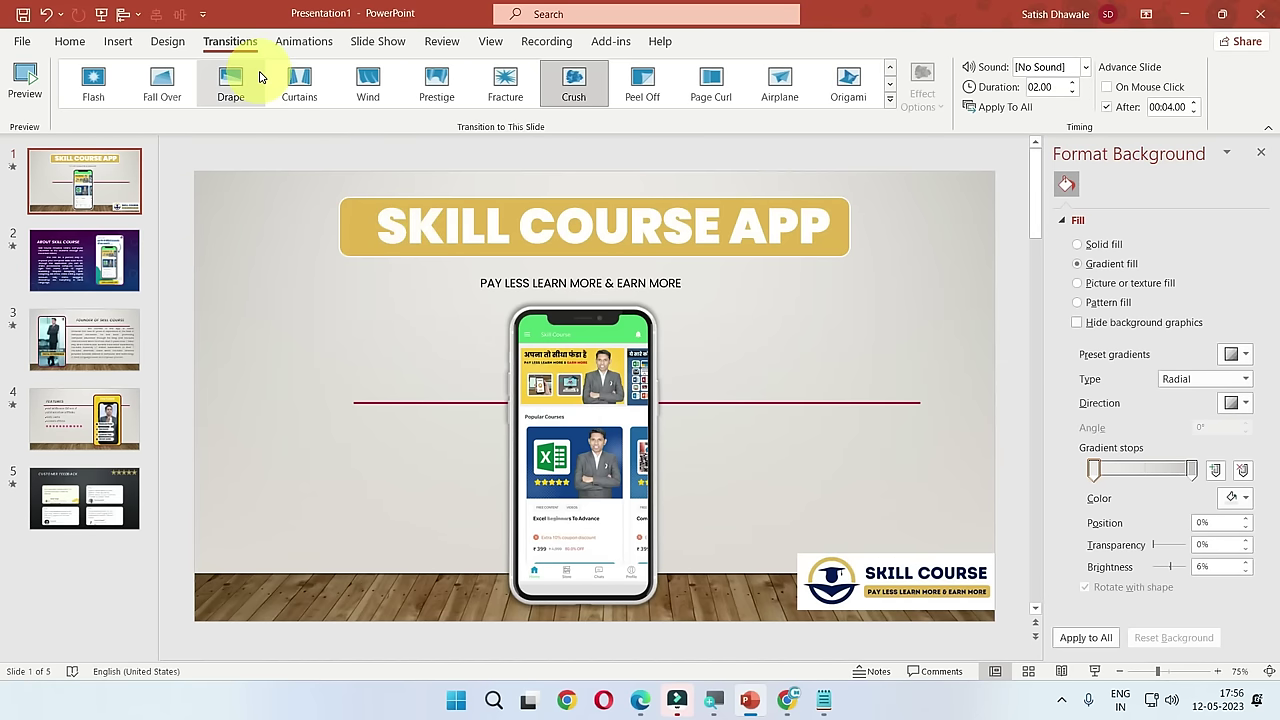
Step: Select the yellow SKILL COURSE APP title shape and expand the full animation effects gallery
{"action": "left_click", "coordinate": [305, 42]}
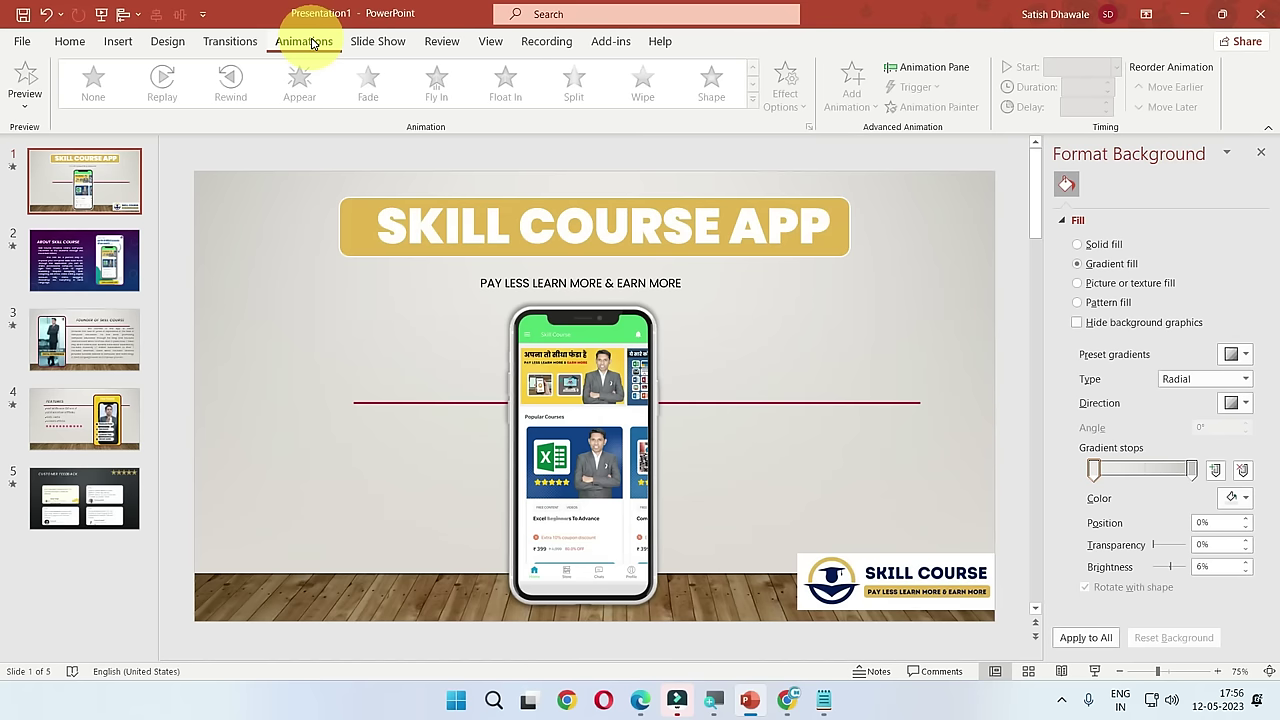
{"action": "left_click", "coordinate": [376, 202]}
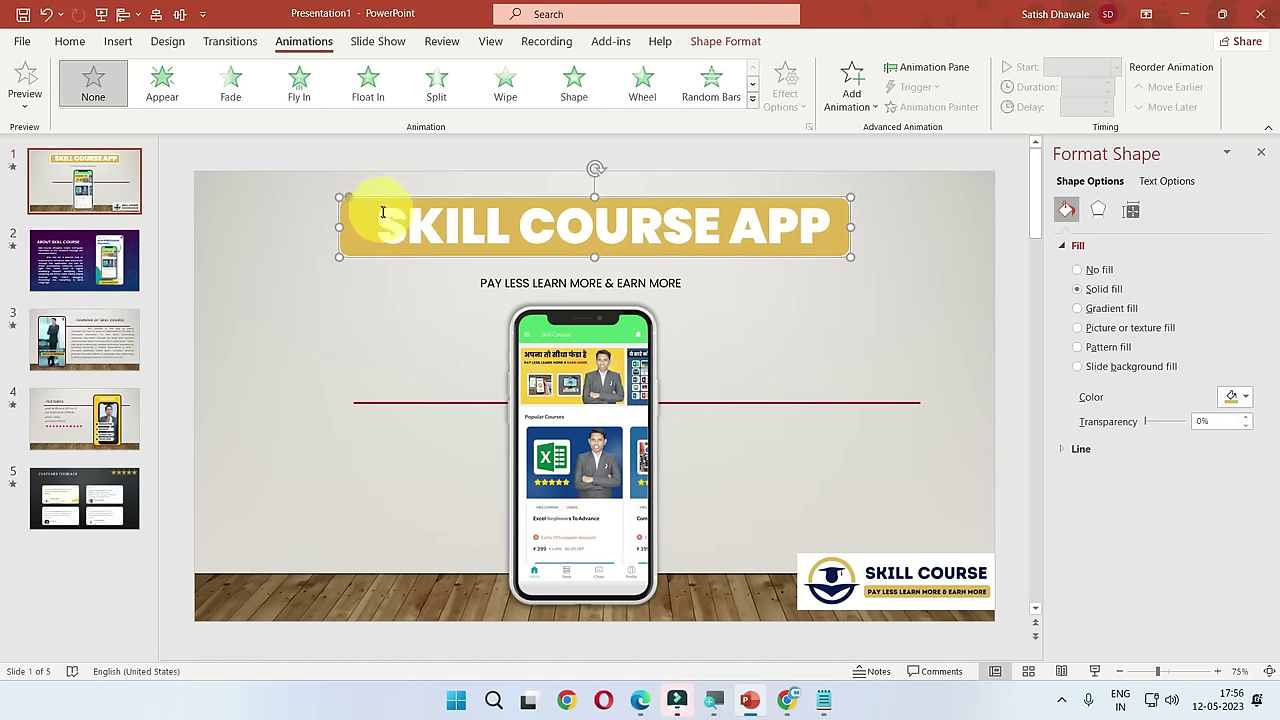
{"action": "left_click", "coordinate": [382, 210]}
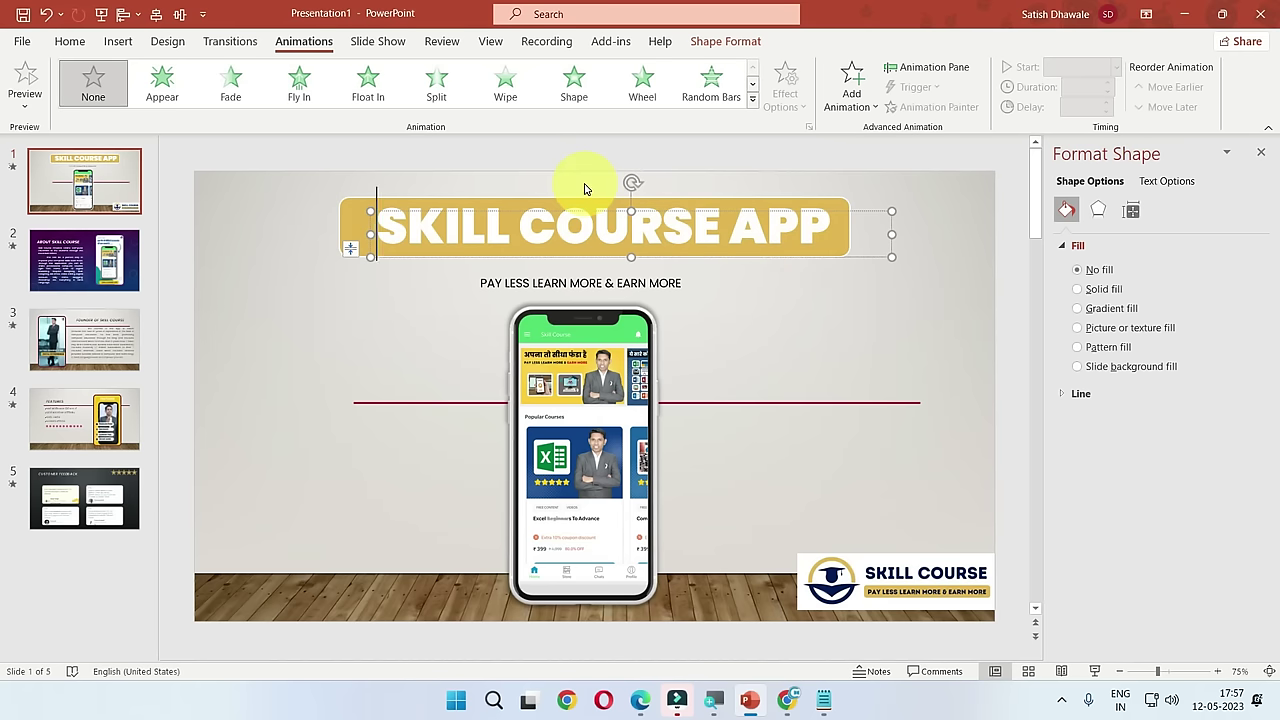
{"action": "left_click", "coordinate": [348, 195]}
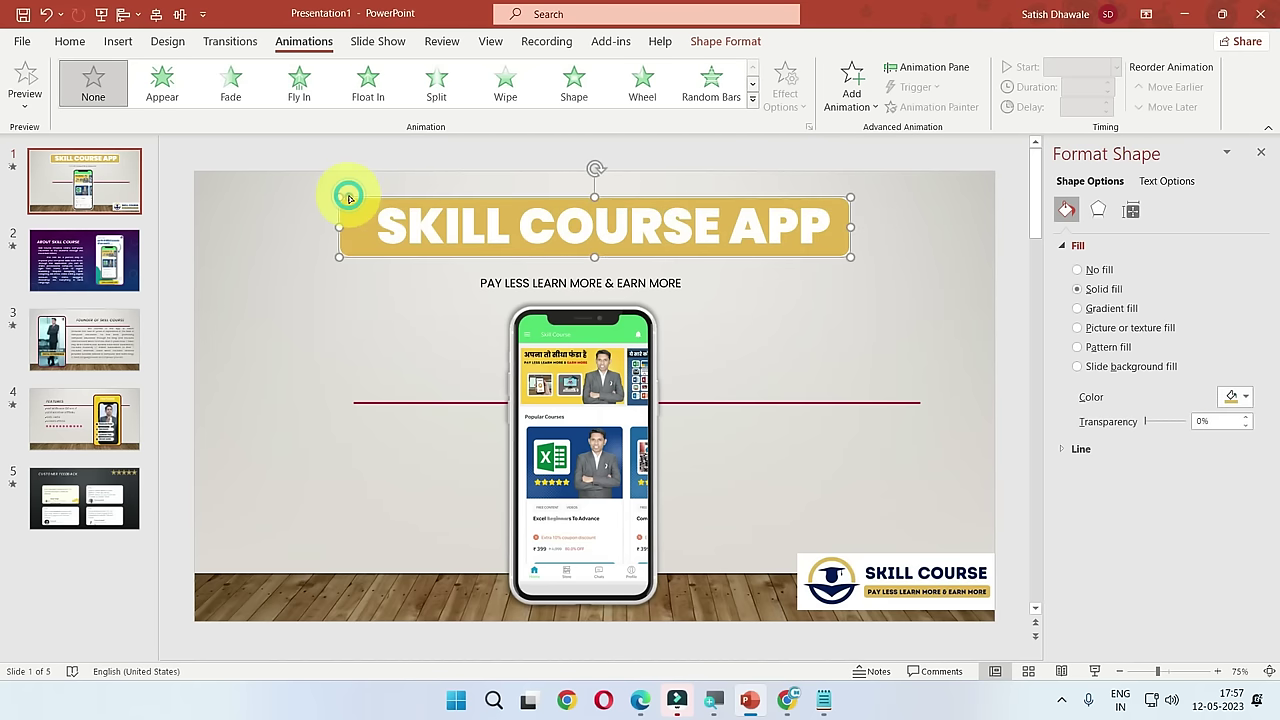
{"action": "left_click", "coordinate": [755, 103]}
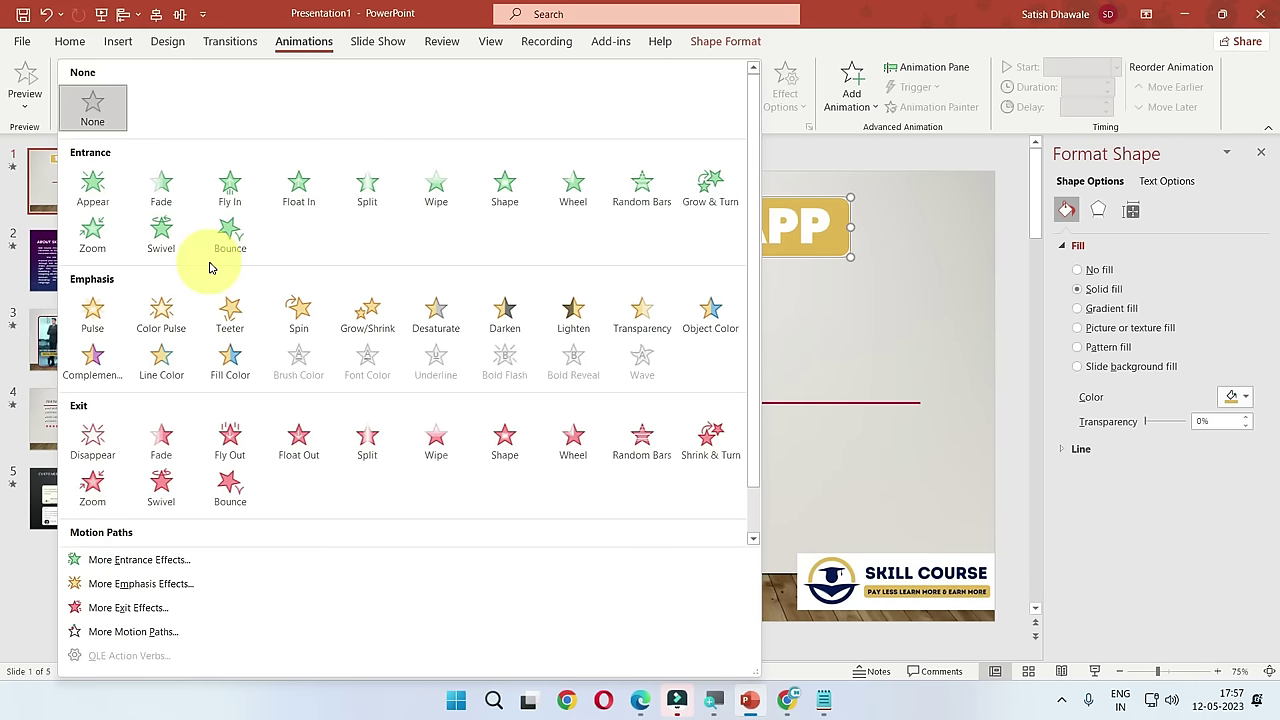
Step: Close the animation gallery without applying an effect and deselect the title shape
{"action": "left_click", "coordinate": [790, 122]}
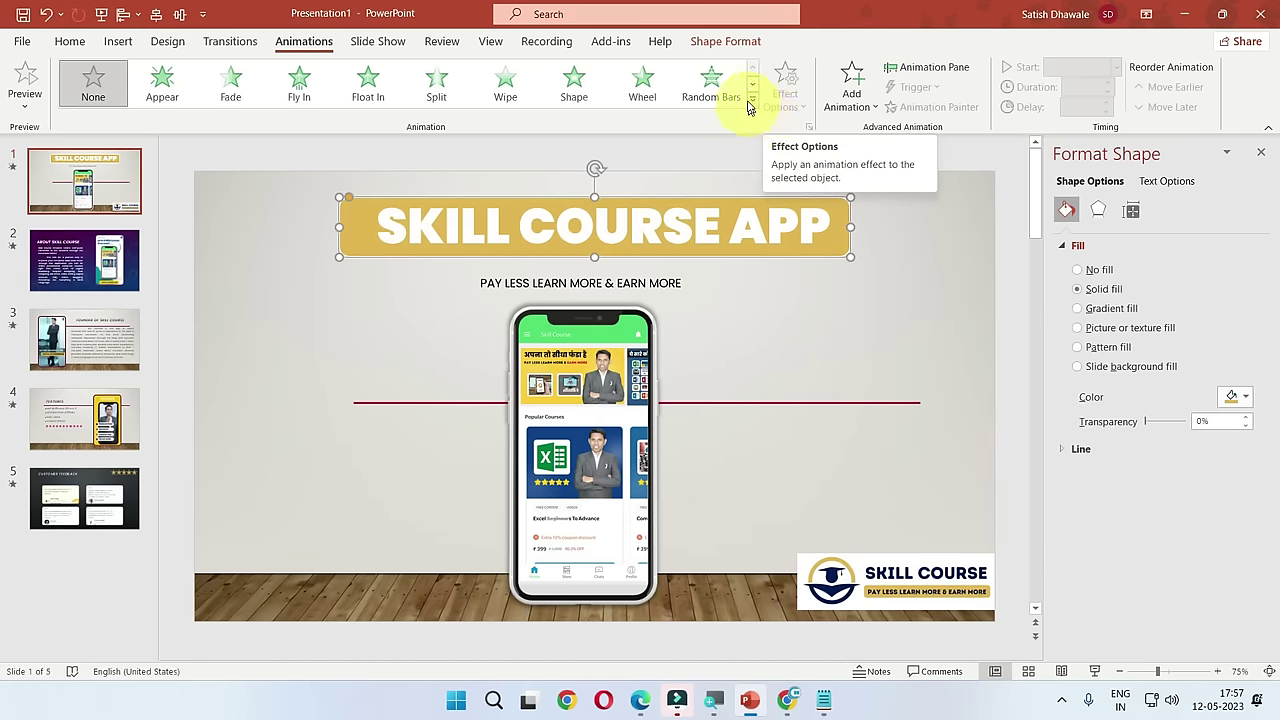
{"action": "left_click", "coordinate": [751, 104]}
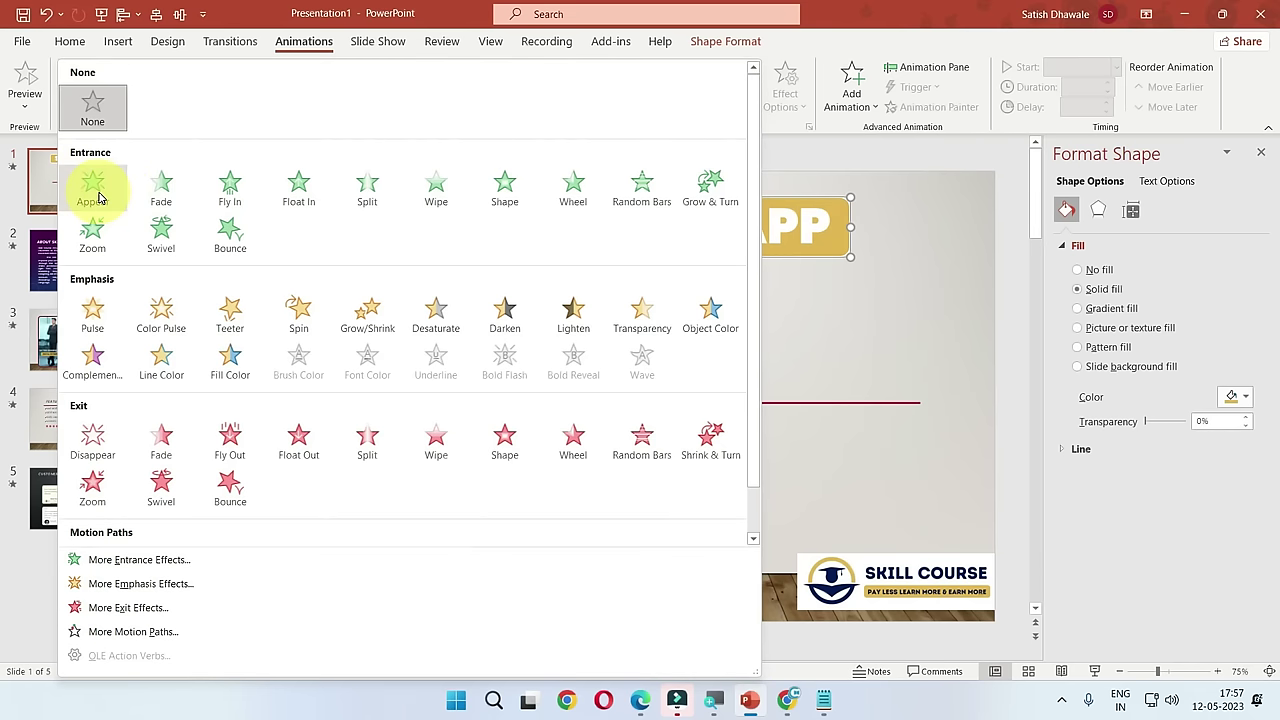
{"action": "left_click", "coordinate": [966, 273]}
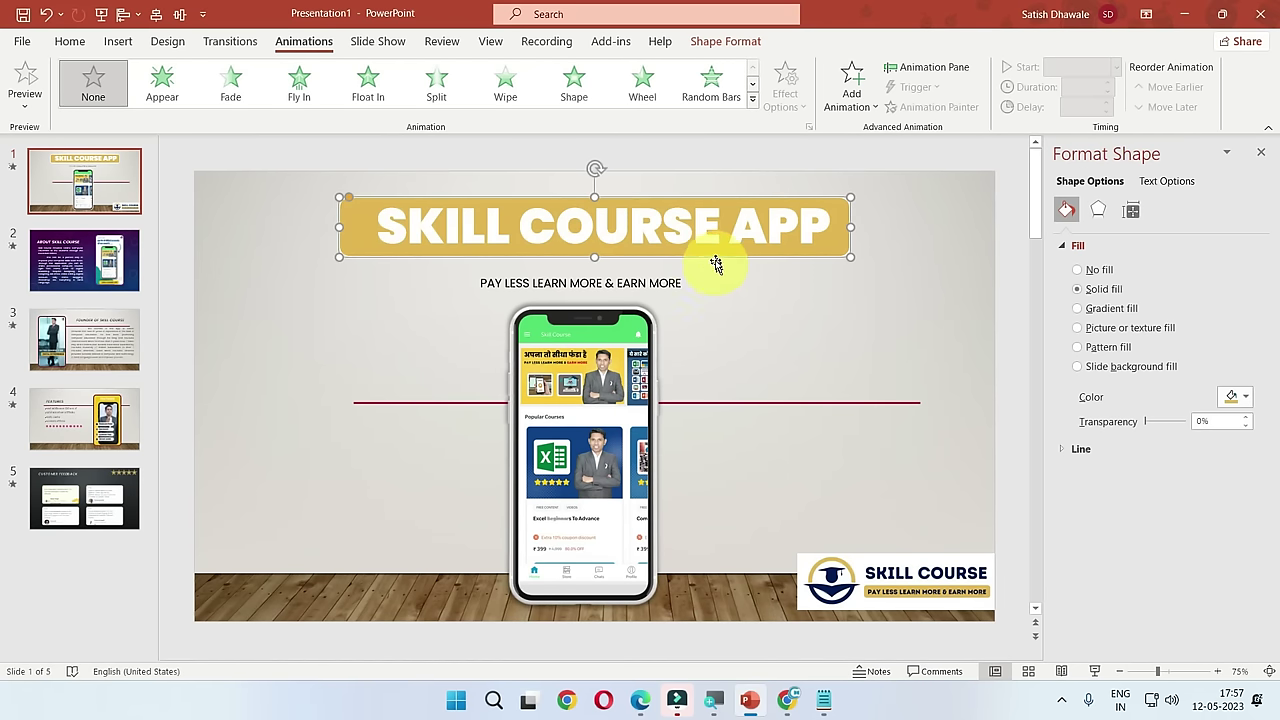
{"action": "left_click", "coordinate": [315, 212]}
Step: Select the yellow title shape plus its overlaid text box and reopen the animation gallery
{"action": "left_click", "coordinate": [389, 203]}
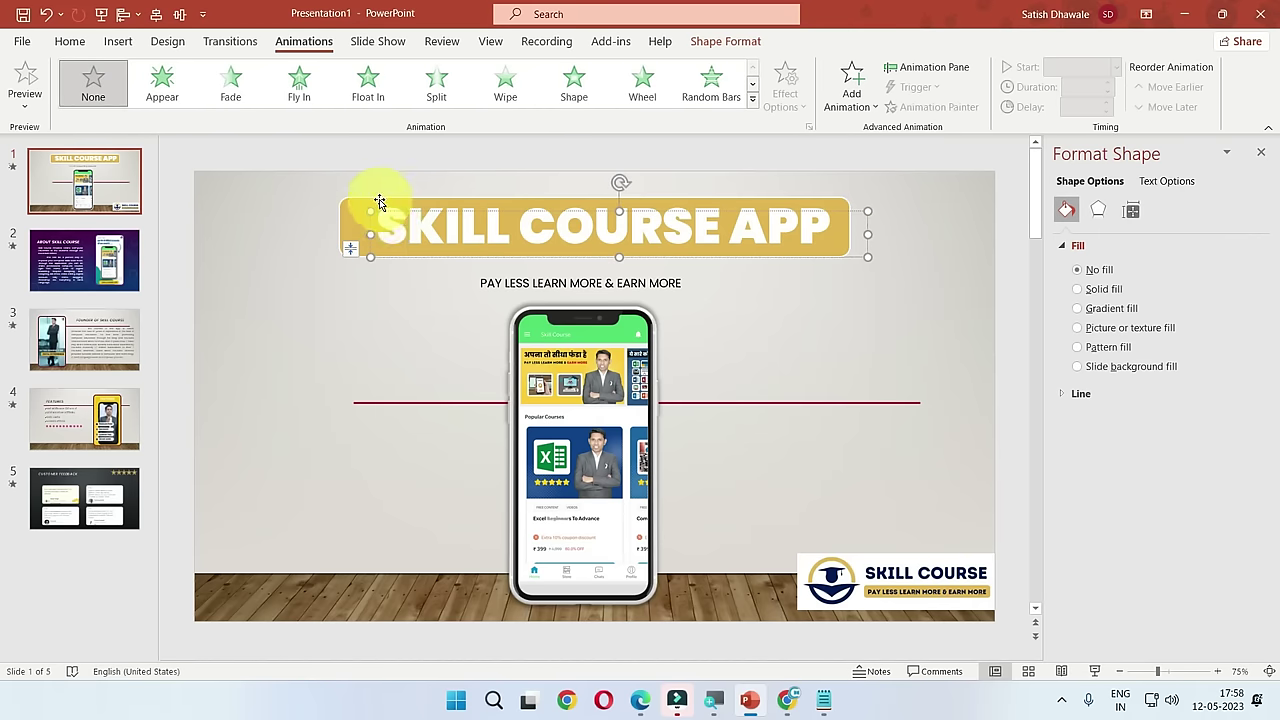
{"action": "left_click", "coordinate": [375, 202]}
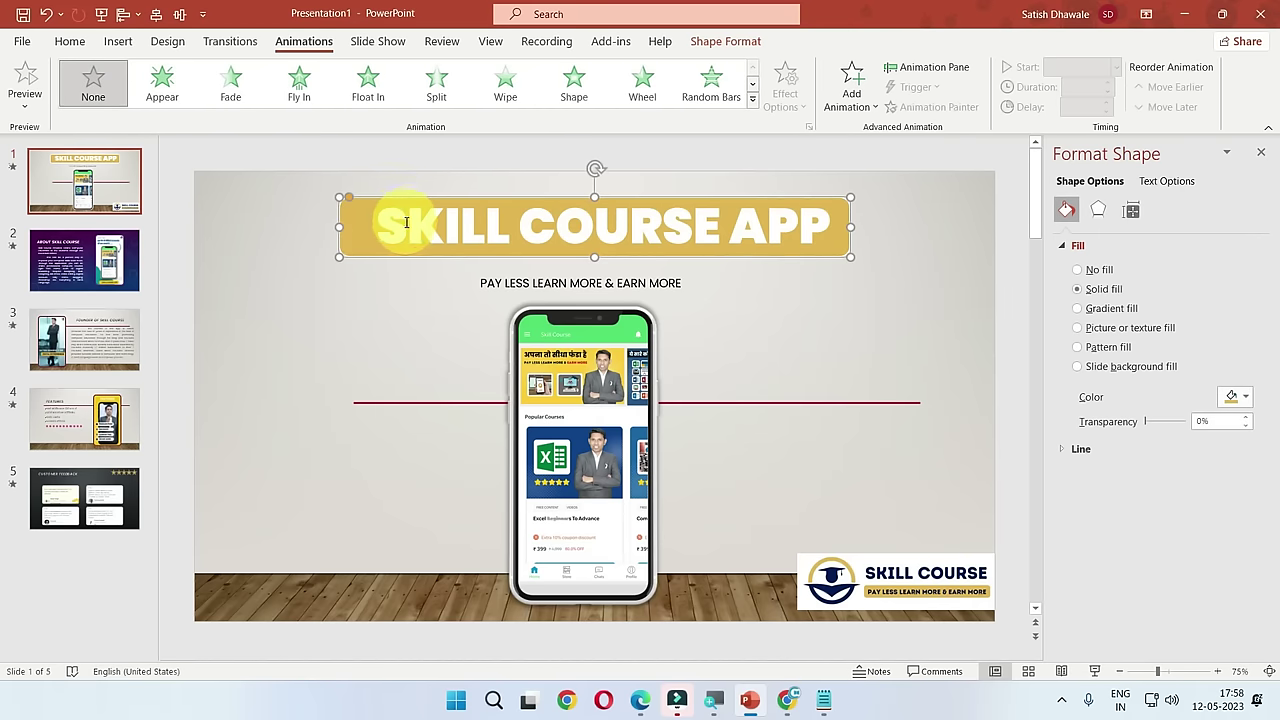
{"action": "left_click", "coordinate": [395, 217], "text": "shift"}
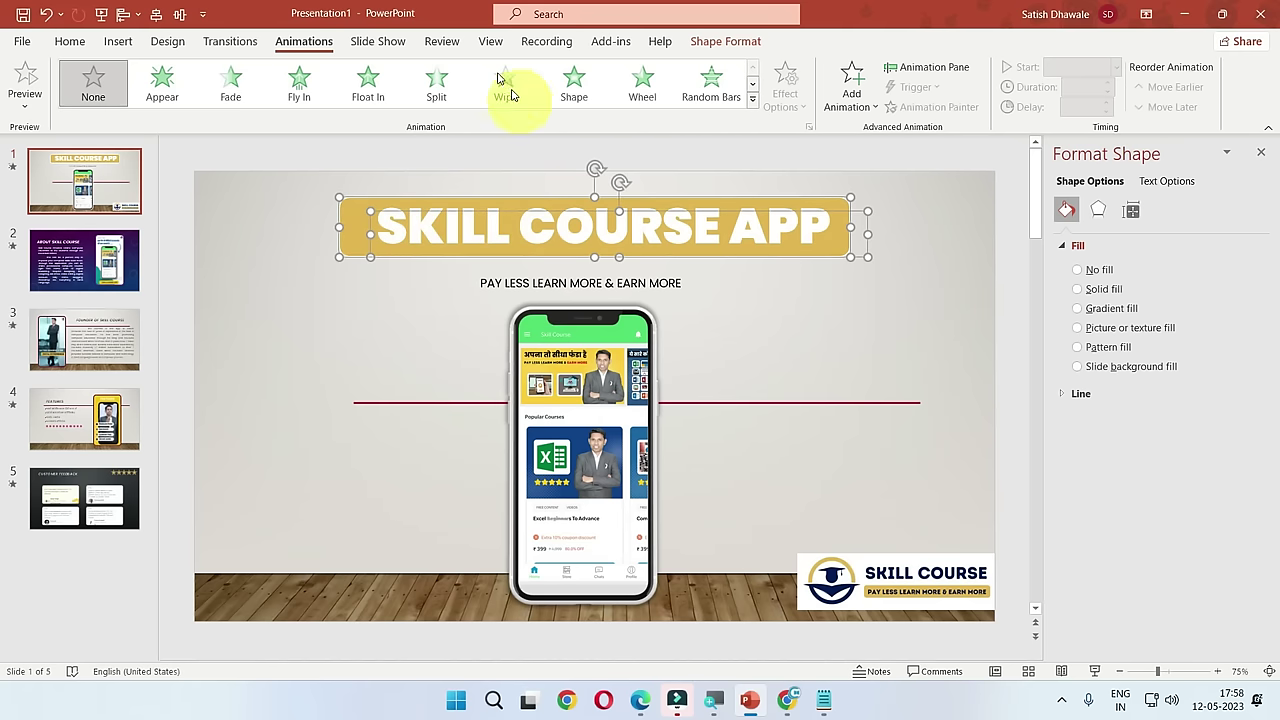
{"action": "left_click", "coordinate": [750, 104]}
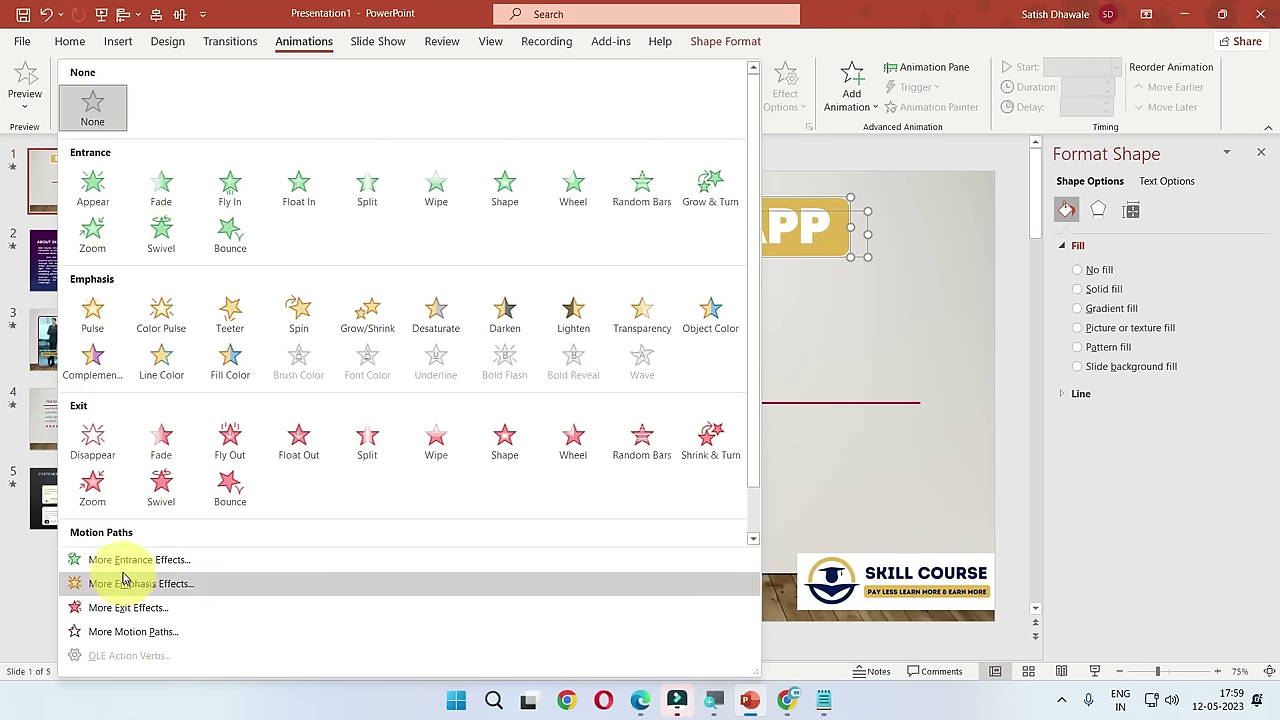
Step: In the full entrance effects list, preview Box, Circle, Random Bars and Expand on the title
{"action": "left_click", "coordinate": [120, 566]}
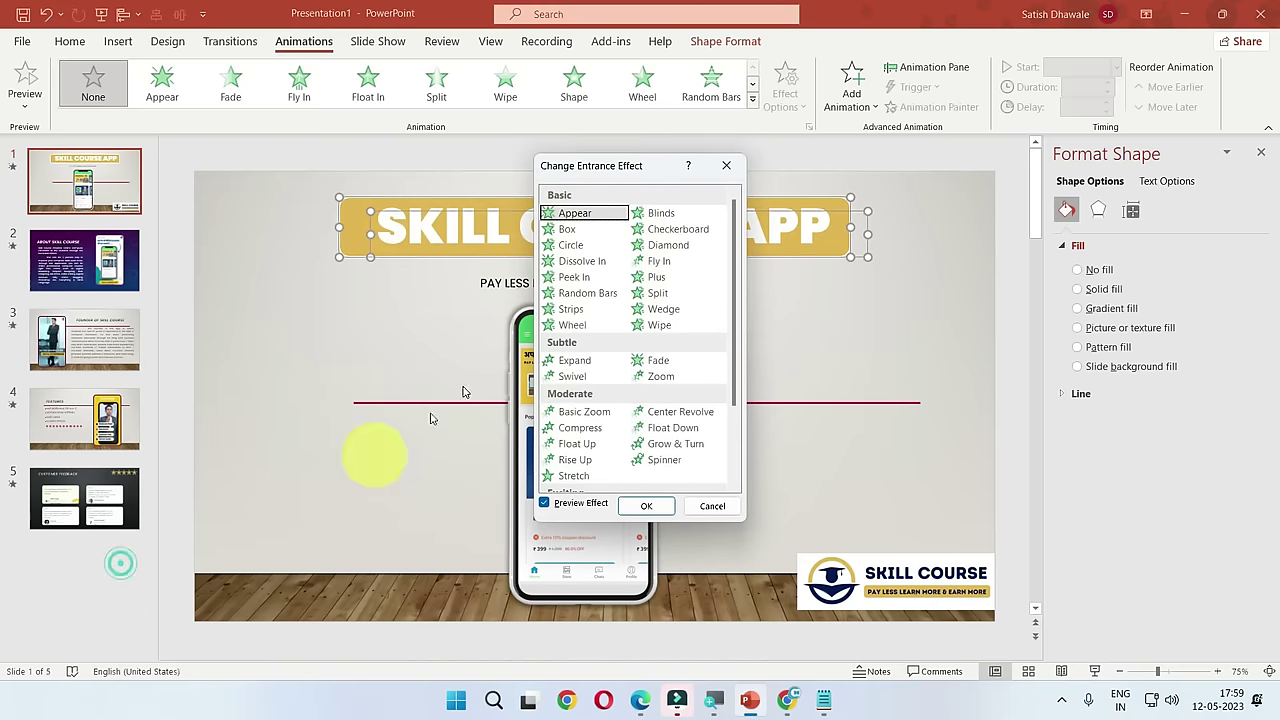
{"action": "left_click_drag", "start_coordinate": [592, 170], "coordinate": [860, 166]}
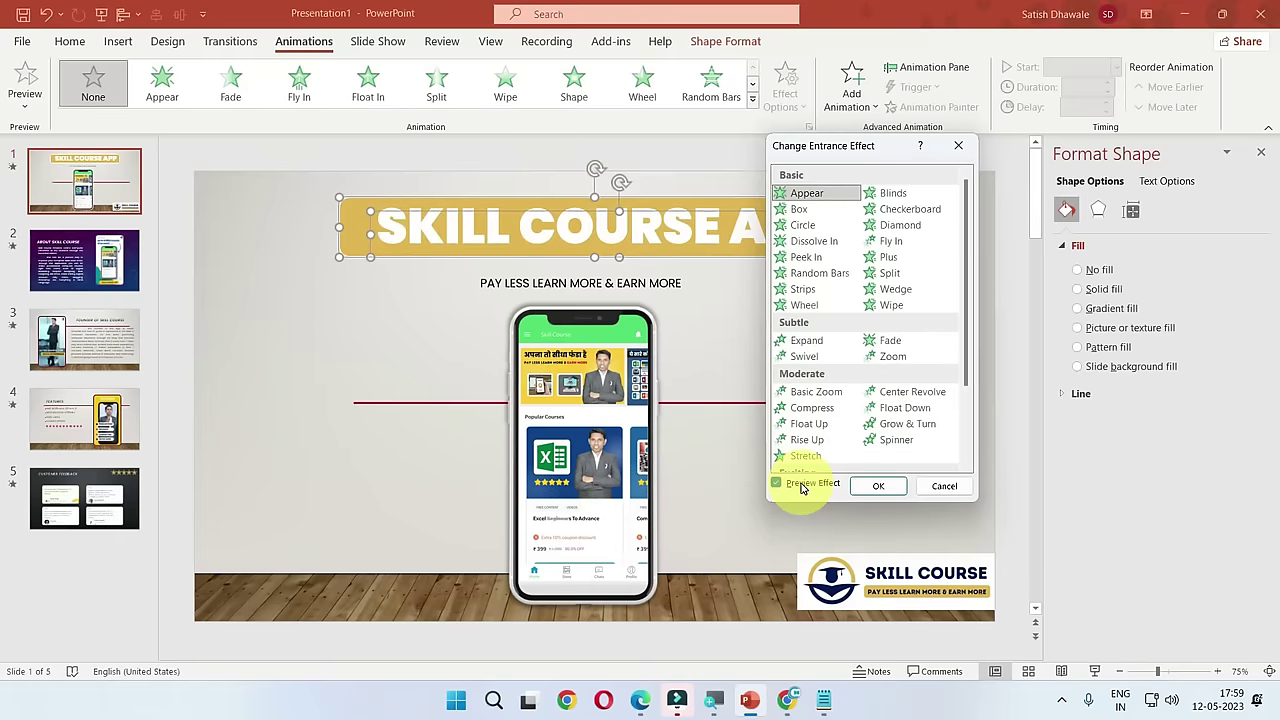
{"action": "left_click", "coordinate": [795, 209]}
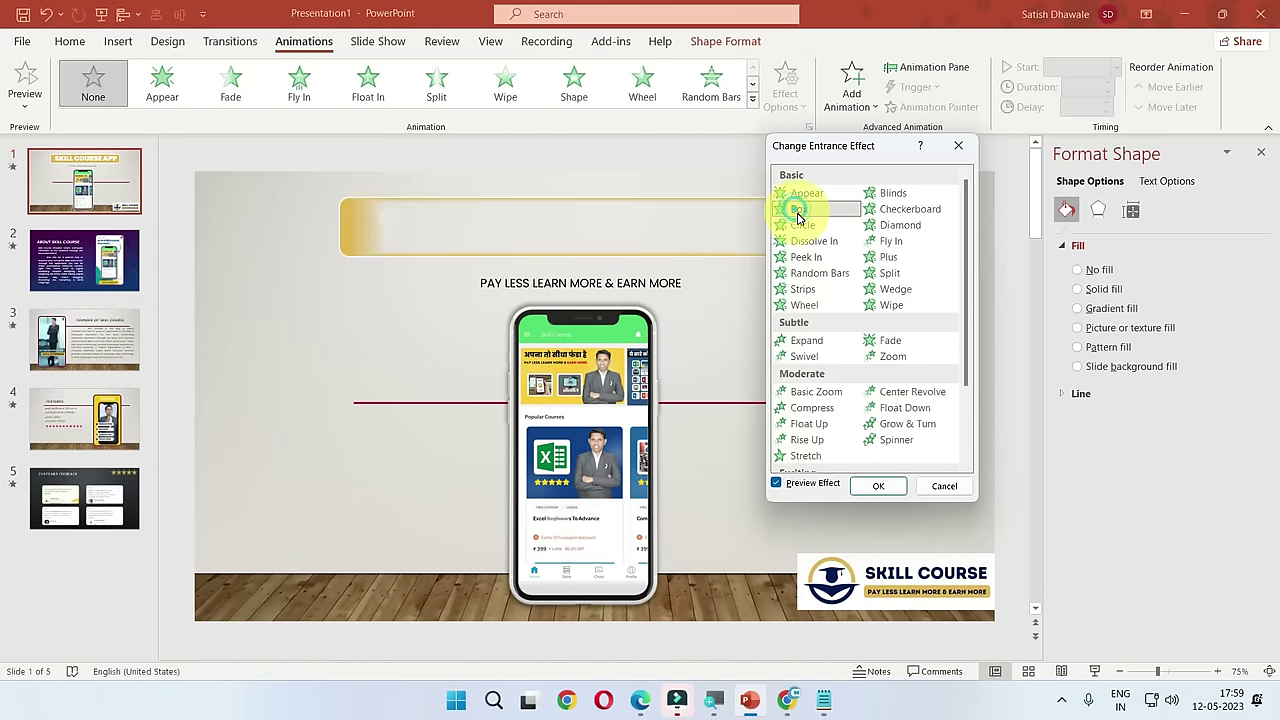
{"action": "left_click", "coordinate": [800, 225]}
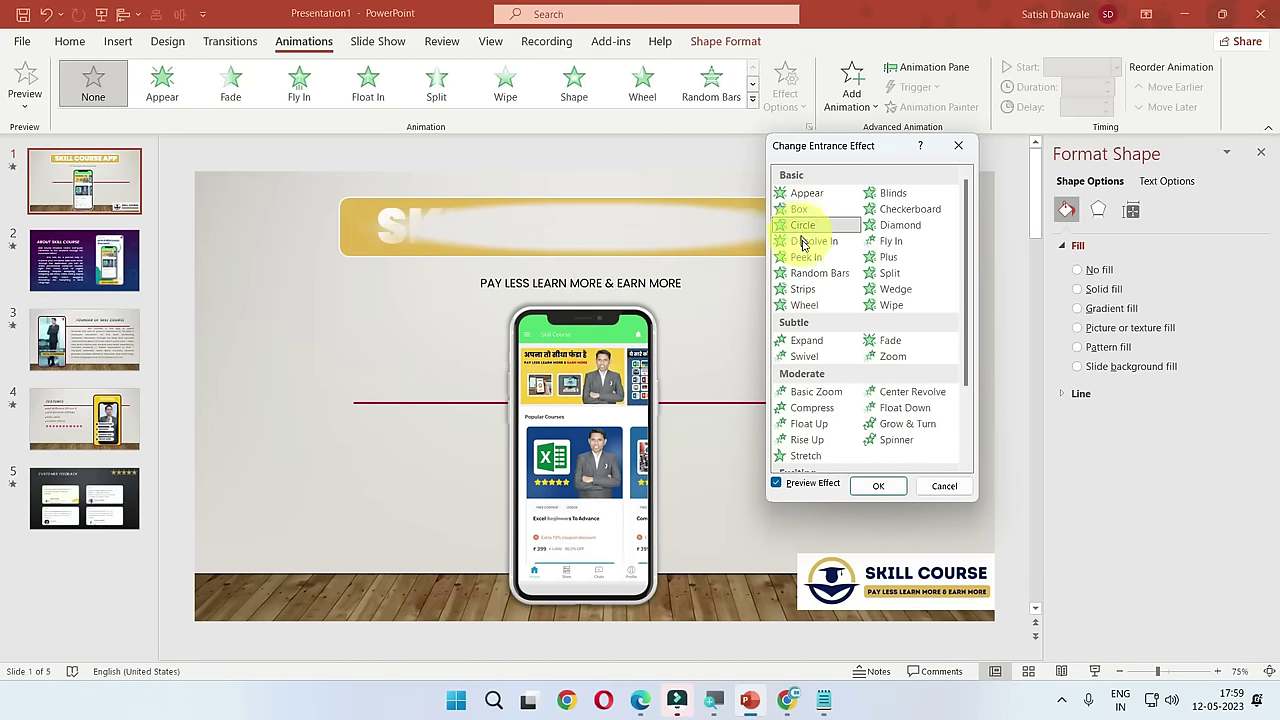
{"action": "left_click", "coordinate": [815, 273]}
{"action": "left_click", "coordinate": [810, 341]}
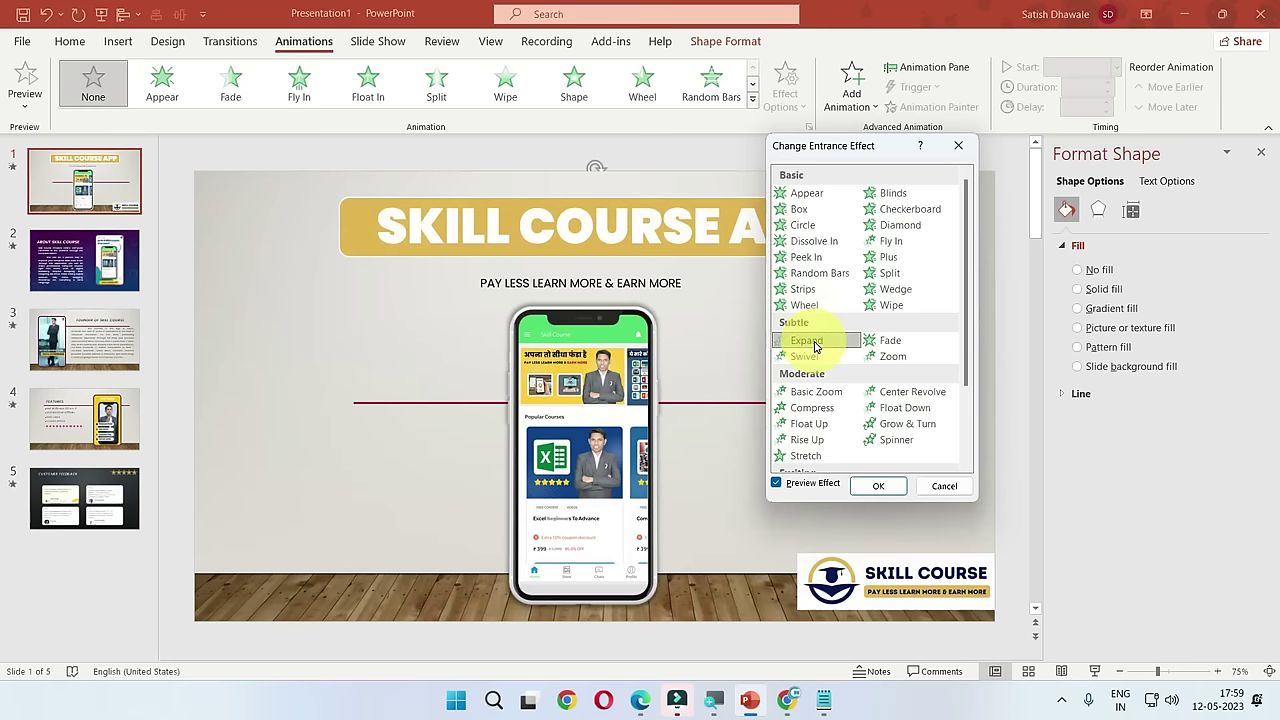
{"action": "left_click_drag", "start_coordinate": [826, 146], "coordinate": [972, 124]}
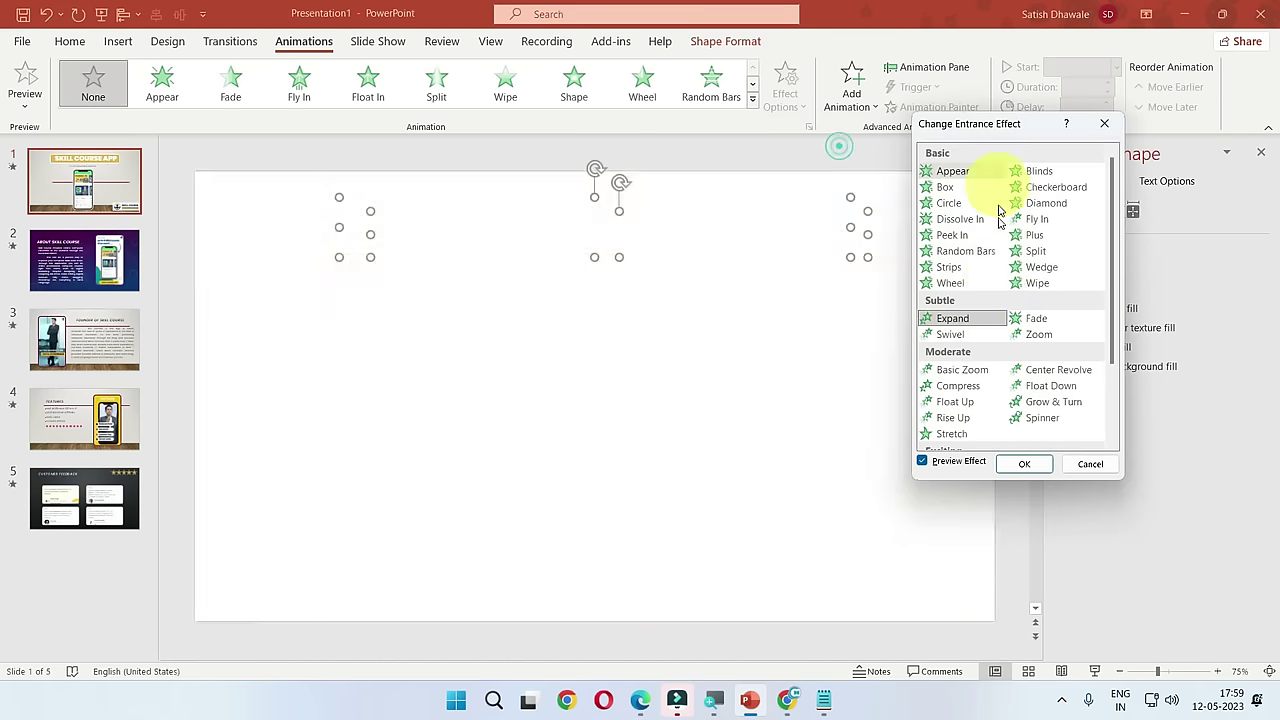
Step: Compare Float Up with Spinner, then apply Float Up as the title's entrance effect
{"action": "left_click", "coordinate": [966, 402]}
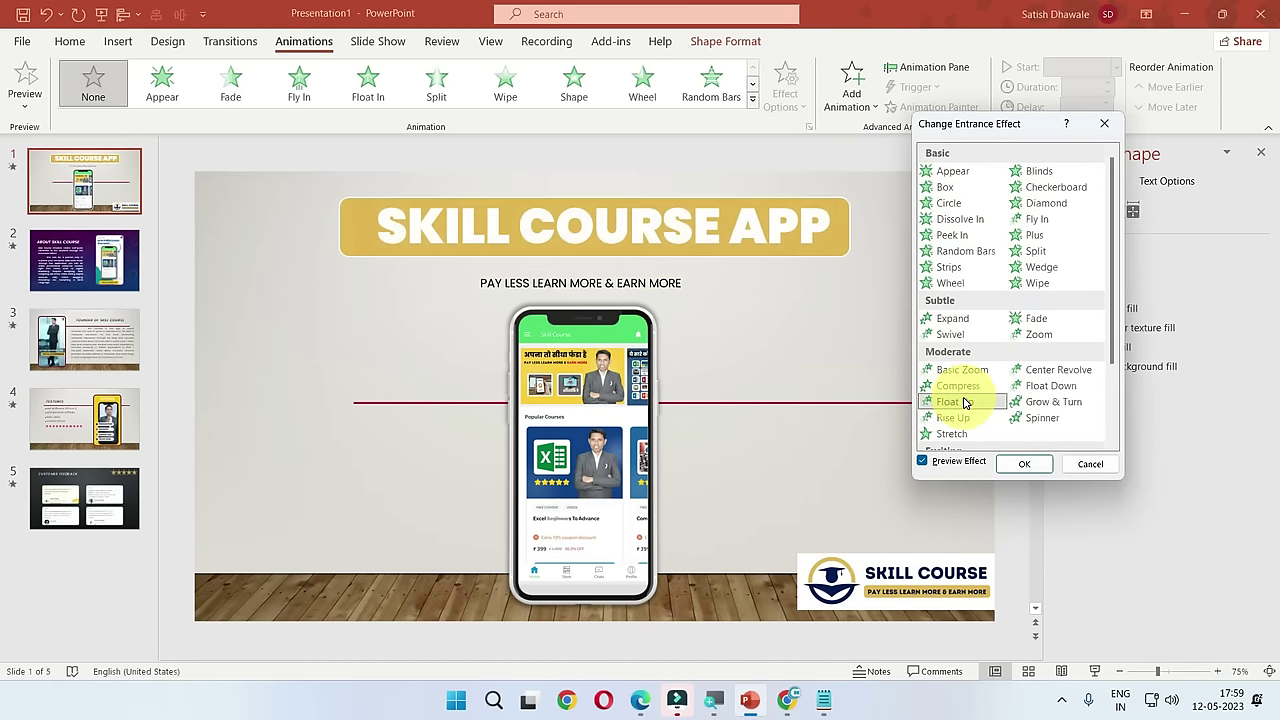
{"action": "left_click", "coordinate": [972, 406]}
{"action": "left_click", "coordinate": [1027, 465]}
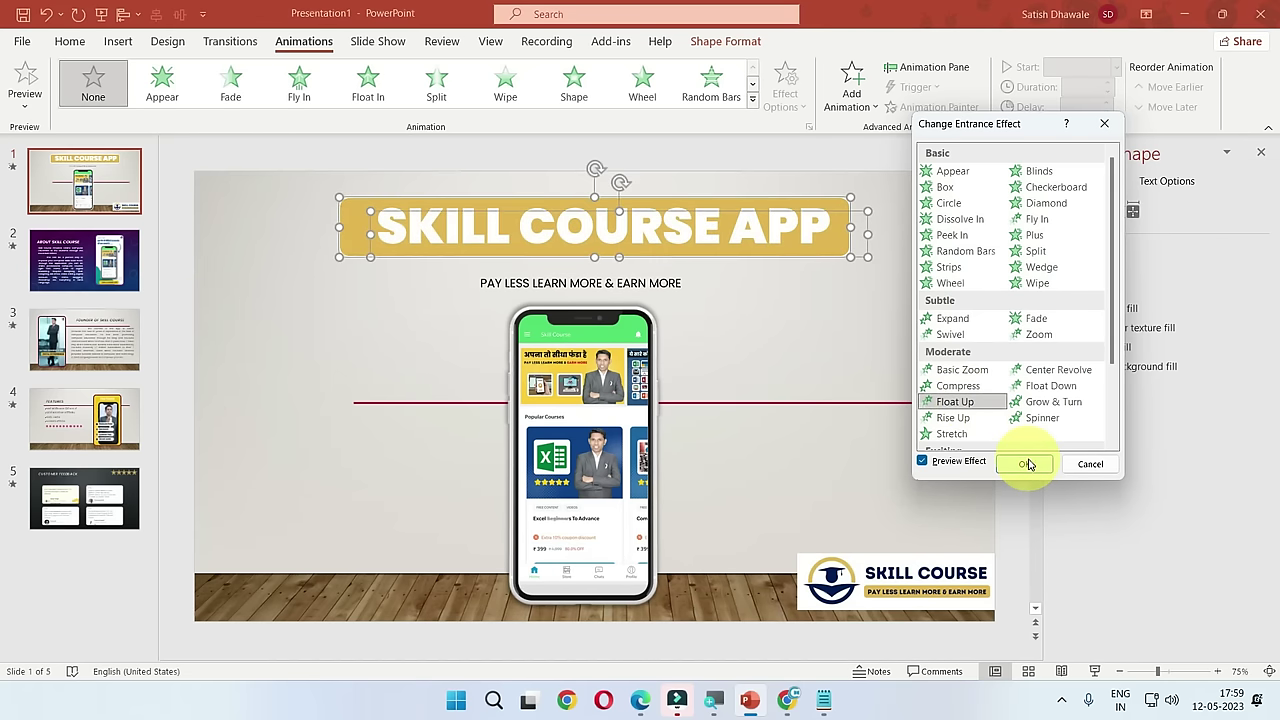
{"action": "left_click", "coordinate": [1037, 419]}
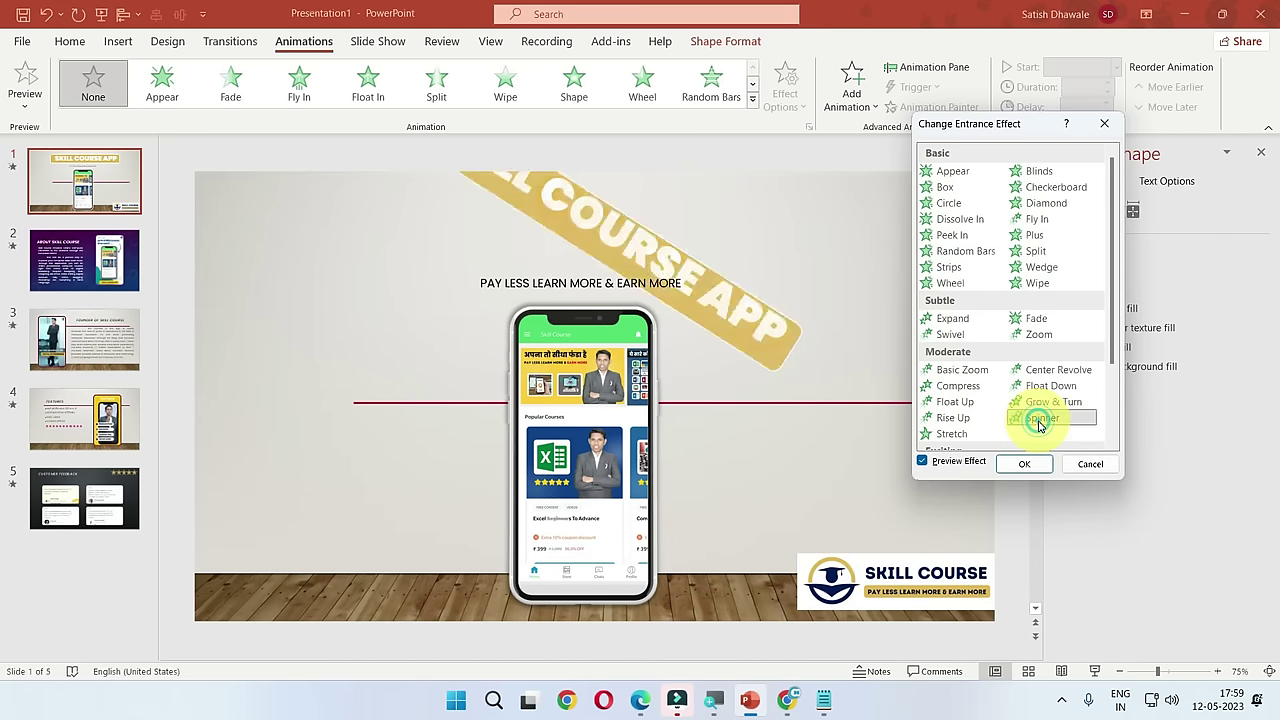
{"action": "left_click", "coordinate": [953, 402]}
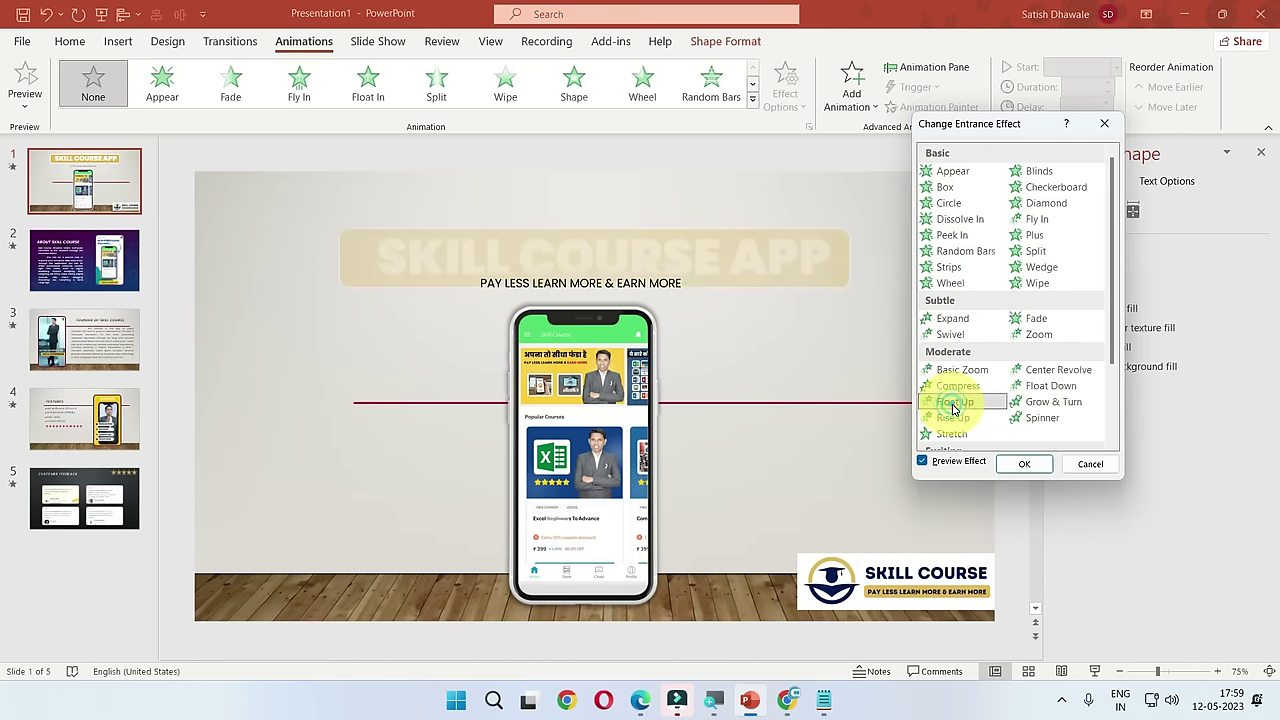
{"action": "left_click", "coordinate": [1017, 466]}
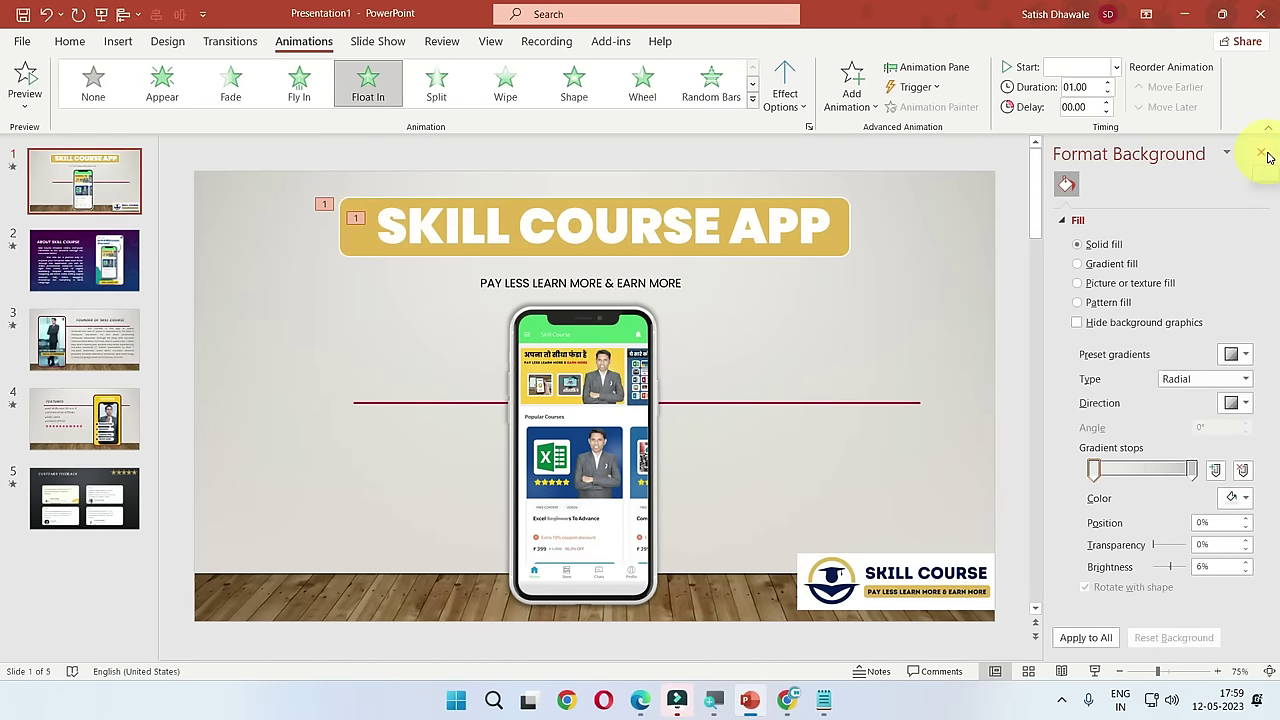
Step: Close Format Background, show the Animation Pane, end the preview, and select the subtitle
{"action": "left_click", "coordinate": [1262, 154]}
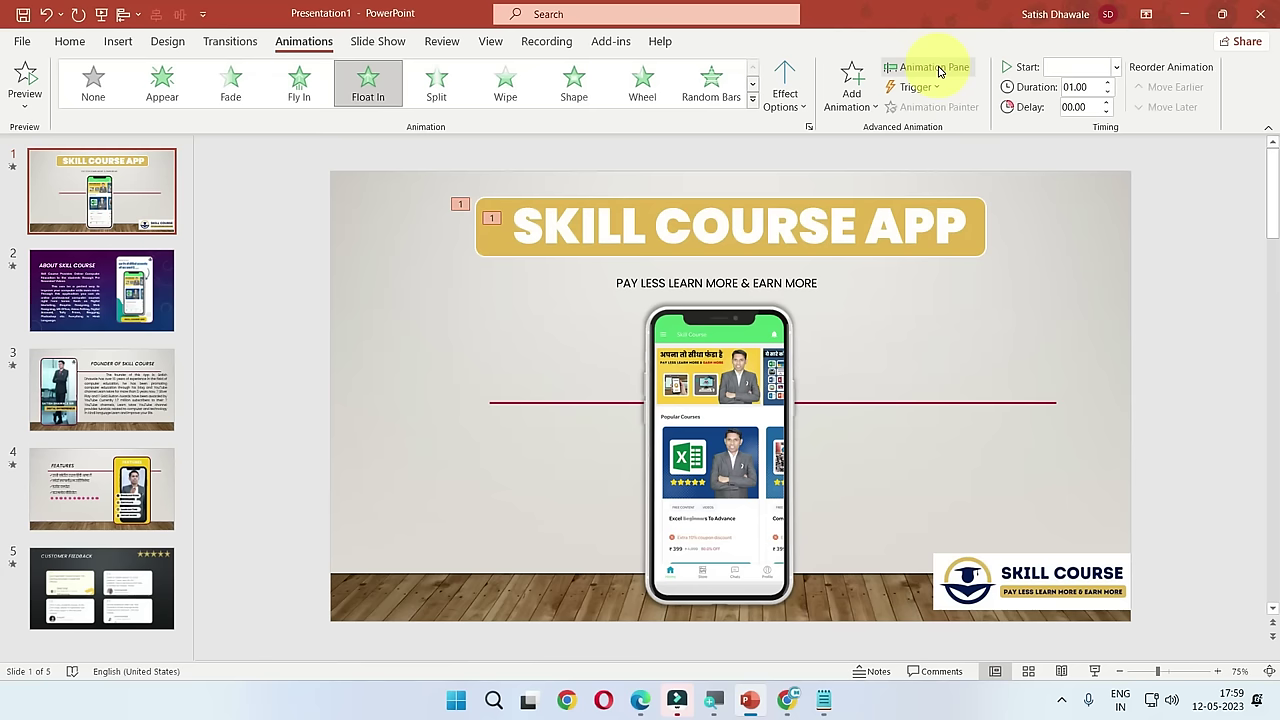
{"action": "left_click", "coordinate": [938, 68]}
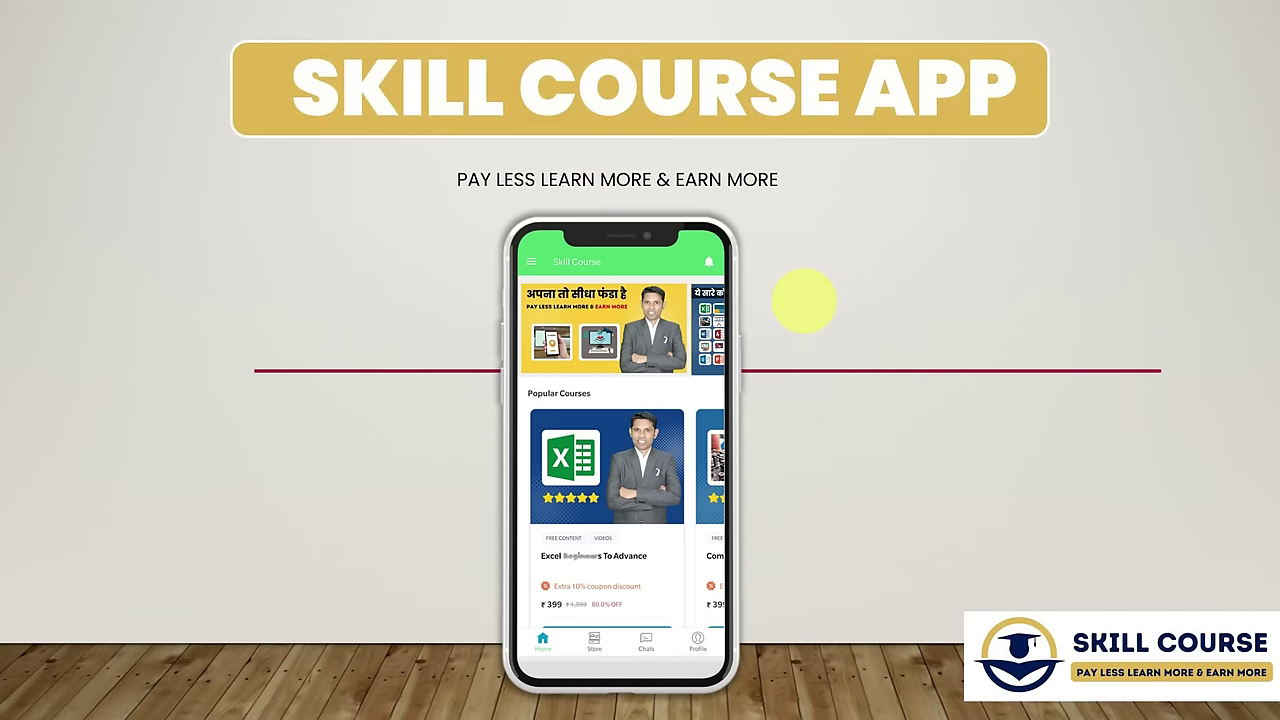
{"action": "key", "text": "Escape"}
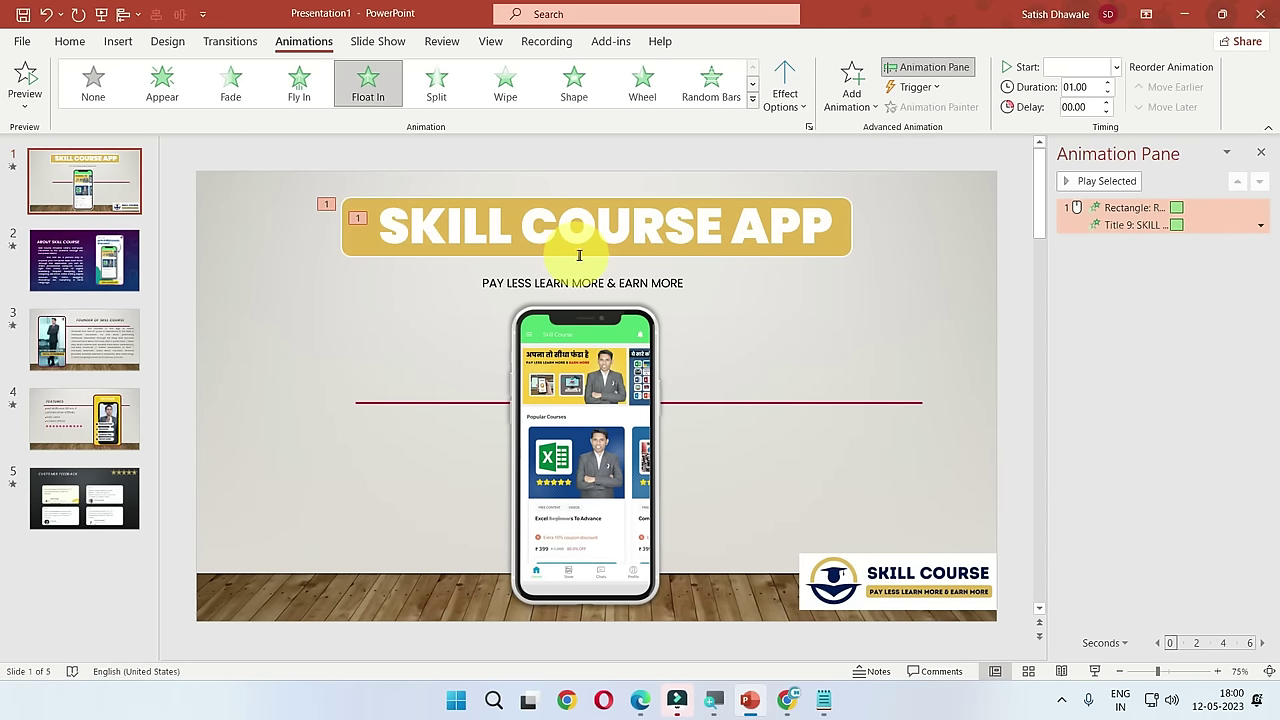
{"action": "left_click", "coordinate": [655, 350]}
{"action": "left_click", "coordinate": [579, 278]}
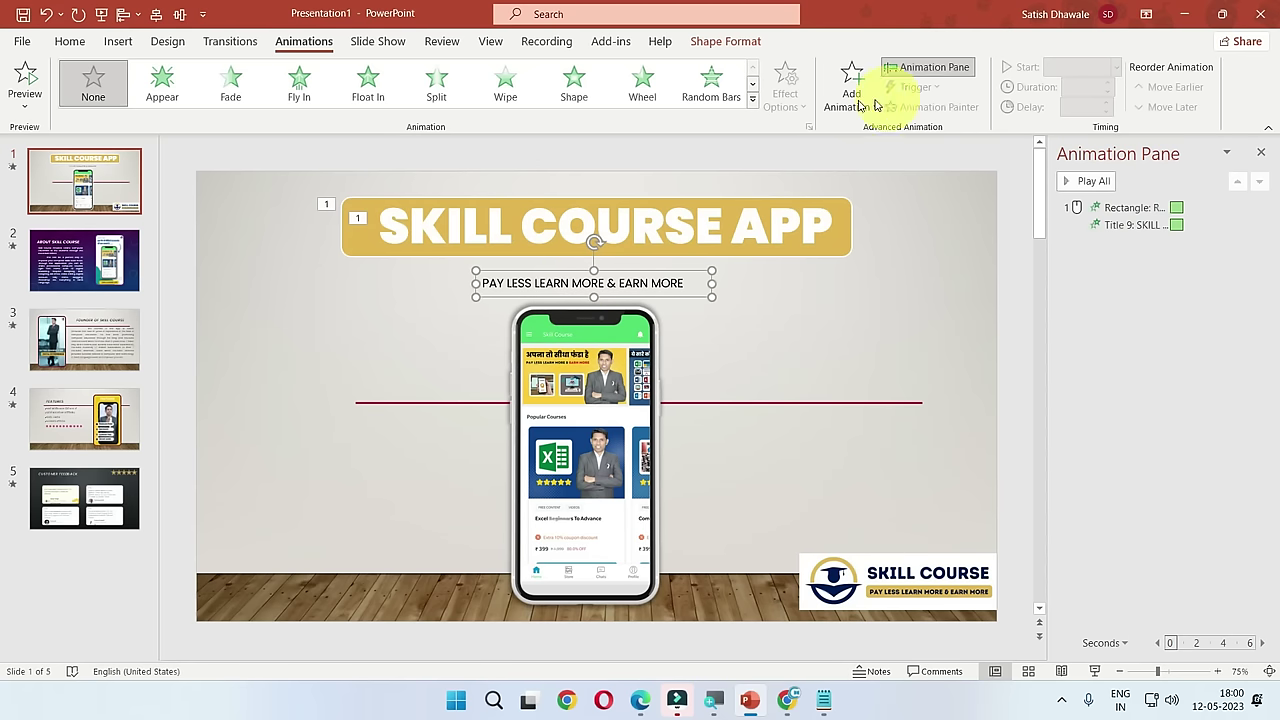
Step: Give the PAY LESS LEARN MORE & EARN MORE subtitle a Whip entrance effect
{"action": "left_click", "coordinate": [752, 98]}
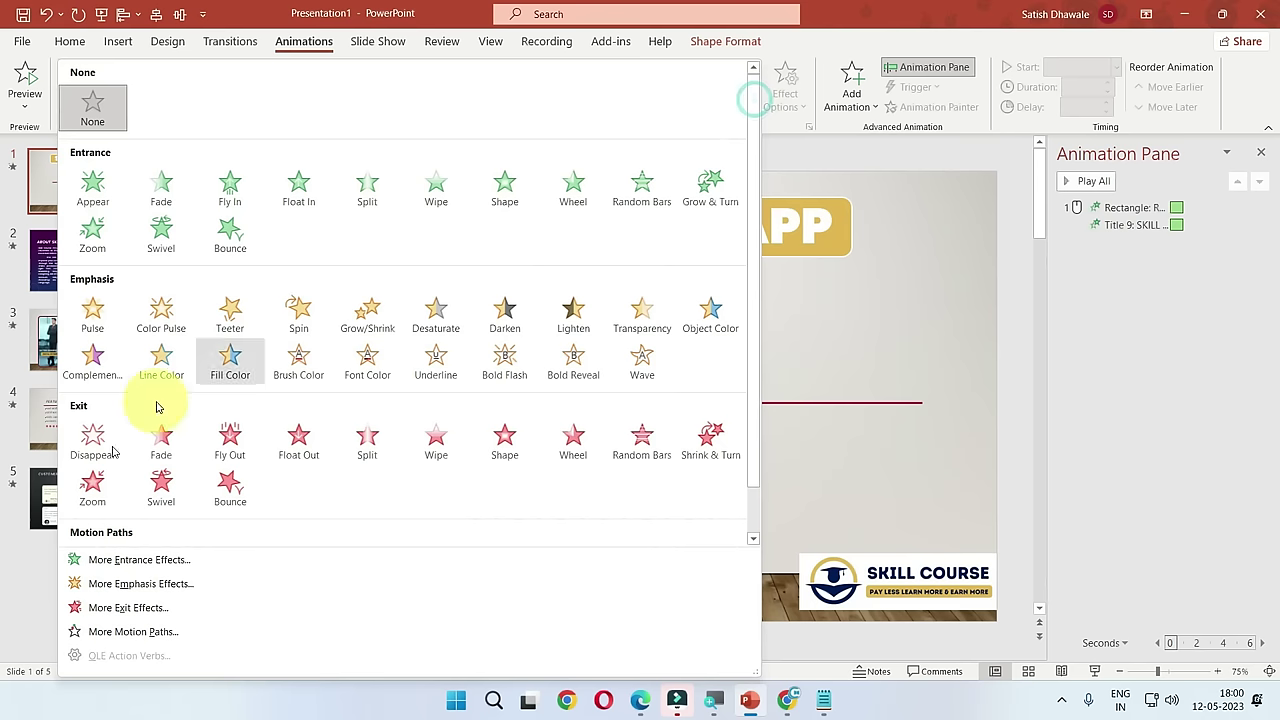
{"action": "left_click", "coordinate": [113, 566]}
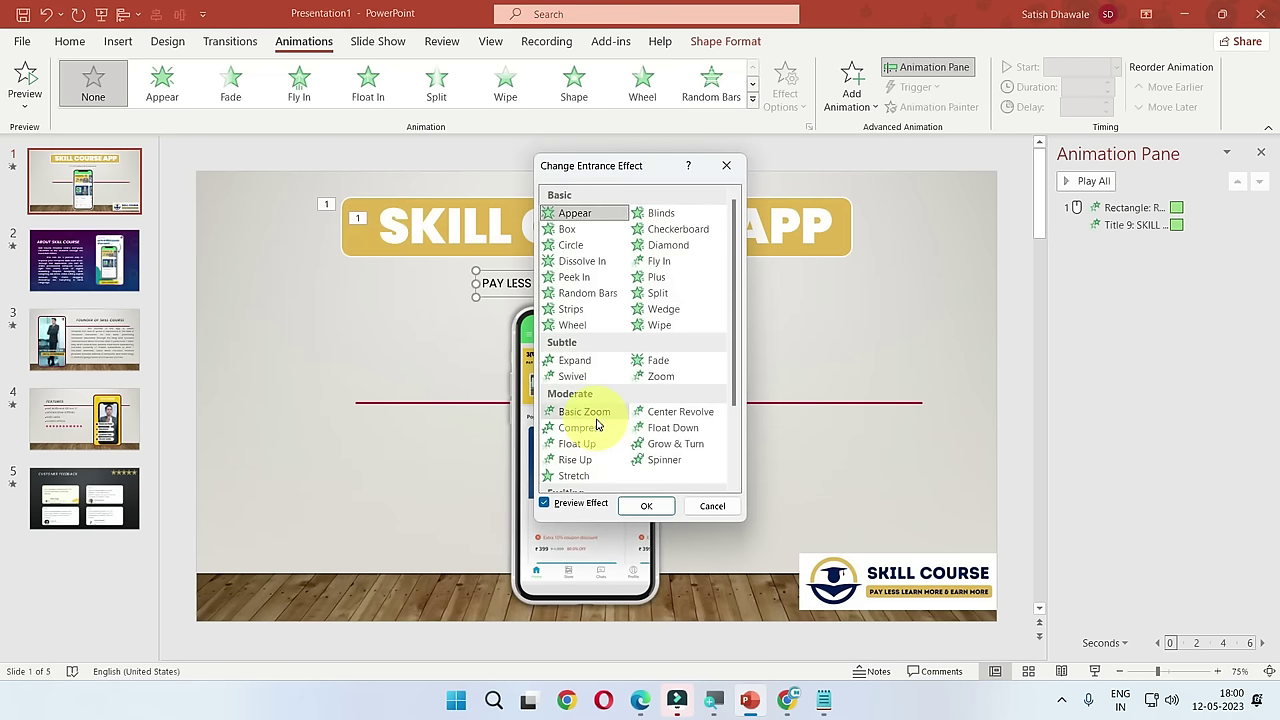
{"action": "scroll", "coordinate": [595, 425], "scroll_direction": "down", "scroll_amount": 2}
{"action": "left_click", "coordinate": [579, 484]}
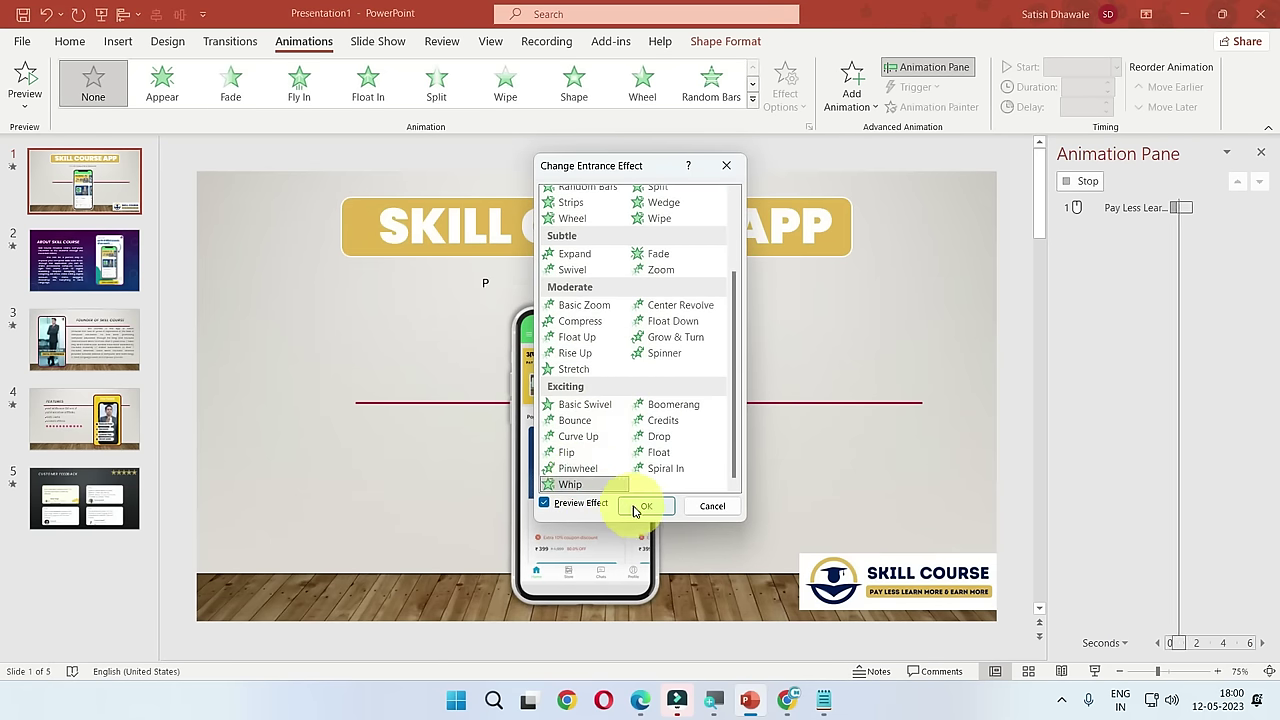
{"action": "left_click", "coordinate": [645, 505]}
{"action": "left_click", "coordinate": [597, 322]}
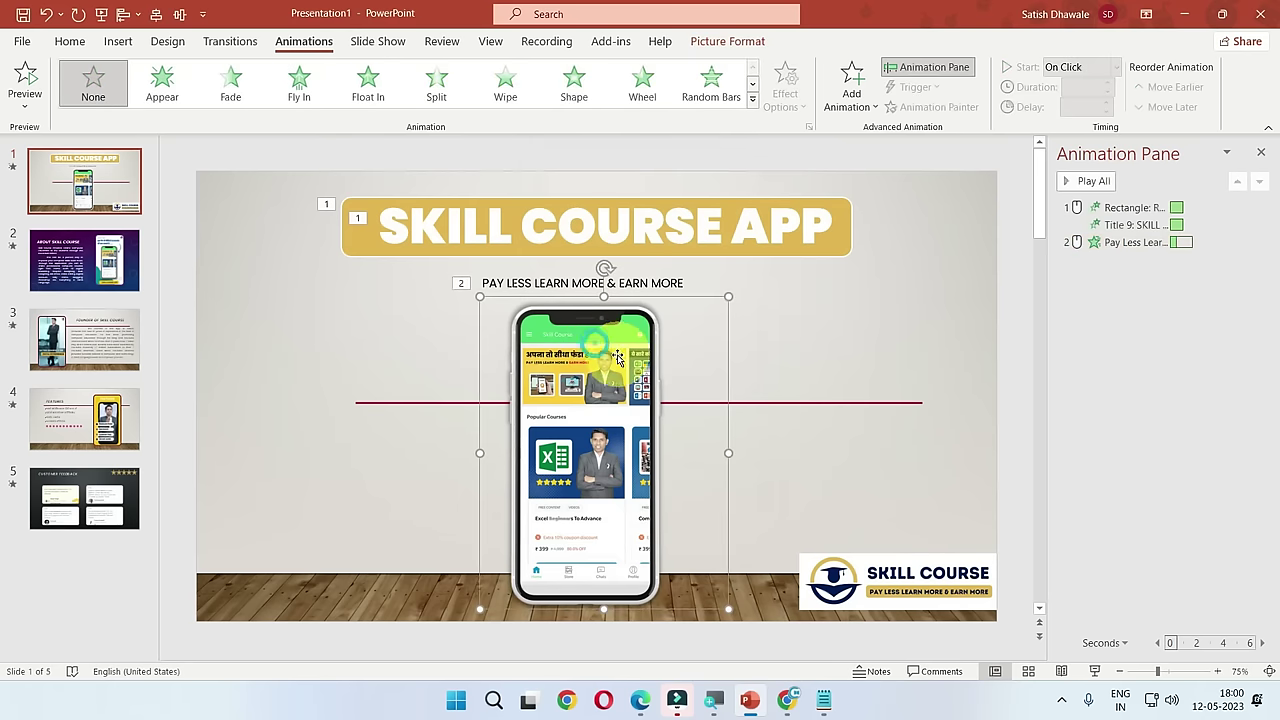
Step: Give the phone picture a Zoom entrance after trying Bounce, Rise Up and Grow & Turn, then play the show
{"action": "left_click", "coordinate": [753, 95]}
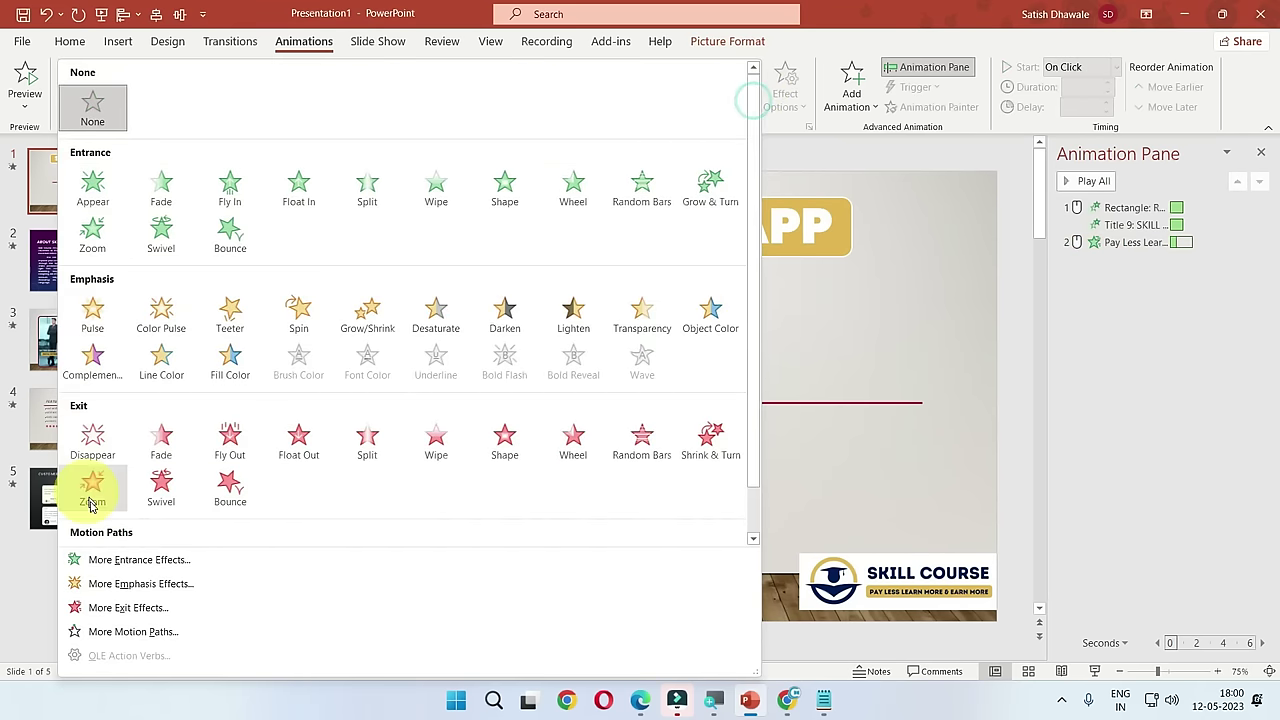
{"action": "left_click", "coordinate": [110, 558]}
{"action": "scroll", "coordinate": [575, 440], "scroll_direction": "down", "scroll_amount": 2}
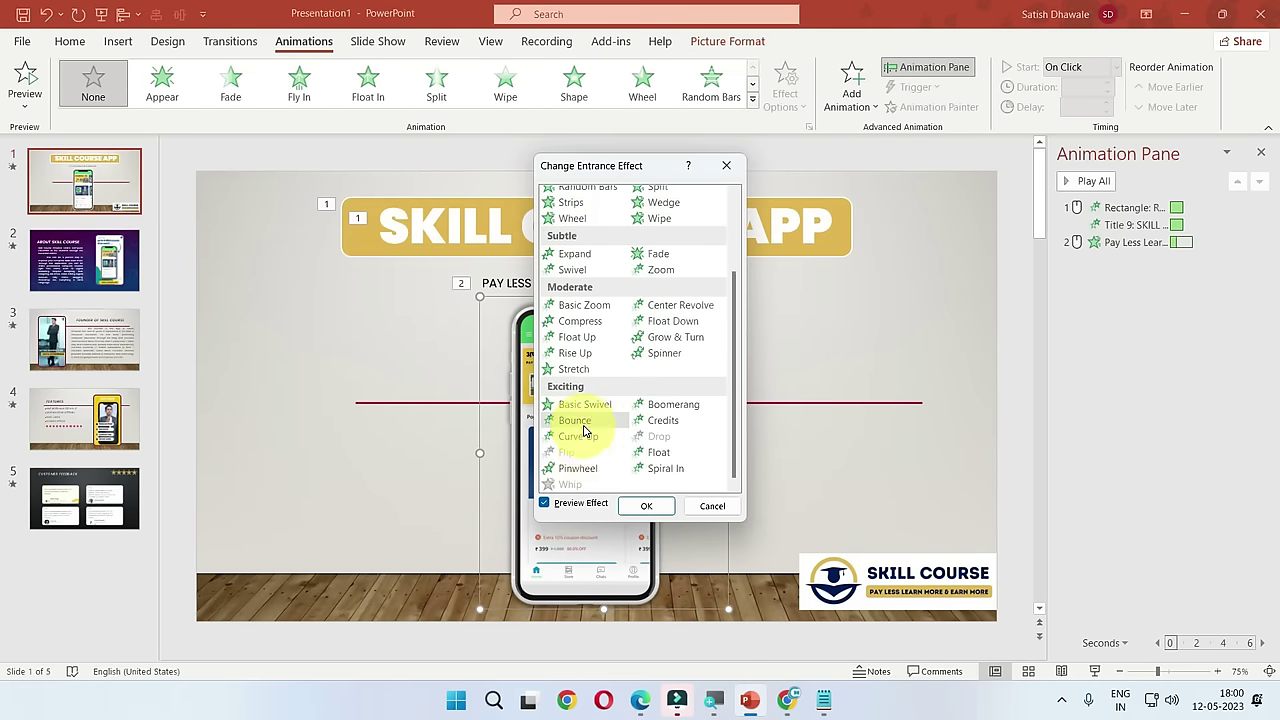
{"action": "left_click", "coordinate": [572, 420]}
{"action": "left_click_drag", "start_coordinate": [620, 167], "coordinate": [818, 150]}
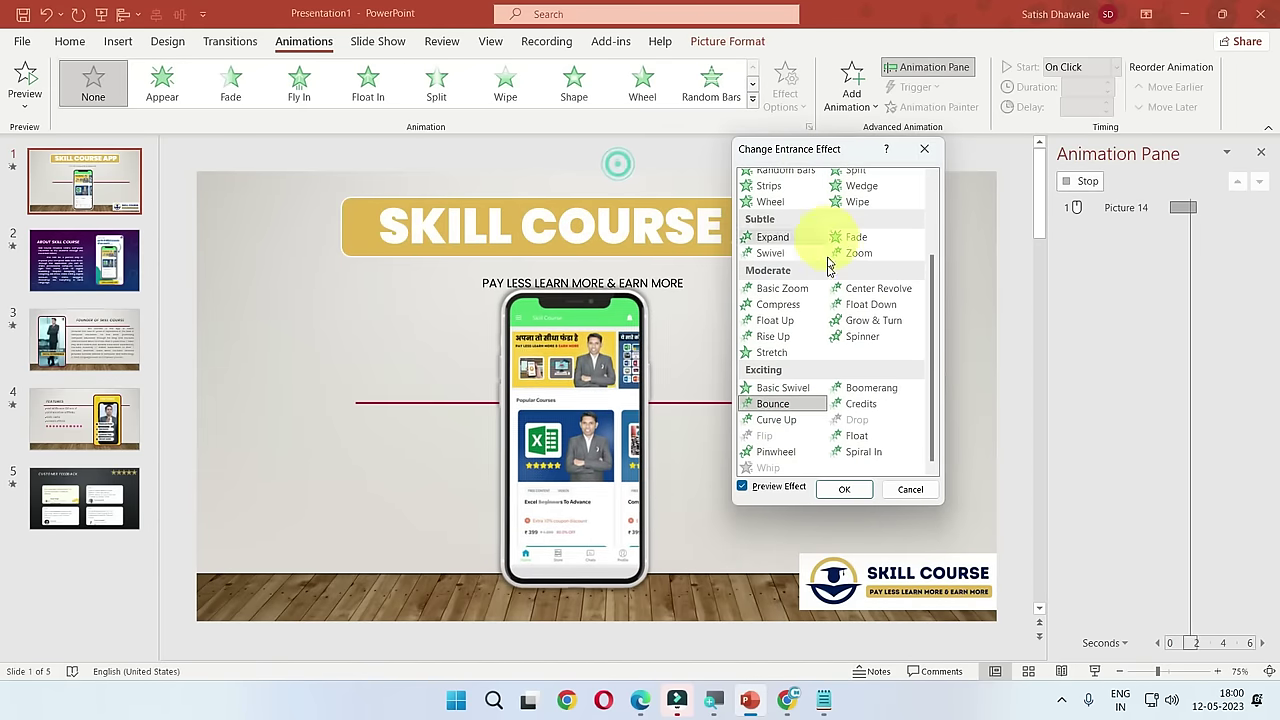
{"action": "left_click", "coordinate": [786, 337]}
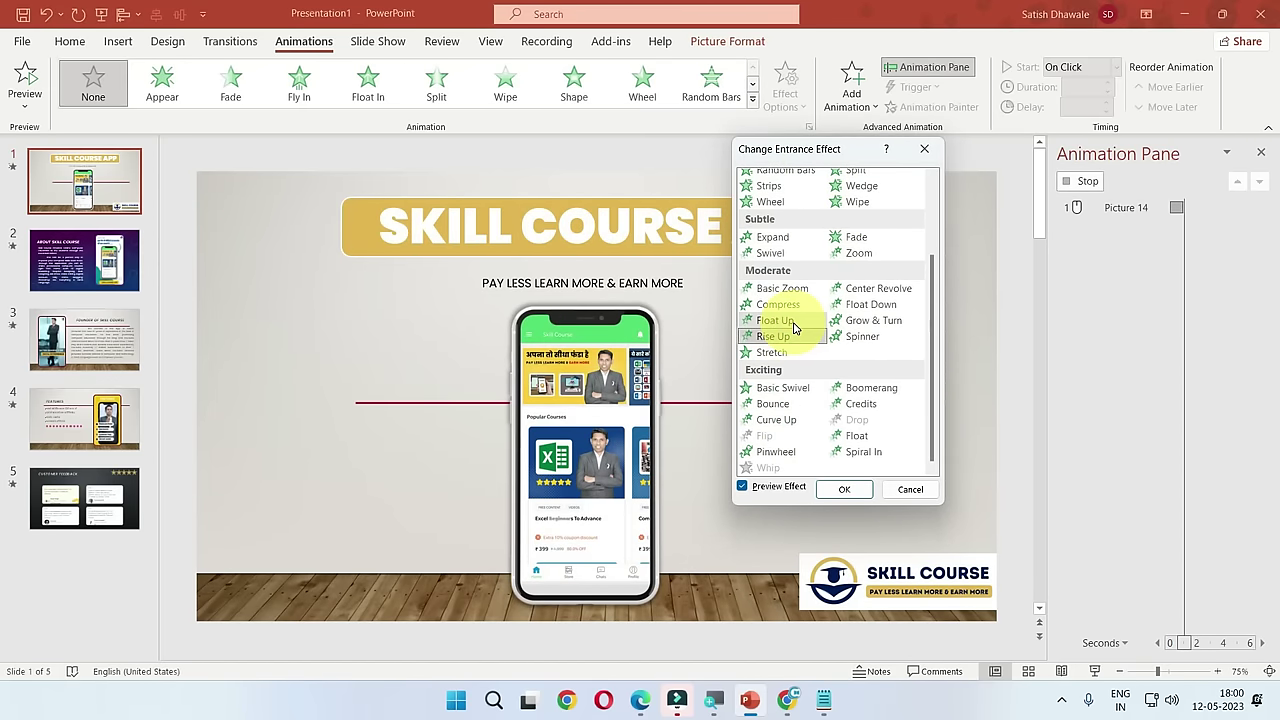
{"action": "left_click", "coordinate": [866, 338]}
{"action": "left_click", "coordinate": [868, 322]}
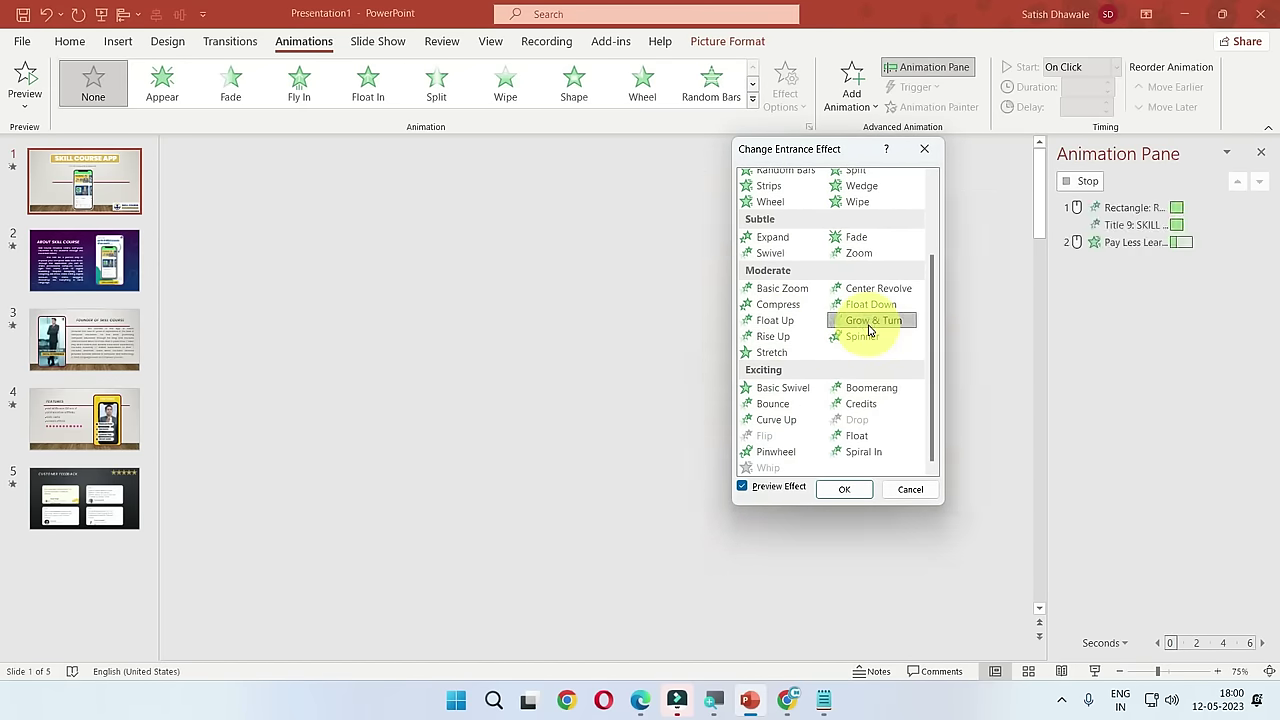
{"action": "left_click", "coordinate": [858, 253]}
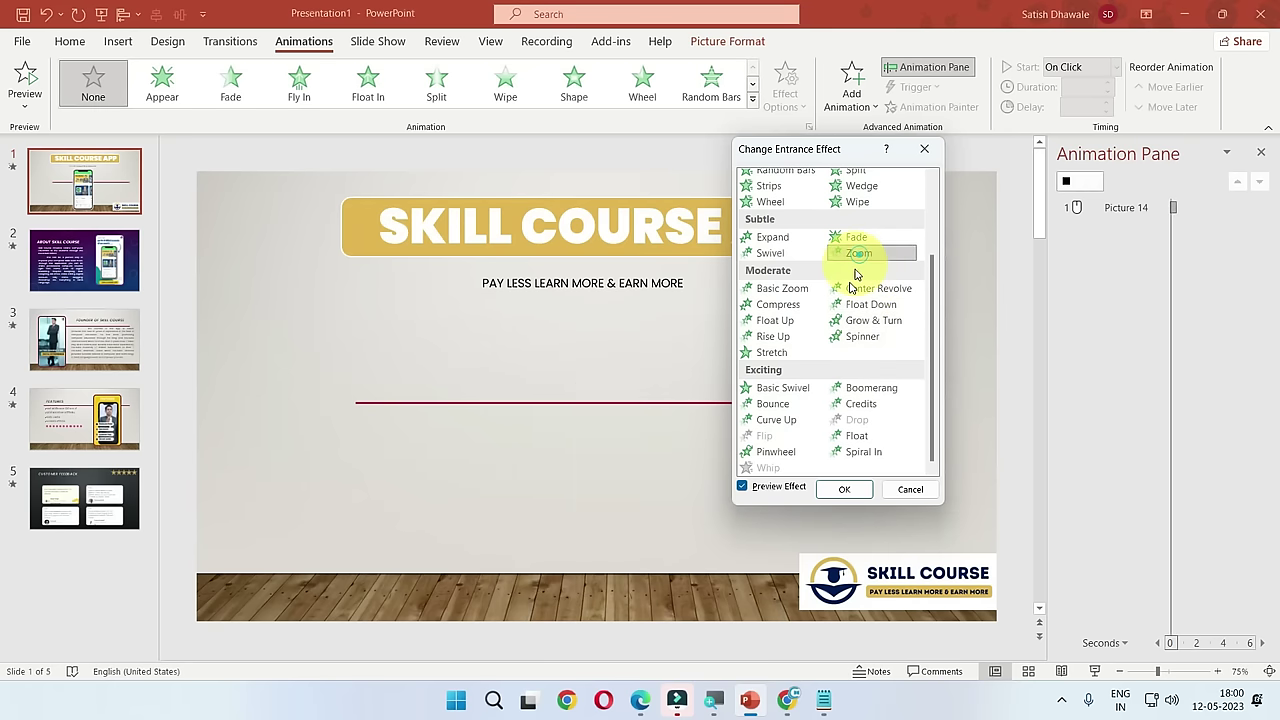
{"action": "left_click", "coordinate": [844, 489]}
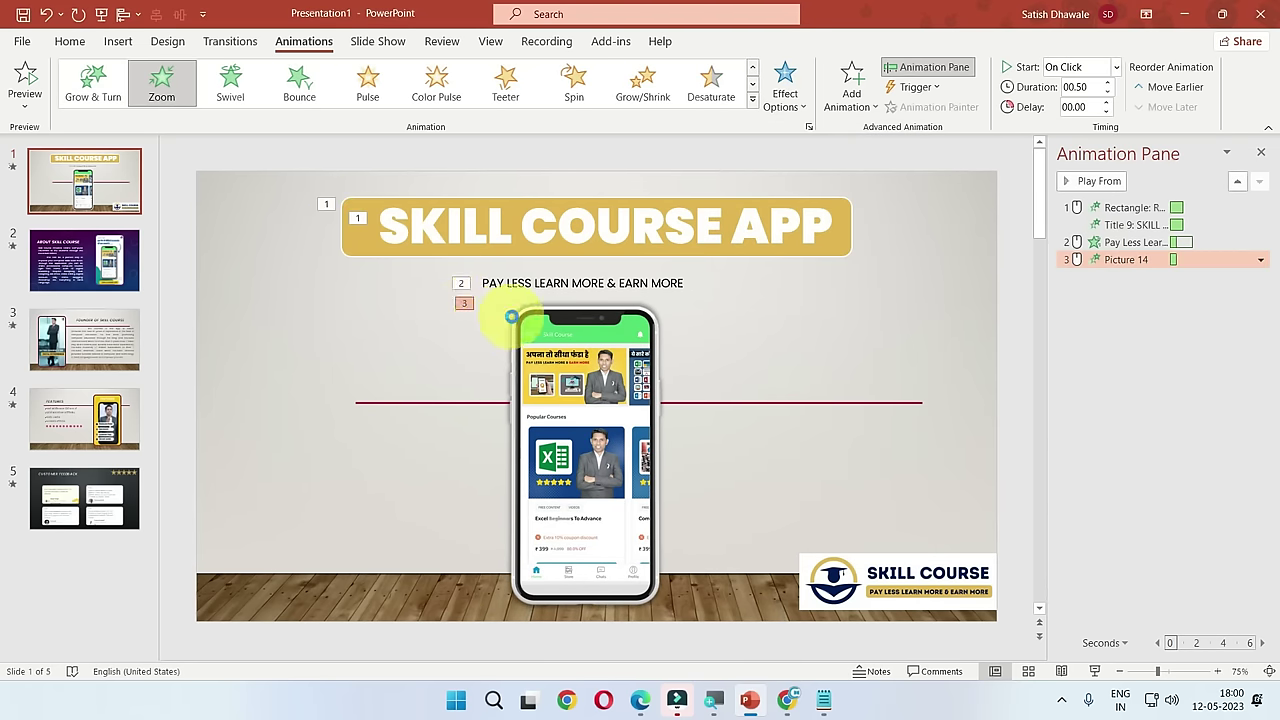
{"action": "key", "text": "F5"}
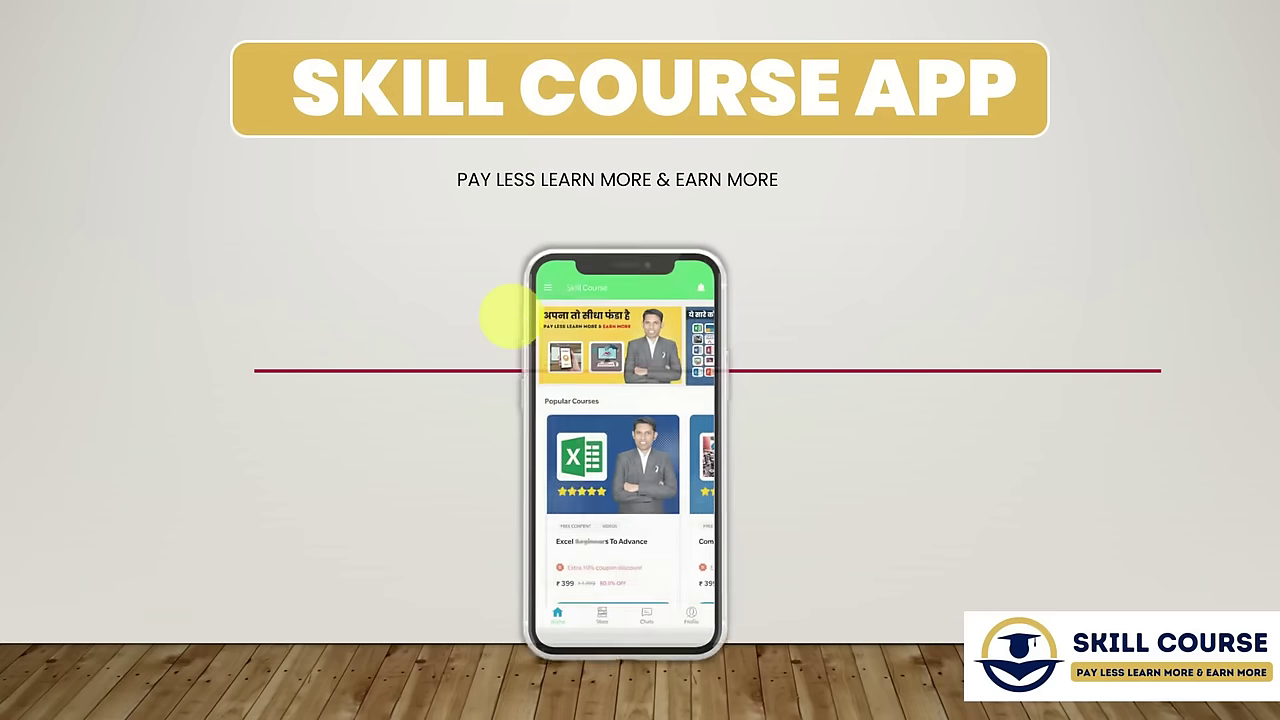
Step: Exit the slide show, reselect slide 1's phone picture and open the Add Animation effects
{"action": "key", "text": "Escape"}
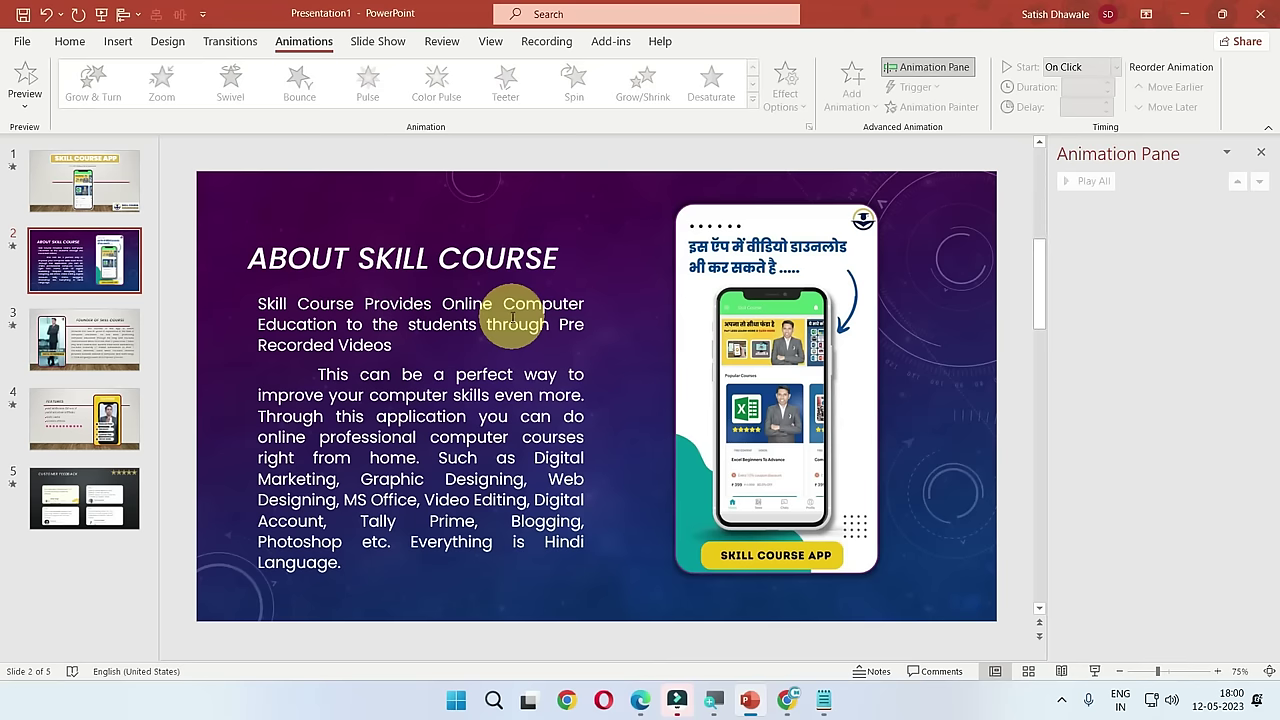
{"action": "left_click", "coordinate": [66, 184]}
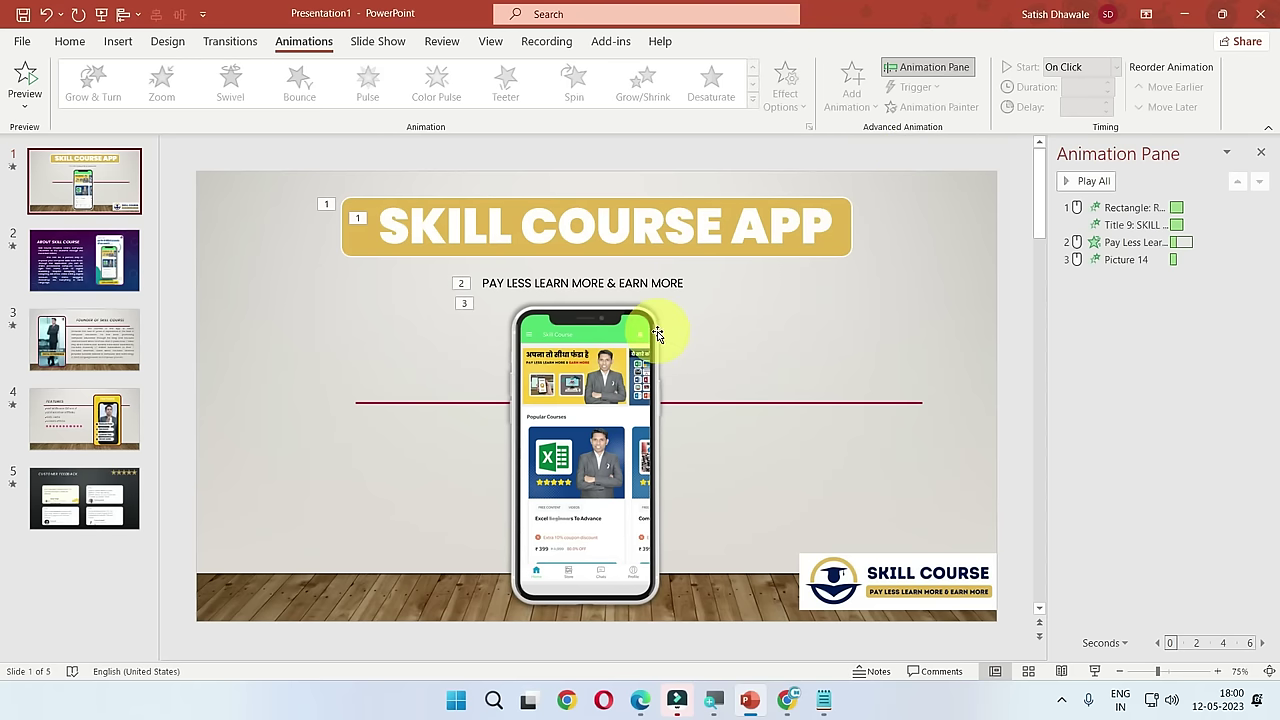
{"action": "left_click", "coordinate": [657, 333]}
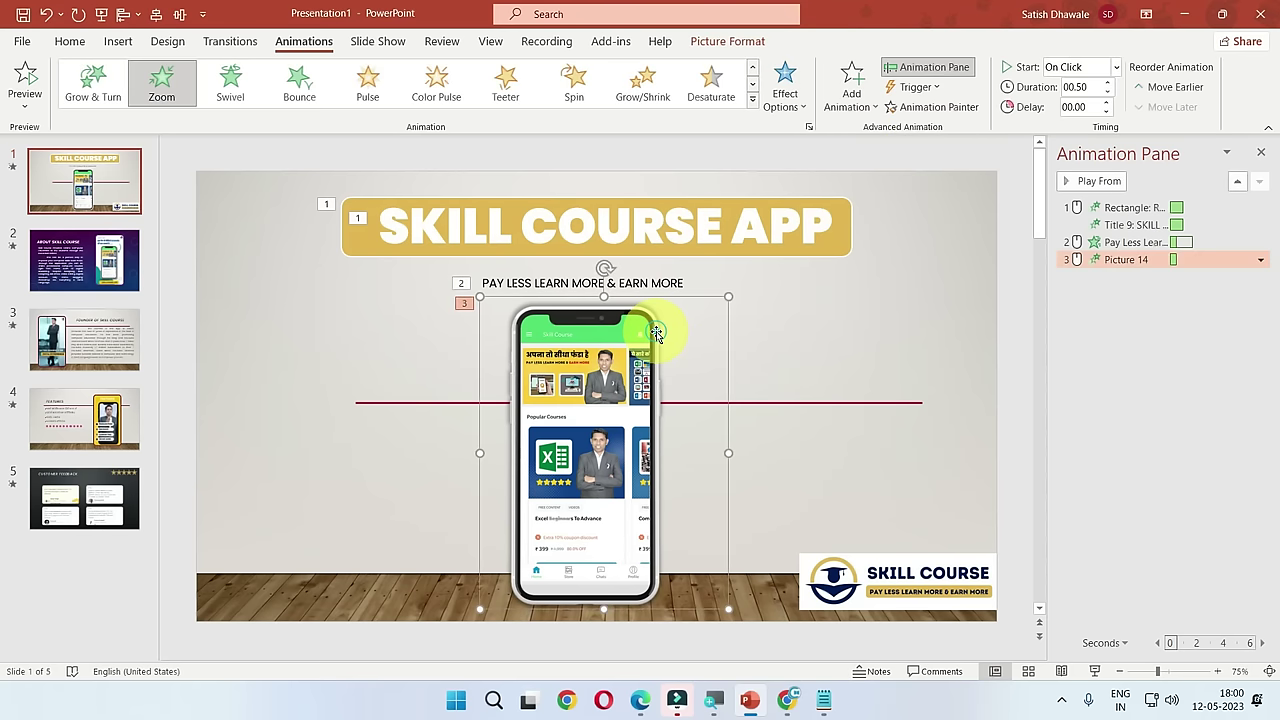
{"action": "left_click", "coordinate": [636, 252]}
{"action": "left_click", "coordinate": [635, 280]}
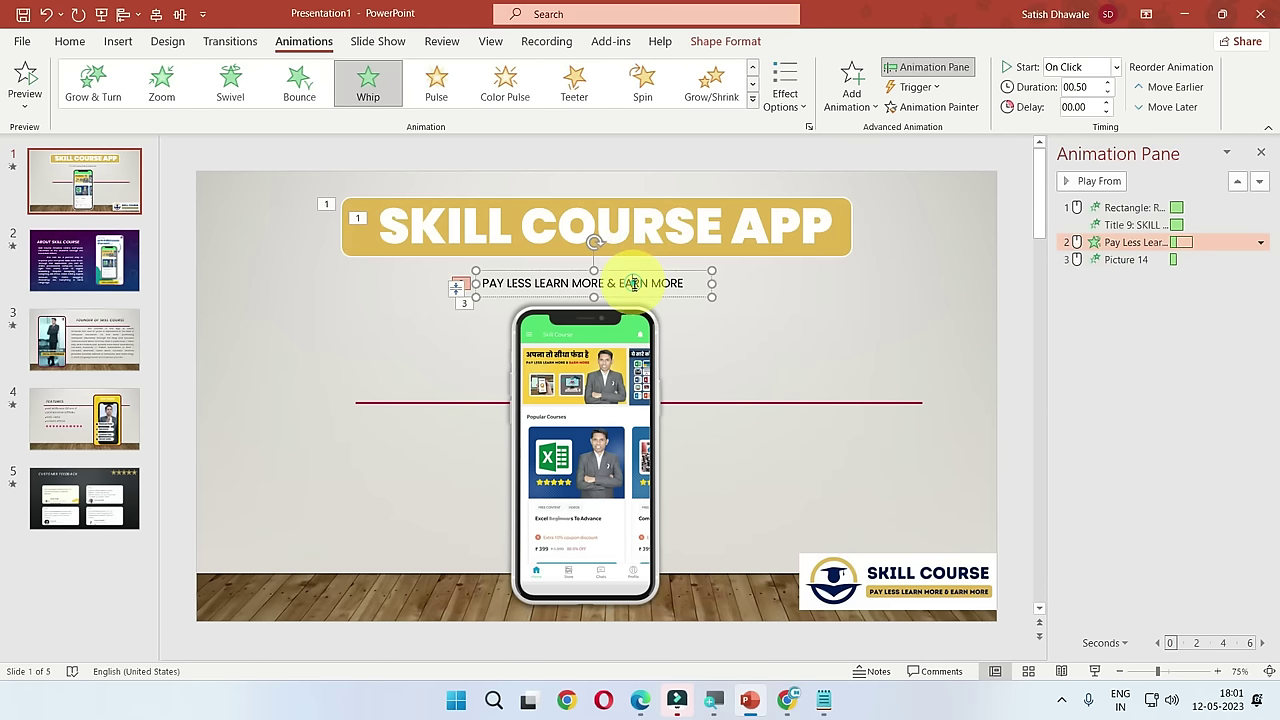
{"action": "left_click", "coordinate": [631, 340]}
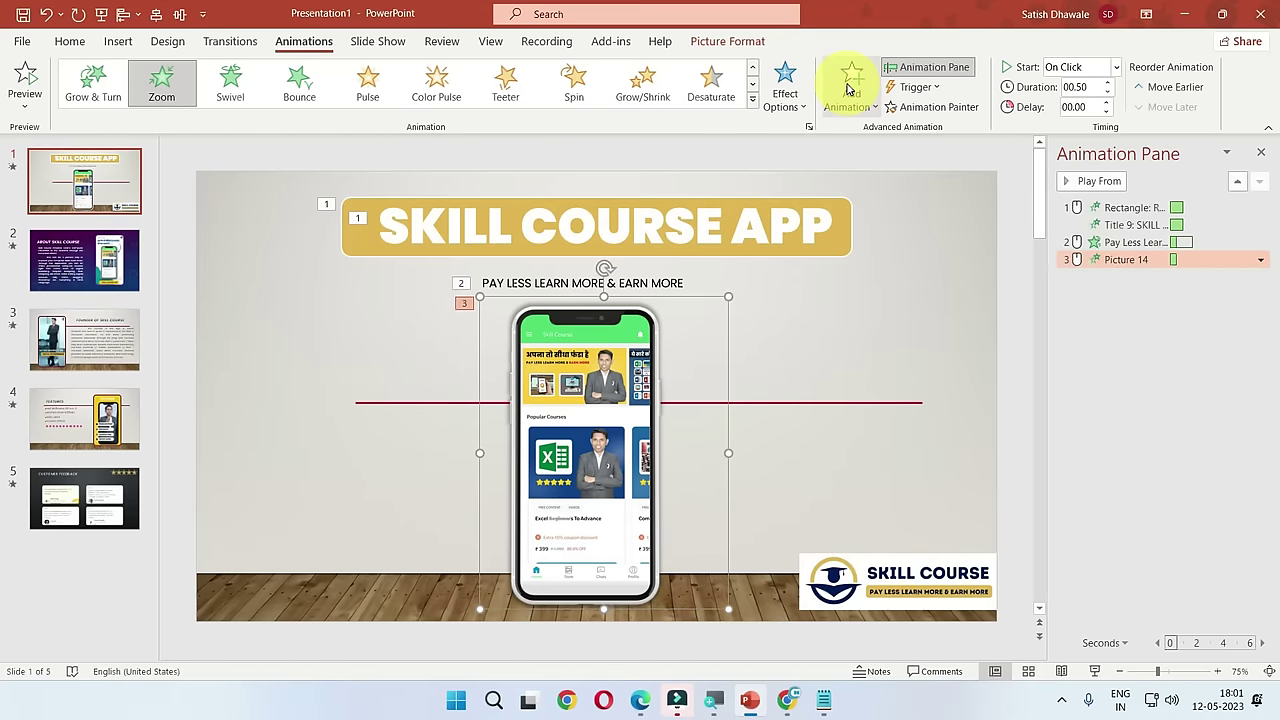
{"action": "left_click", "coordinate": [840, 98]}
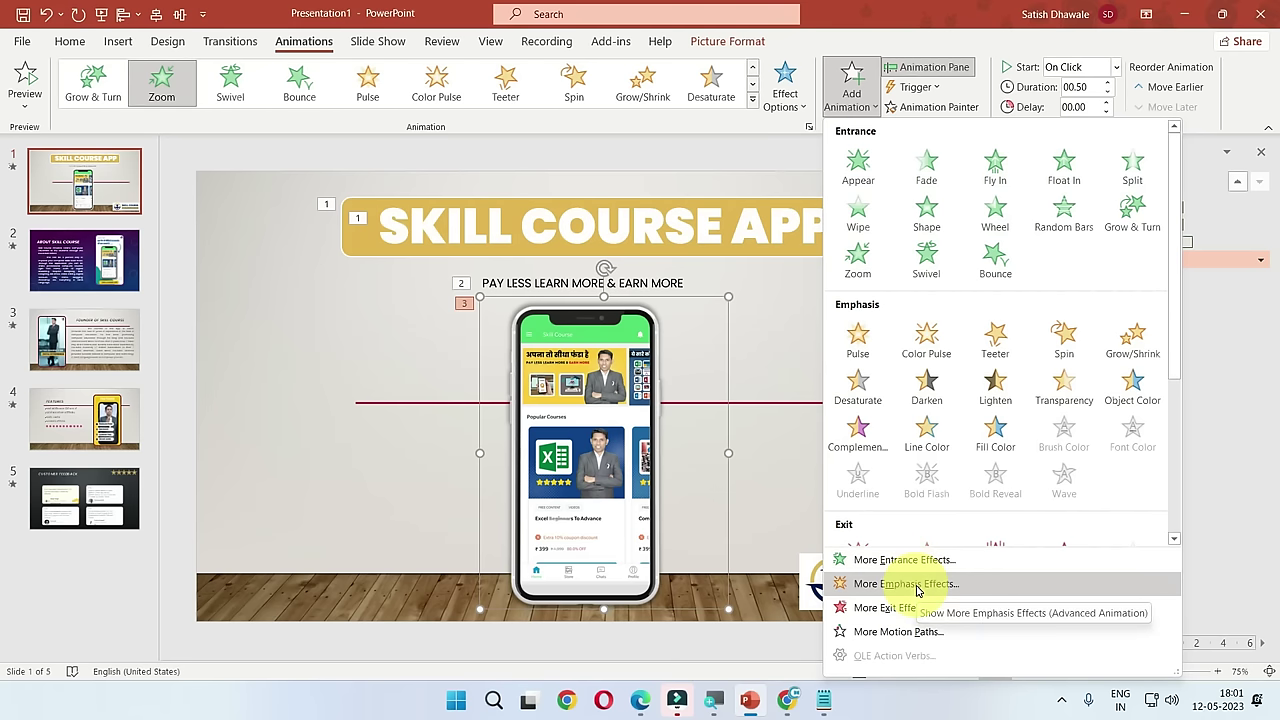
Step: In the full emphasis list, preview Spin, Grow/Shrink, Transparency, Pulse, Lighten and Darken on the phone
{"action": "left_click", "coordinate": [917, 586]}
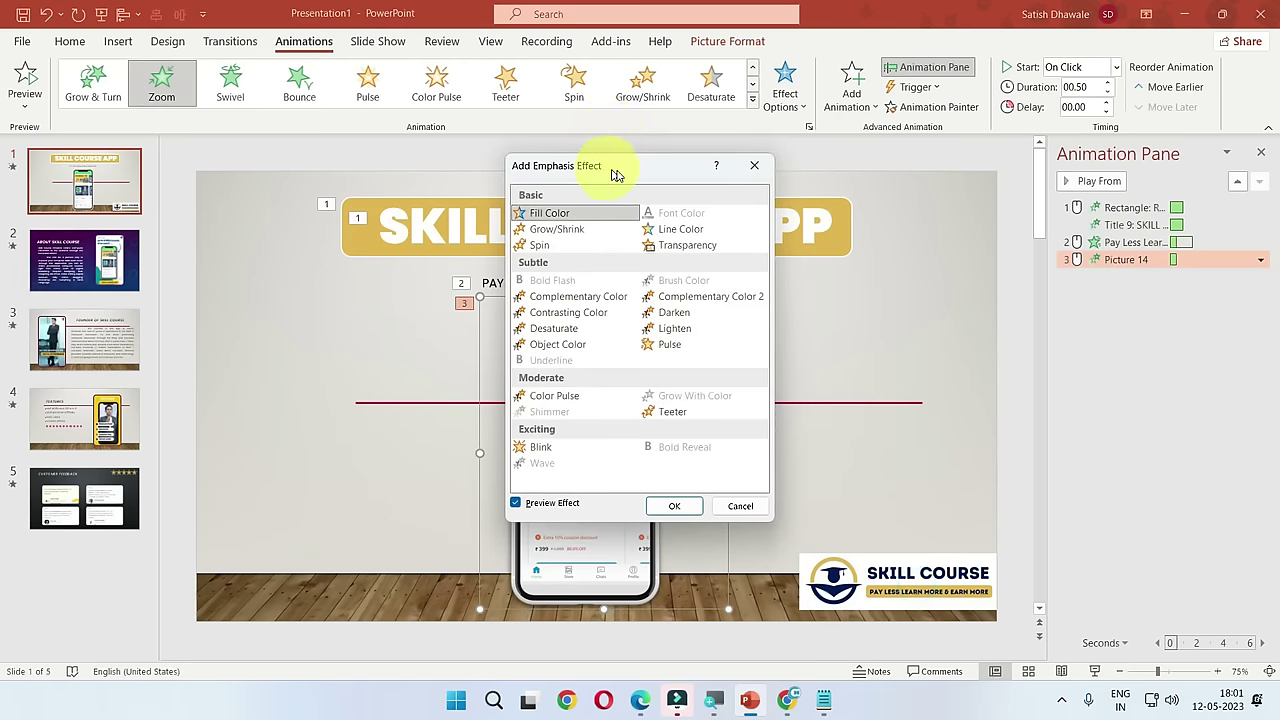
{"action": "left_click_drag", "start_coordinate": [613, 173], "coordinate": [945, 165]}
{"action": "left_click", "coordinate": [885, 238]}
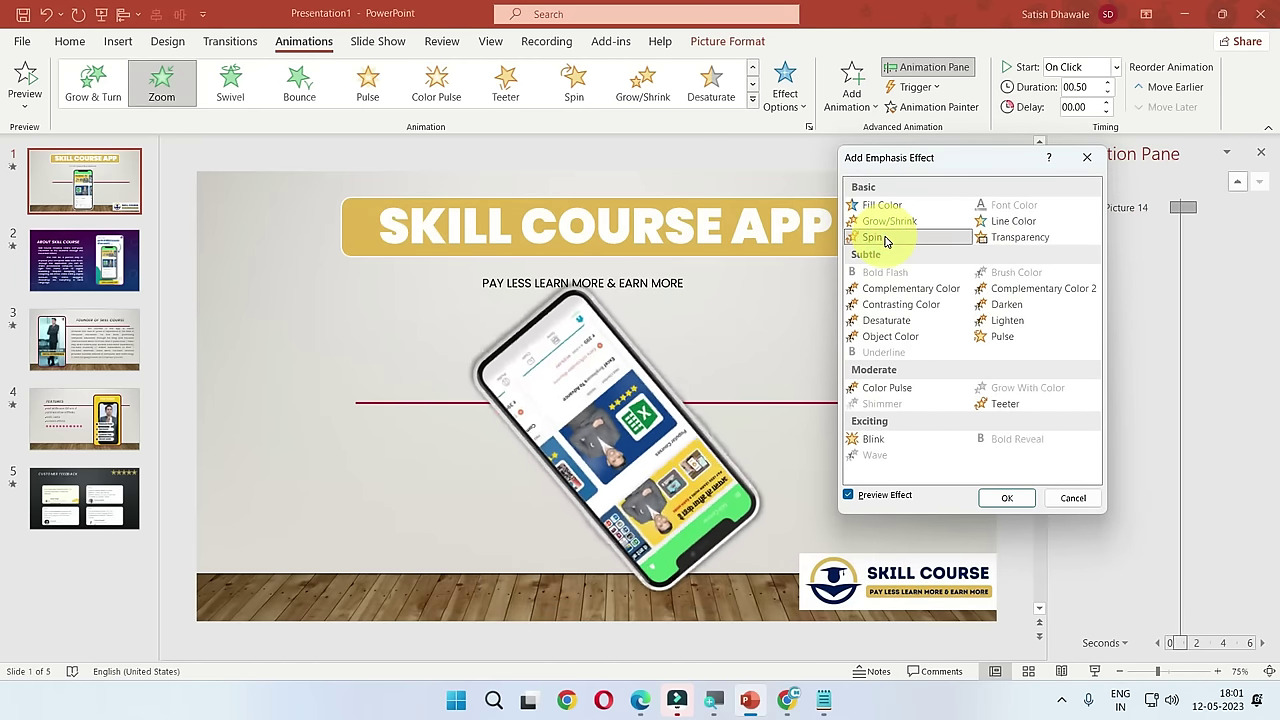
{"action": "left_click", "coordinate": [889, 224]}
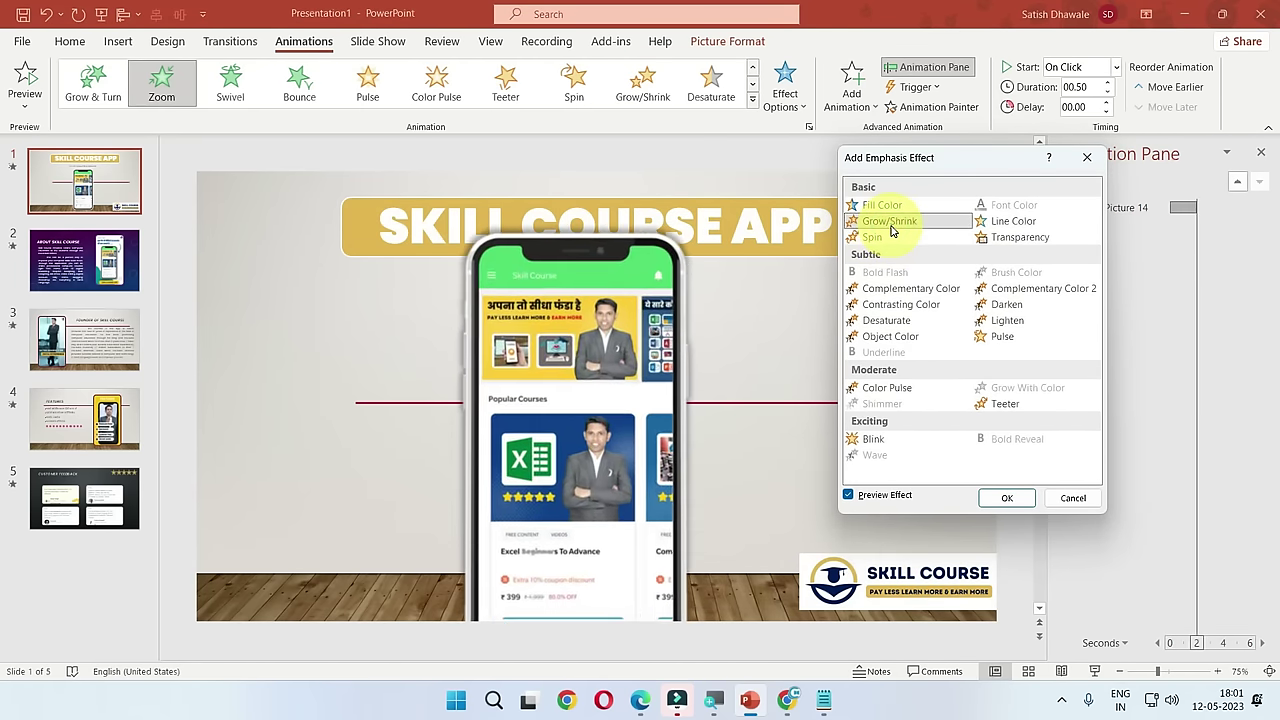
{"action": "left_click", "coordinate": [1010, 238]}
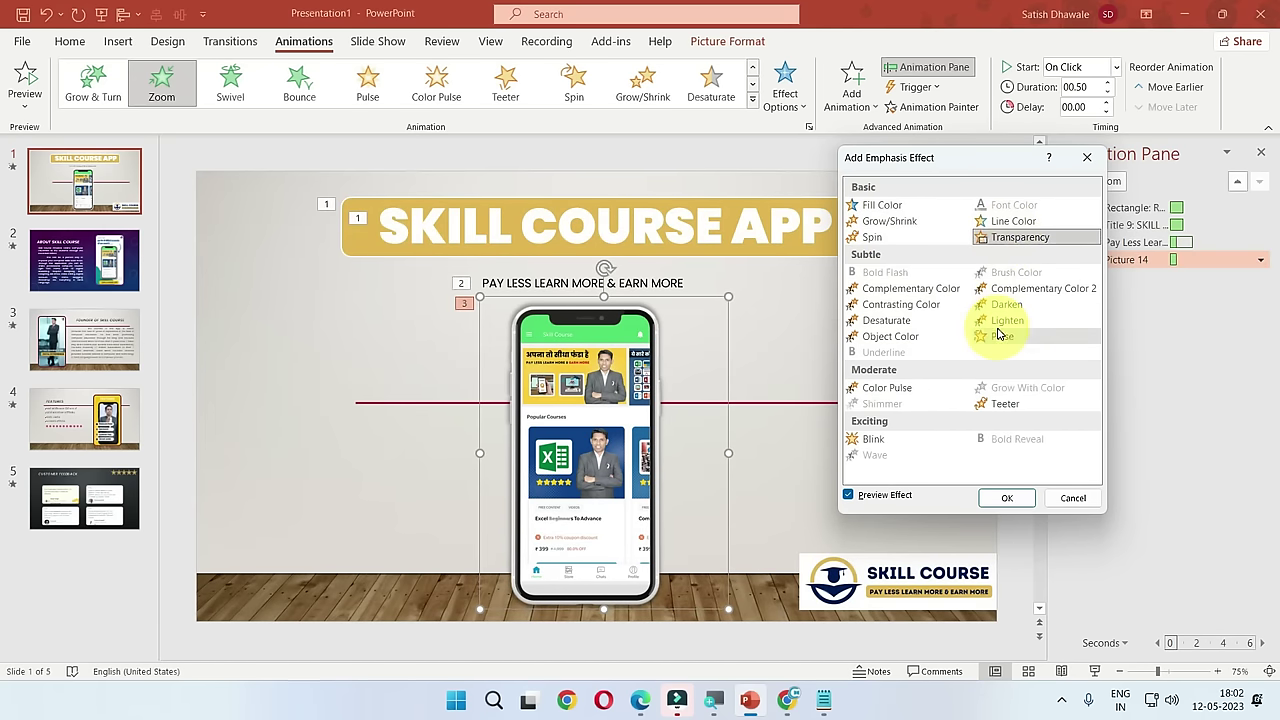
{"action": "left_click", "coordinate": [998, 335]}
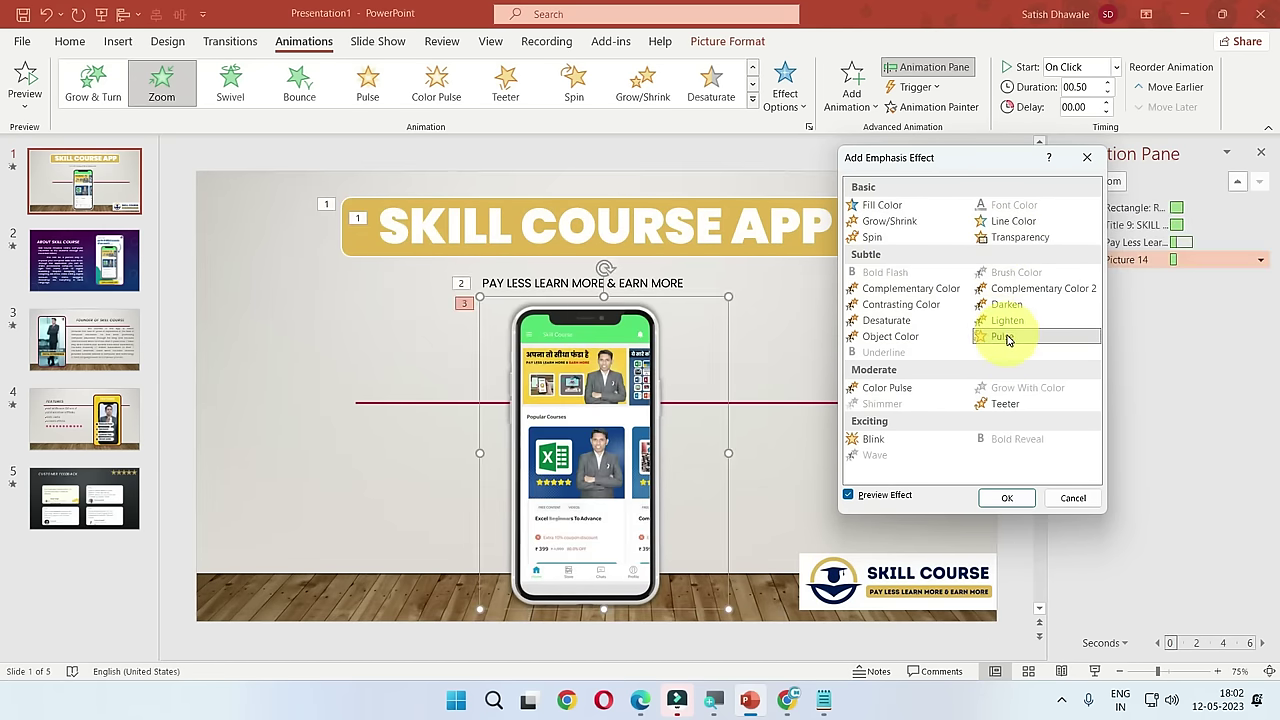
{"action": "left_click", "coordinate": [1007, 320]}
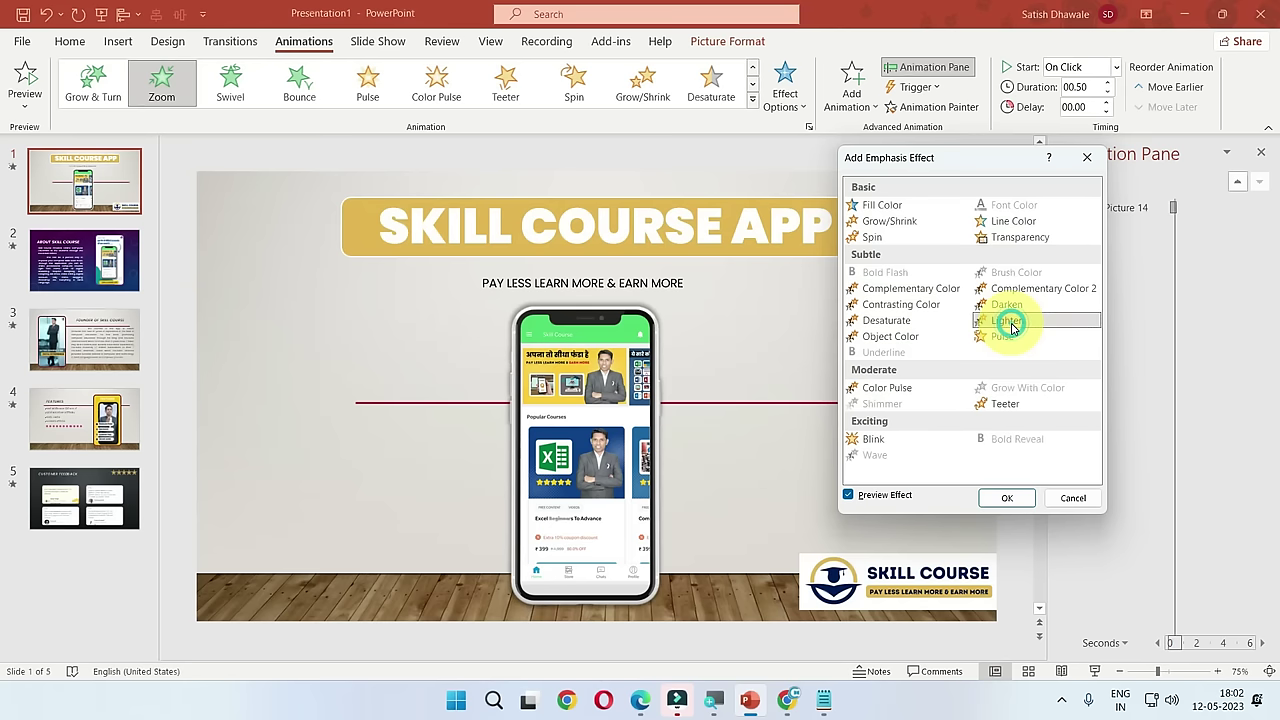
{"action": "left_click", "coordinate": [1008, 306]}
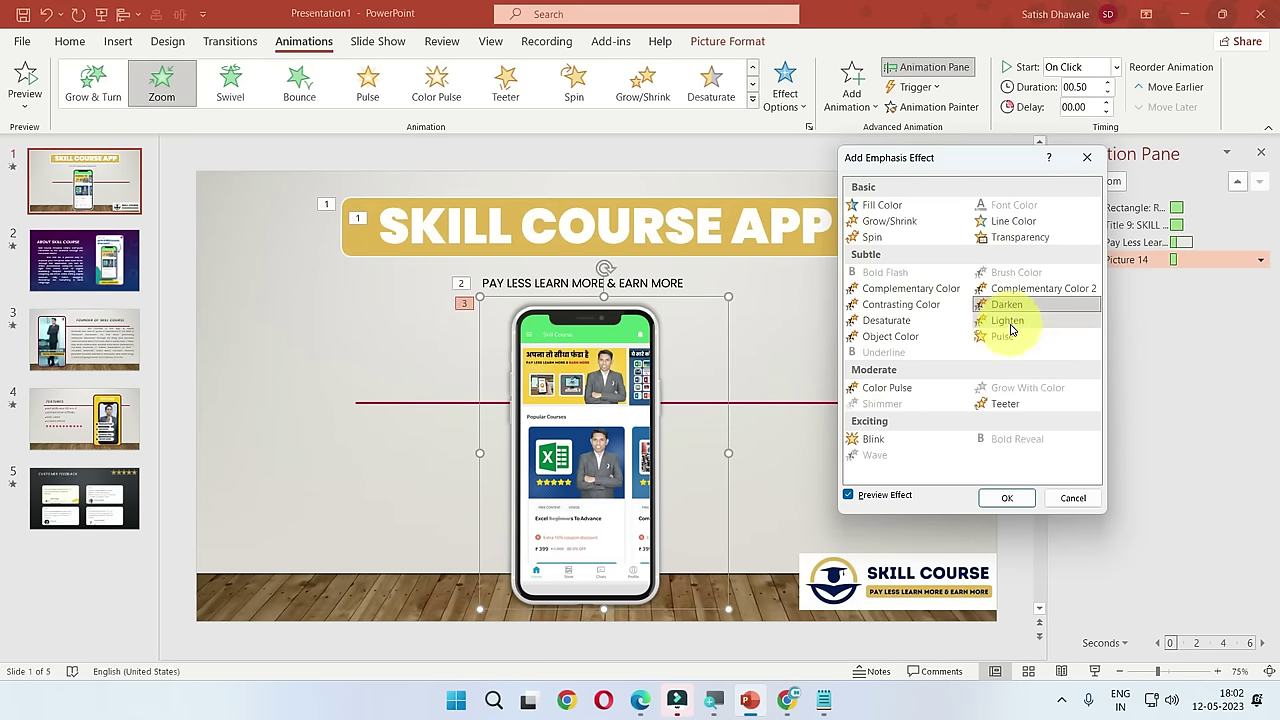
Step: After trying color, Blink and Pulse effects, apply Teeter to the phone and start the slideshow
{"action": "left_click", "coordinate": [929, 338]}
{"action": "left_click", "coordinate": [911, 322]}
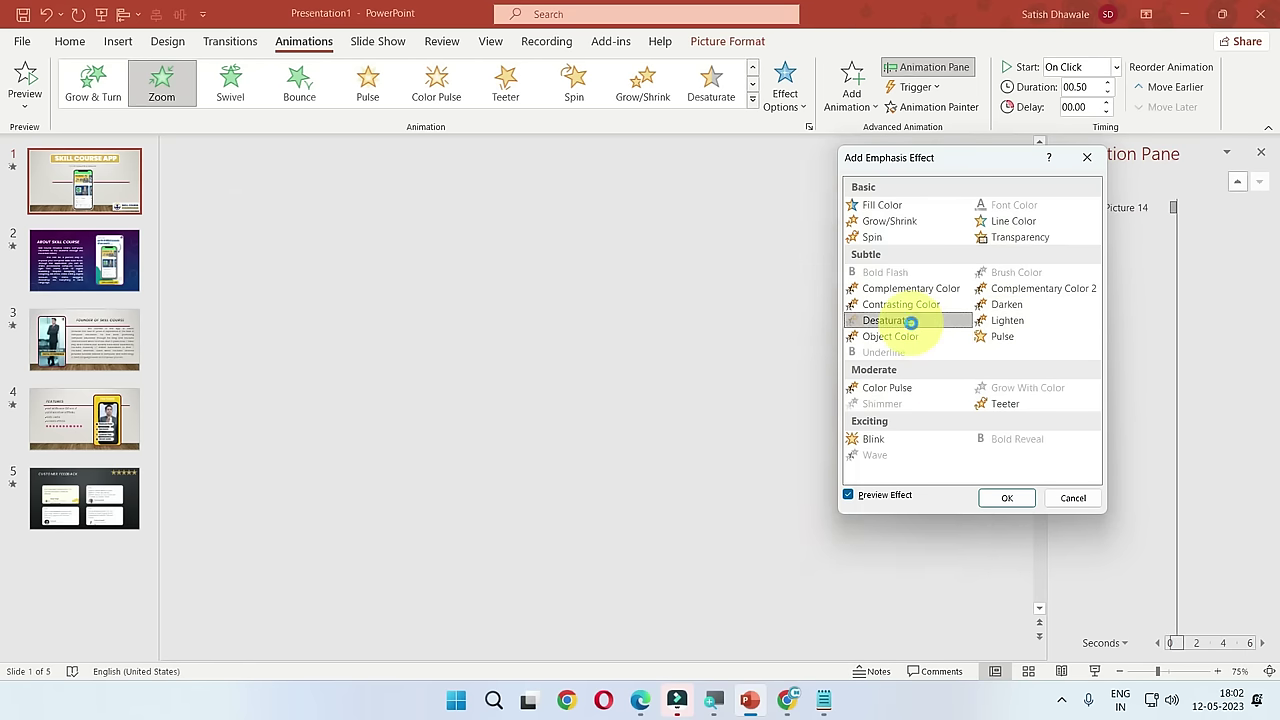
{"action": "left_click", "coordinate": [905, 305]}
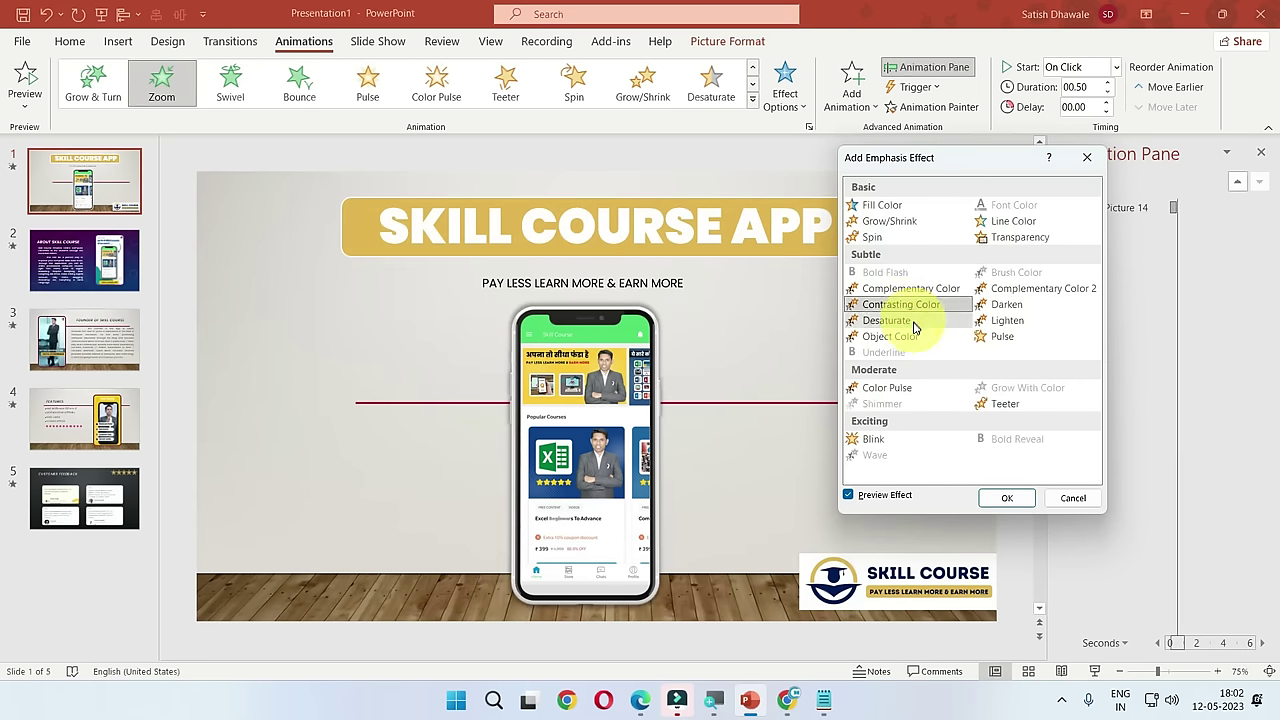
{"action": "left_click", "coordinate": [907, 320]}
{"action": "left_click", "coordinate": [901, 439]}
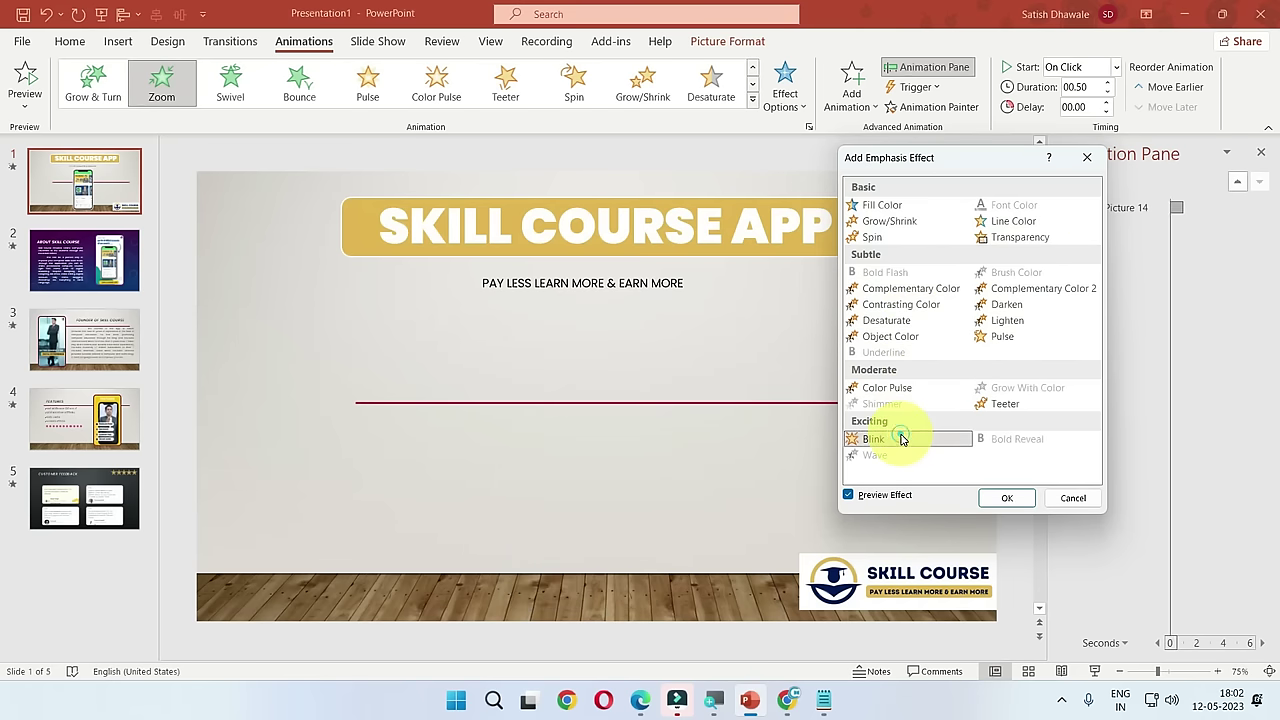
{"action": "left_click", "coordinate": [1005, 337]}
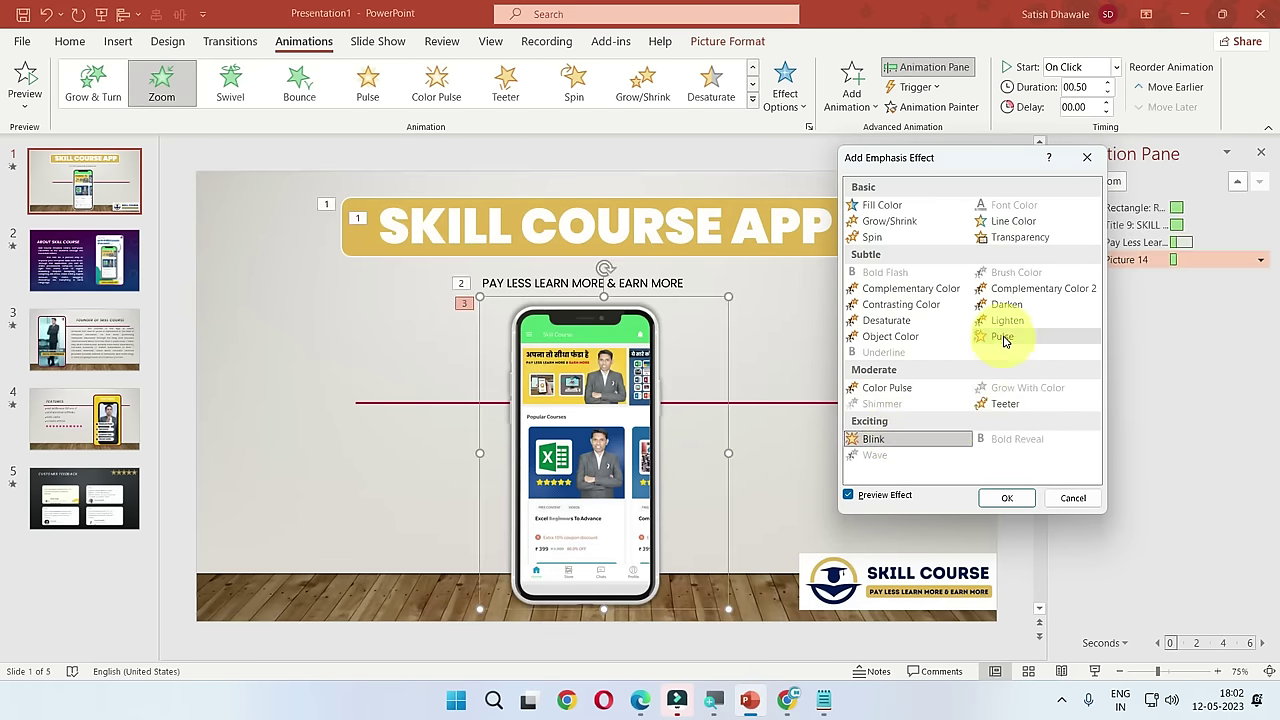
{"action": "left_click", "coordinate": [1016, 408]}
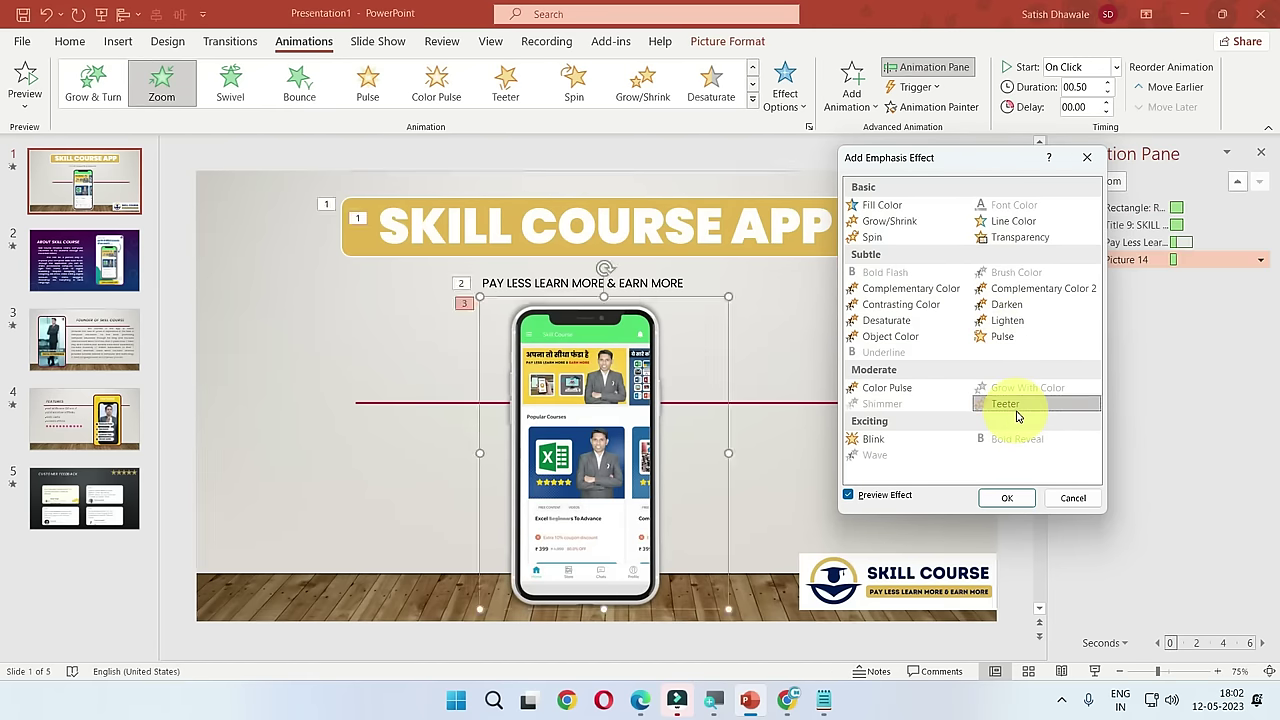
{"action": "left_click", "coordinate": [1005, 497]}
{"action": "key", "text": "F5"}
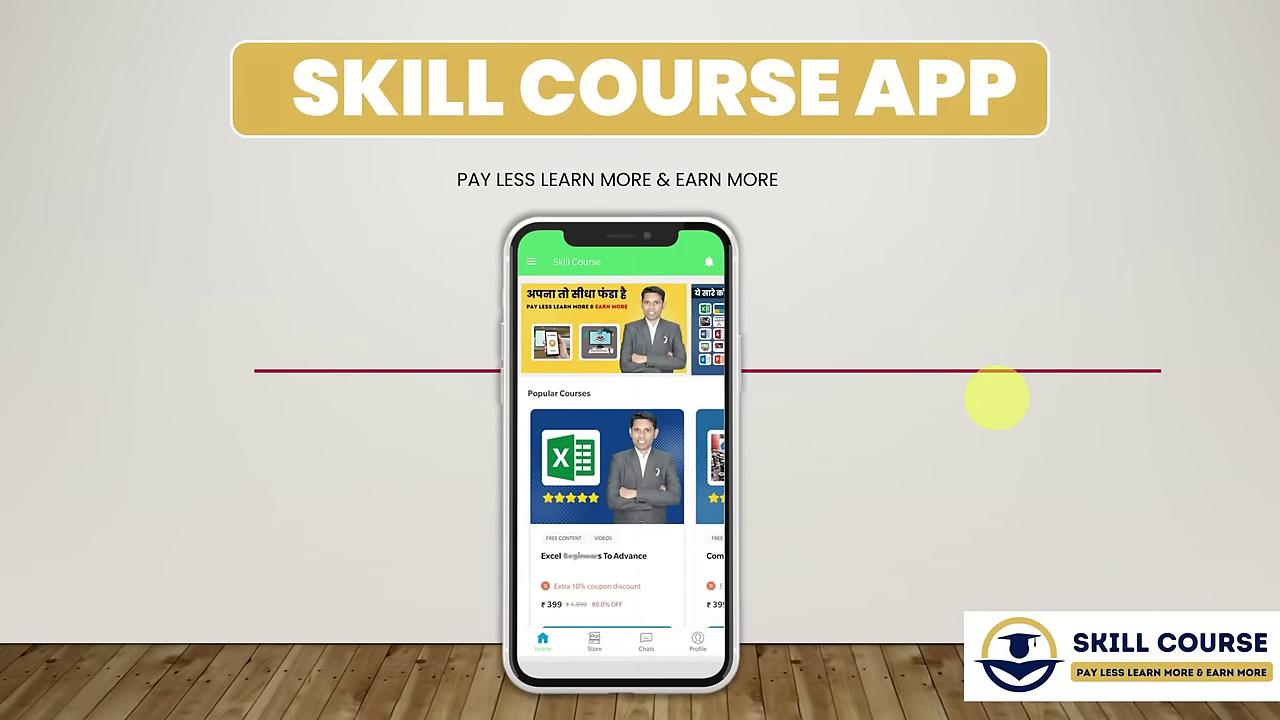
Step: Exit the slideshow and move from slide 1 to slide 2, About Skill Course
{"action": "left_click", "coordinate": [997, 399]}
{"action": "key", "text": "Escape"}
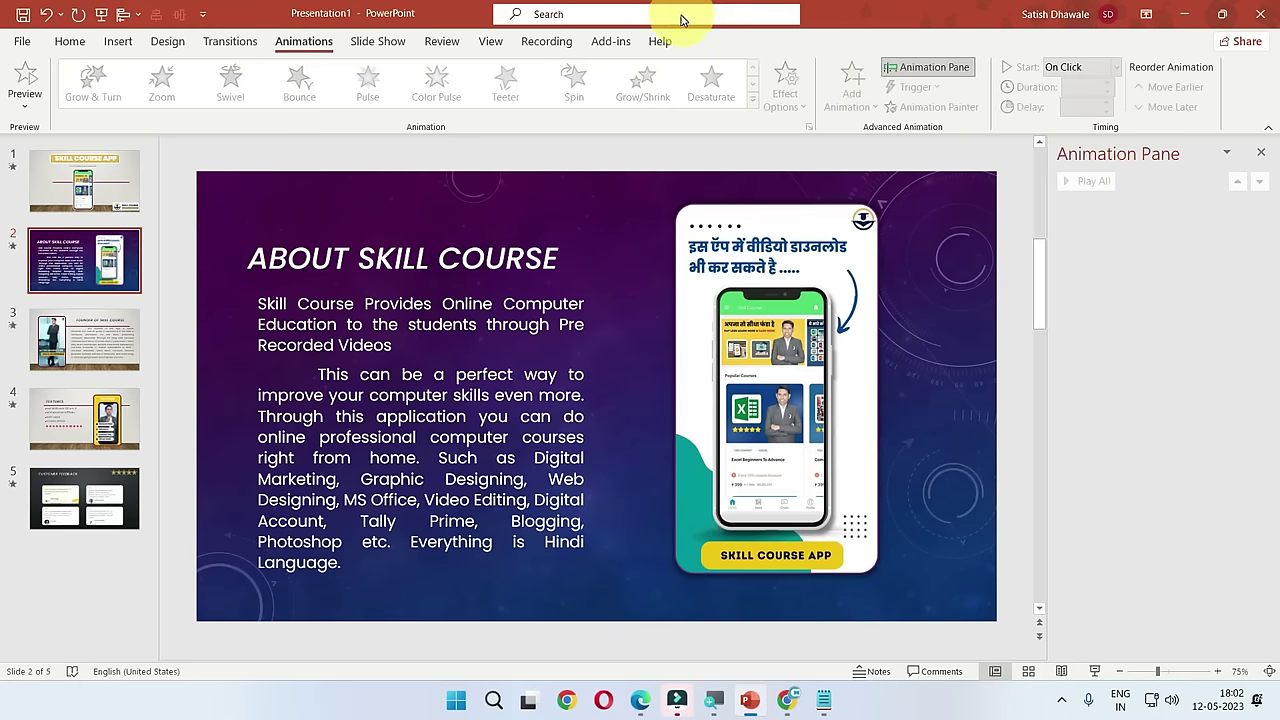
{"action": "left_click", "coordinate": [86, 183]}
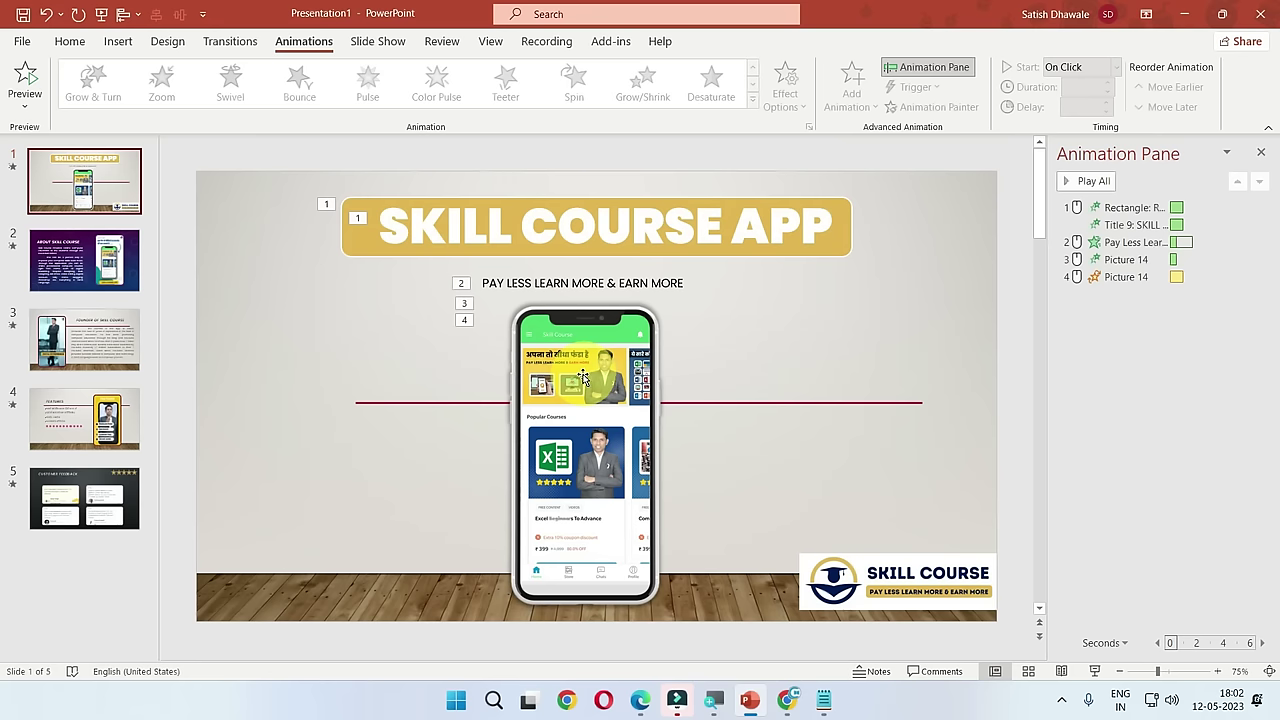
{"action": "left_click", "coordinate": [95, 270]}
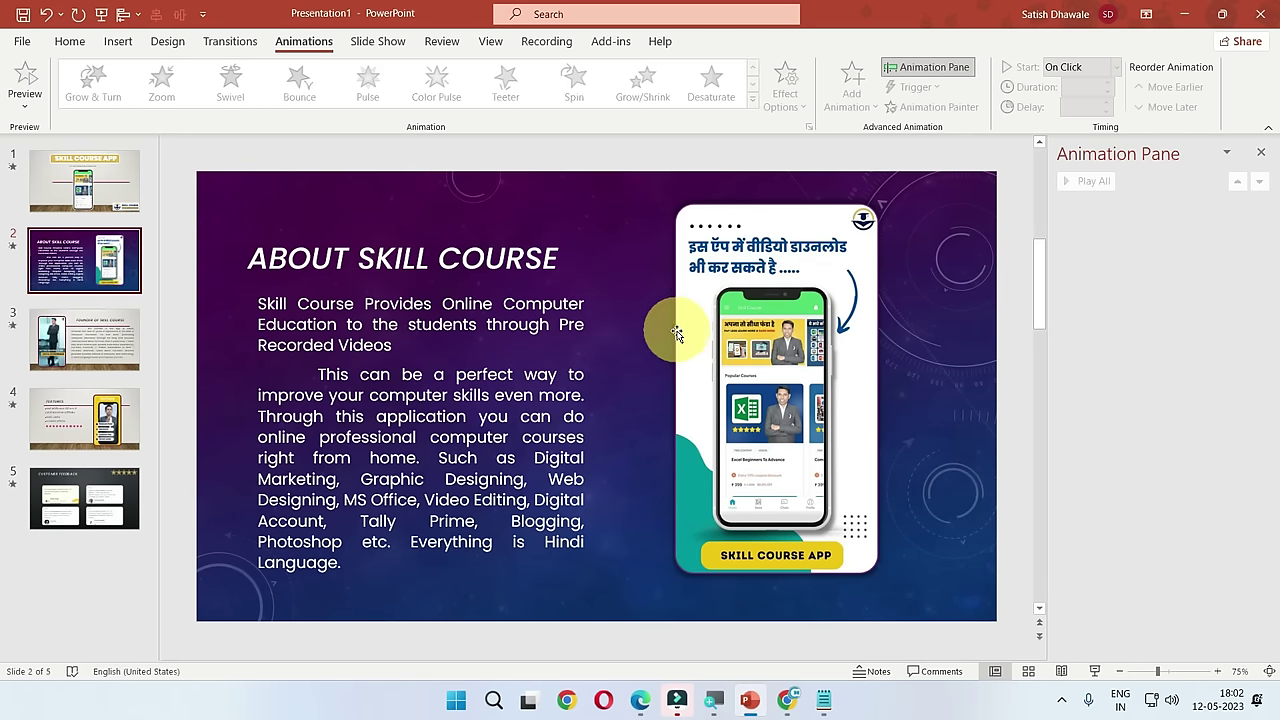
Step: Click through slide 2's title and body text boxes, ending with the phone picture selected
{"action": "left_click", "coordinate": [543, 266]}
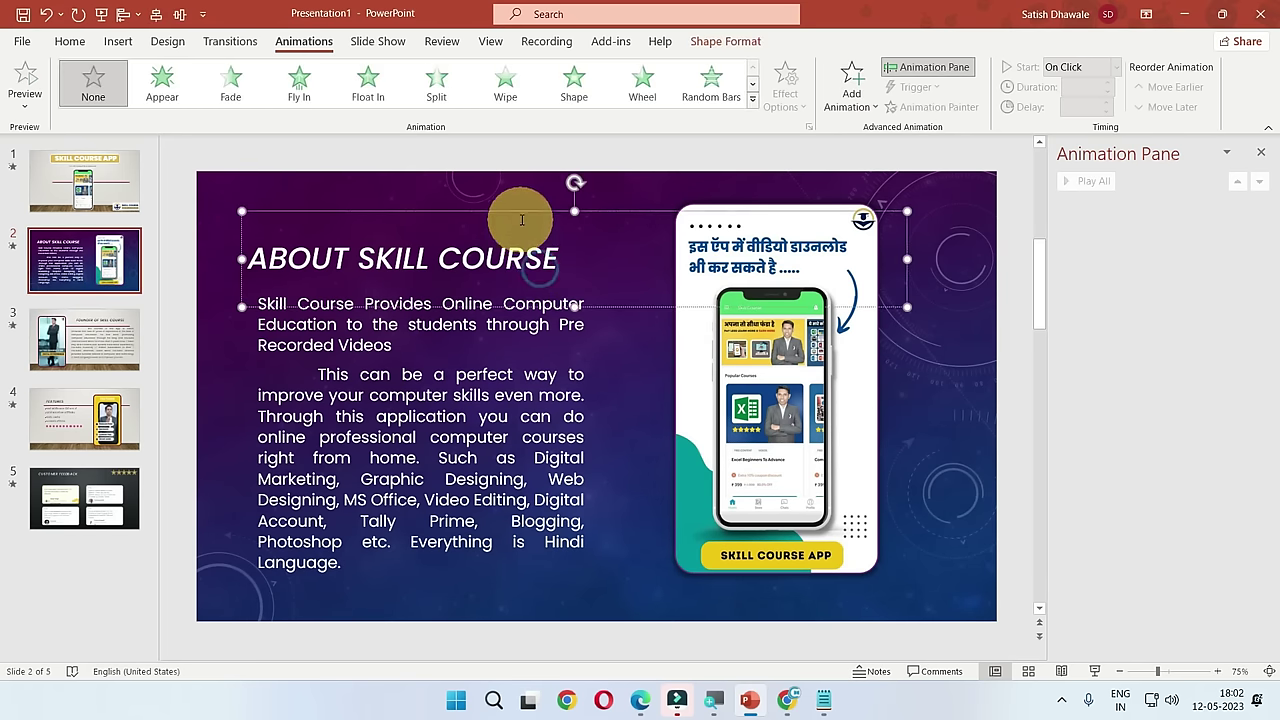
{"action": "left_click", "coordinate": [452, 355]}
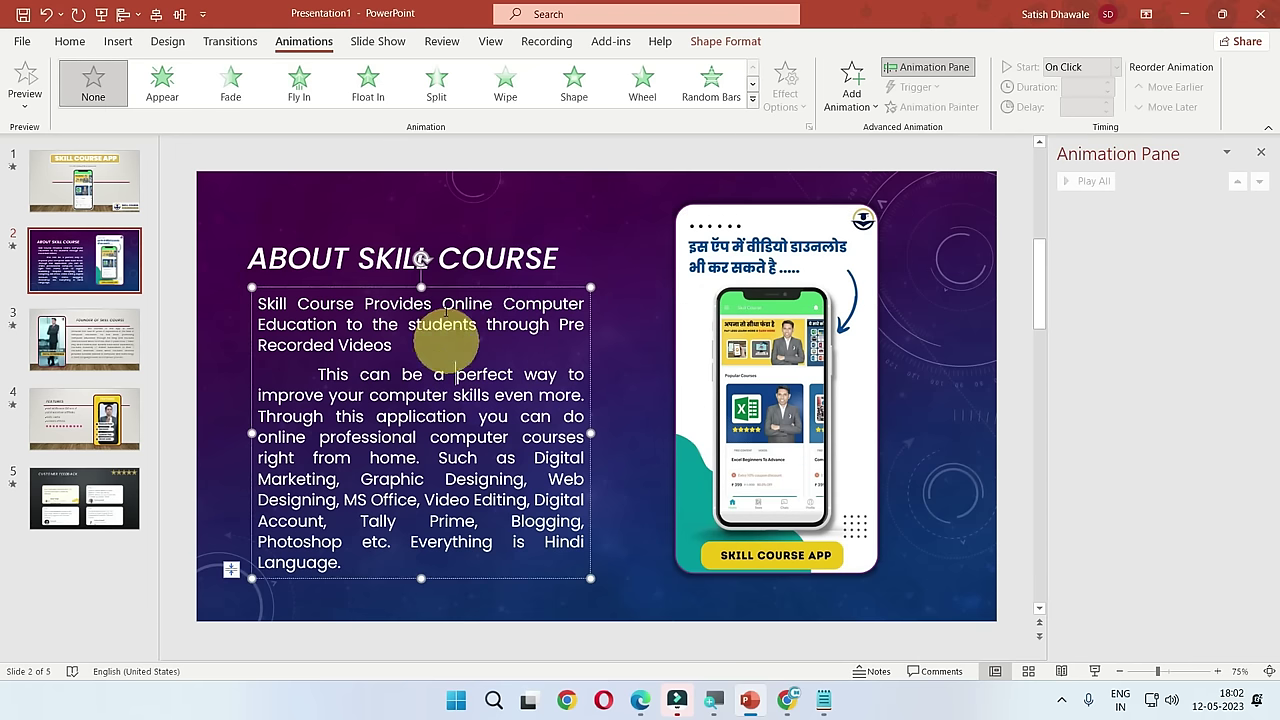
{"action": "left_click", "coordinate": [441, 254]}
{"action": "left_click", "coordinate": [441, 398]}
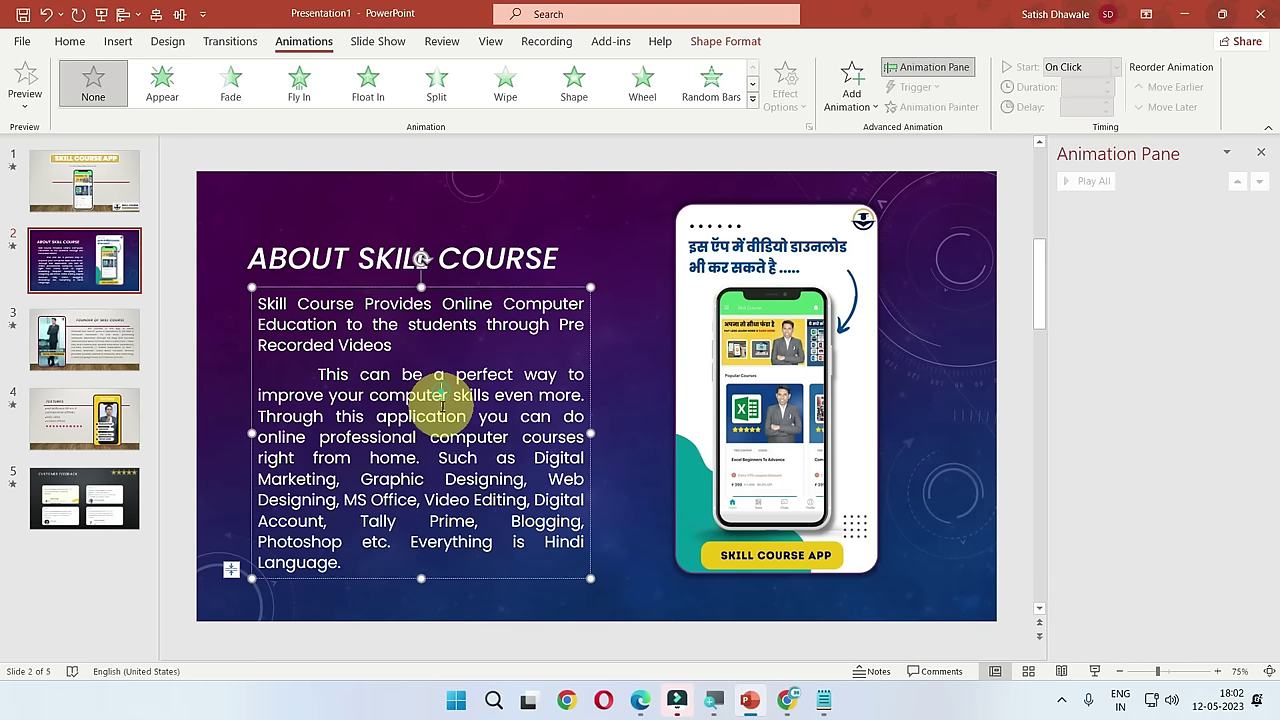
{"action": "left_click", "coordinate": [396, 258]}
{"action": "left_click", "coordinate": [831, 400]}
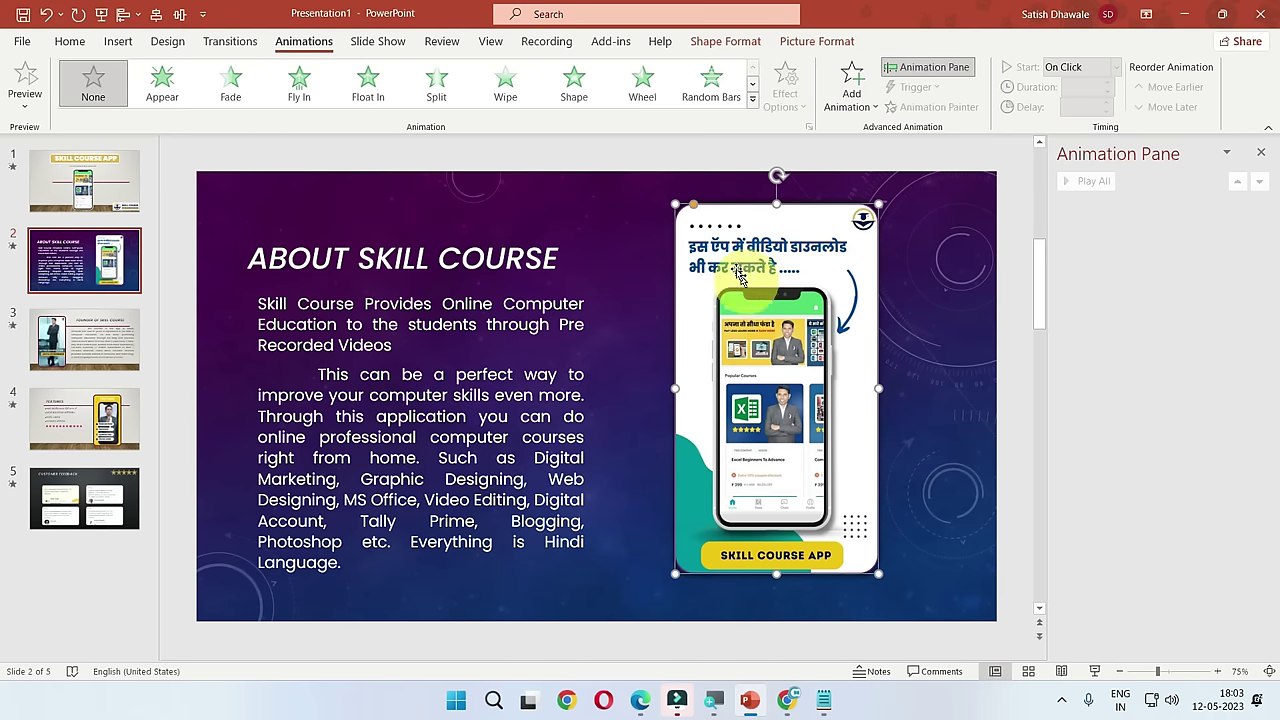
Step: Preview a Basic Zoom entrance on the phone picture, cancel it, and reopen the animation gallery
{"action": "left_click", "coordinate": [754, 97]}
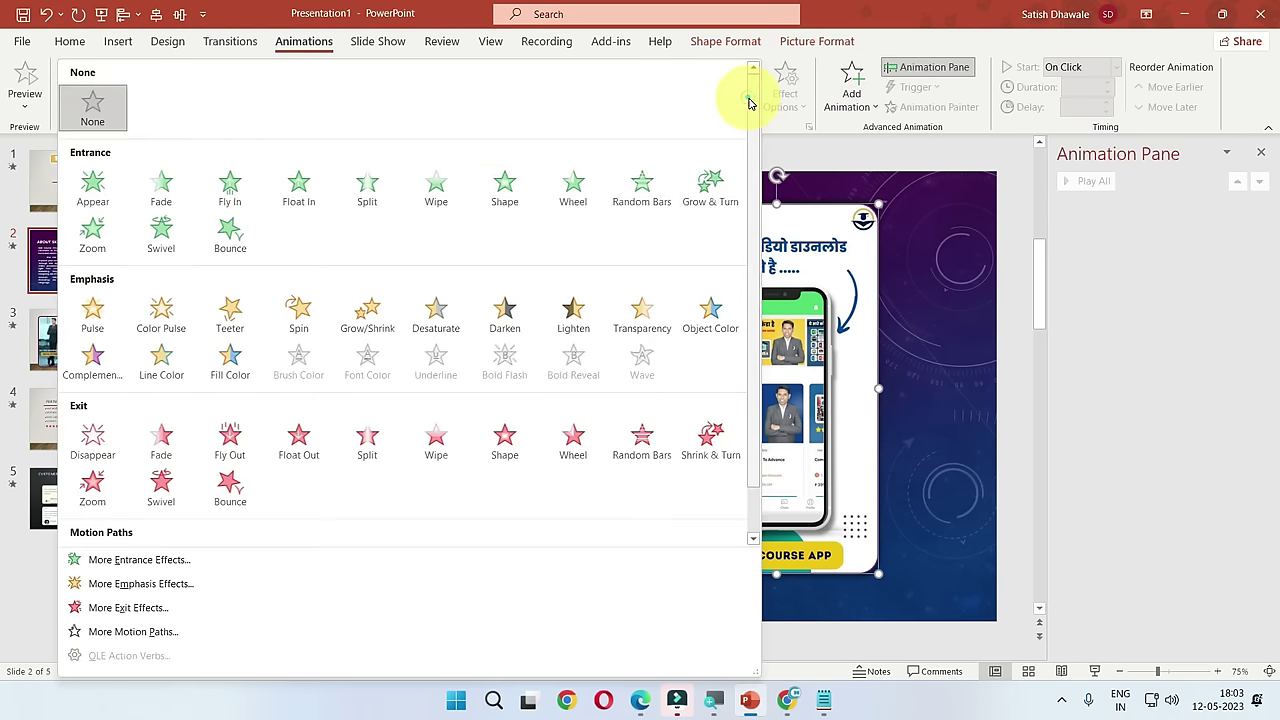
{"action": "left_click", "coordinate": [96, 558]}
{"action": "scroll", "coordinate": [607, 387], "scroll_direction": "down", "scroll_amount": 2}
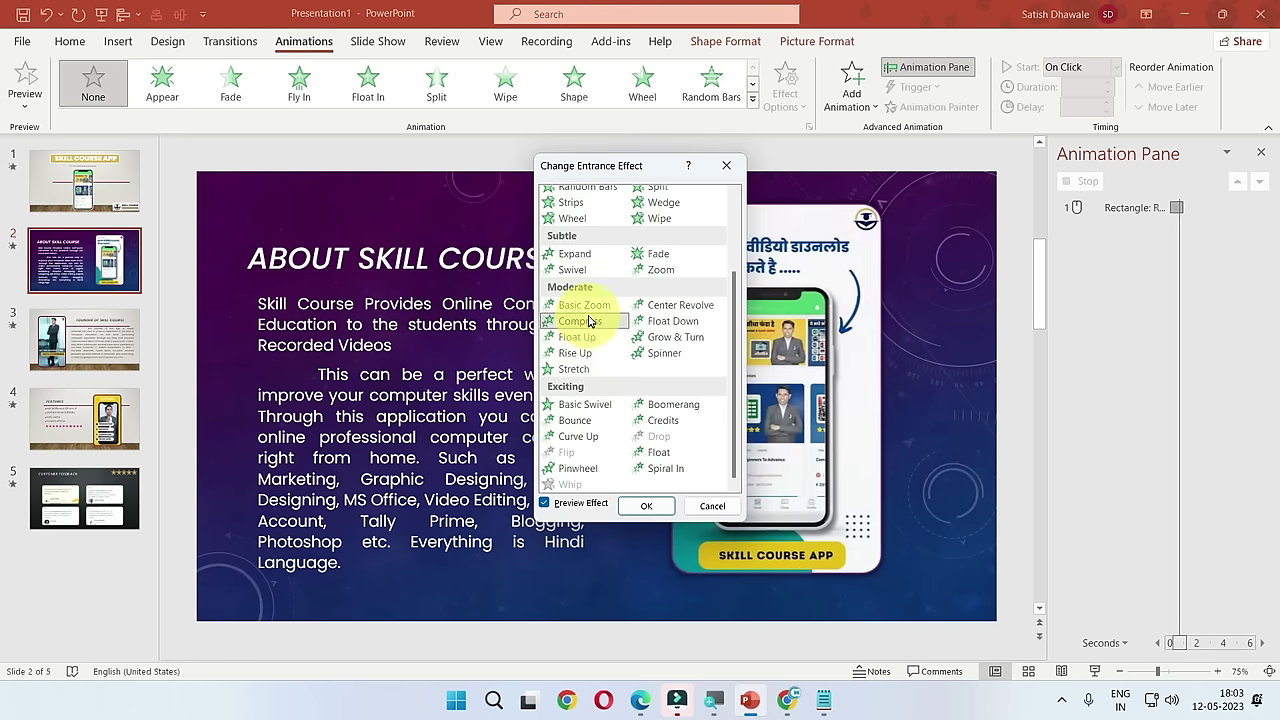
{"action": "left_click", "coordinate": [588, 309]}
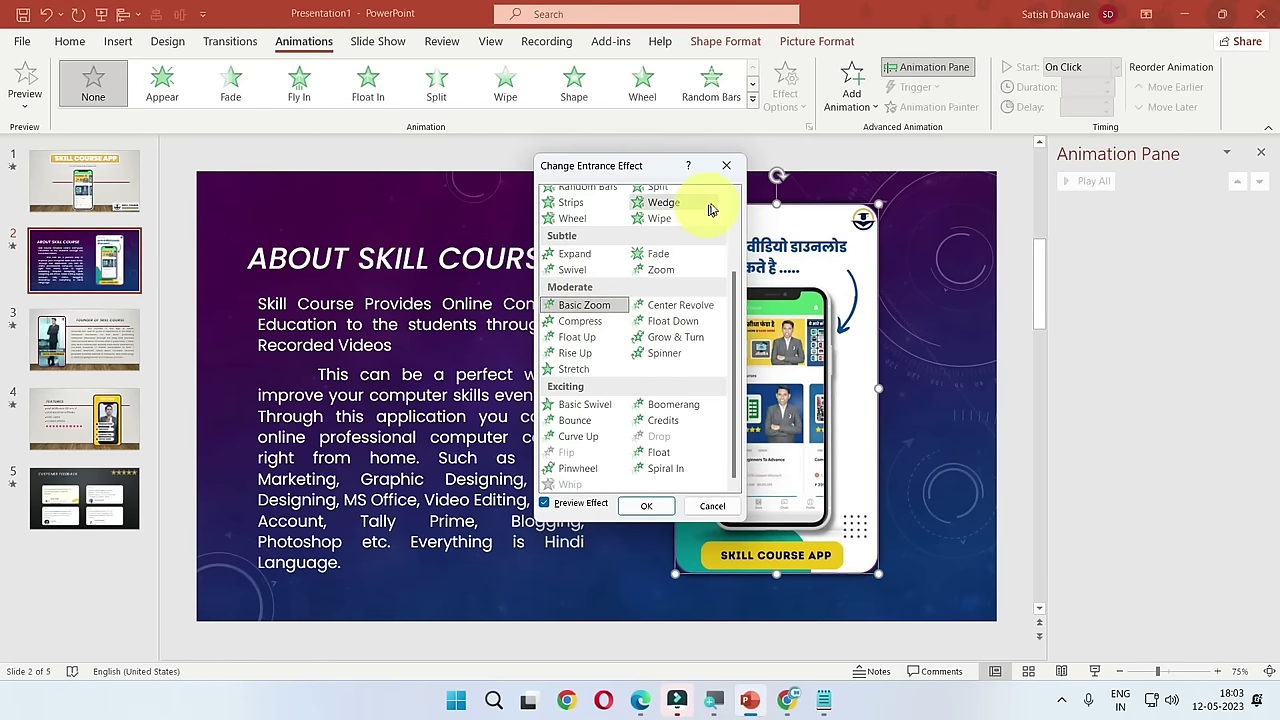
{"action": "left_click", "coordinate": [725, 168]}
{"action": "left_click", "coordinate": [752, 98]}
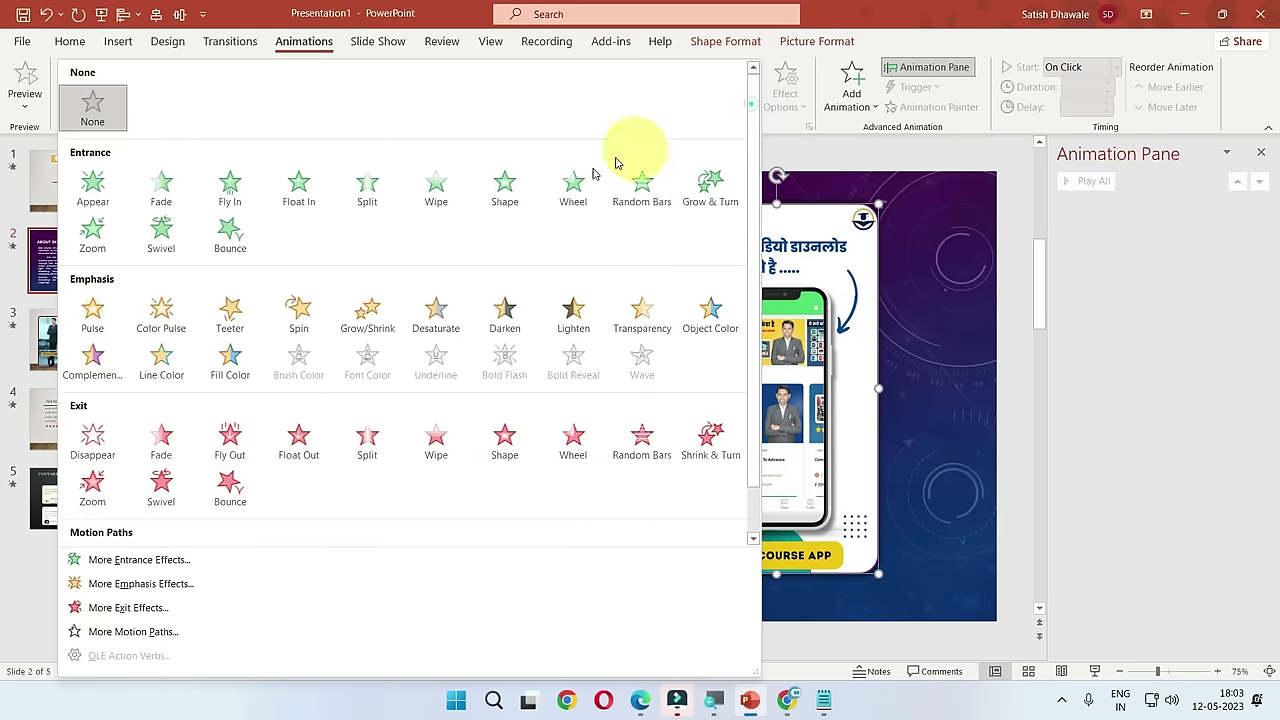
Step: Preview emphasis effects from Darken through Fill Color and Blink on the phone picture, then pick Color Pulse
{"action": "left_click", "coordinate": [112, 590]}
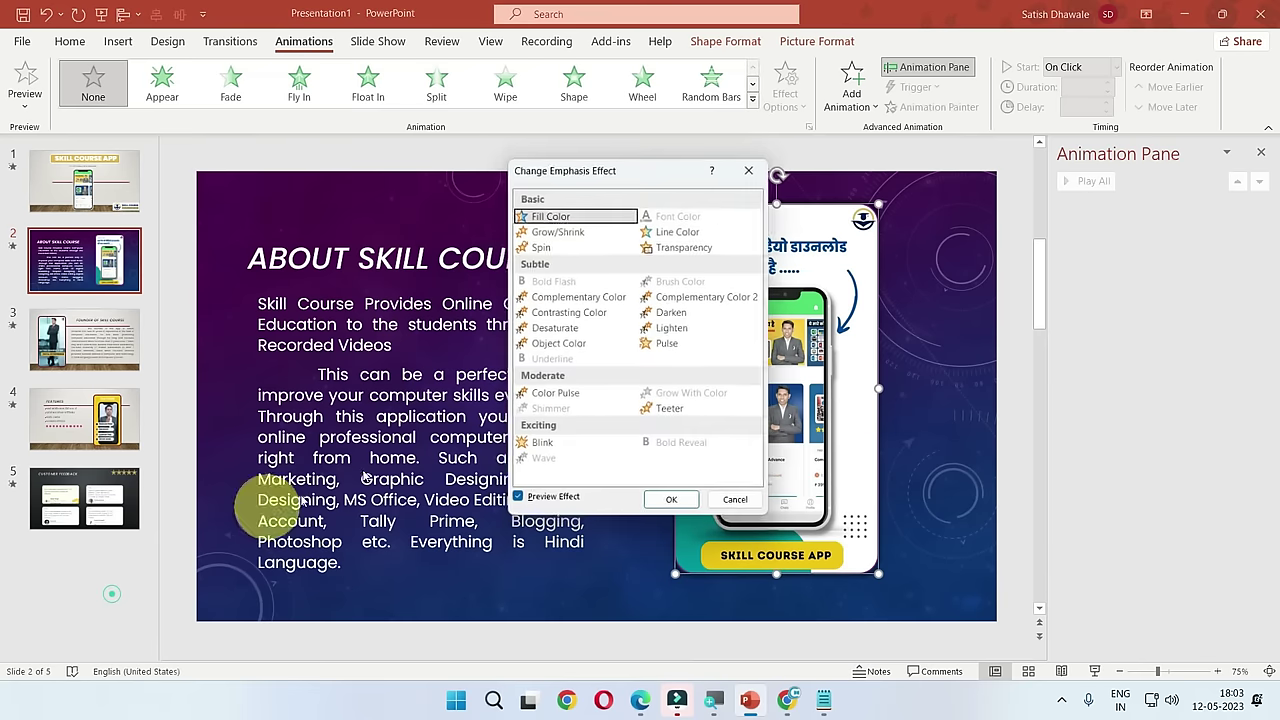
{"action": "left_click", "coordinate": [672, 313]}
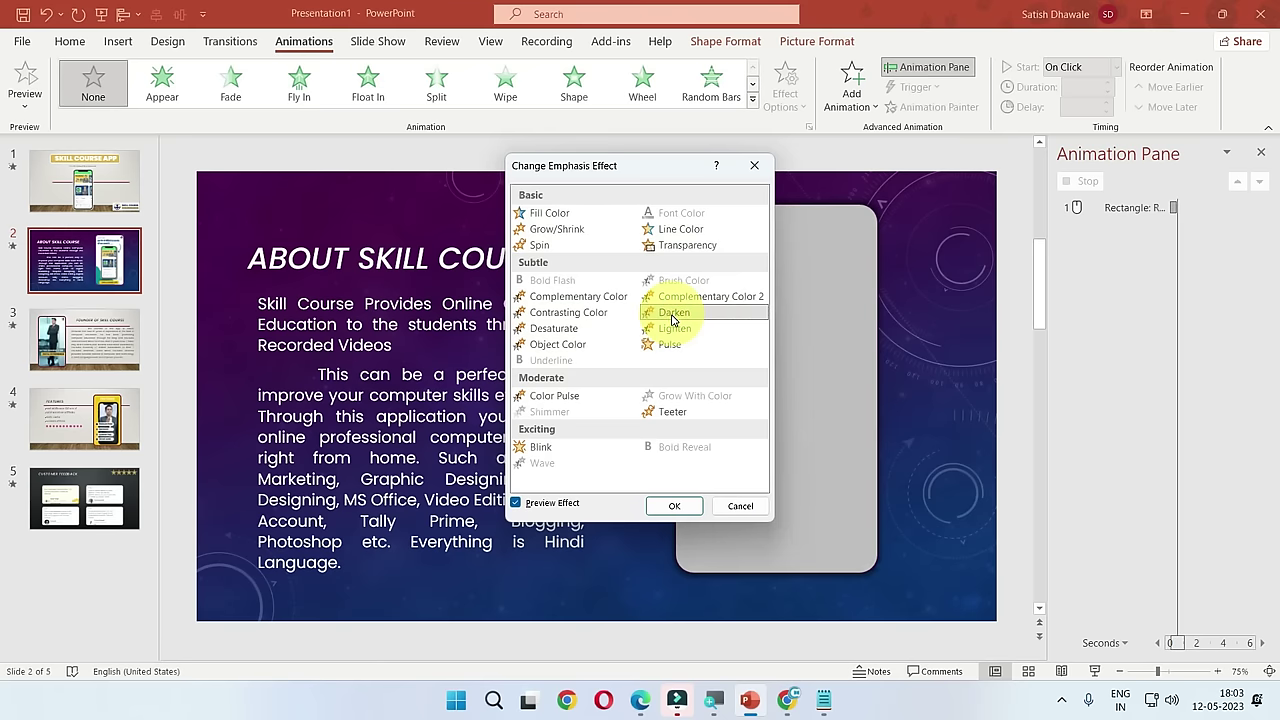
{"action": "left_click", "coordinate": [582, 313]}
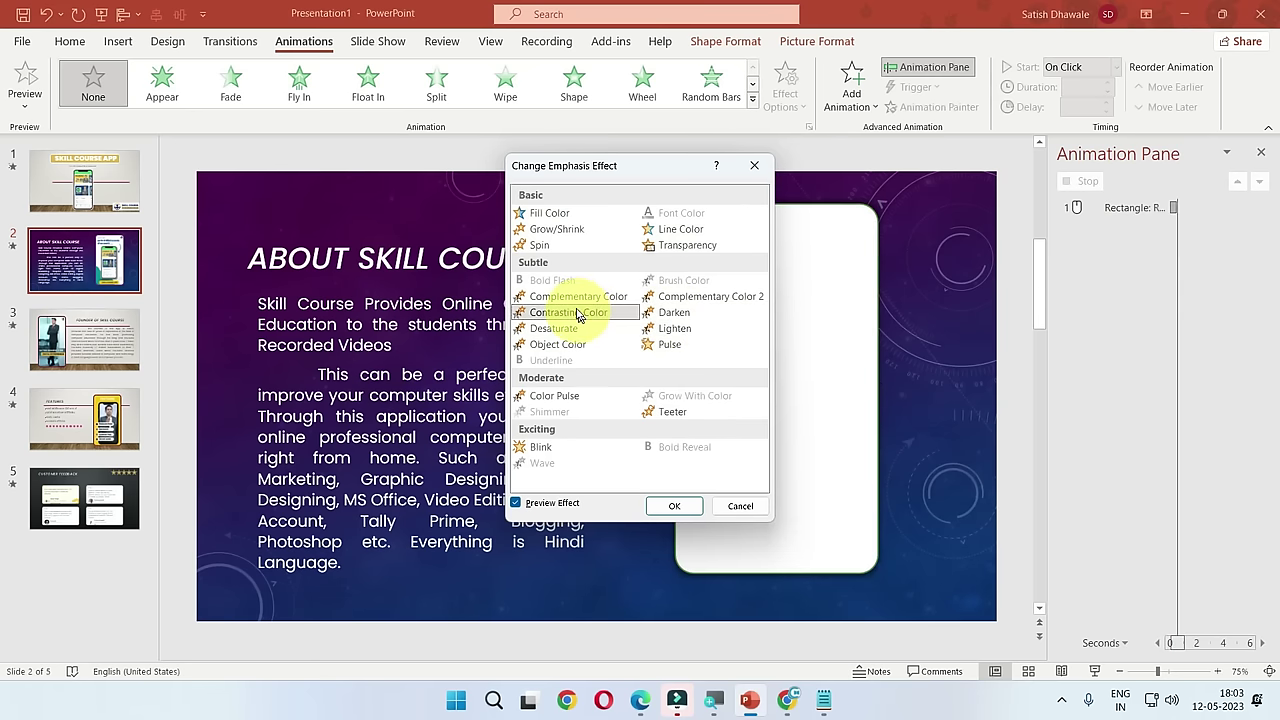
{"action": "left_click", "coordinate": [566, 246]}
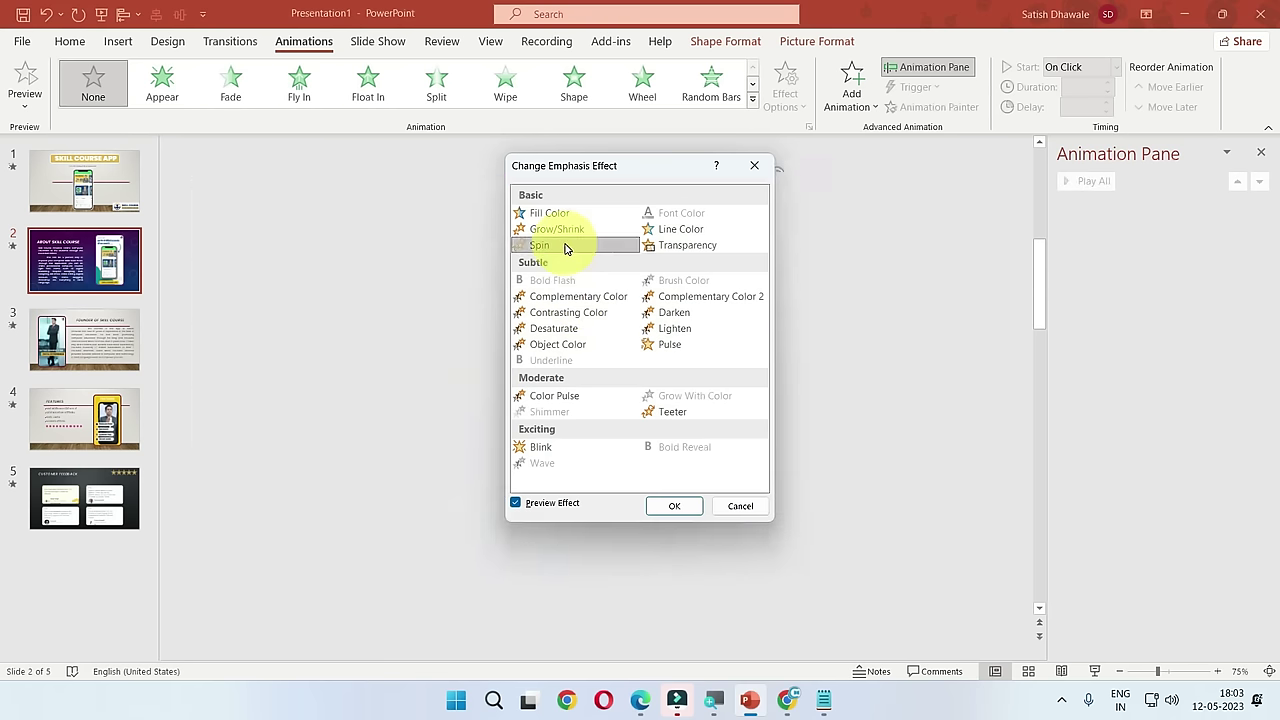
{"action": "left_click", "coordinate": [662, 245]}
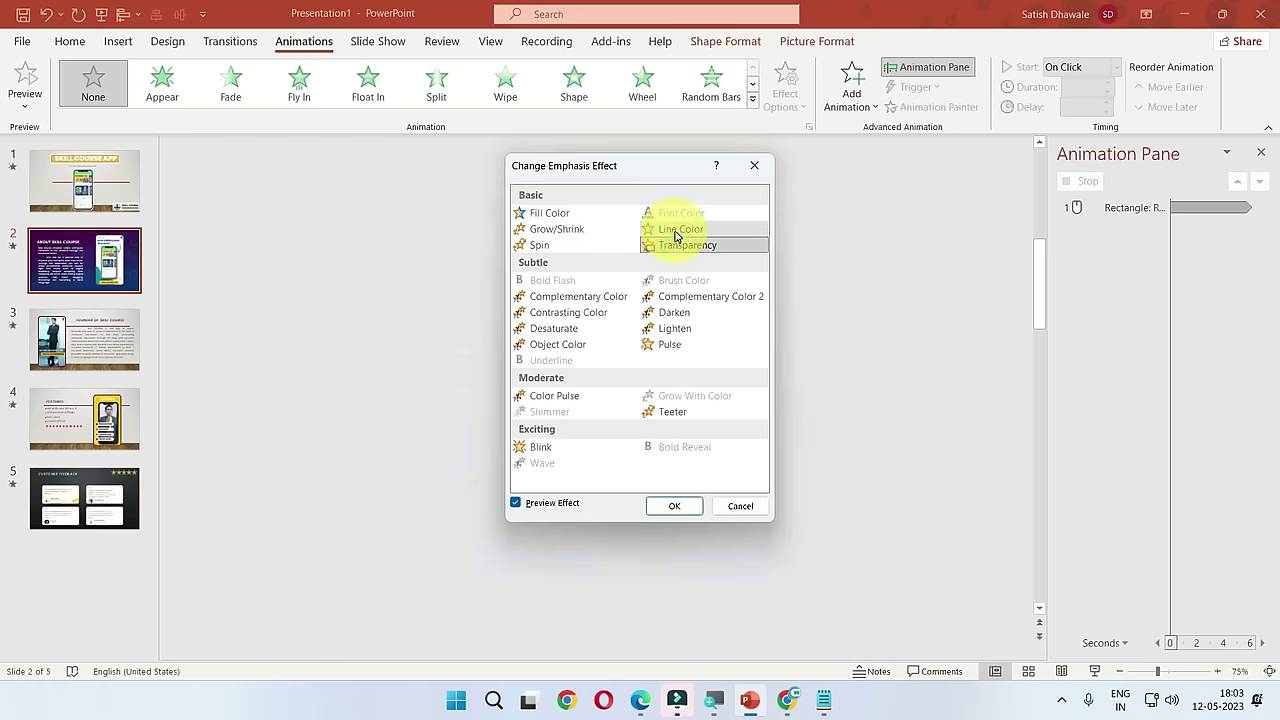
{"action": "left_click", "coordinate": [676, 233]}
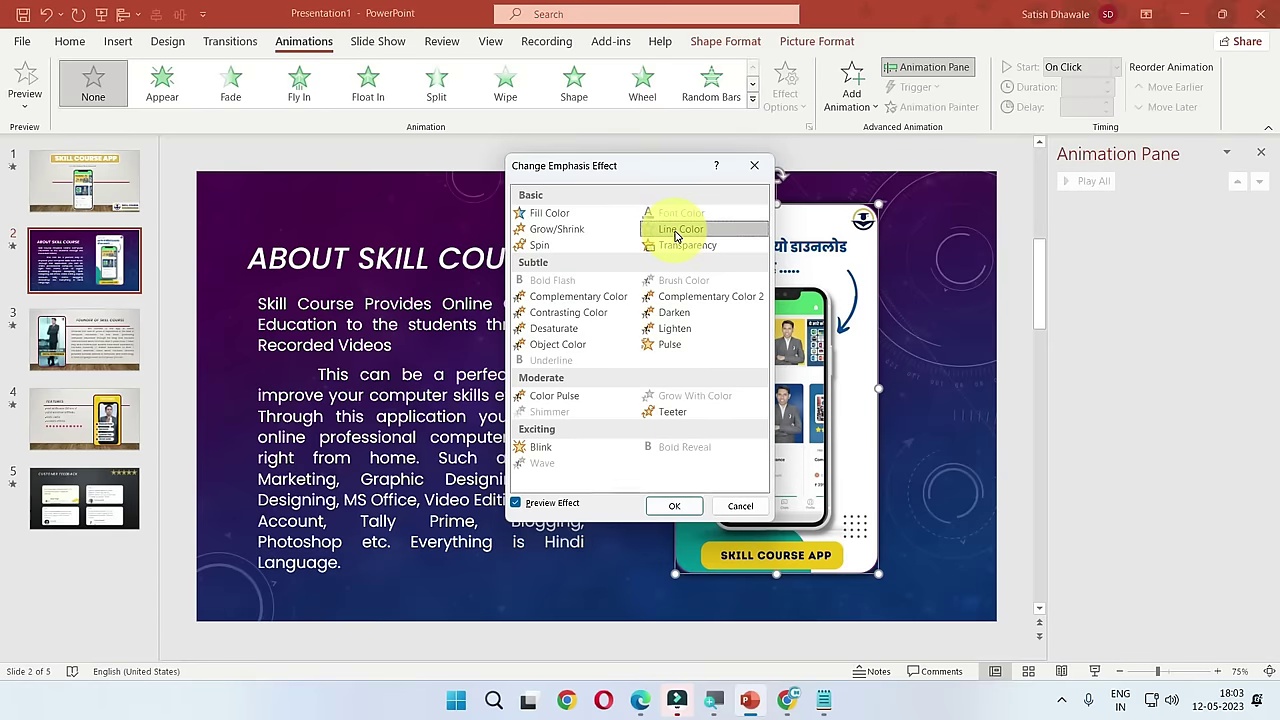
{"action": "left_click", "coordinate": [575, 231]}
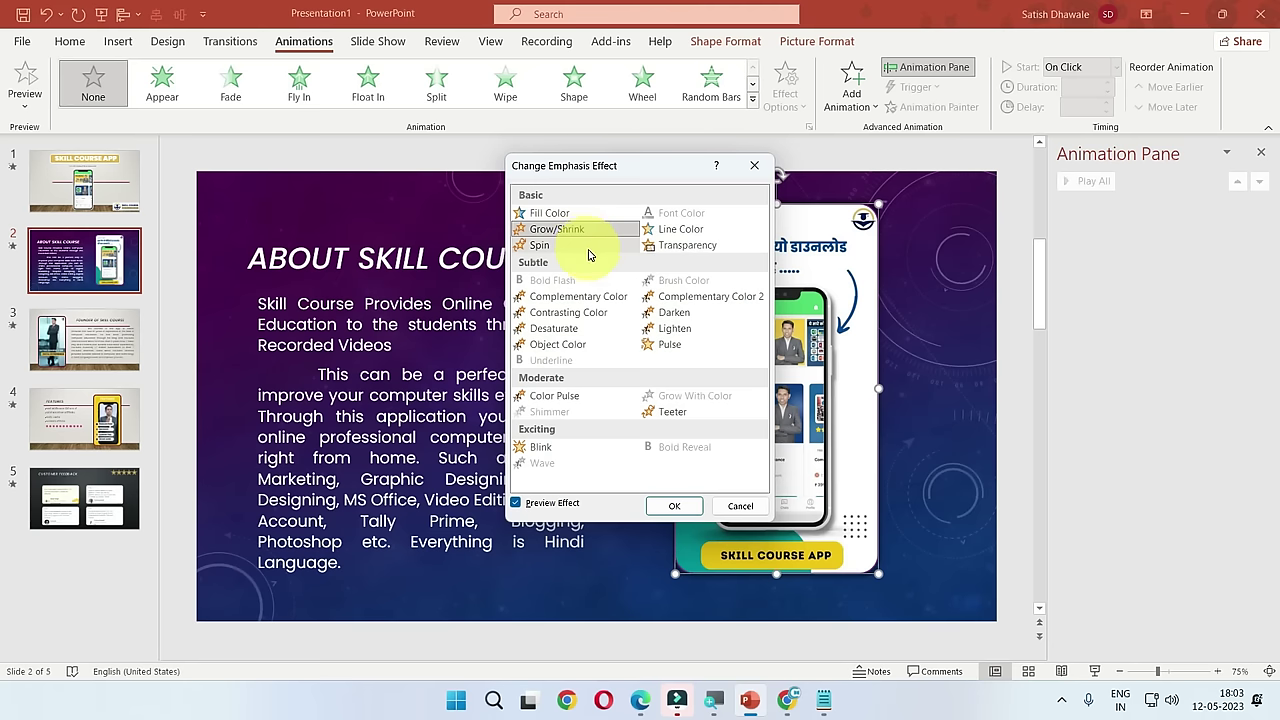
{"action": "left_click", "coordinate": [550, 213]}
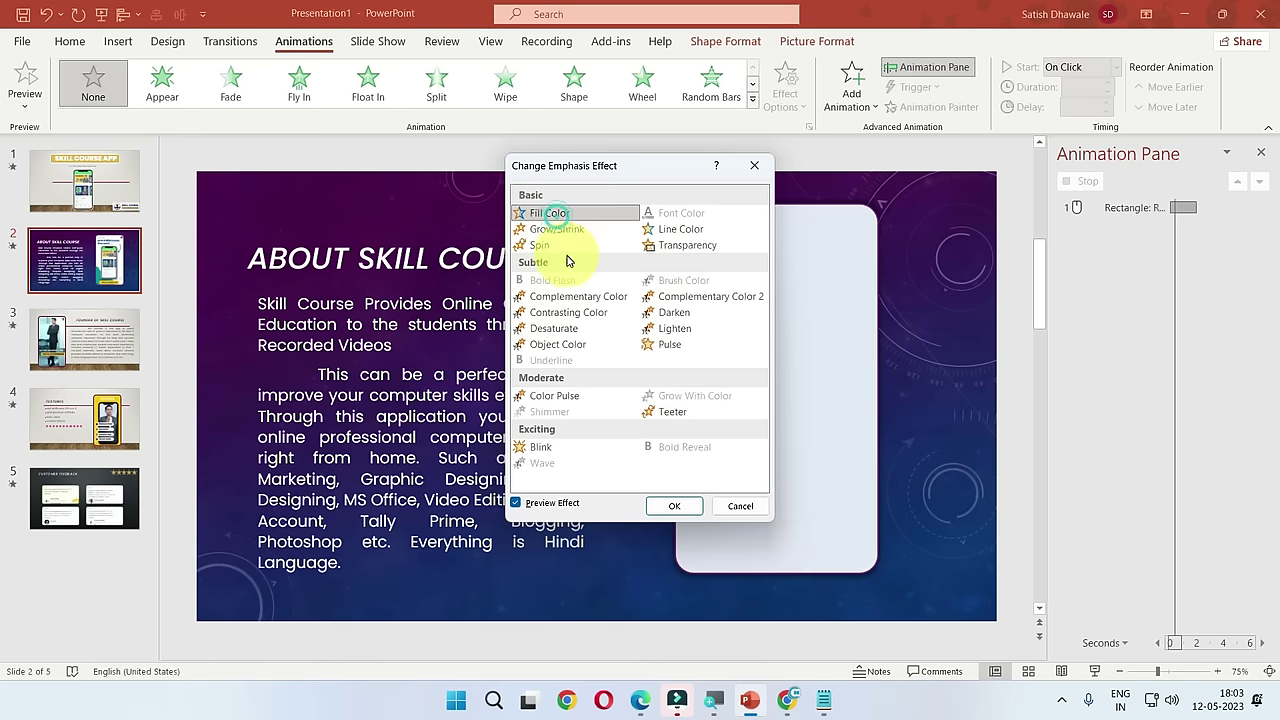
{"action": "left_click", "coordinate": [553, 400]}
{"action": "left_click", "coordinate": [556, 446]}
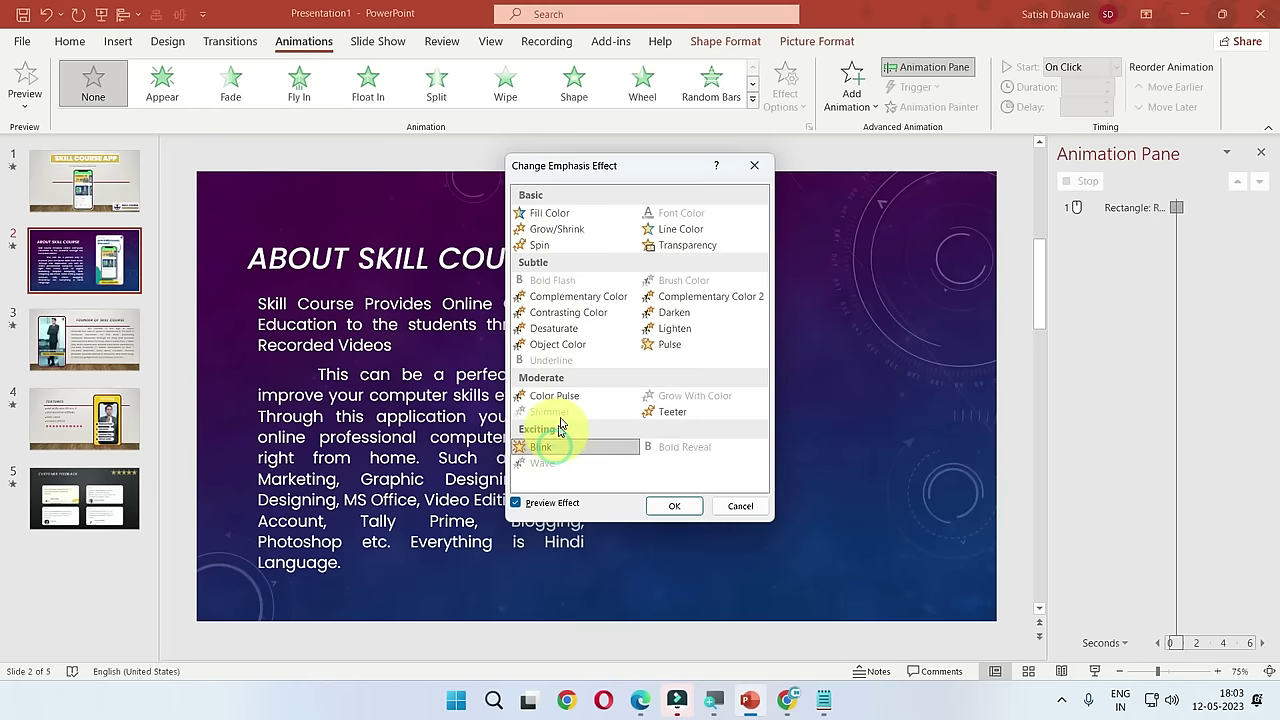
{"action": "left_click", "coordinate": [563, 398]}
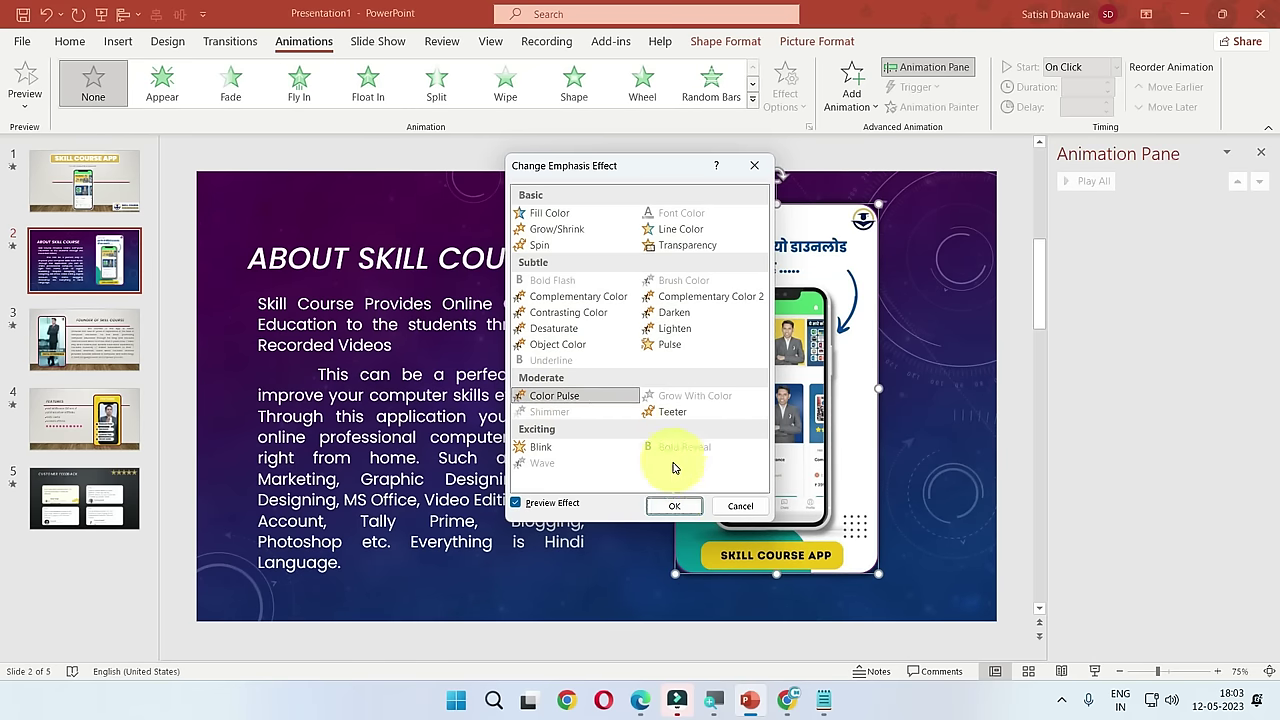
{"action": "left_click", "coordinate": [669, 344]}
Step: Confirm Color Pulse, exit the slide show, and select the first pink dot on slide 4, Features
{"action": "left_click", "coordinate": [674, 505]}
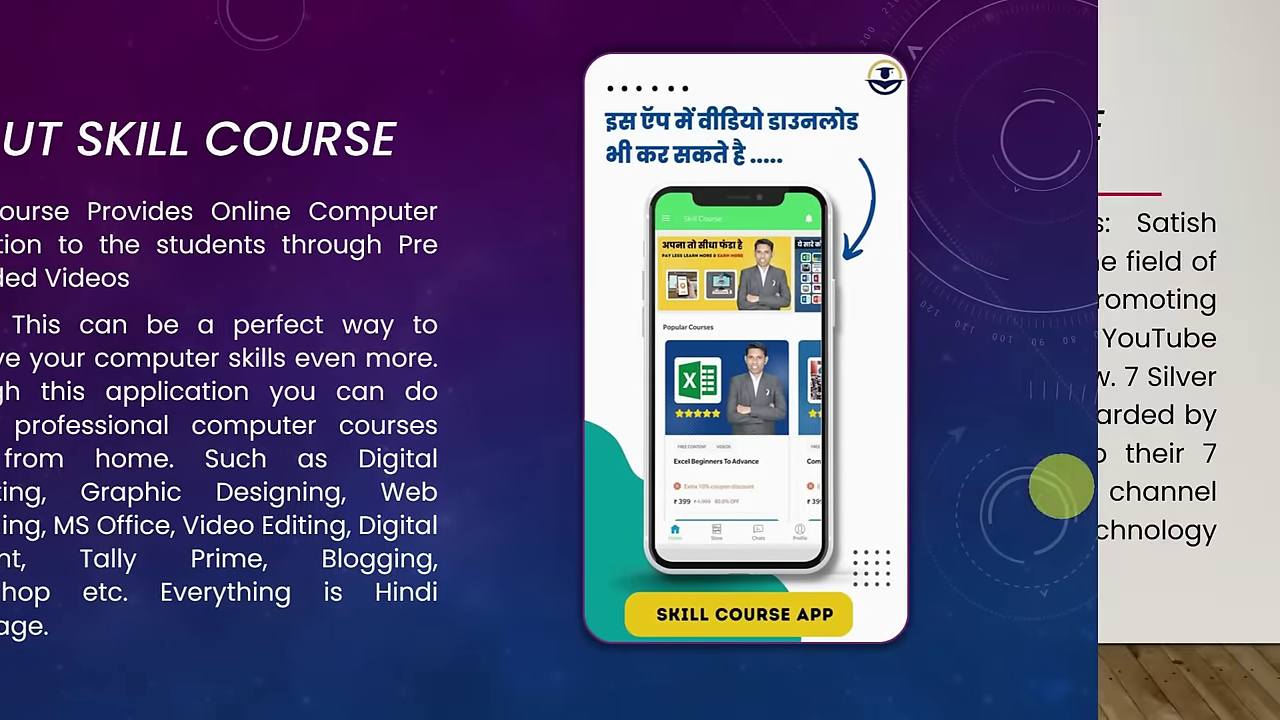
{"action": "key", "text": "Escape"}
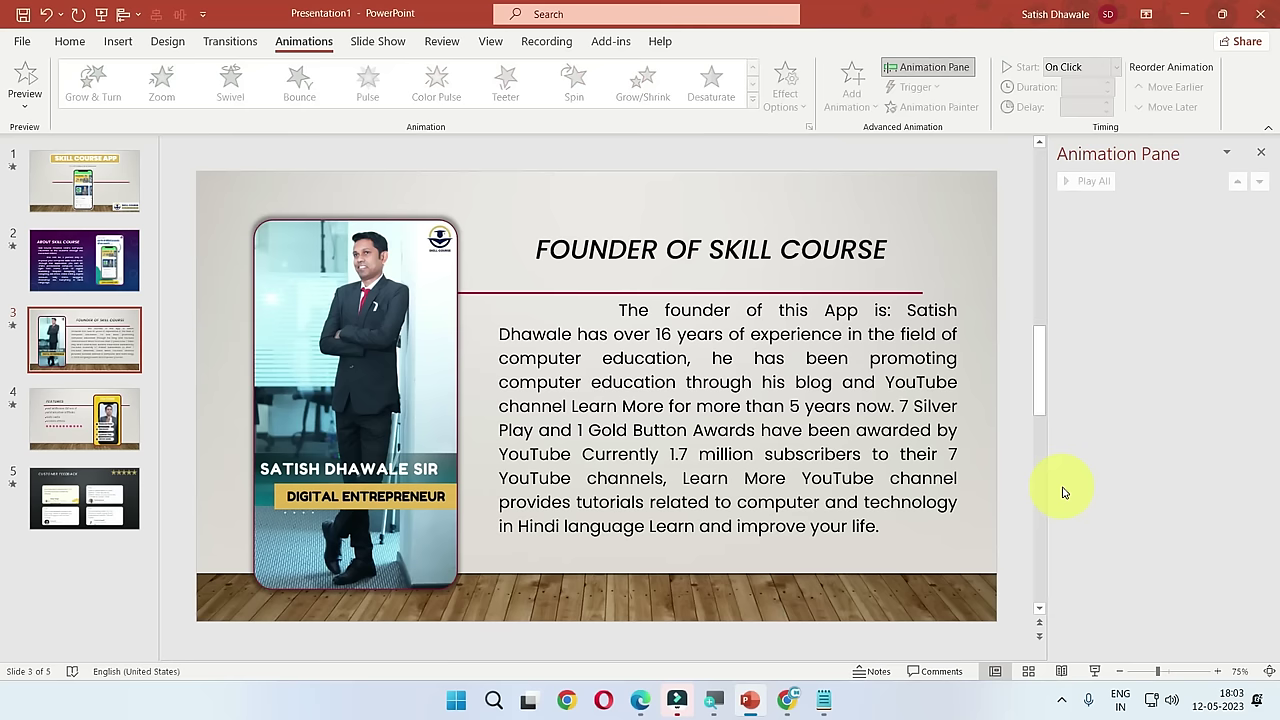
{"action": "left_click", "coordinate": [100, 395]}
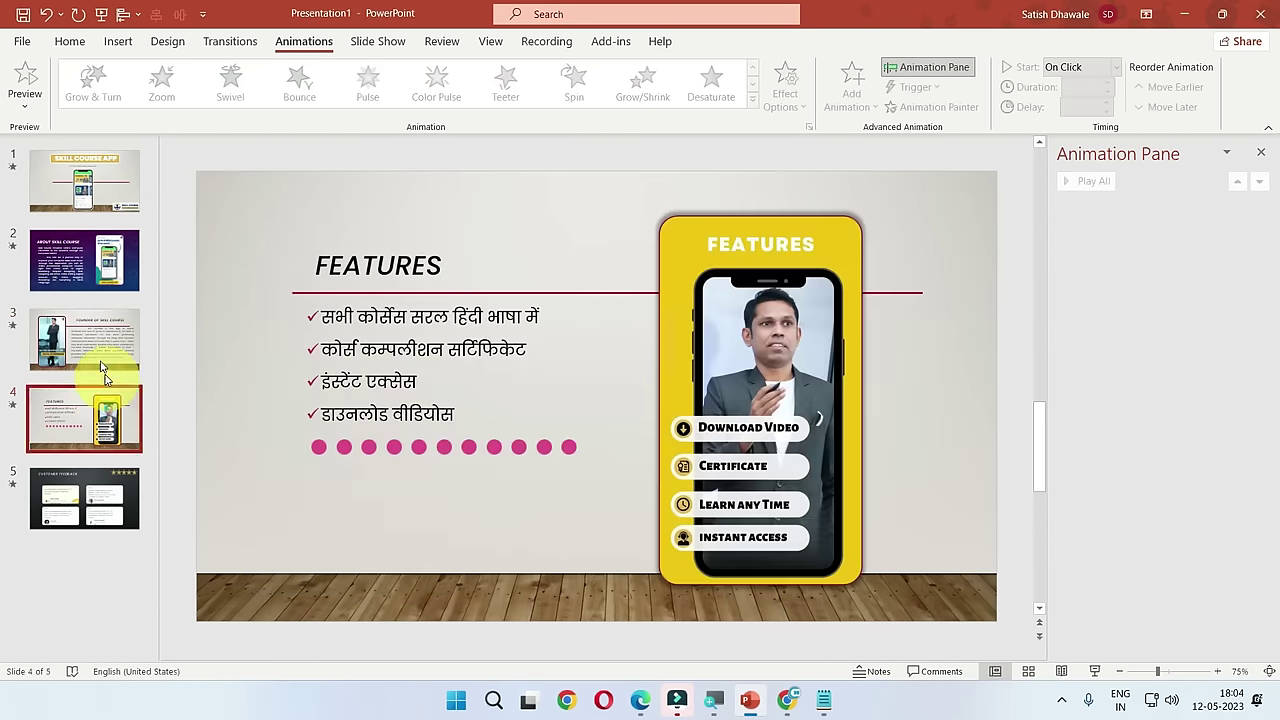
{"action": "left_click", "coordinate": [104, 332]}
{"action": "left_click", "coordinate": [107, 261]}
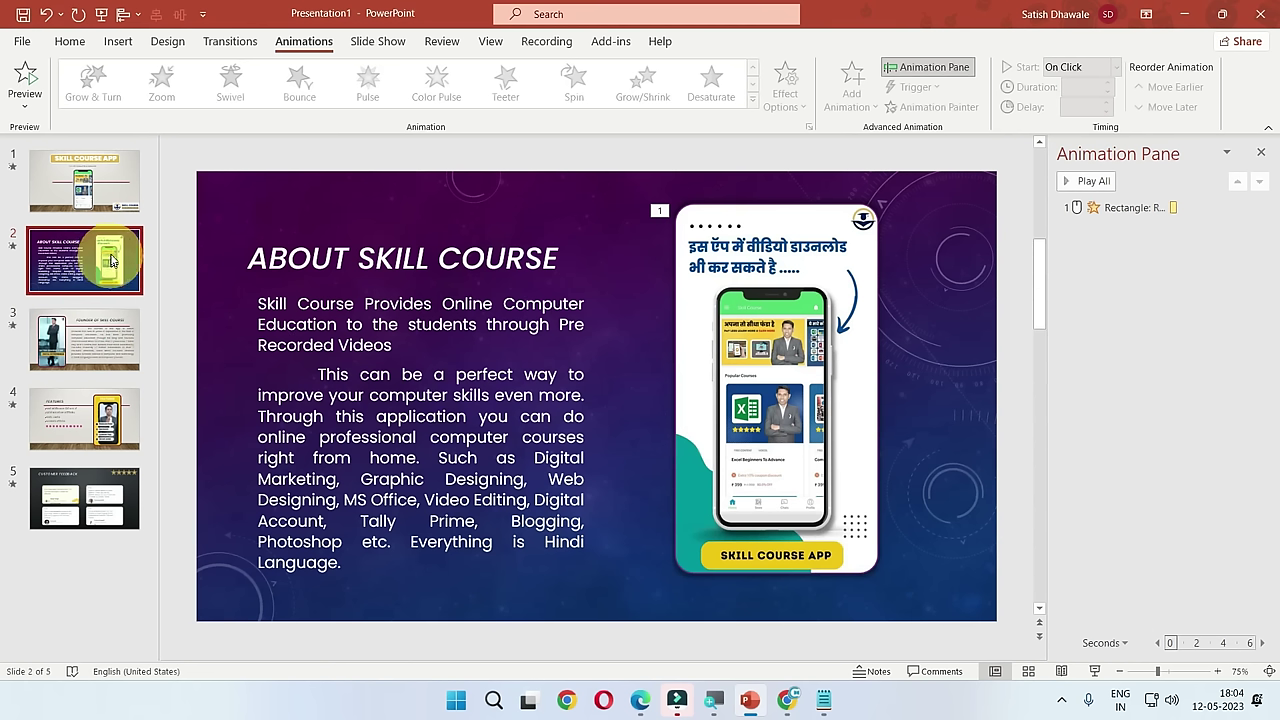
{"action": "left_click", "coordinate": [85, 180]}
{"action": "left_click", "coordinate": [120, 430]}
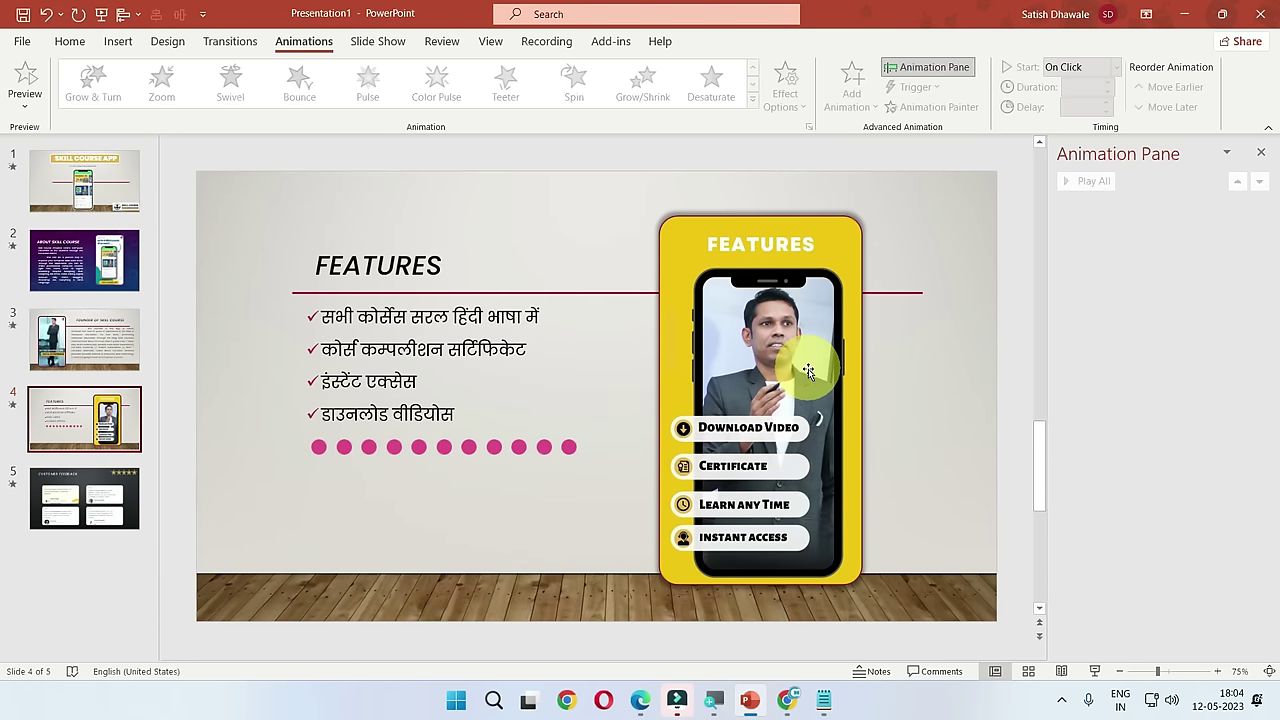
{"action": "left_click", "coordinate": [322, 448]}
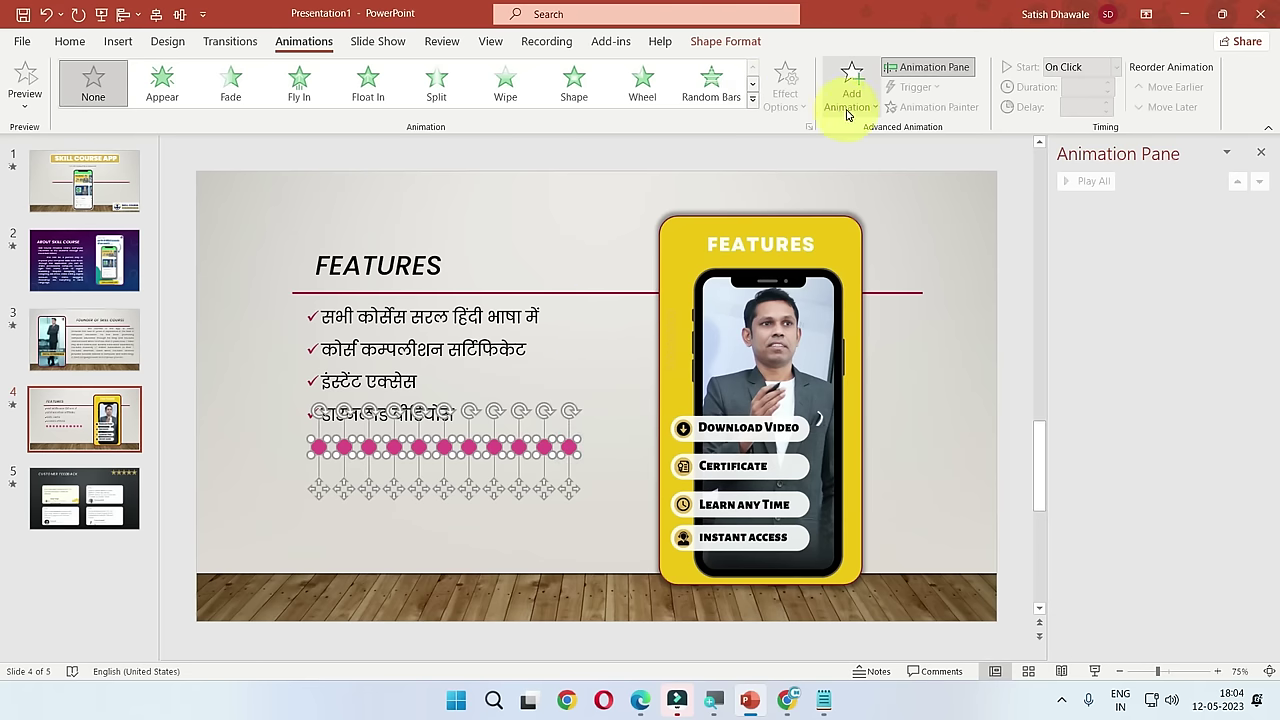
Step: Preview exit effects on the dots, including Blinds, Dissolve Out, Random Bars, Swivel, Collapse and Curve Down
{"action": "left_click", "coordinate": [752, 100]}
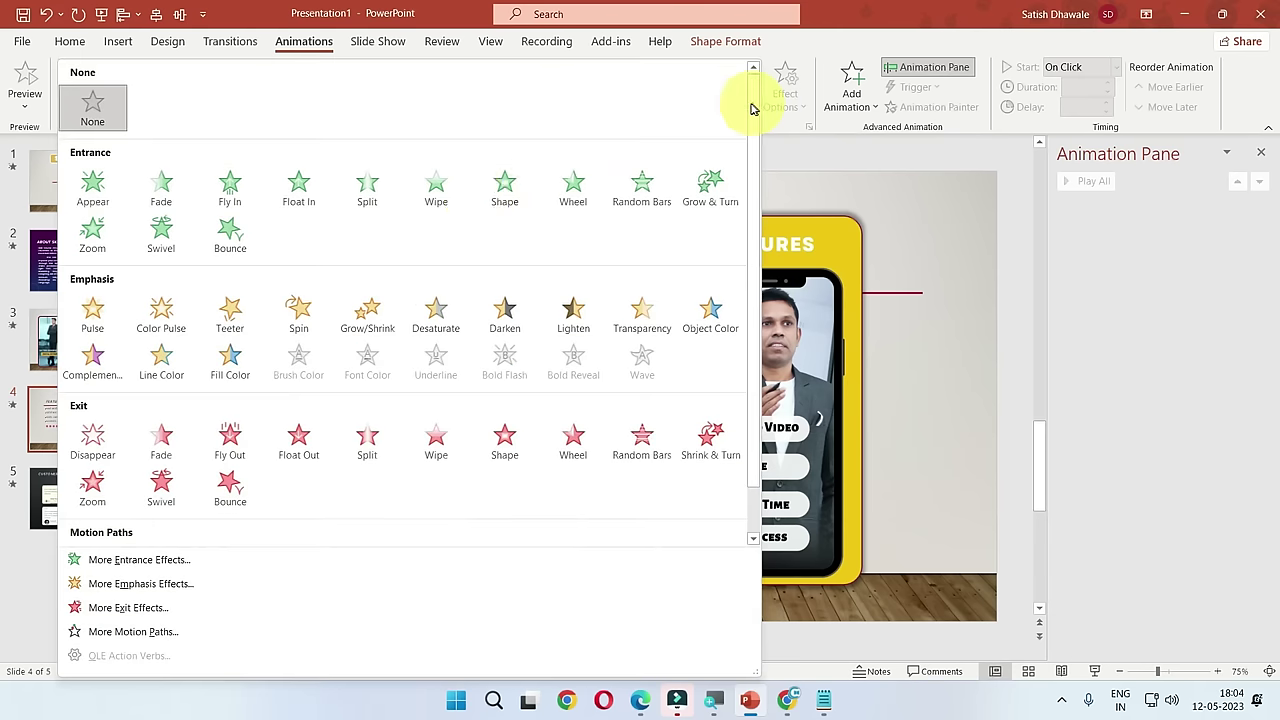
{"action": "left_click", "coordinate": [110, 607]}
{"action": "left_click_drag", "start_coordinate": [605, 174], "coordinate": [797, 137]}
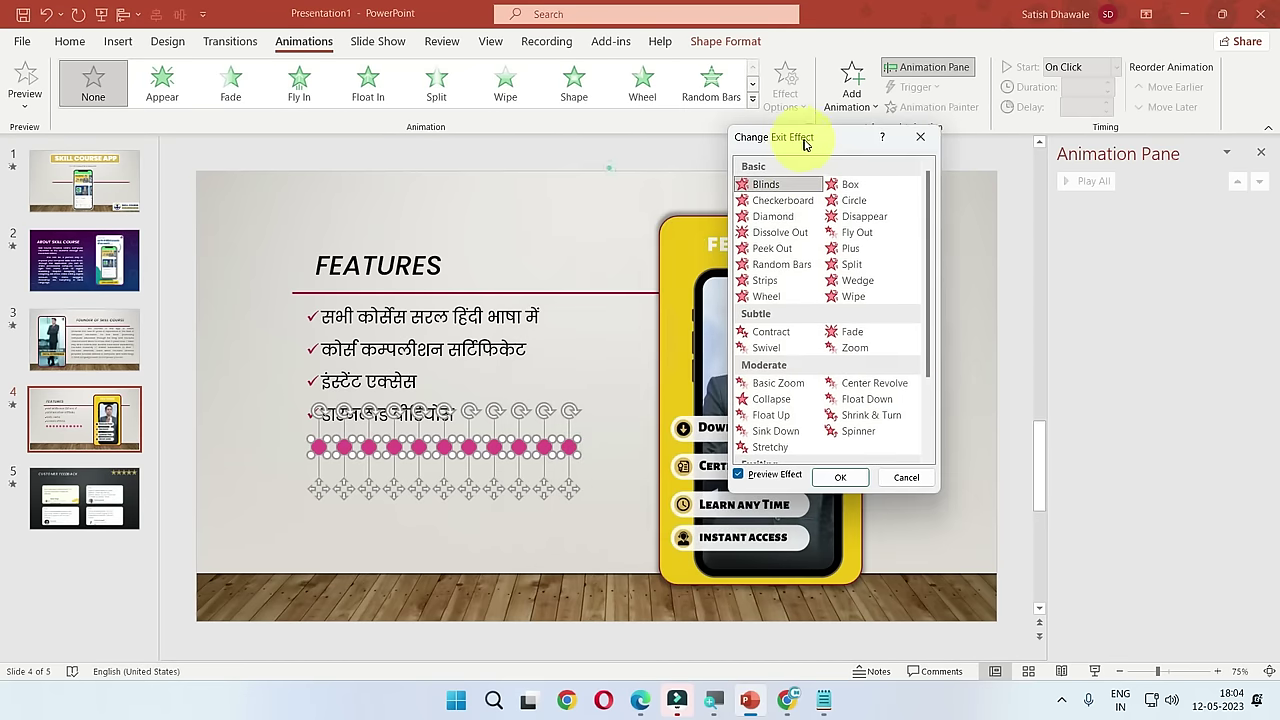
{"action": "left_click", "coordinate": [785, 186]}
{"action": "left_click", "coordinate": [786, 232]}
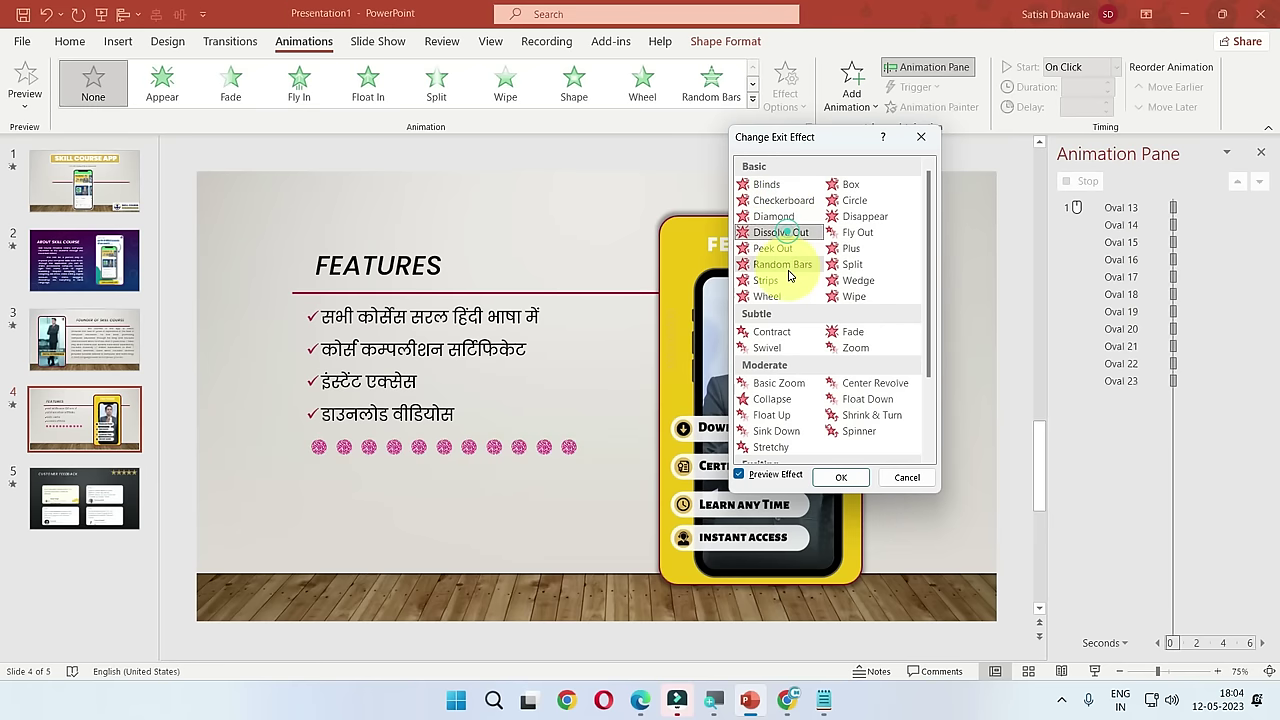
{"action": "left_click", "coordinate": [784, 265]}
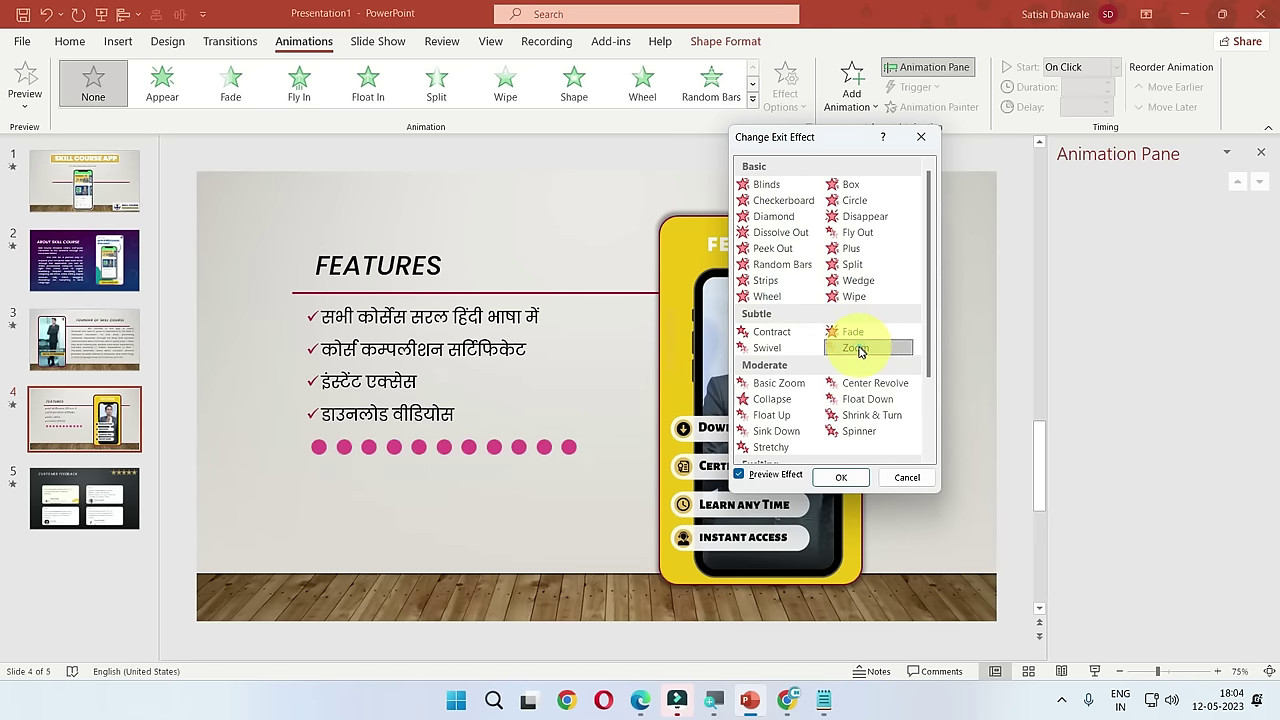
{"action": "left_click", "coordinate": [767, 348]}
{"action": "left_click", "coordinate": [775, 399]}
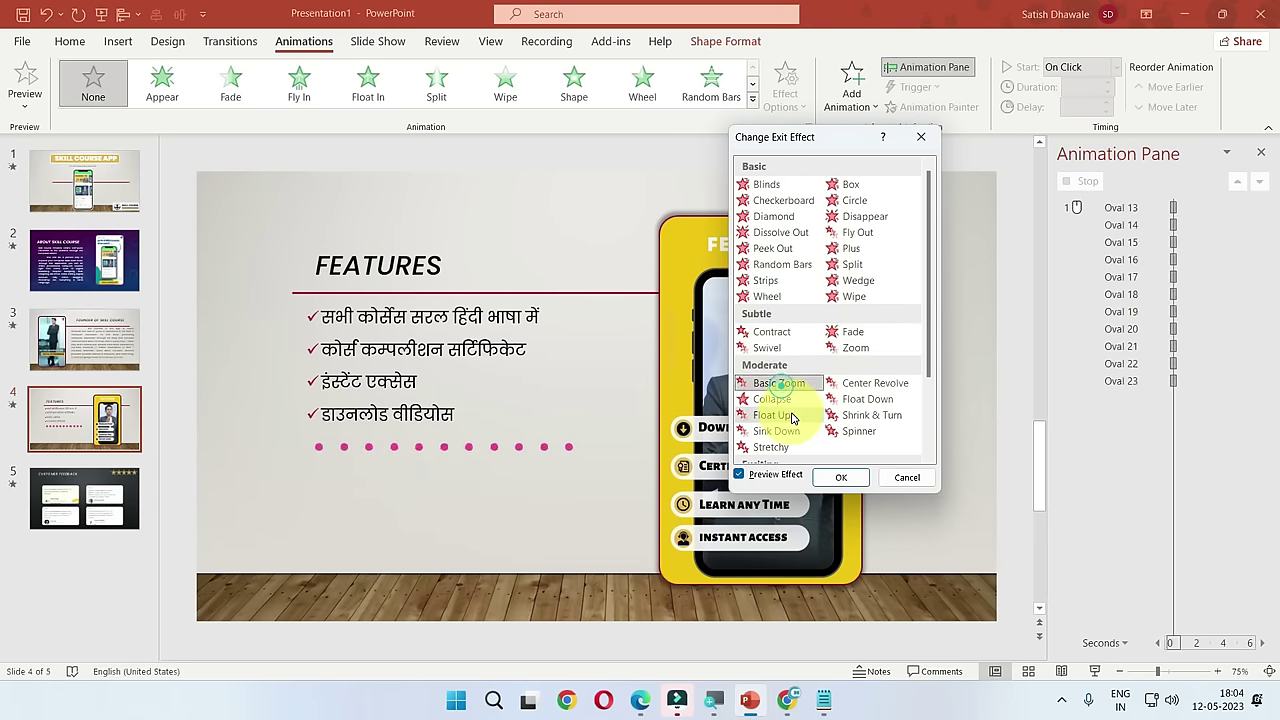
{"action": "left_click", "coordinate": [857, 424]}
{"action": "left_click", "coordinate": [772, 446]}
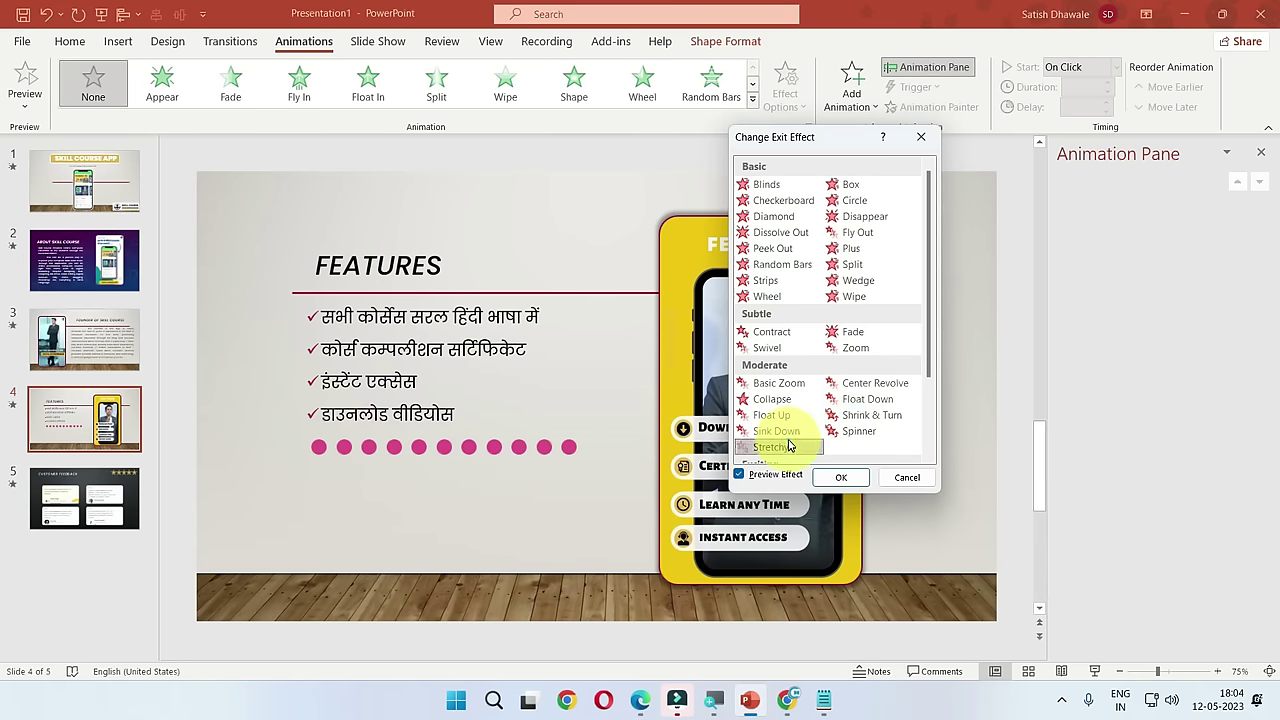
{"action": "scroll", "coordinate": [770, 440], "scroll_direction": "down", "scroll_amount": 2}
{"action": "left_click", "coordinate": [779, 418]}
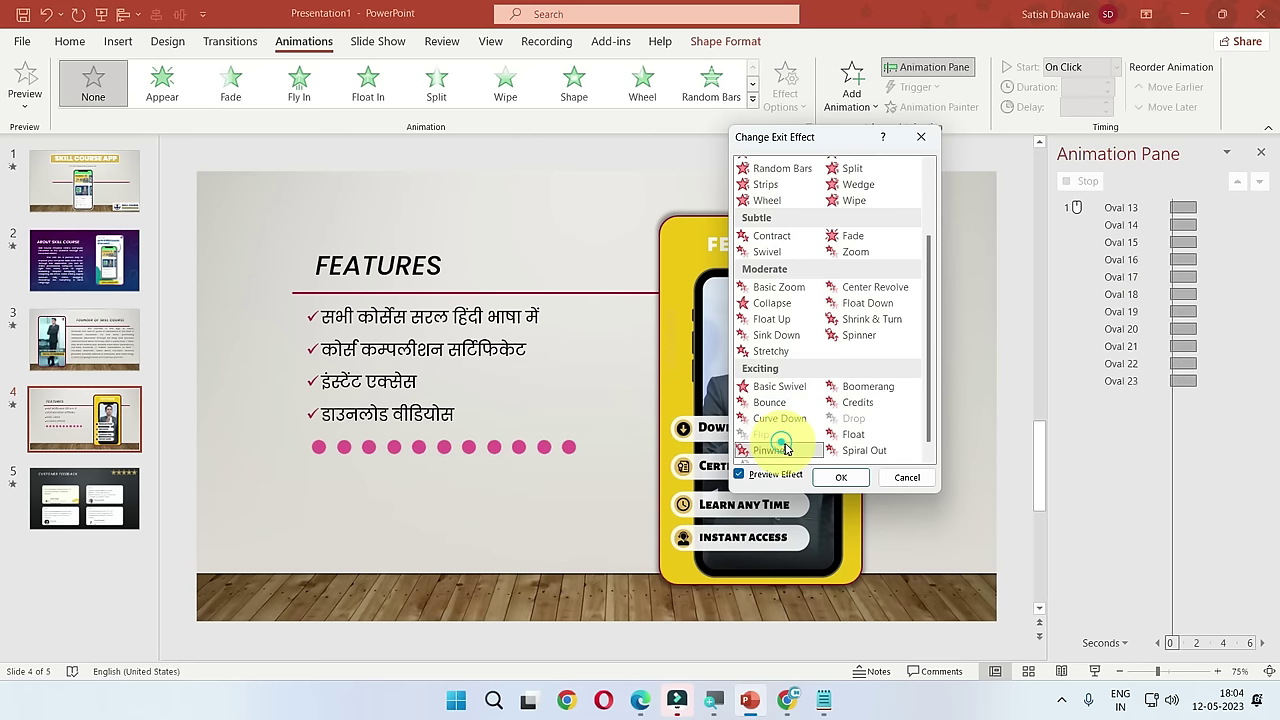
{"action": "left_click", "coordinate": [850, 435]}
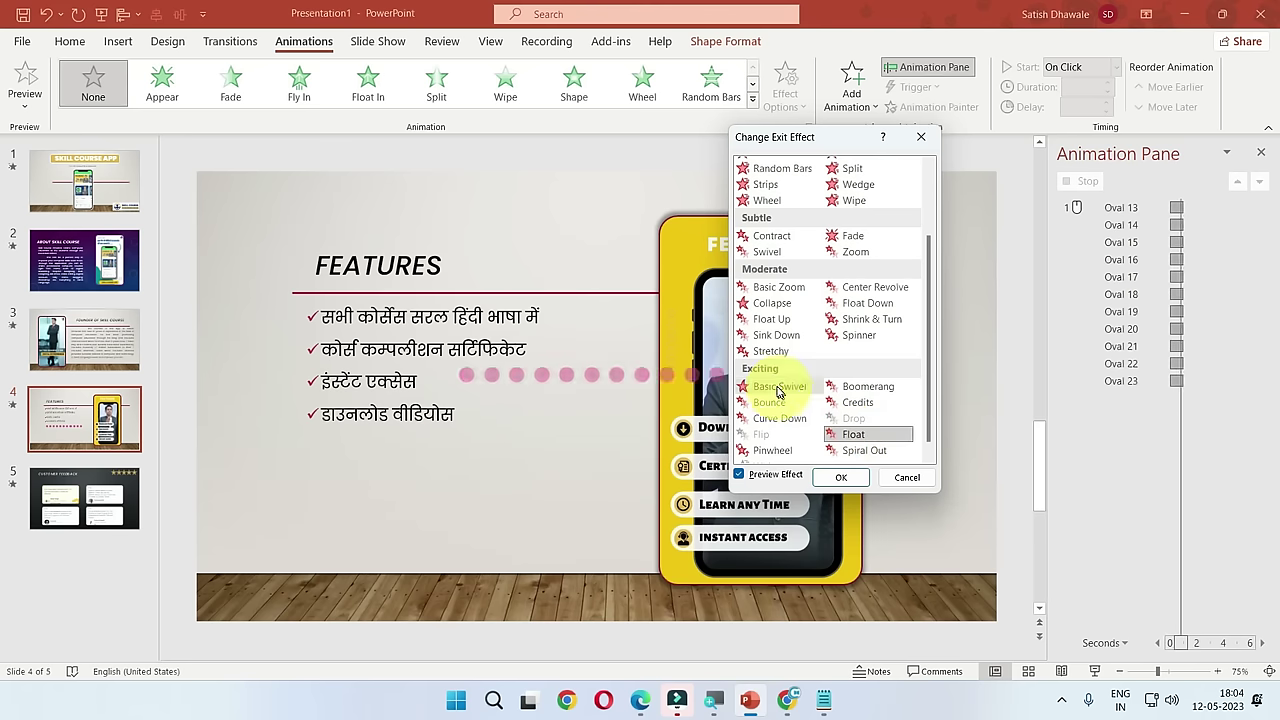
Step: Apply Float Out to the eleven pink dots and set its direction to Float Down
{"action": "left_click", "coordinate": [771, 319]}
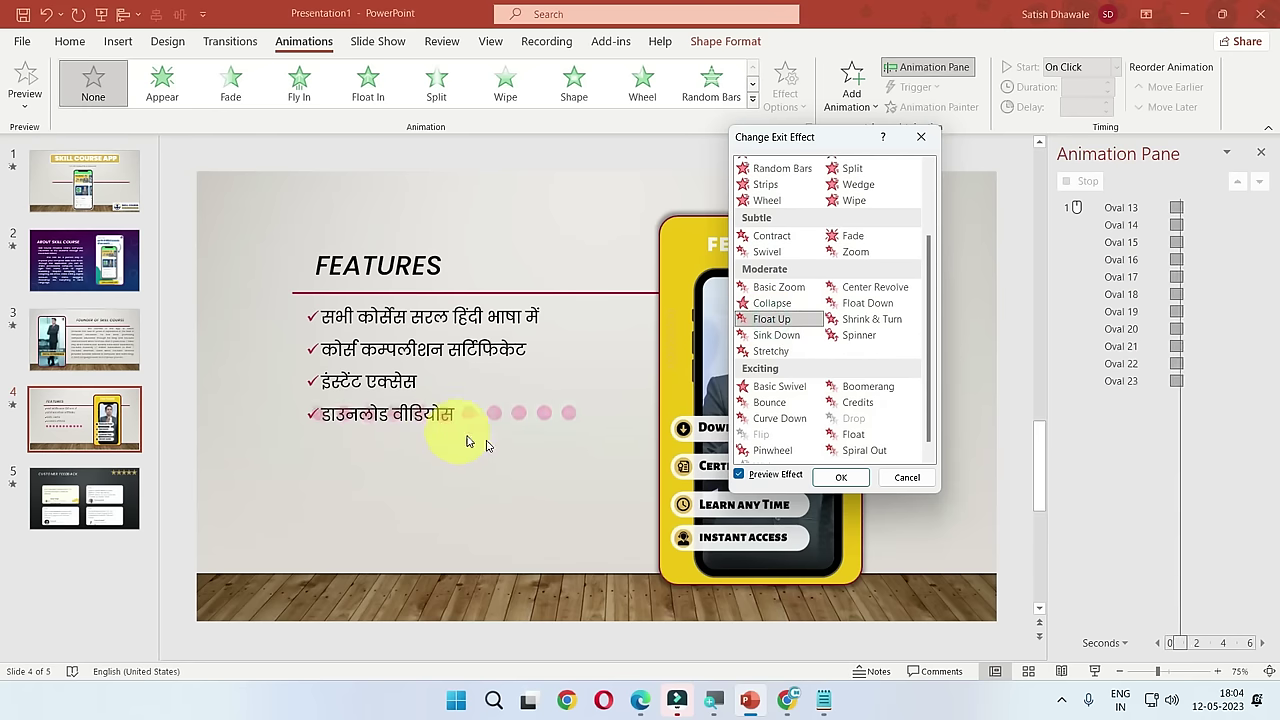
{"action": "left_click", "coordinate": [840, 477]}
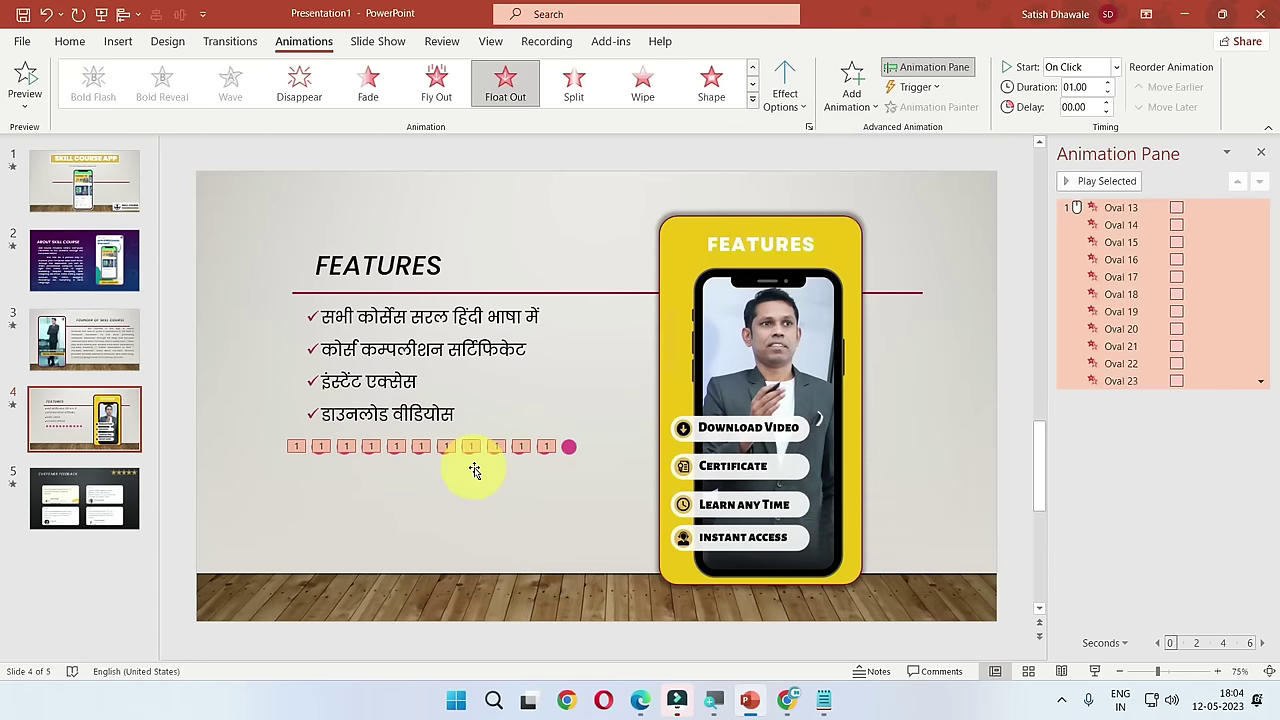
{"action": "left_click", "coordinate": [787, 110]}
{"action": "left_click", "coordinate": [822, 170]}
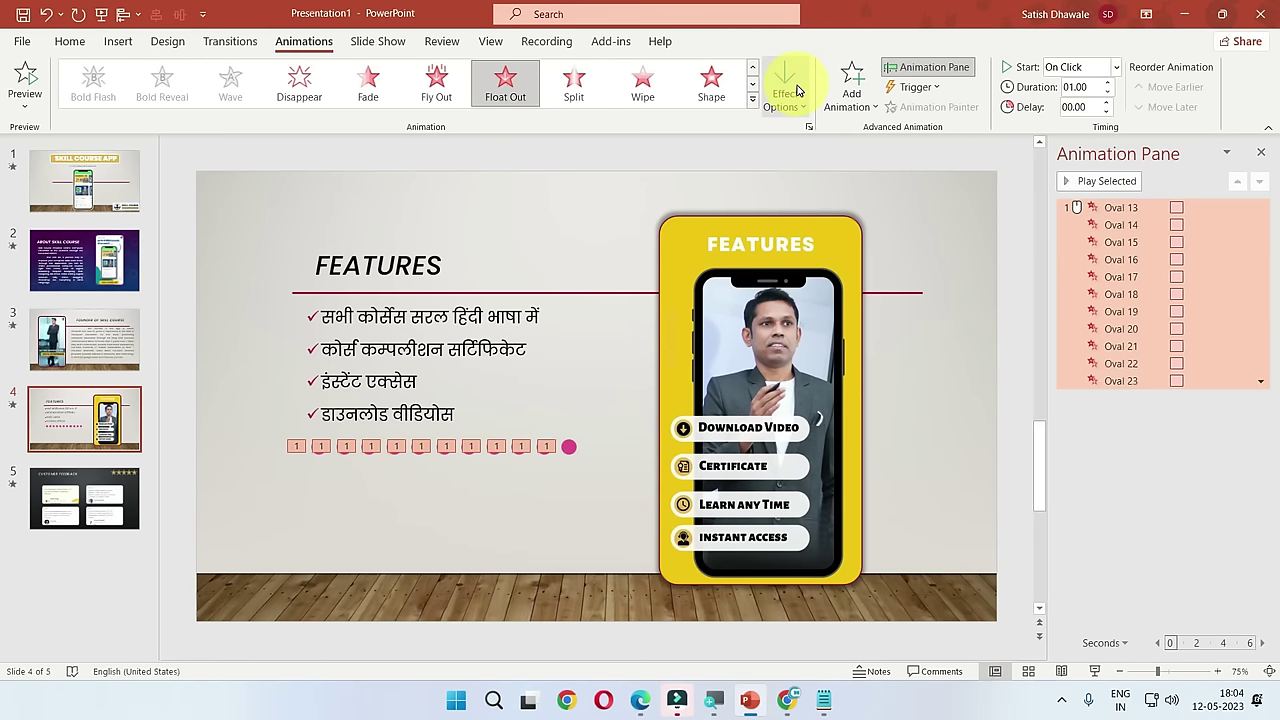
{"action": "left_click", "coordinate": [786, 100]}
{"action": "left_click", "coordinate": [822, 166]}
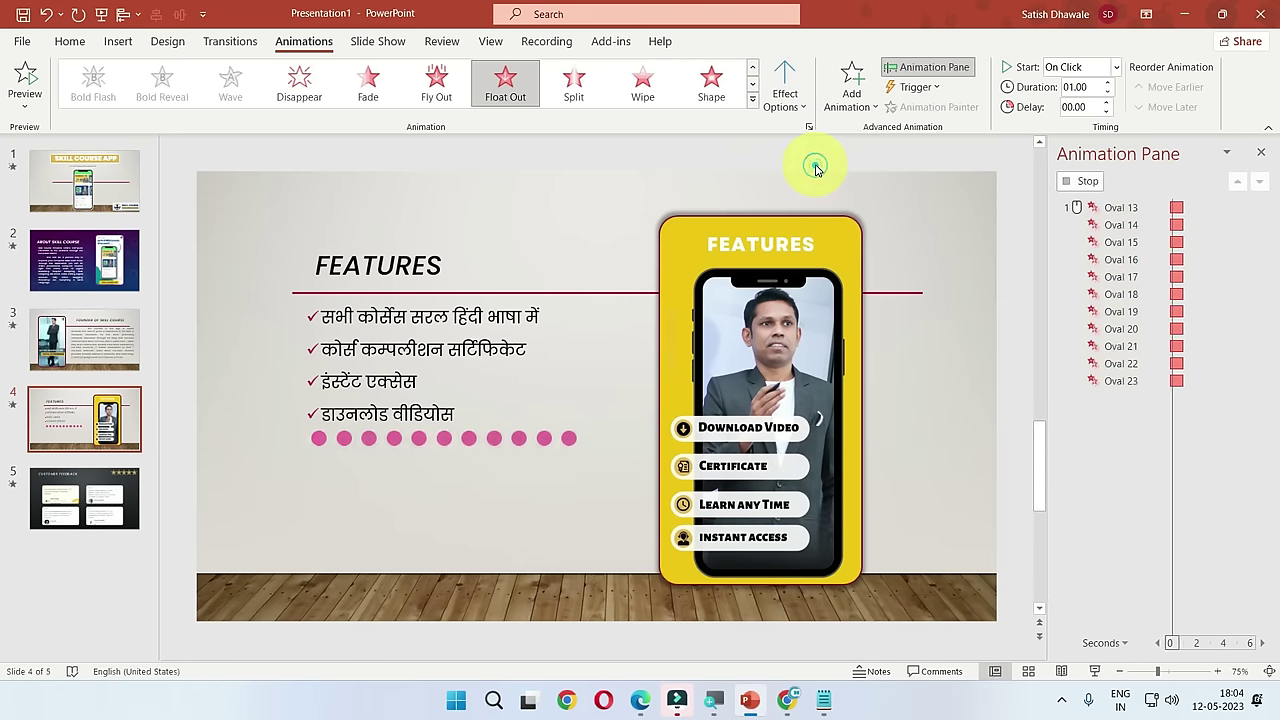
{"action": "left_click", "coordinate": [786, 96]}
{"action": "left_click", "coordinate": [818, 205]}
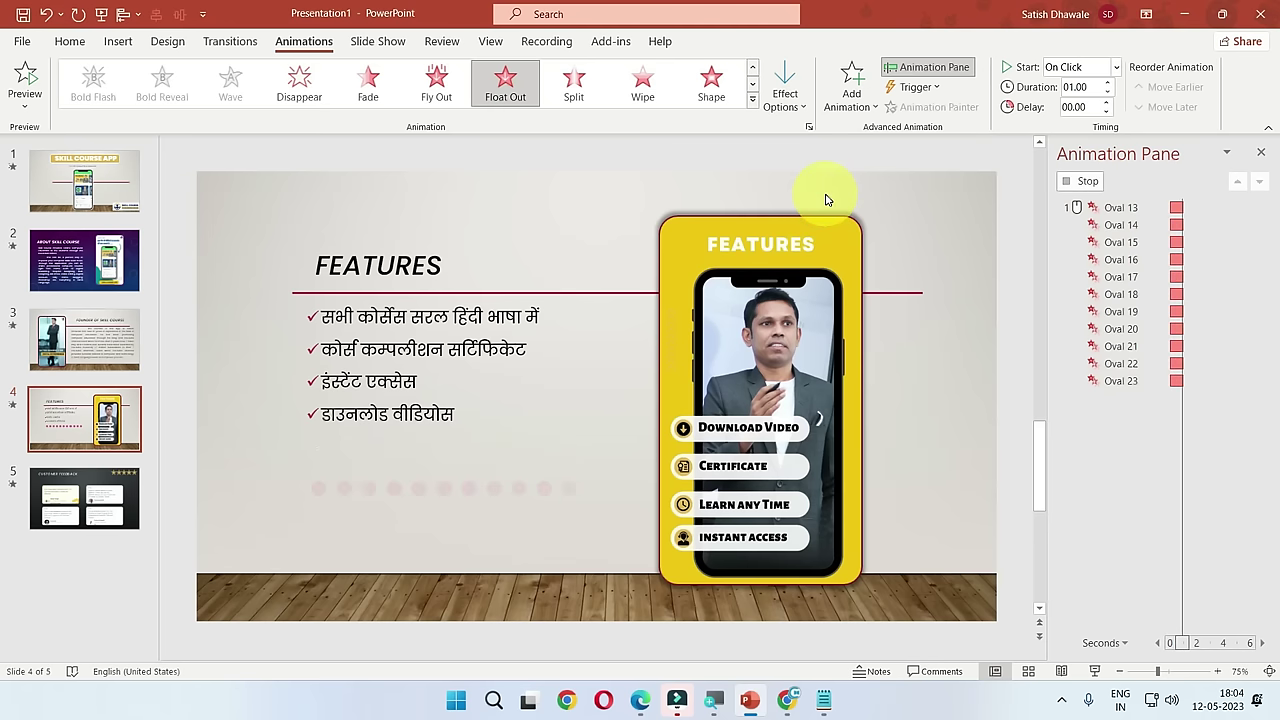
{"action": "left_click", "coordinate": [688, 142]}
Step: Run the slide show with F5, then browse slides 2–5 and return to the Skill Course App title slide
{"action": "key", "text": "F5"}
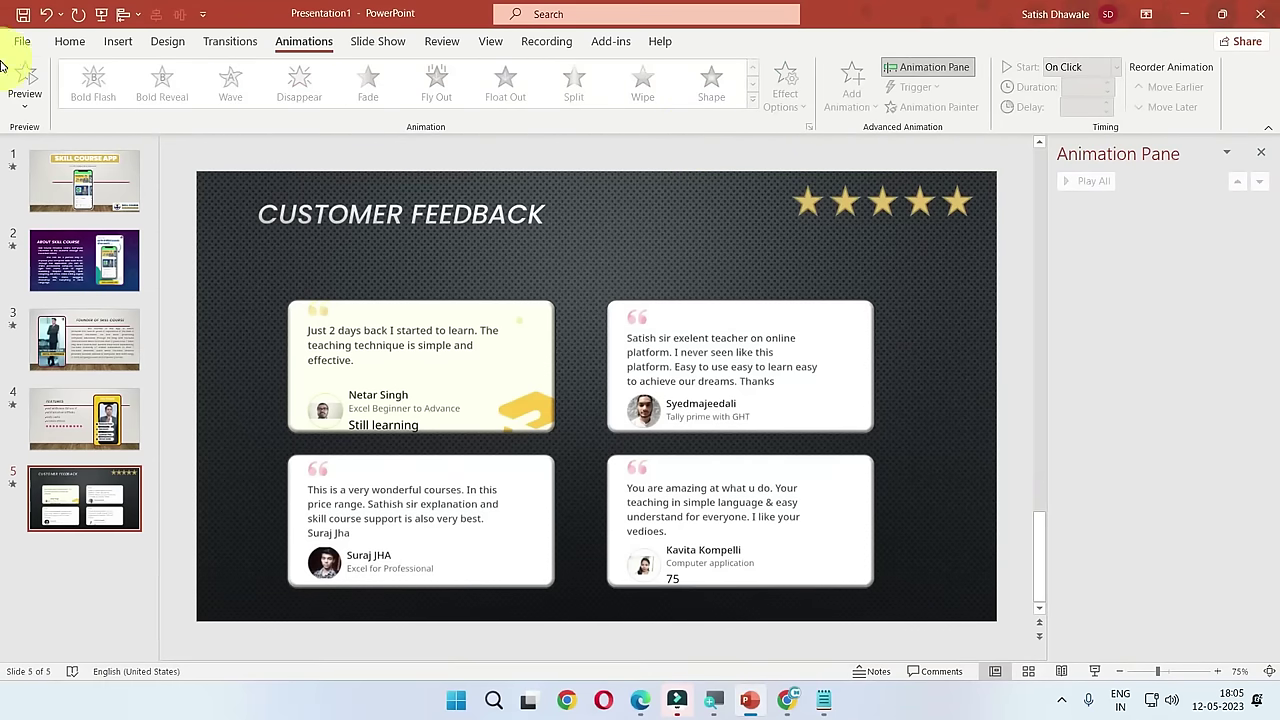
{"action": "left_click", "coordinate": [82, 175]}
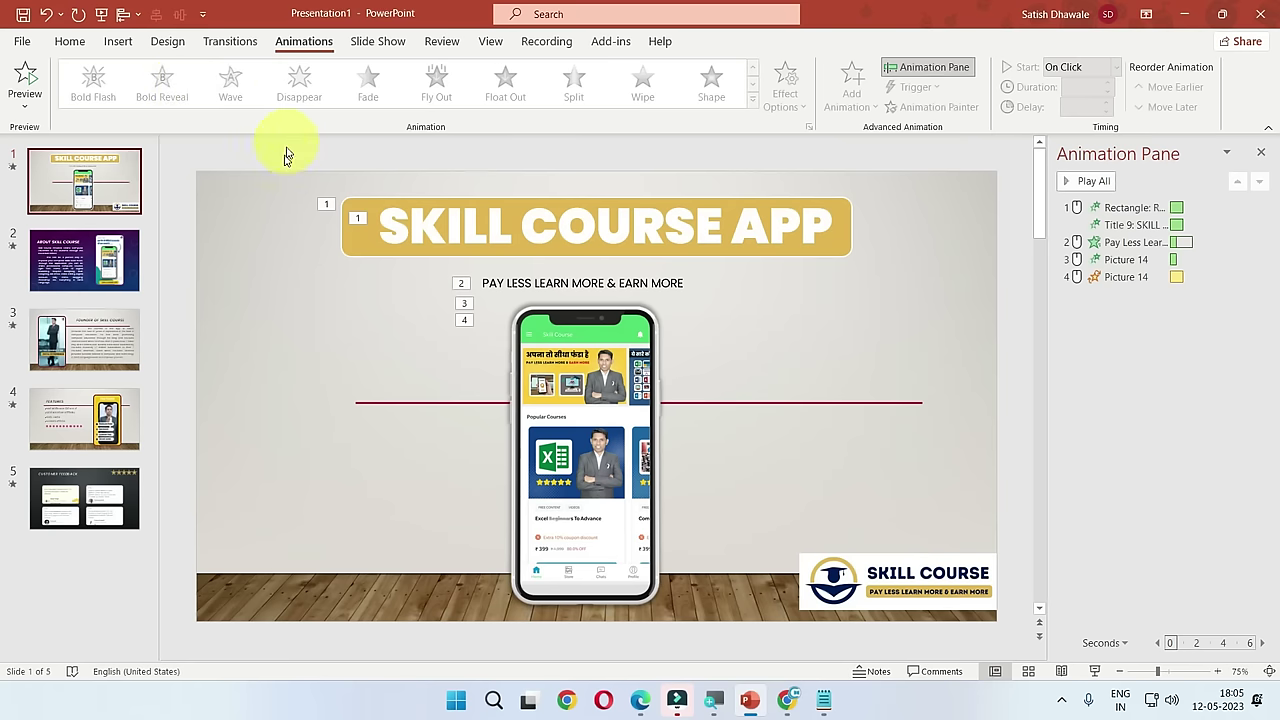
{"action": "left_click", "coordinate": [109, 284]}
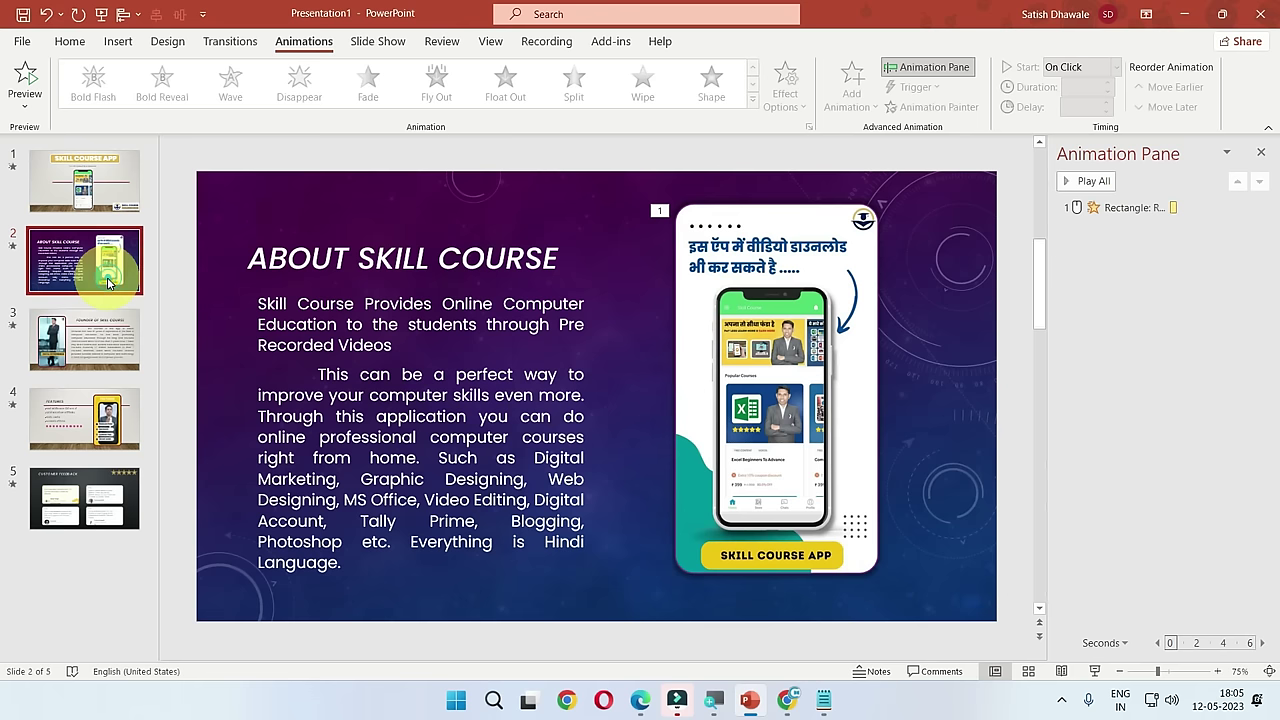
{"action": "left_click", "coordinate": [113, 338]}
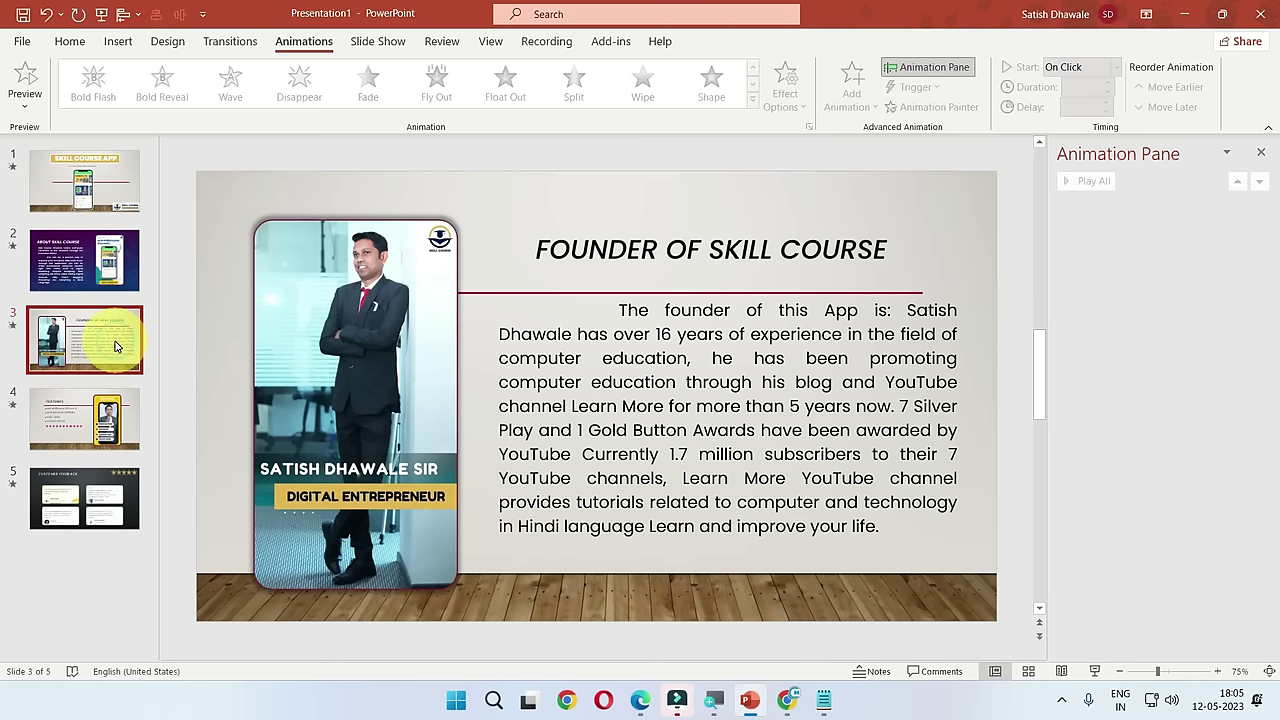
{"action": "left_click", "coordinate": [110, 415]}
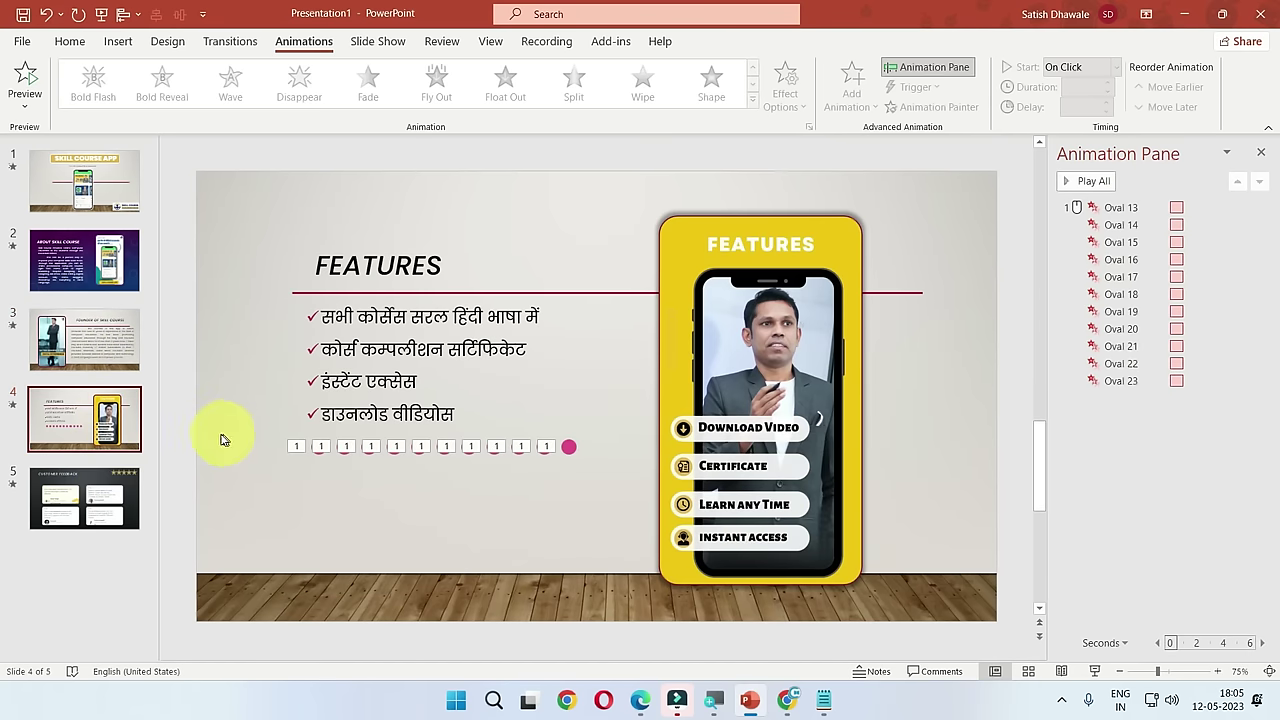
{"action": "left_click", "coordinate": [120, 500]}
{"action": "left_click", "coordinate": [95, 415]}
{"action": "left_click", "coordinate": [86, 340]}
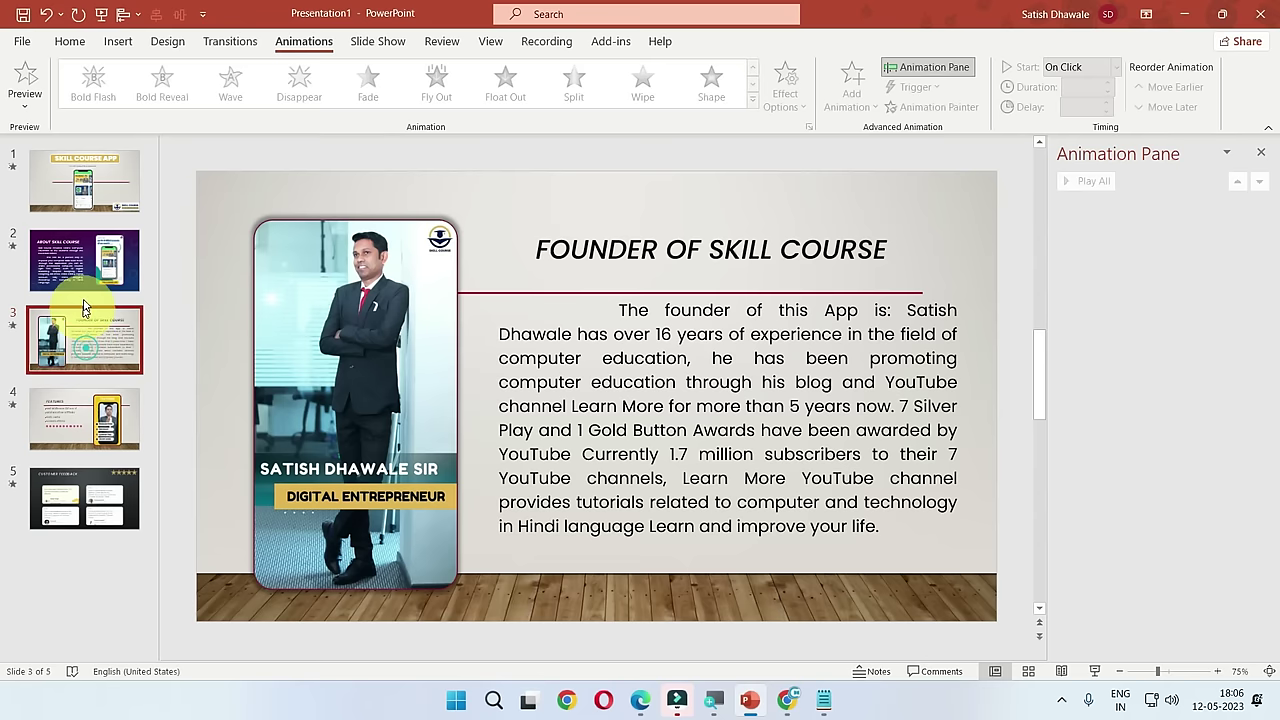
{"action": "left_click", "coordinate": [77, 241]}
{"action": "left_click", "coordinate": [114, 185]}
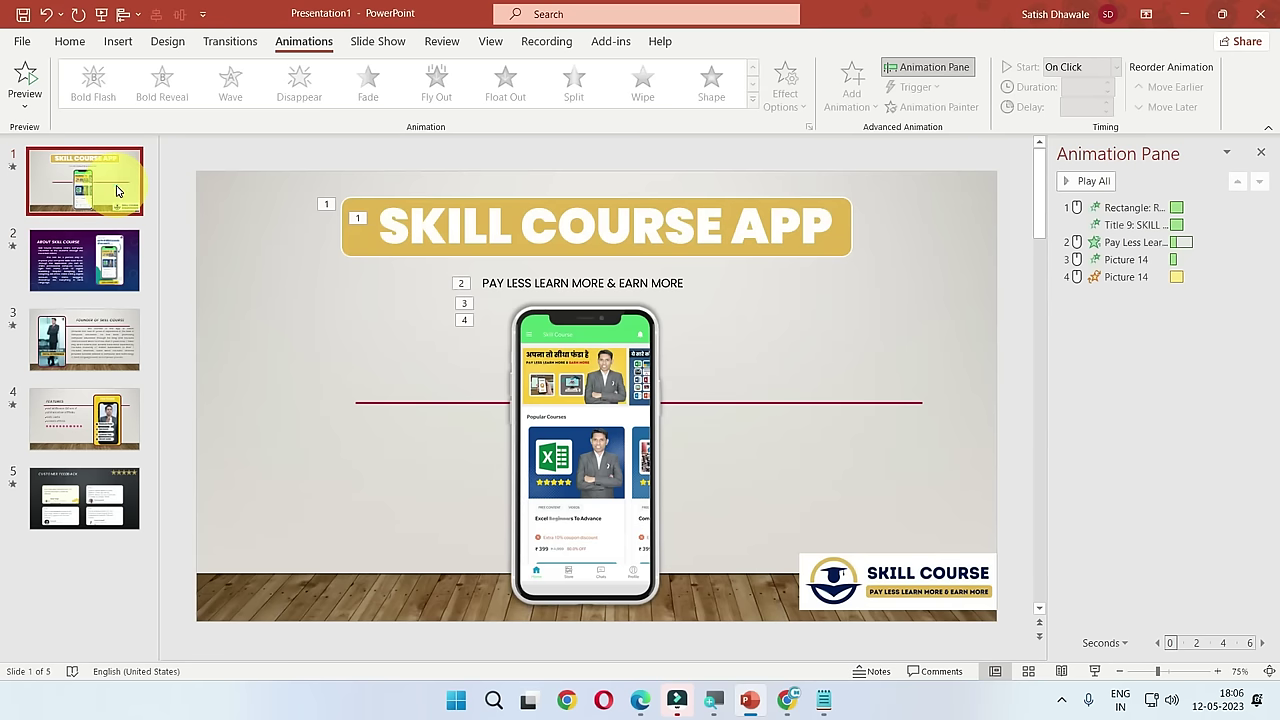